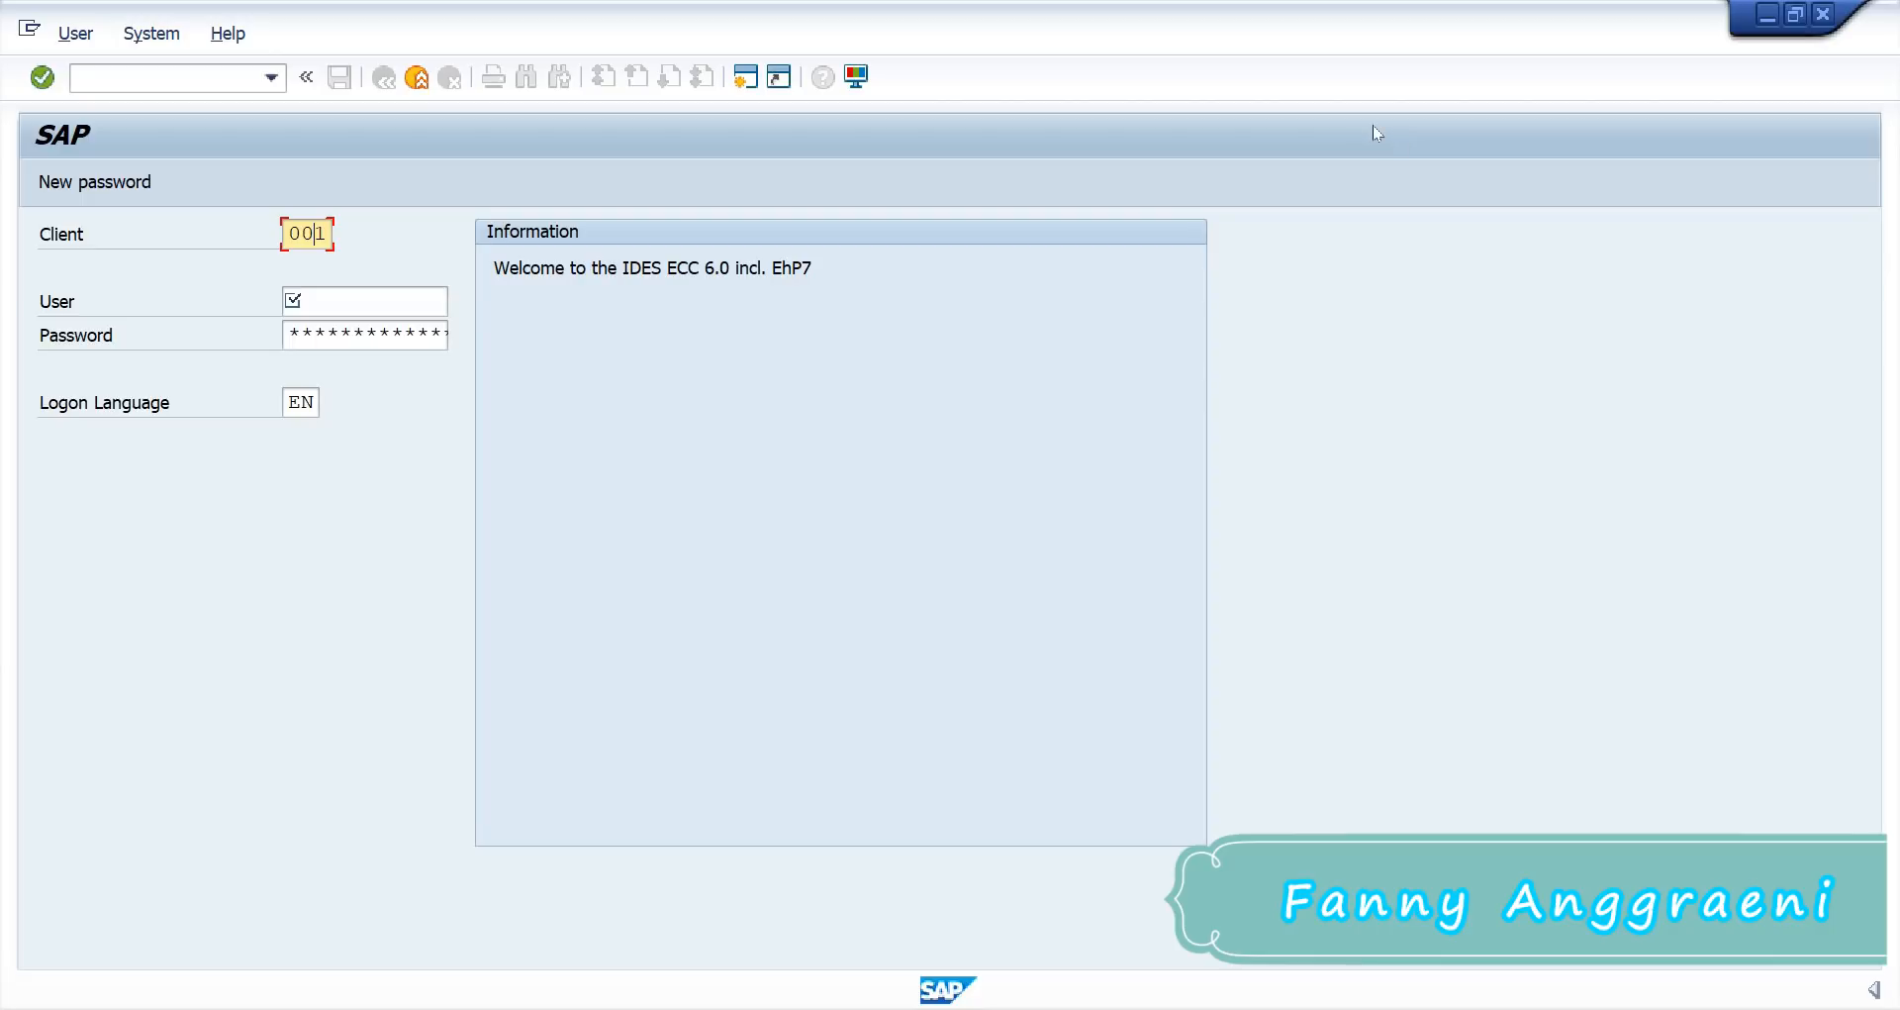
Step: Log on to client 902 with the previously used user name and the password
double_click(307, 232)
type("9")
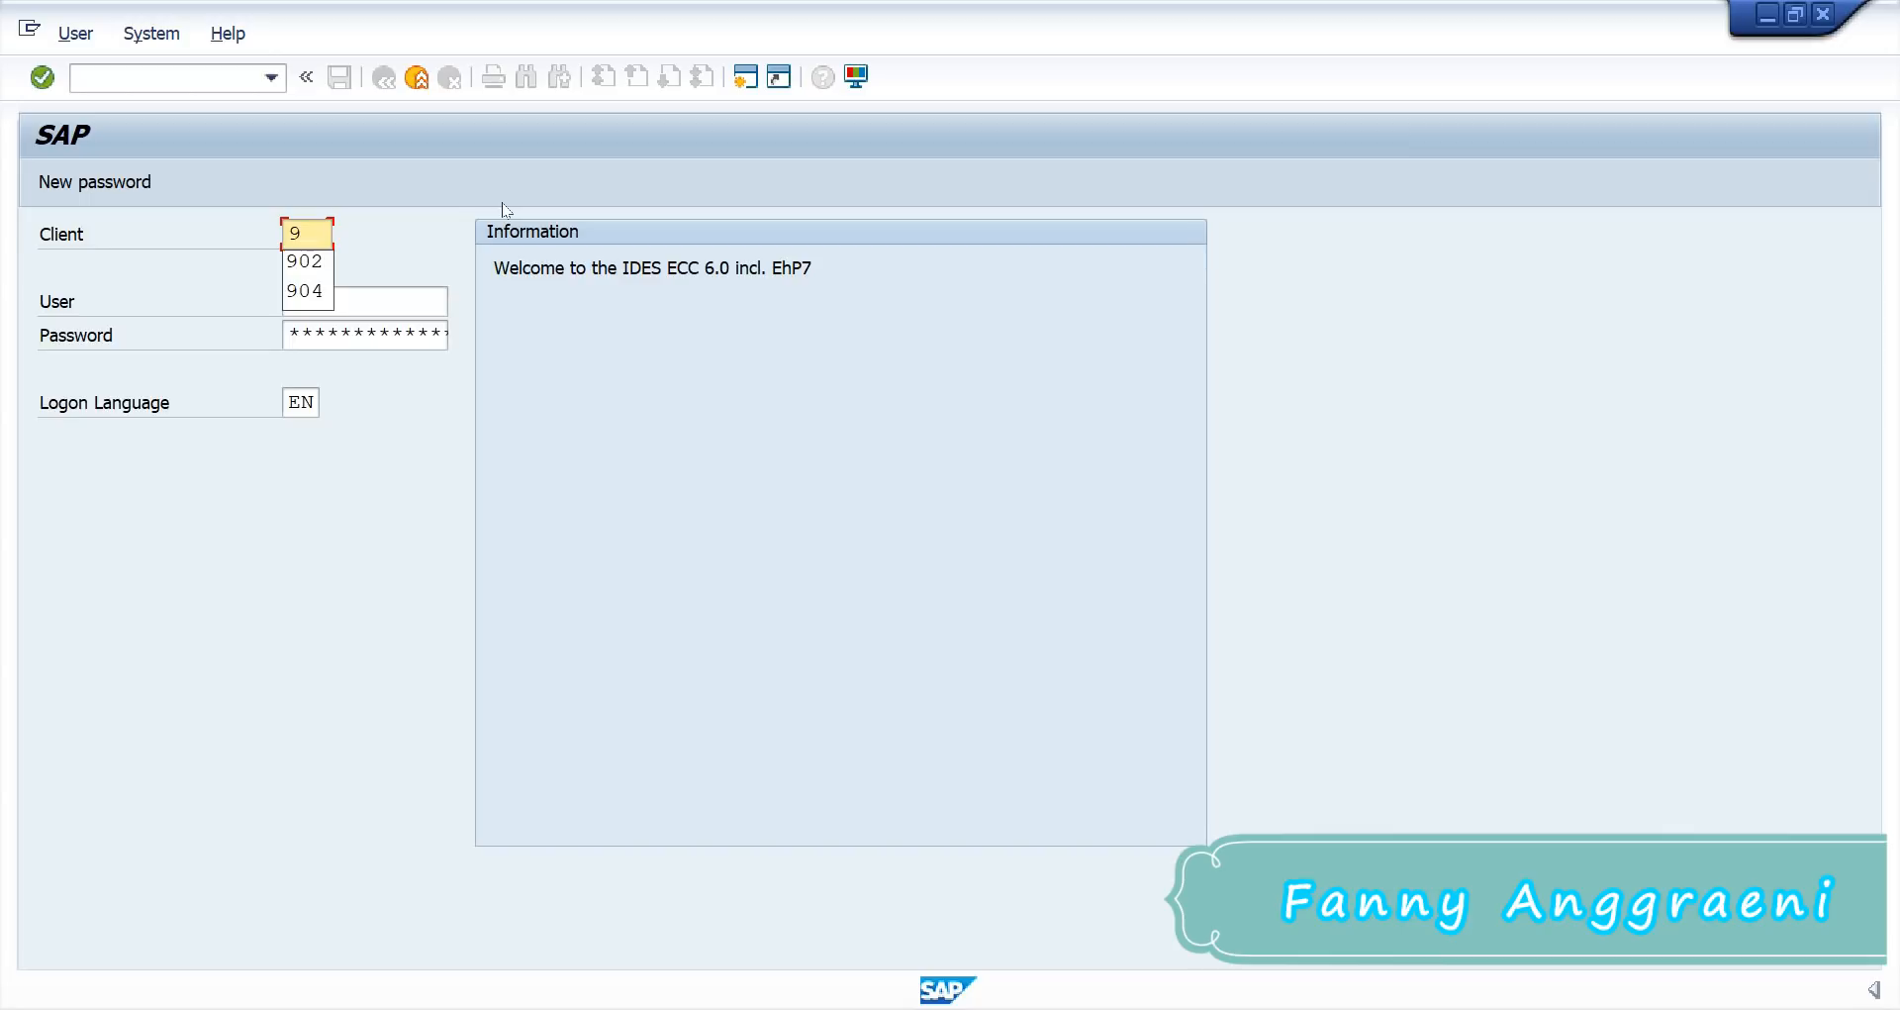
left_click(299, 265)
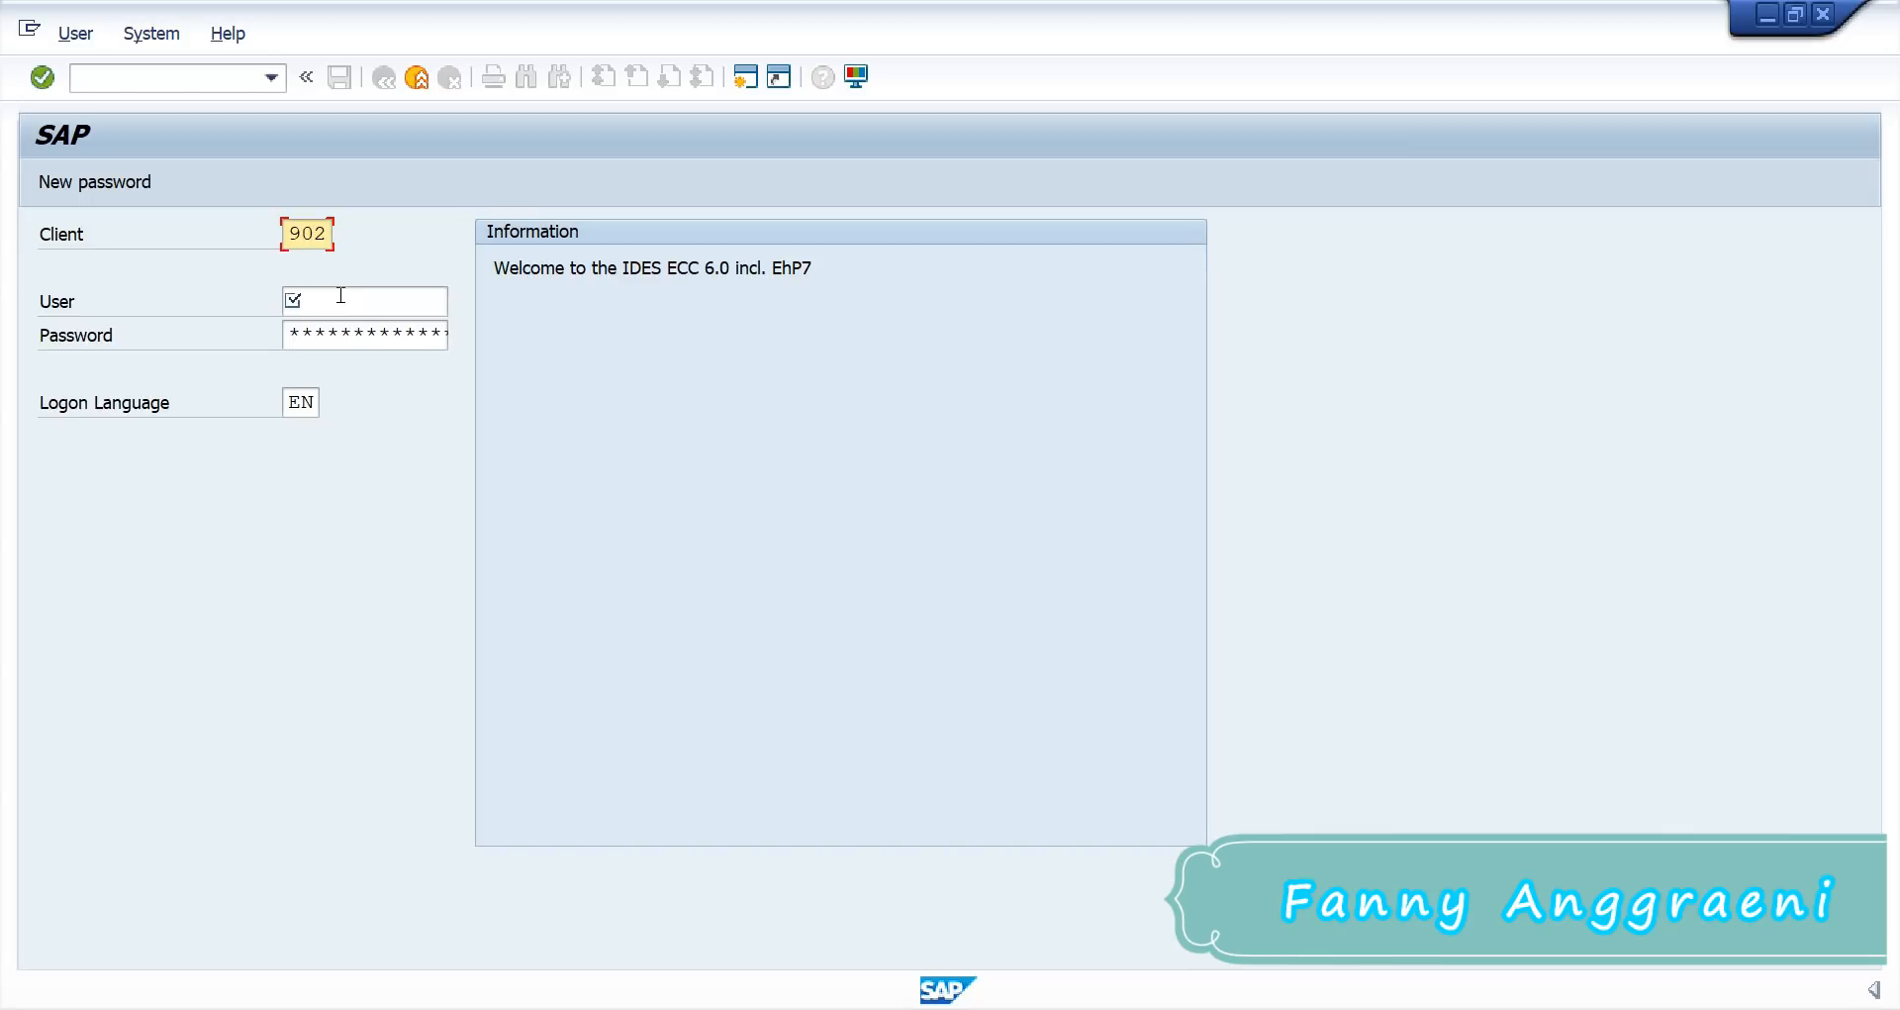
left_click(341, 295)
type("31")
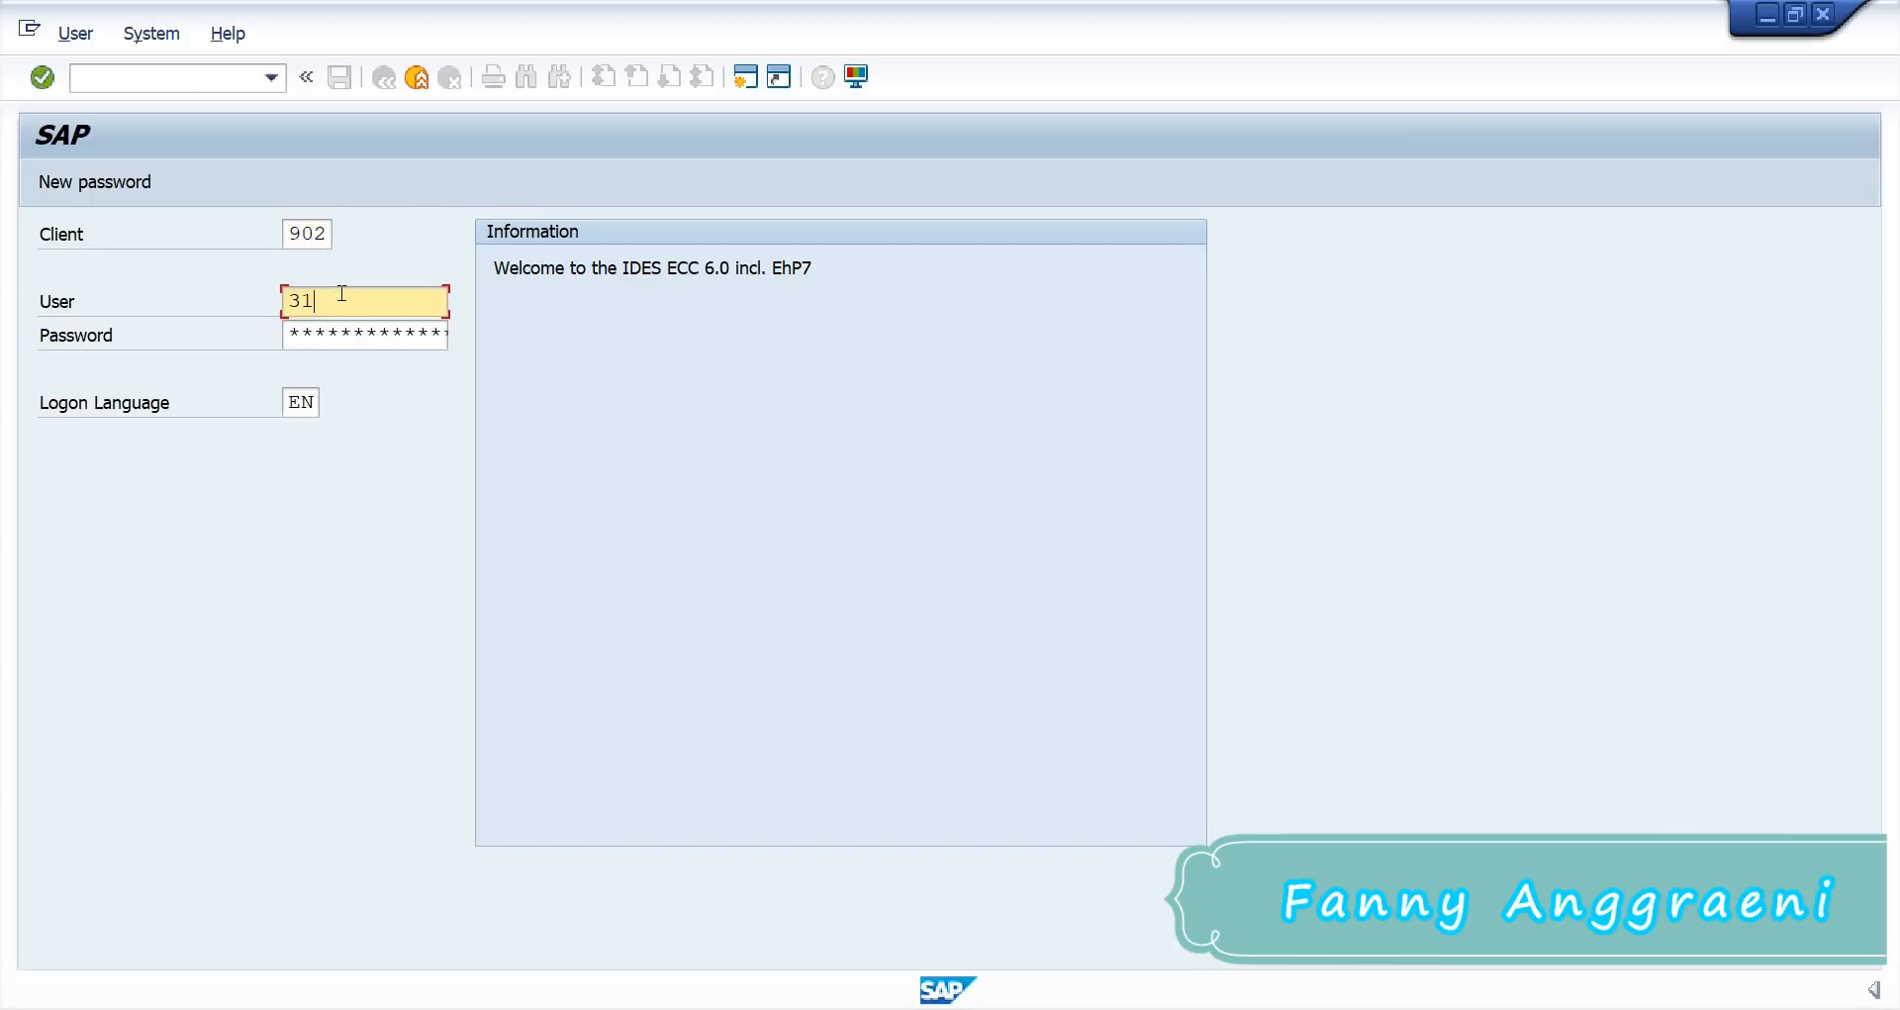
left_click(355, 337)
left_click(354, 337)
left_click(294, 330)
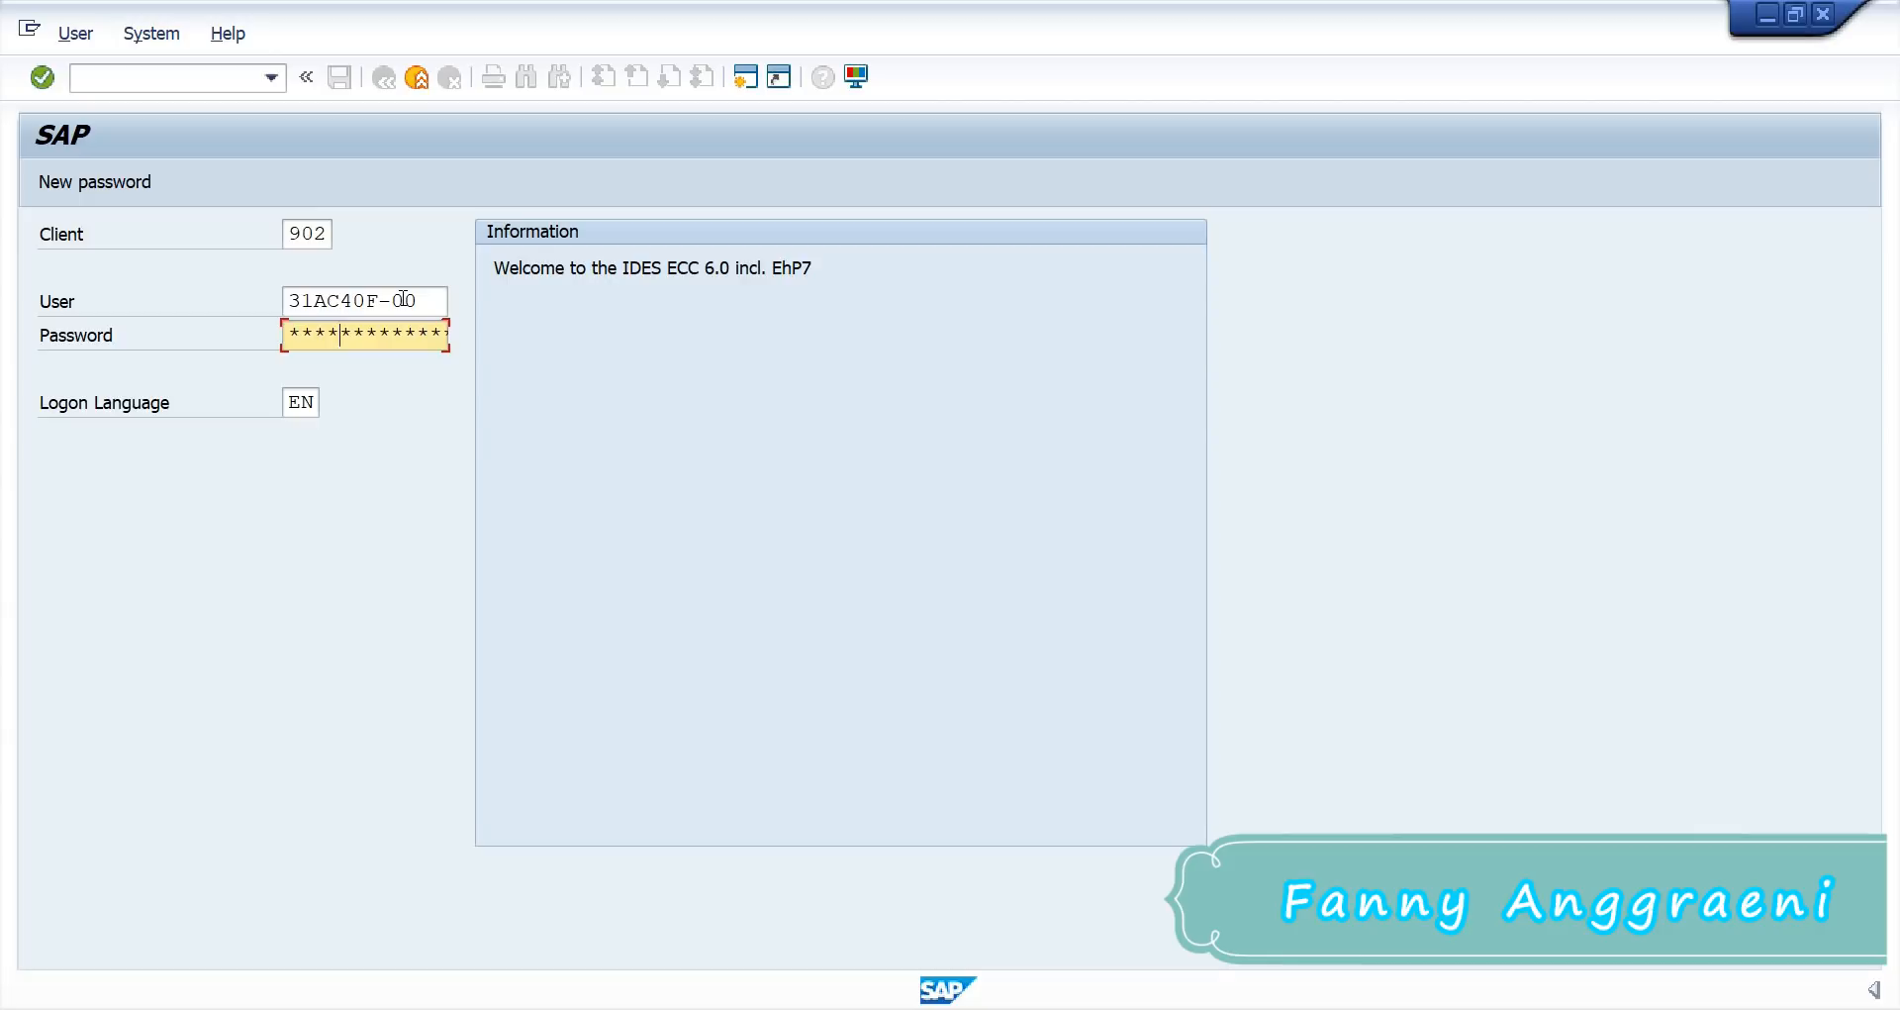
key("Return")
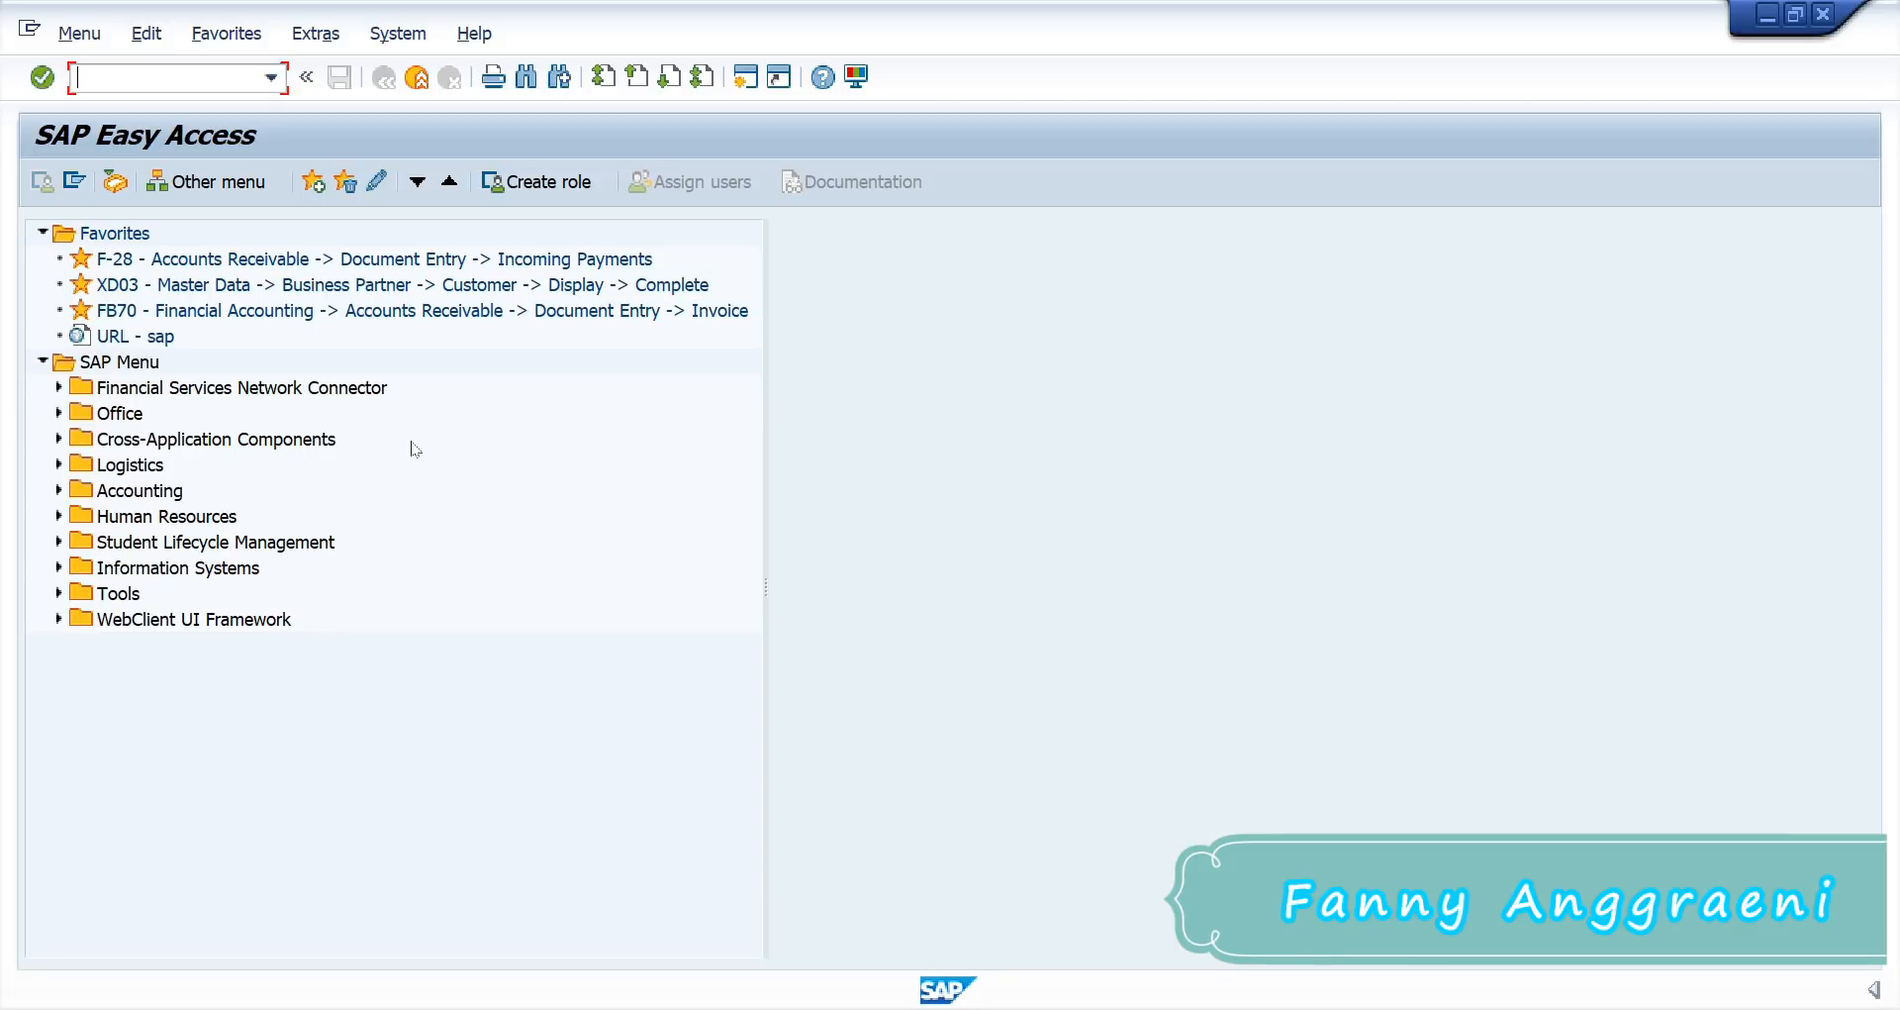
Step: Expand Accounting > Controlling > Cost Center Accounting > Planning in the menu tree
left_click(59, 490)
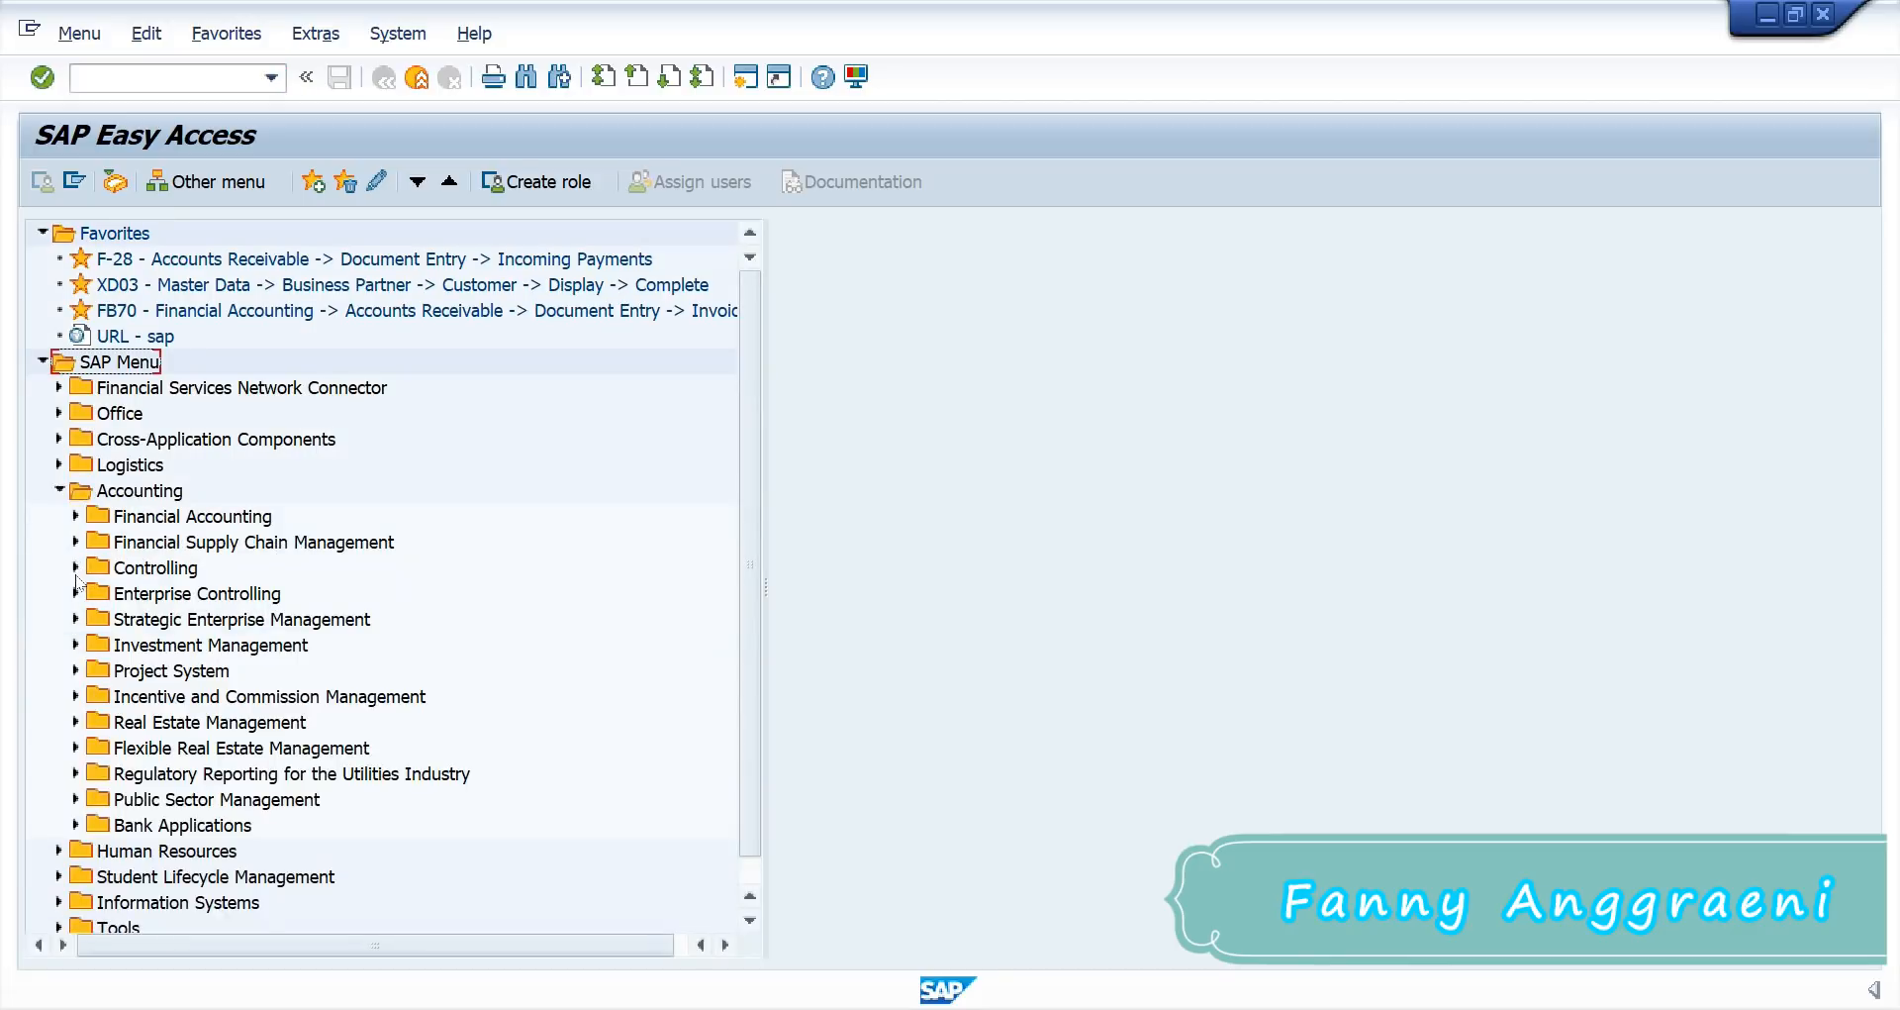
left_click(75, 568)
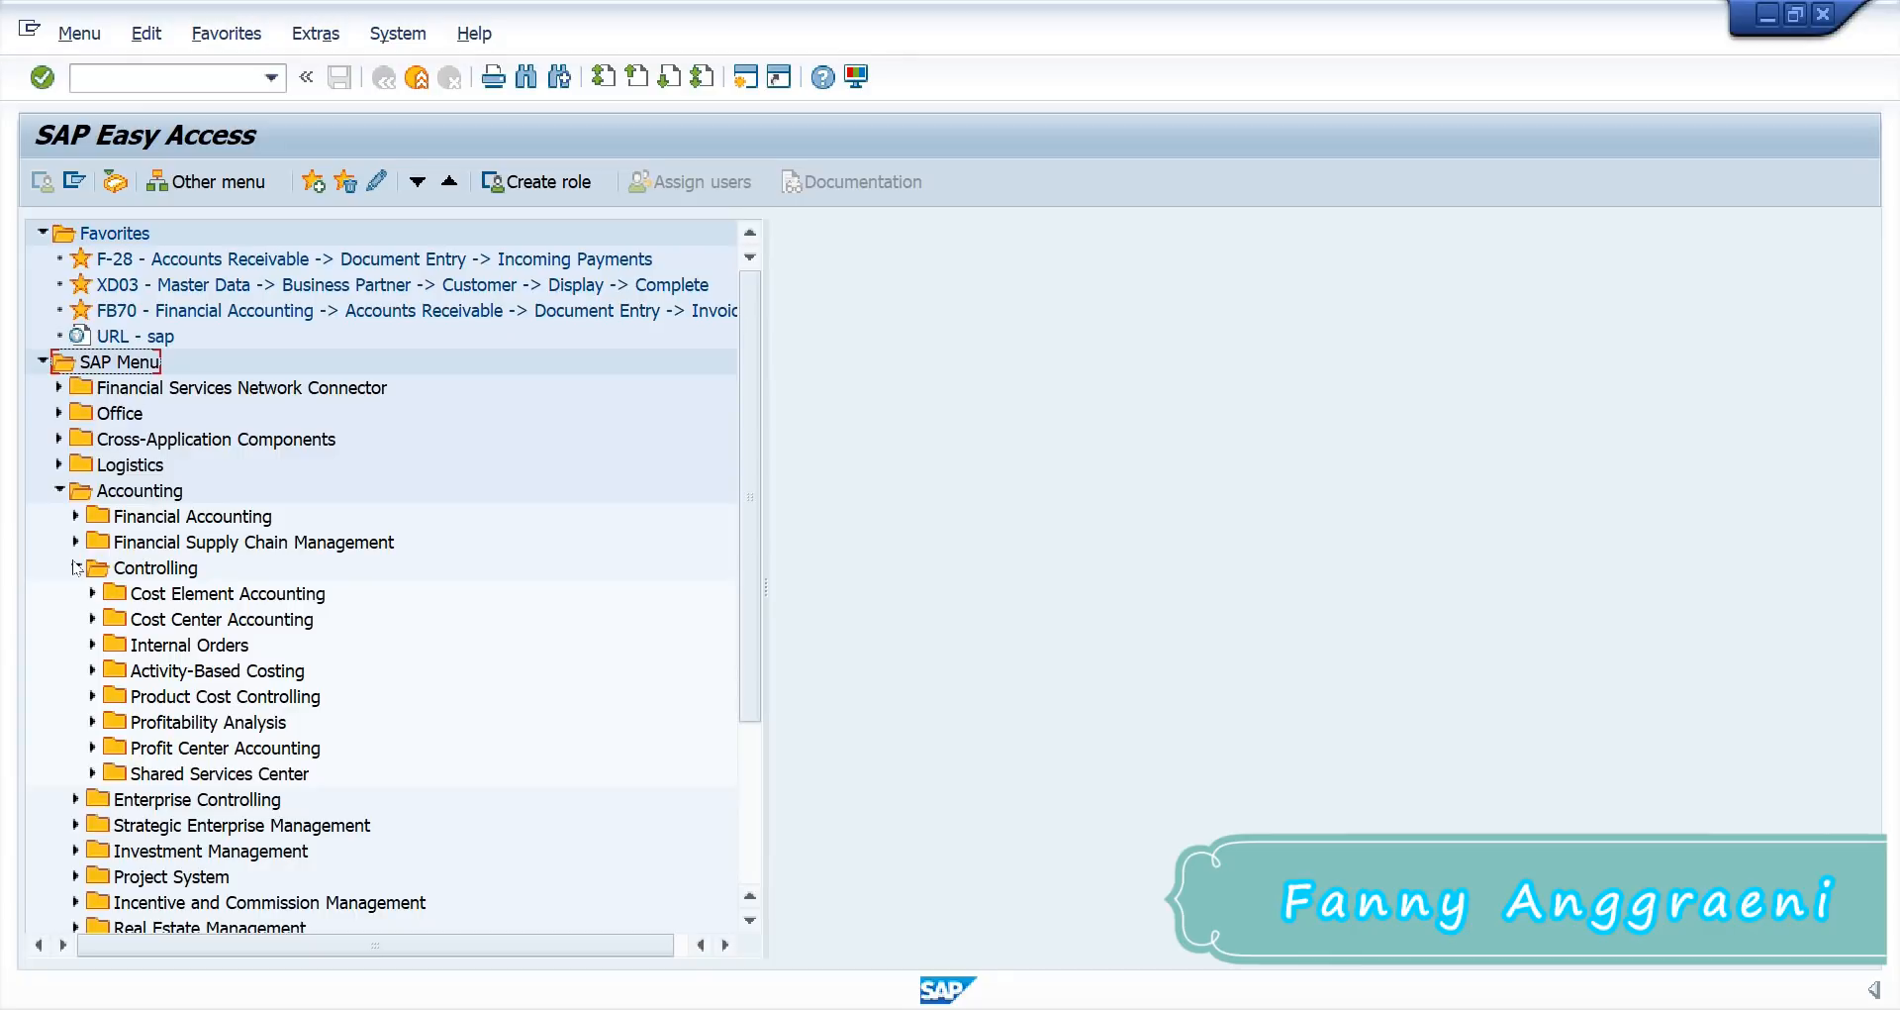
left_click(92, 619)
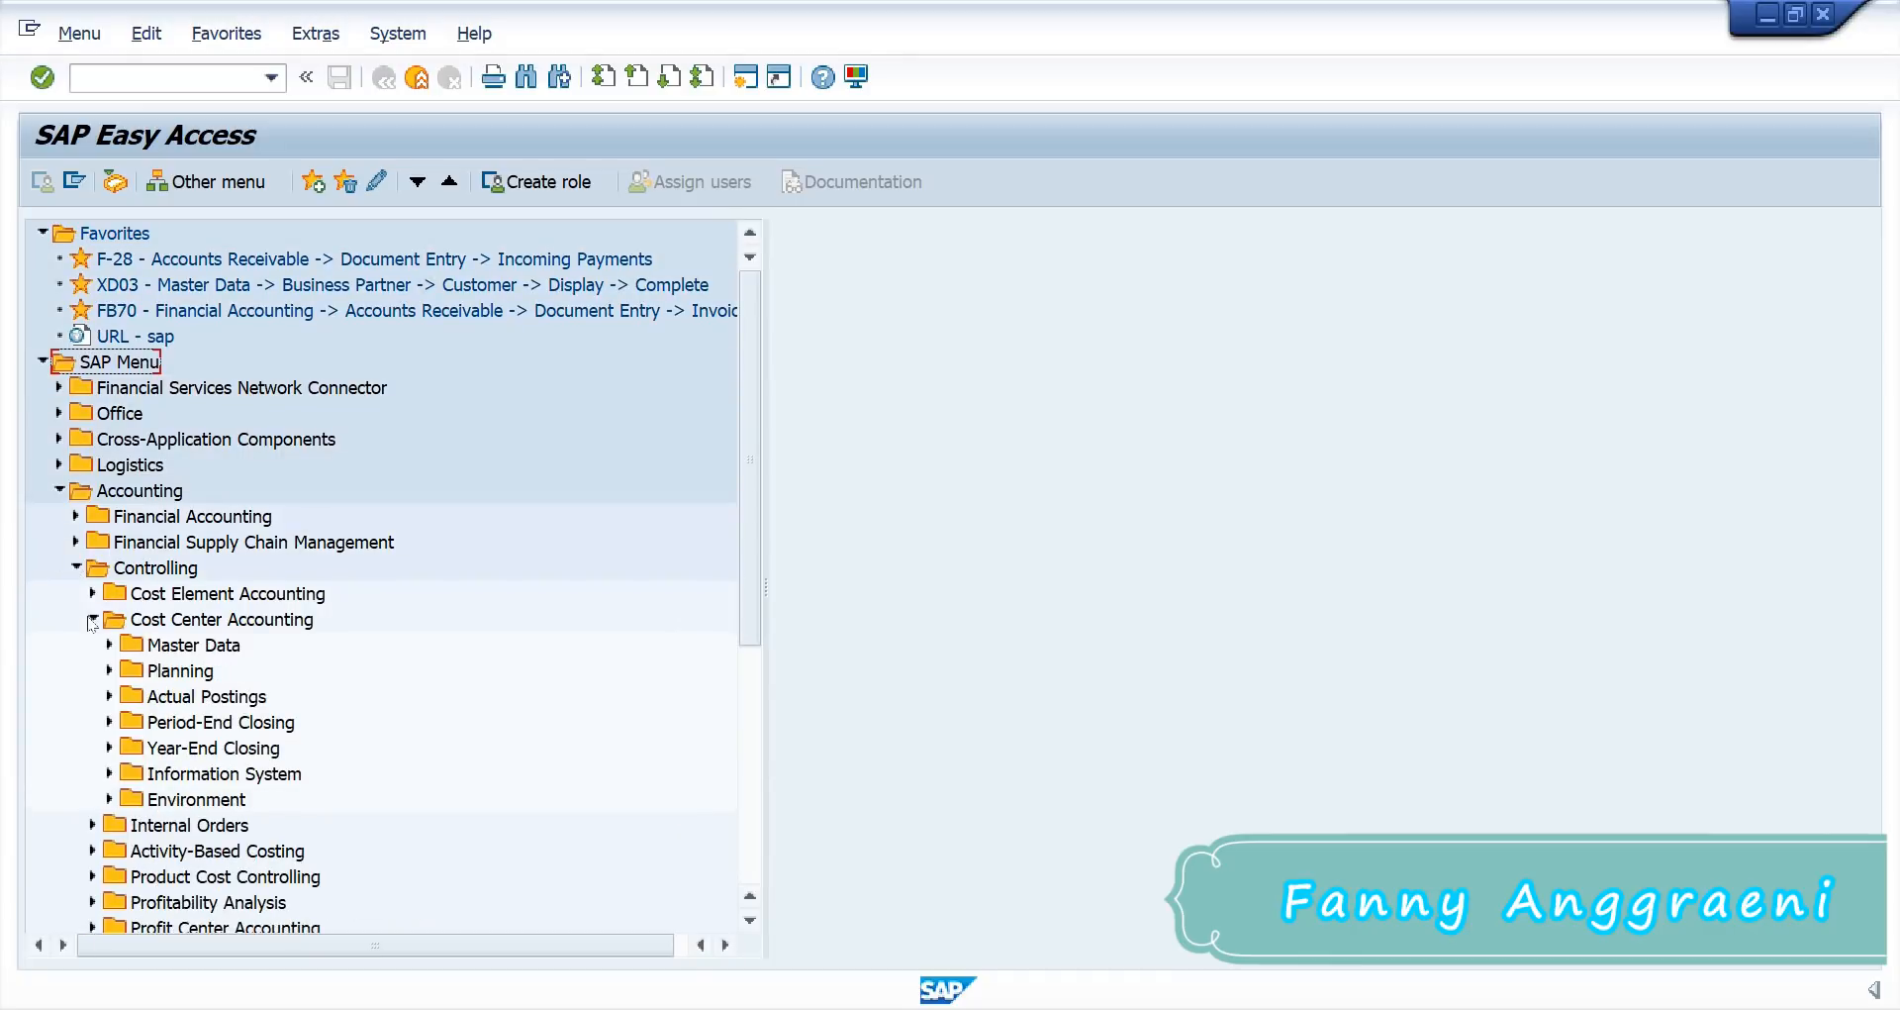
left_click(108, 671)
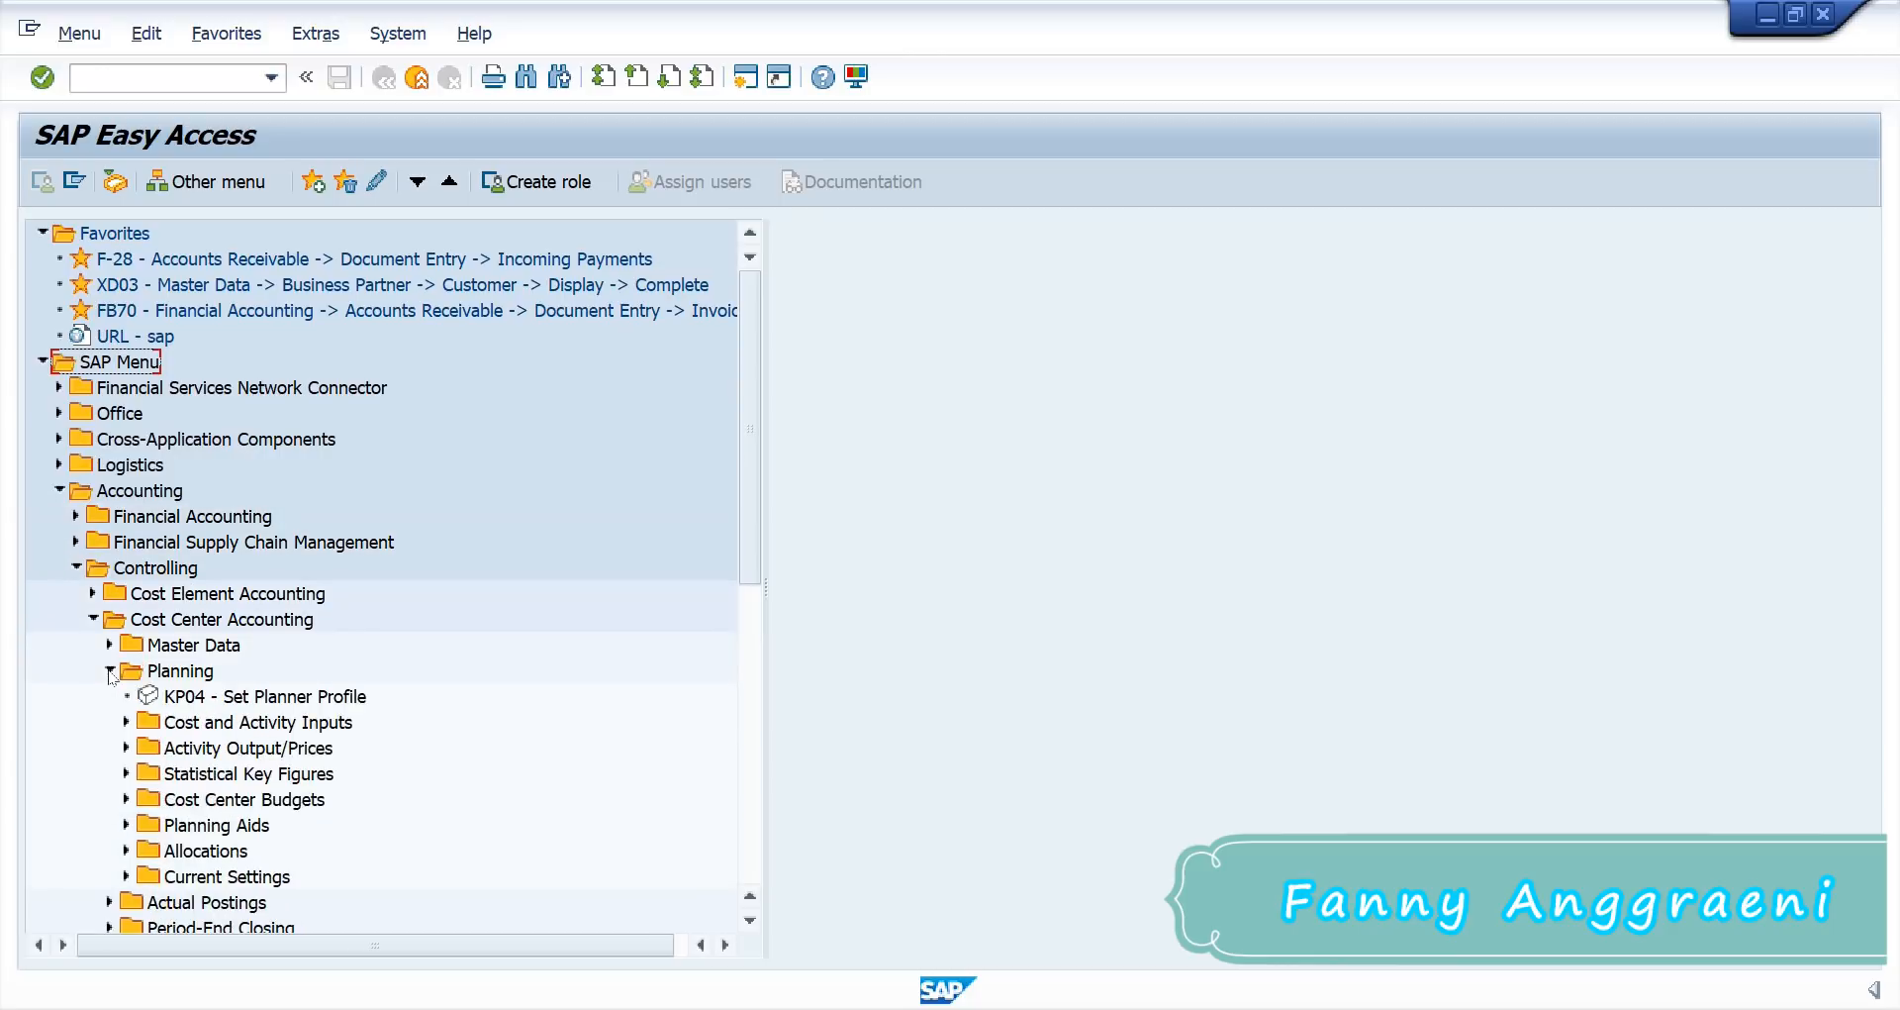
Step: Set the planner profile to SAPALL using KP04 - Set Planner Profile
left_click(232, 699)
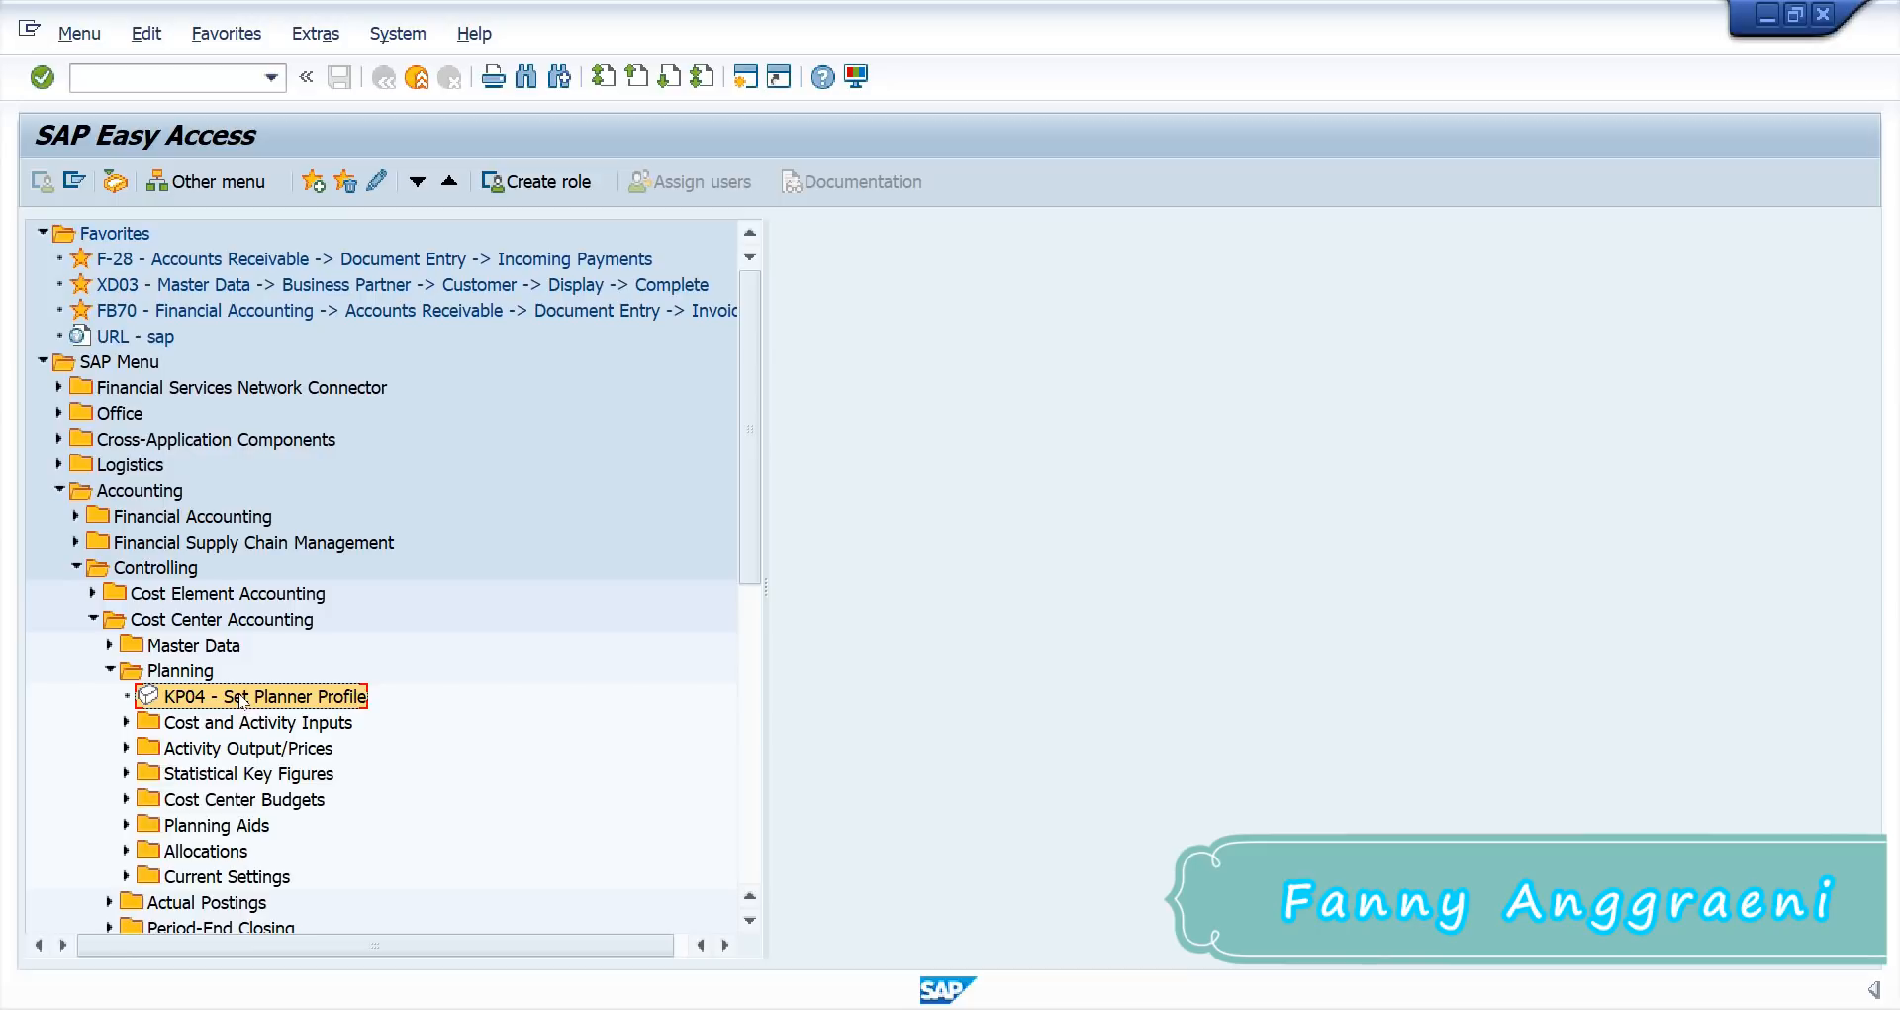
double_click(242, 699)
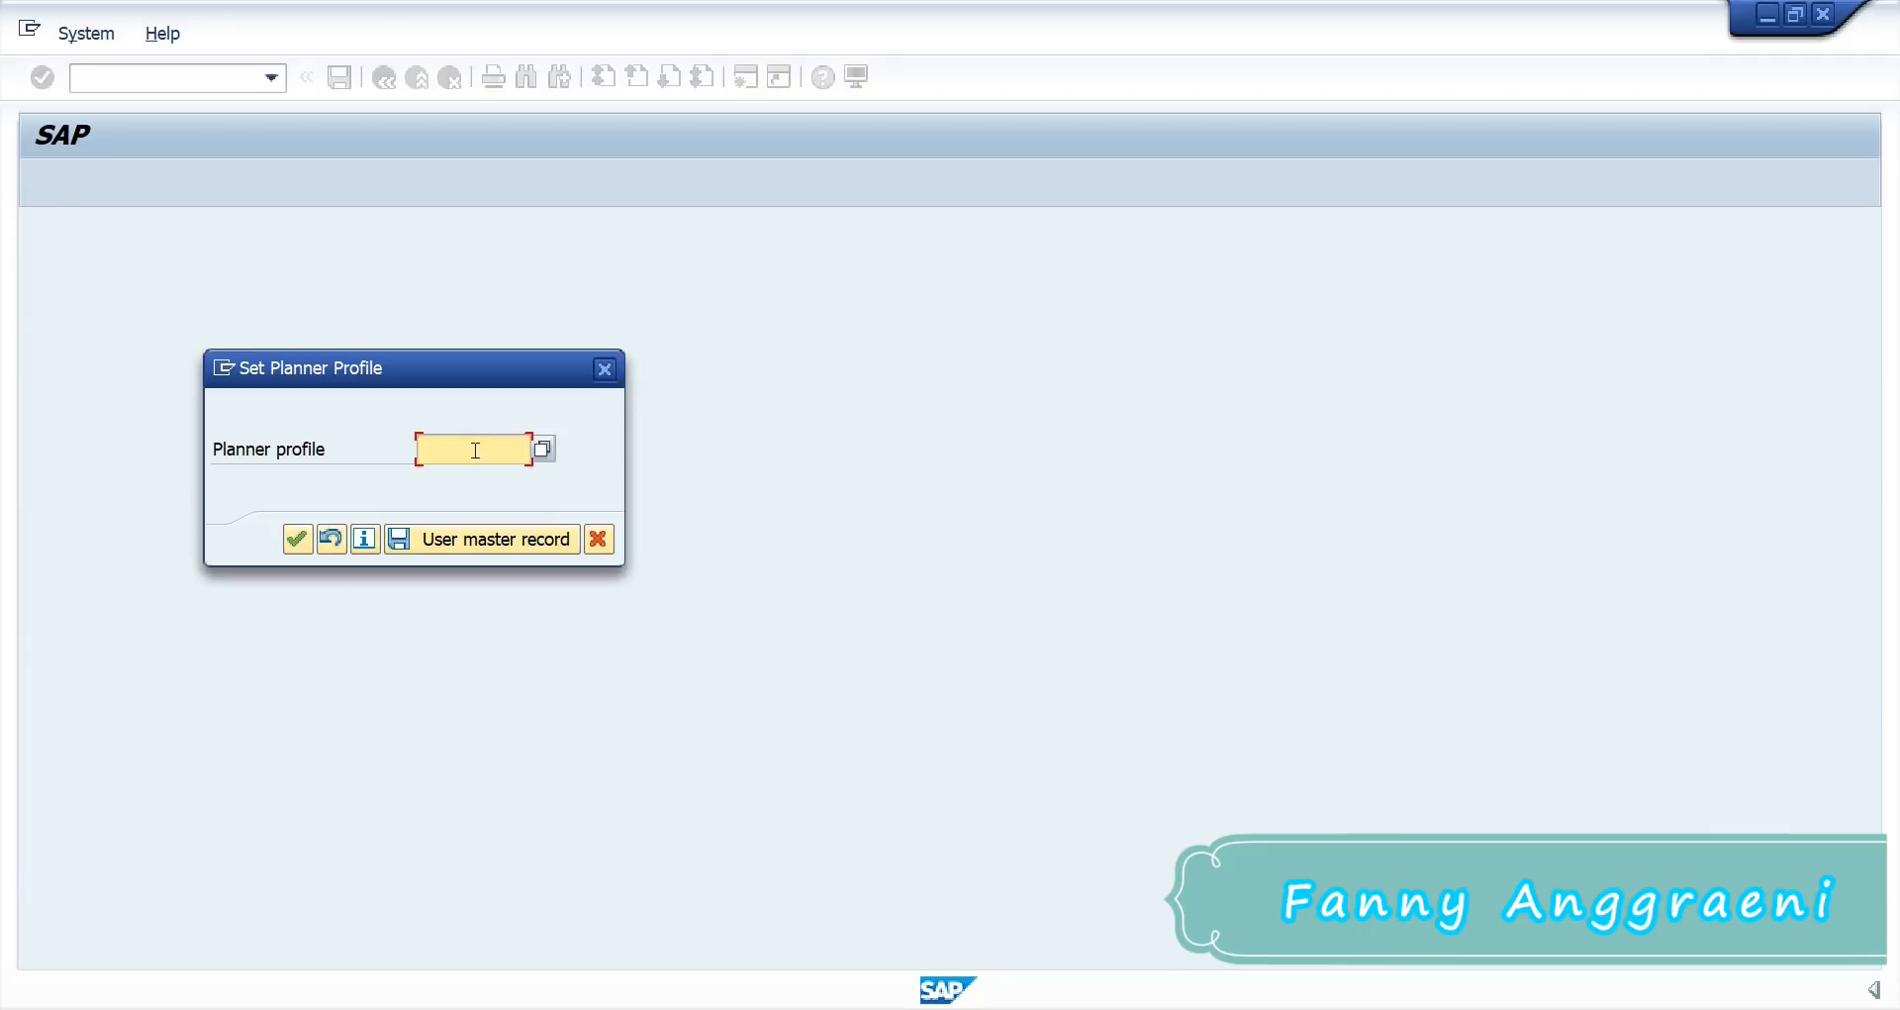
type("SA")
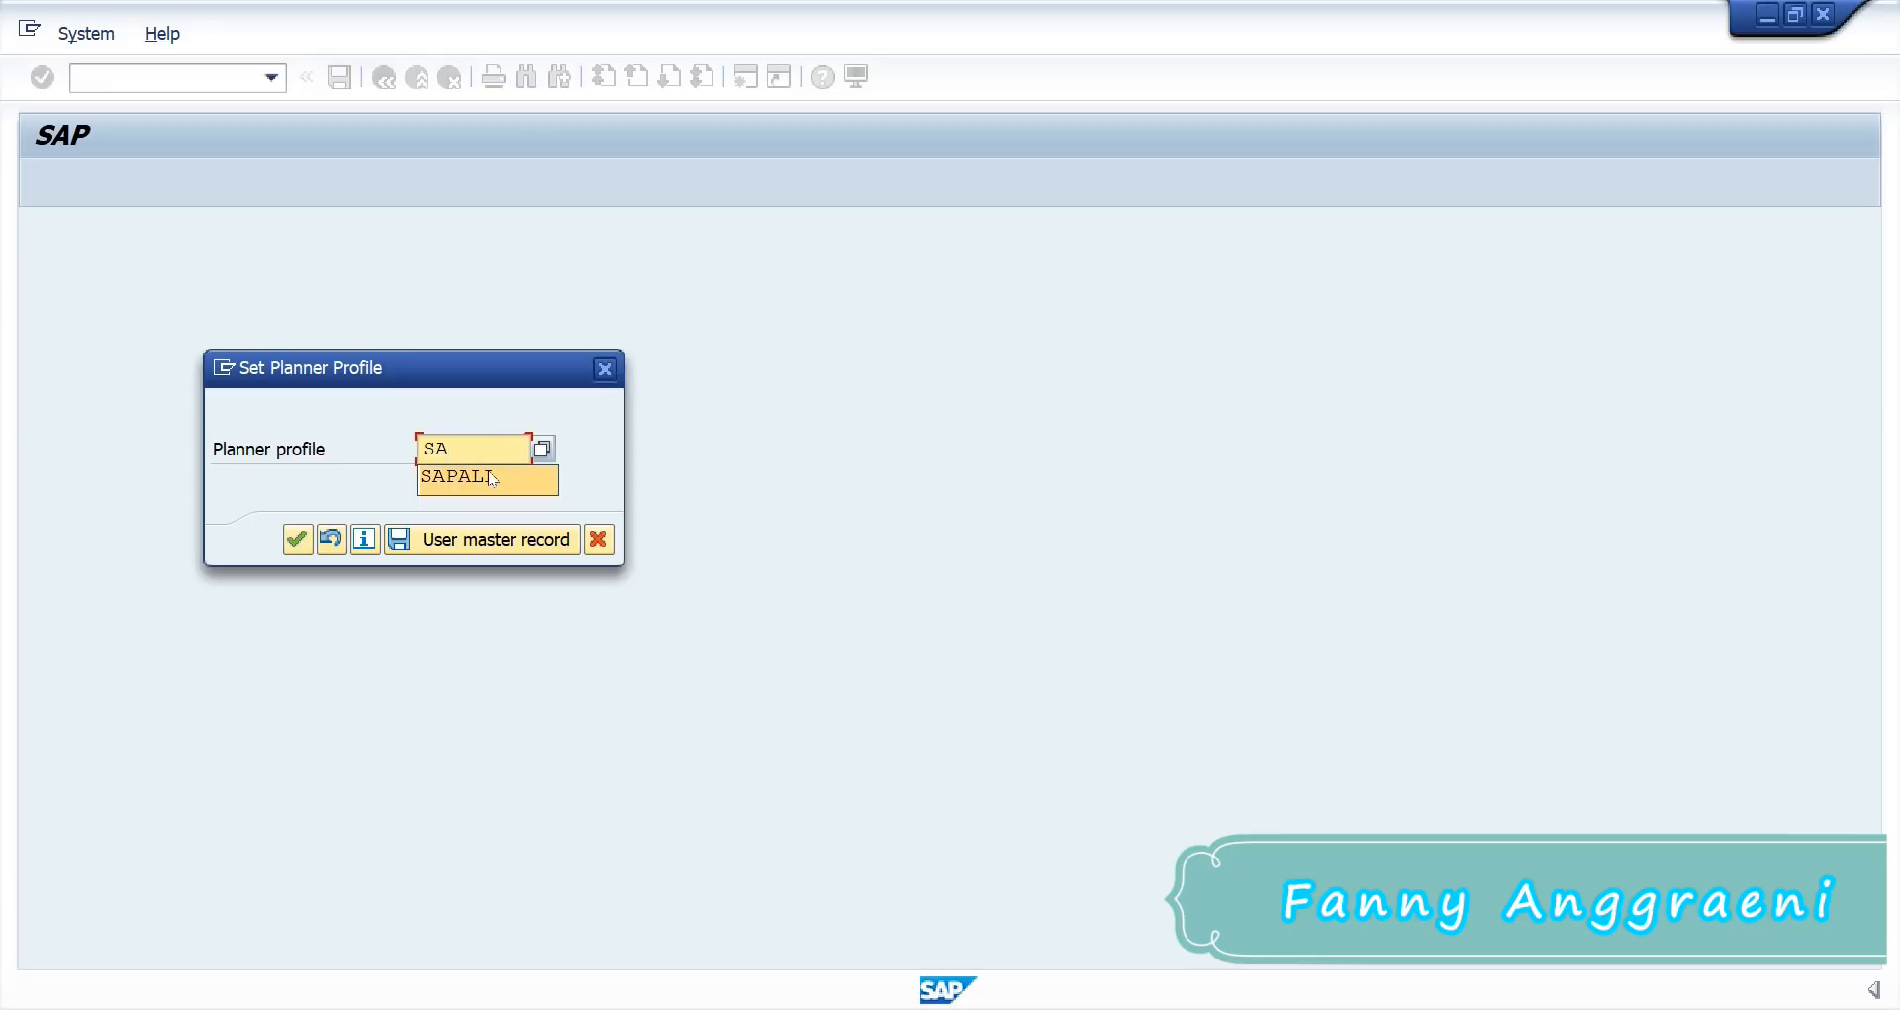
left_click(491, 478)
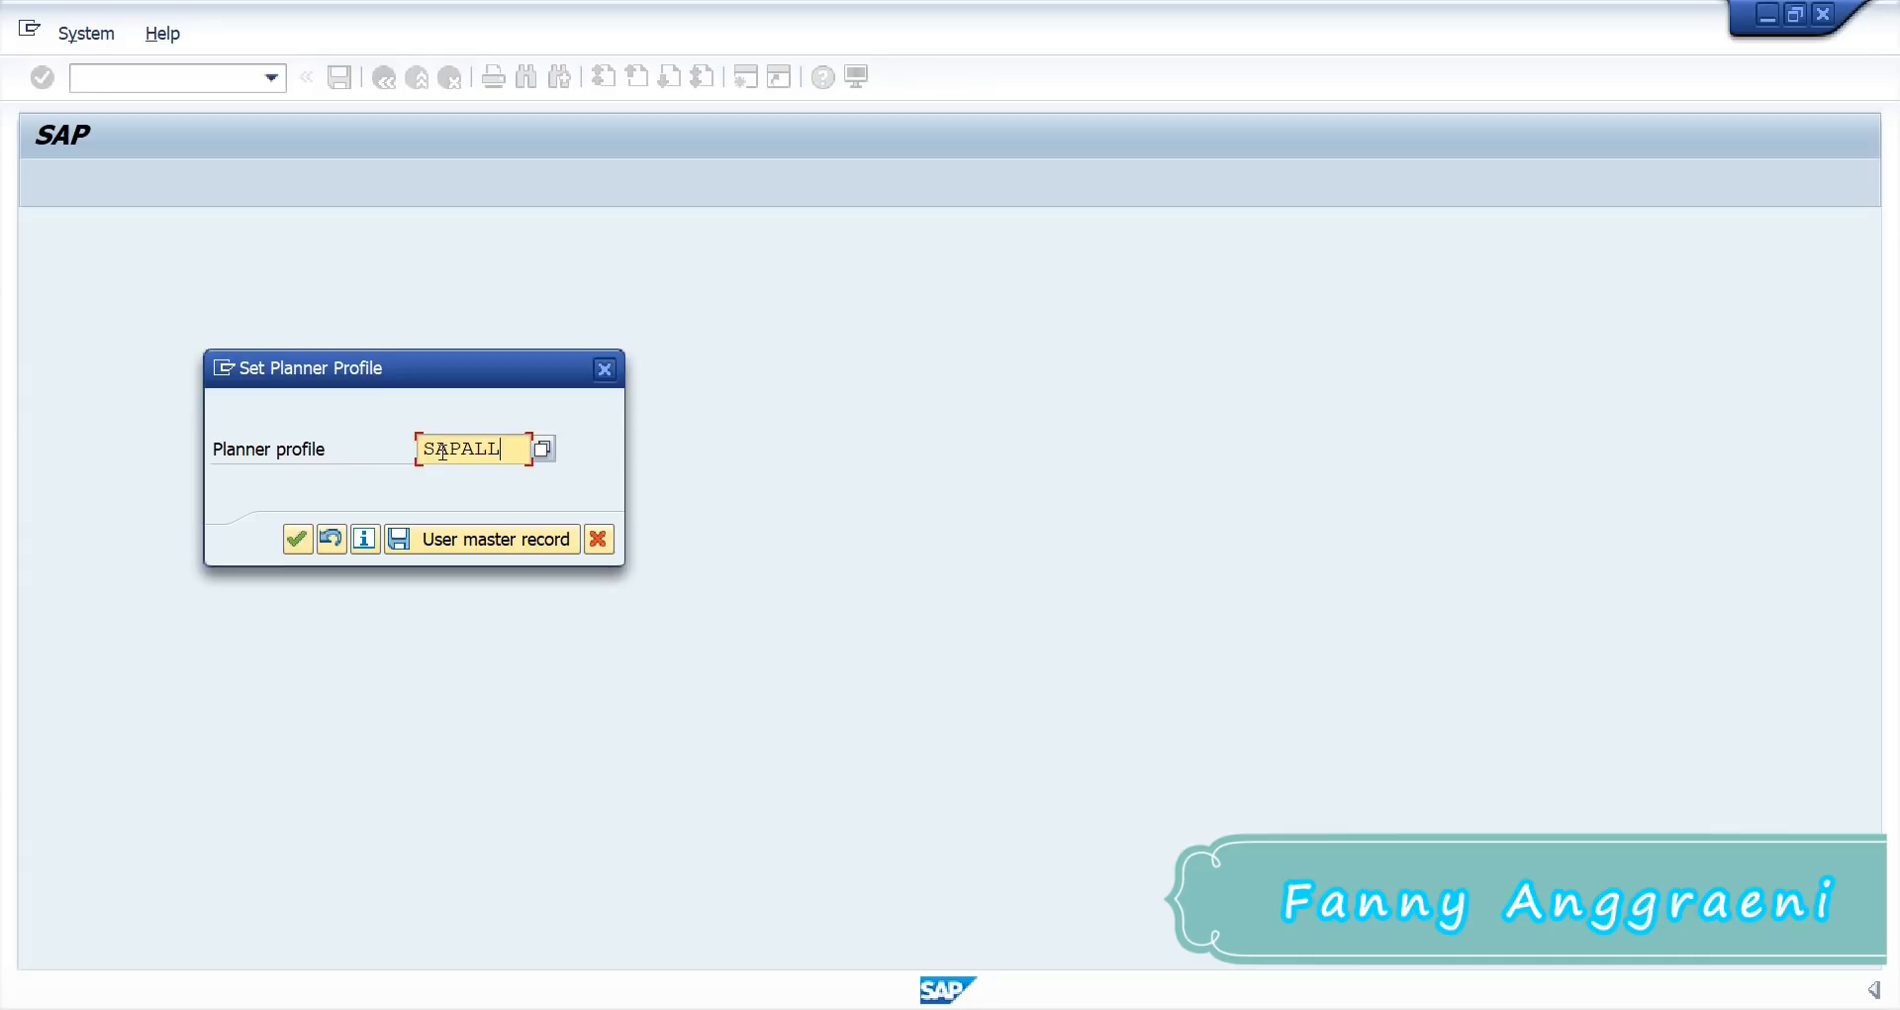
left_click(296, 541)
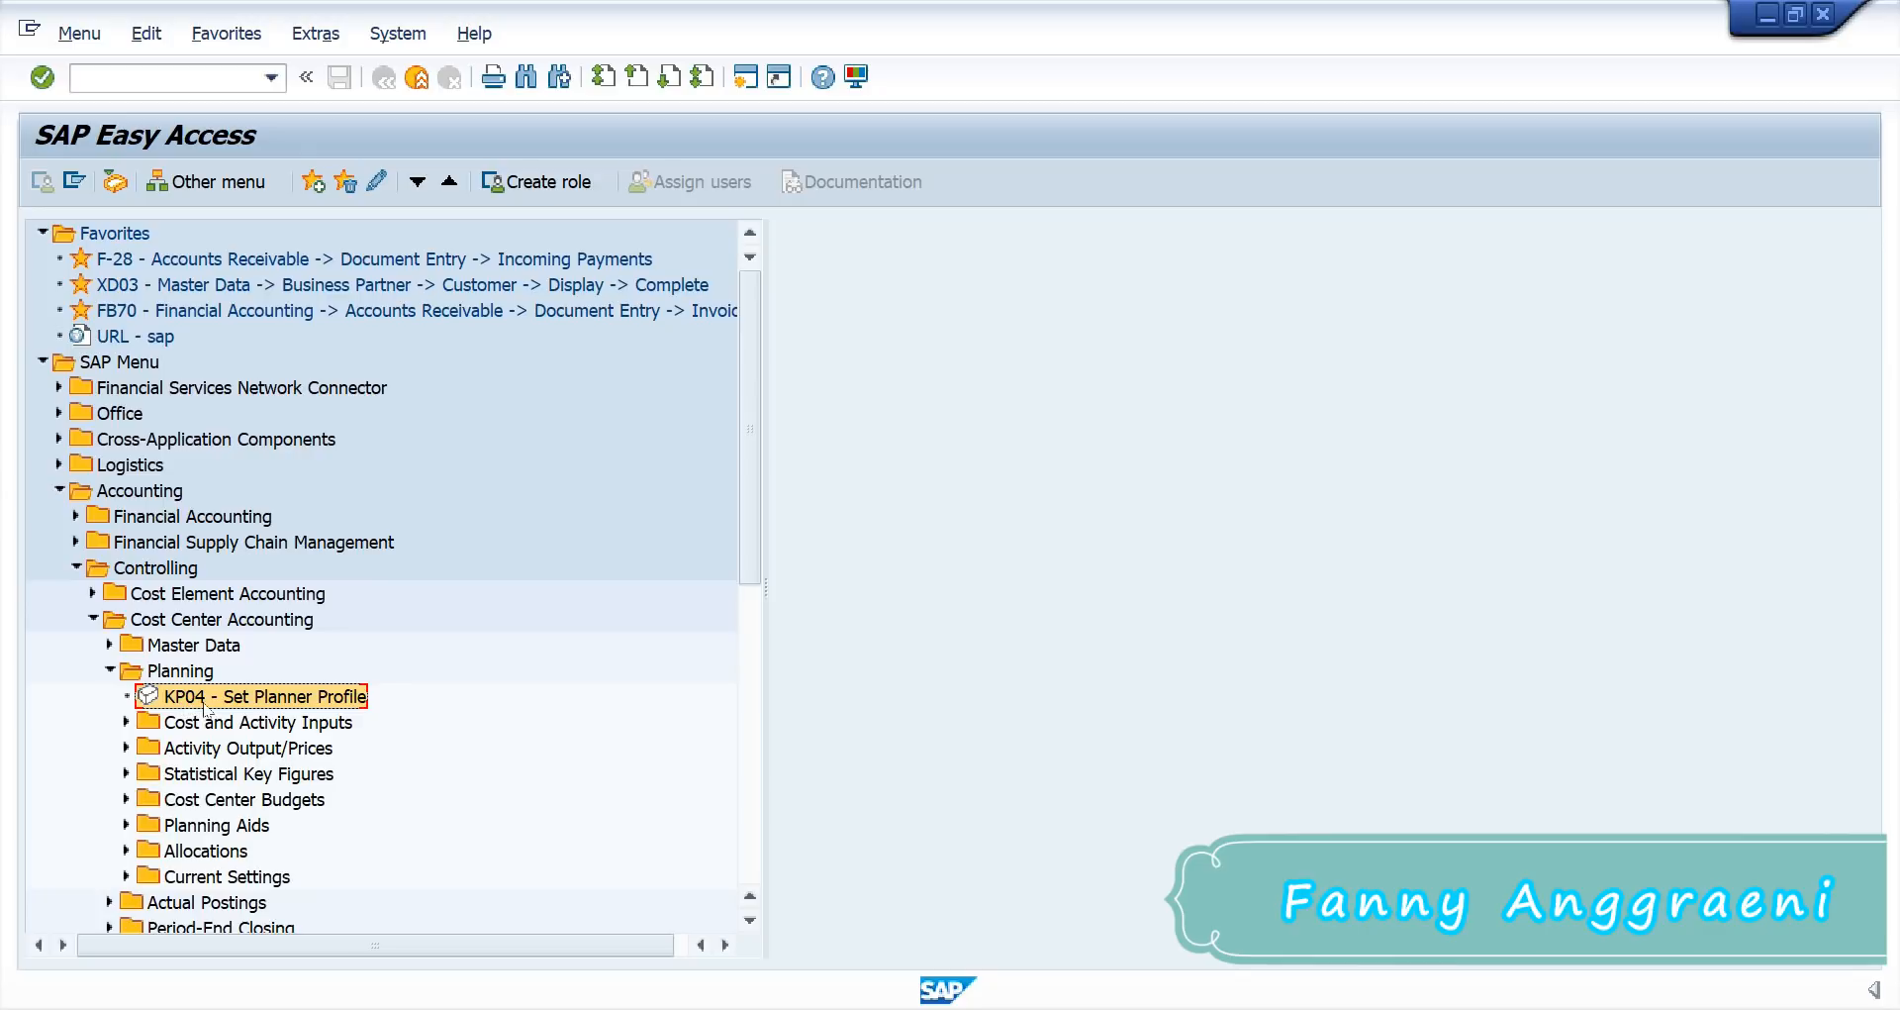
Step: Open KP06 - Change from the Cost and Activity Inputs folder
left_click(127, 723)
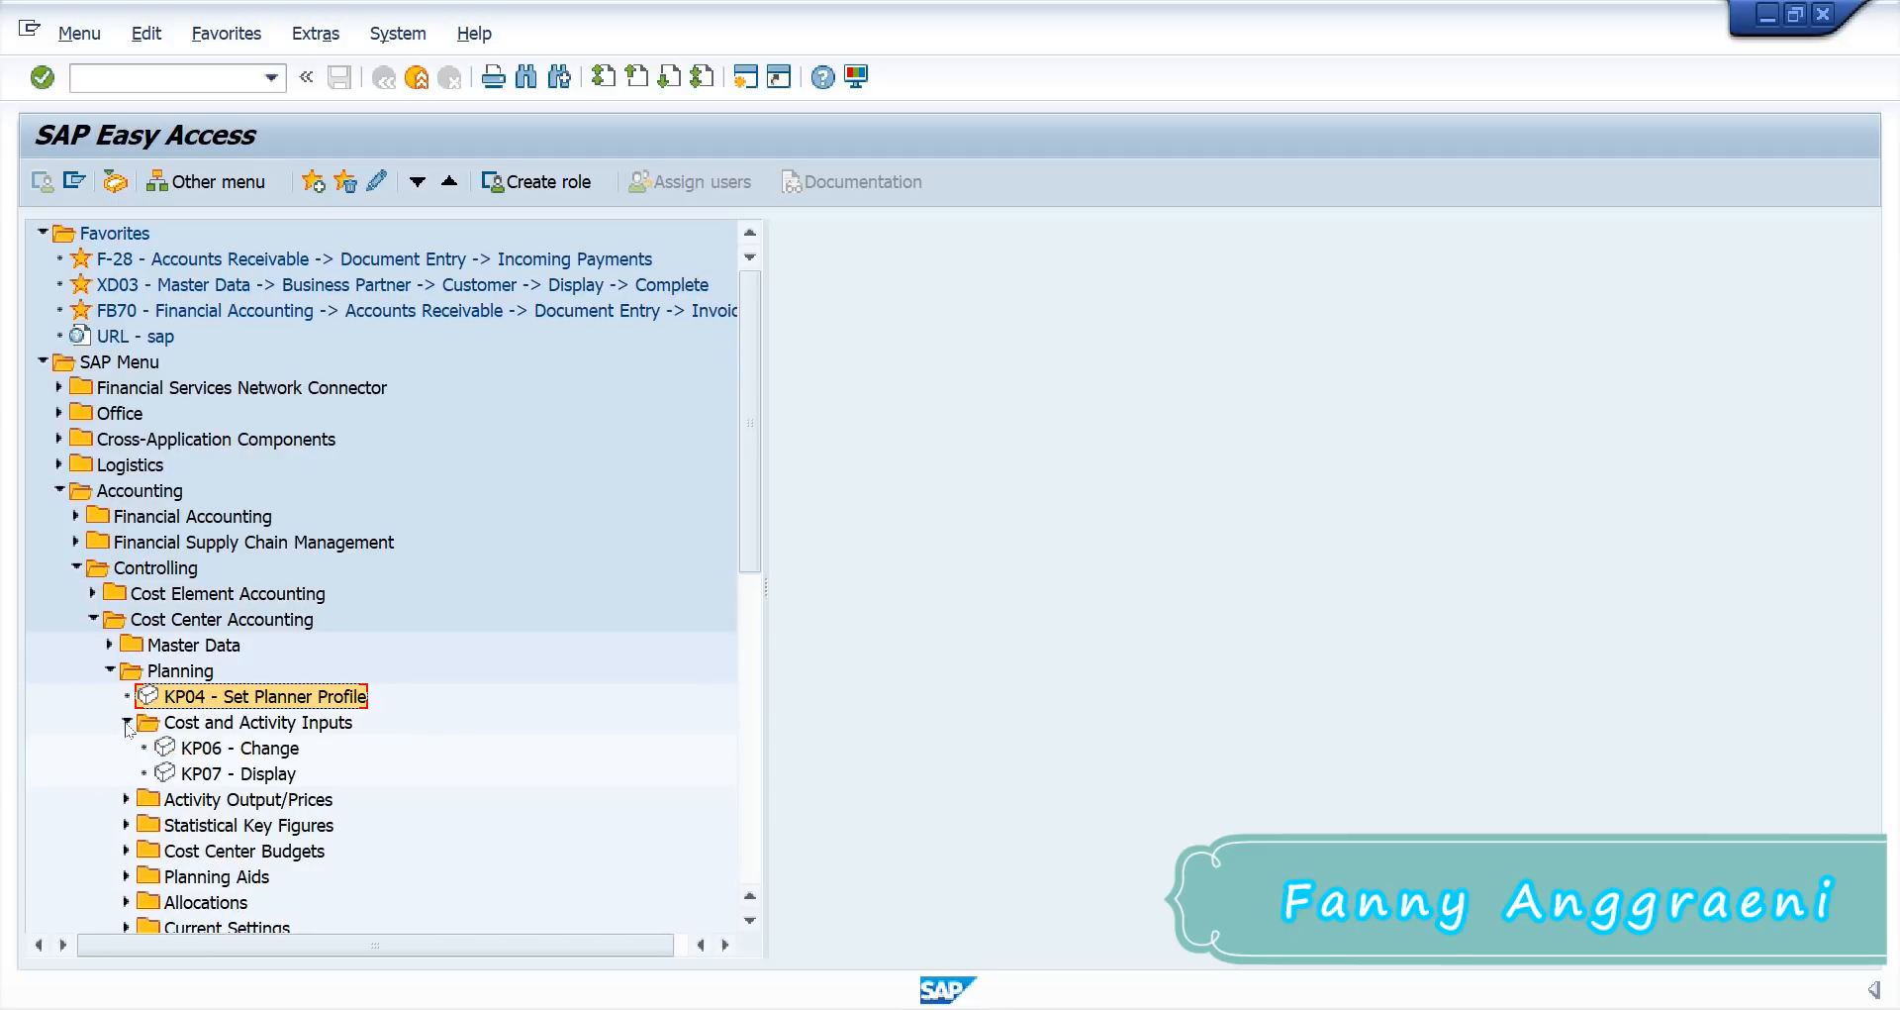
left_click(203, 749)
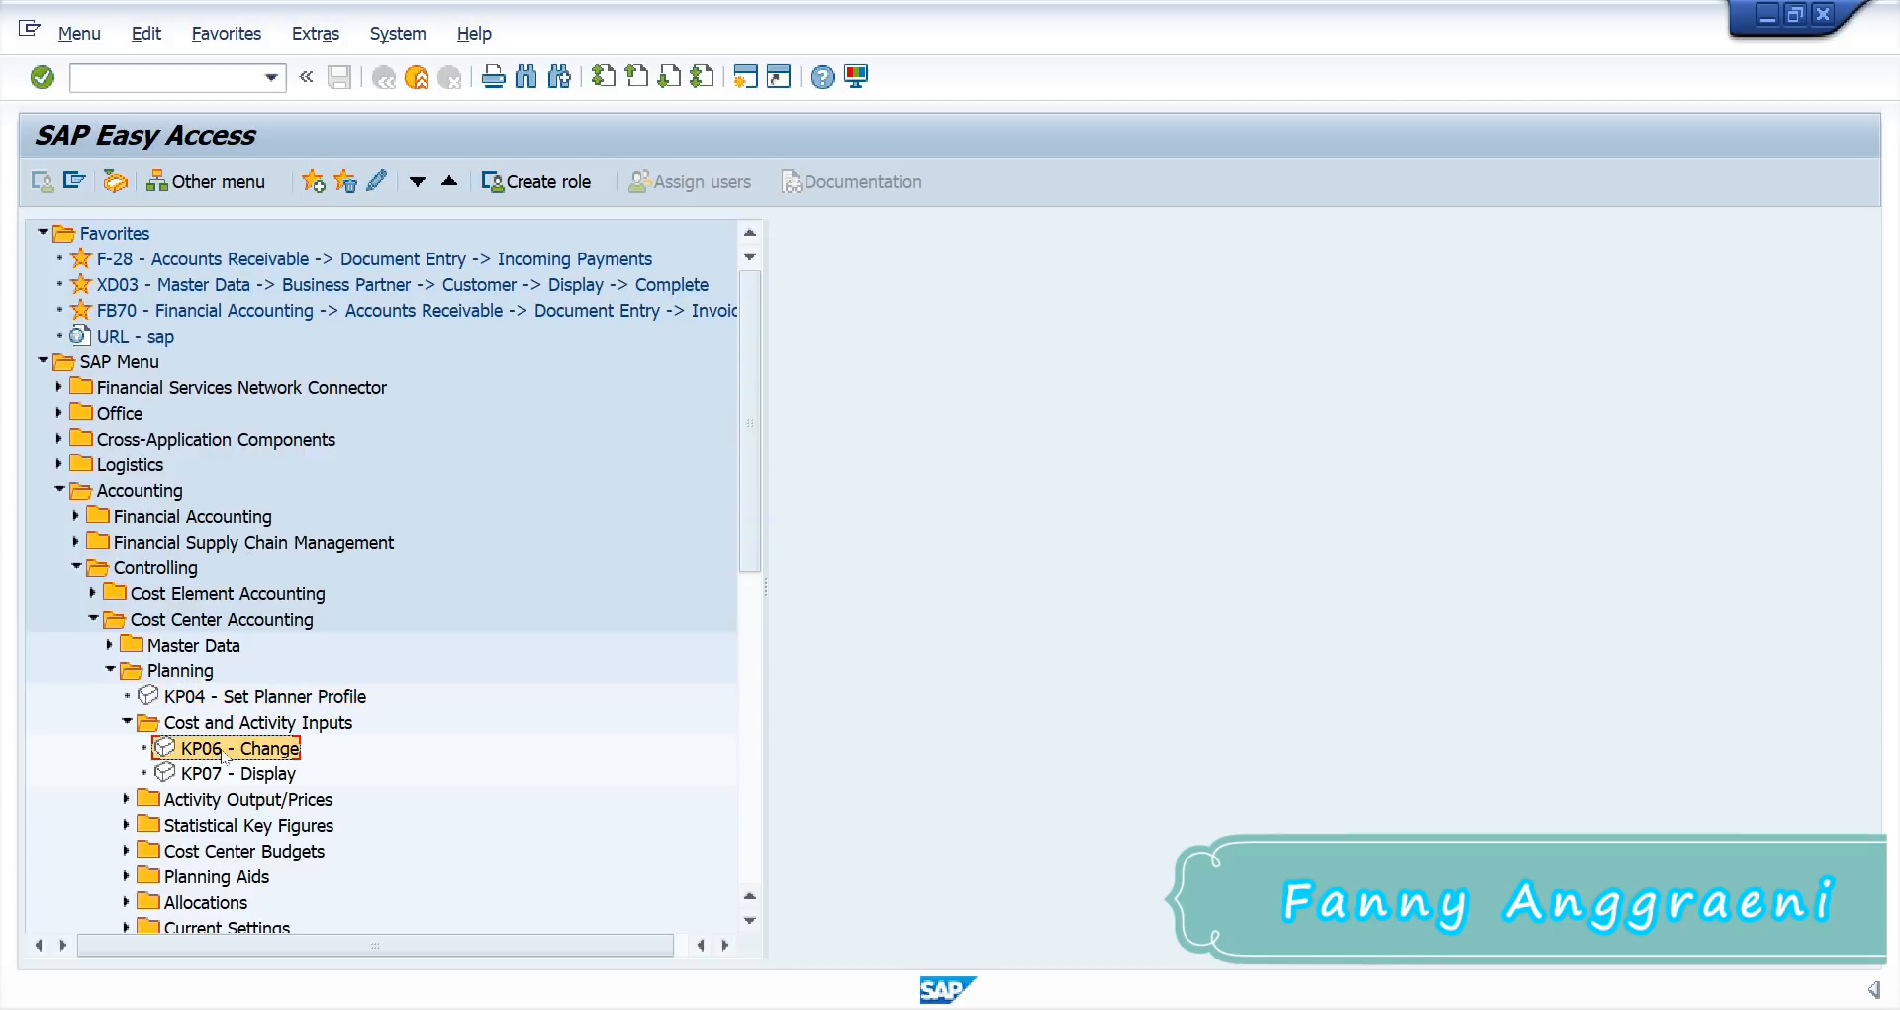
double_click(225, 755)
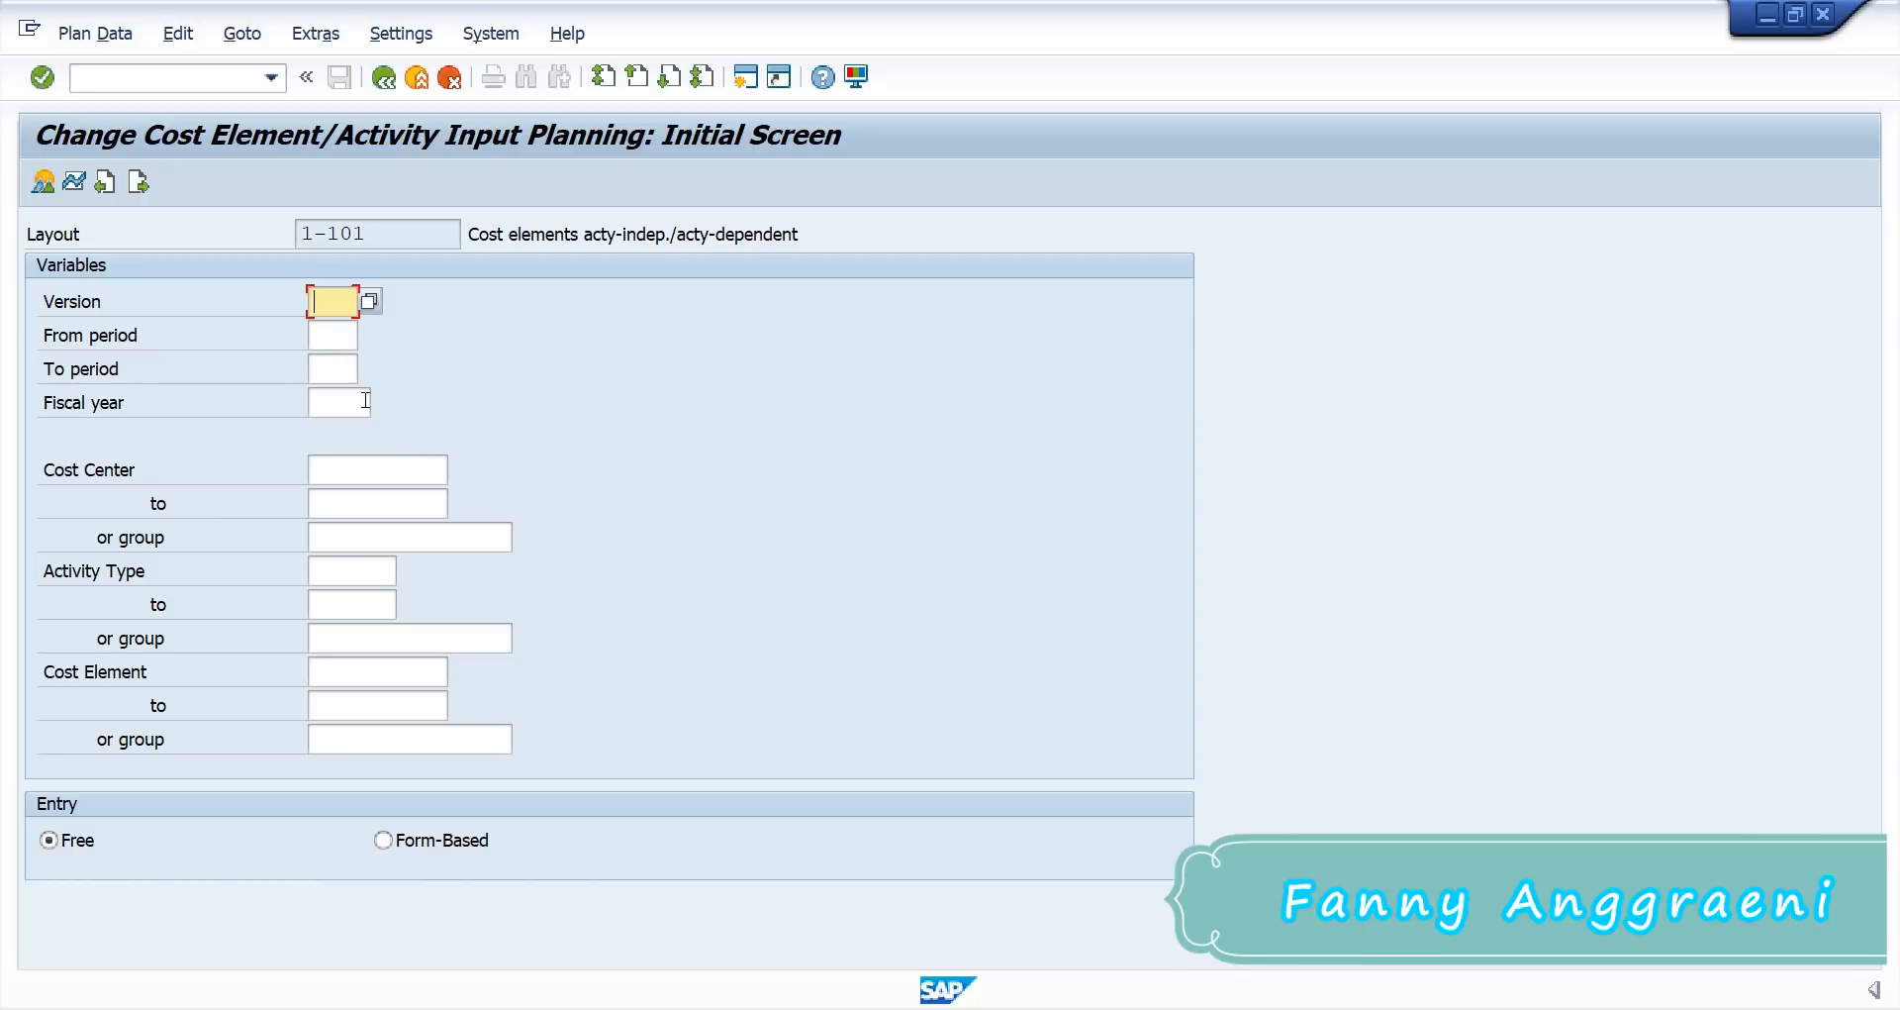
Step: Enter version 0, periods 1 to 12 and fiscal year 2021 on the planning screen
type("0")
left_click(325, 335)
type("1")
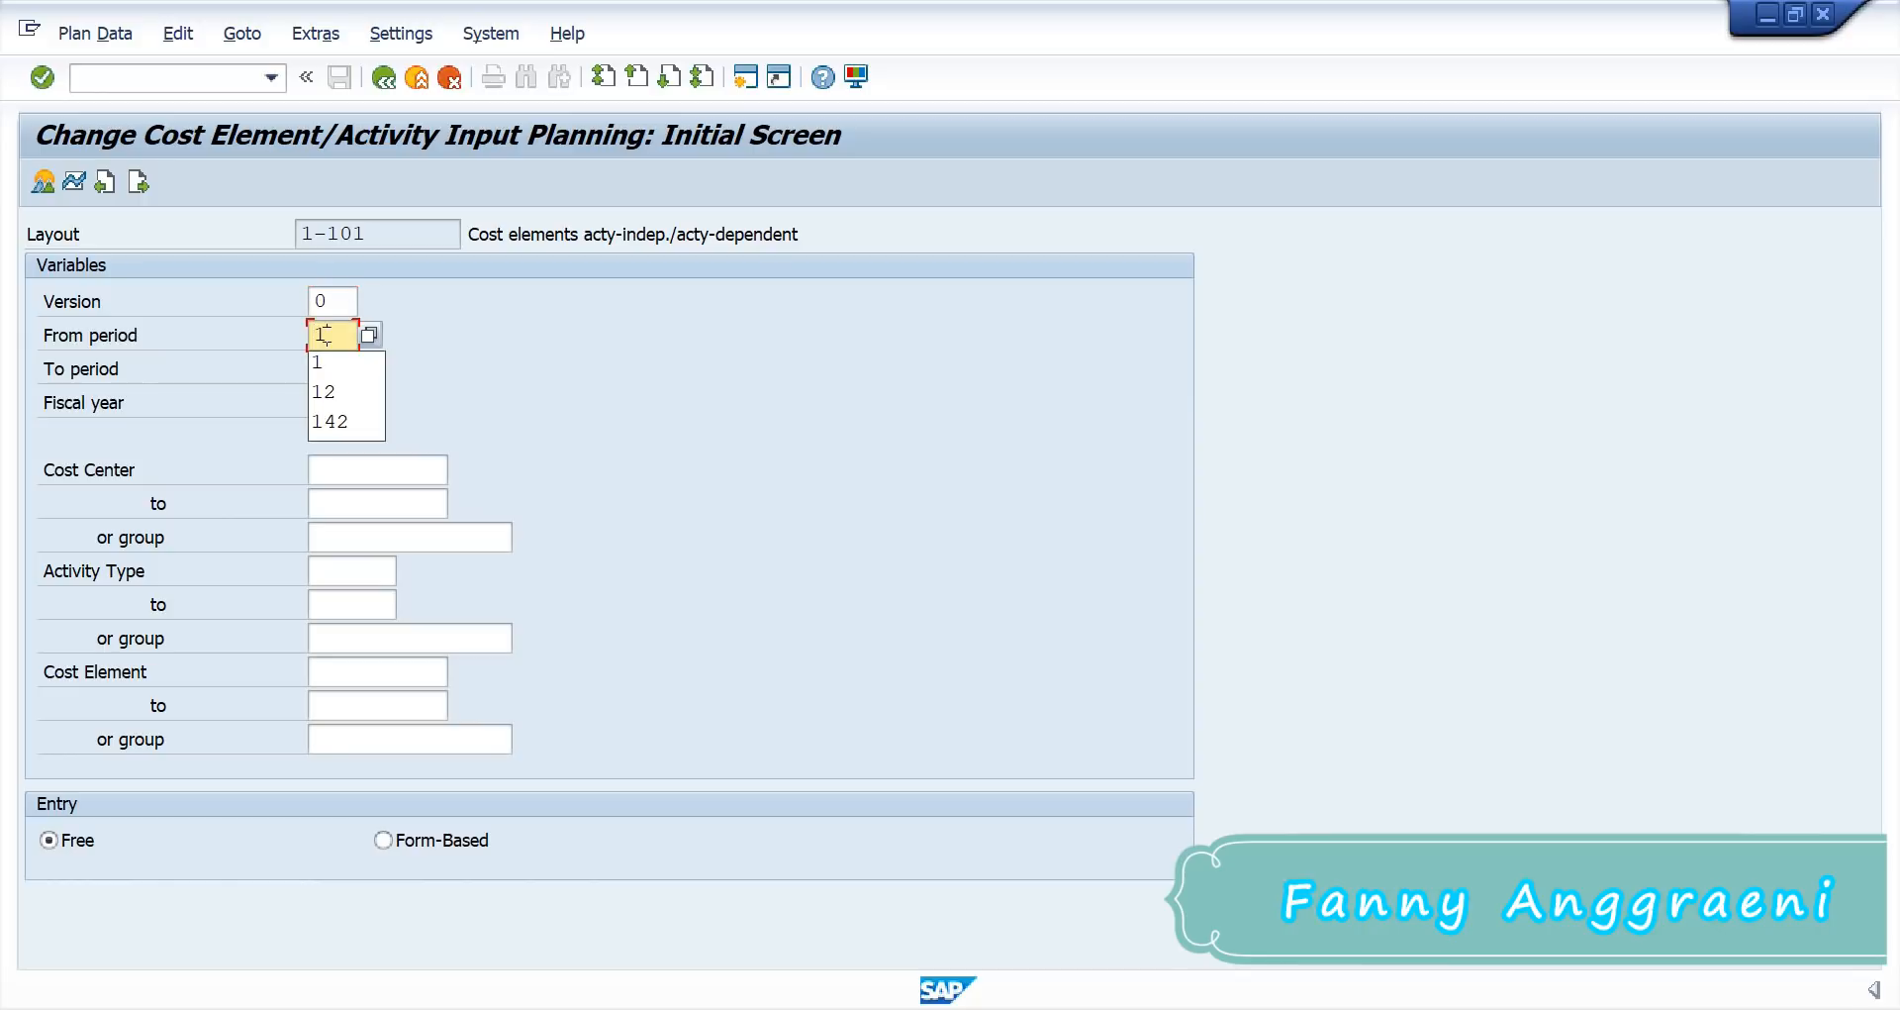
left_click(365, 355)
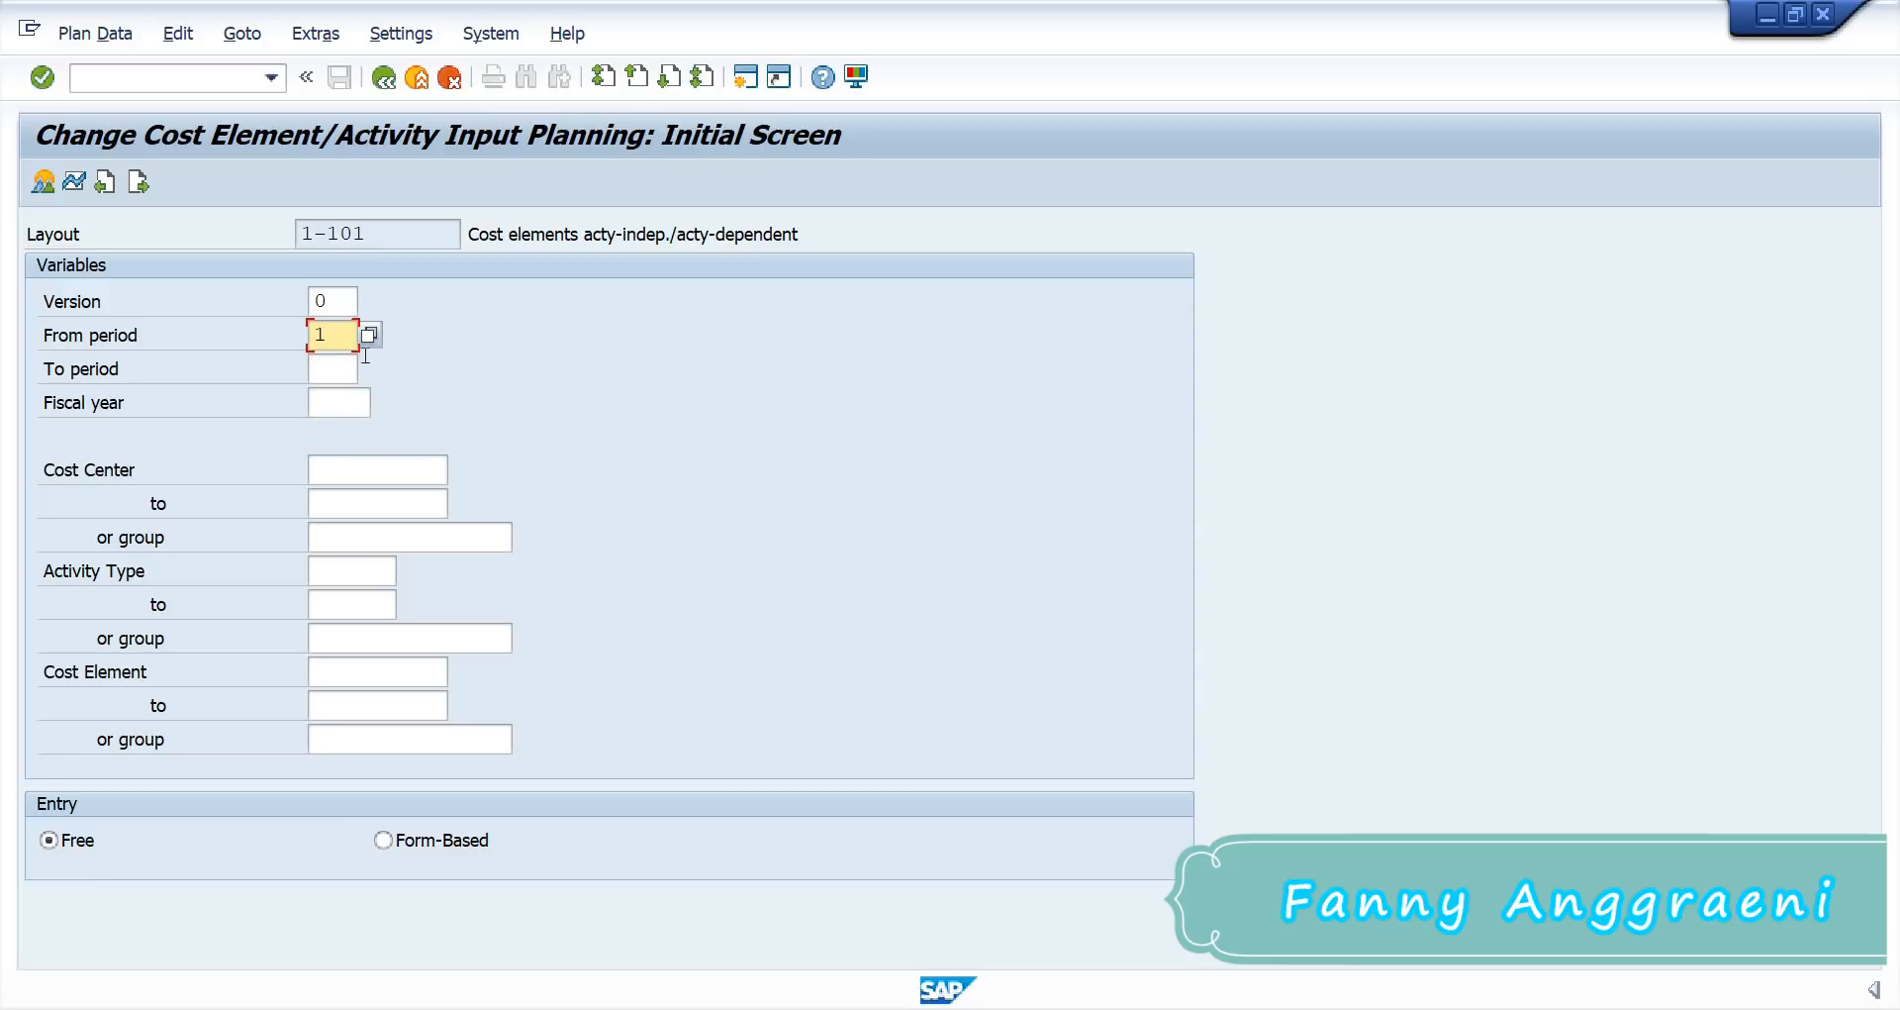
left_click(333, 371)
type("1")
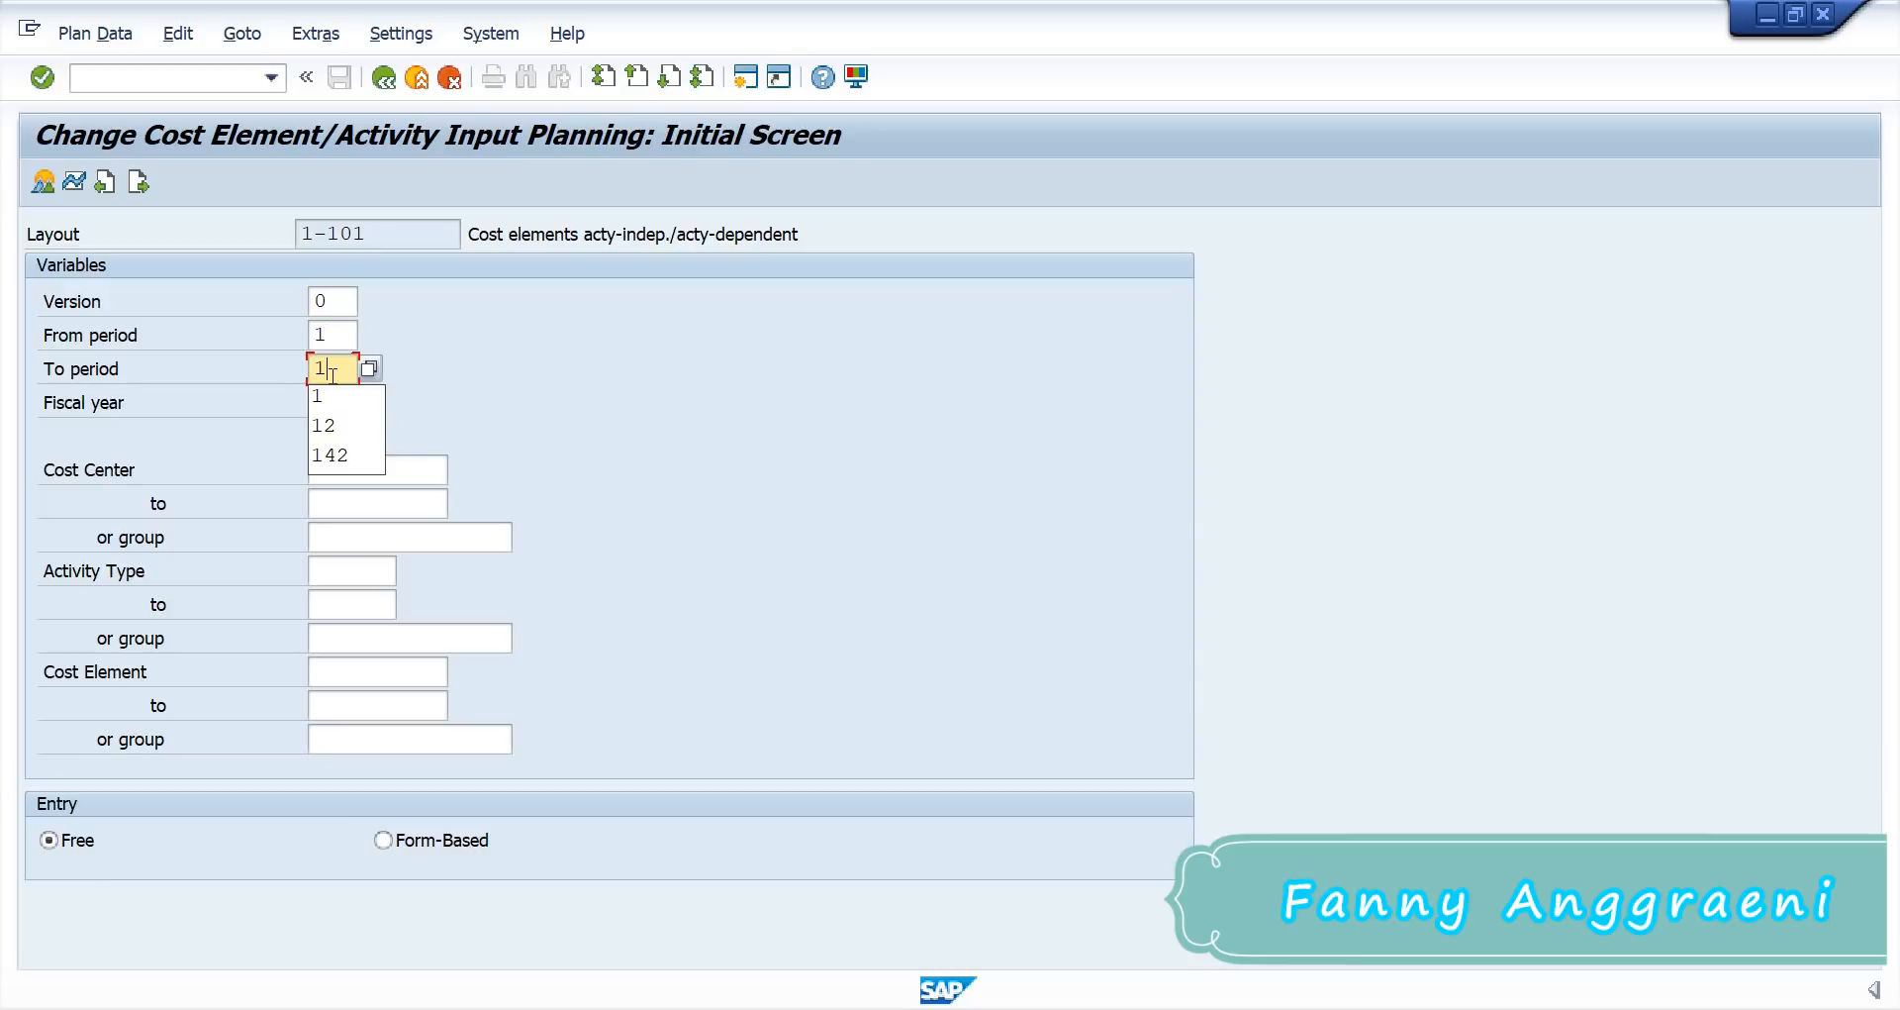
type("2")
left_click(344, 401)
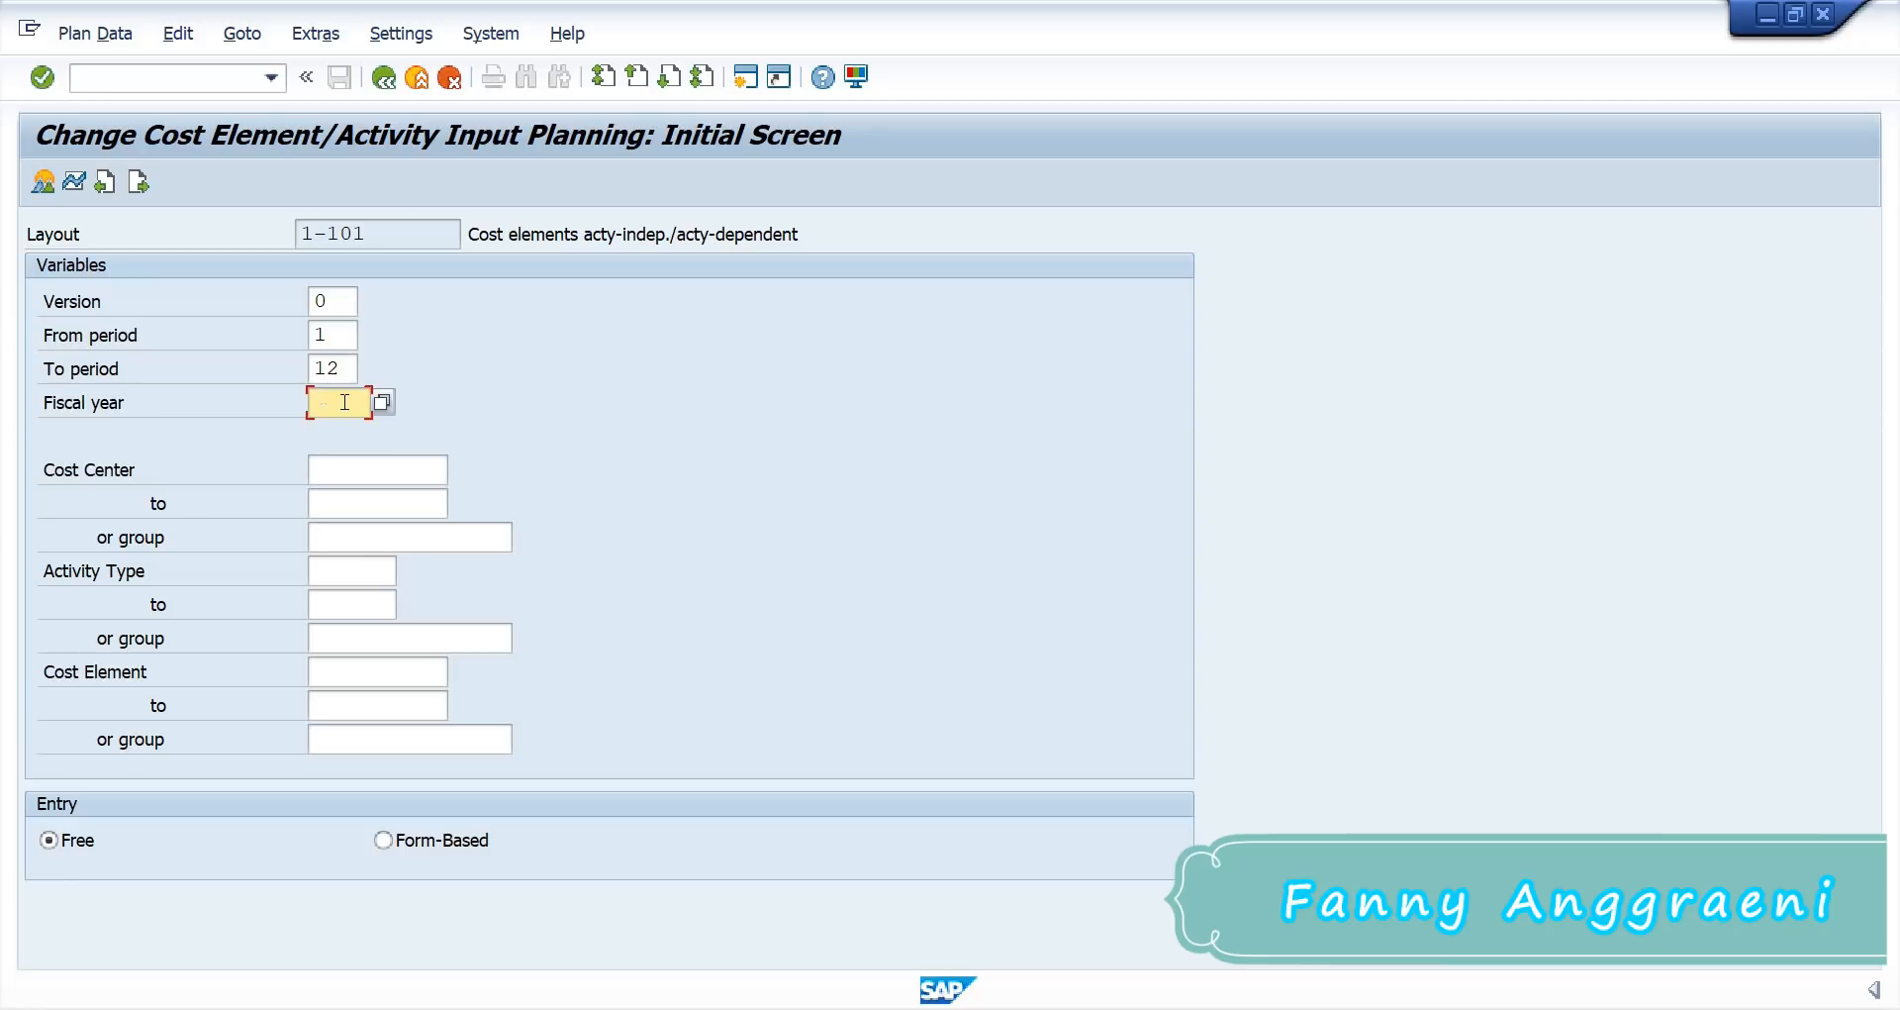
type("2")
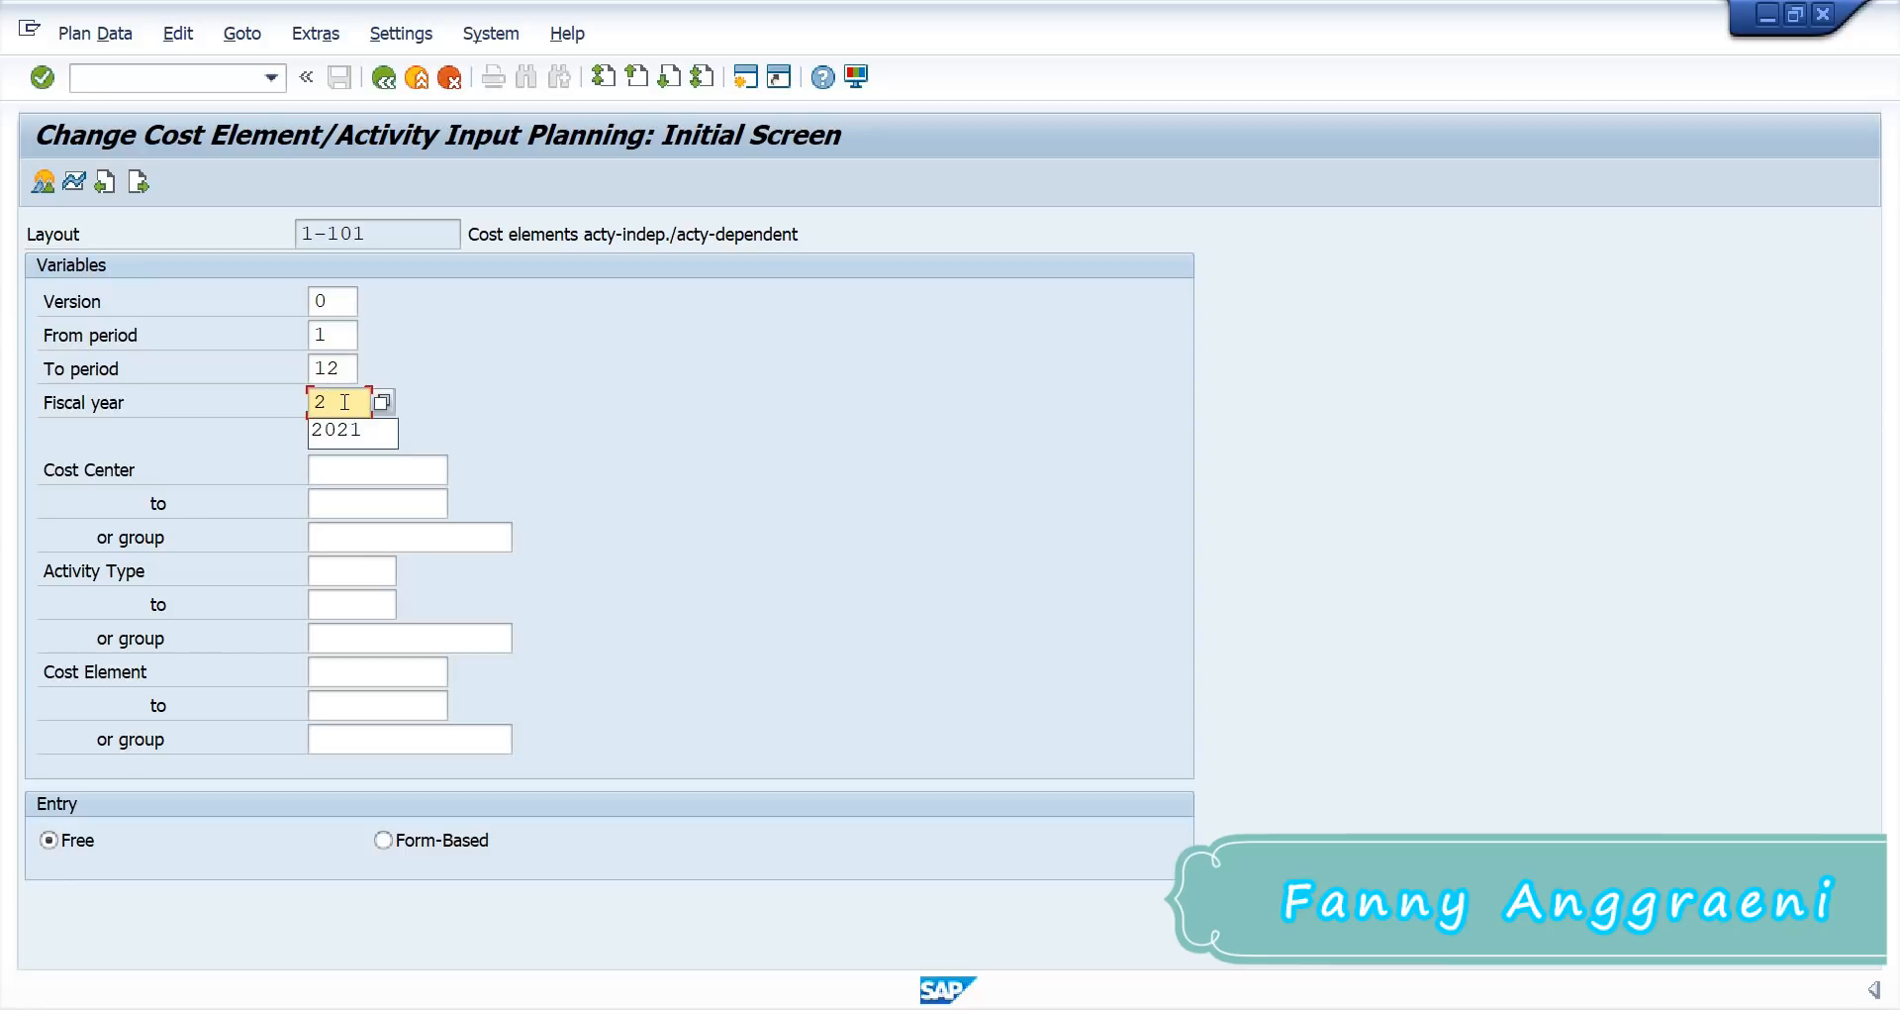
left_click(350, 439)
left_click(359, 464)
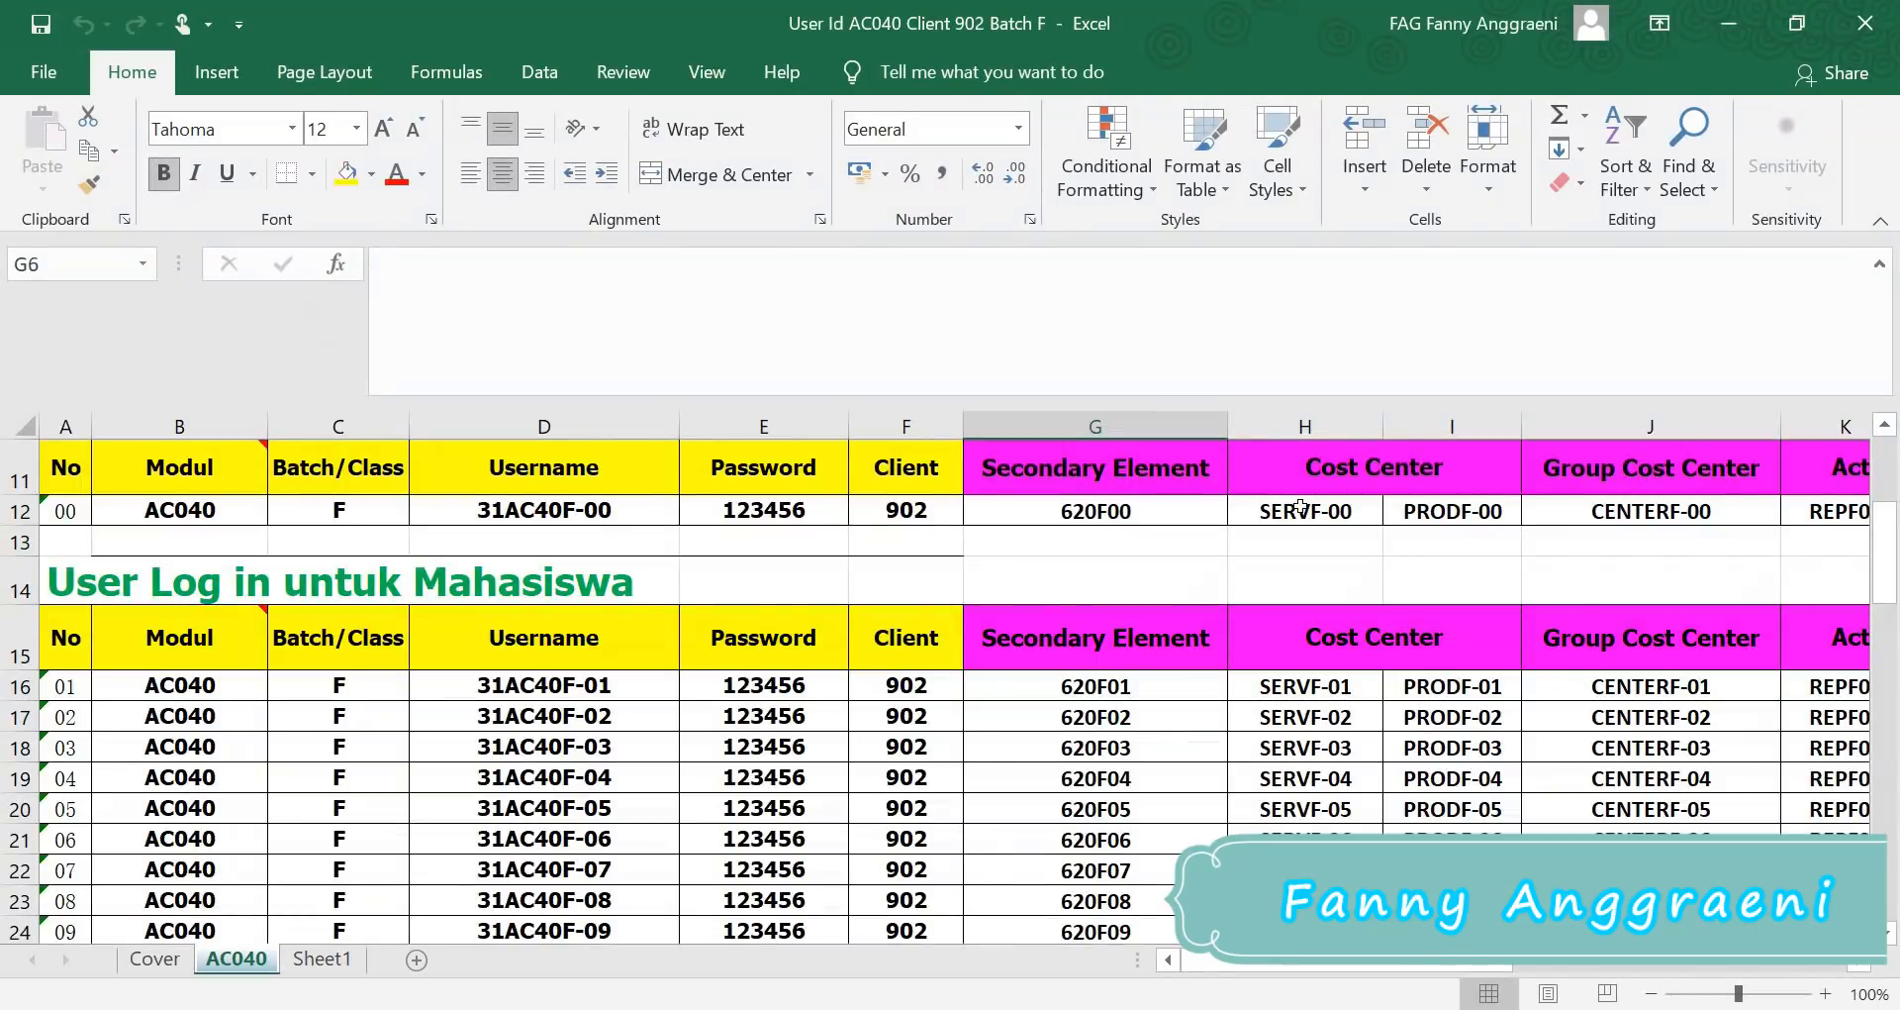
Step: Read cost center SERVF-00 from cell H12 of the AC040 sheet, then minimize Excel
left_click(1287, 517)
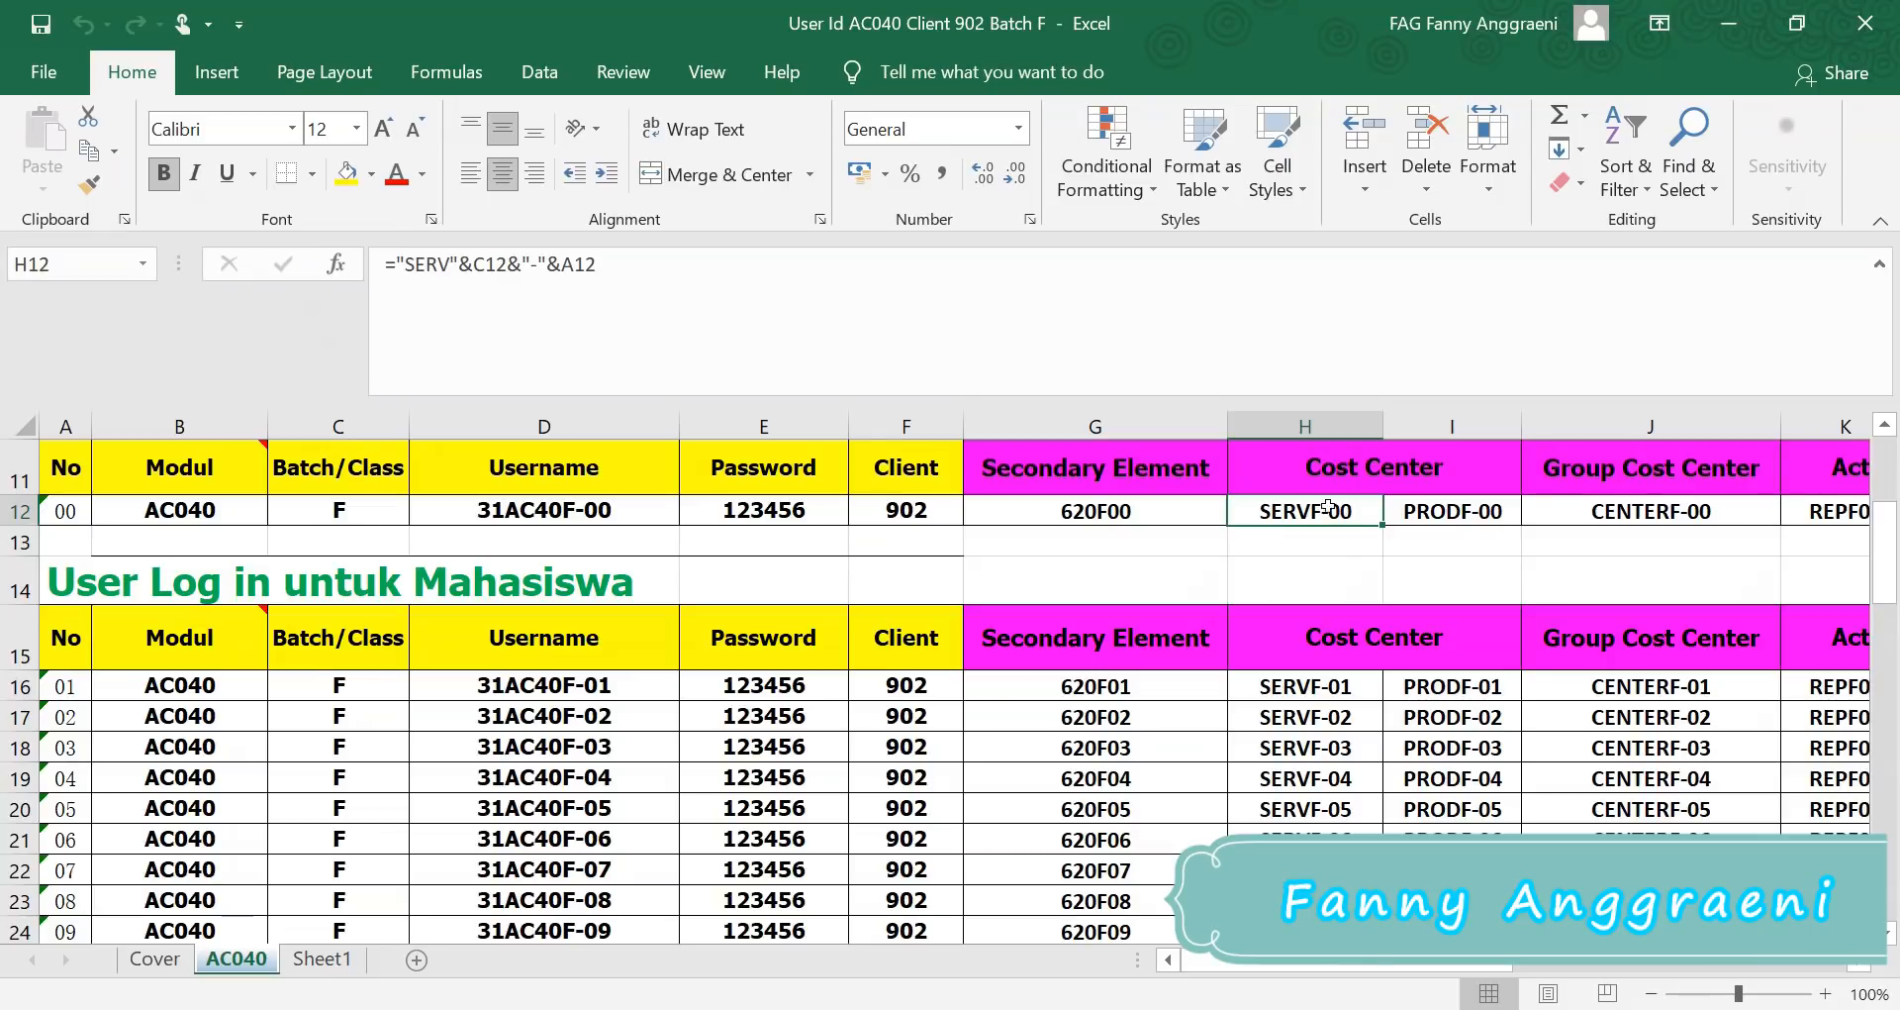
left_click(1313, 417)
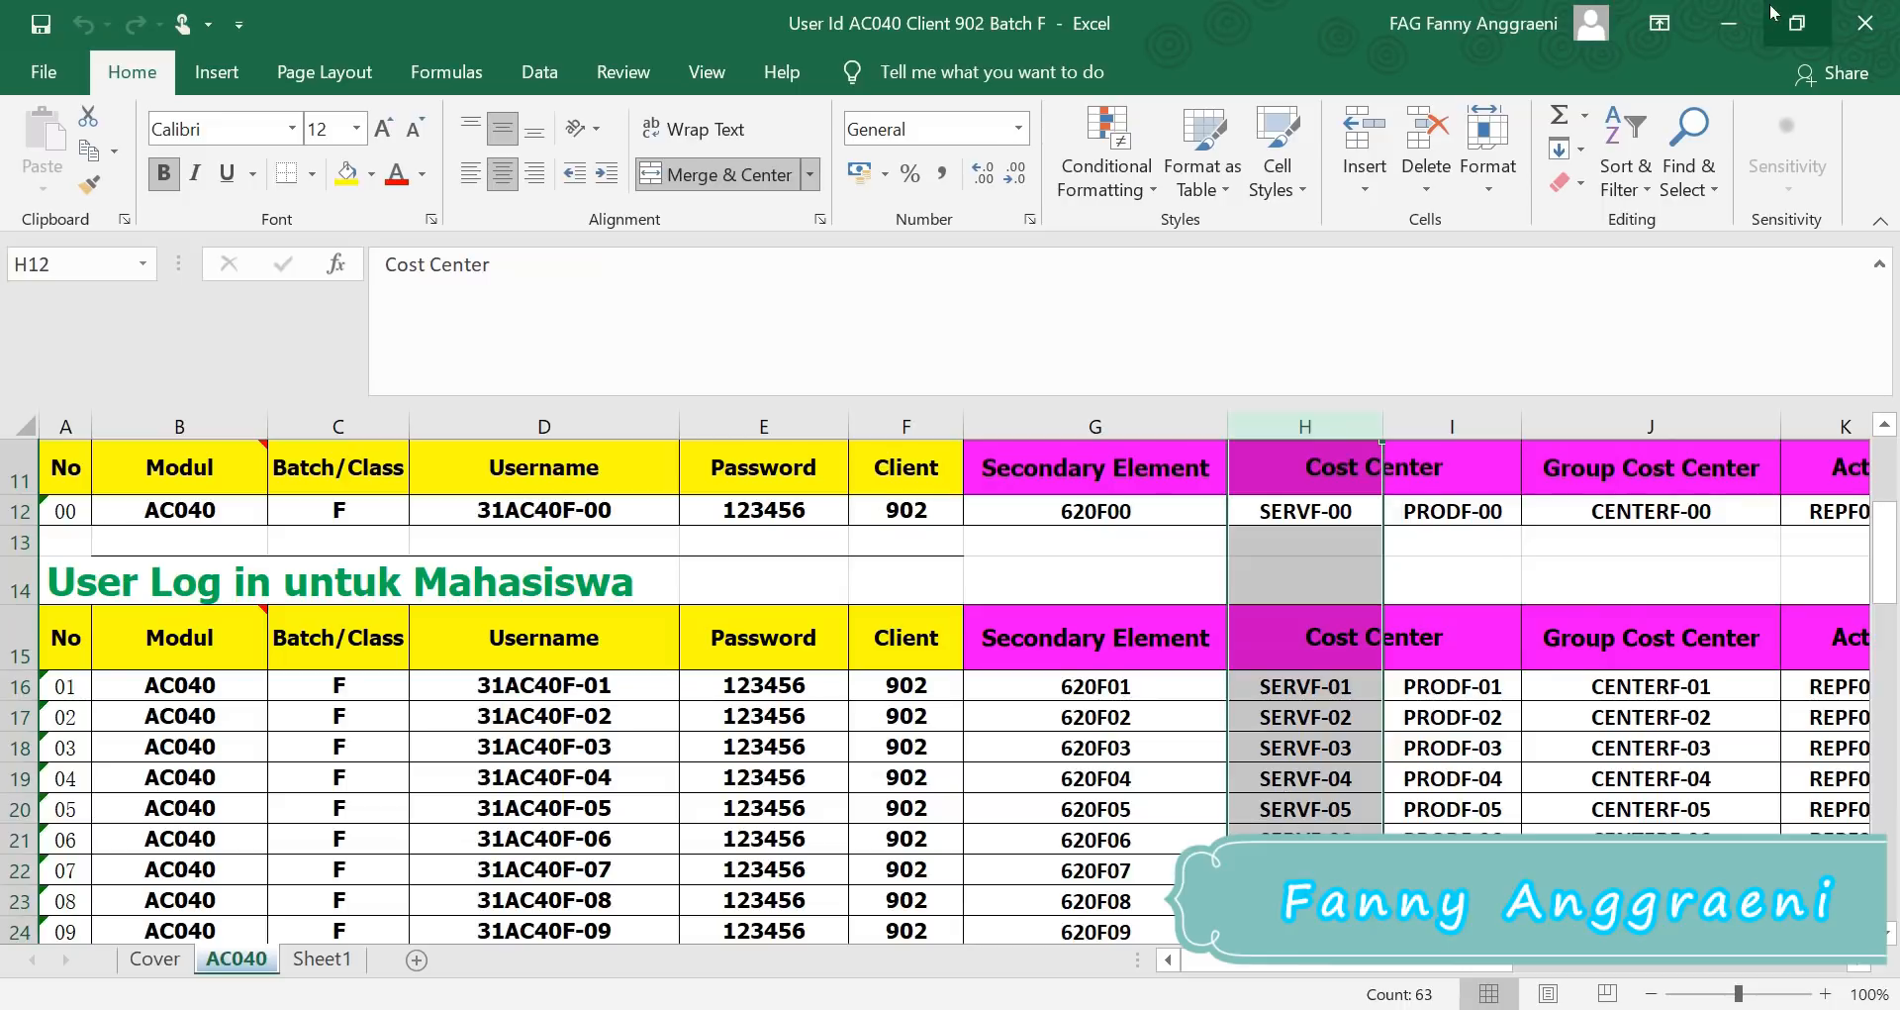
left_click(1292, 518)
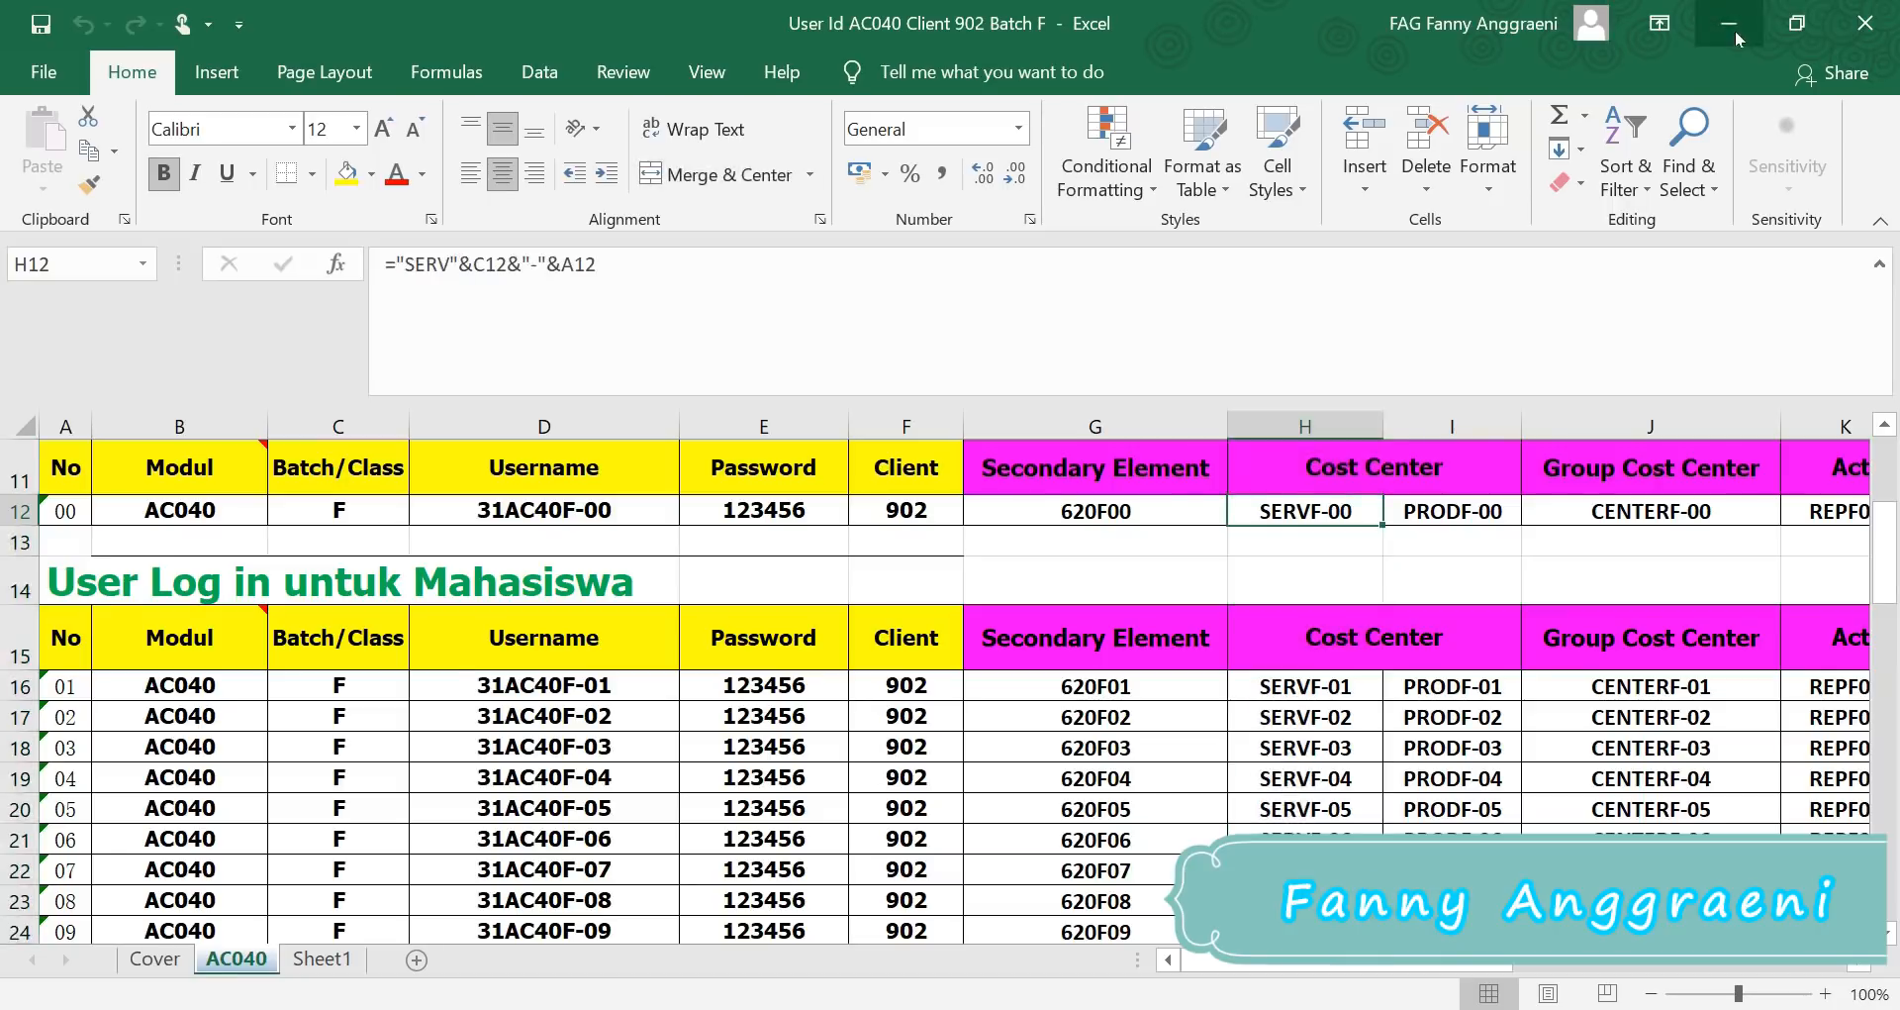
left_click(1733, 27)
Step: Enter cost center SERVF-00 and cost element 417000, confirm, and choose form-based entry
type("S")
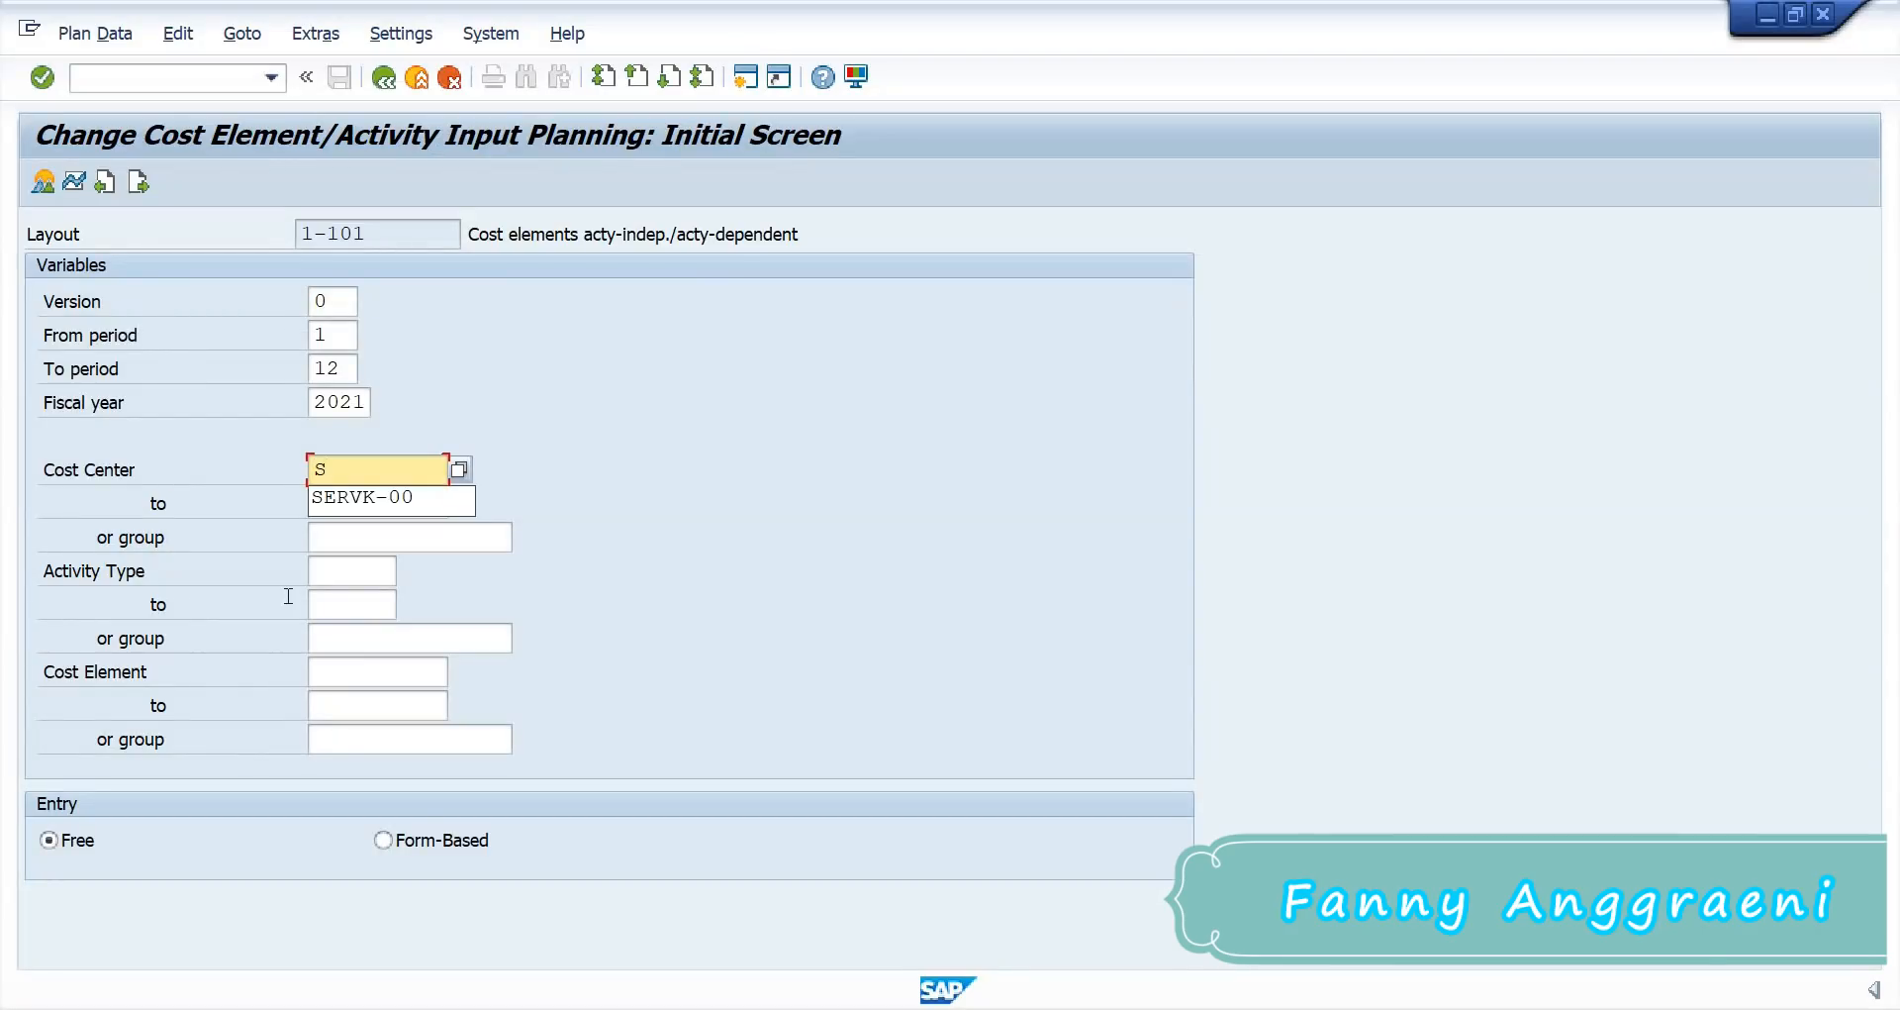
type("ERVF-")
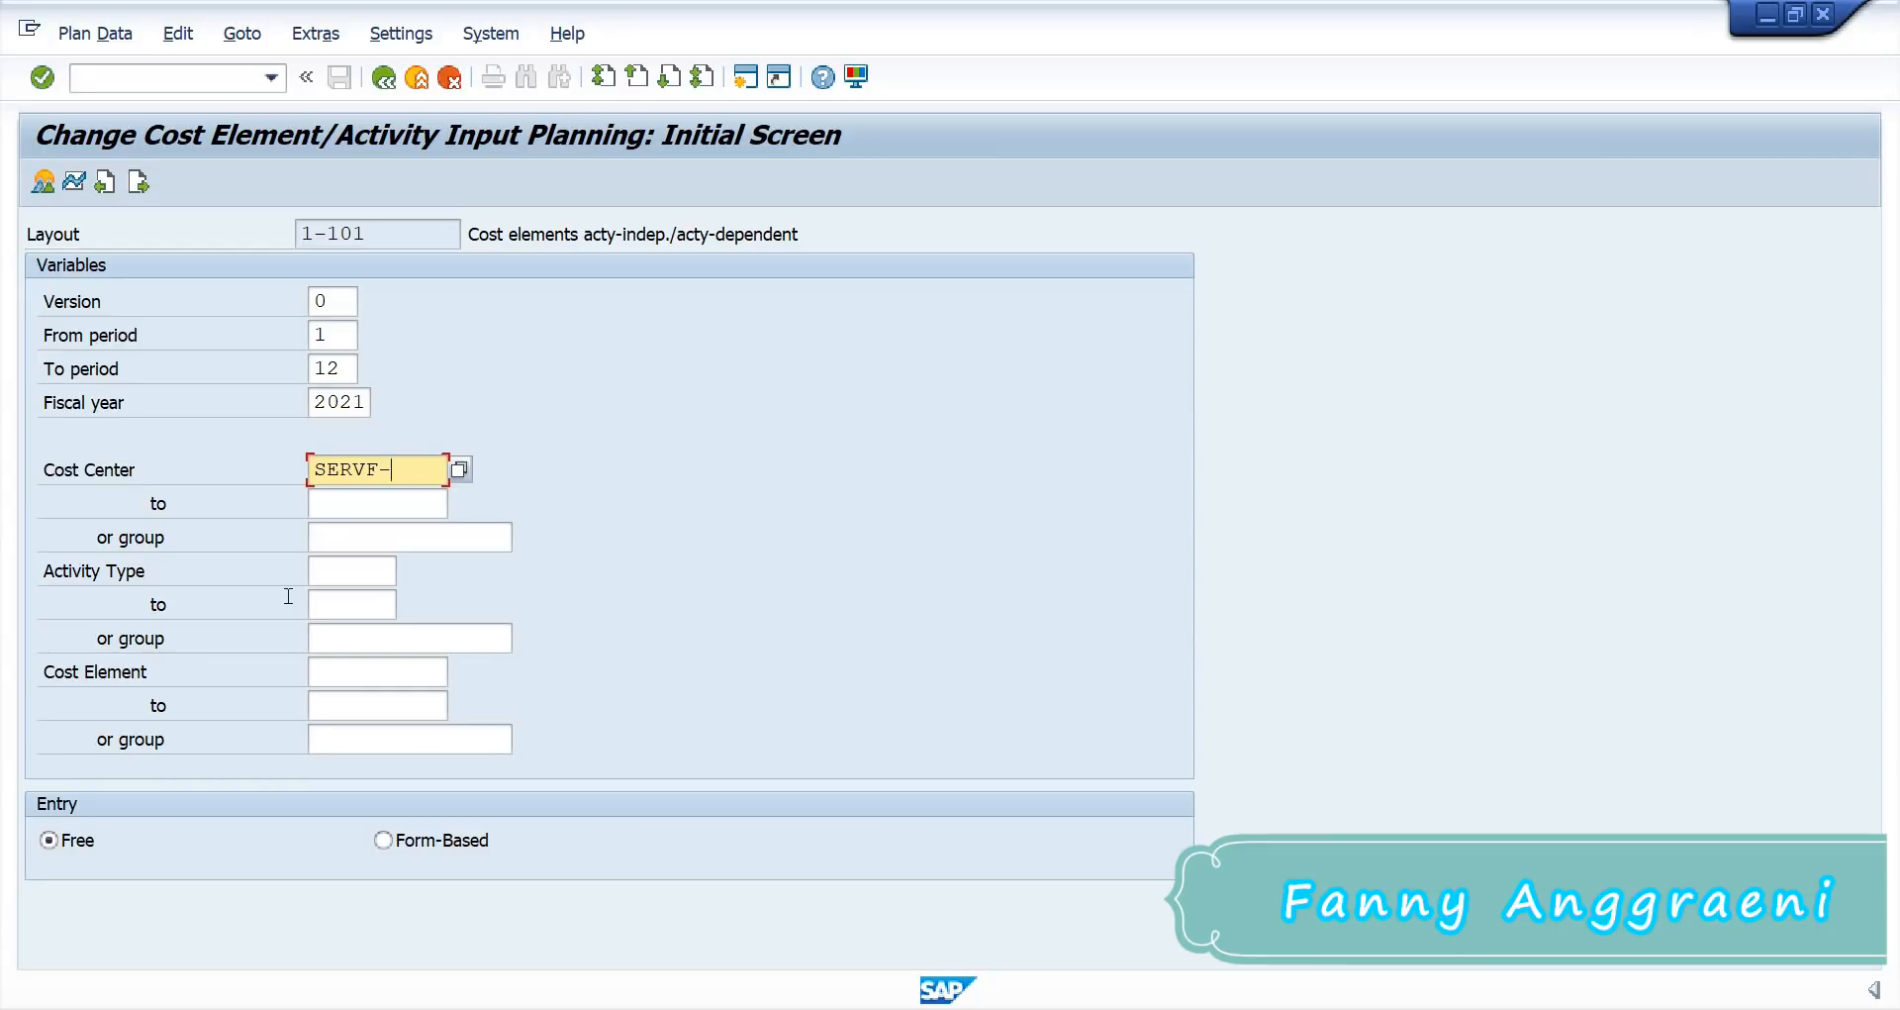
type("00")
left_click(388, 673)
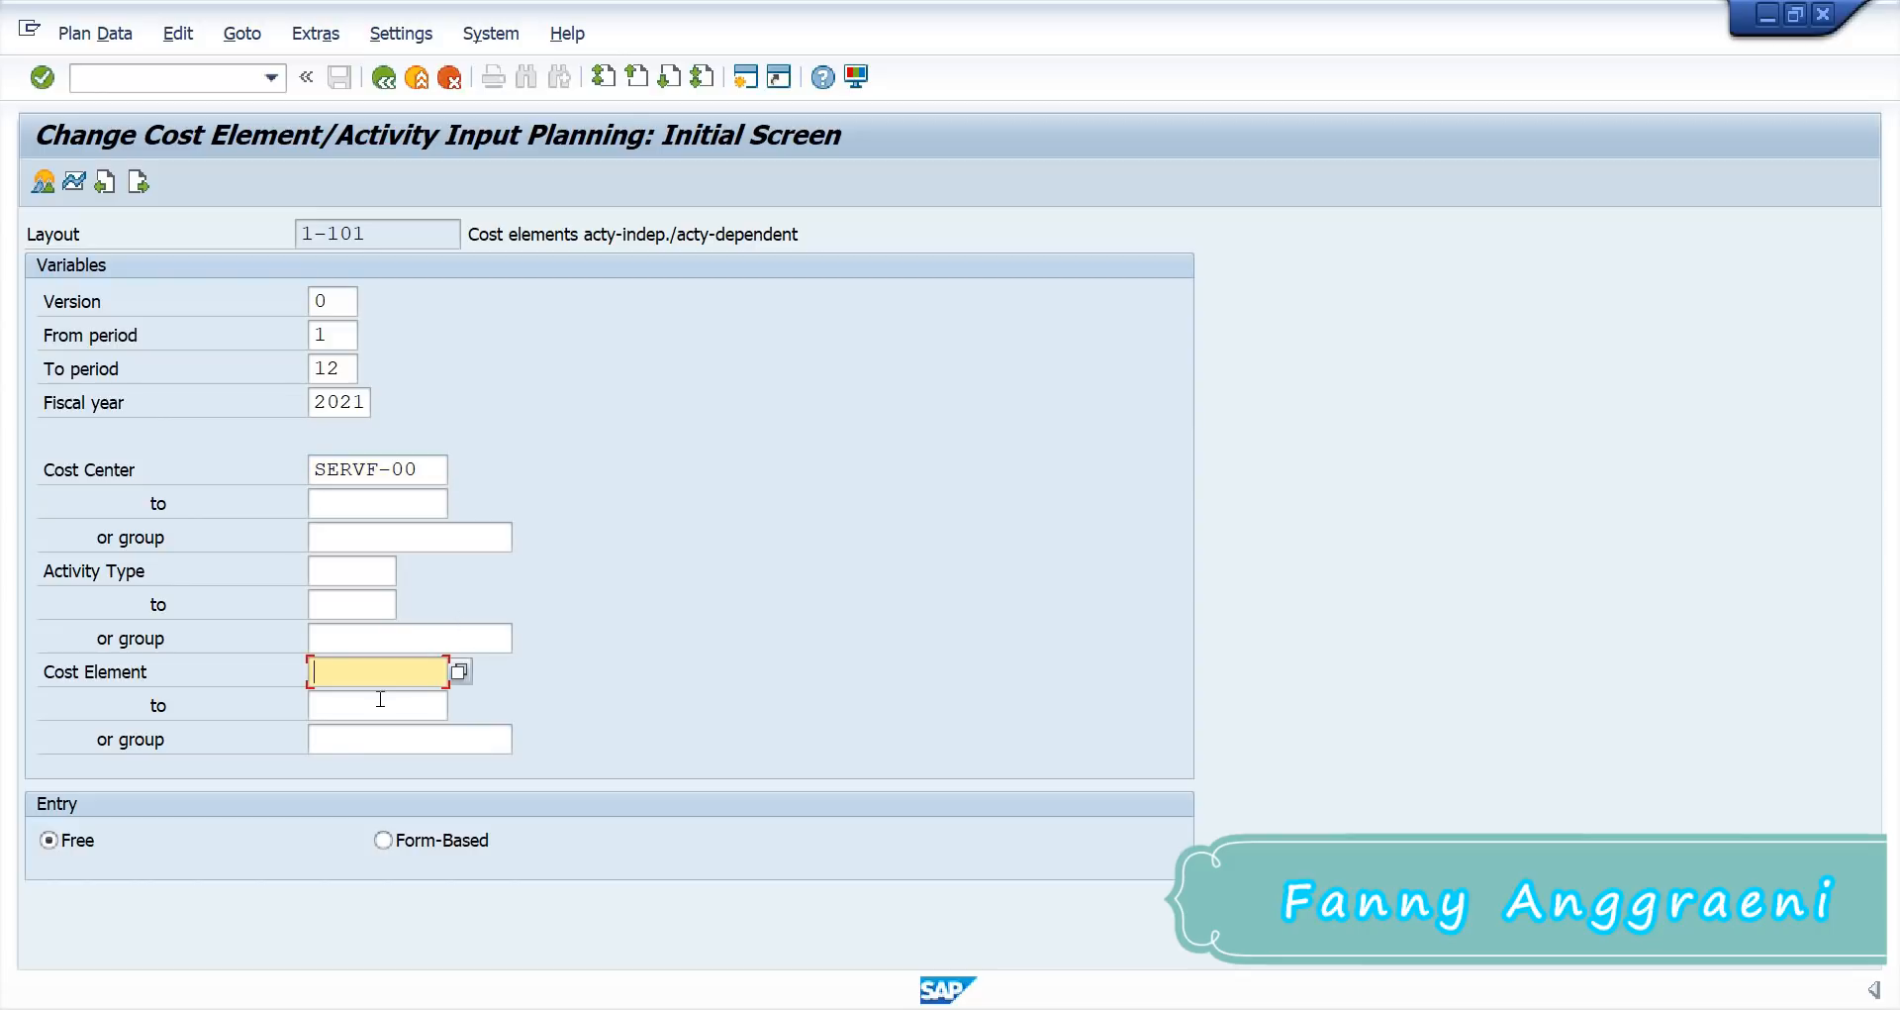
type("41")
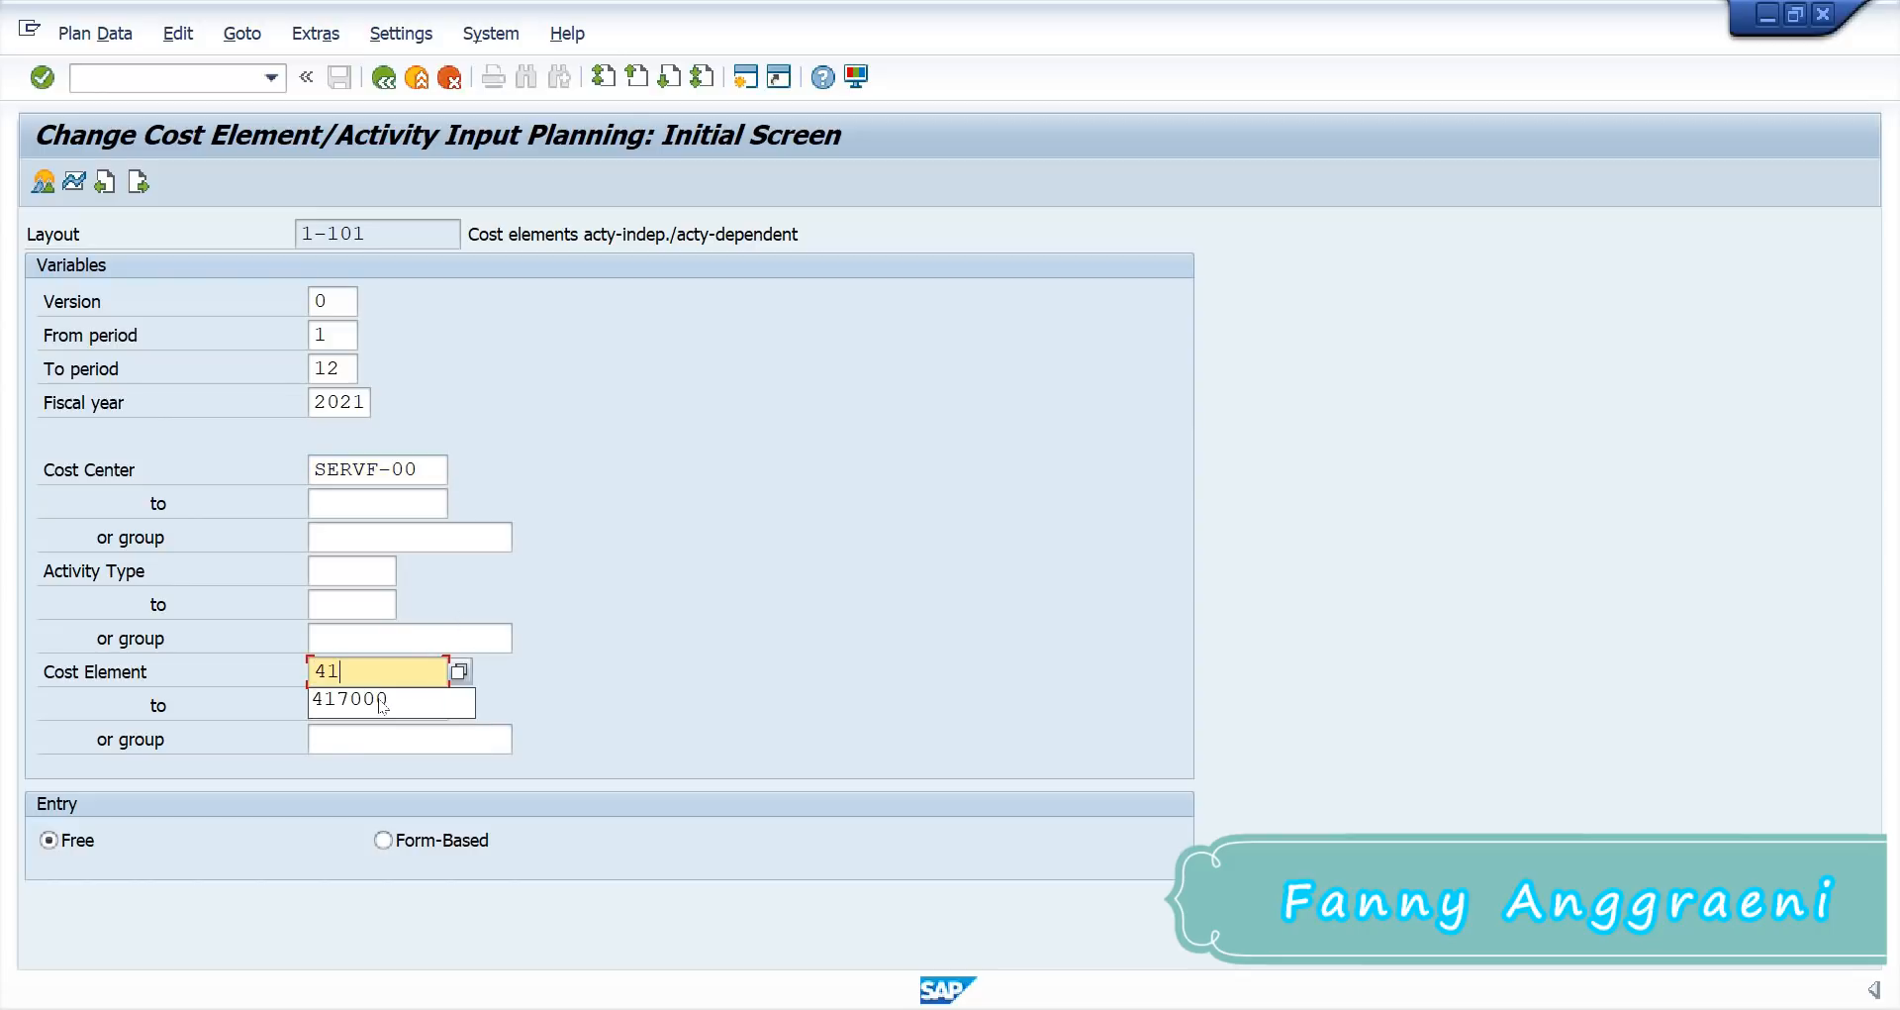
left_click(382, 705)
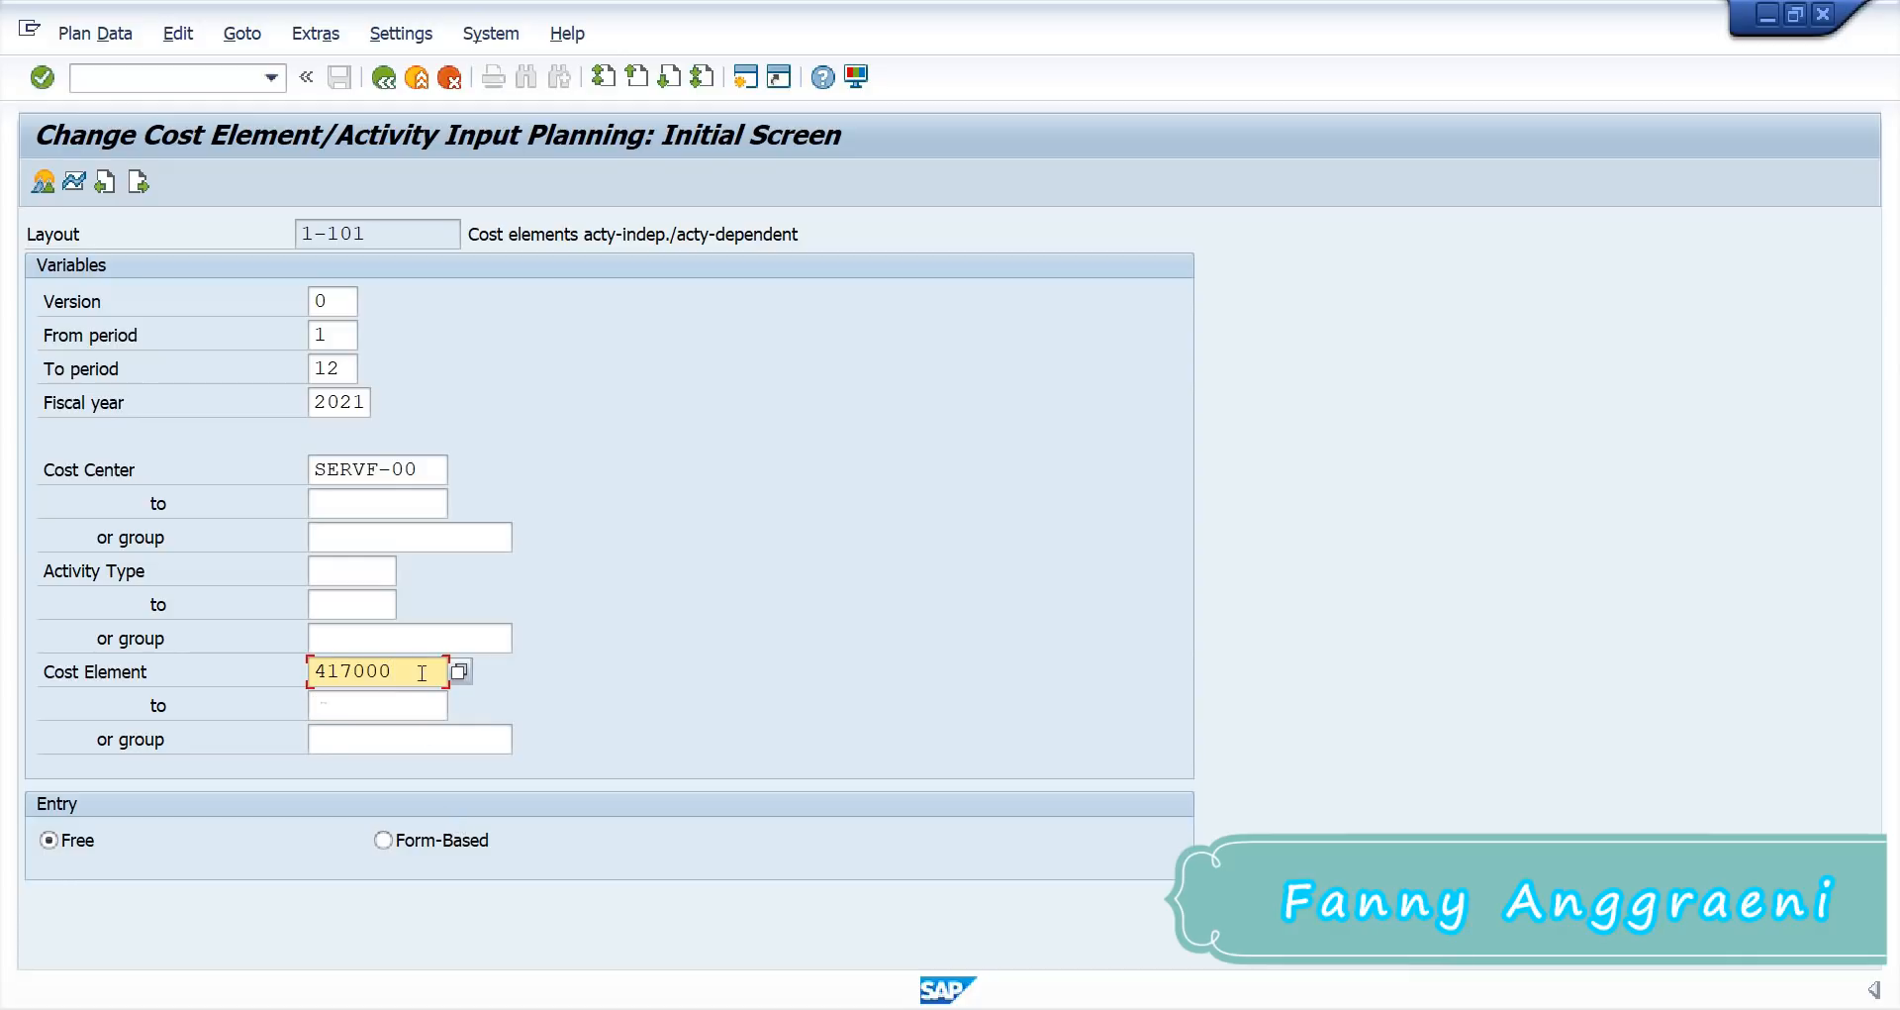
key("Return")
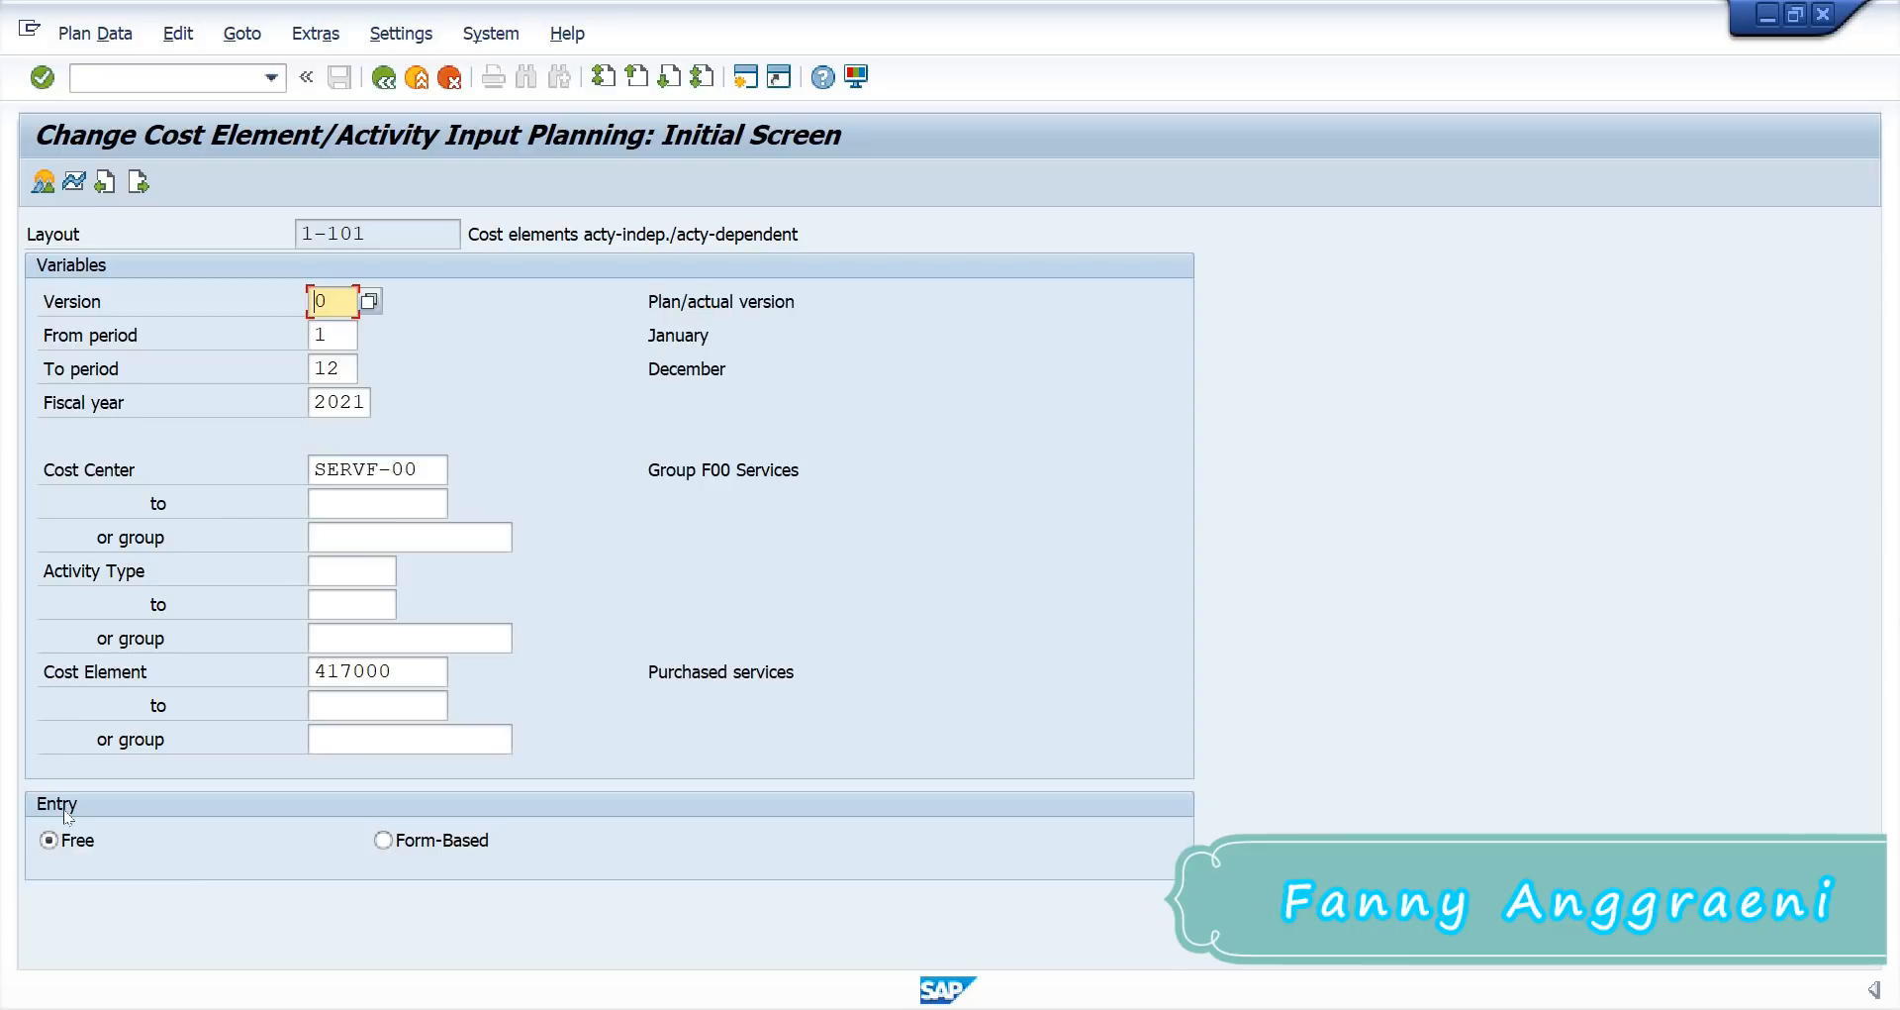
left_click(383, 840)
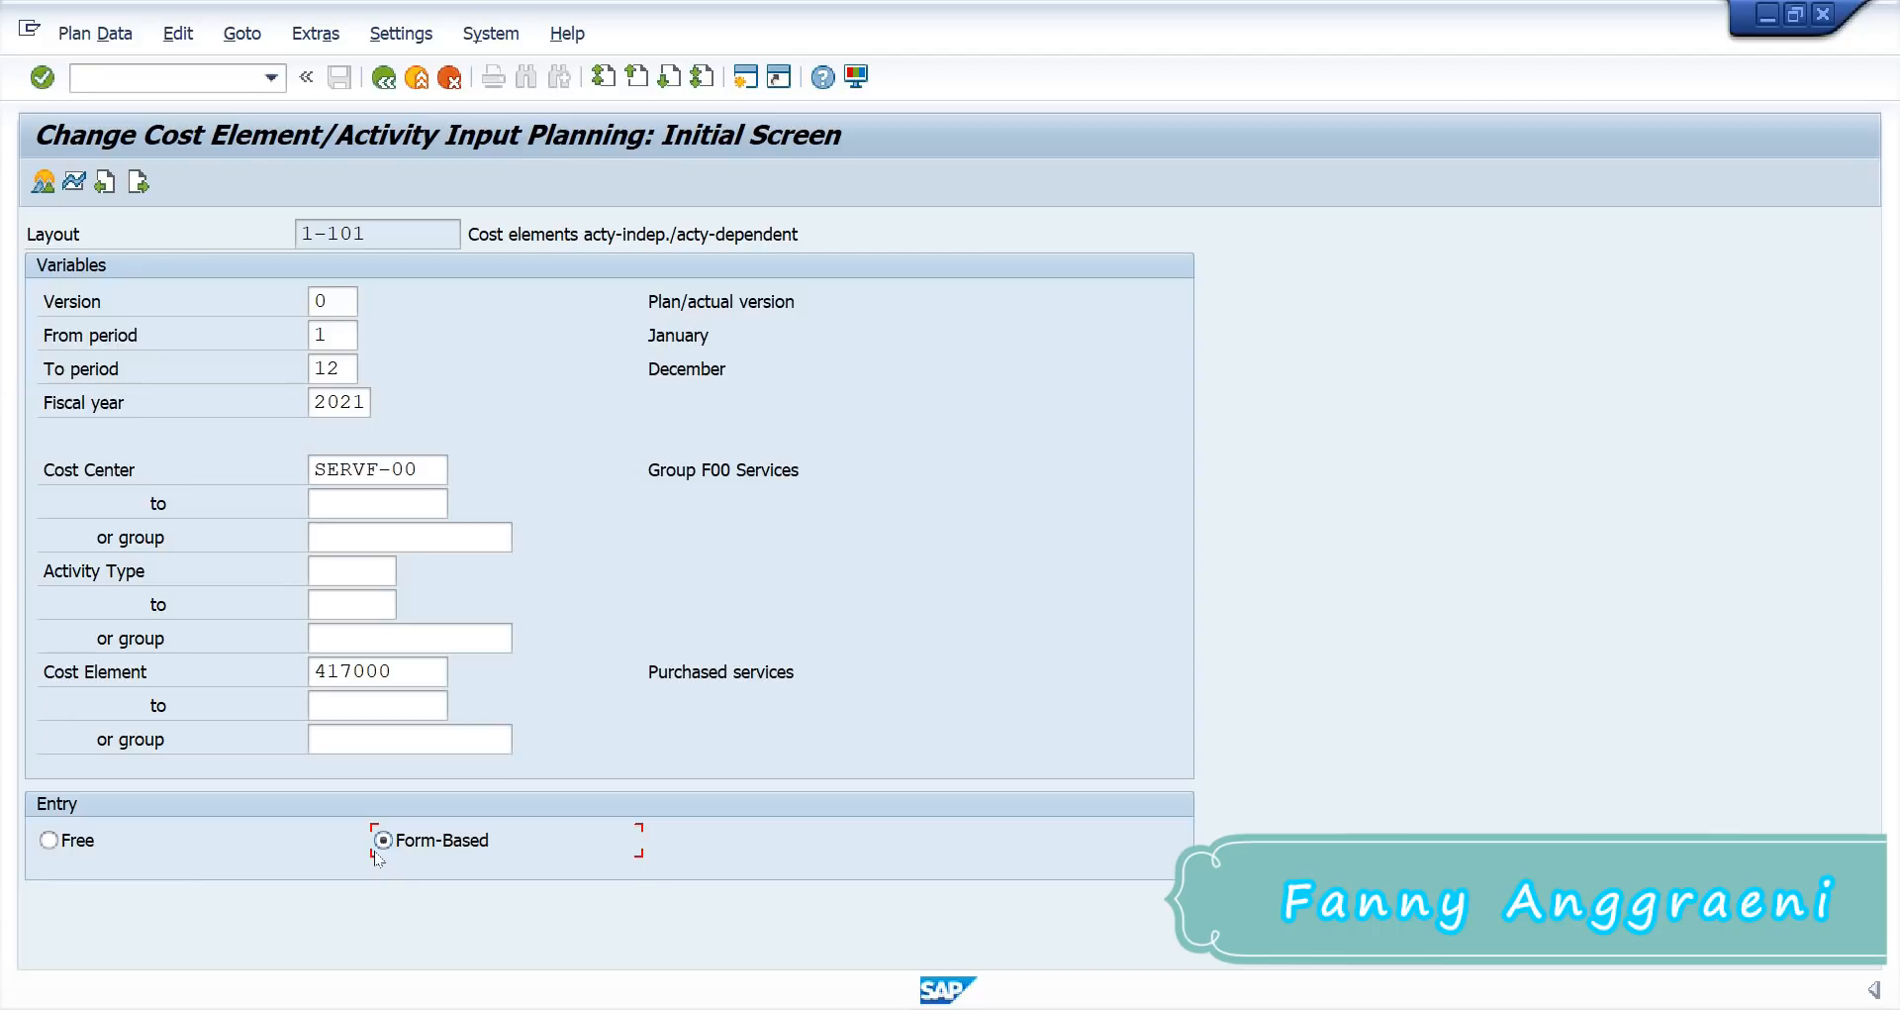
Step: Plan 31,500 fixed costs for cost element 417000 on SERVF-00 and post them
left_click(43, 182)
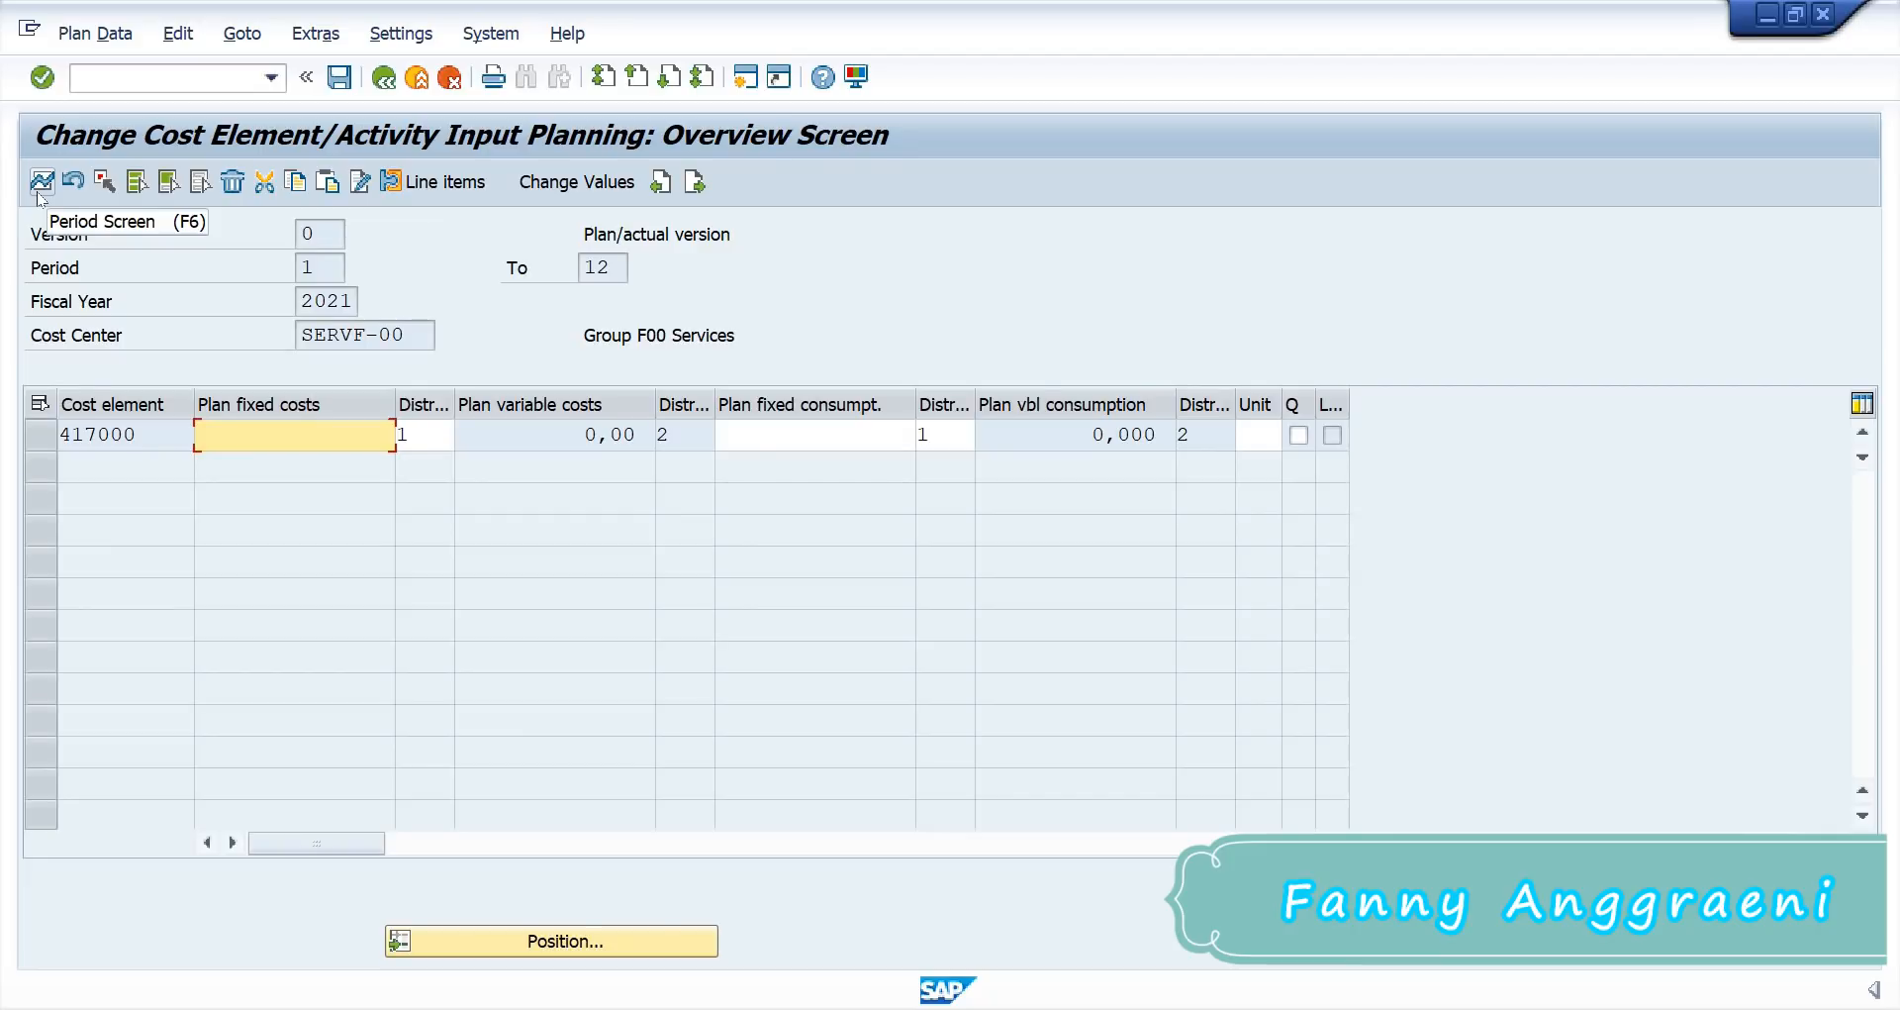
type("31500")
left_click(38, 190)
left_click(428, 436)
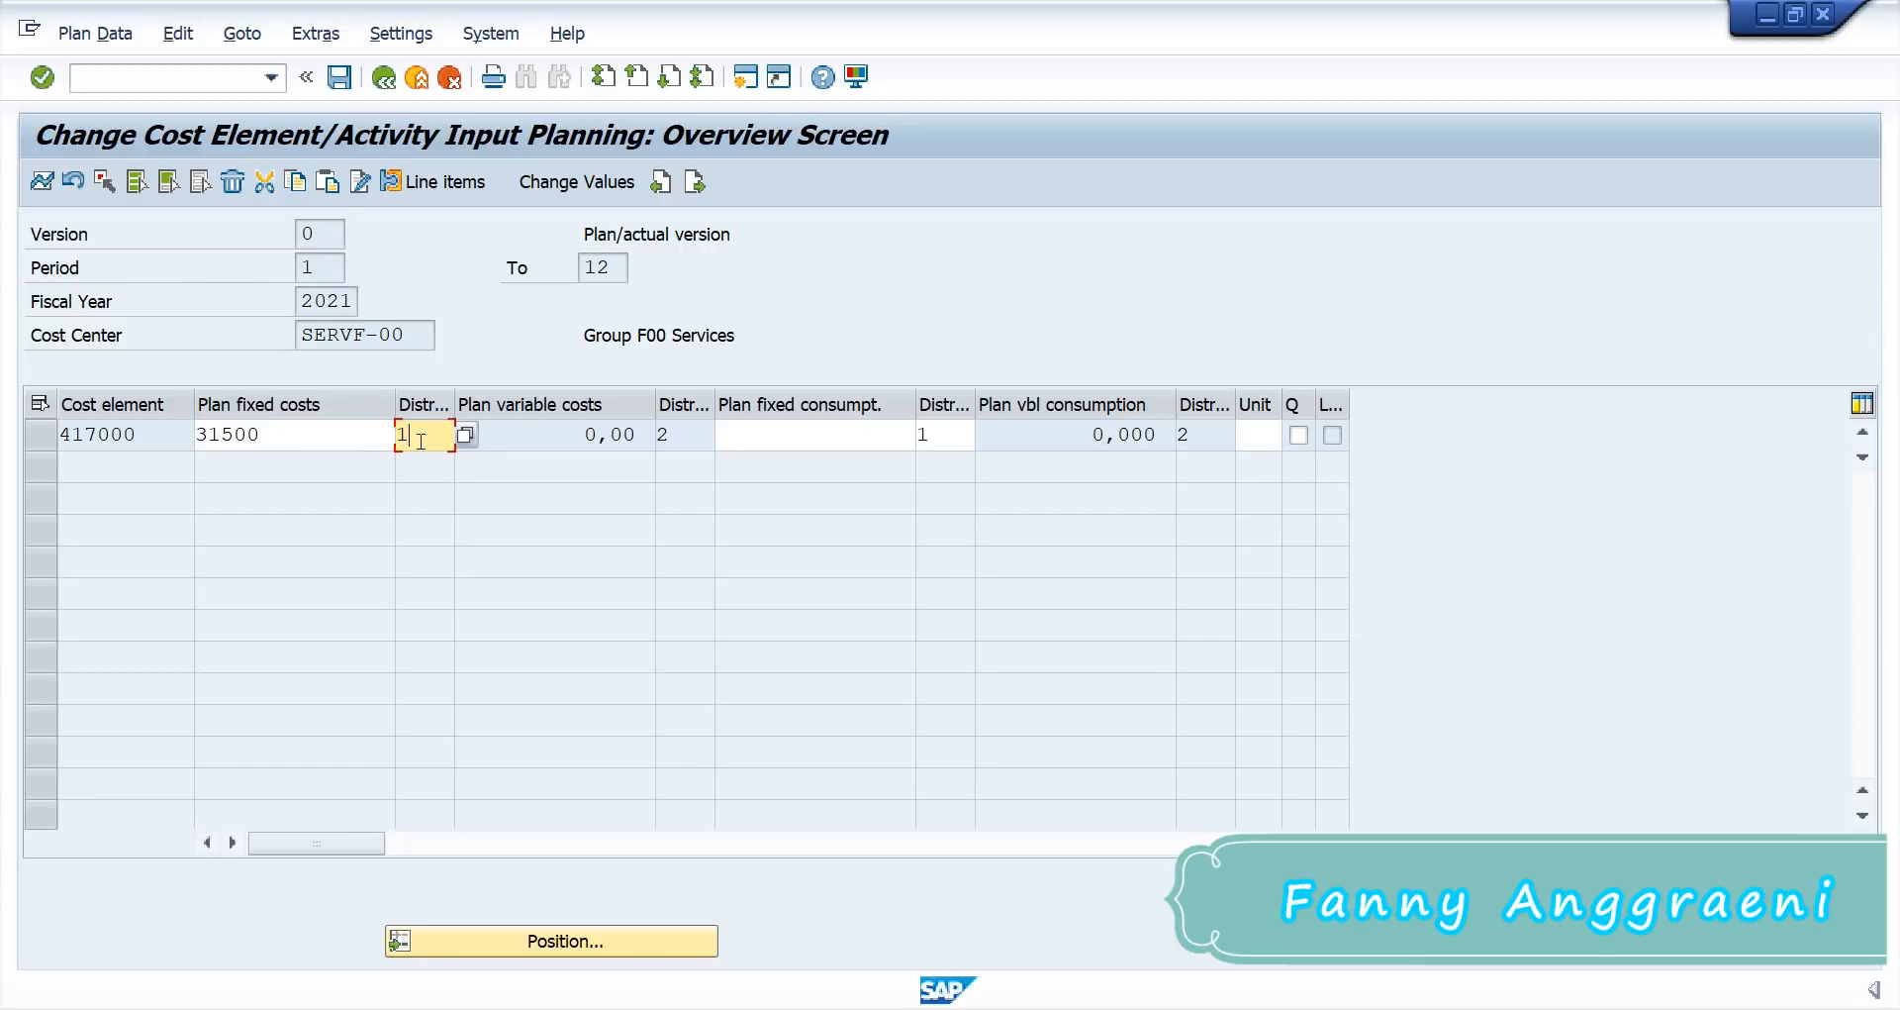
key("Return")
left_click(340, 86)
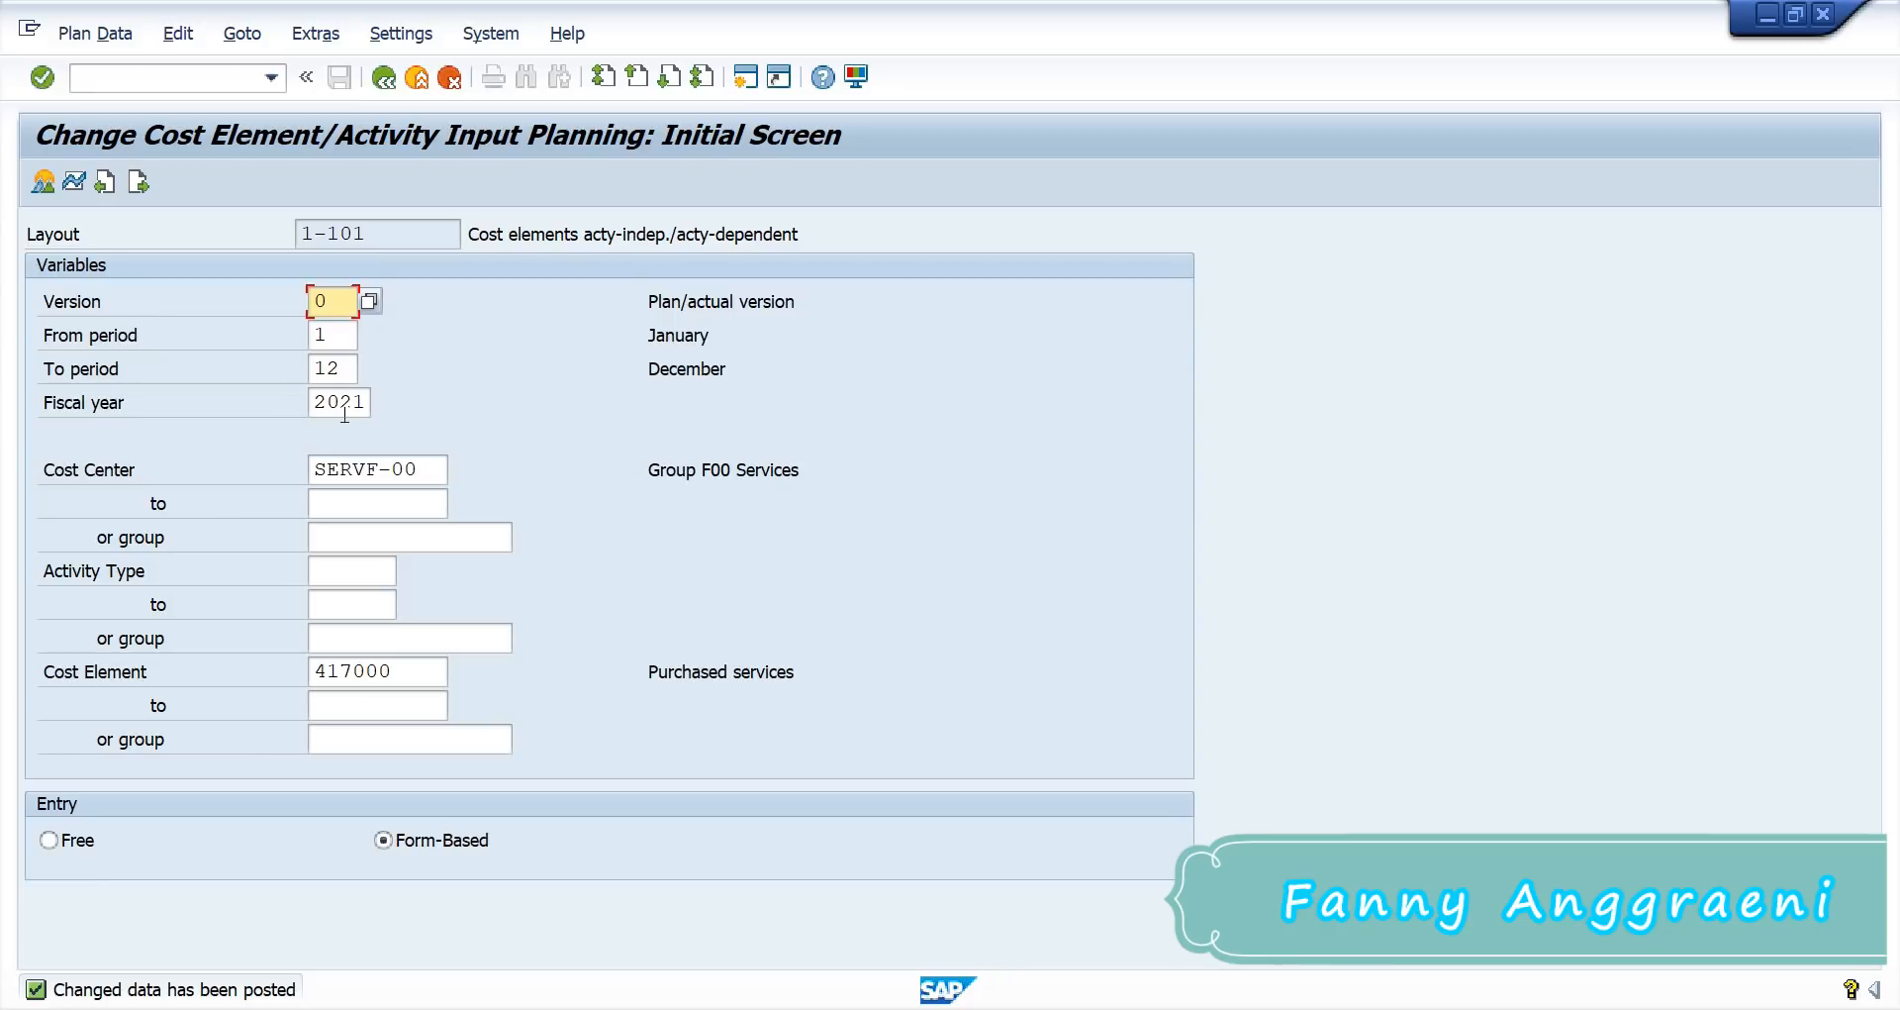
Step: Clear the cost center entry and start typing PROD in its place
double_click(420, 464)
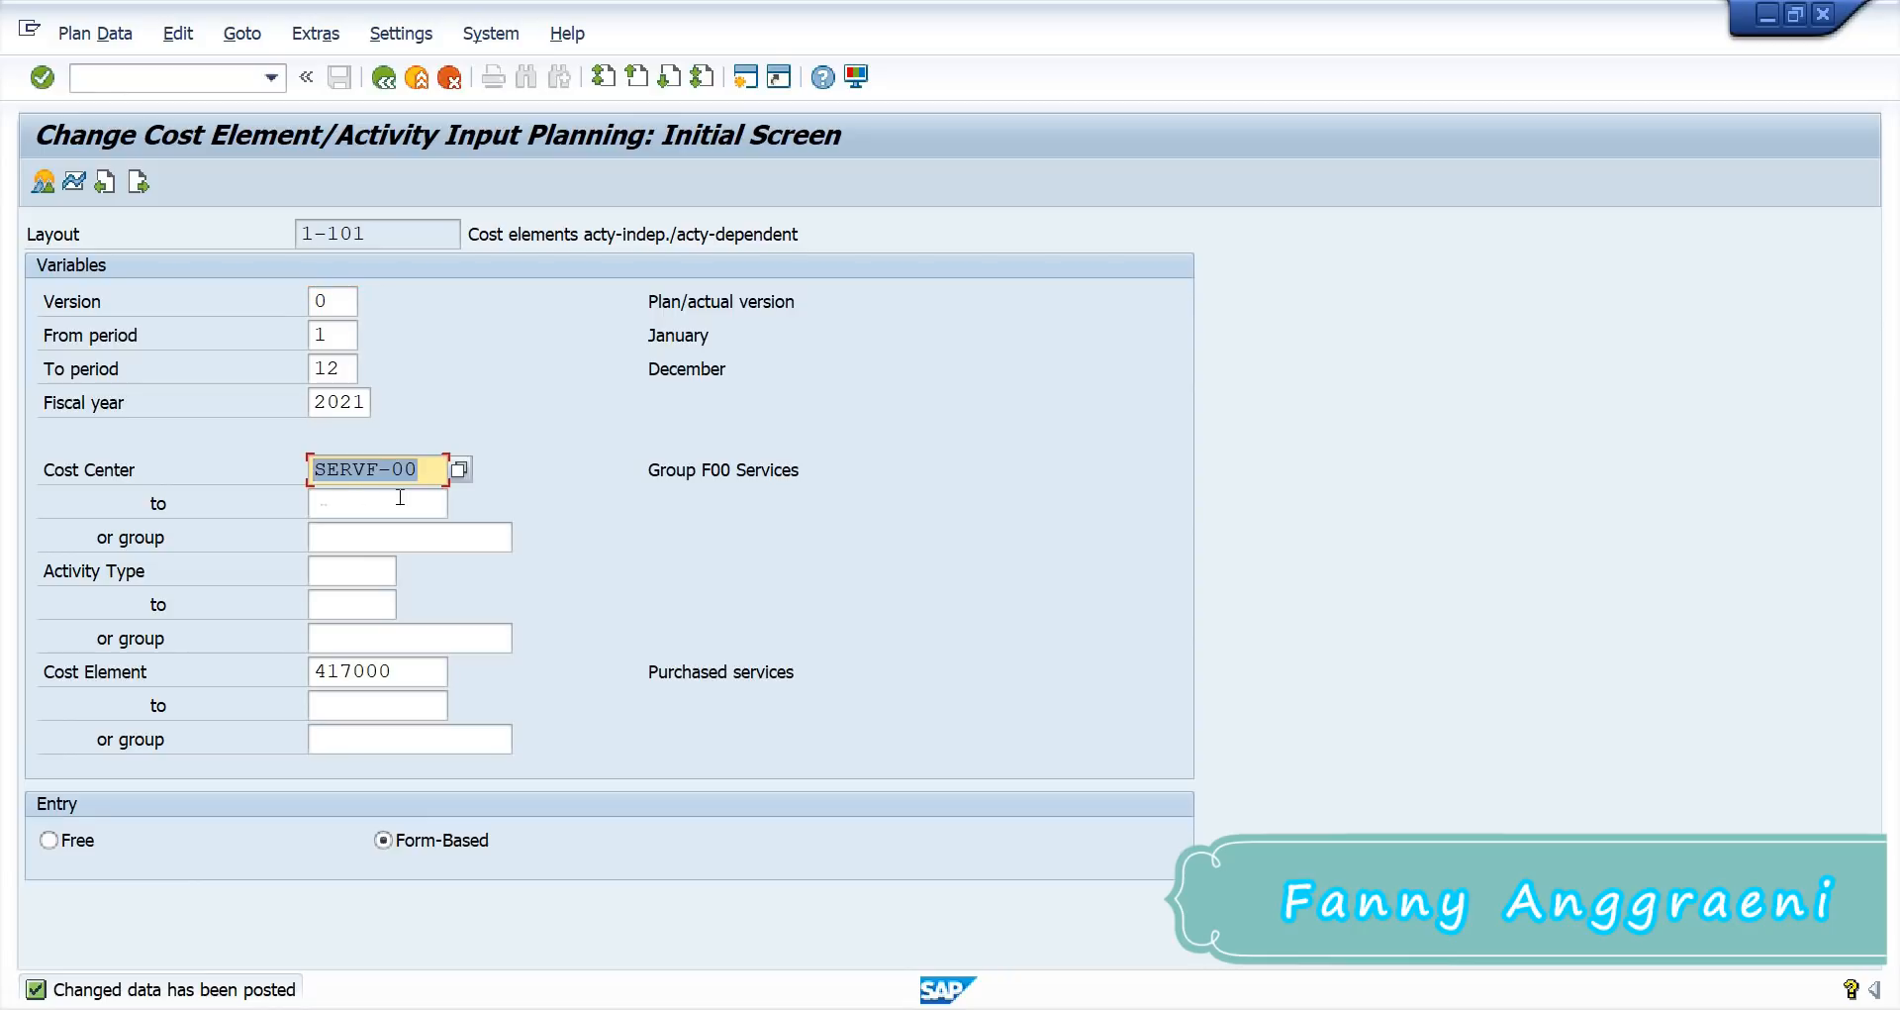
key("BackSpace")
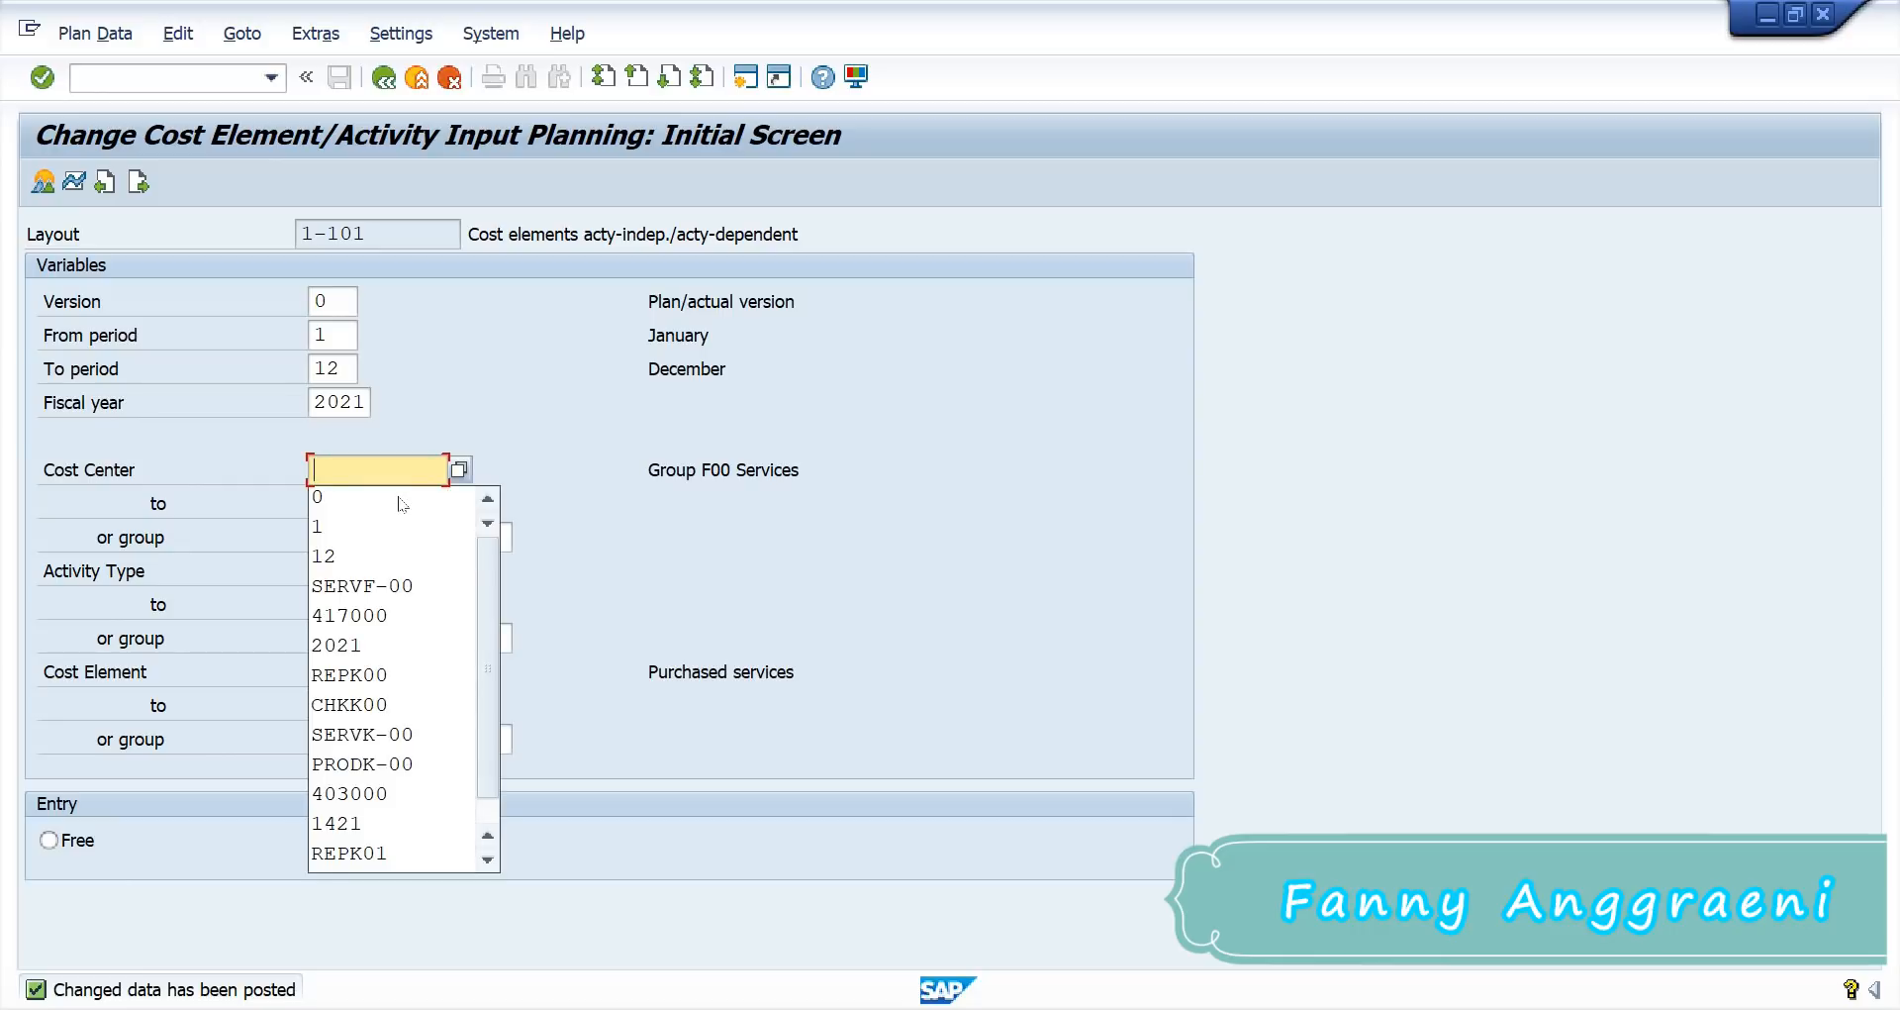
type("P")
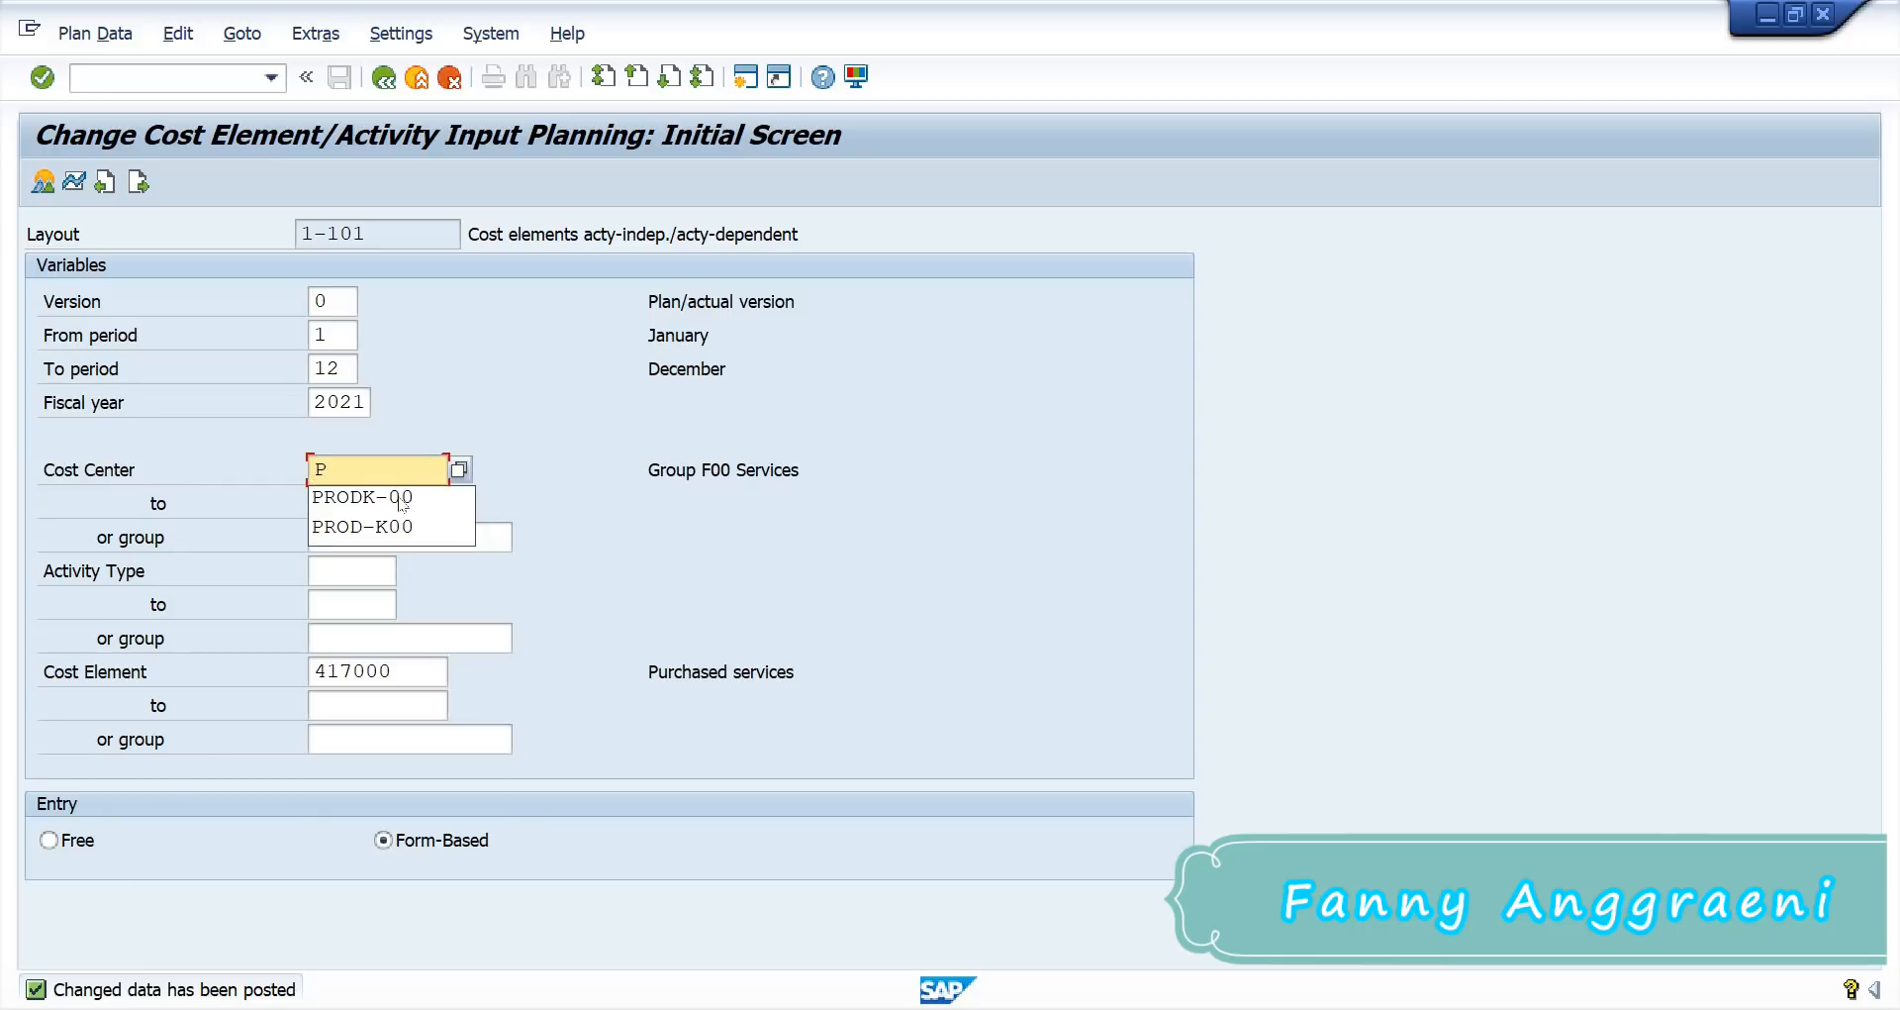
type("ROD")
key("alt+Tab")
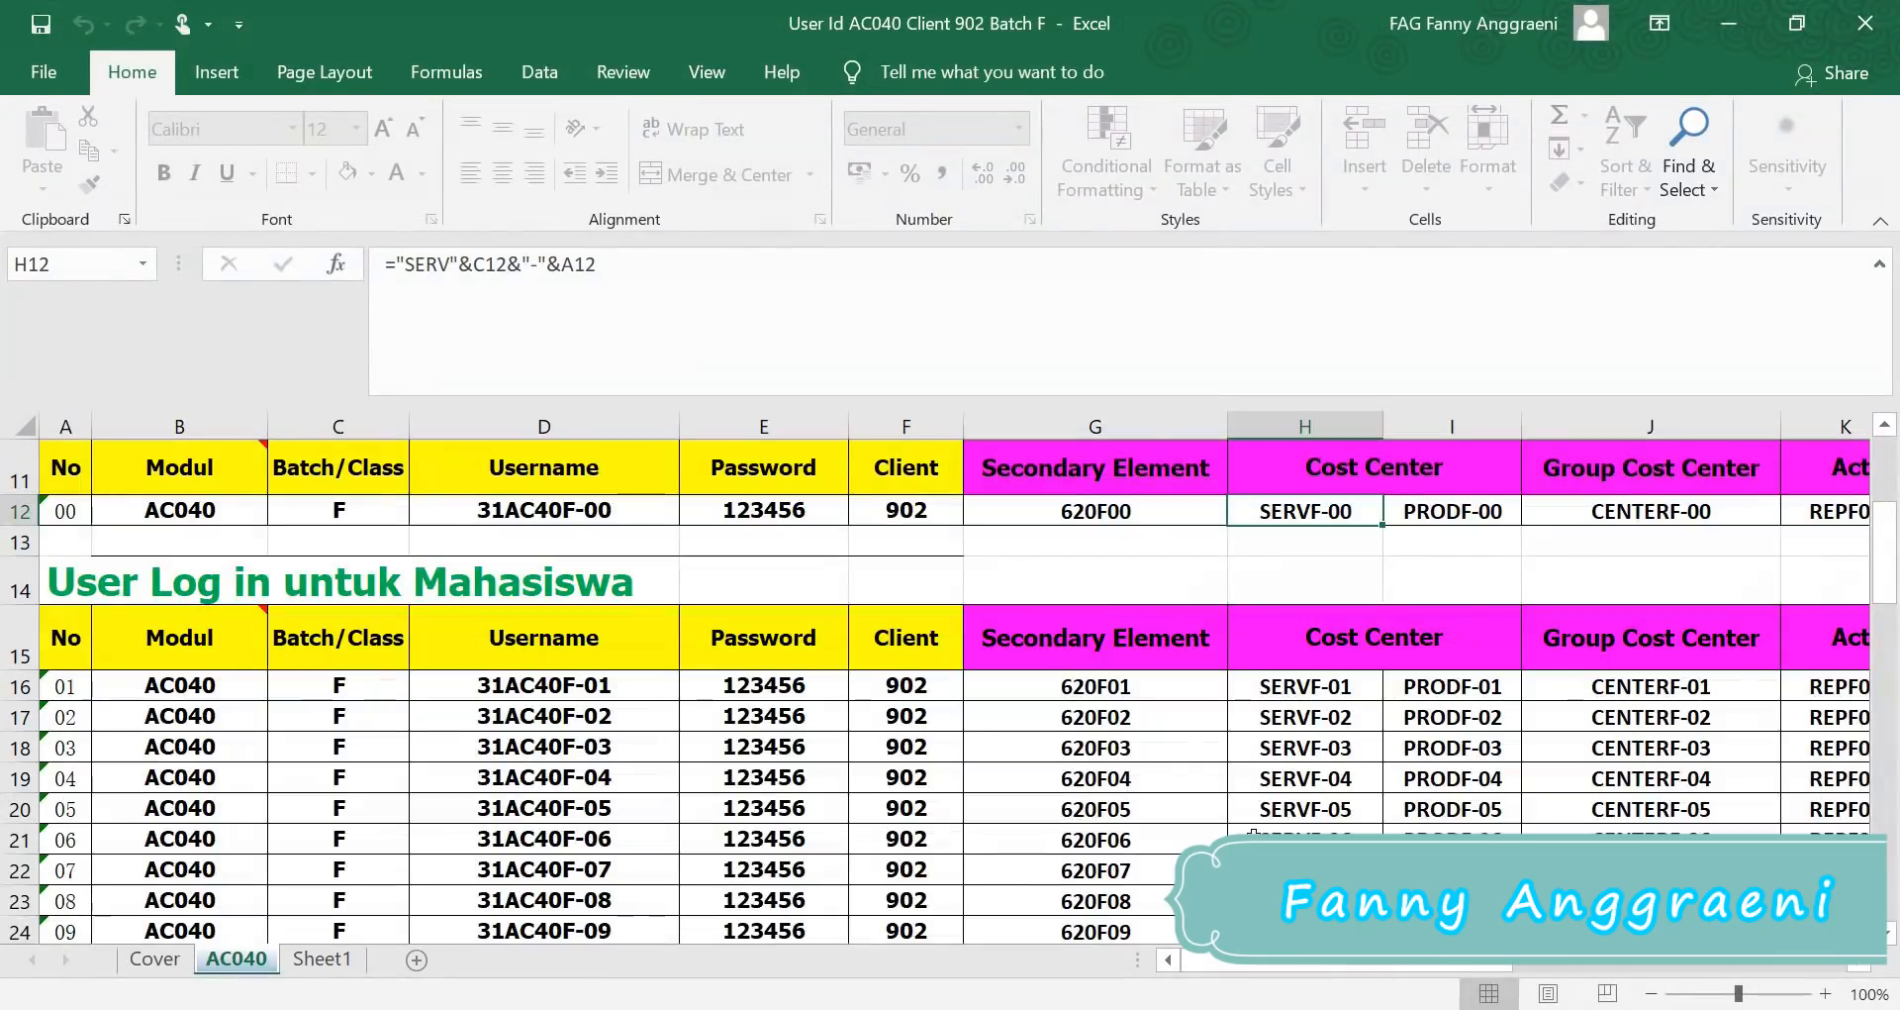
left_click(1463, 427)
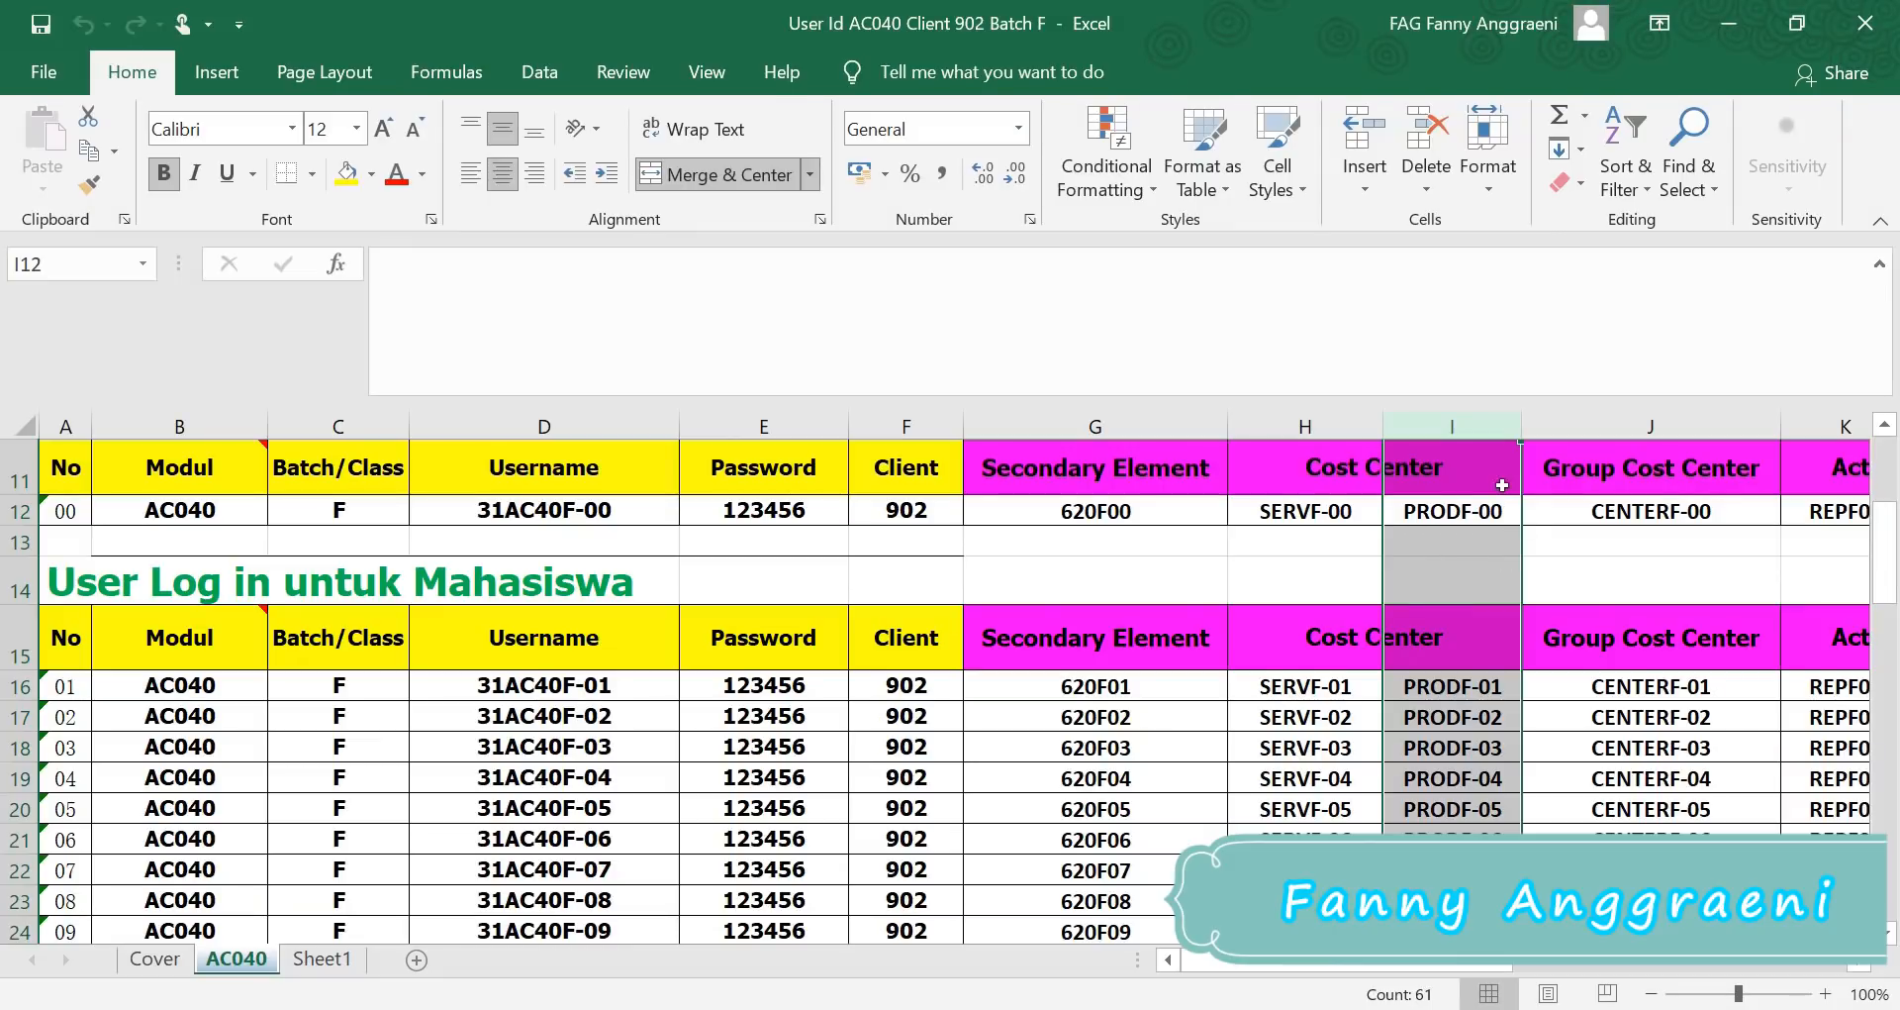
left_click(1729, 33)
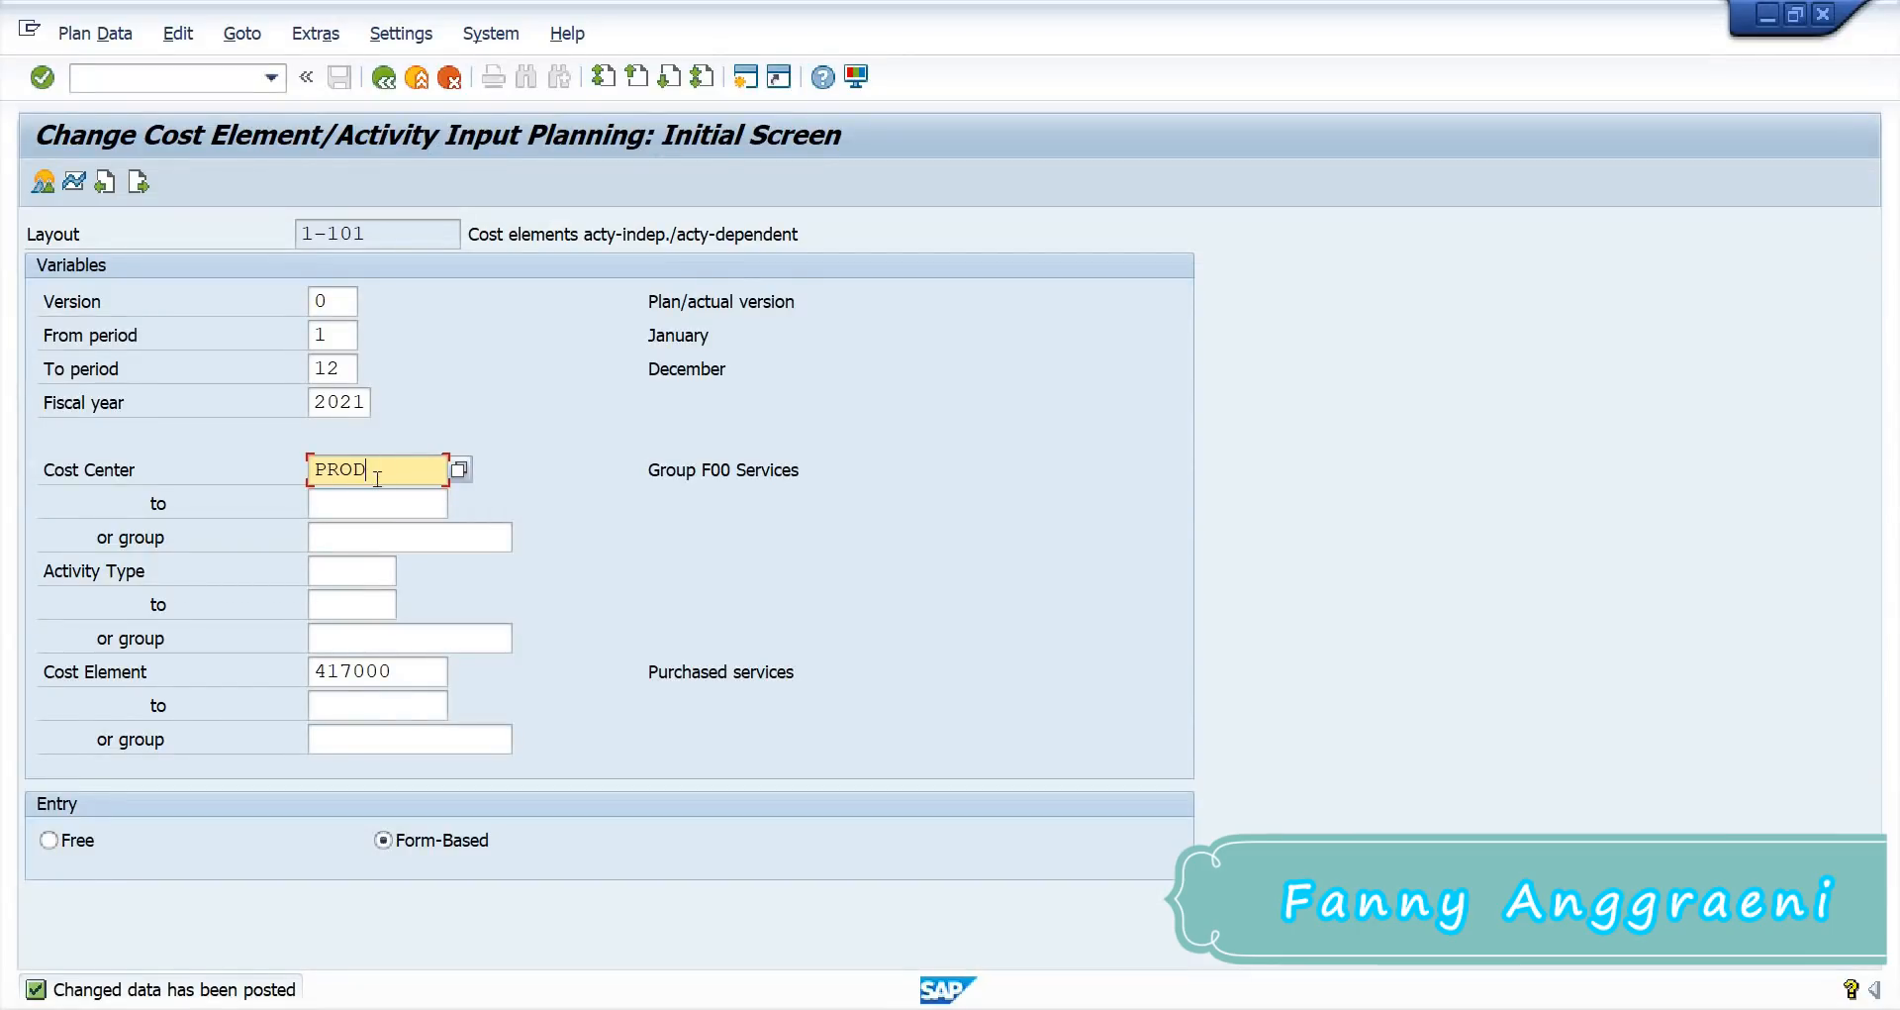
Step: Switch the selection to cost center PRODF-00 and cost element 420000, then open the overview screen
type("E-00")
left_click(420, 683)
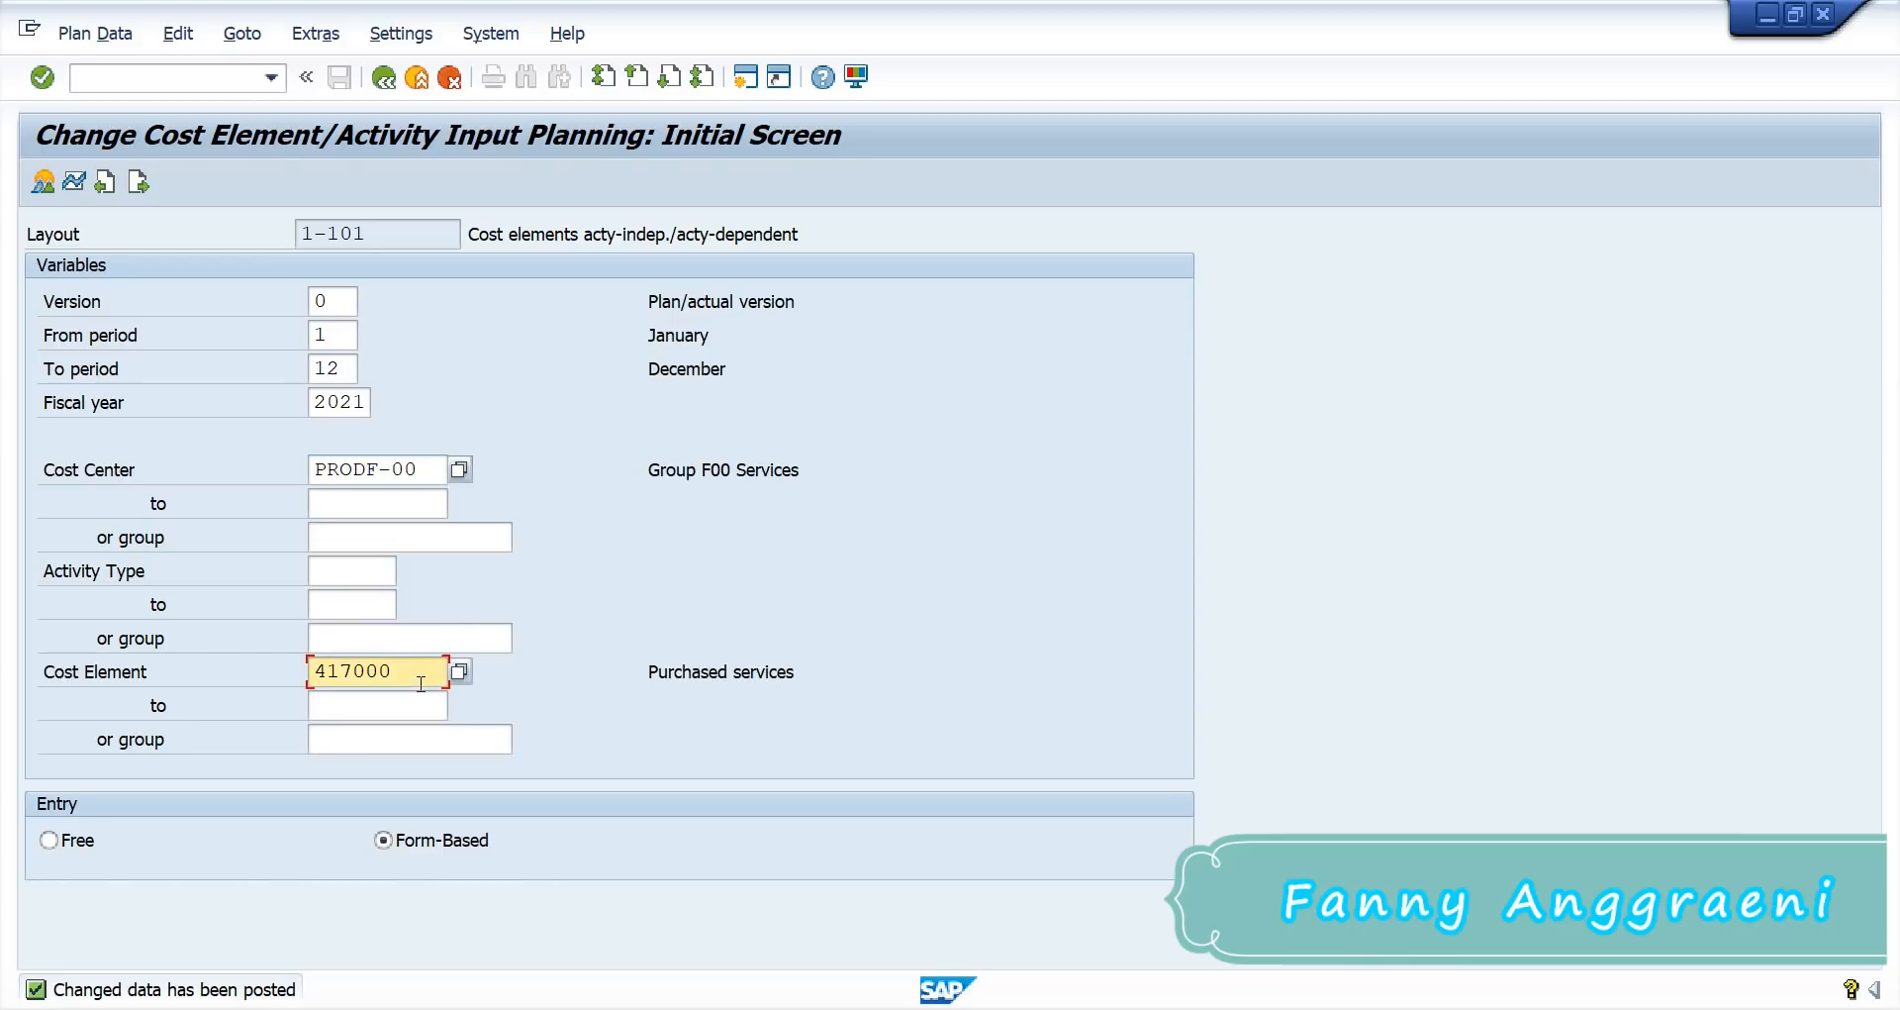
type("42")
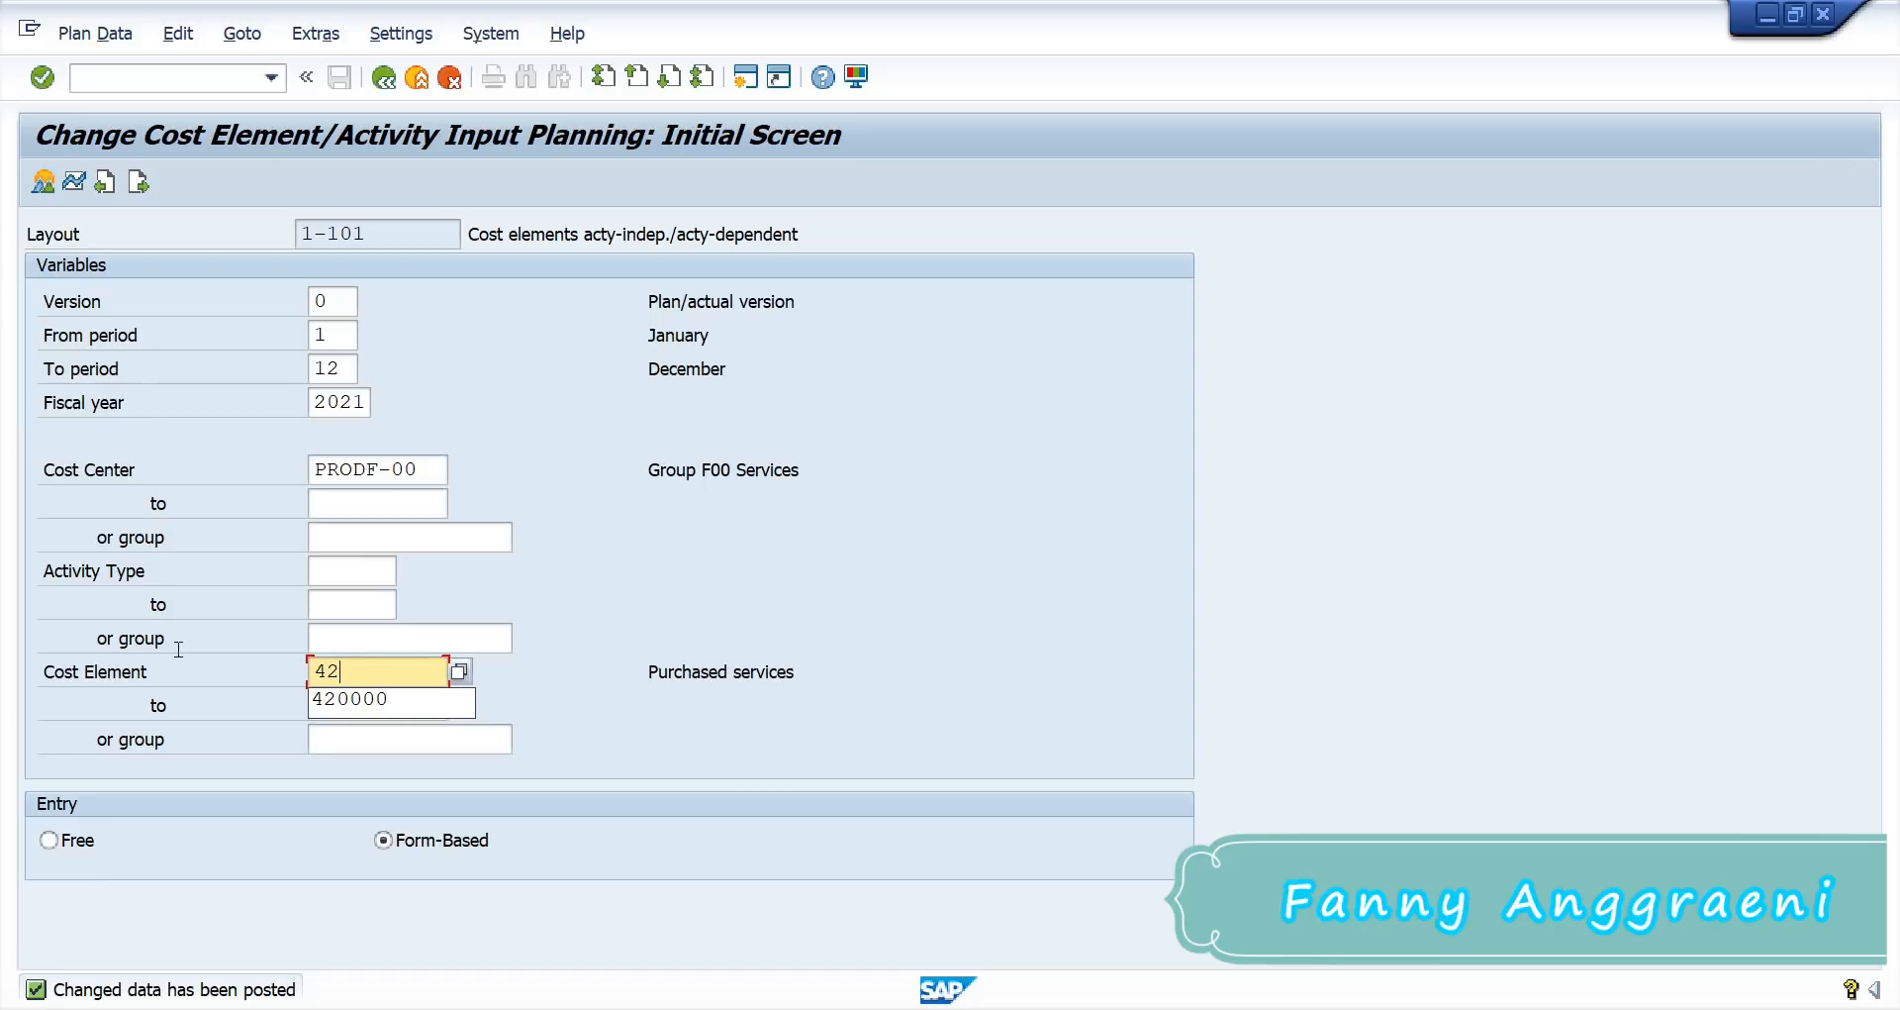
type("0000")
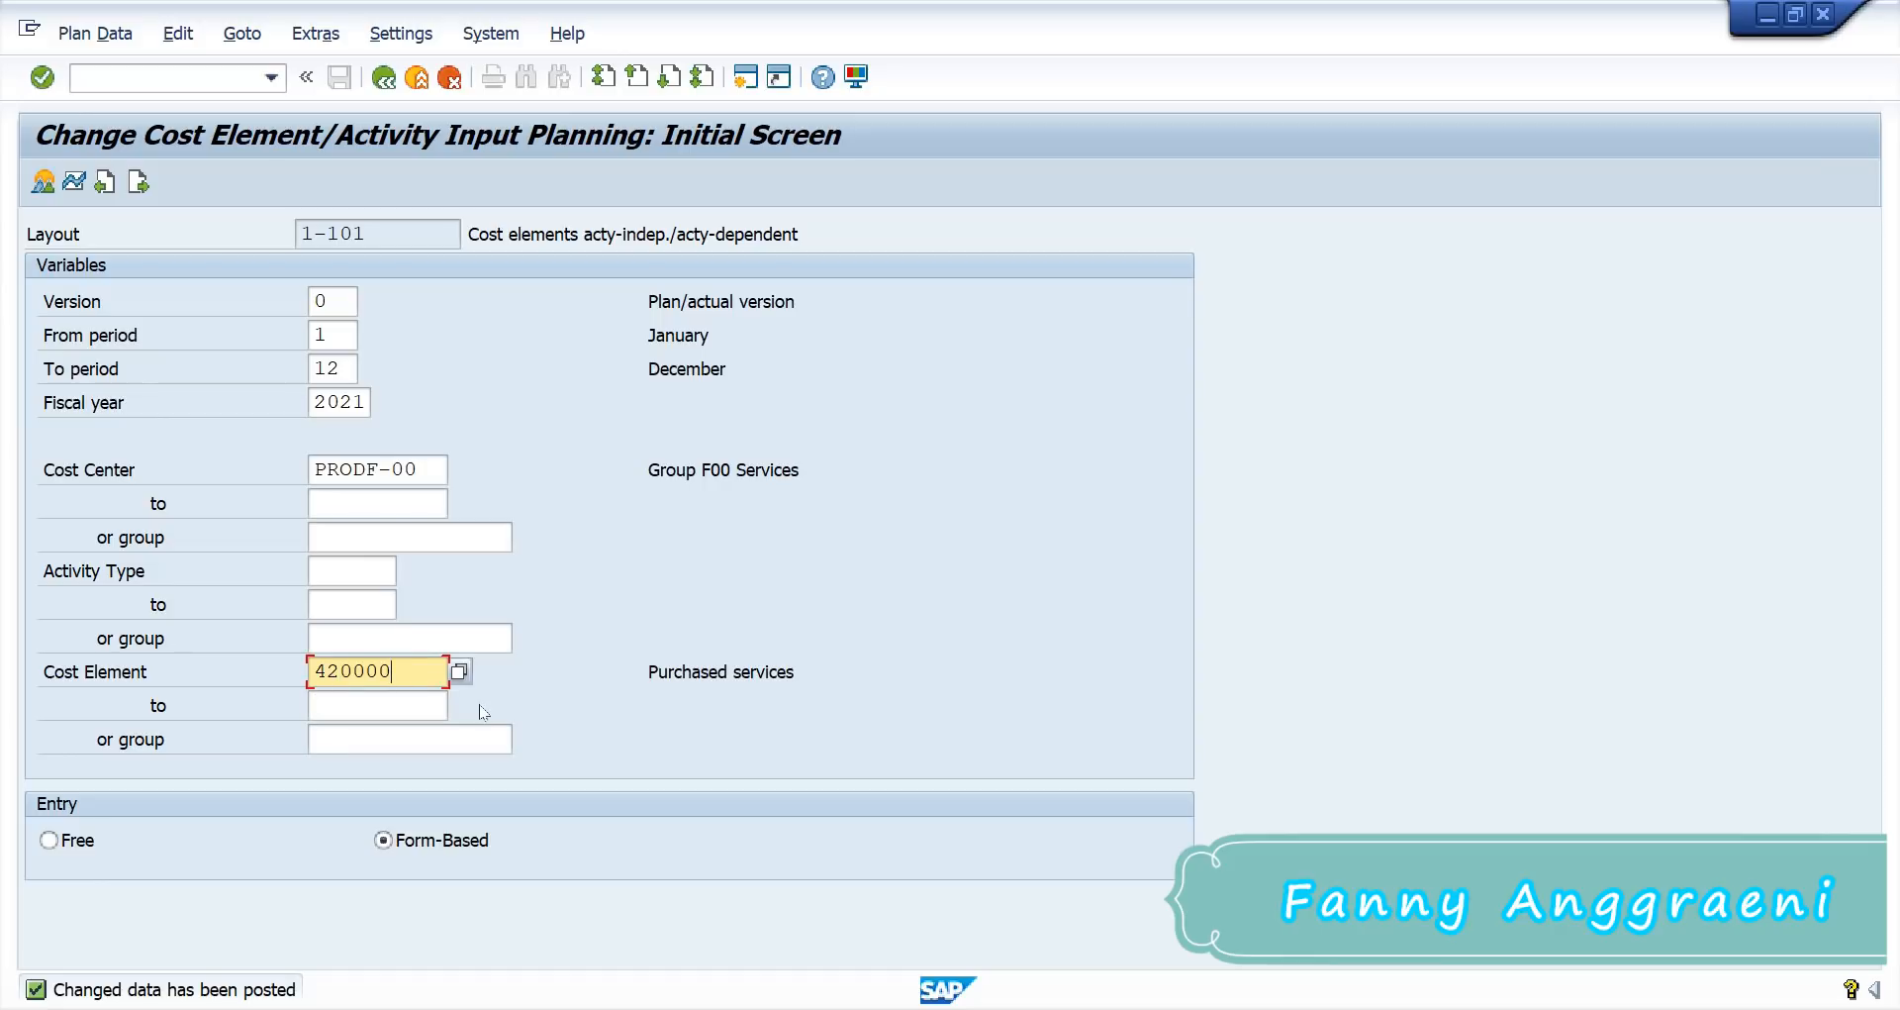
key("Return")
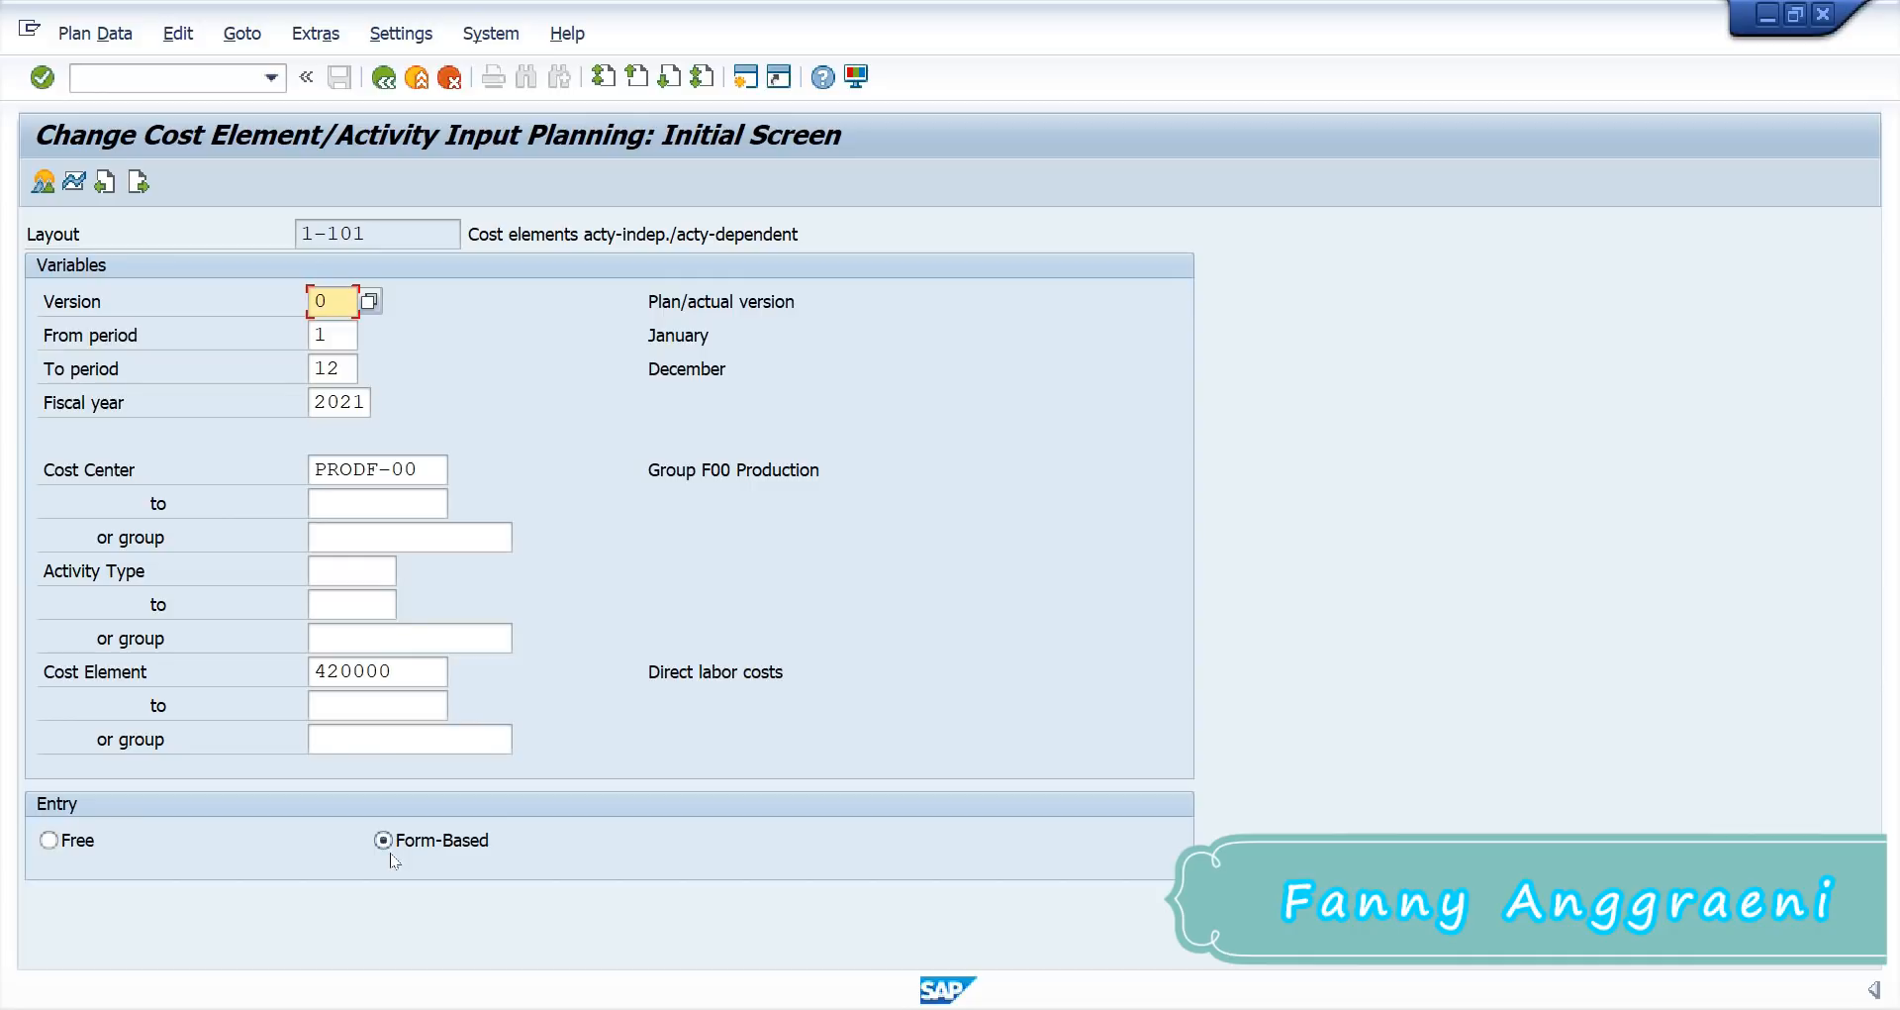
left_click(36, 192)
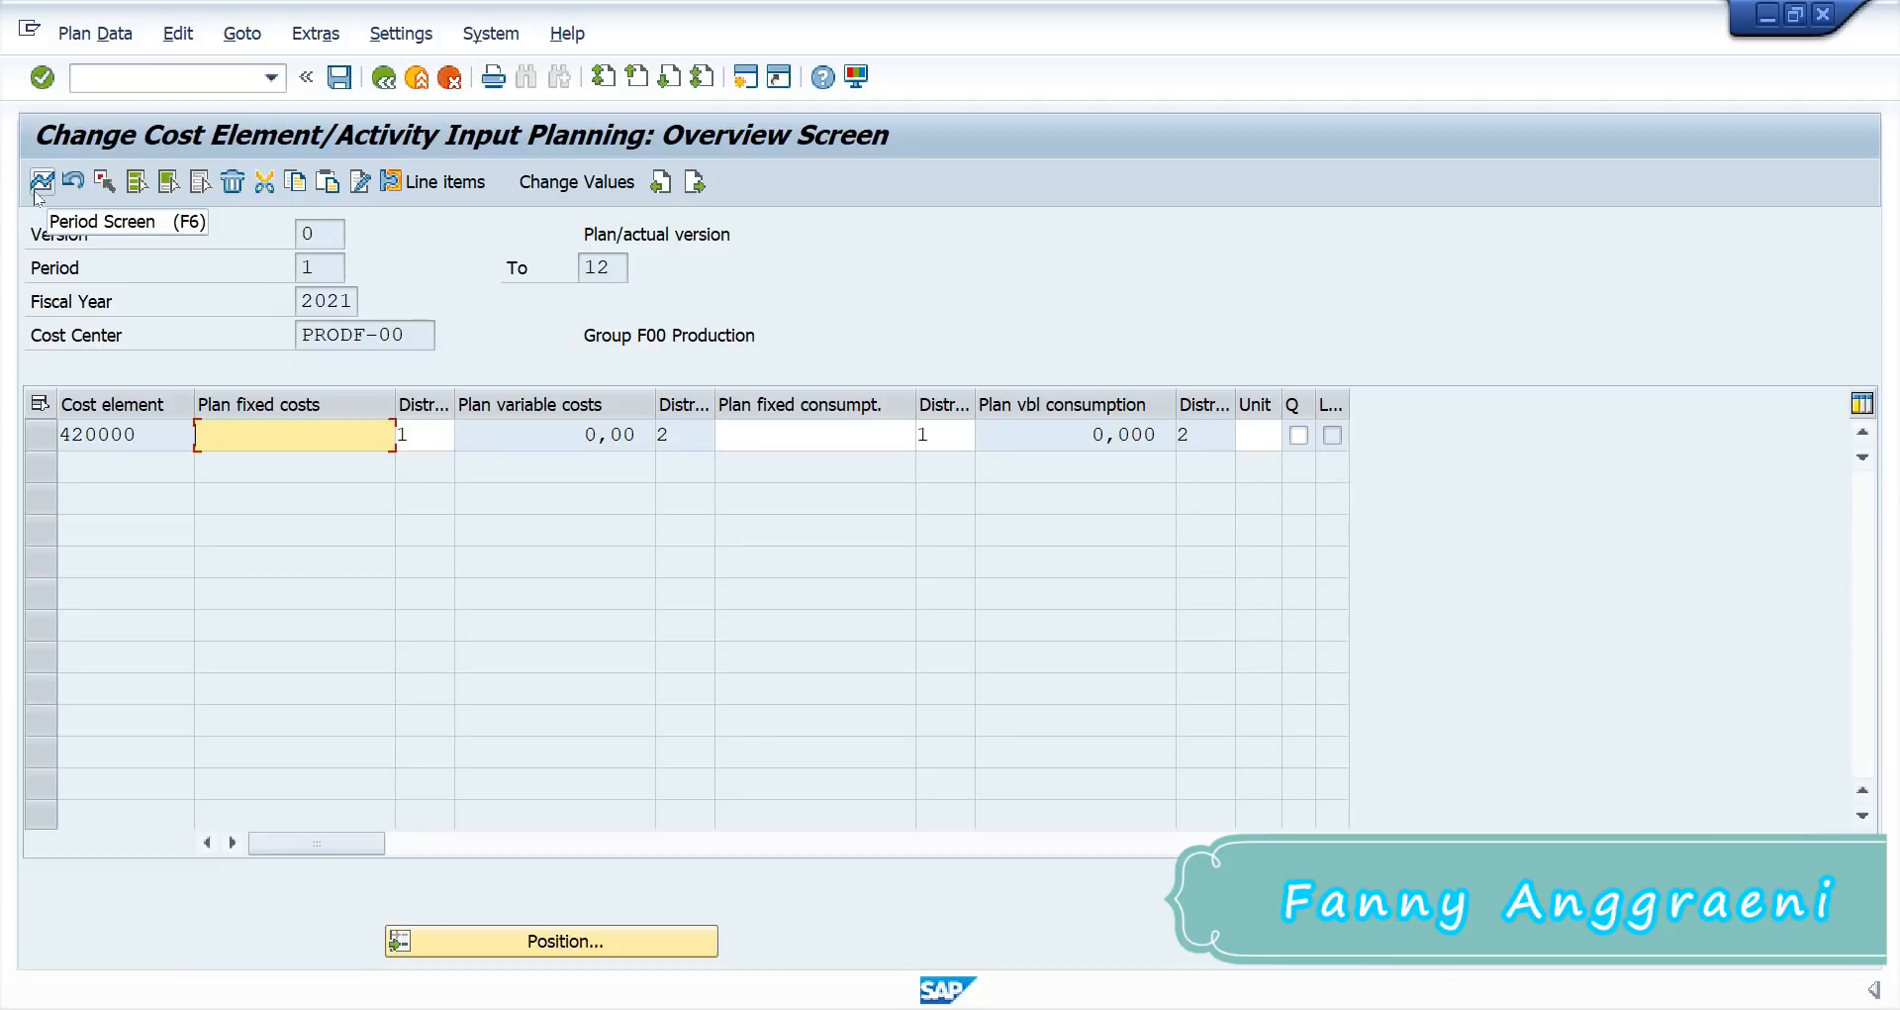
Step: Enter and post 9,600 plan fixed costs for cost element 420000 on PRODF-00
type("9")
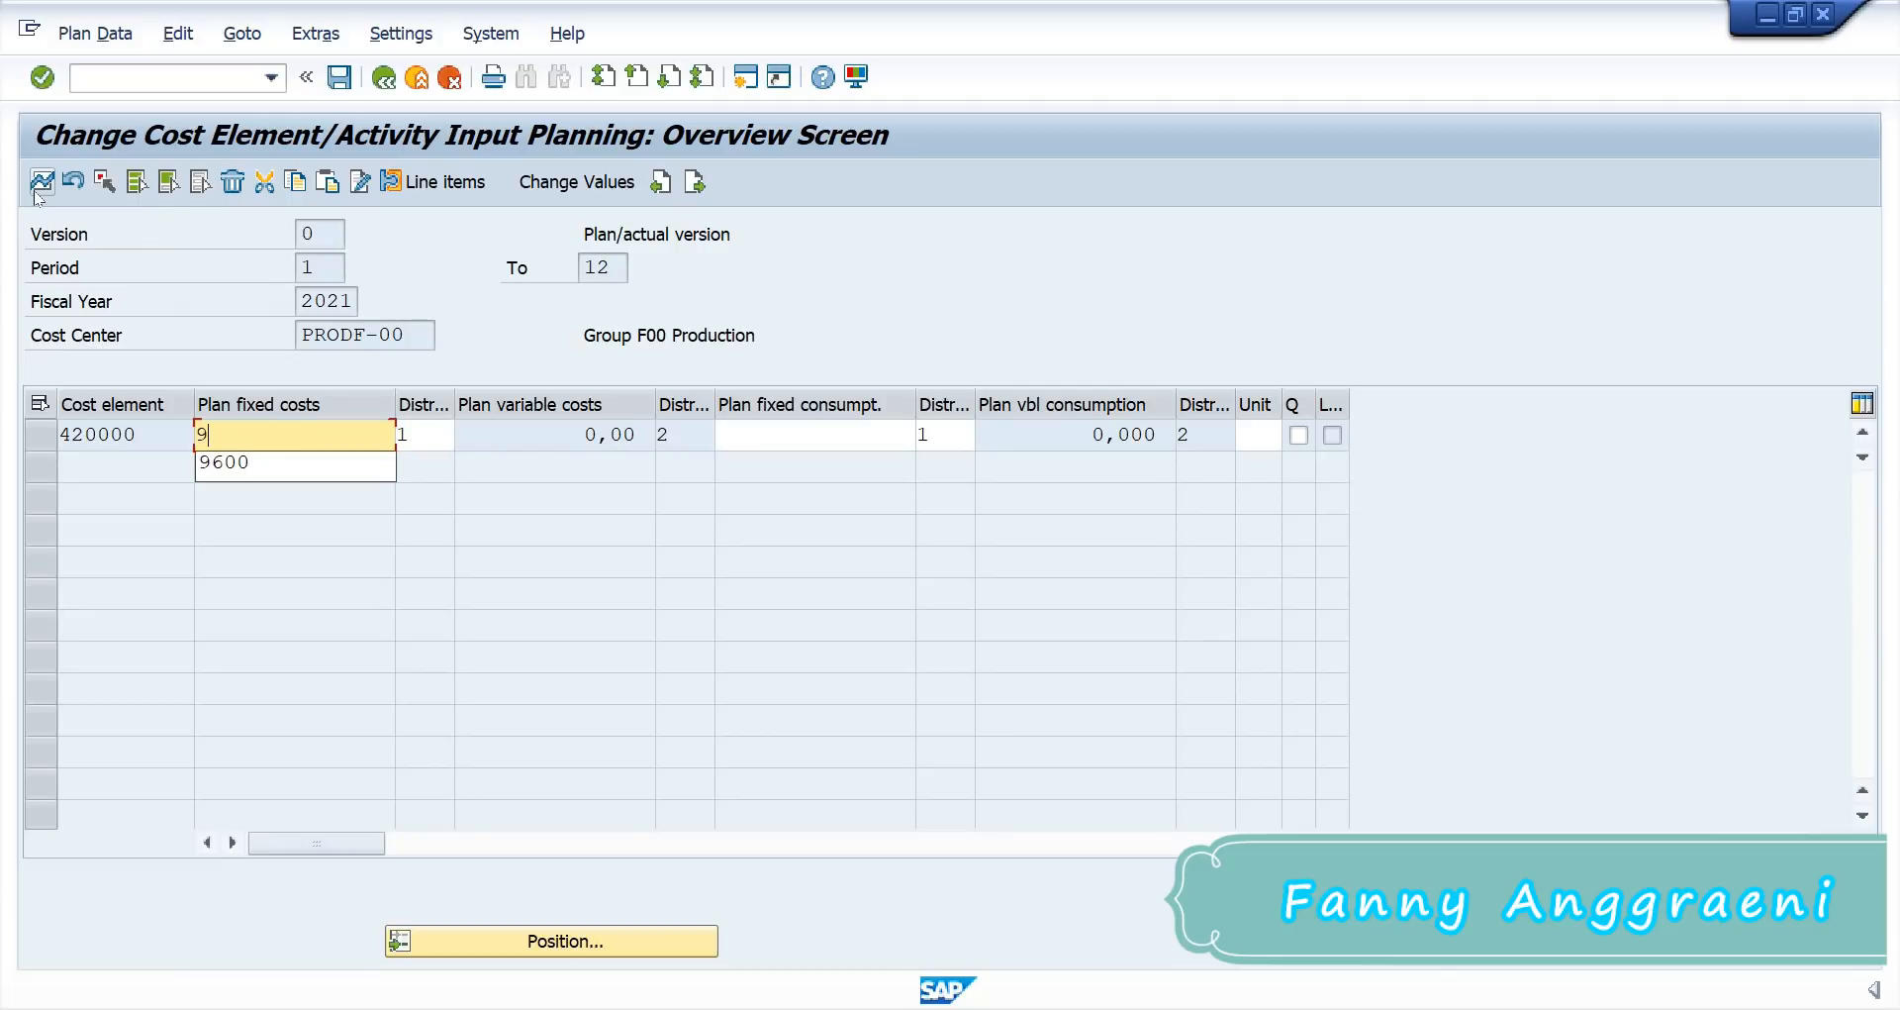
type("600")
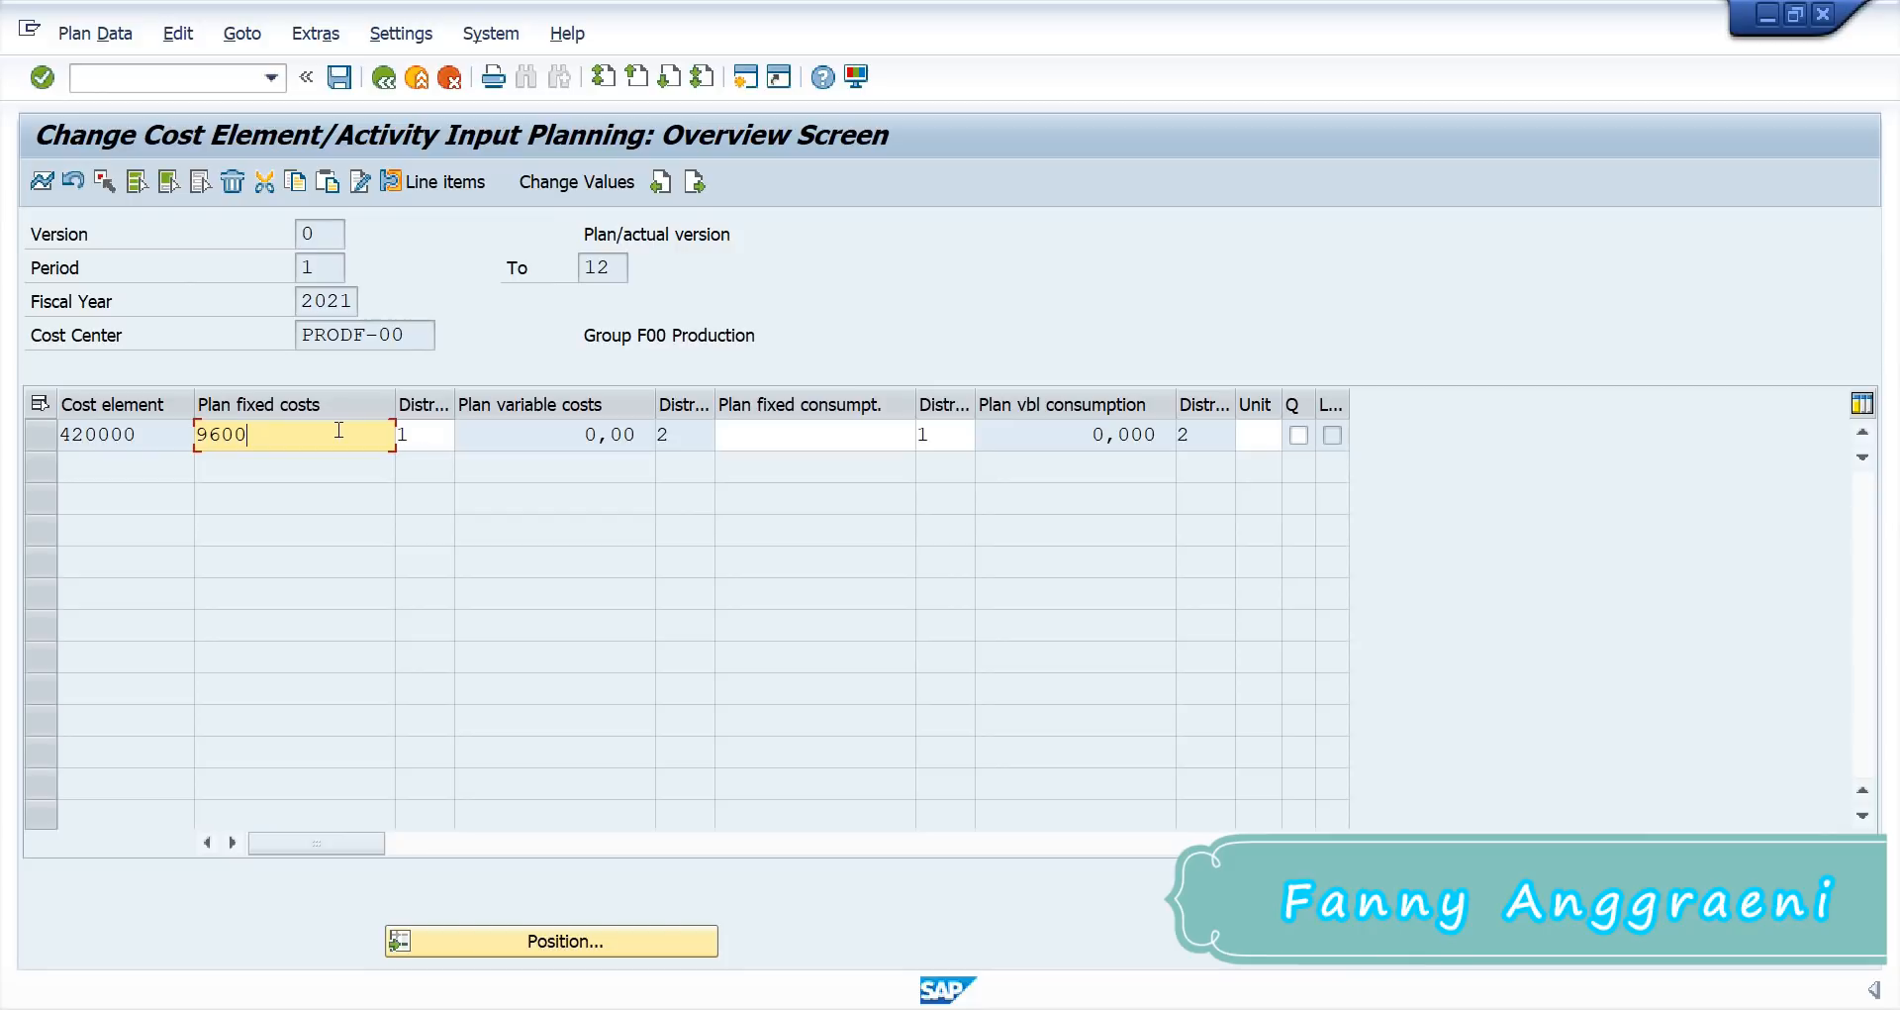
key("Return")
left_click(334, 79)
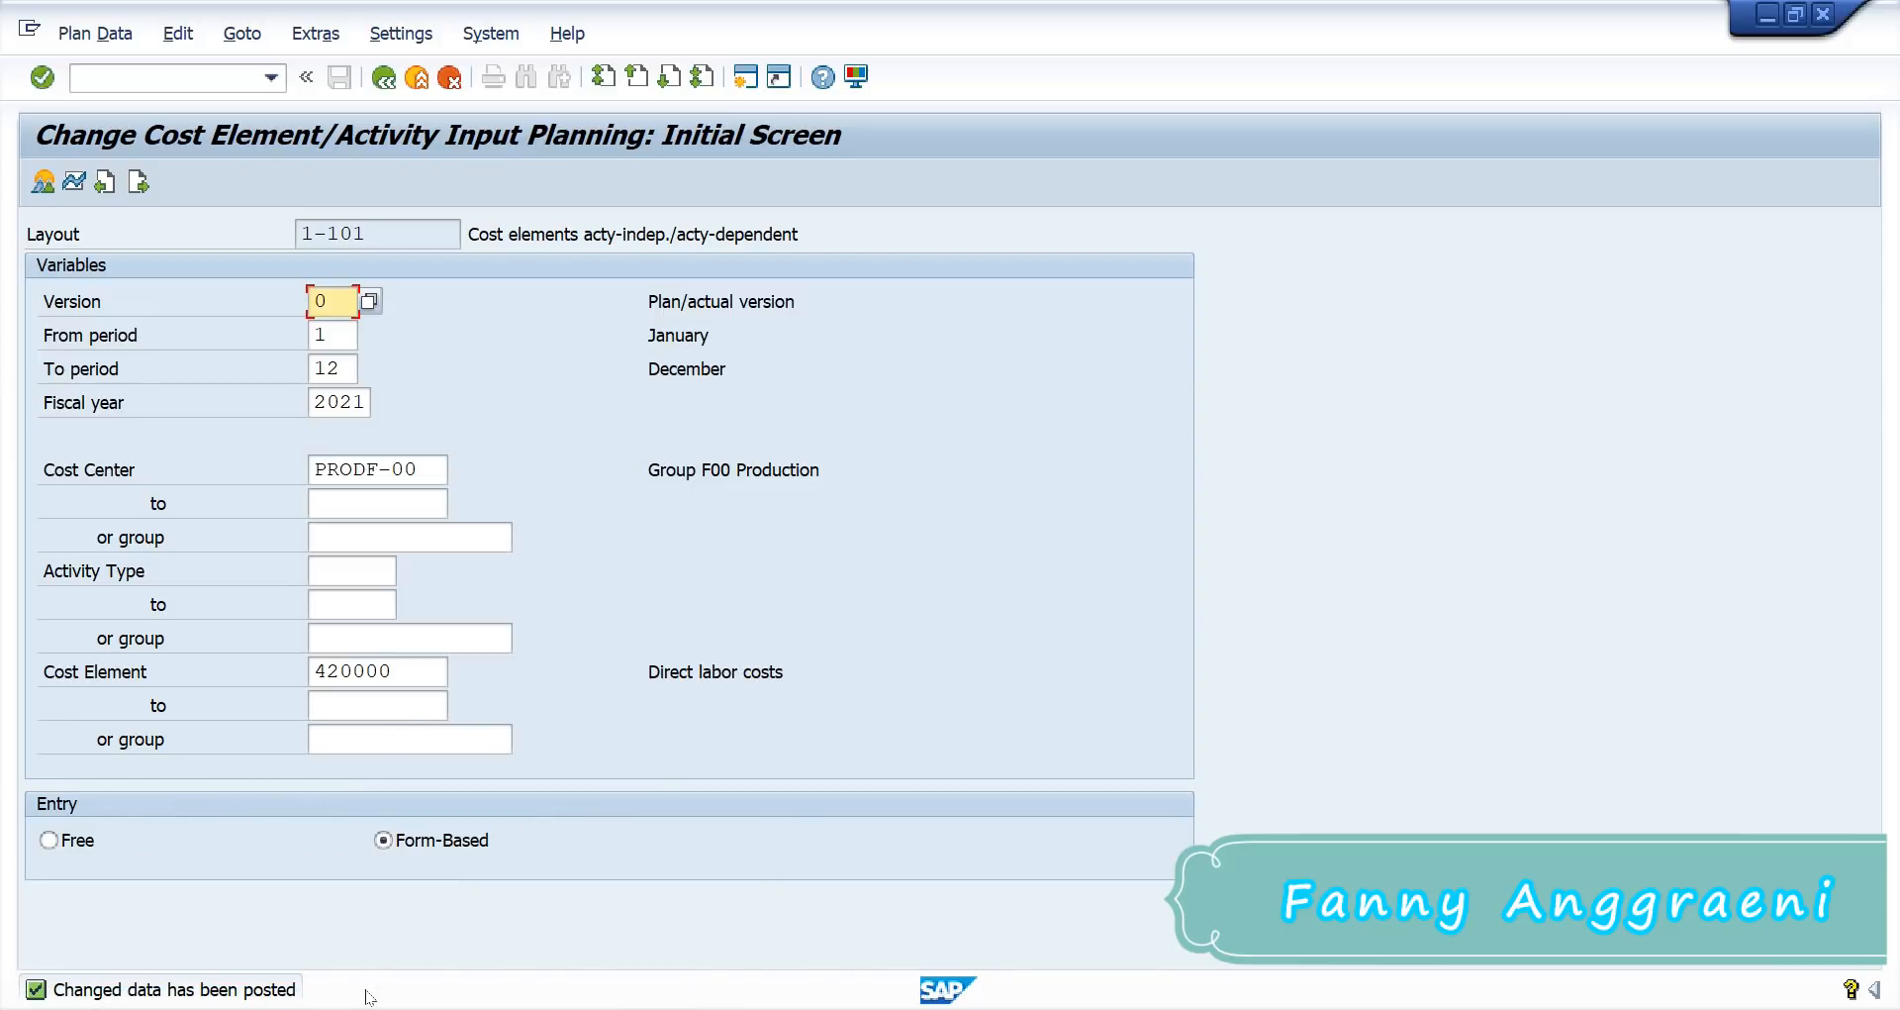
Step: Leave the planning transaction with /n and return to SAP Easy Access
left_click(166, 78)
type("/")
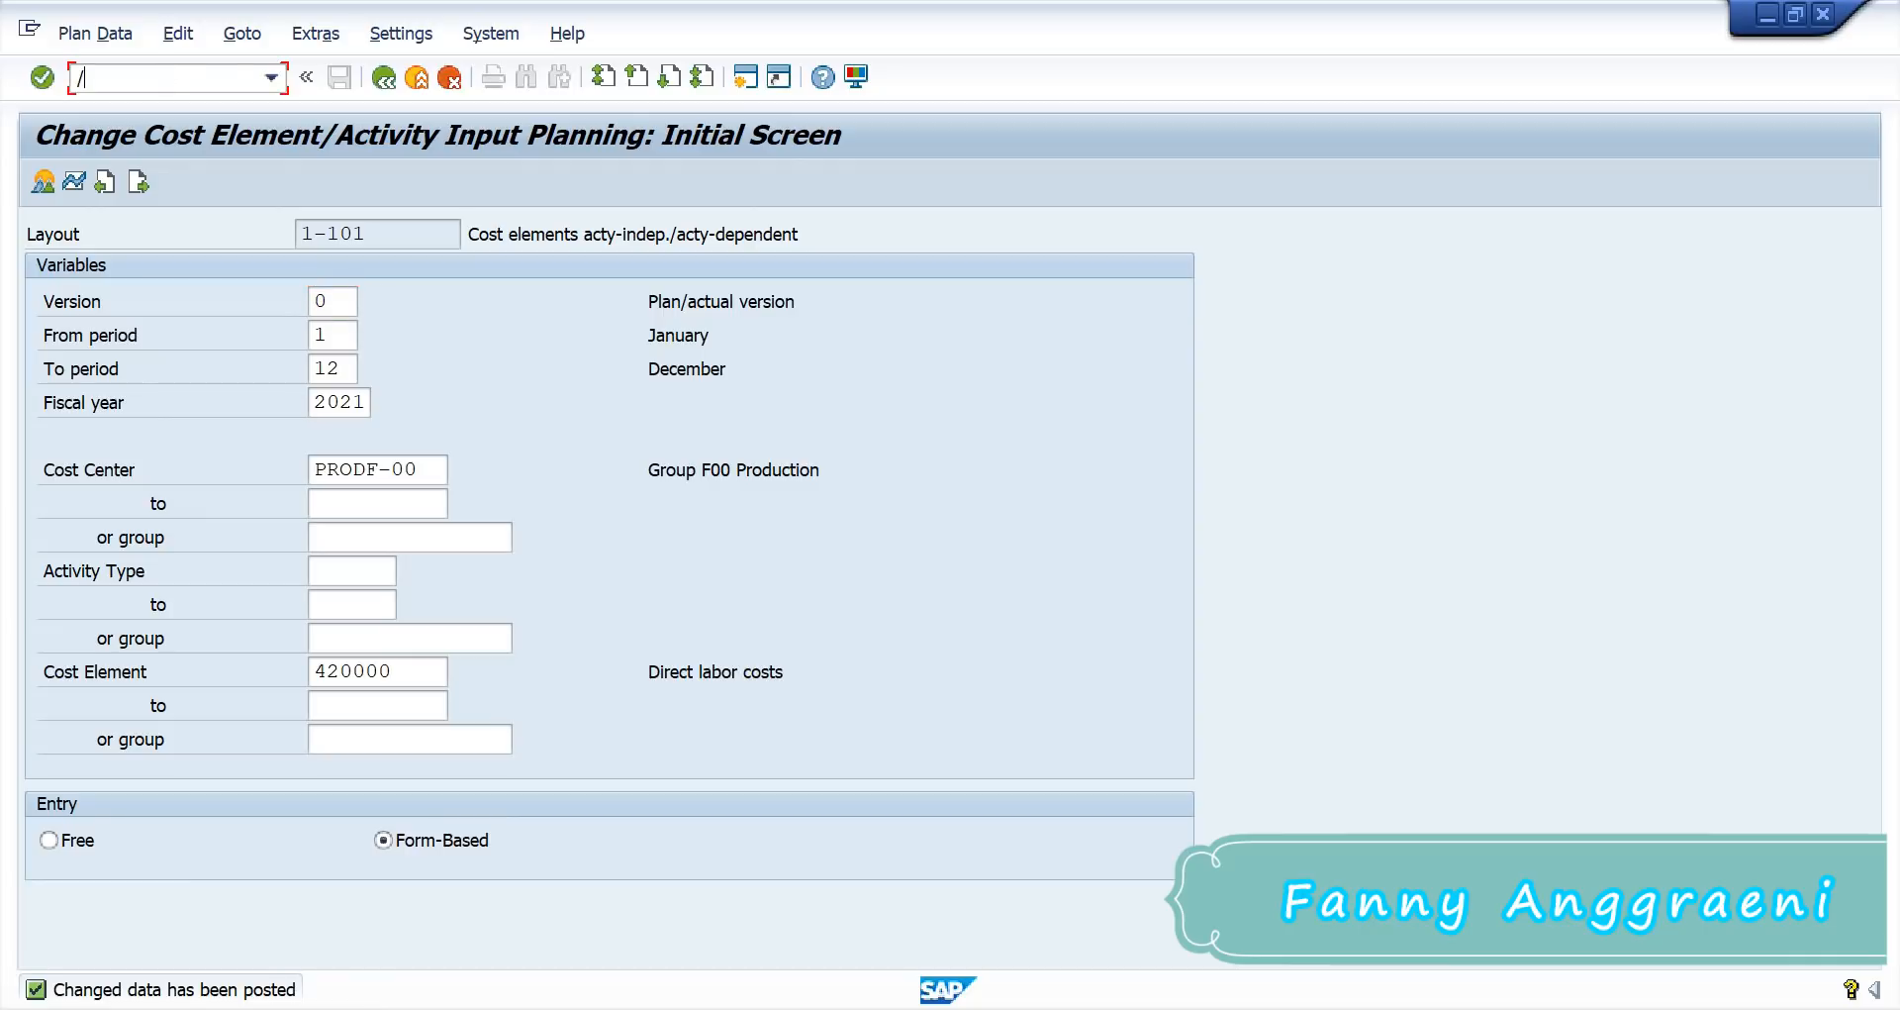
type("n")
key("Return")
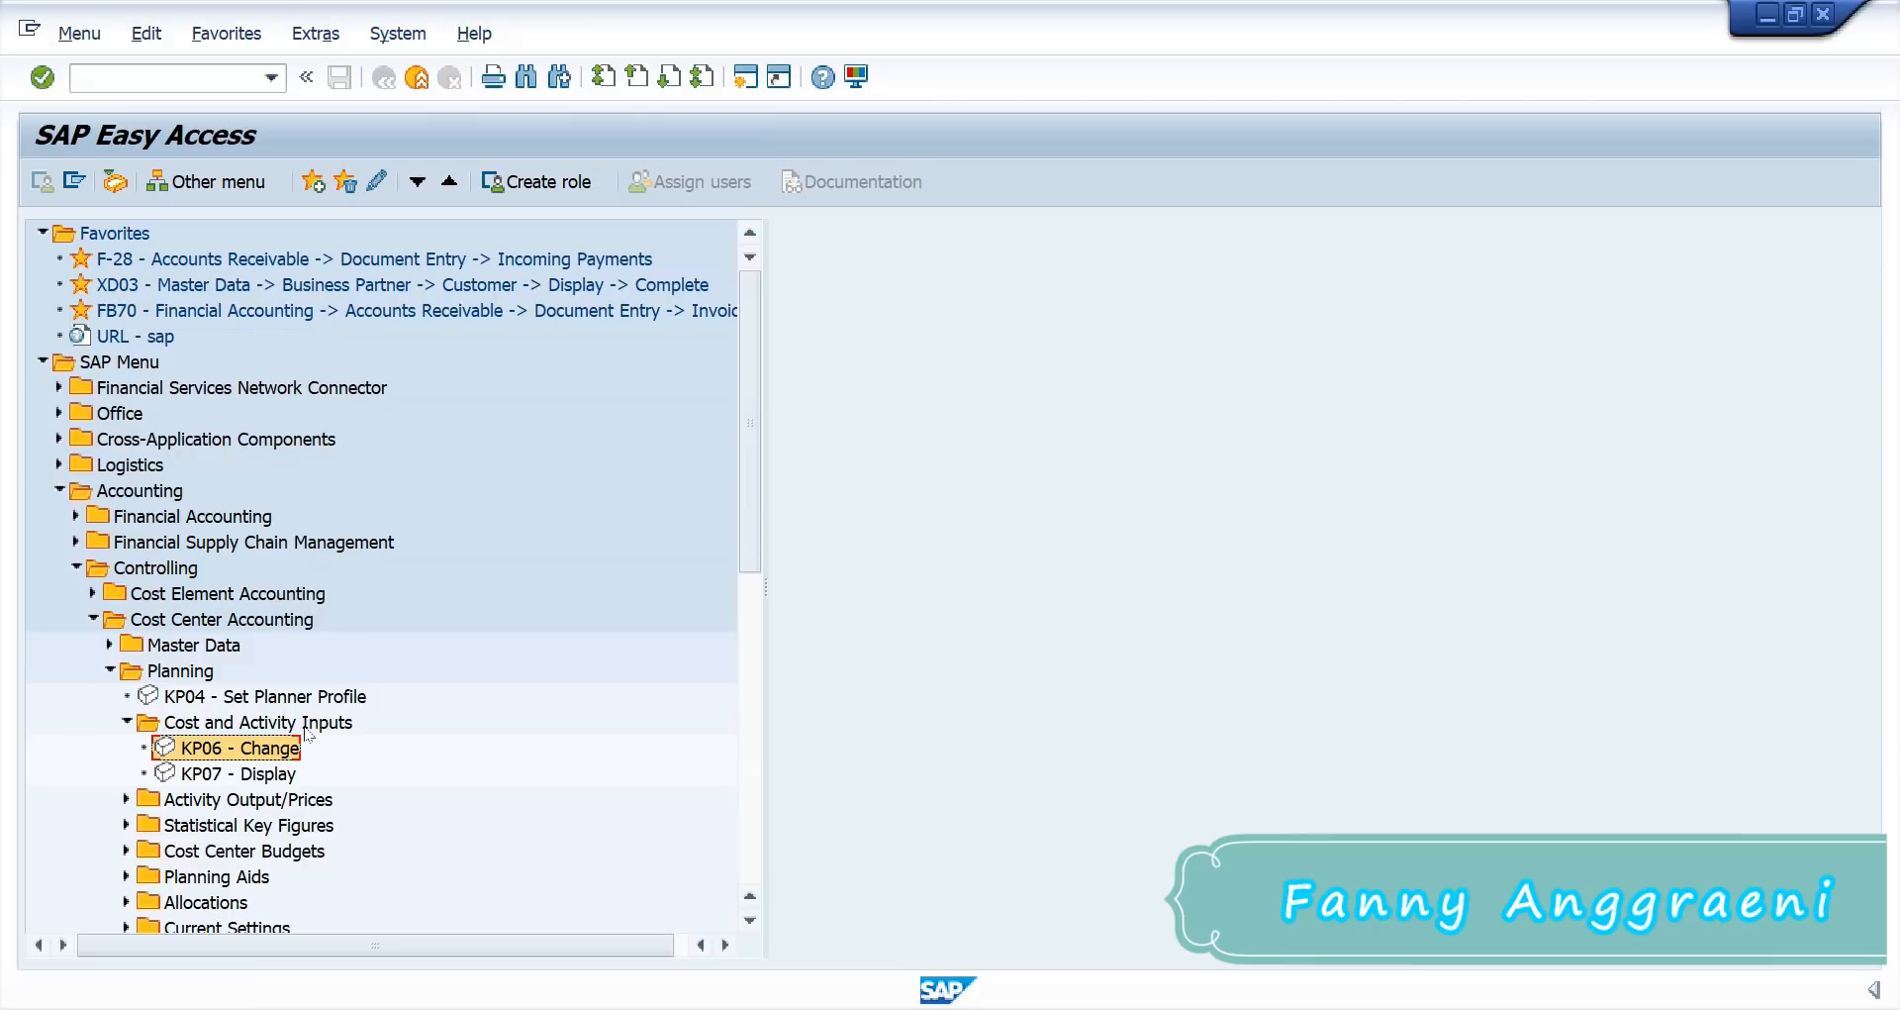
Step: Open KP26 - Change from the Activity Output/Prices folder
left_click(127, 799)
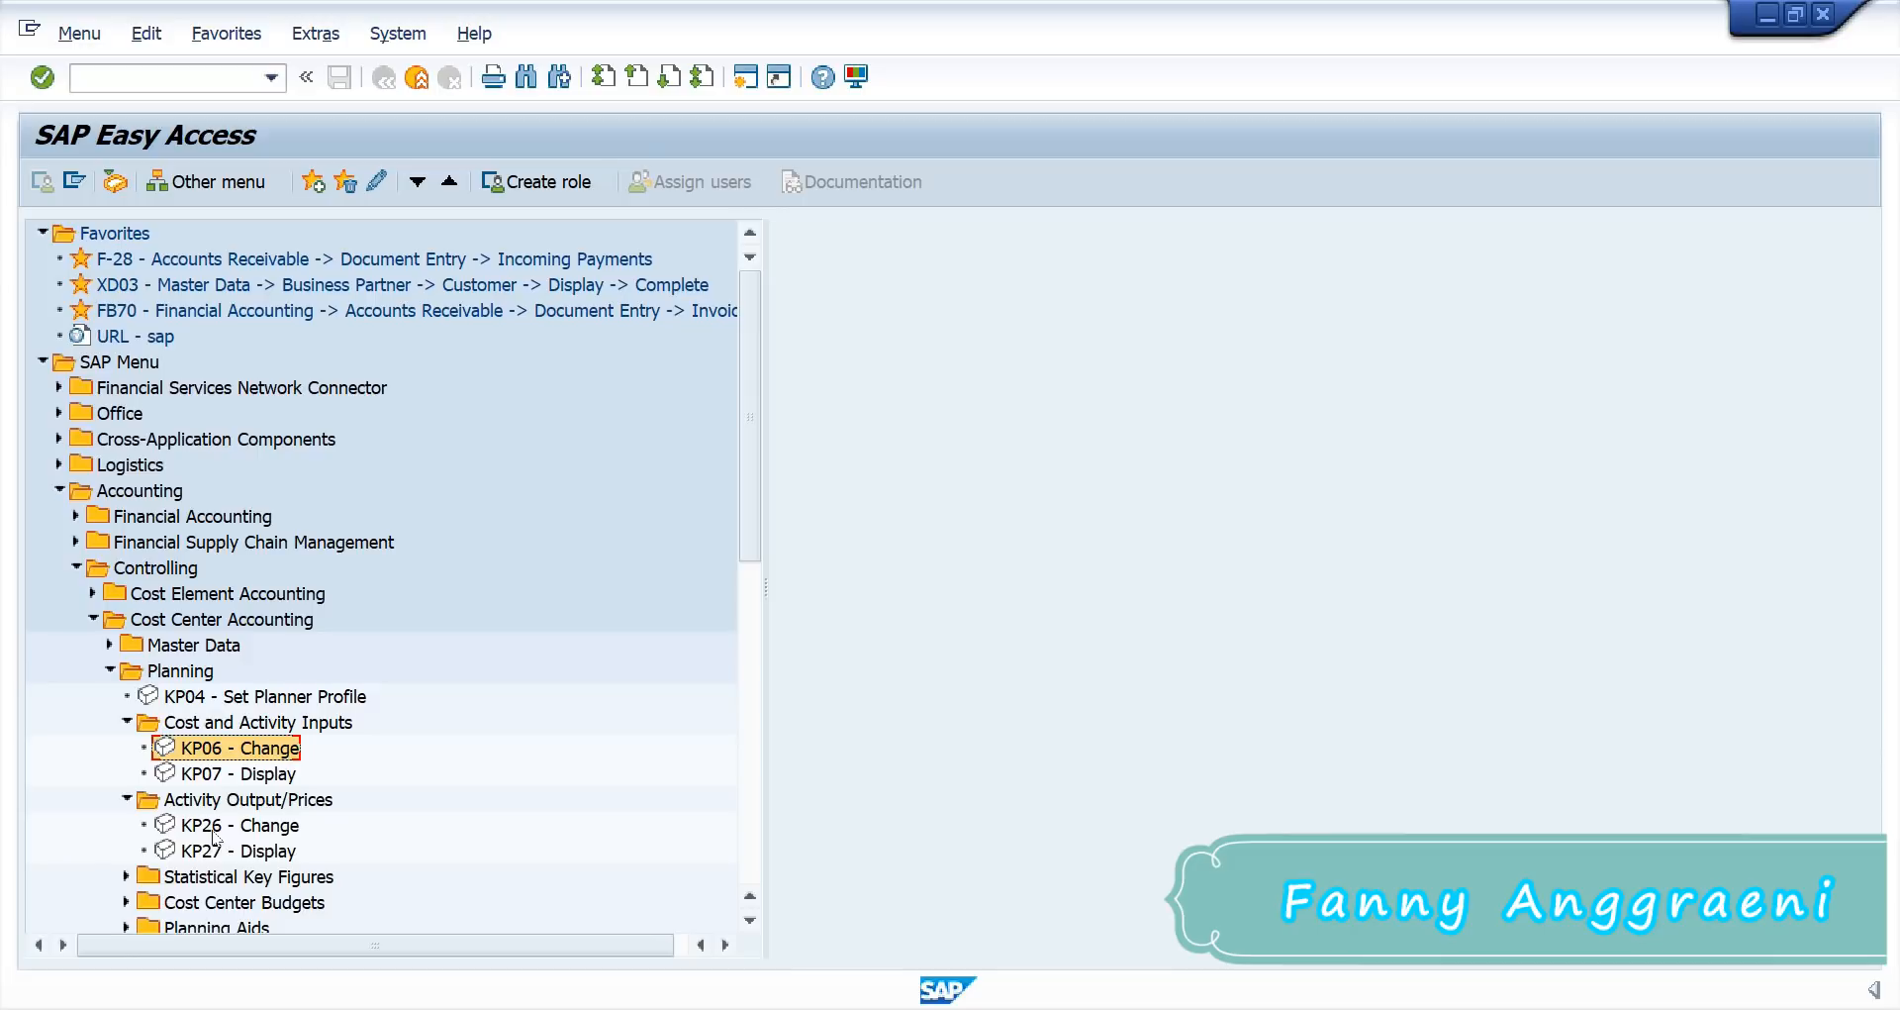
left_click(210, 832)
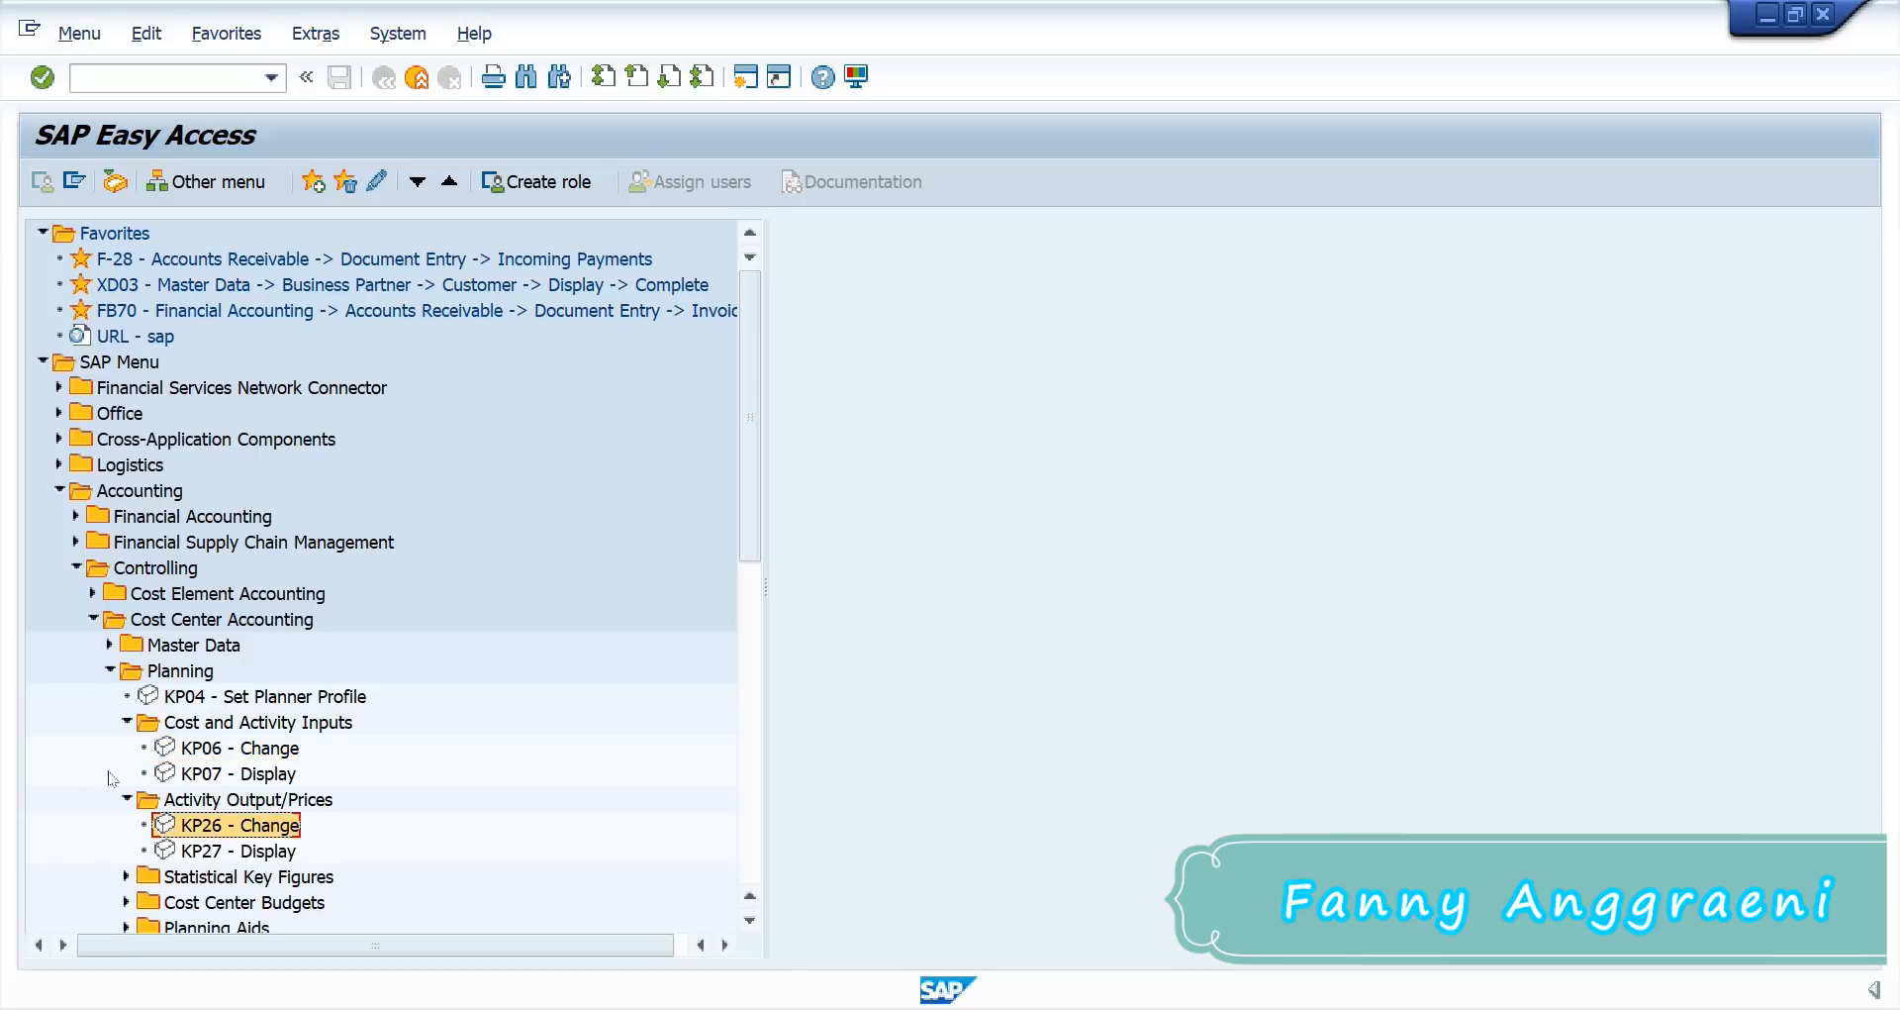
double_click(238, 835)
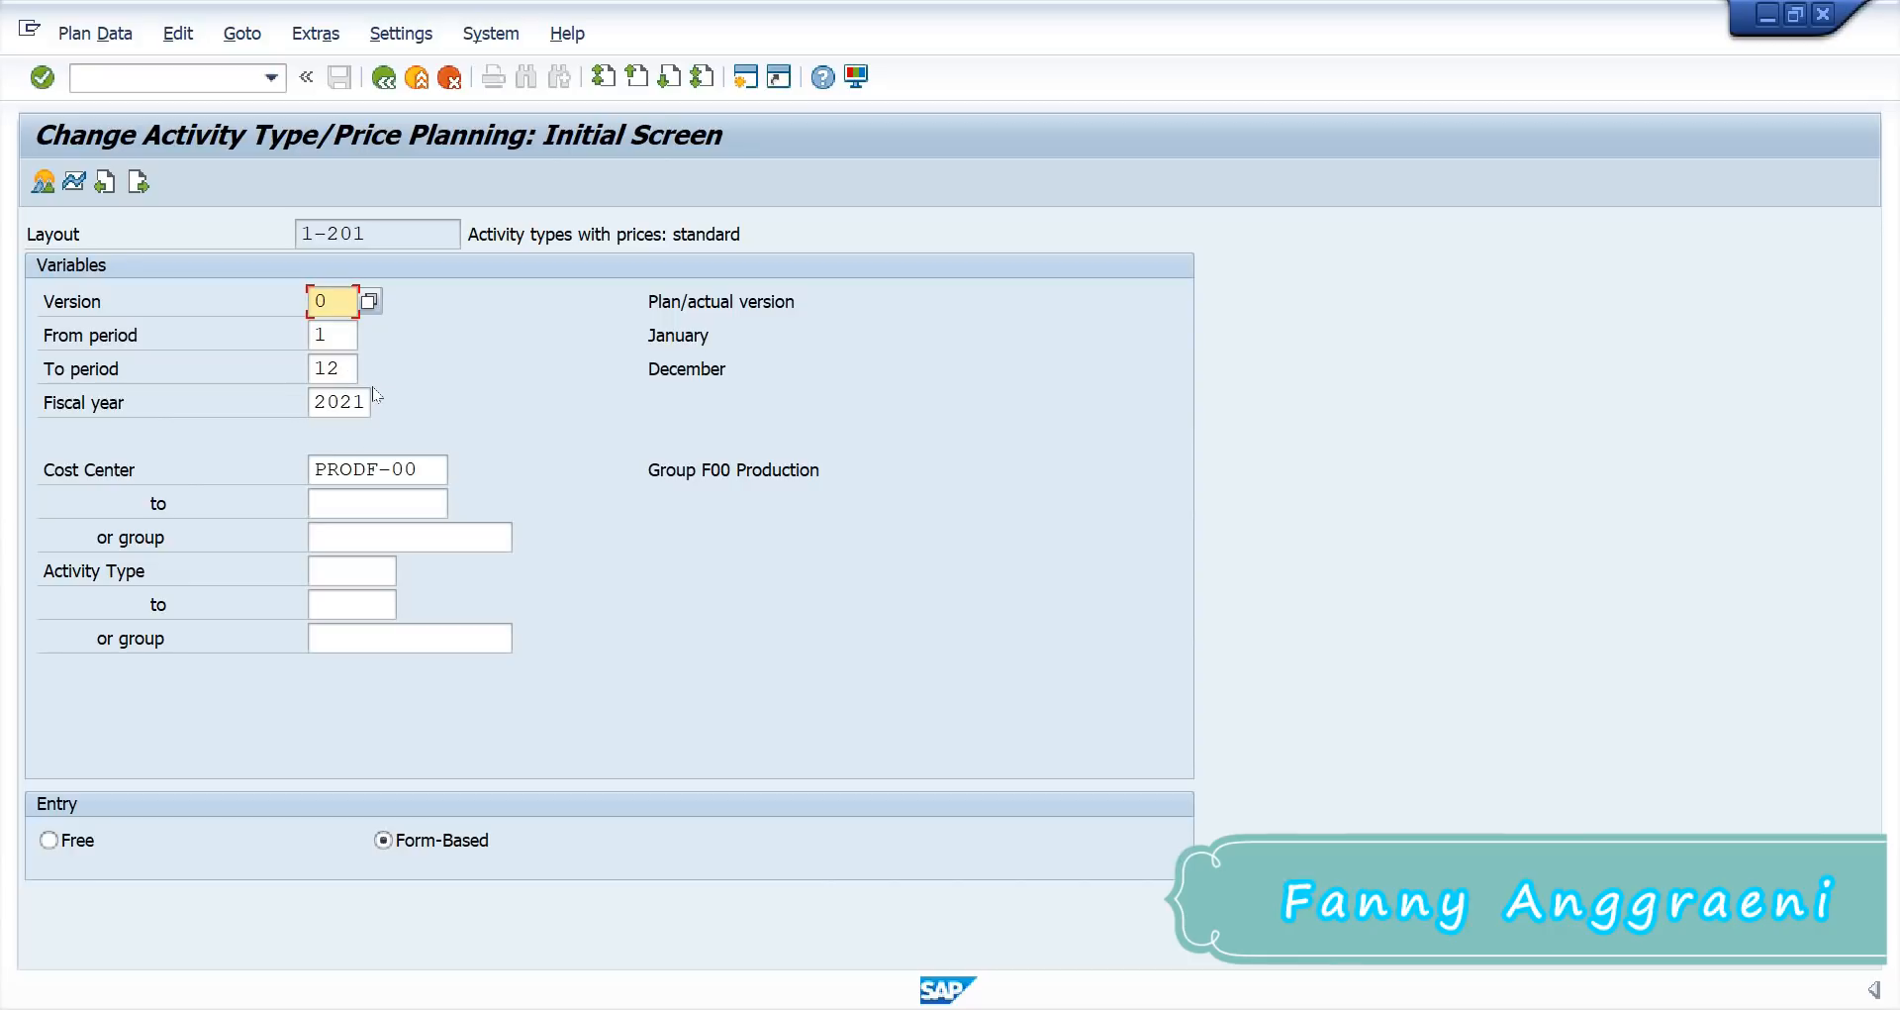
Step: Replace cost center PRODF-00 with SERVF-00 on the price planning screen, then switch to Excel
left_click_drag(415, 462, 129, 457)
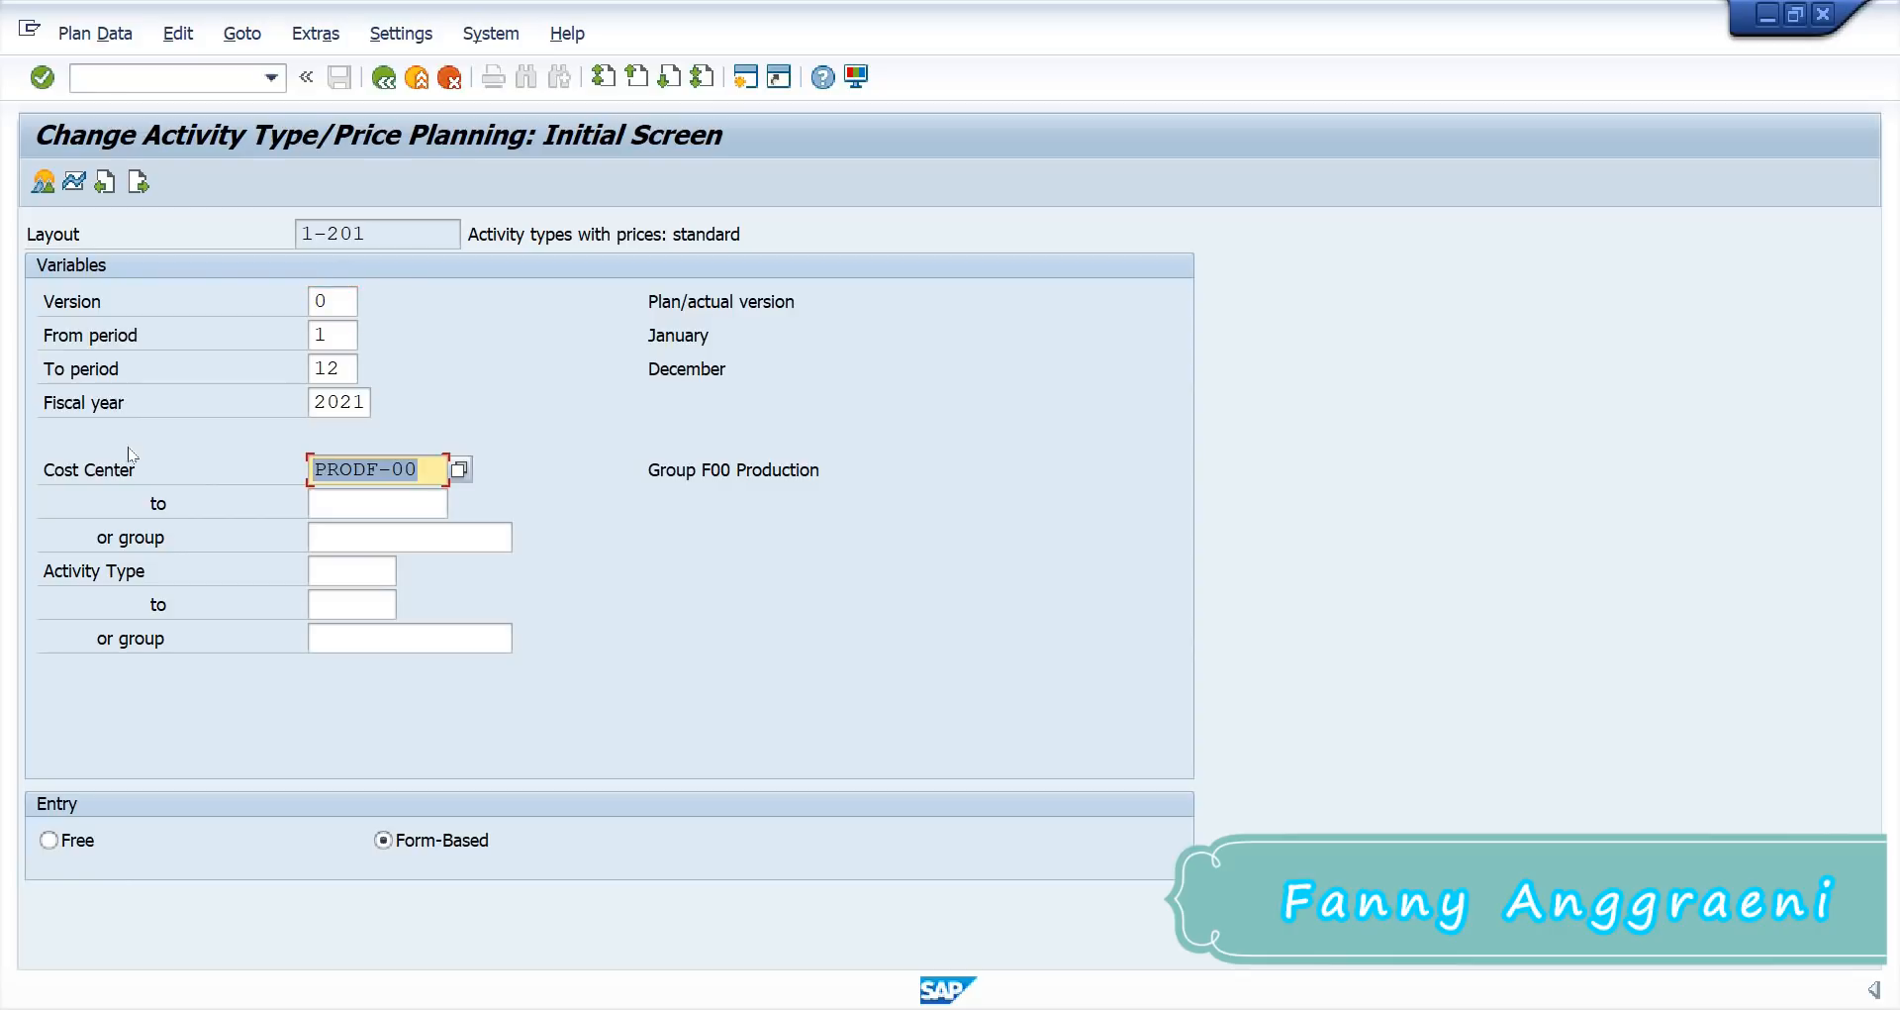
type("S")
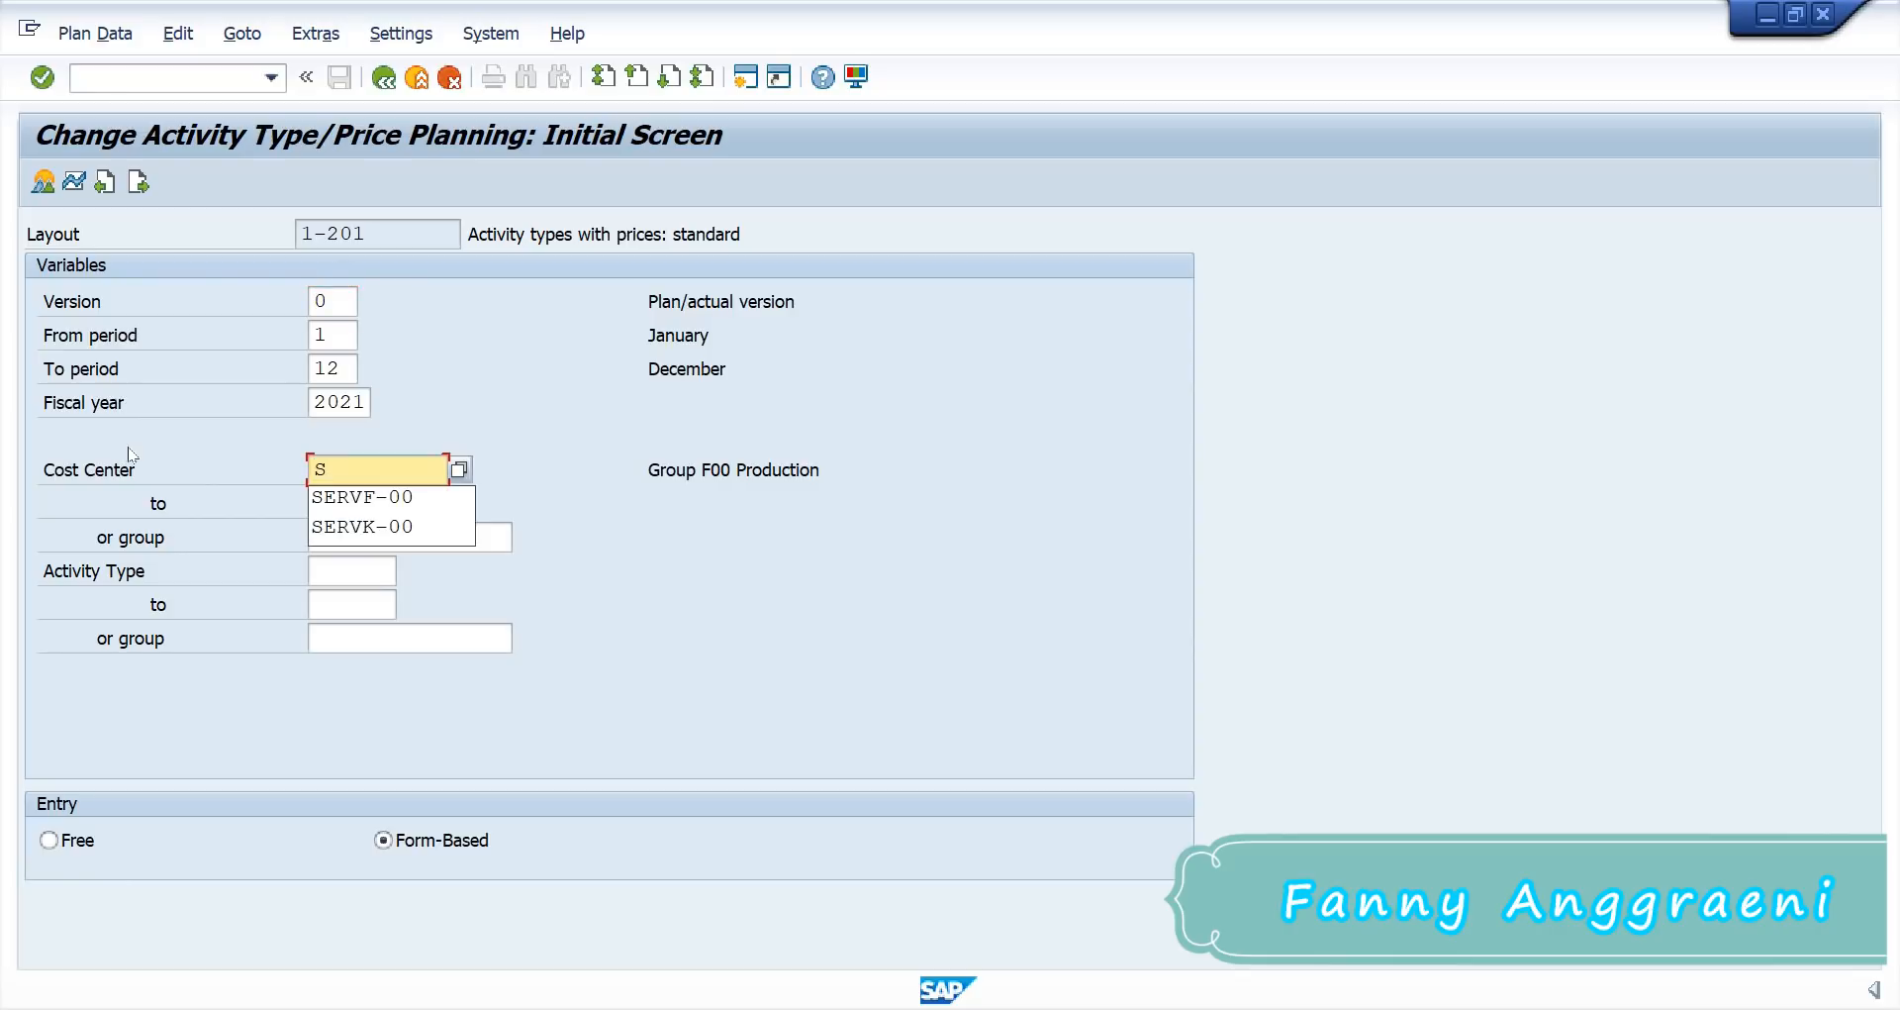
type("ERVF-0")
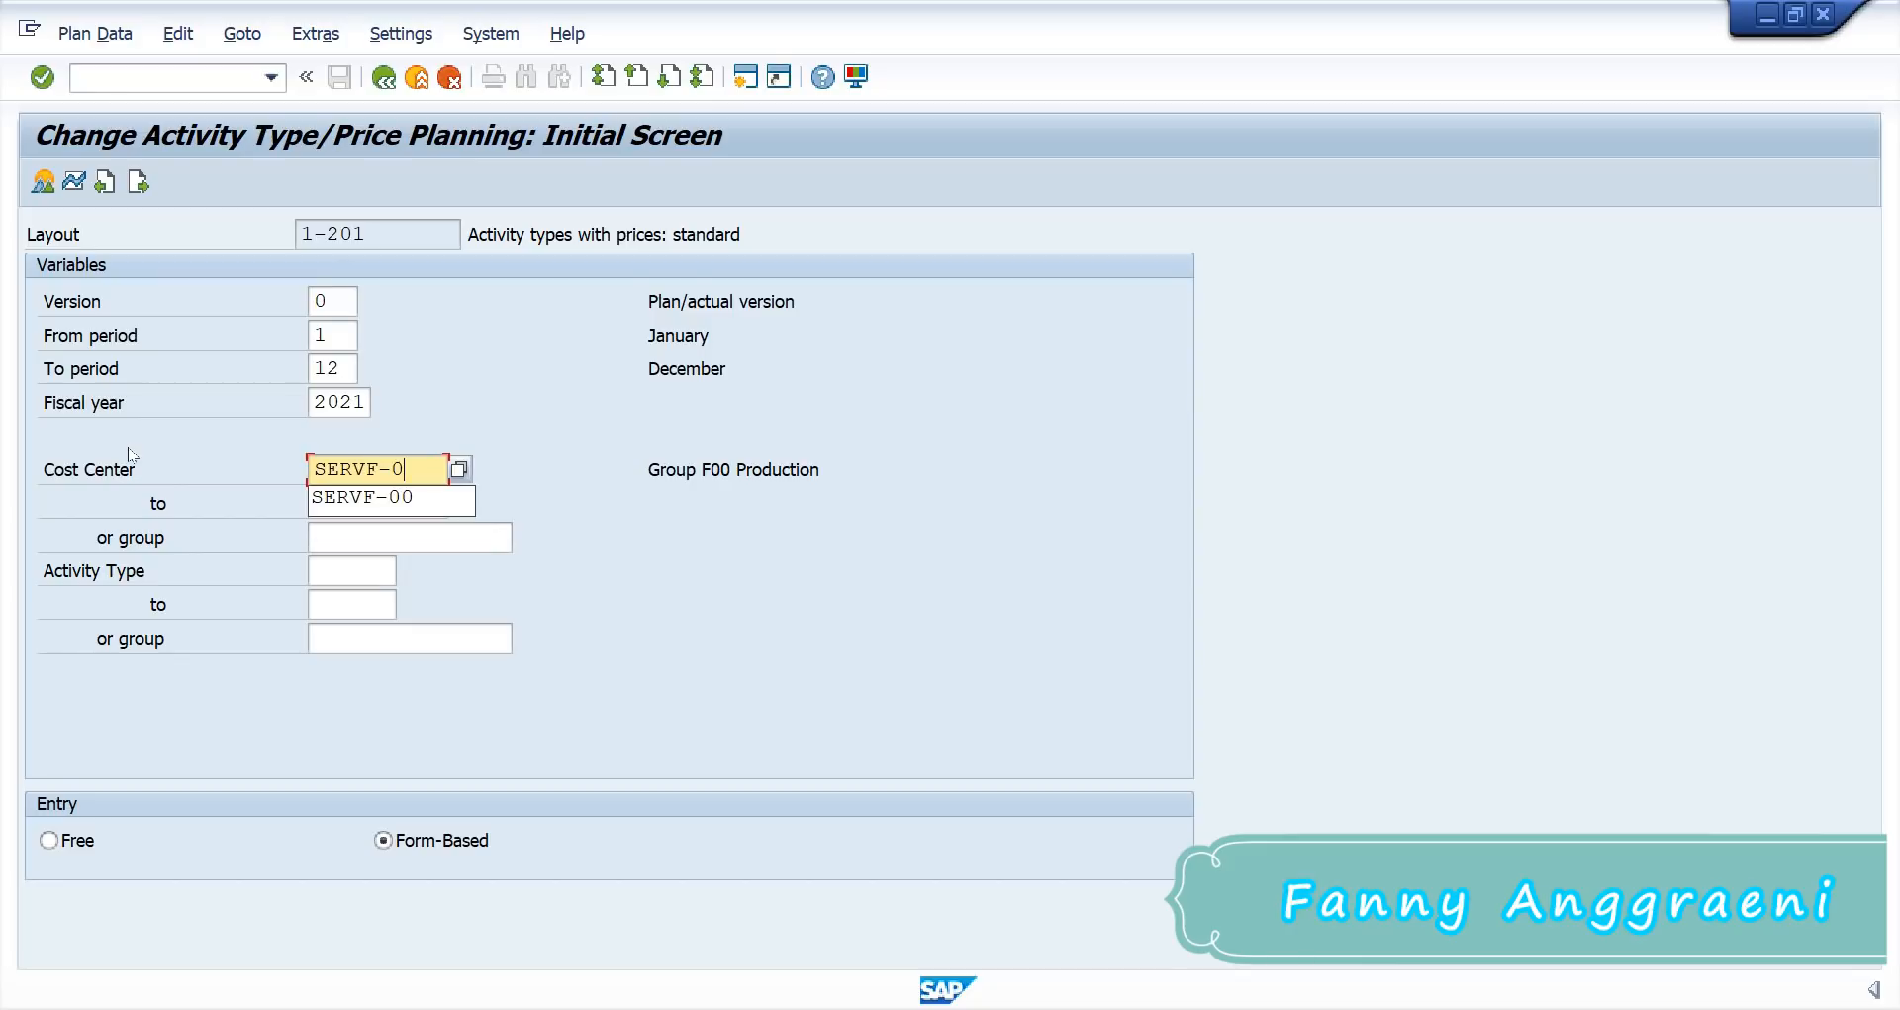
type("0")
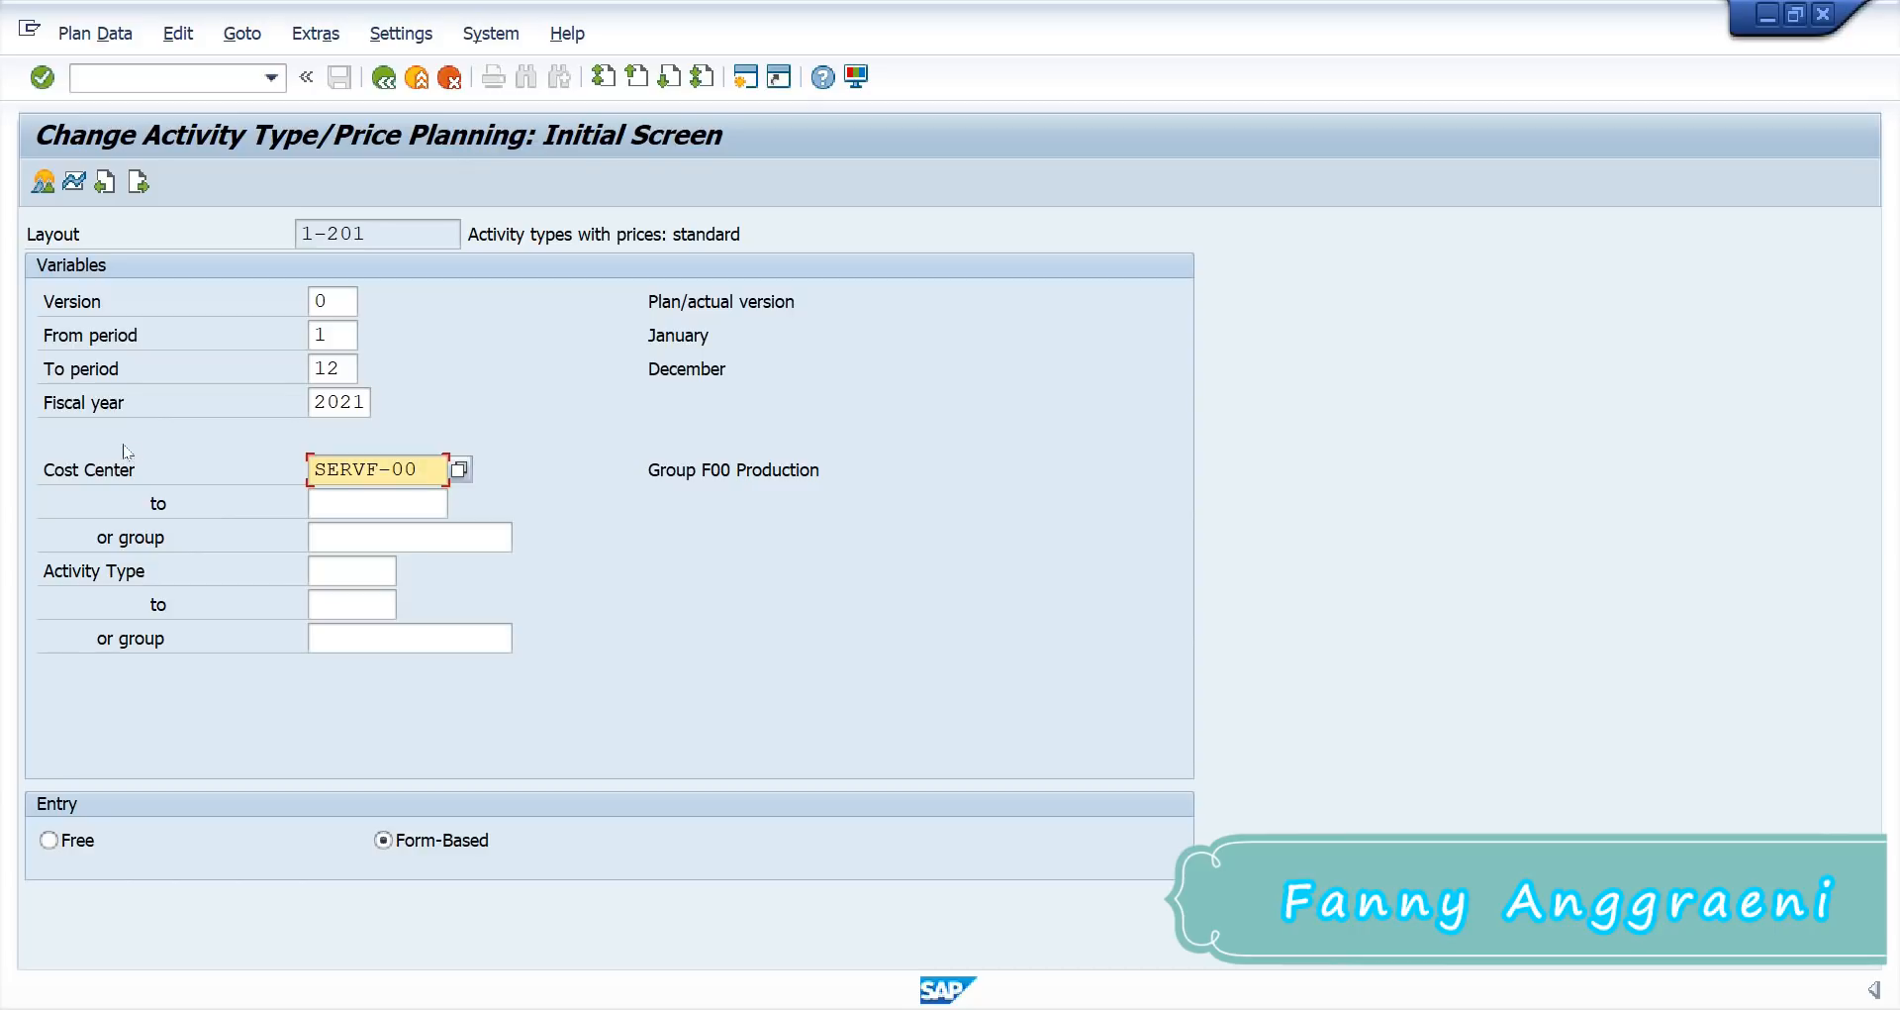
left_click(352, 570)
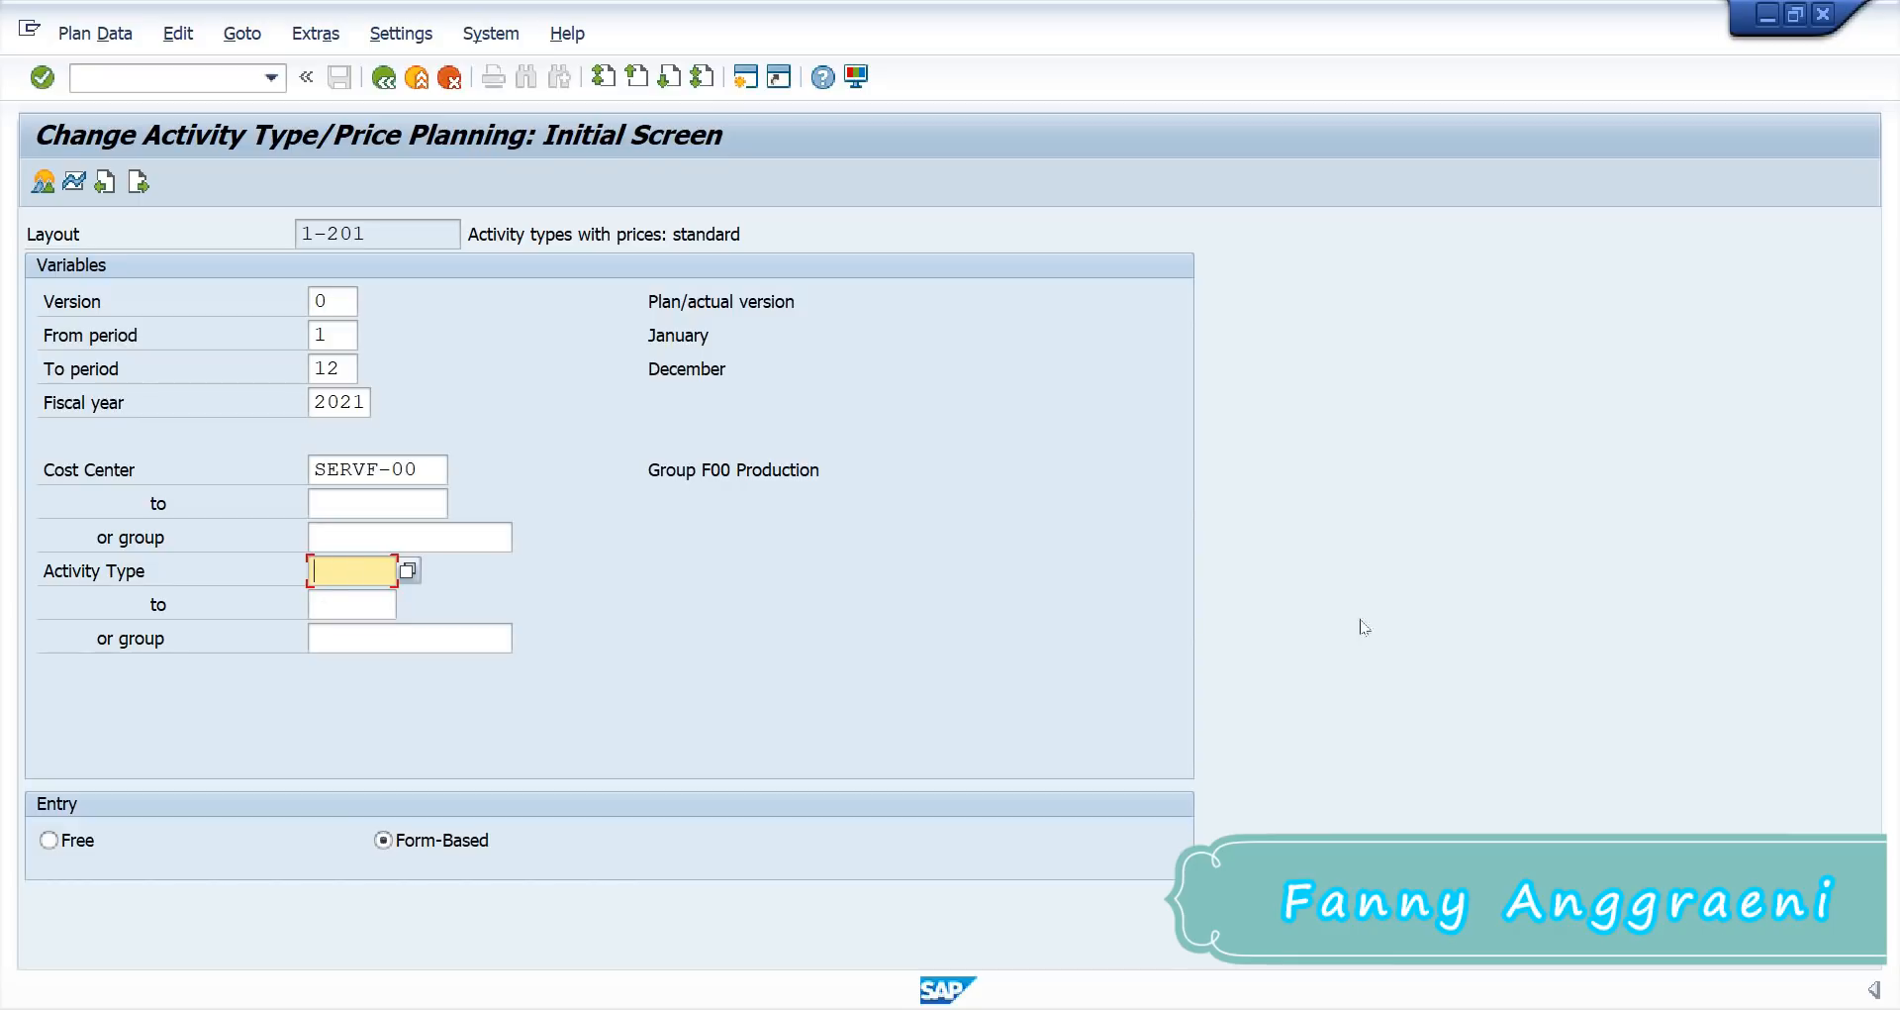
key("alt+Tab")
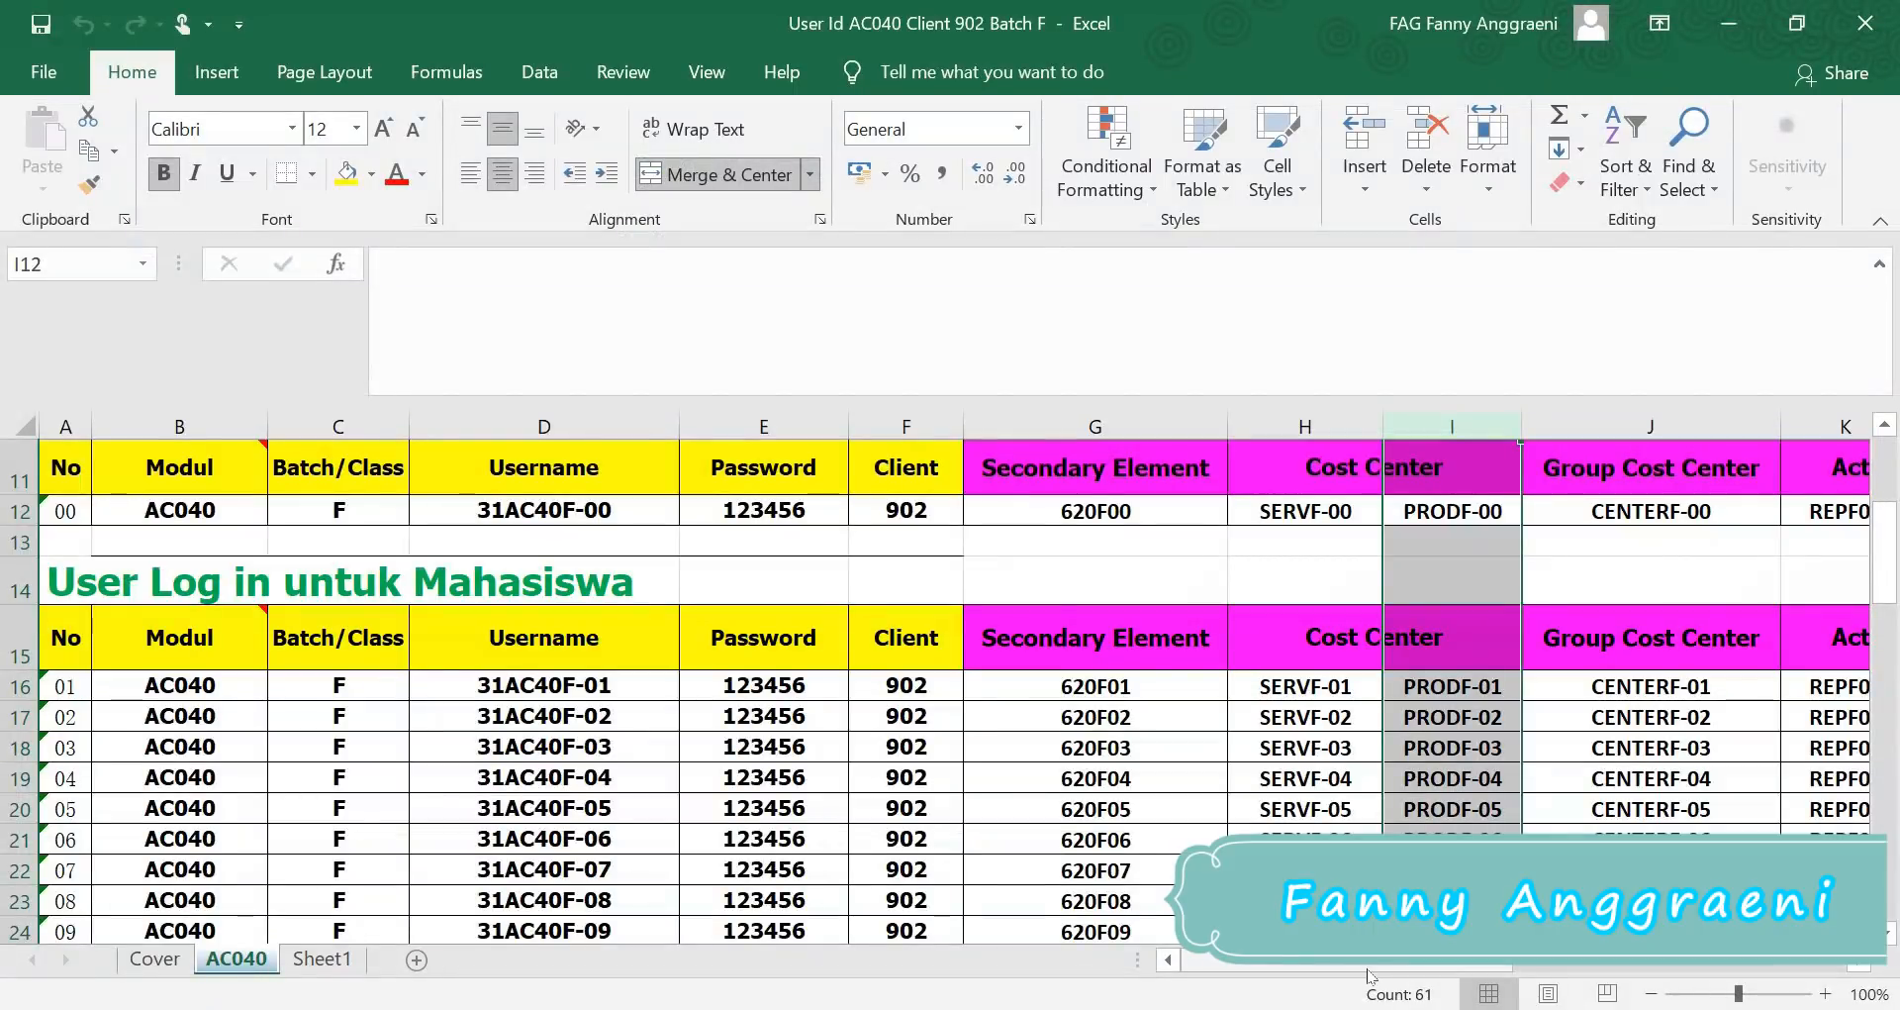
Step: Look up activity type REPF00 in the Excel user list's Activity Type column, then minimize Excel
left_click_drag(1453, 962, 1551, 969)
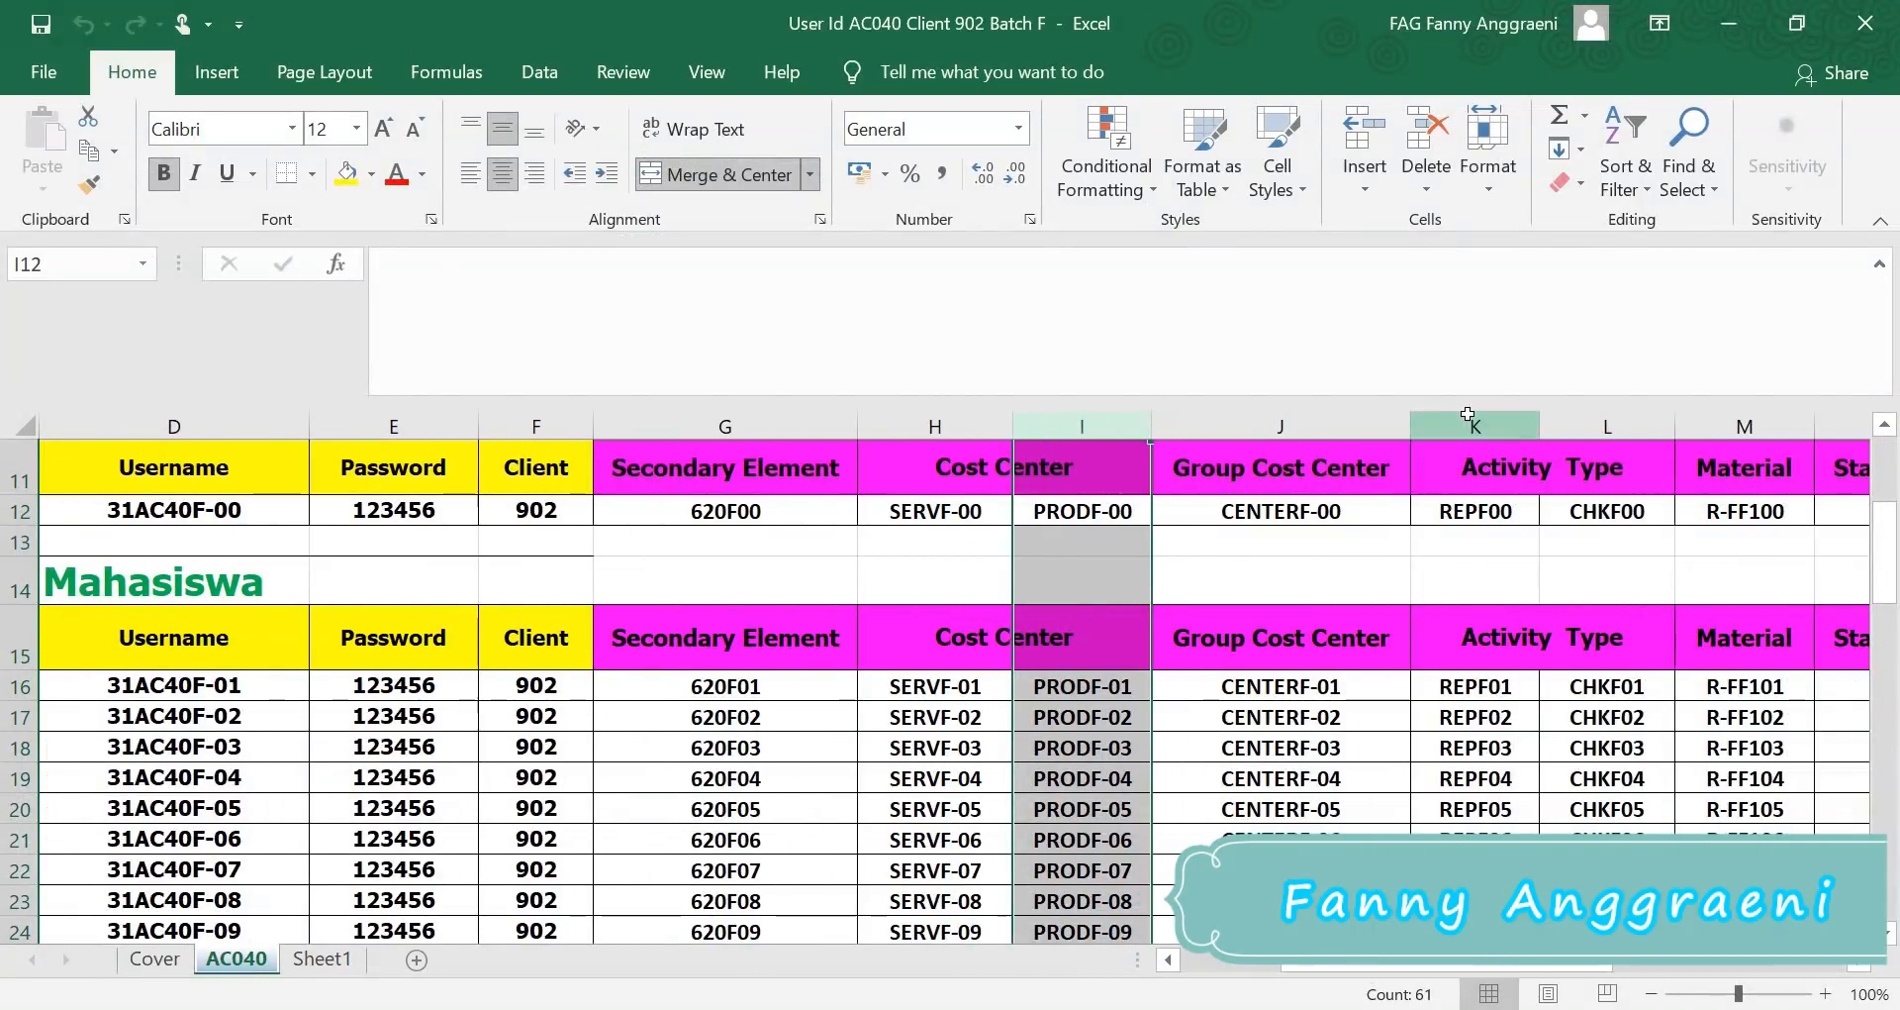
left_click(1468, 415)
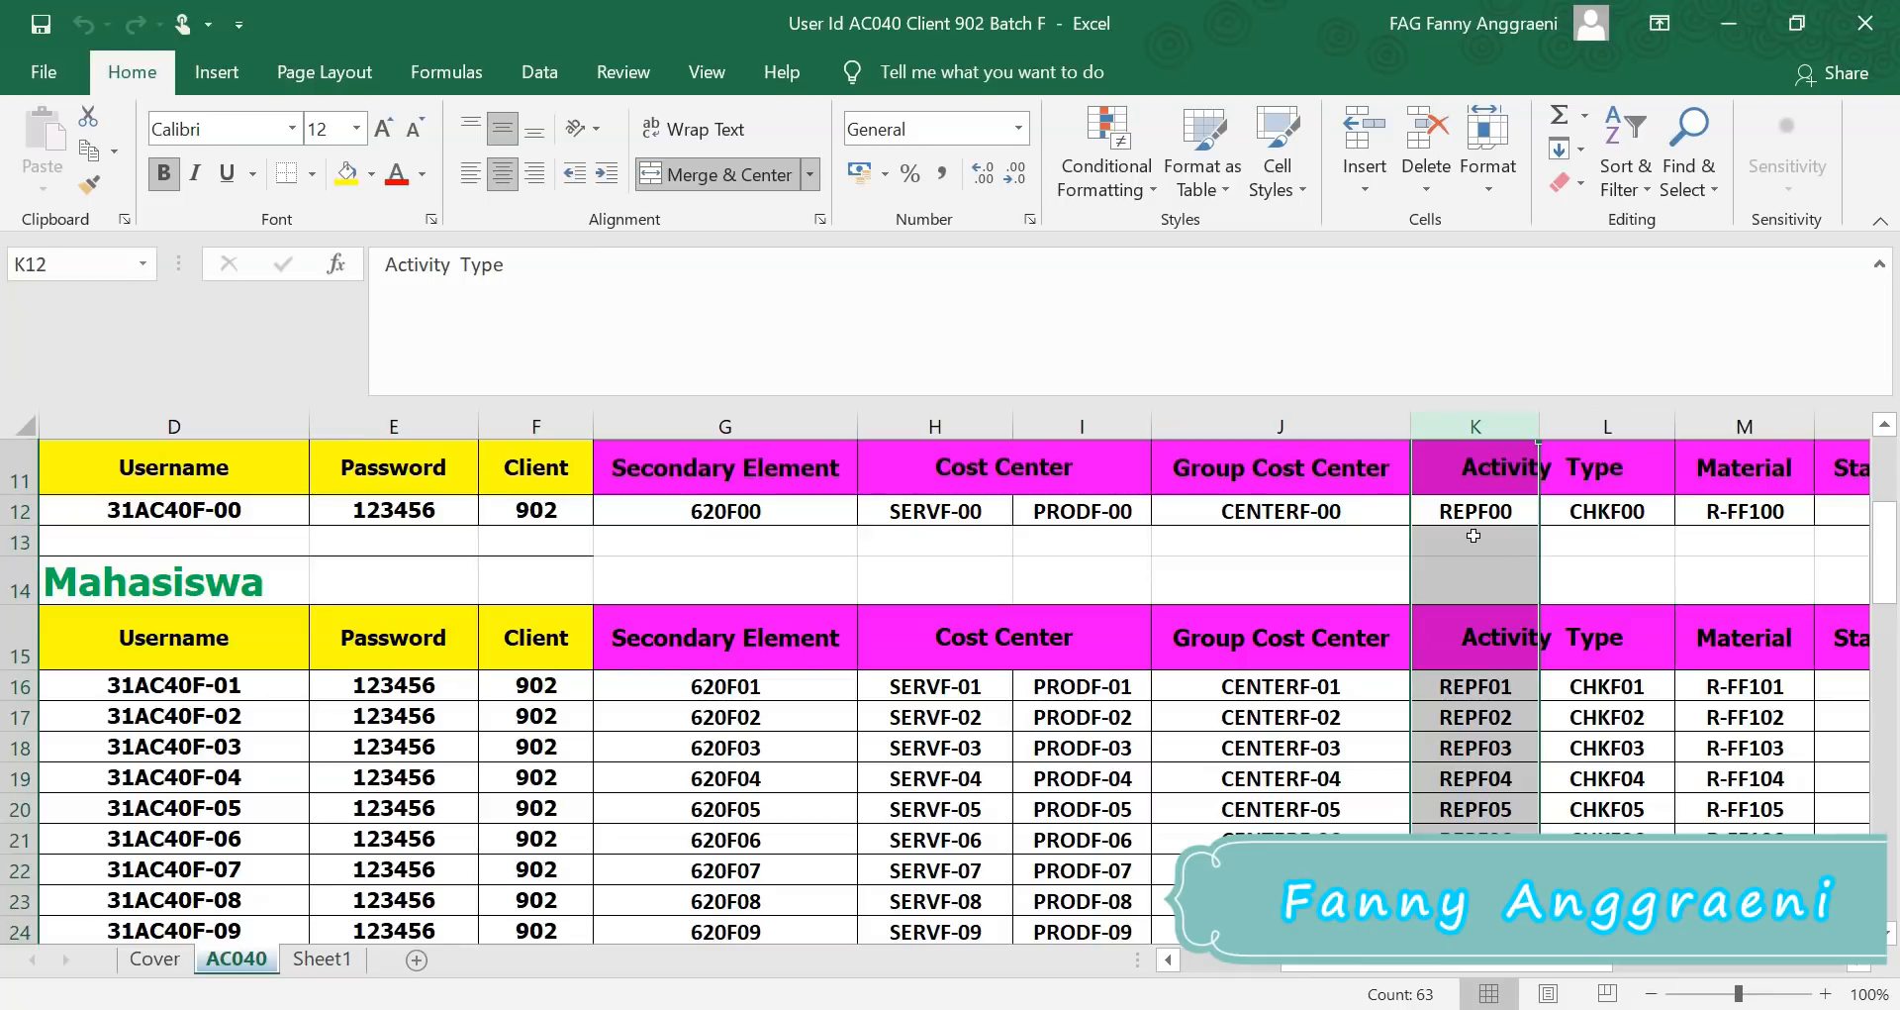
left_click(1749, 32)
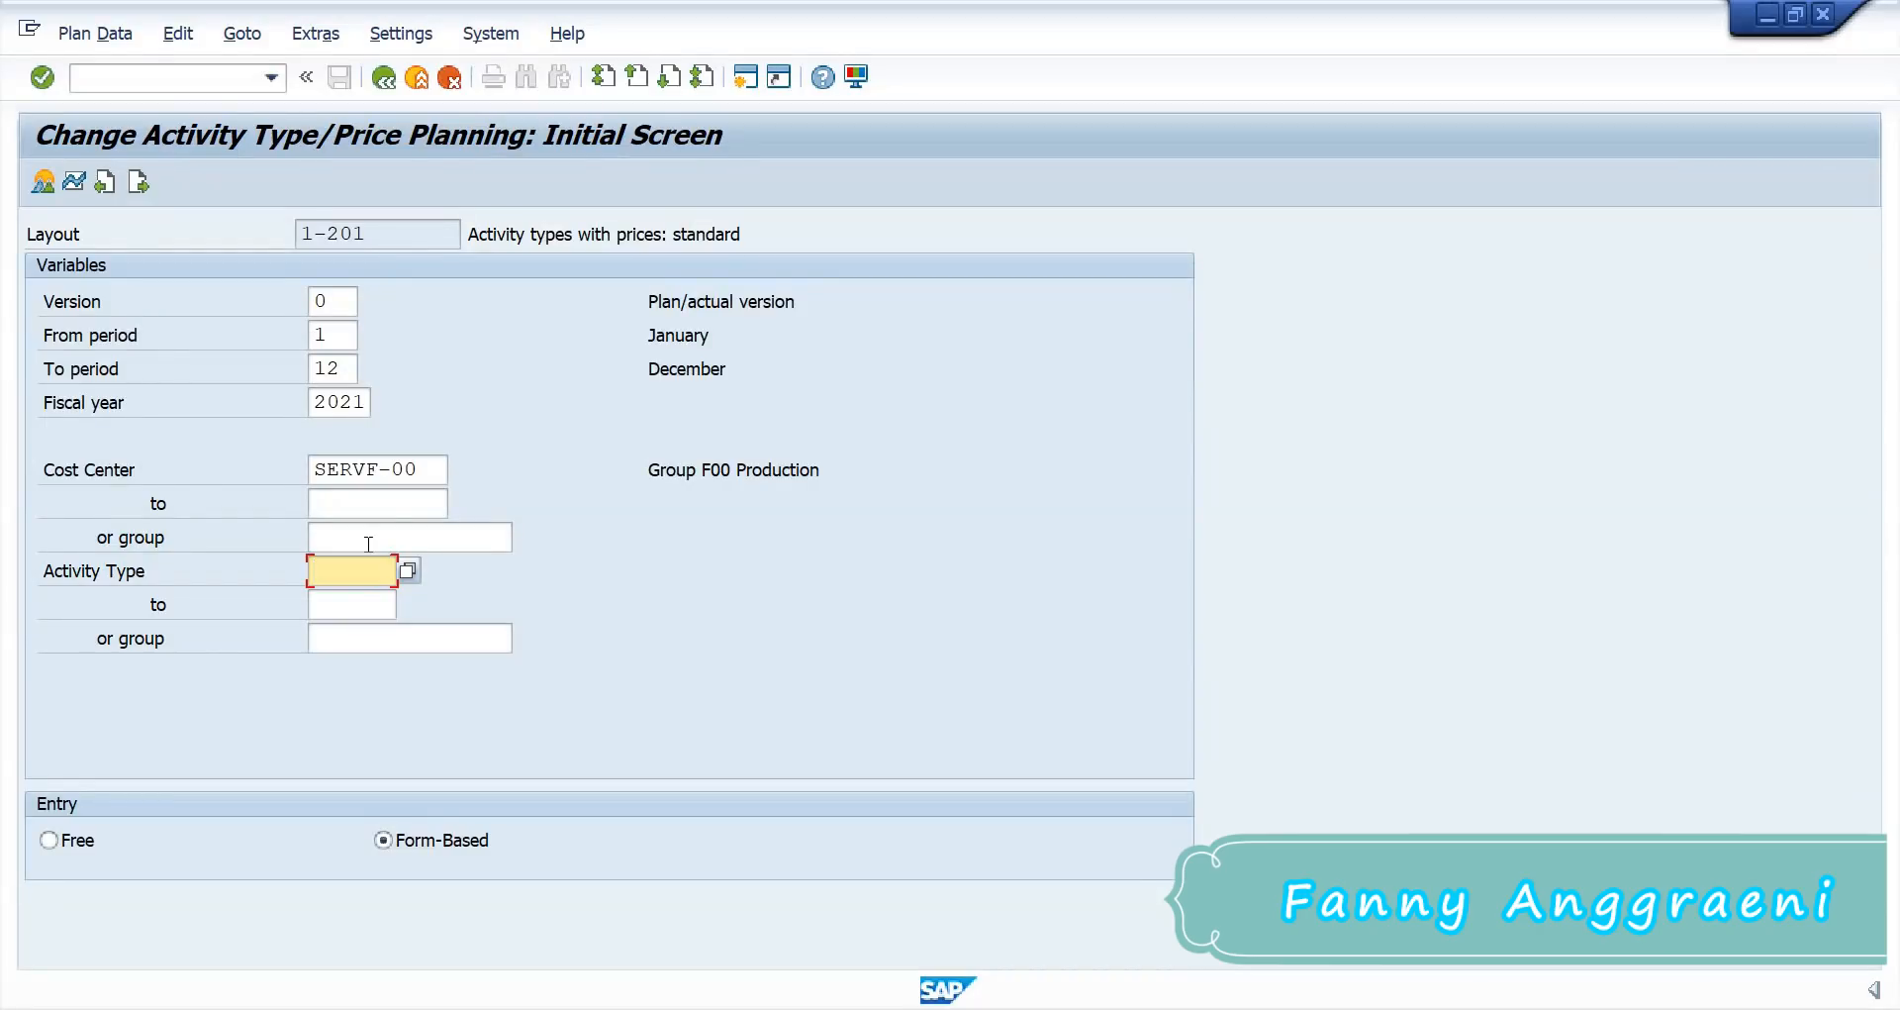
Step: Enter activity type REPF00 and open the price planning overview for SERVF-00
type("RE")
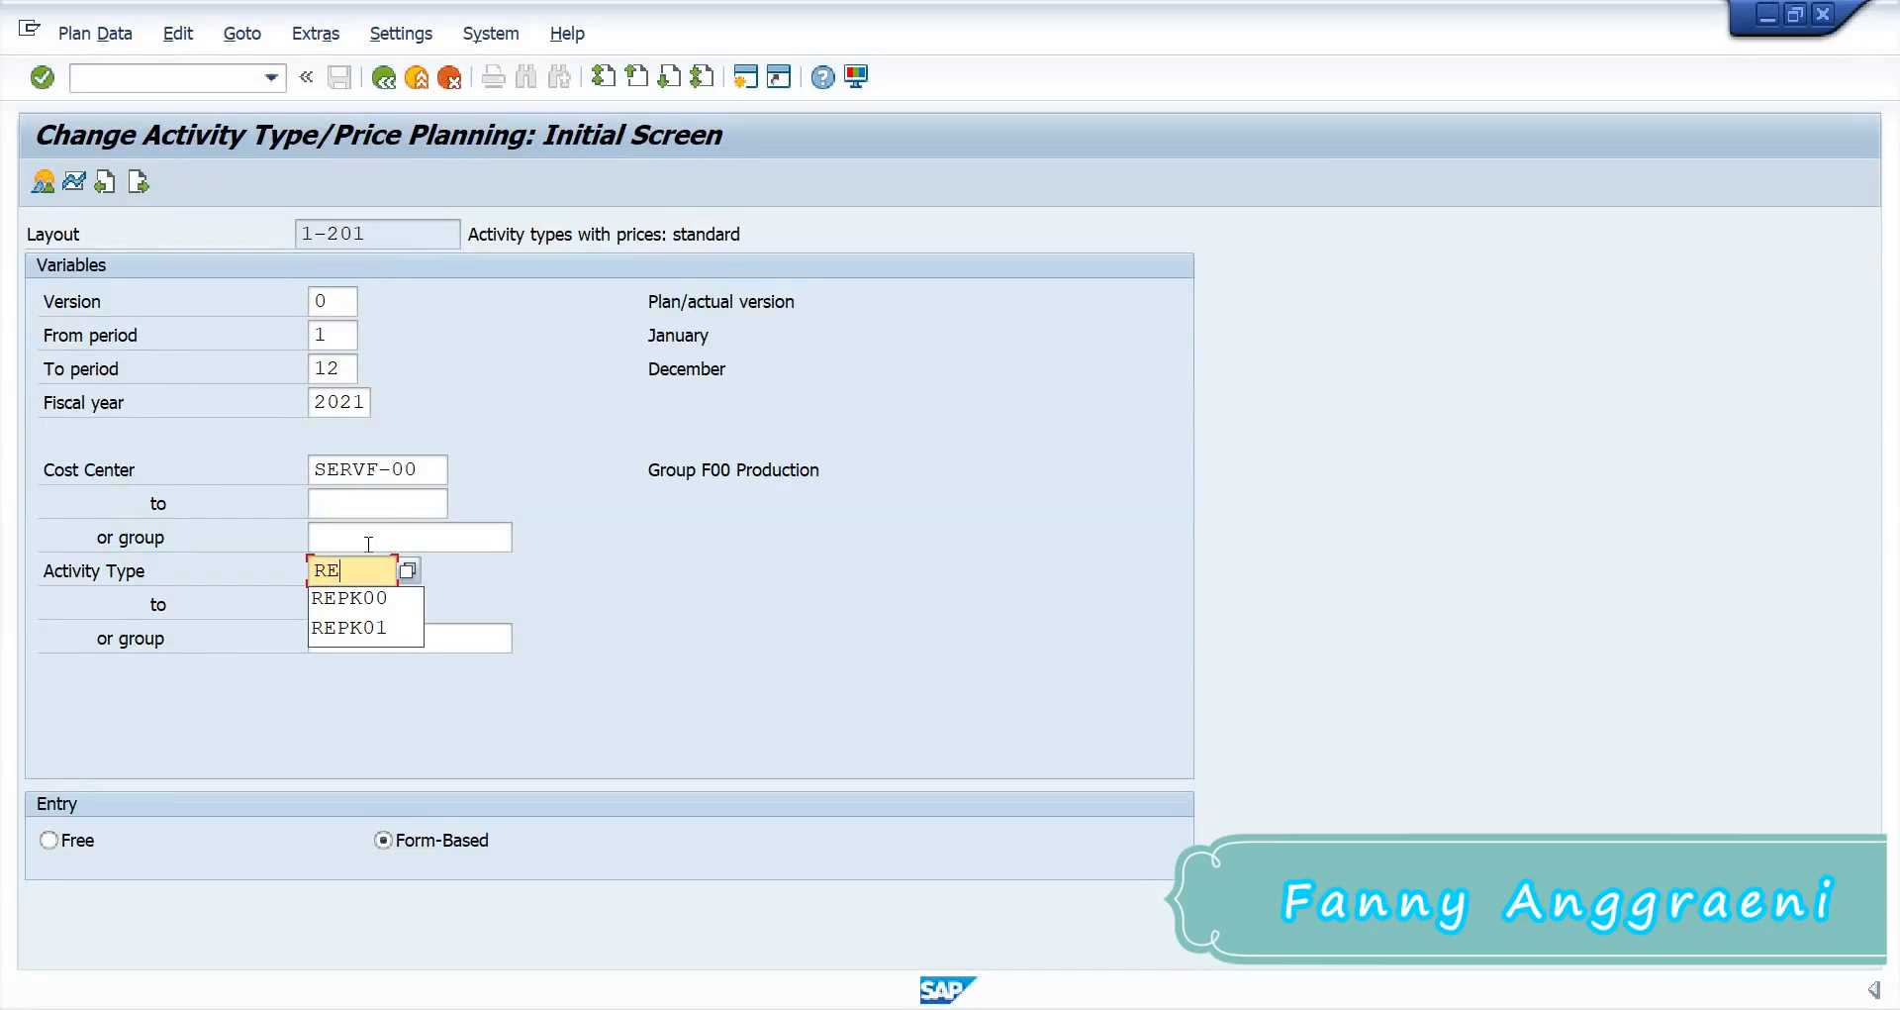
type("PF")
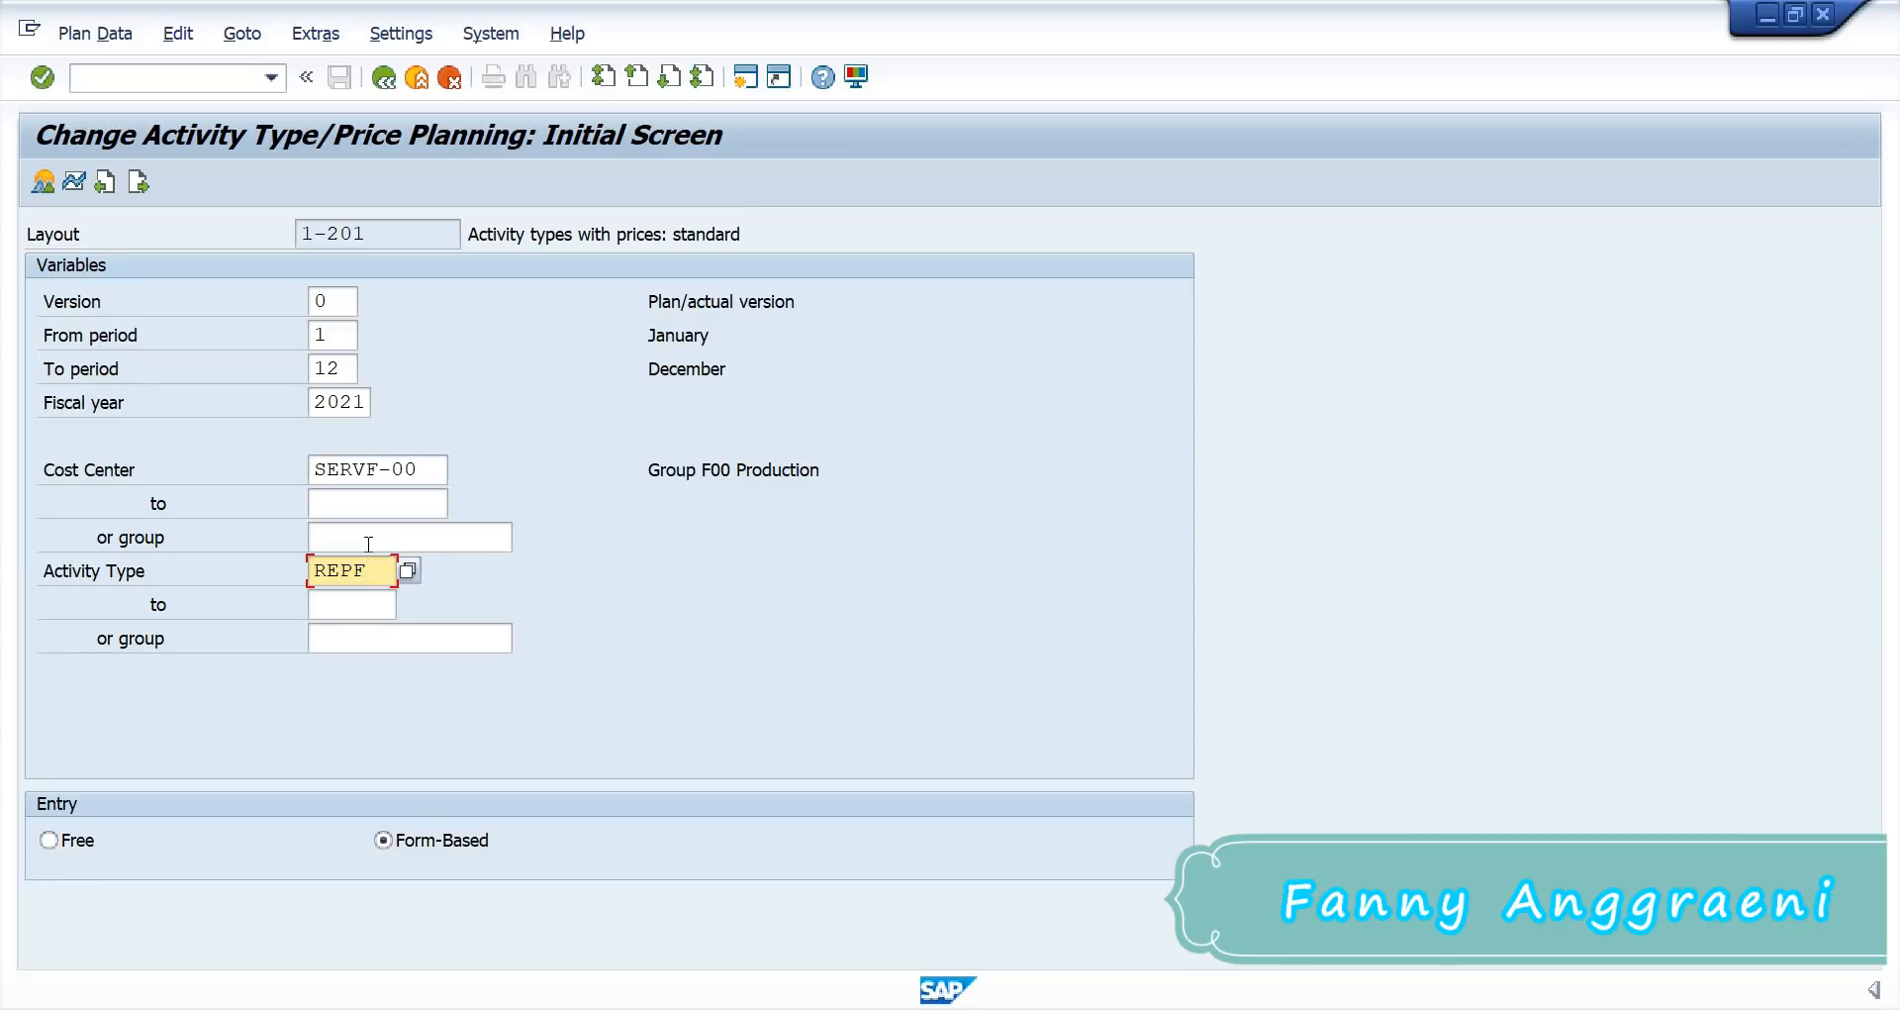
type("00")
key("Return")
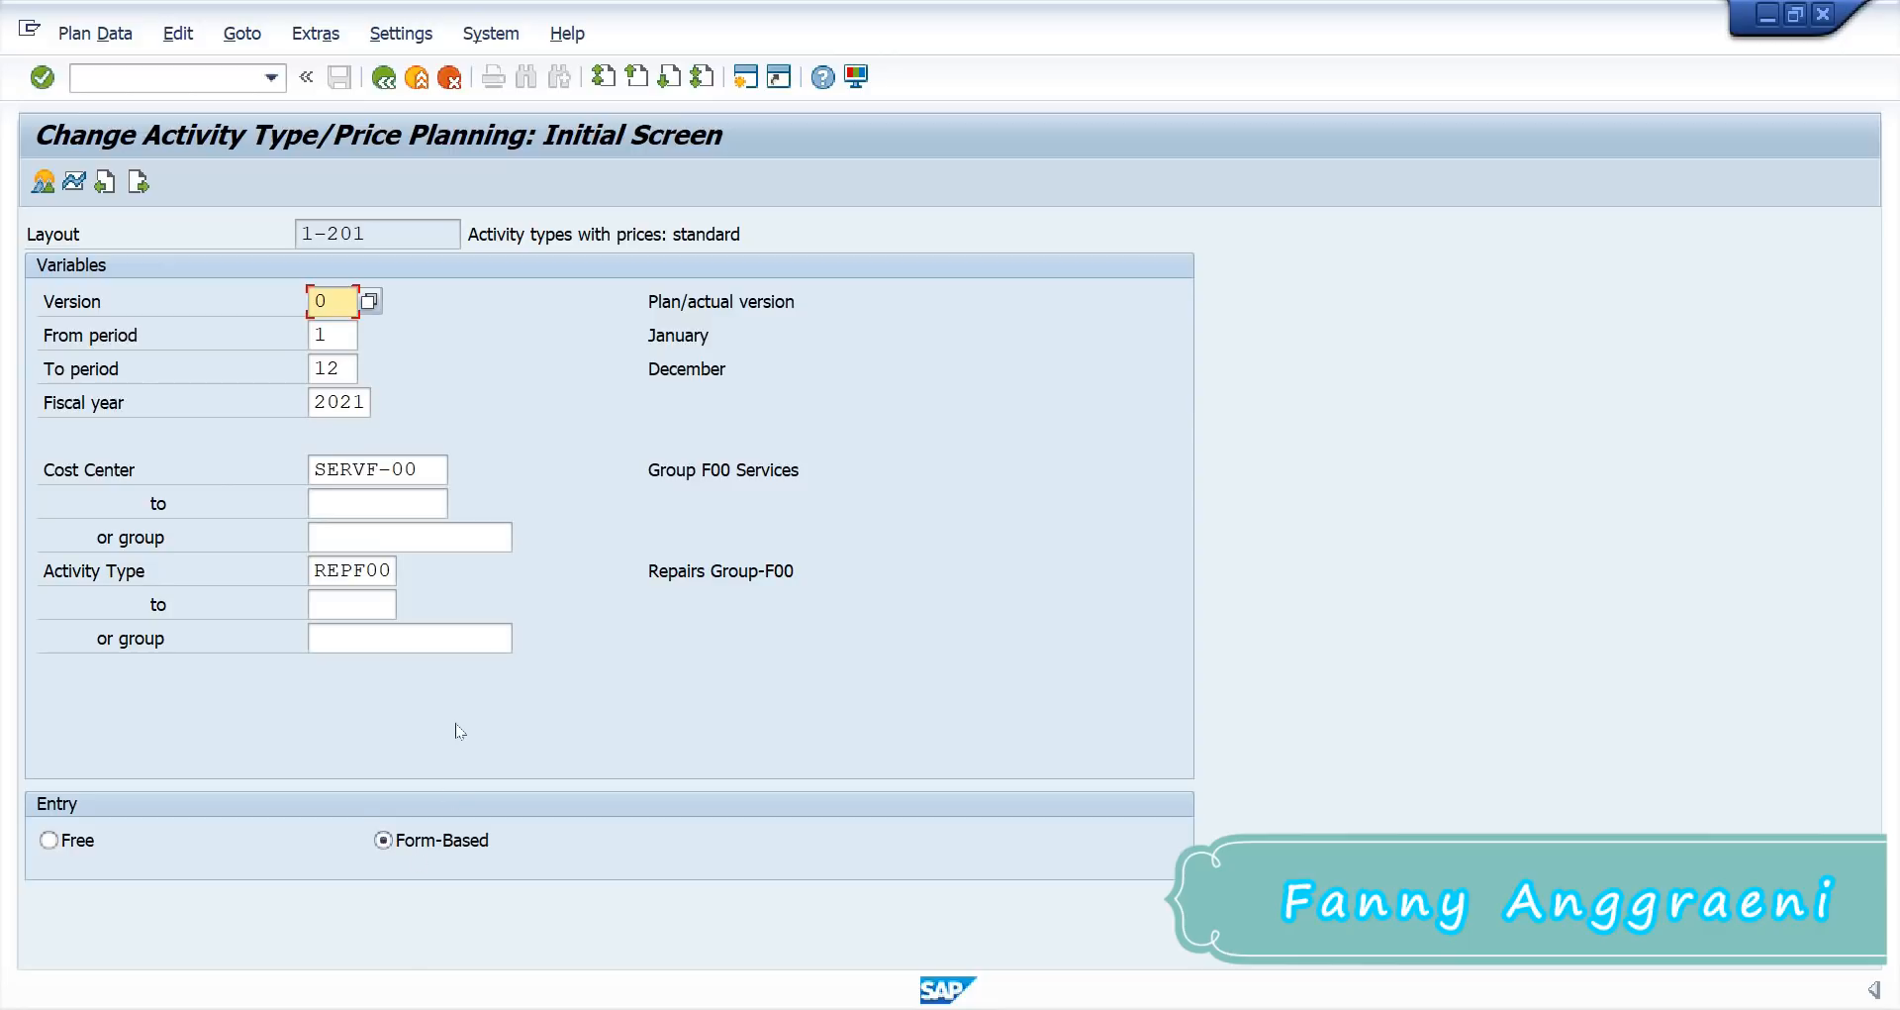
left_click(41, 184)
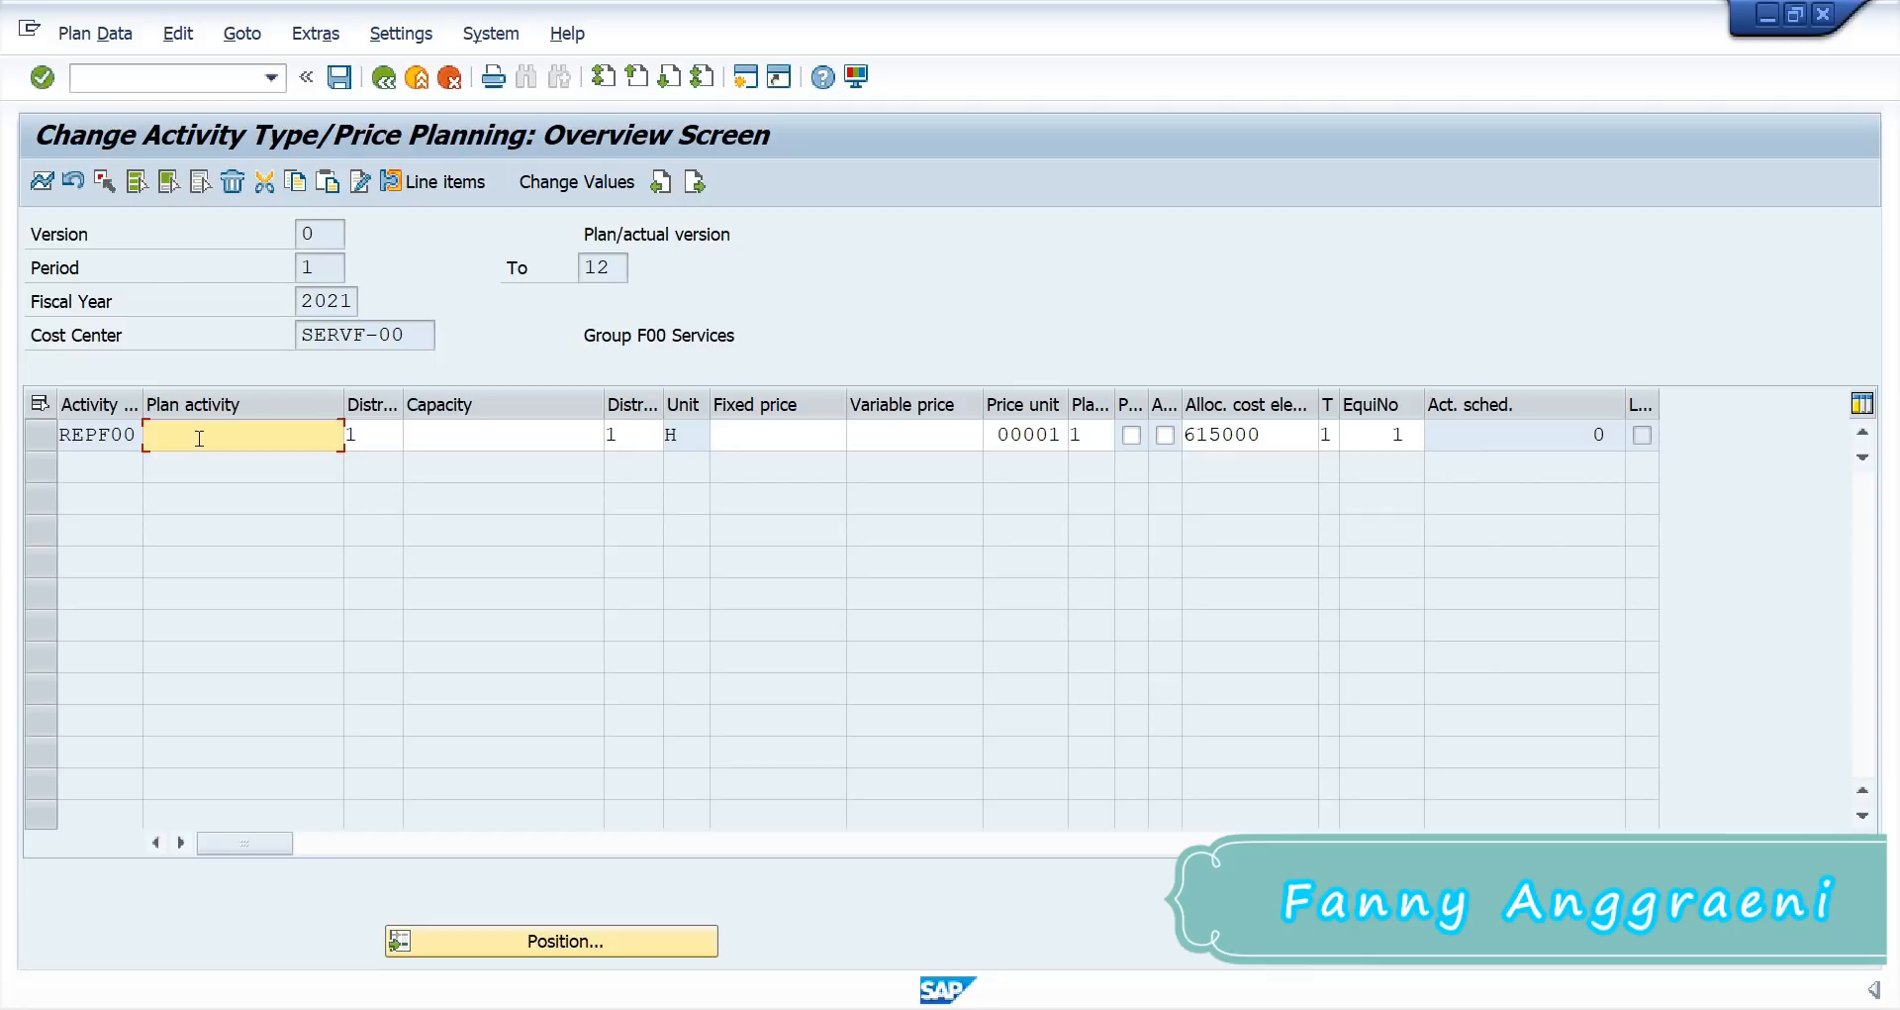
Step: Enter plan activity 1000, fixed price 30 and EquiNo 2 for REPF00
type("1000")
left_click(98, 436)
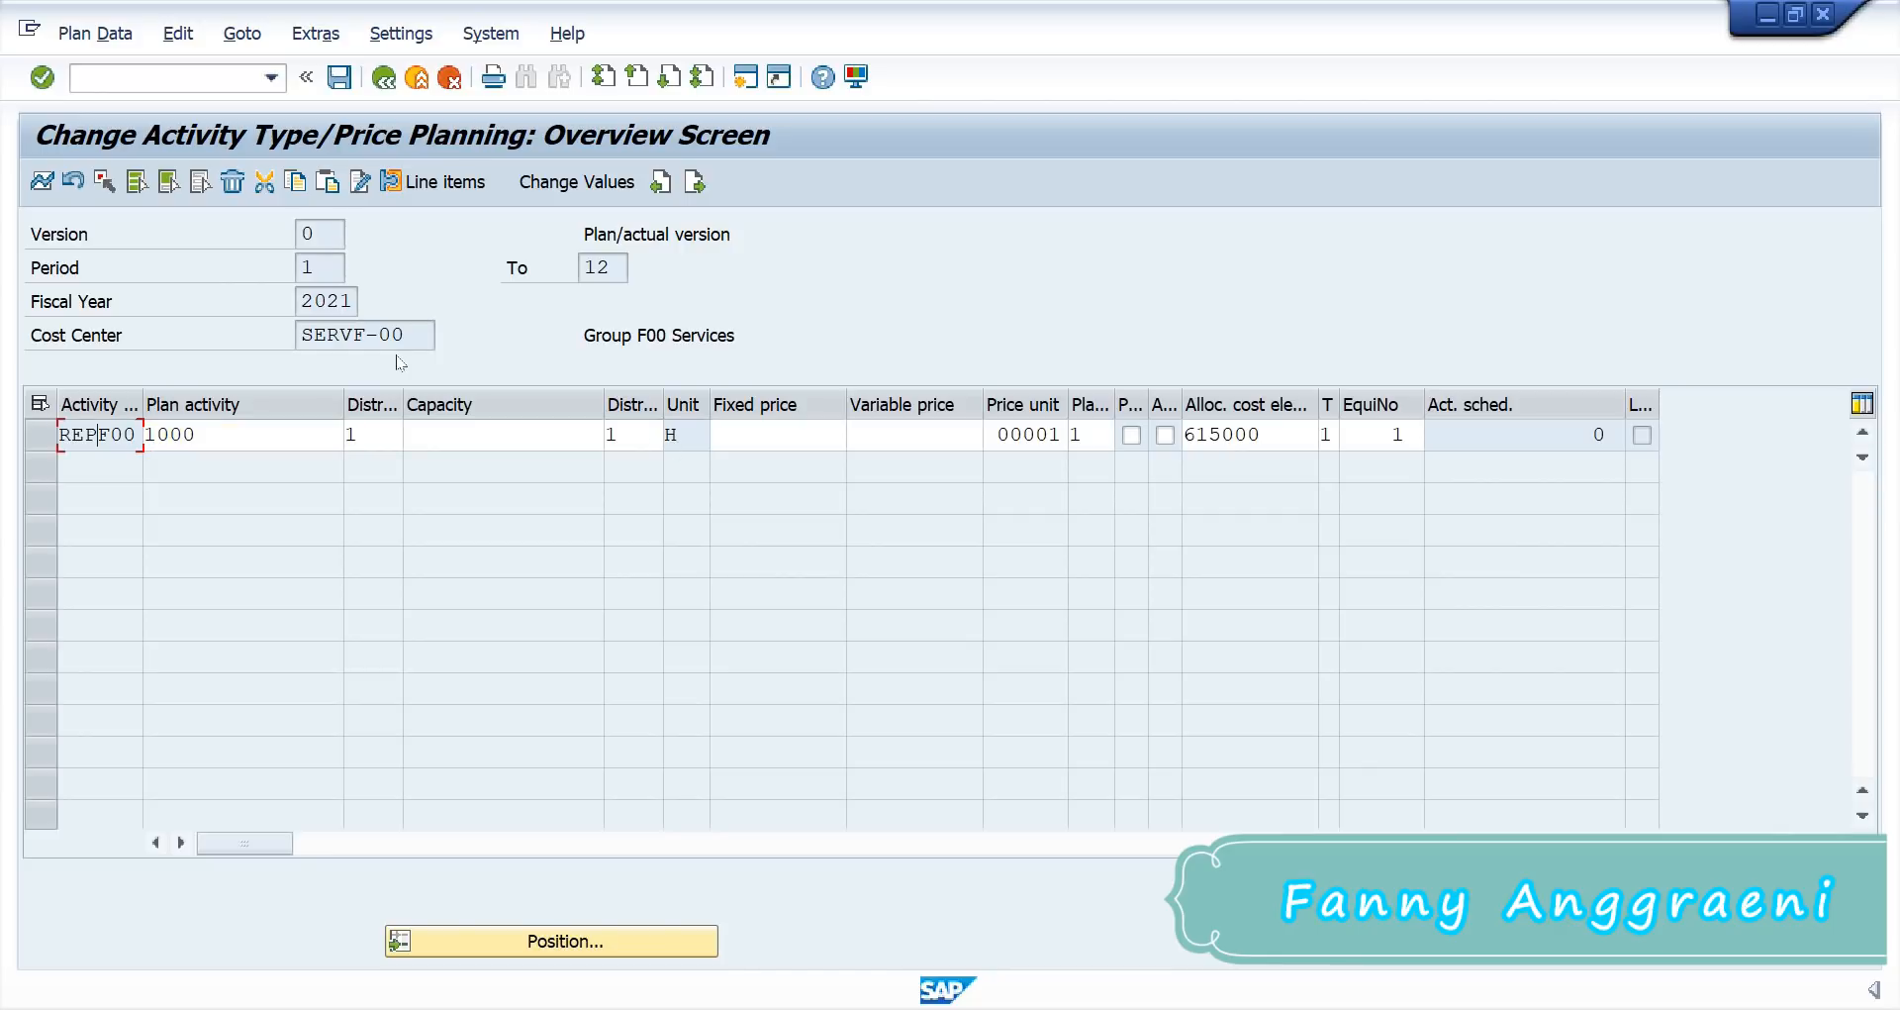
left_click(380, 435)
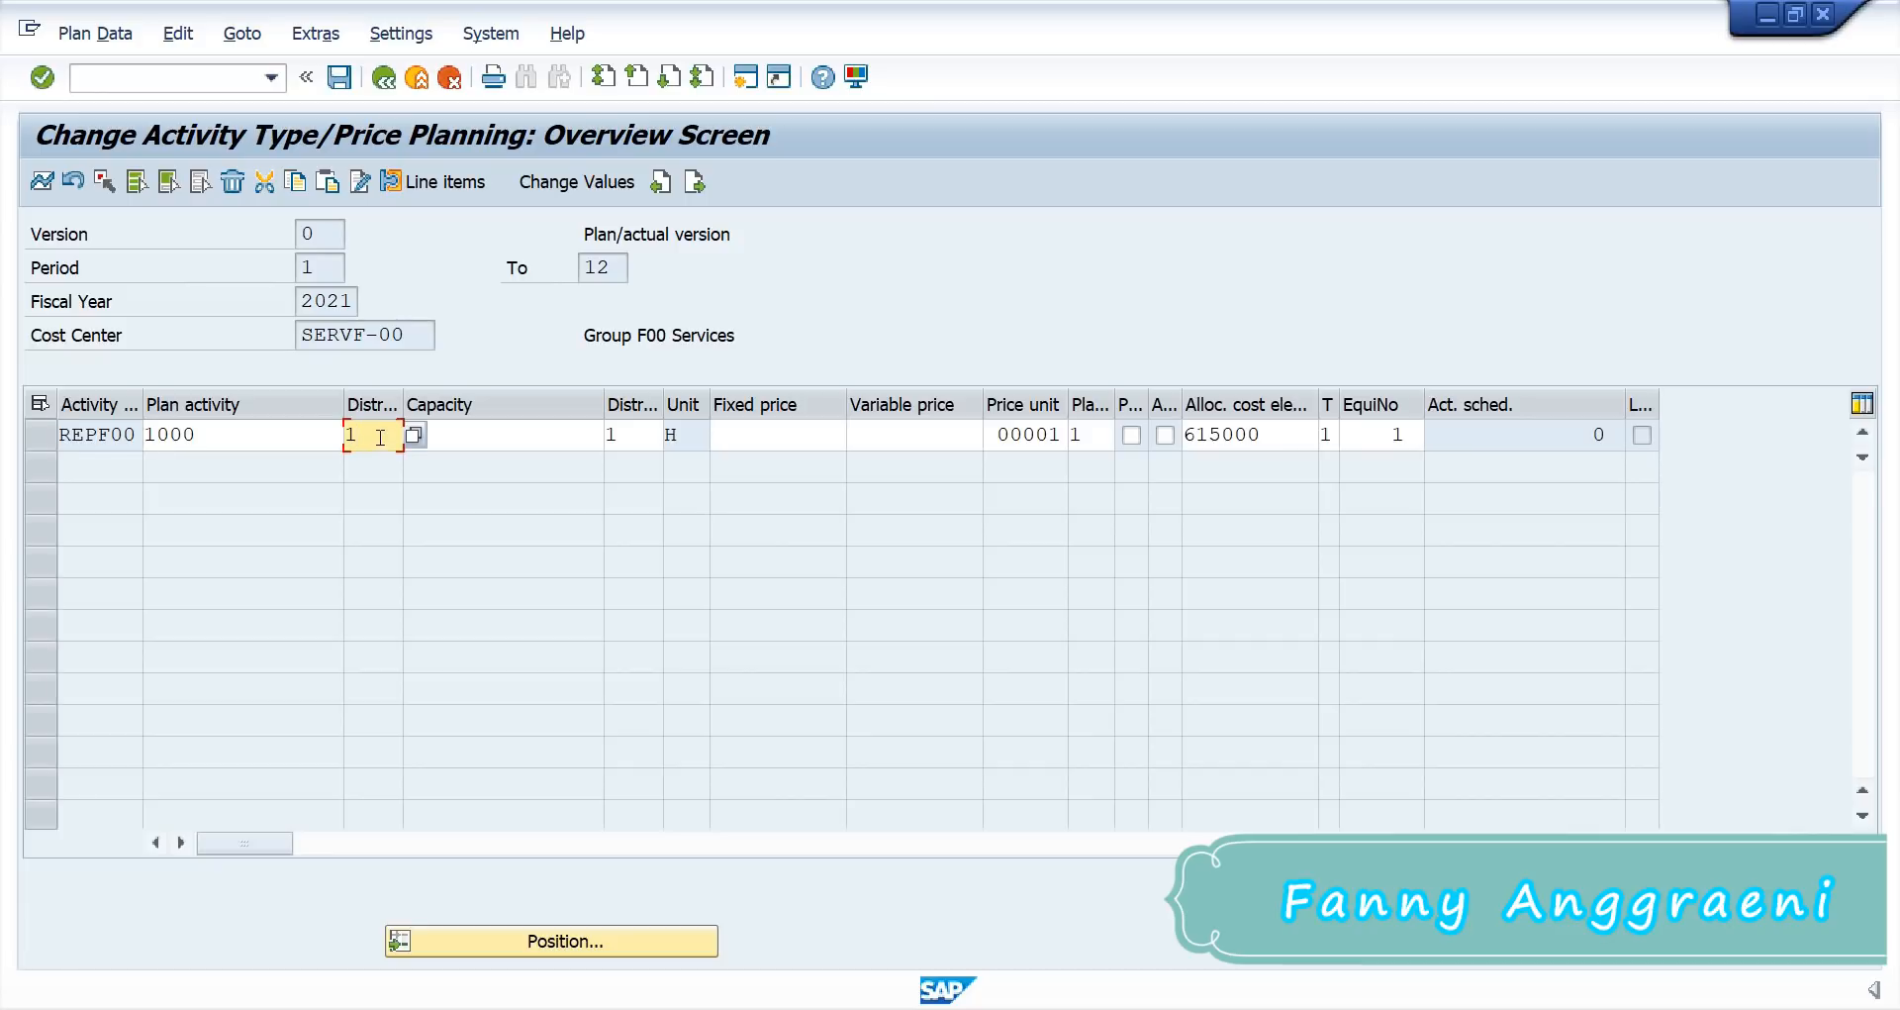
left_click(769, 442)
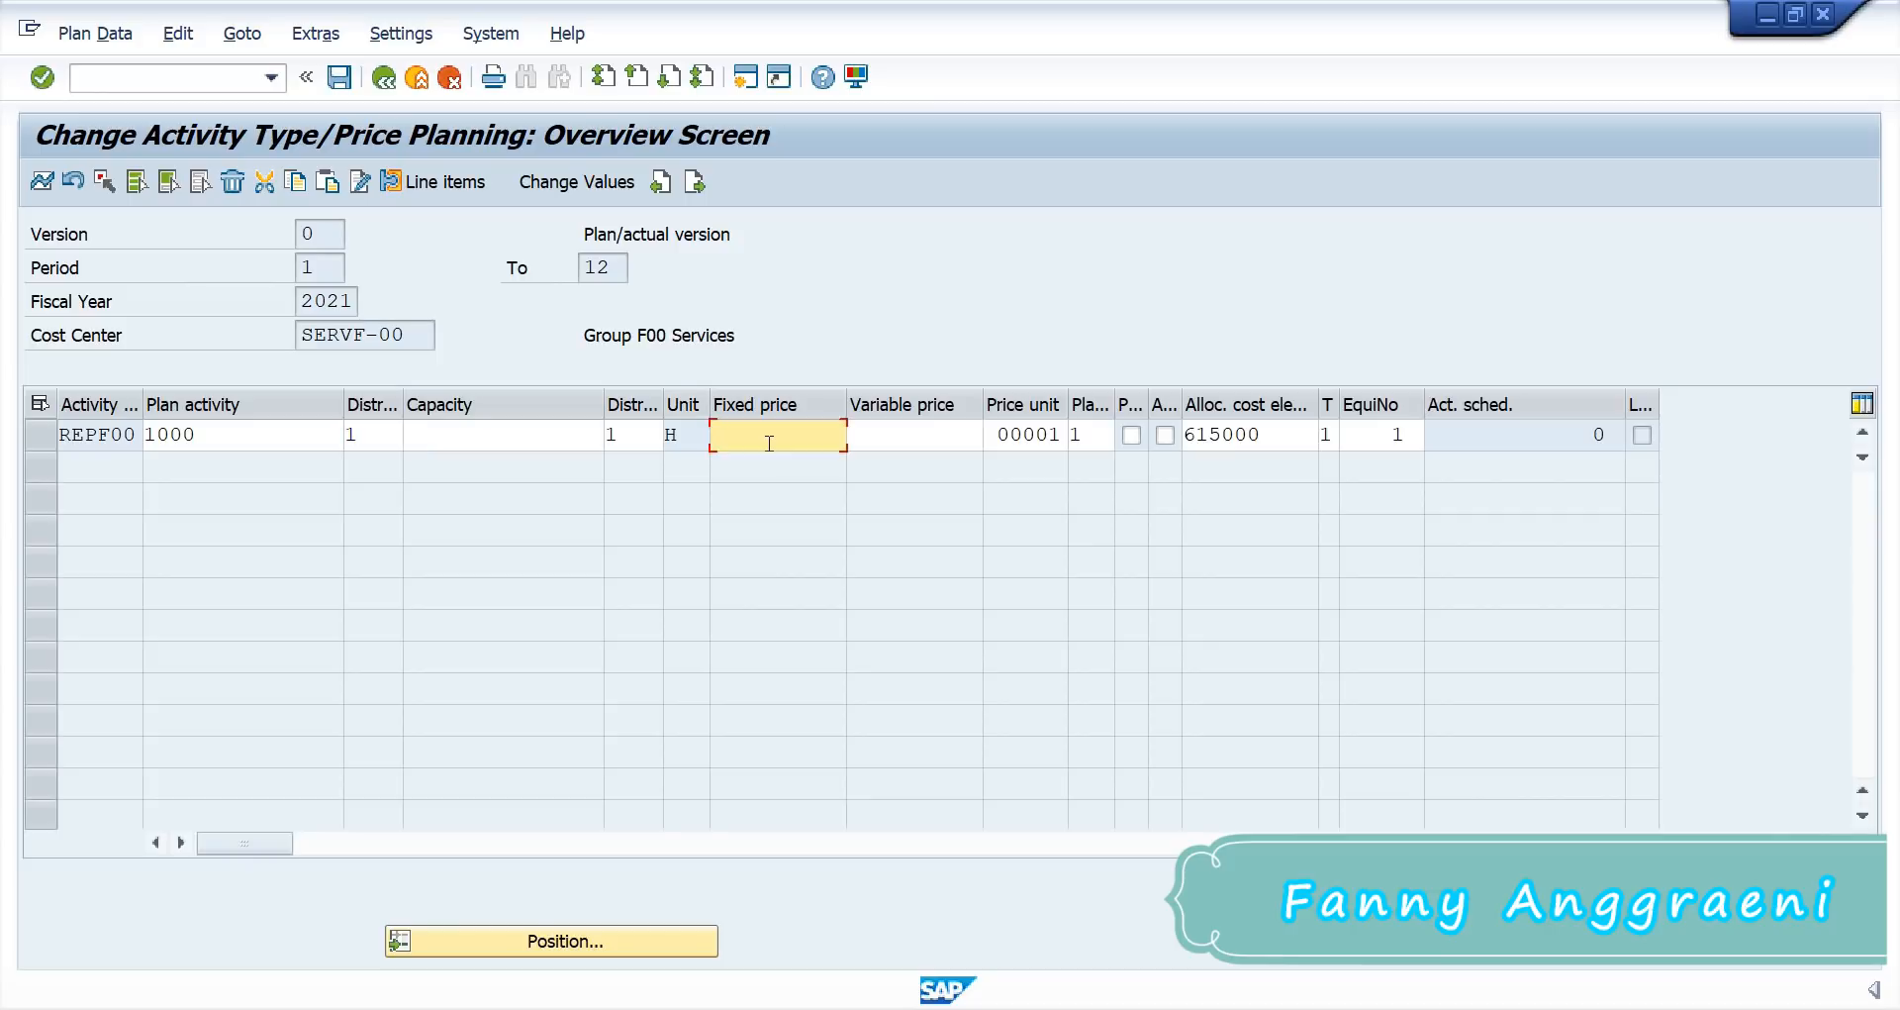
type("3")
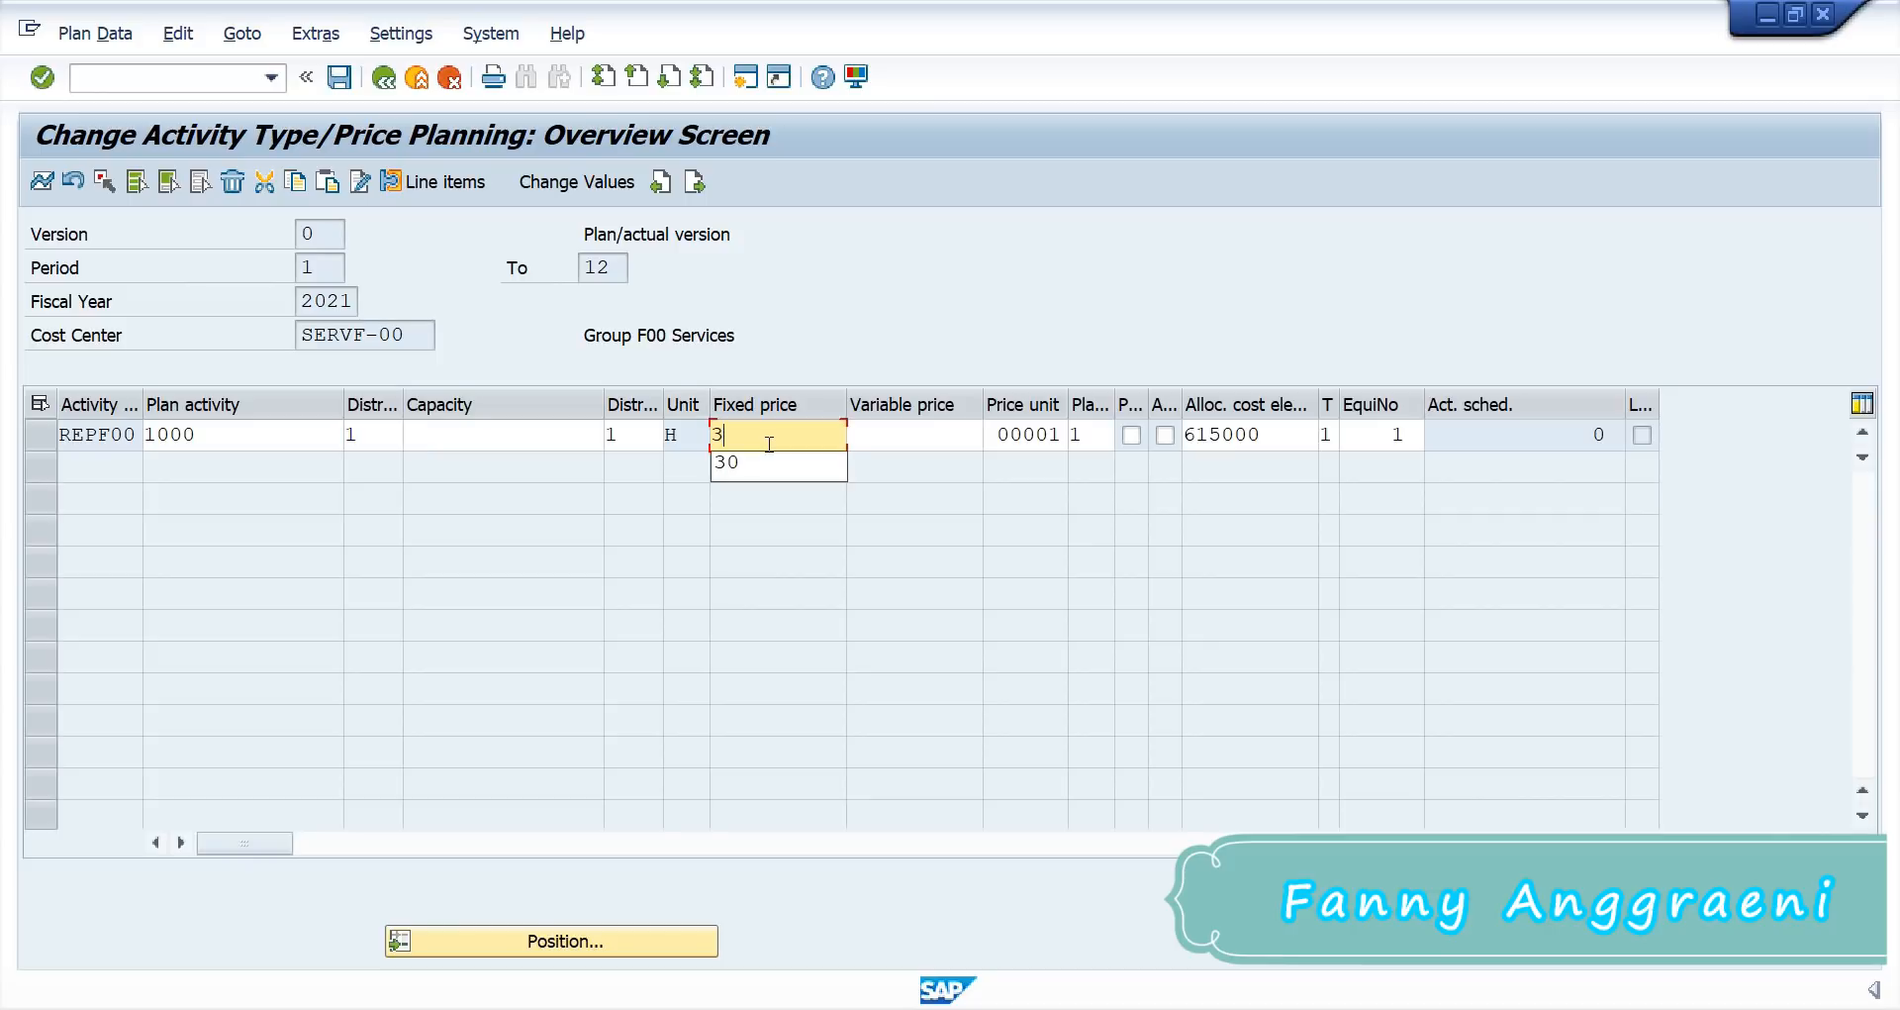
type("0")
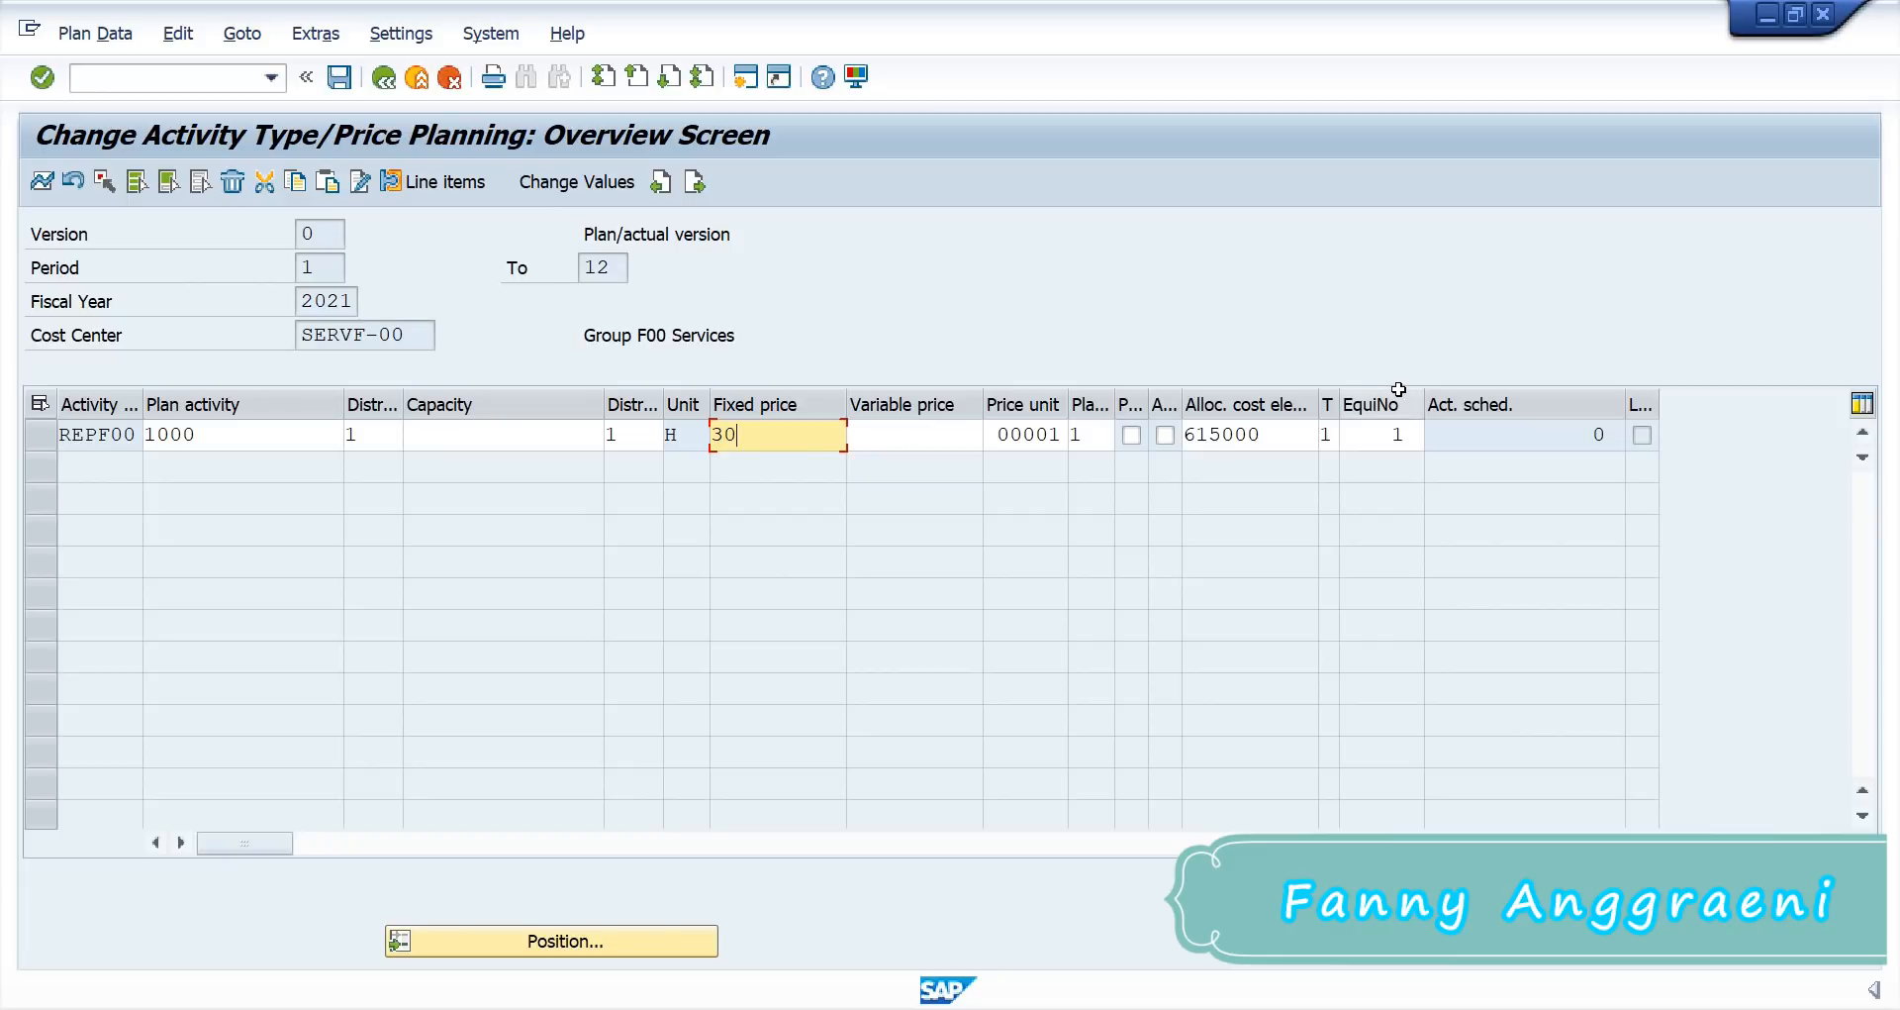
left_click(1399, 396)
left_click_drag(1404, 430, 1360, 443)
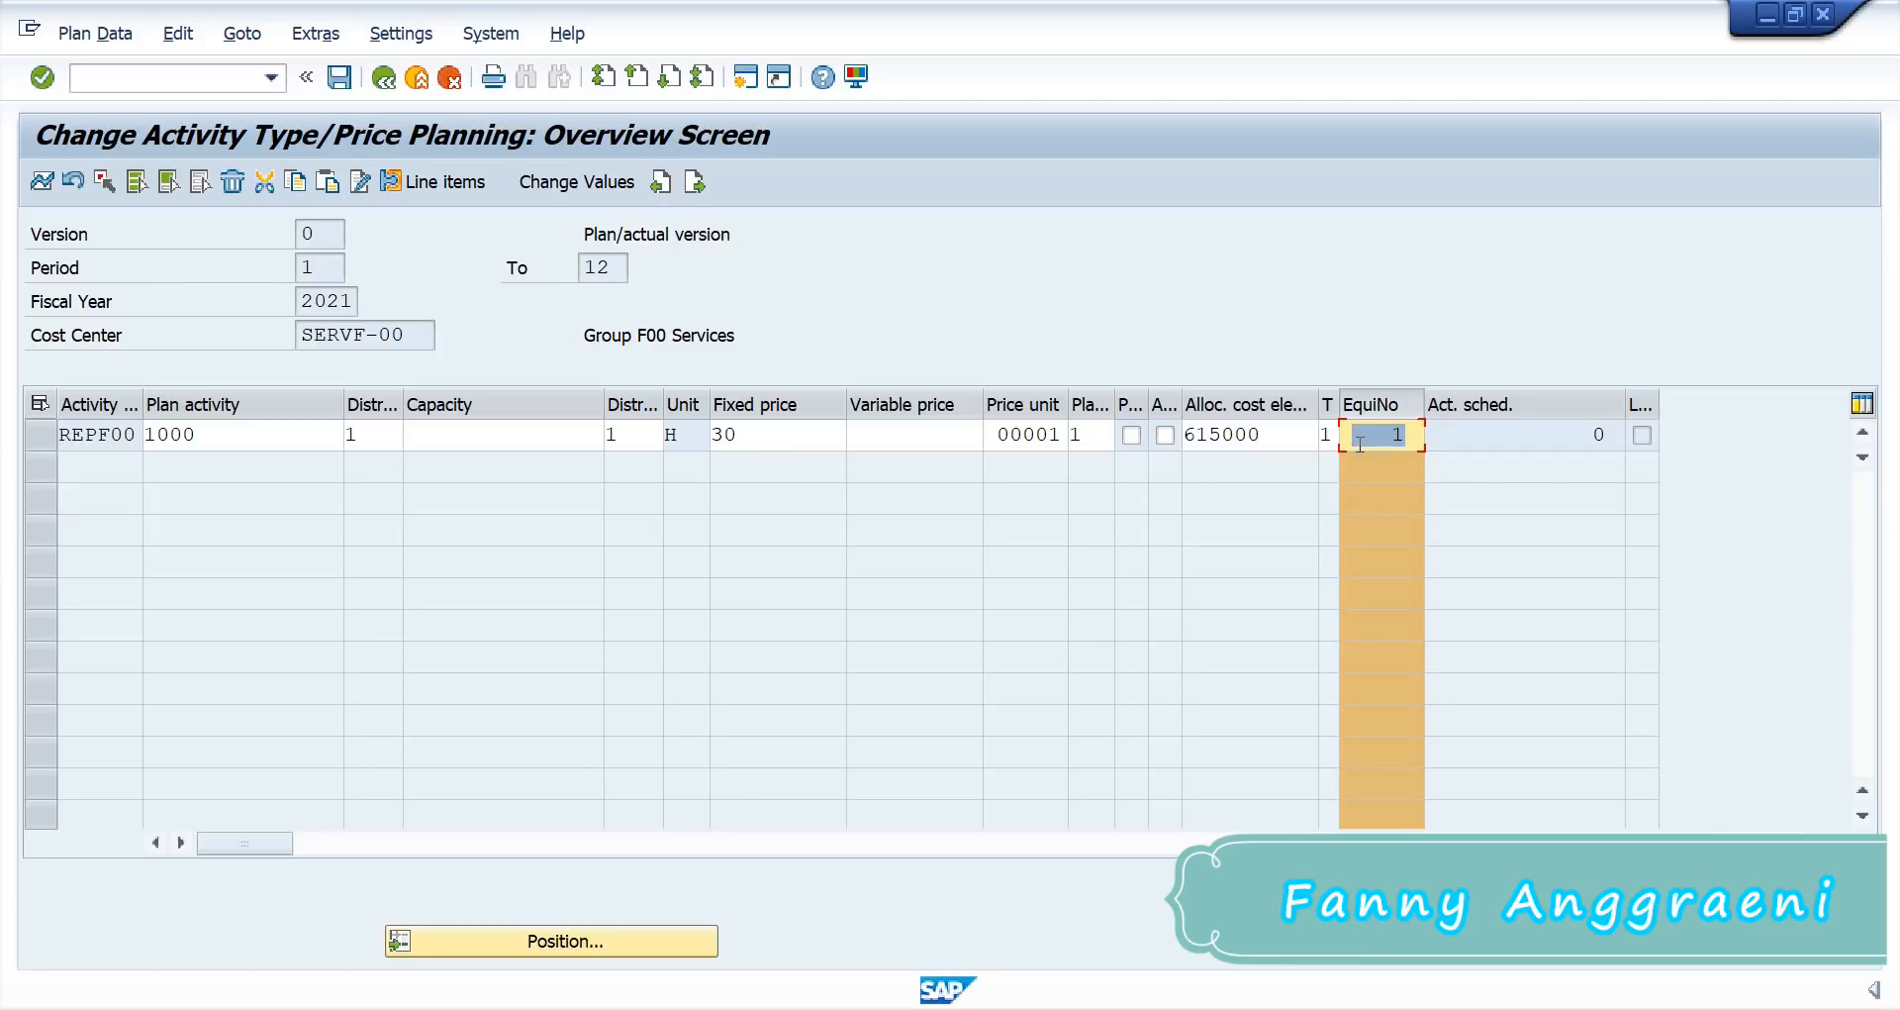
type("2")
key("Return")
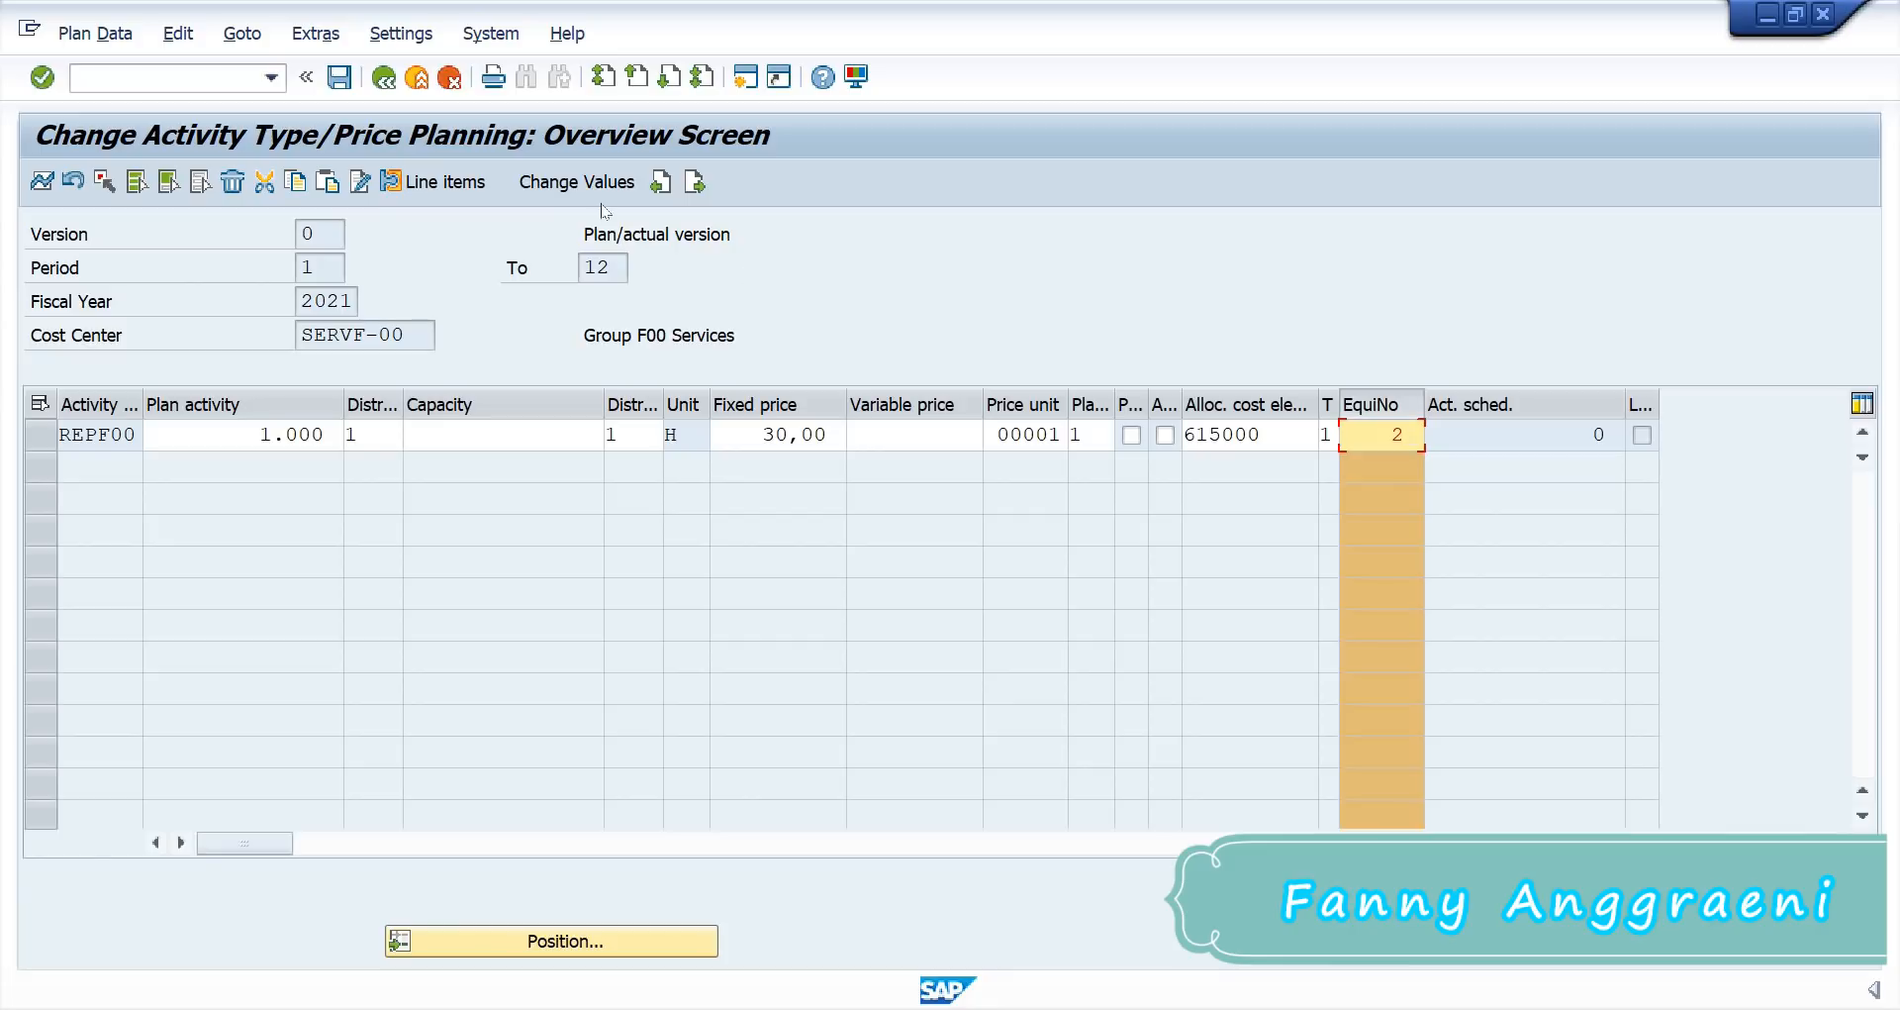
Step: Post the REPF00 price plan and return to the Excel user list
left_click(340, 83)
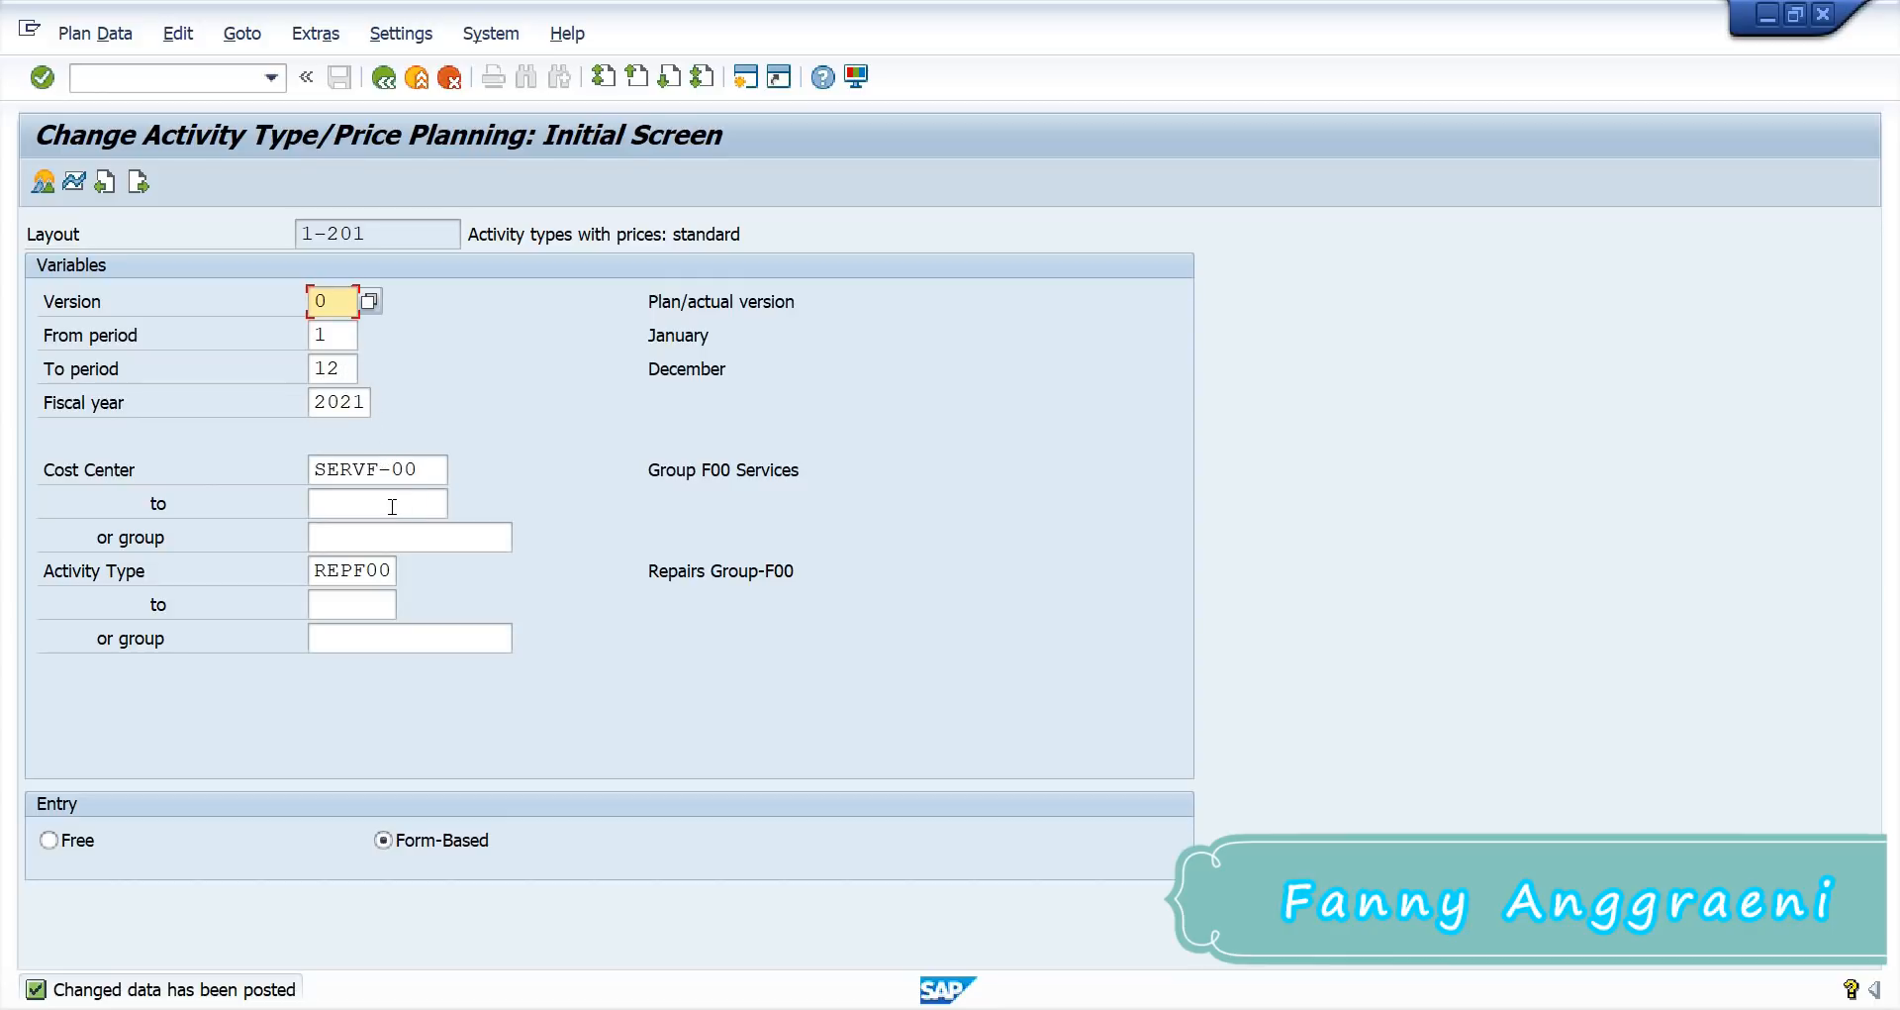
double_click(316, 574)
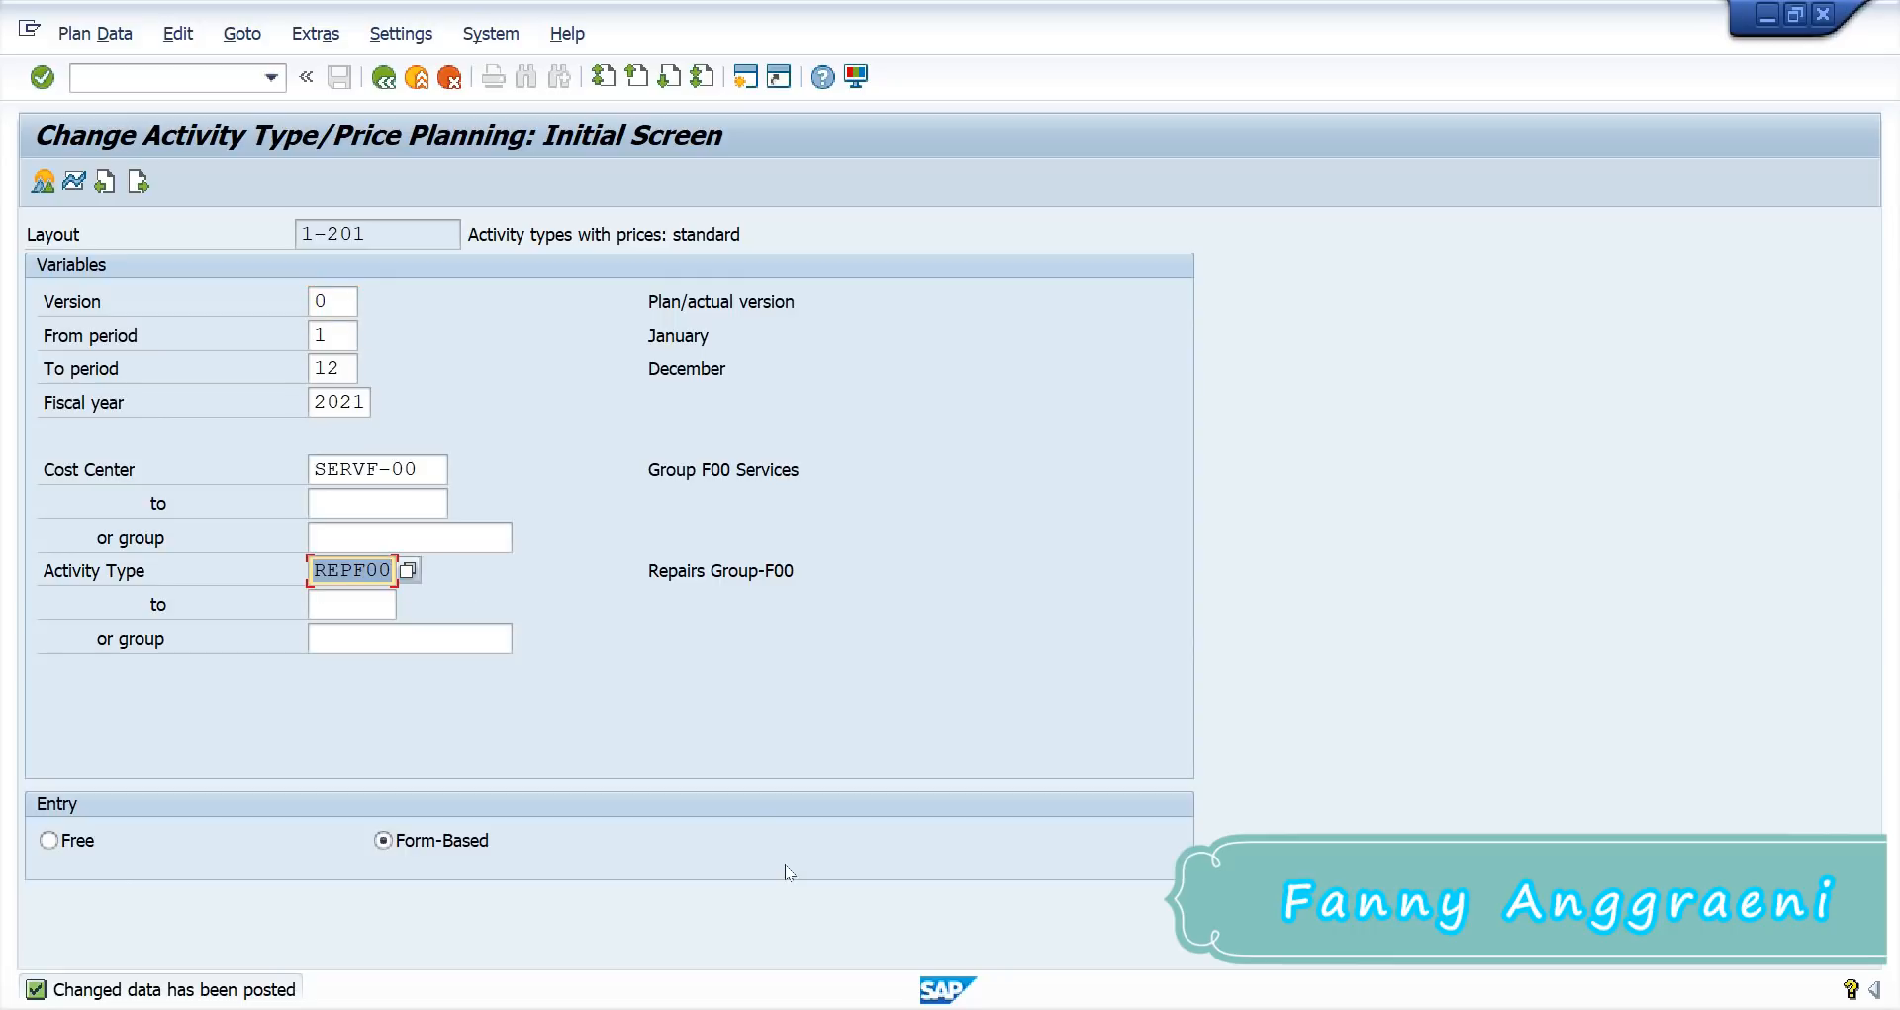
key("alt+Tab")
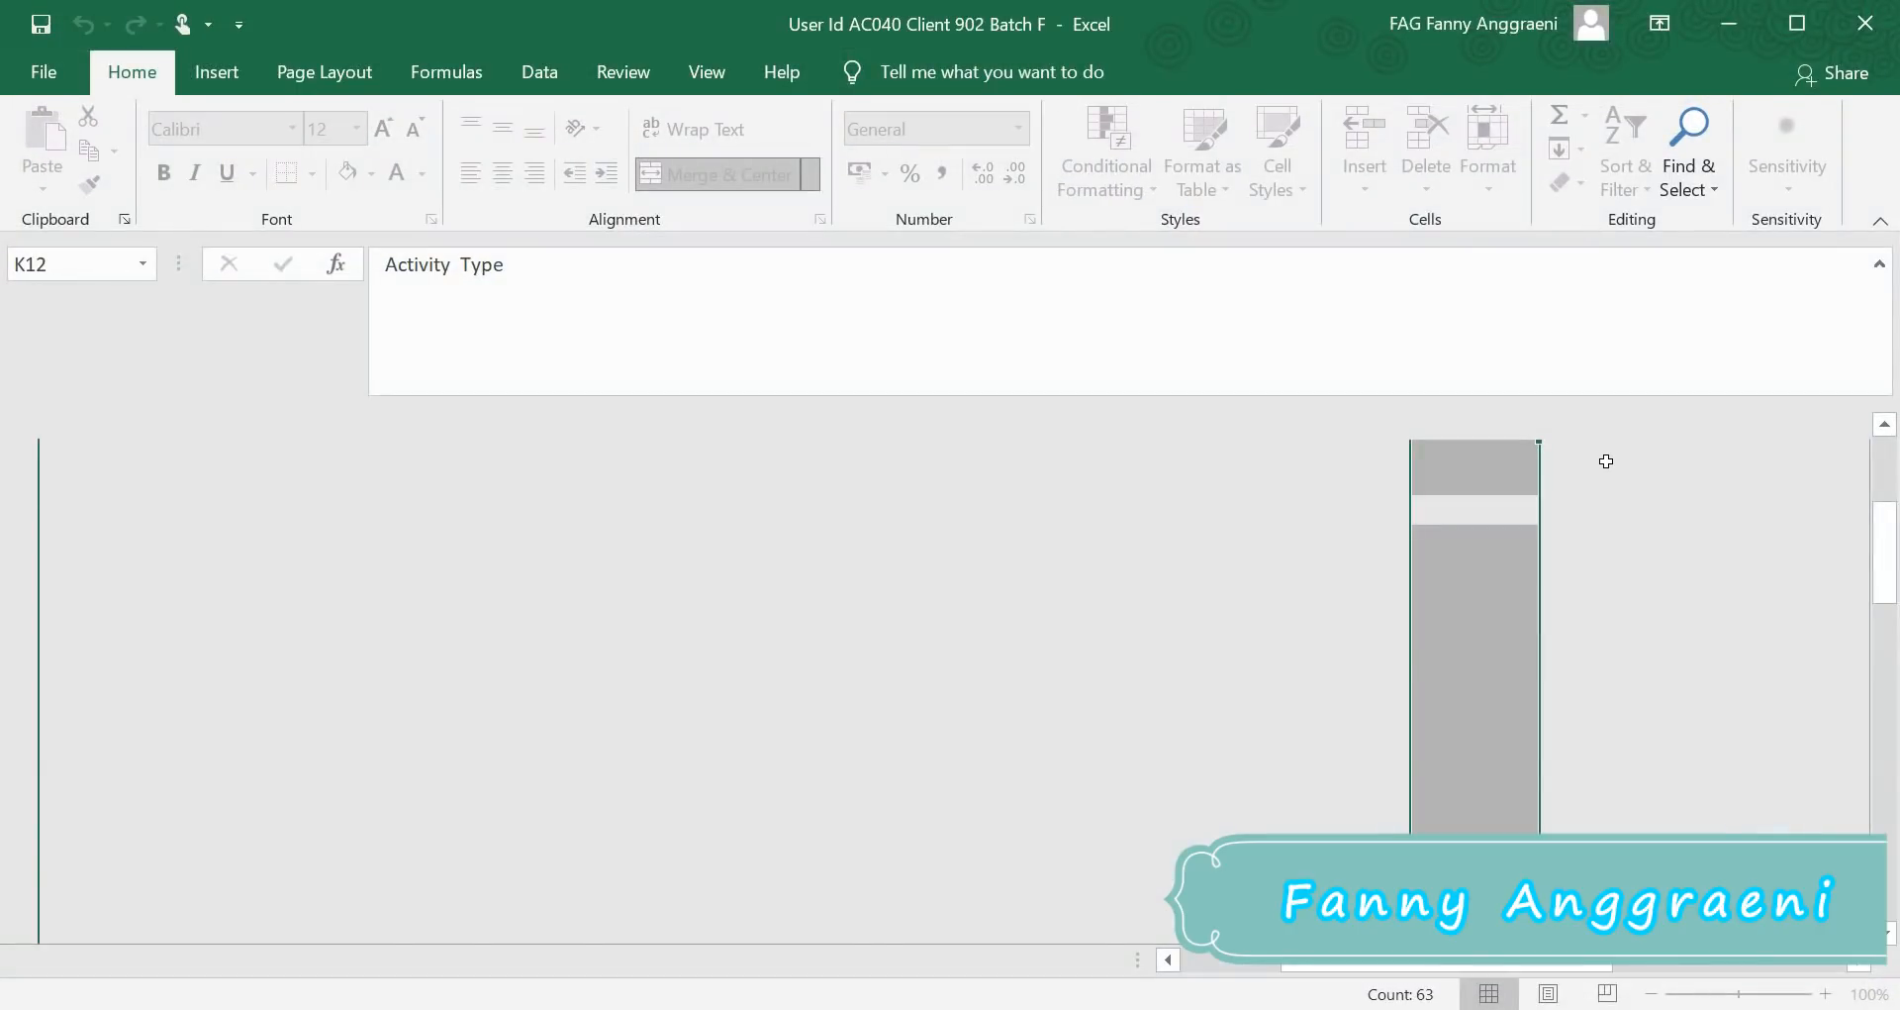
Step: Look up the next activity type CHKF00 in Excel and enter it as the SAP activity type
left_click(1624, 424)
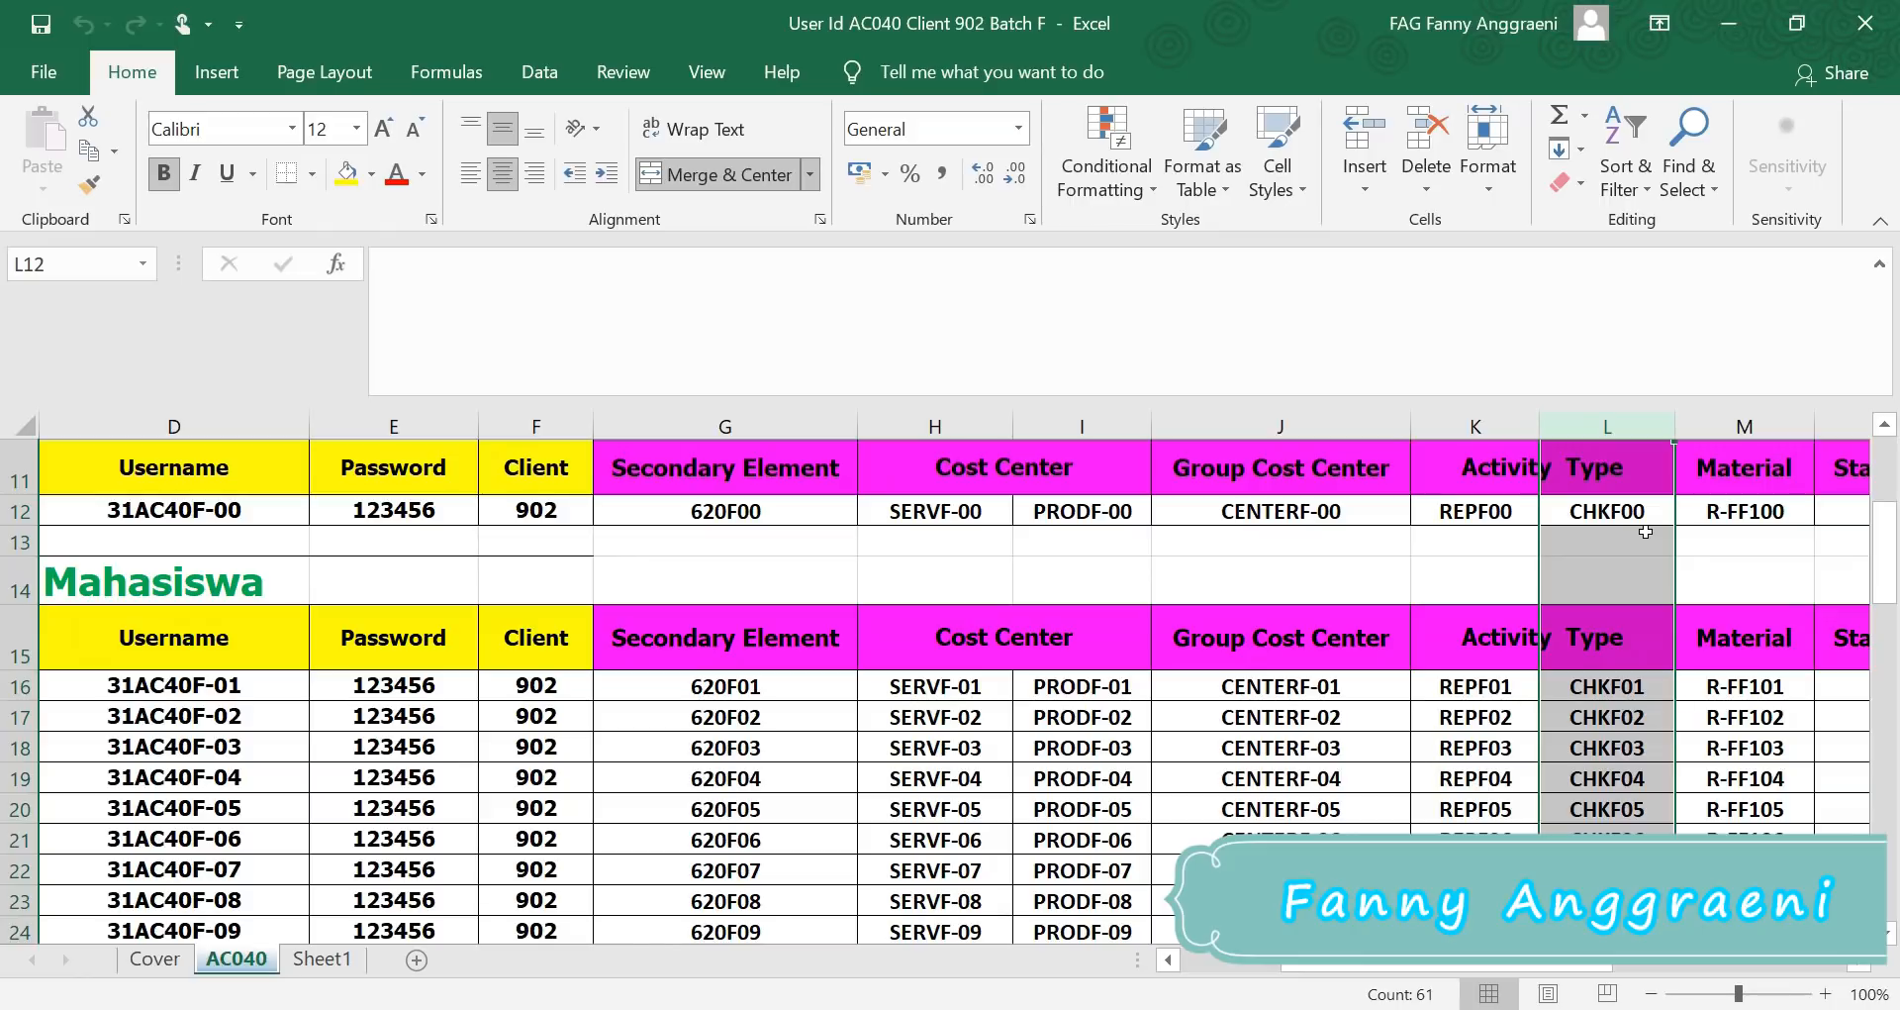
left_click(1730, 30)
type("CH")
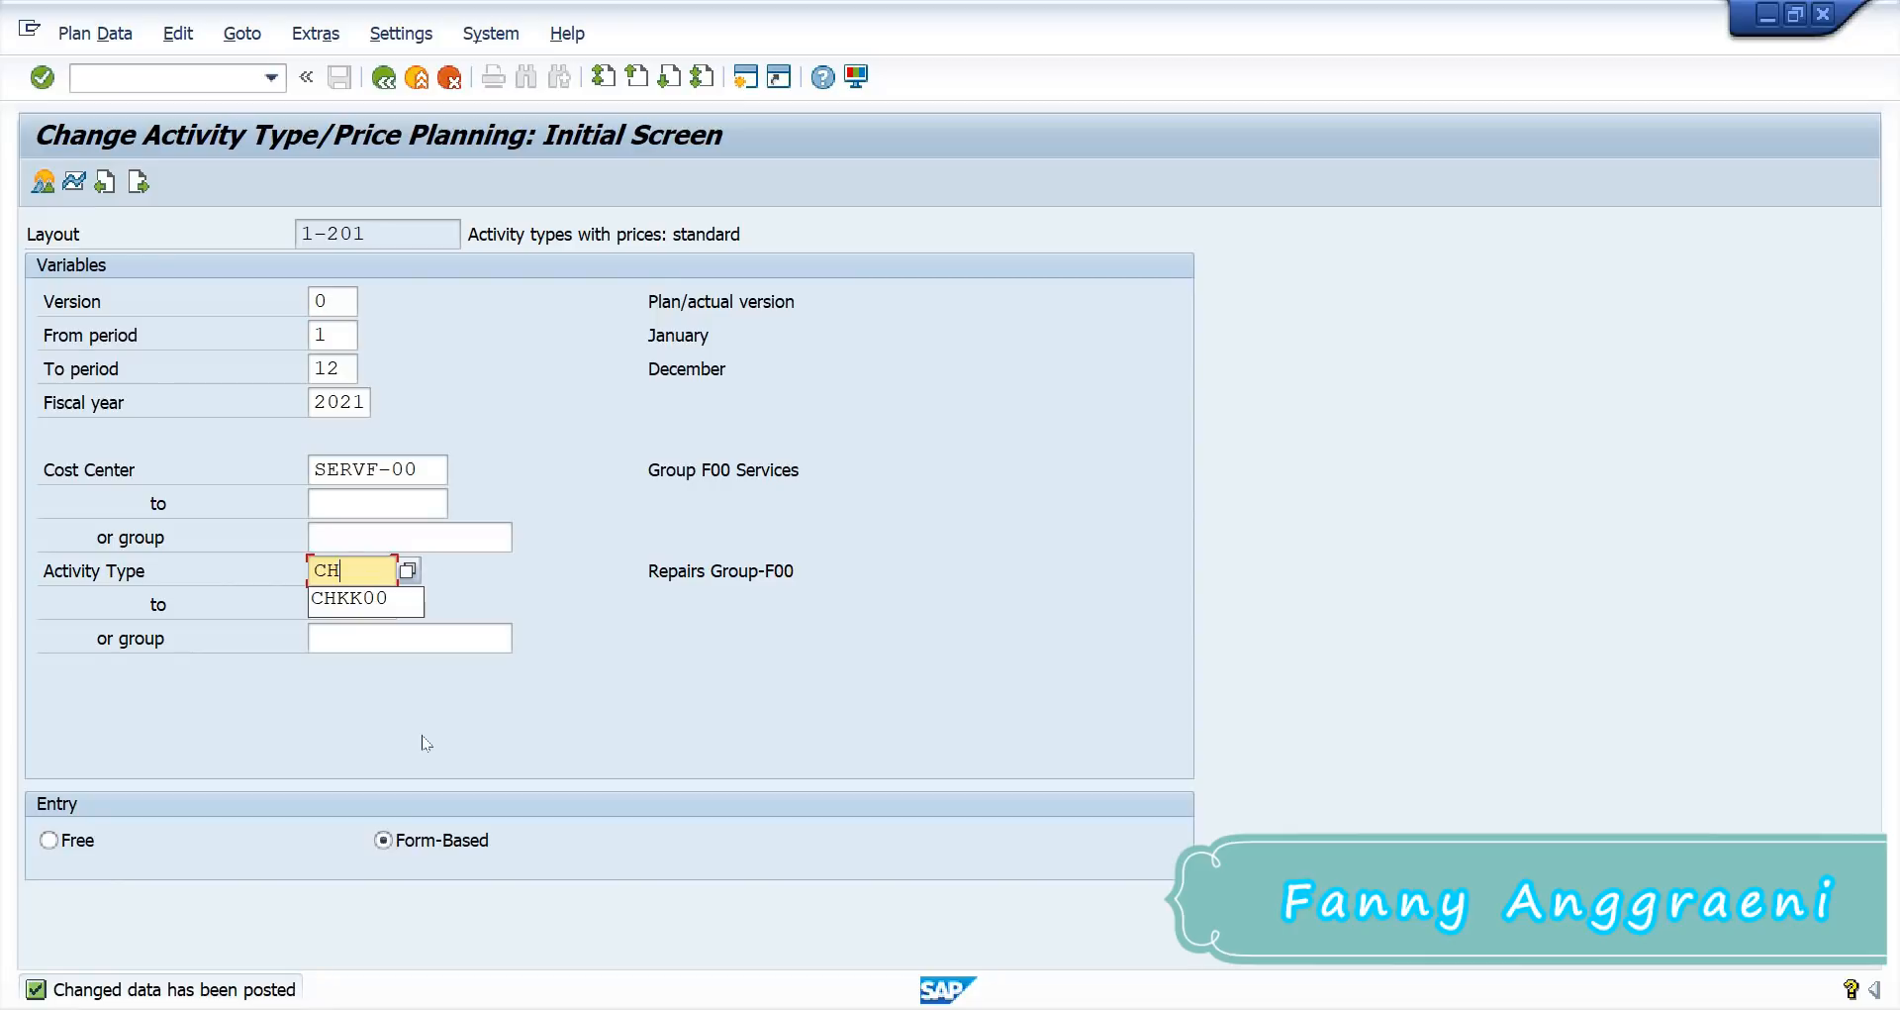
type("KF0")
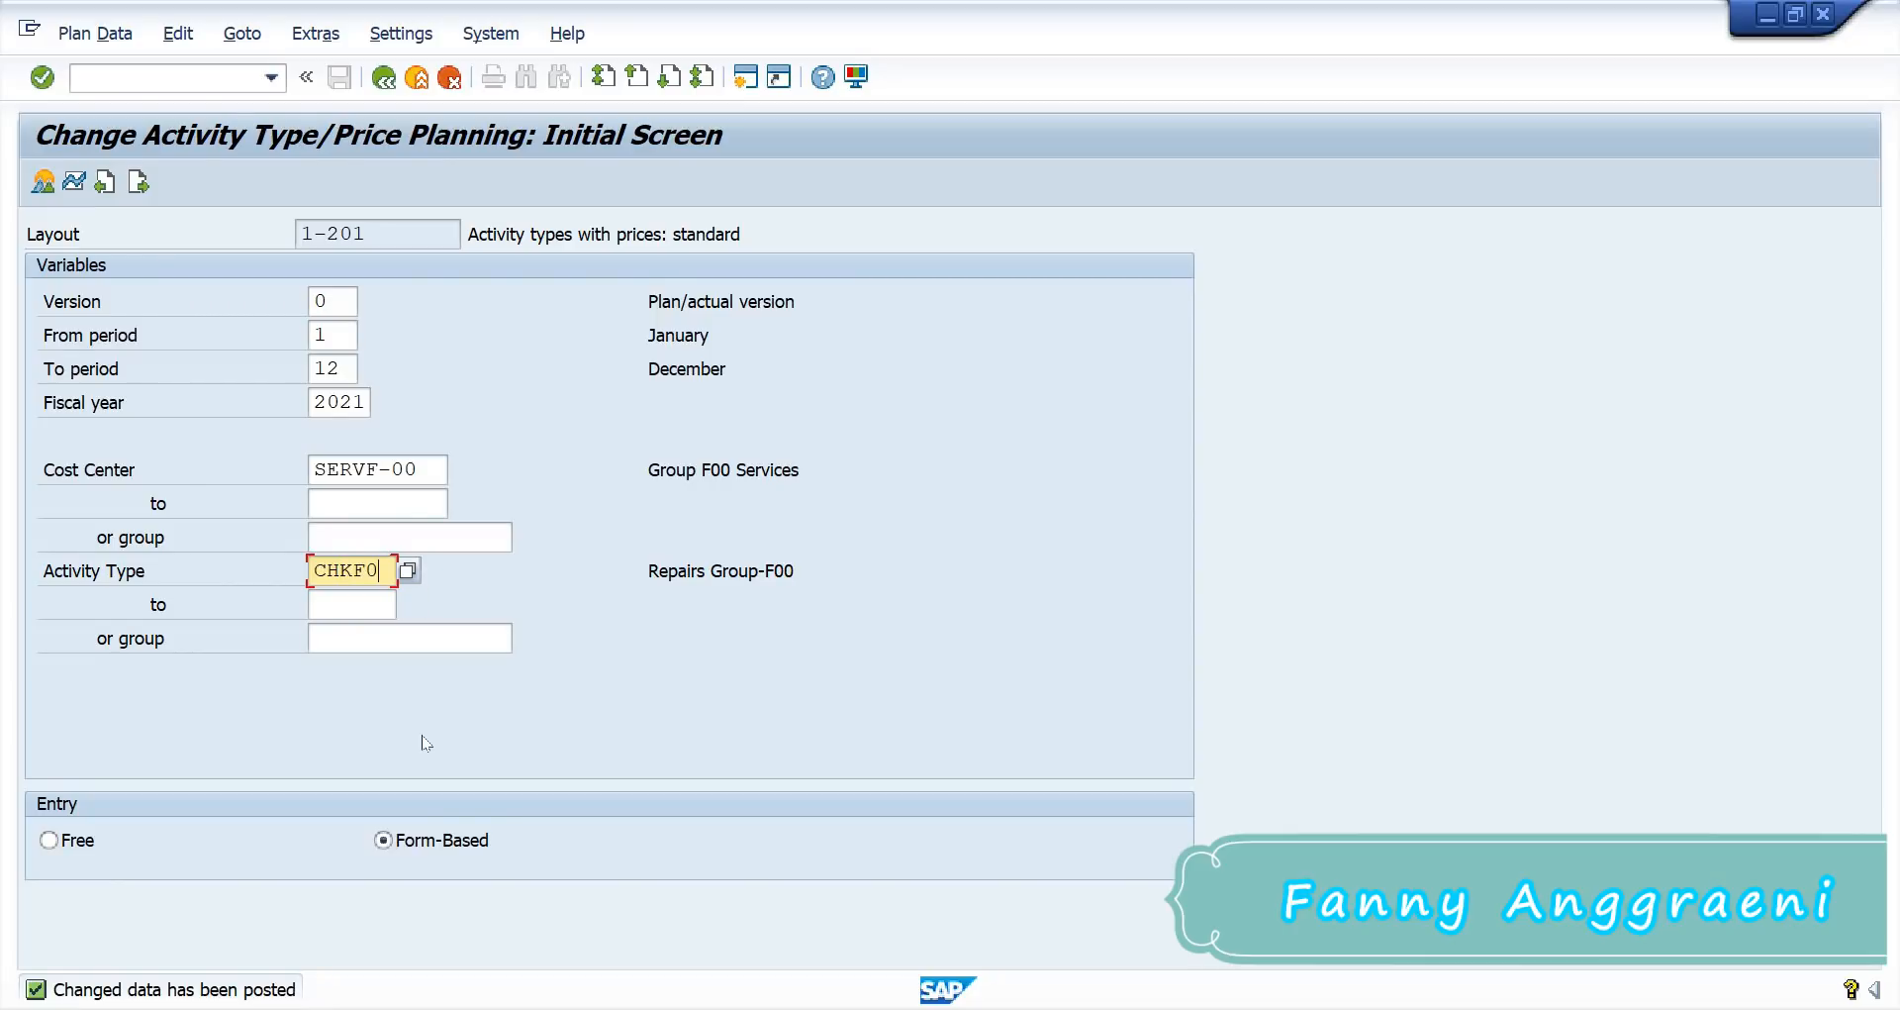
type("0")
Step: Confirm activity type CHKF00 and open its planning overview for SERVF-00
key("Return")
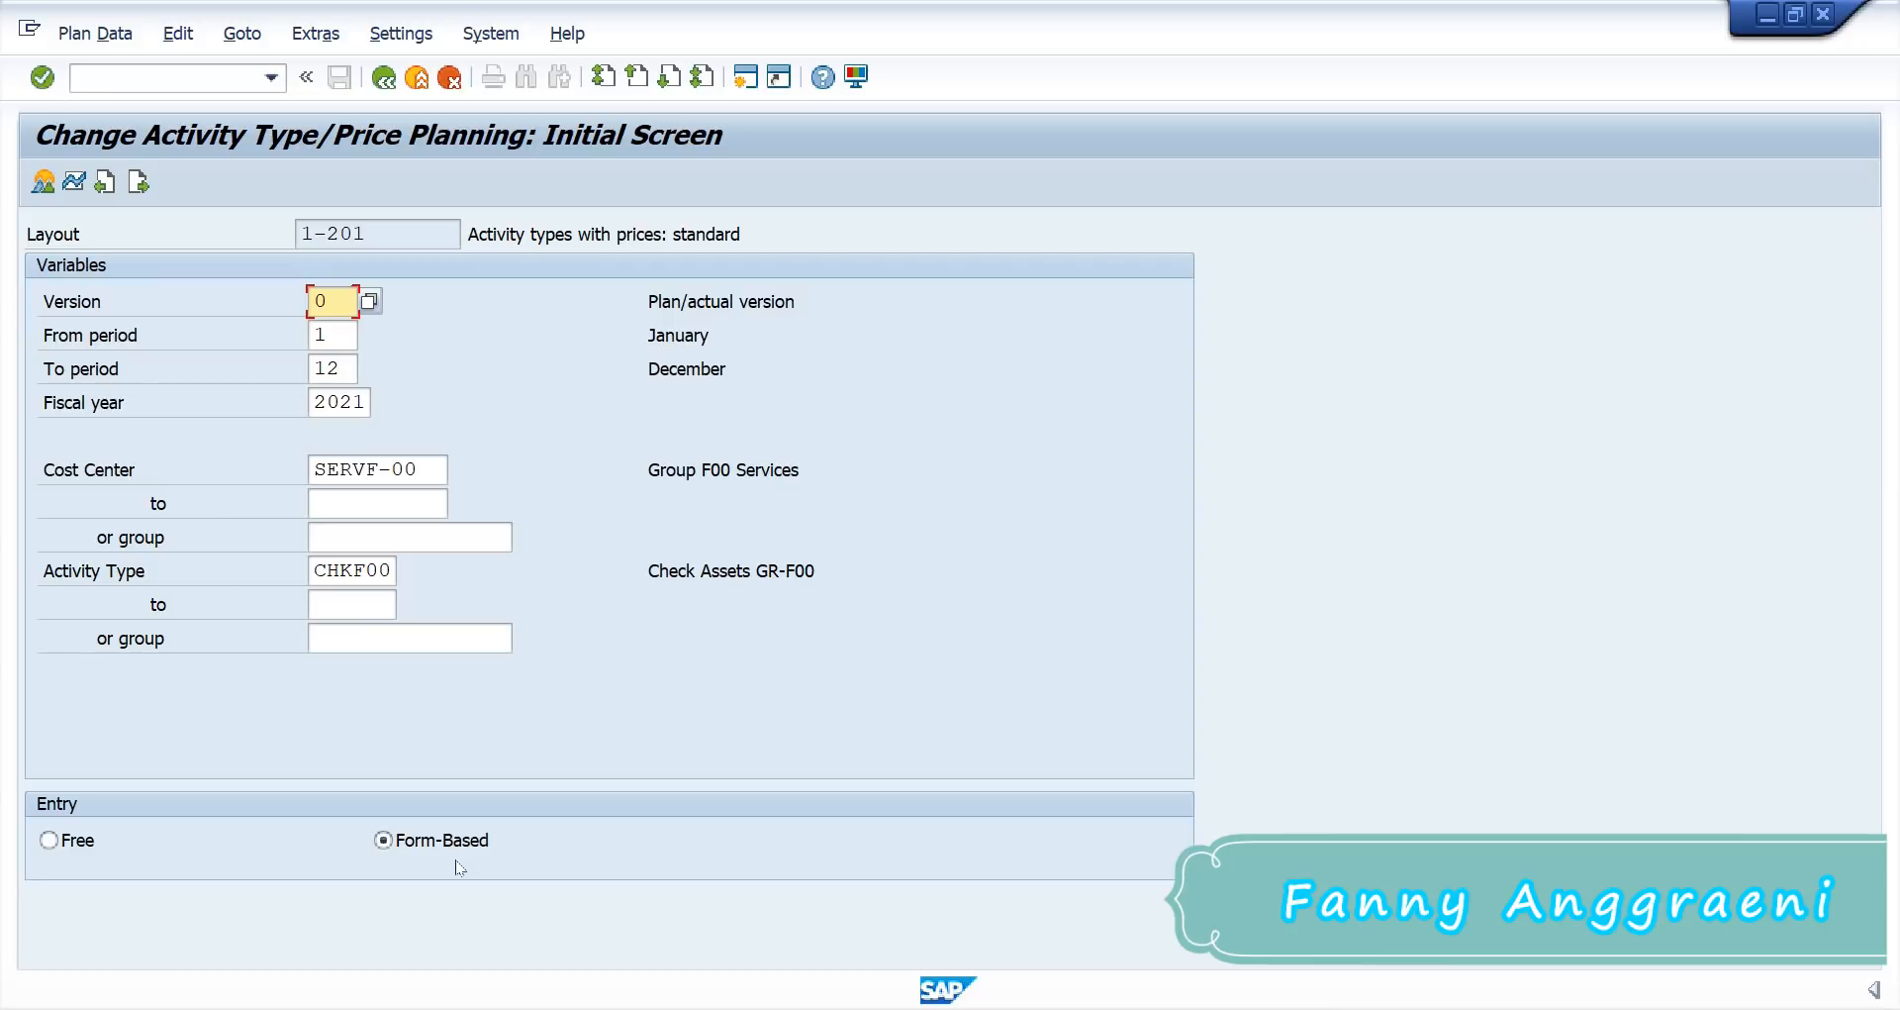
left_click(40, 181)
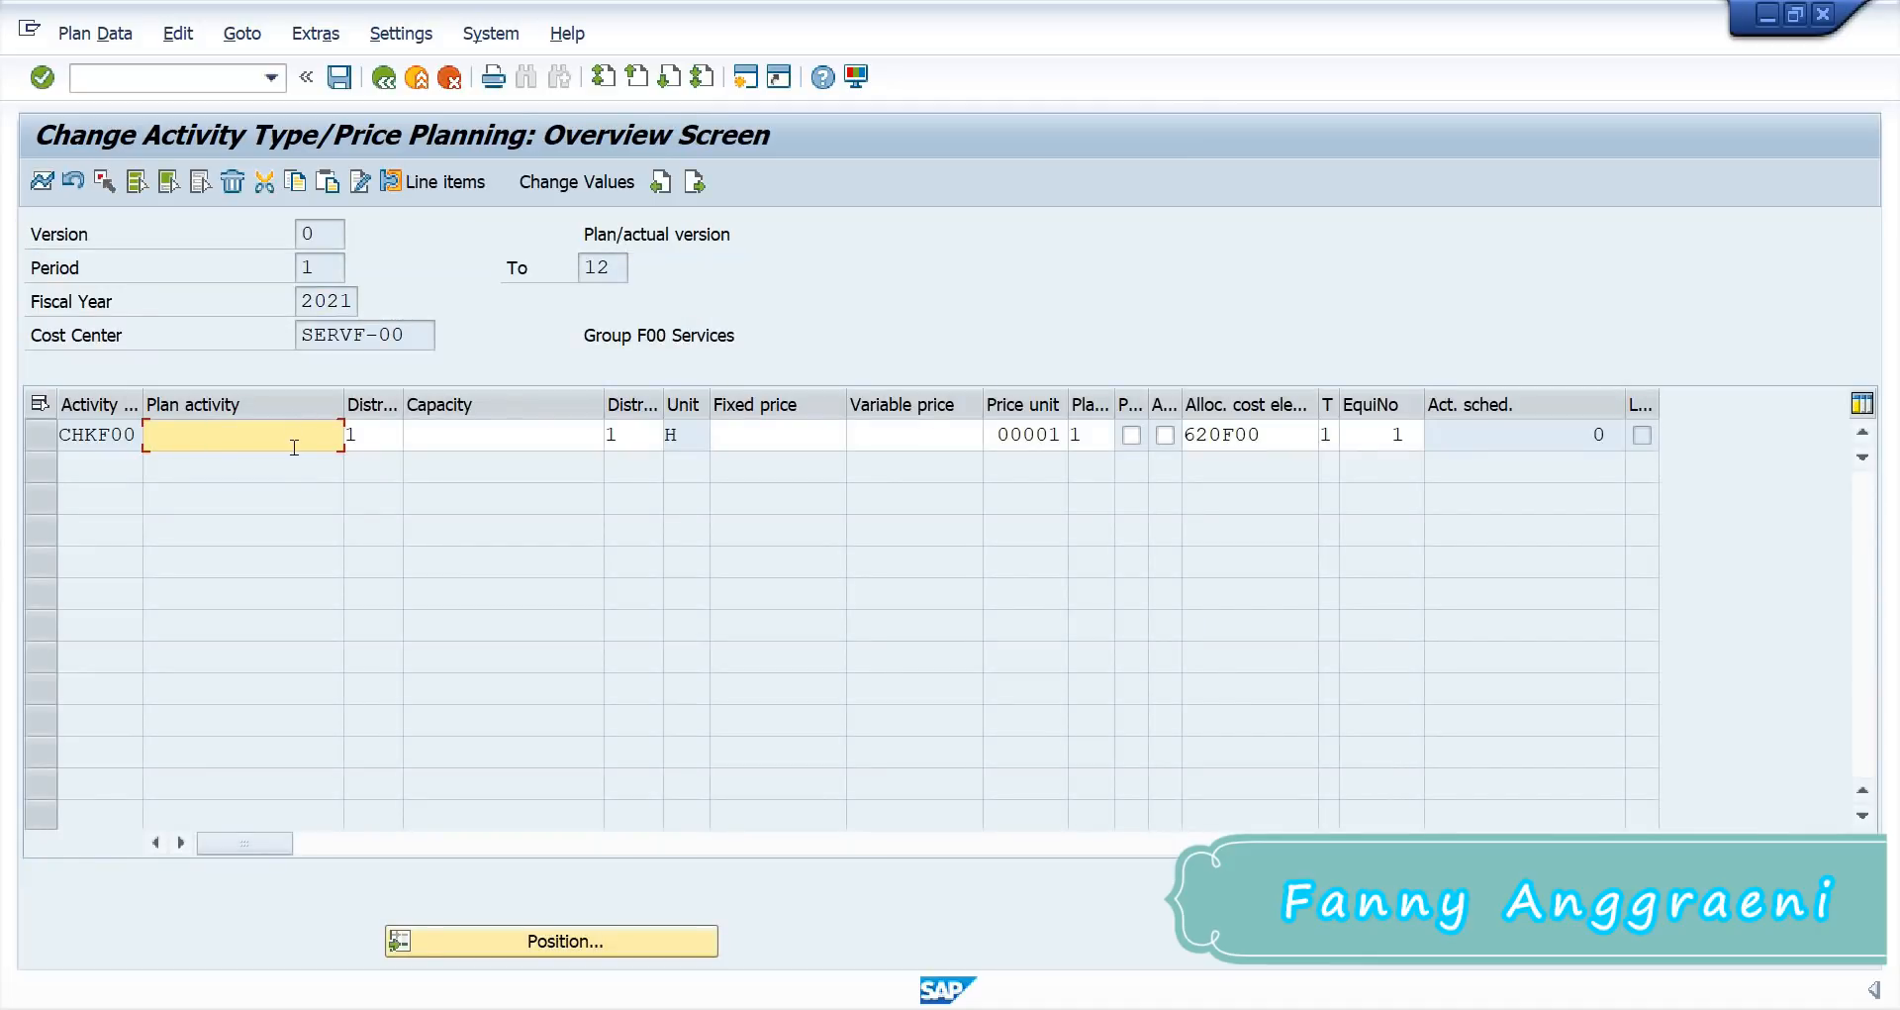
Step: Enter plan activity 500 and fixed price 20 for CHKF00, then post the price plan
type("500")
left_click(769, 431)
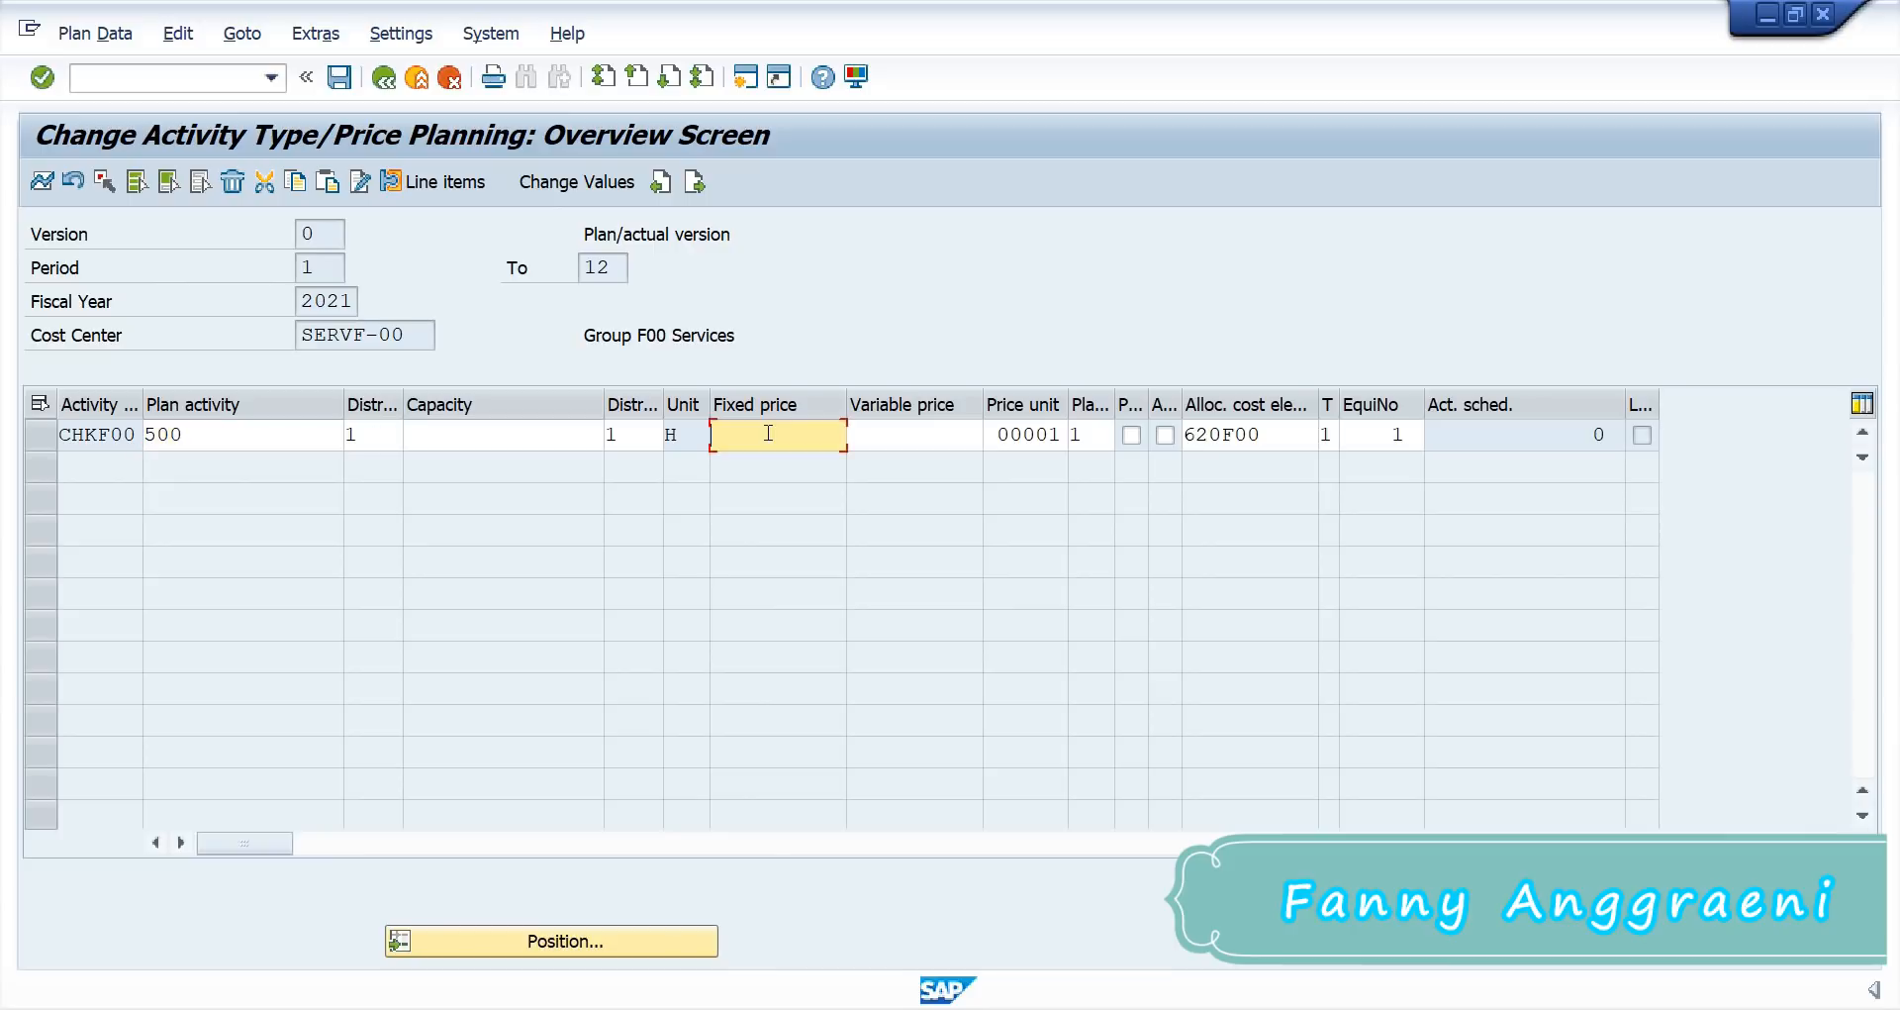
type("20")
left_click(1402, 442)
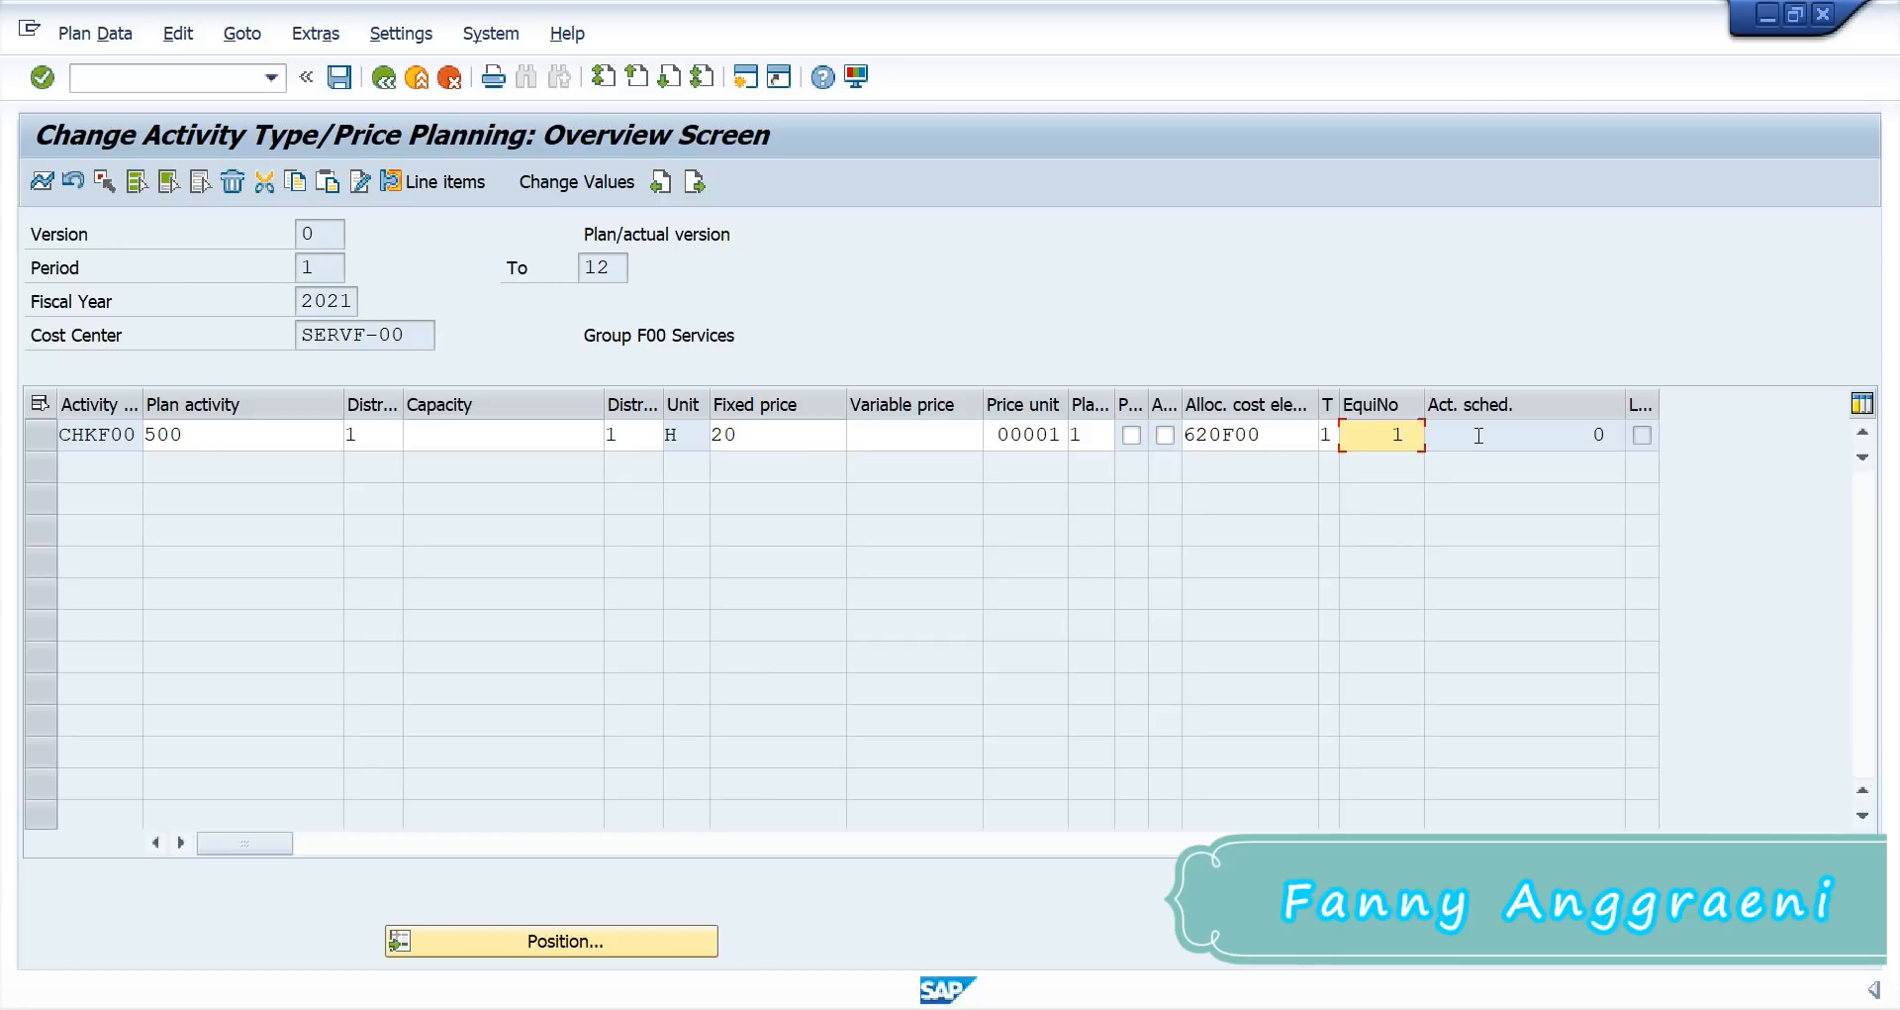
key("Return")
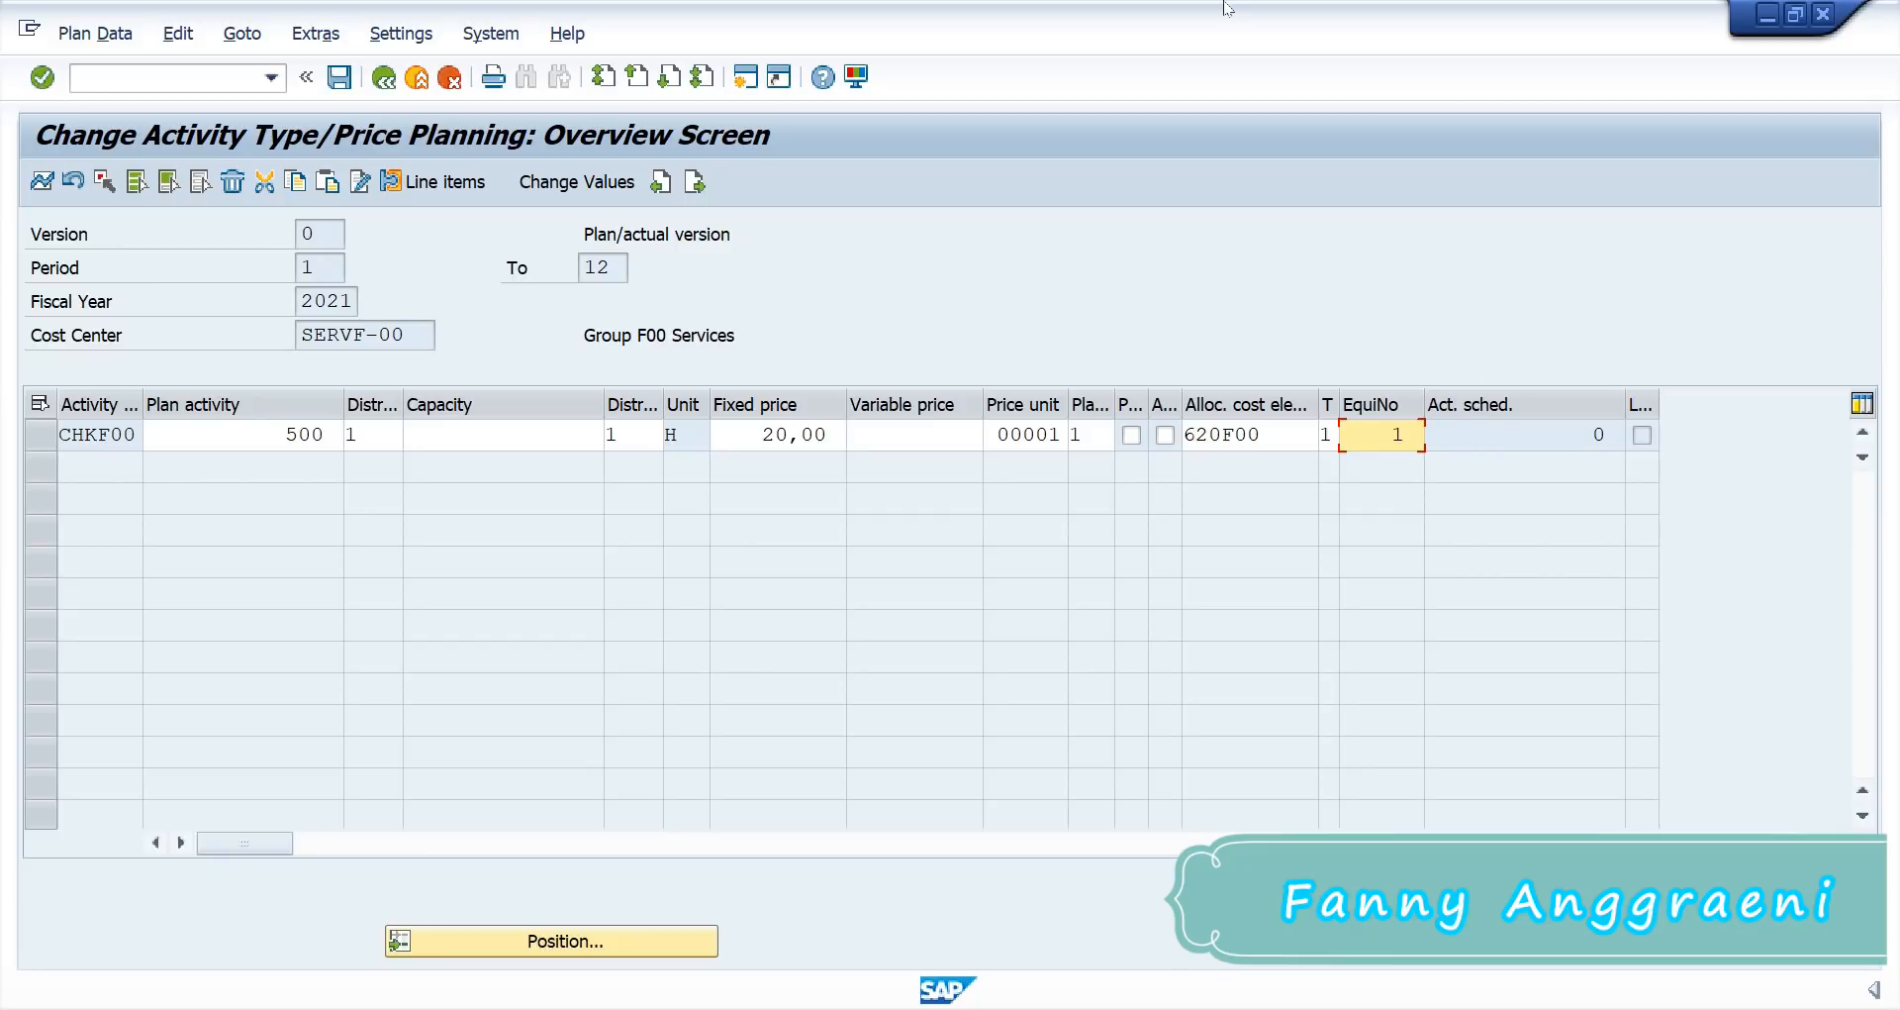
left_click(336, 80)
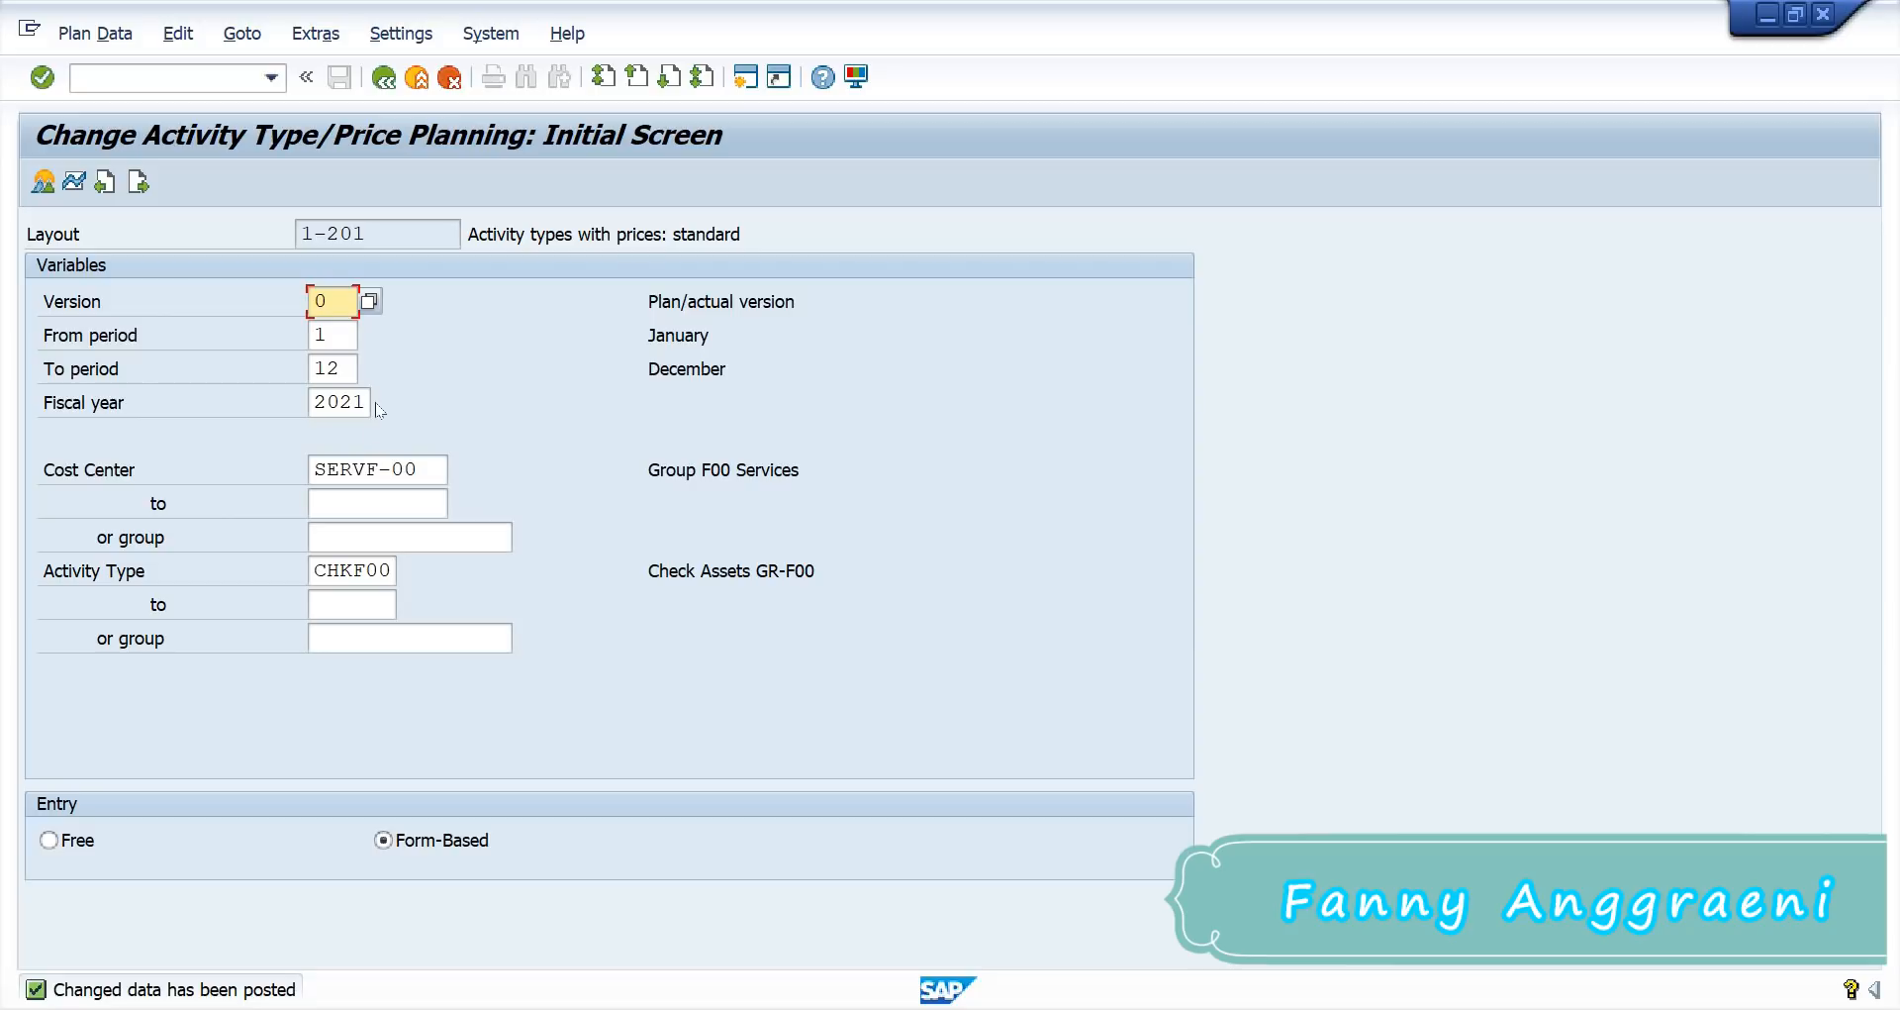
Step: Switch the selection to cost center PRODF-00 and activity type 1421 (Wage Hours)
left_click_drag(426, 469, 47, 460)
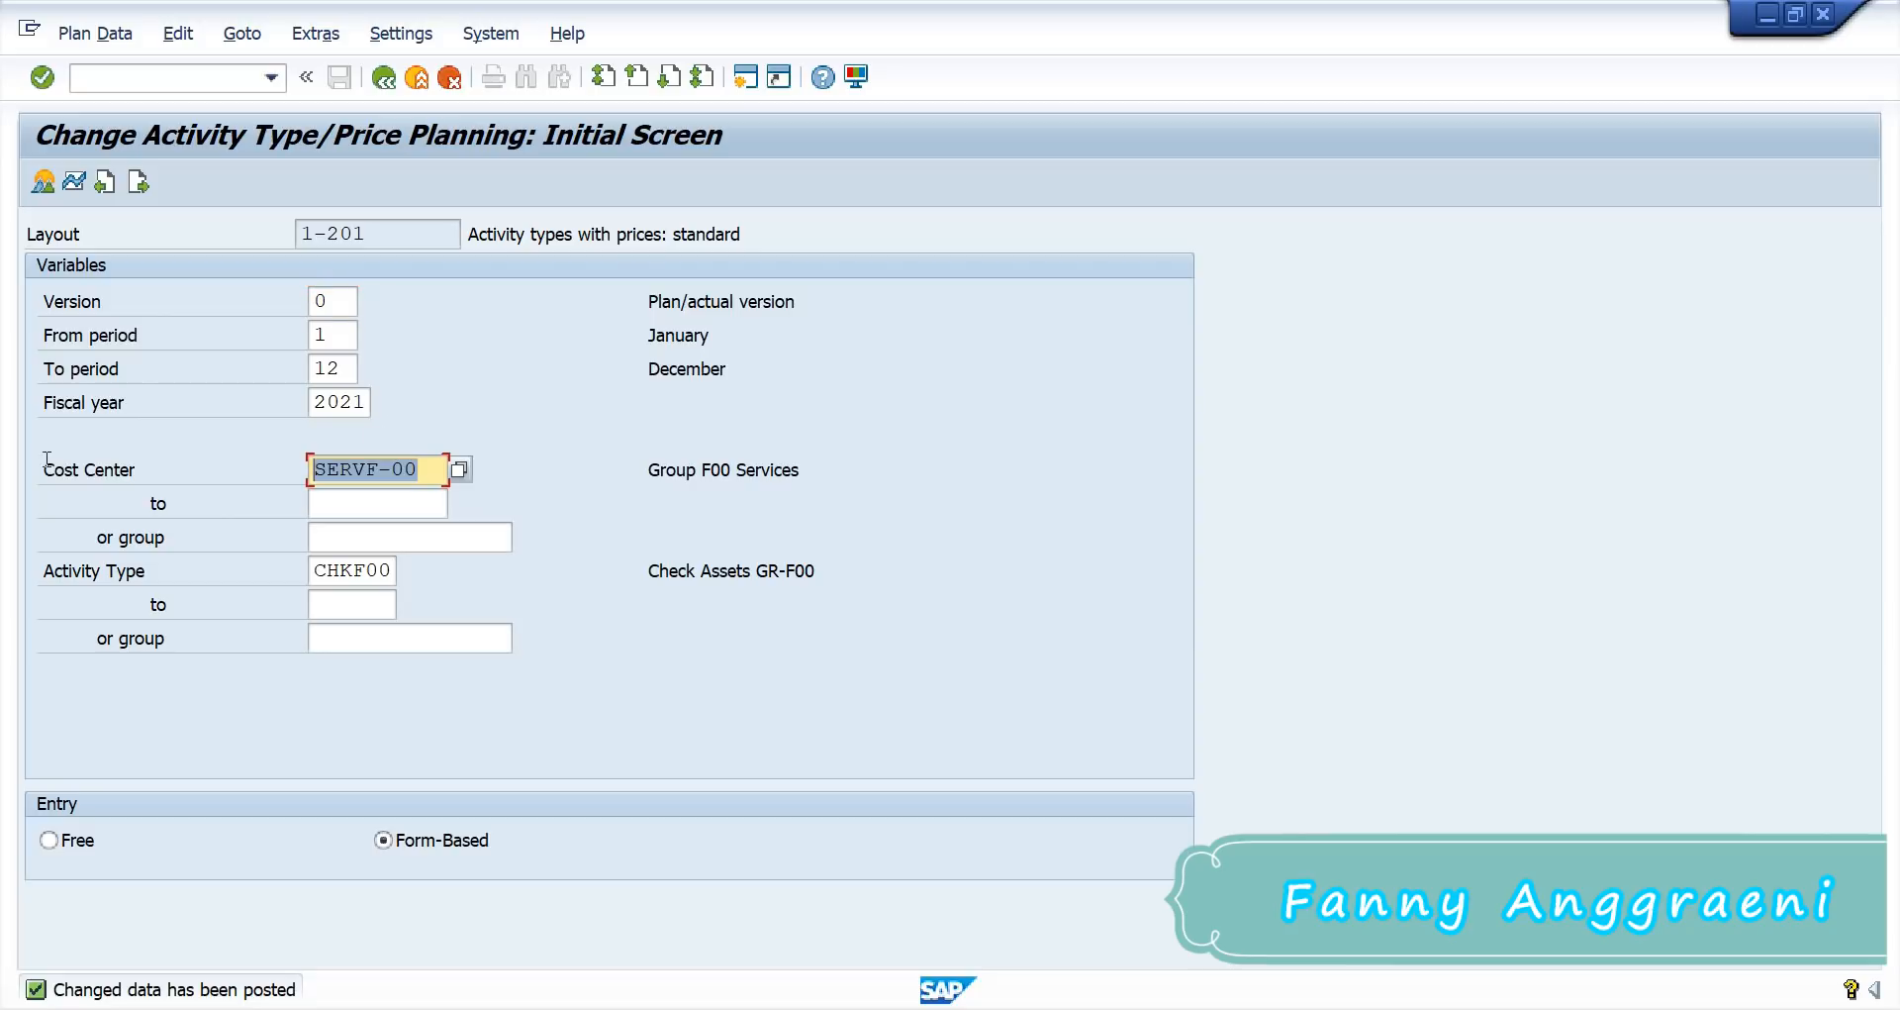
type("p")
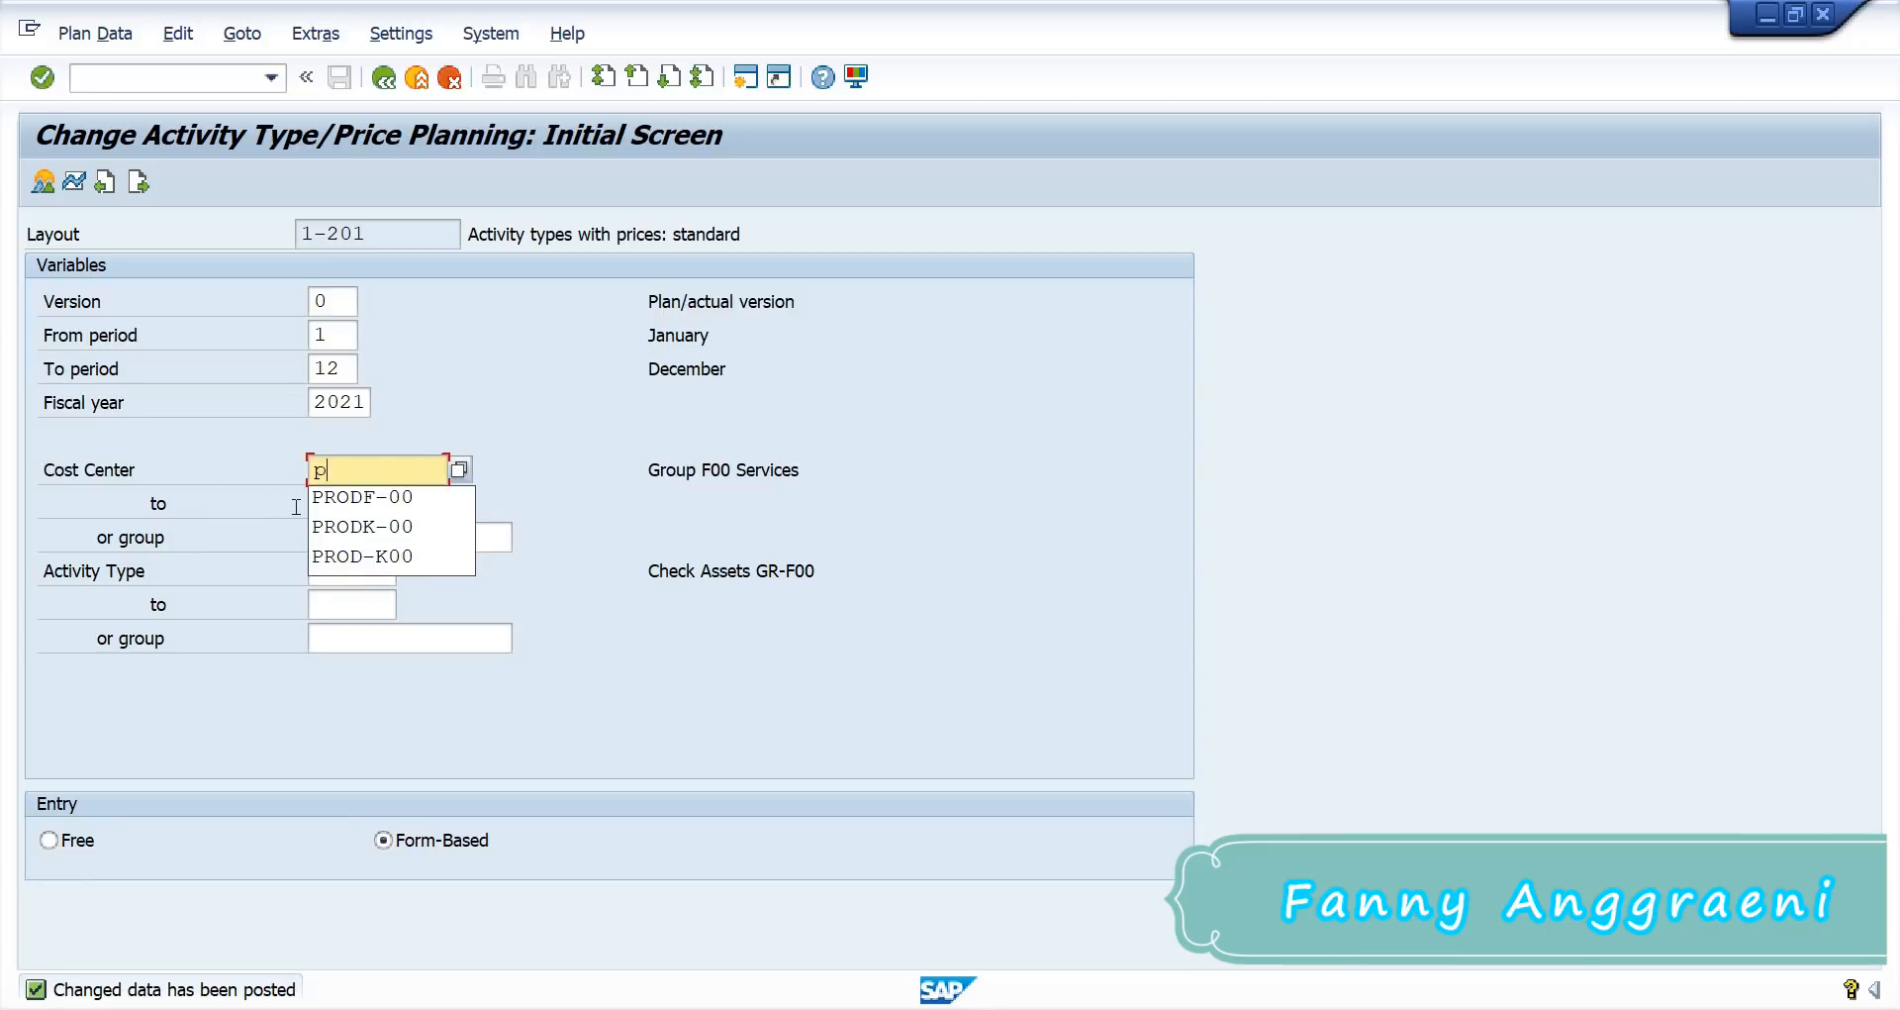
left_click(364, 496)
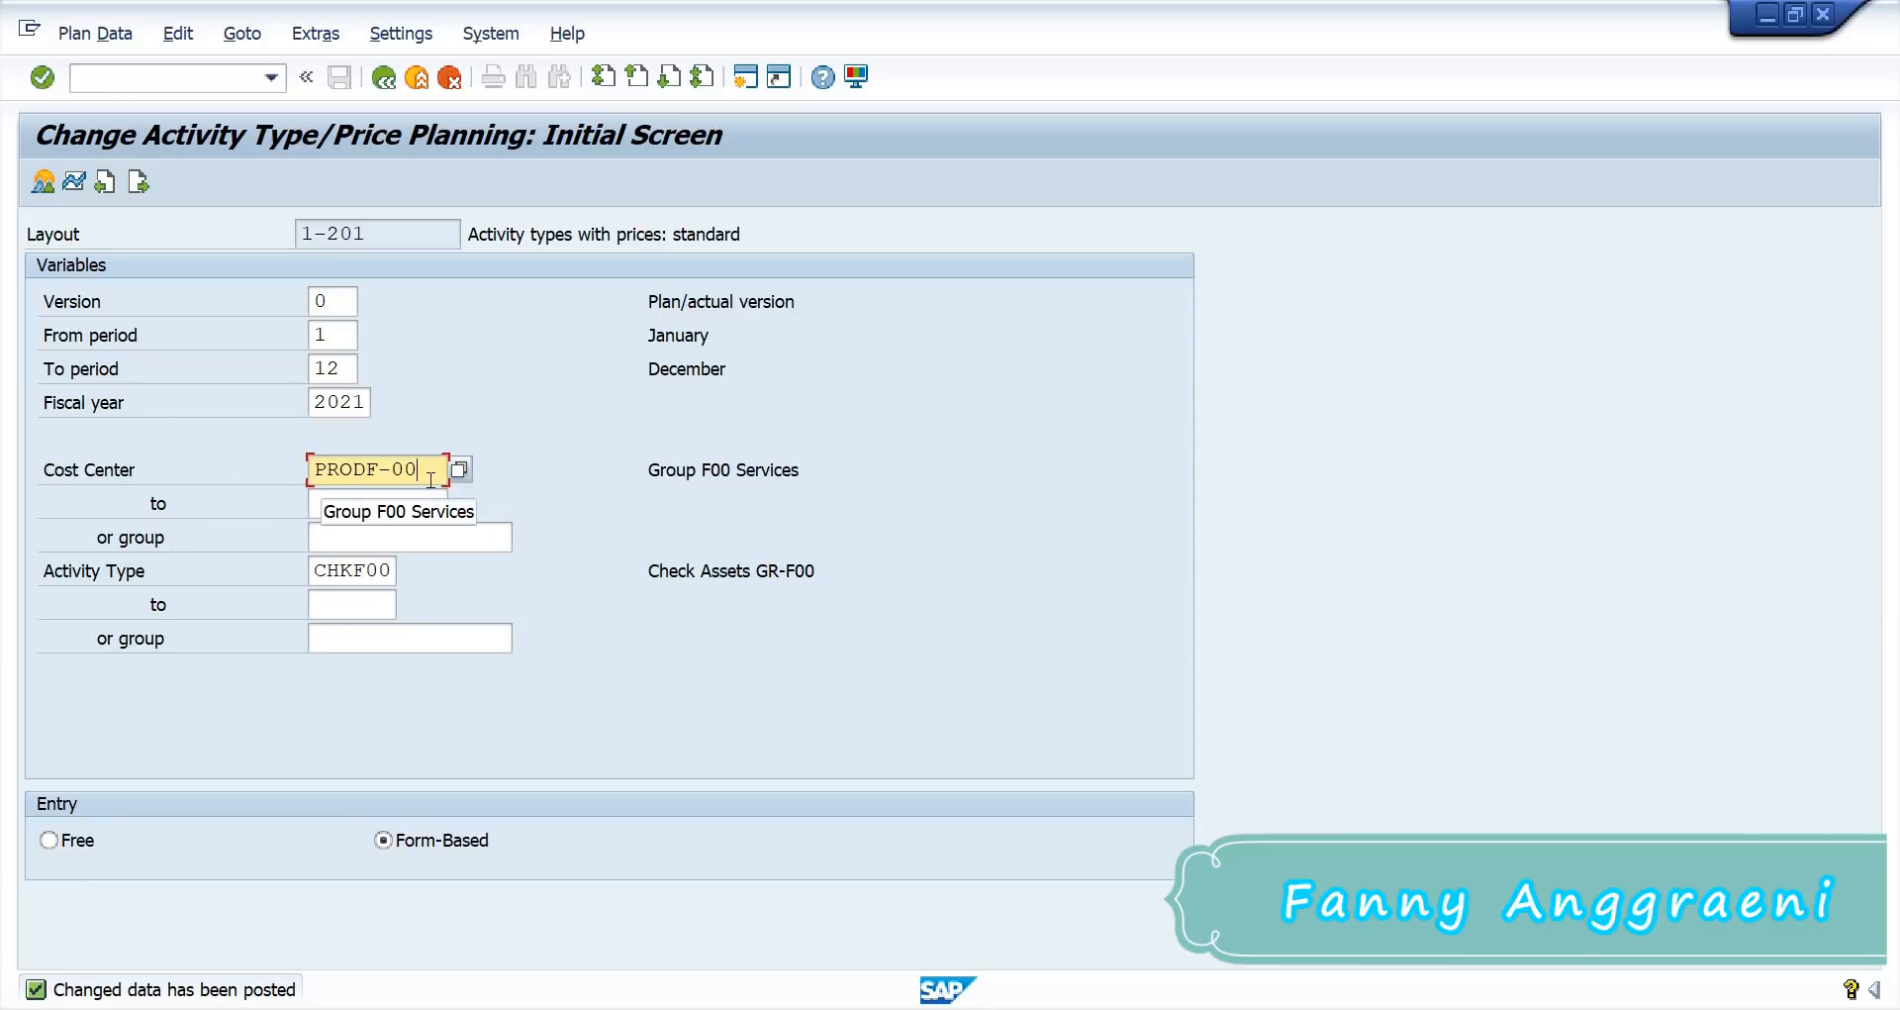
double_click(381, 571)
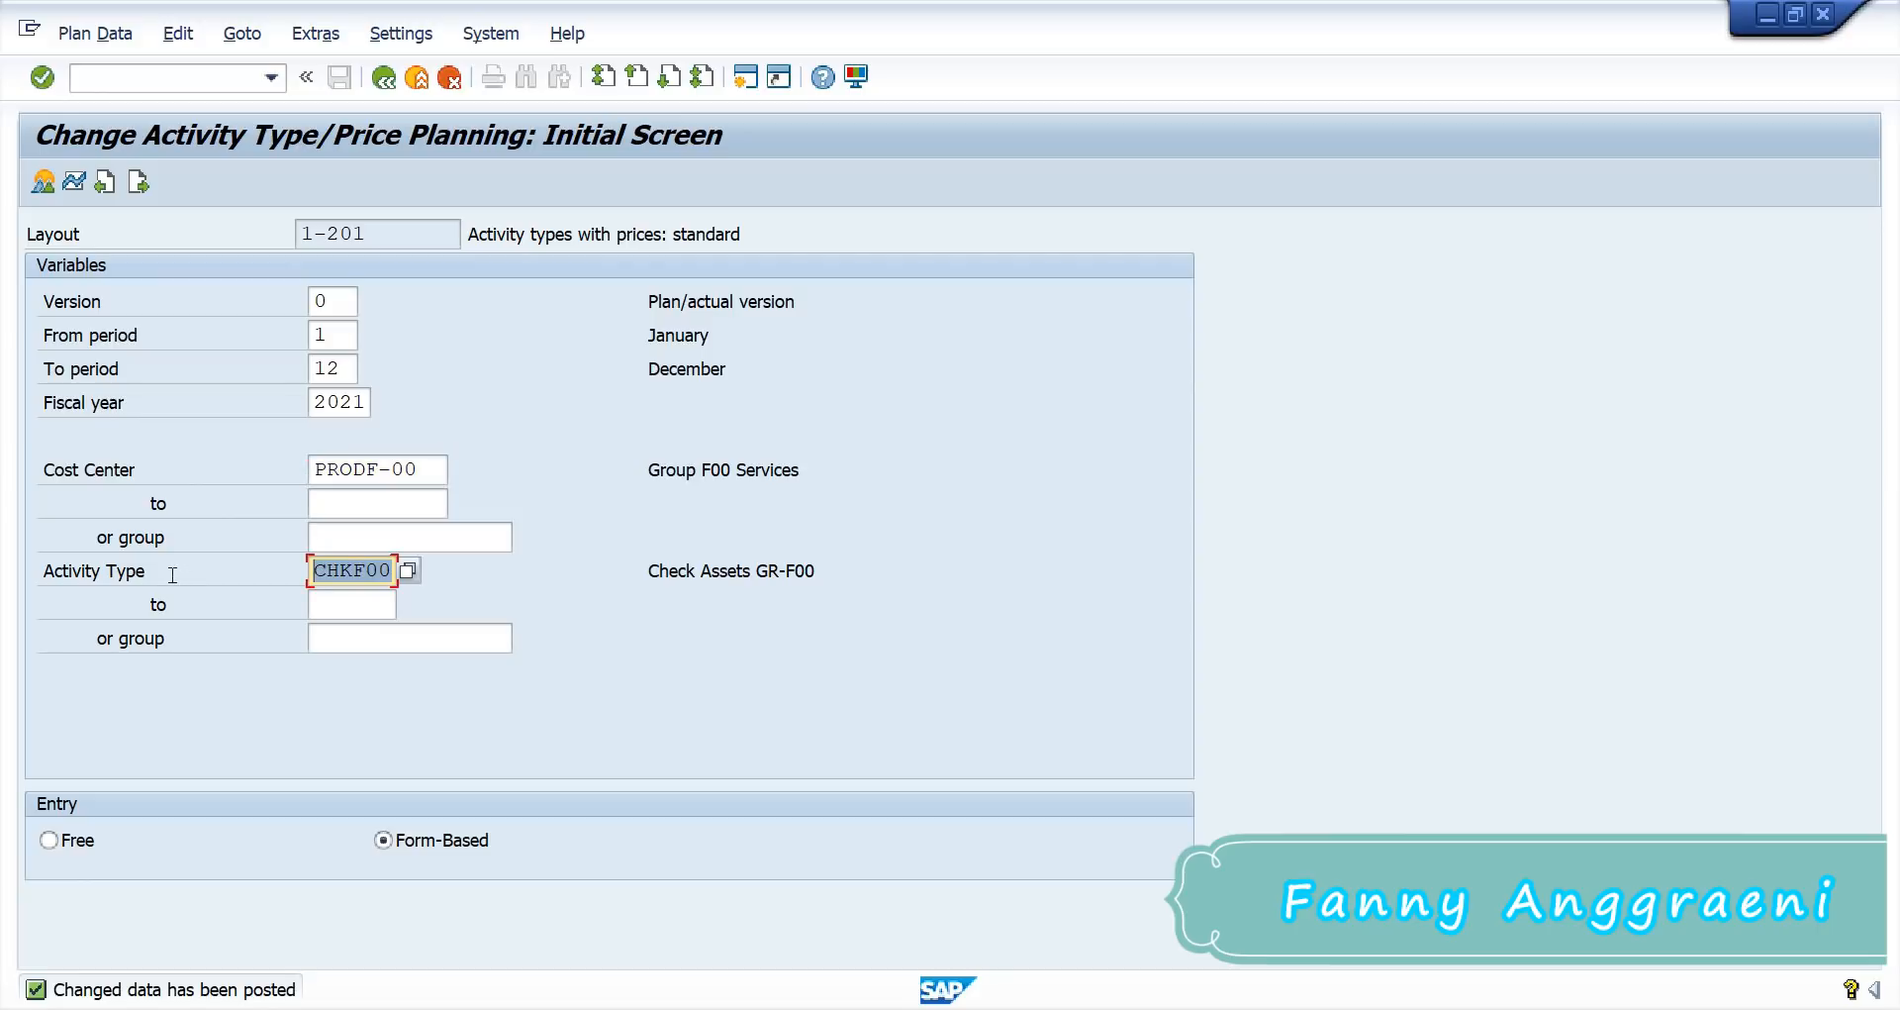
type("1421")
key("Return")
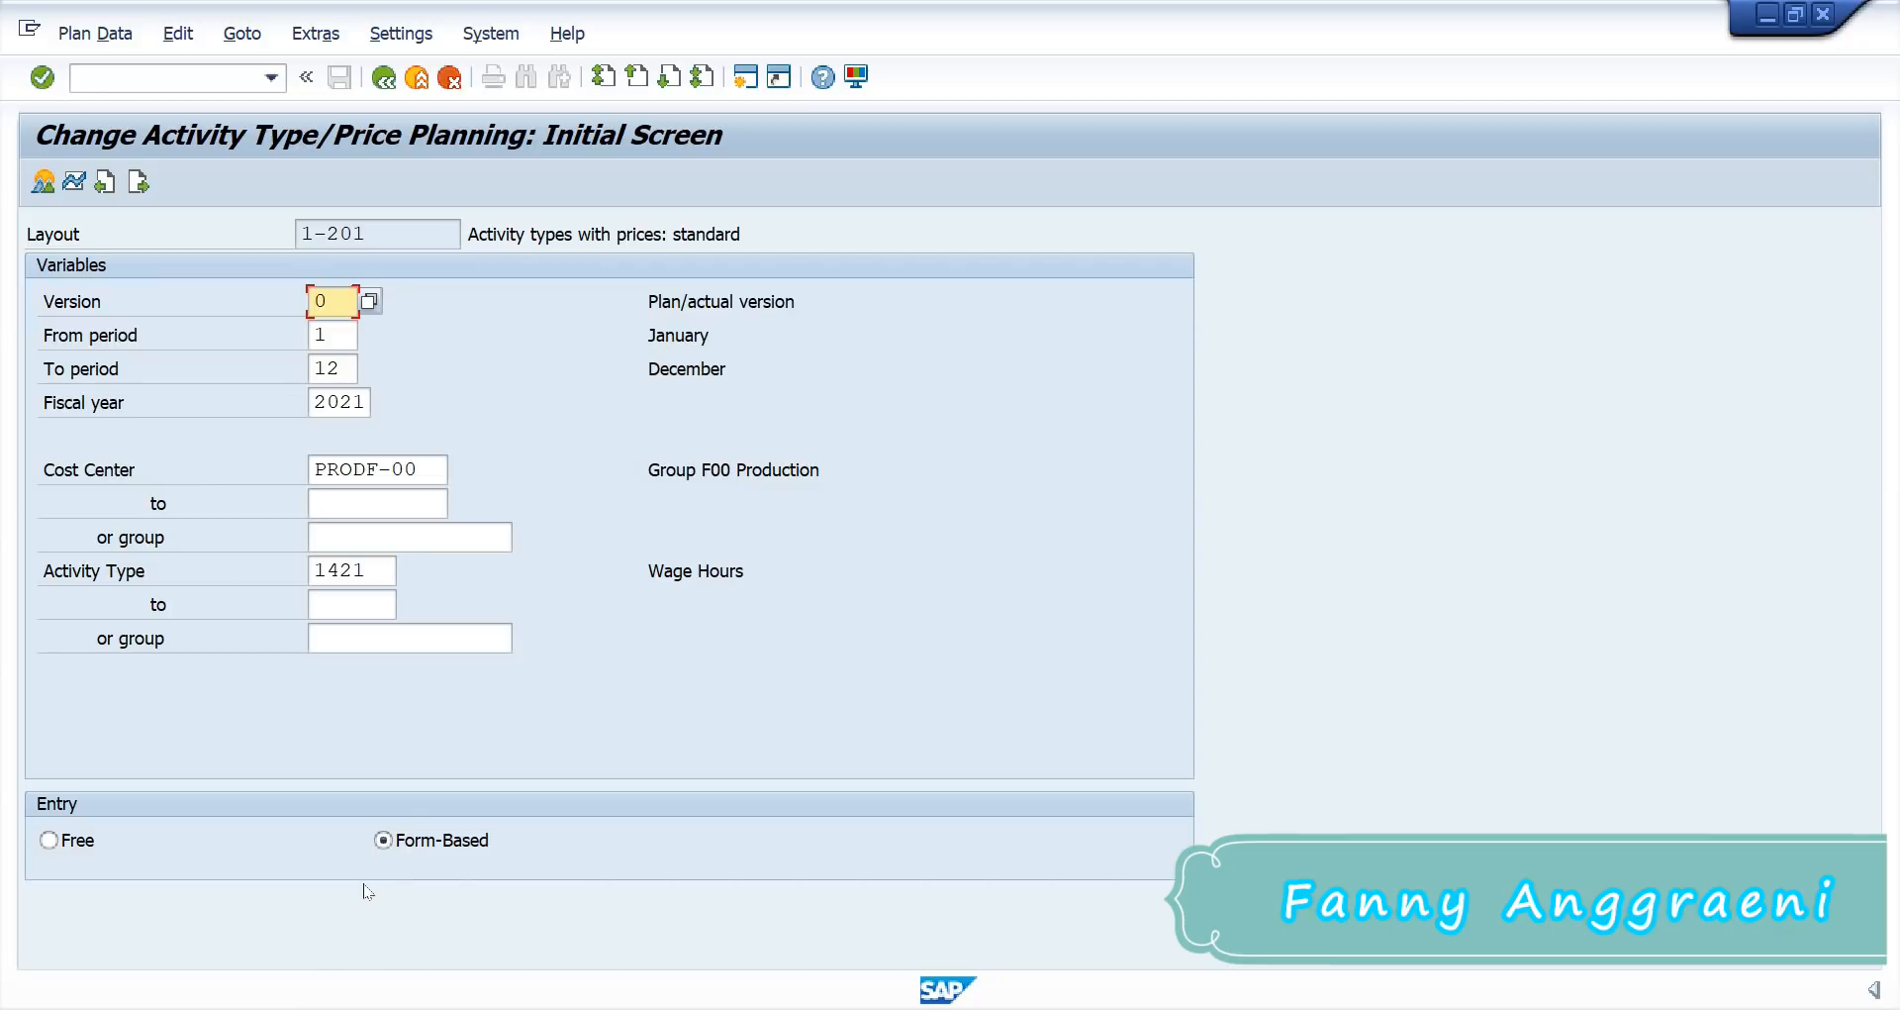
Step: Enter plan activity 540 and fixed price 90 for 1421 on PRODF-00, then post
left_click(36, 184)
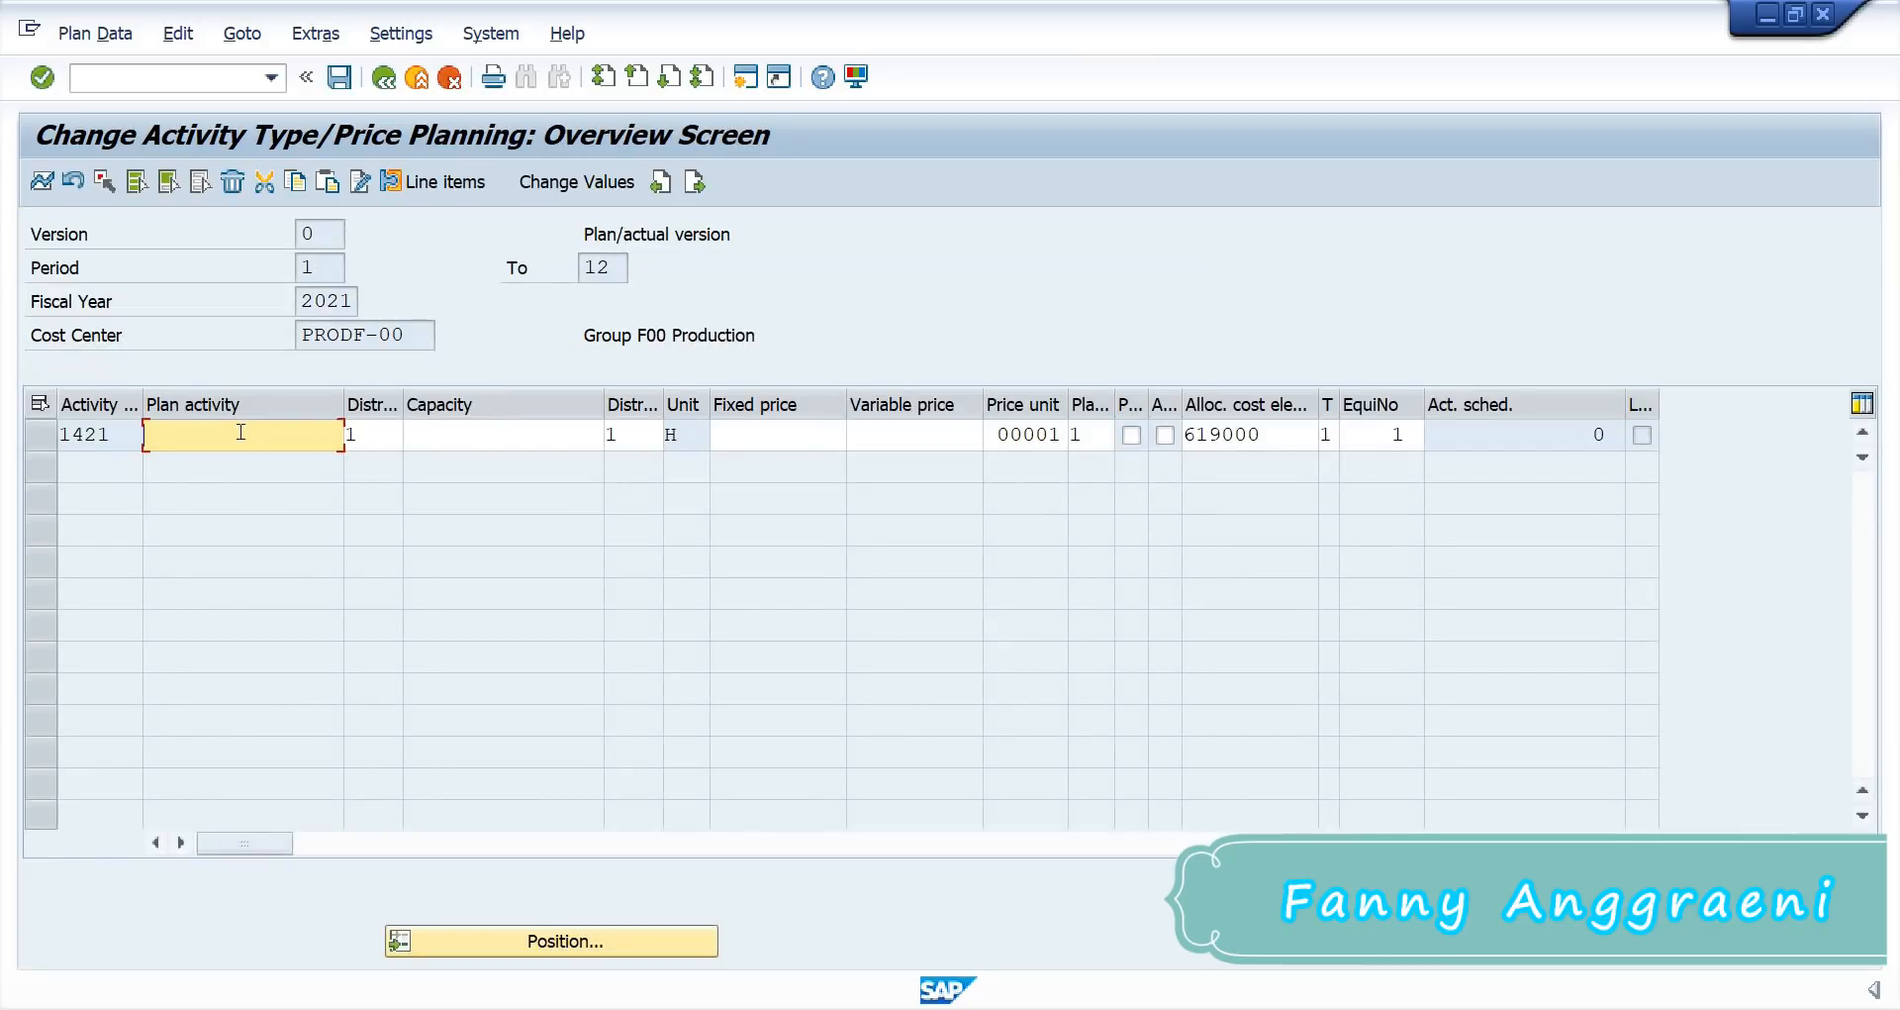
type("540")
left_click(364, 437)
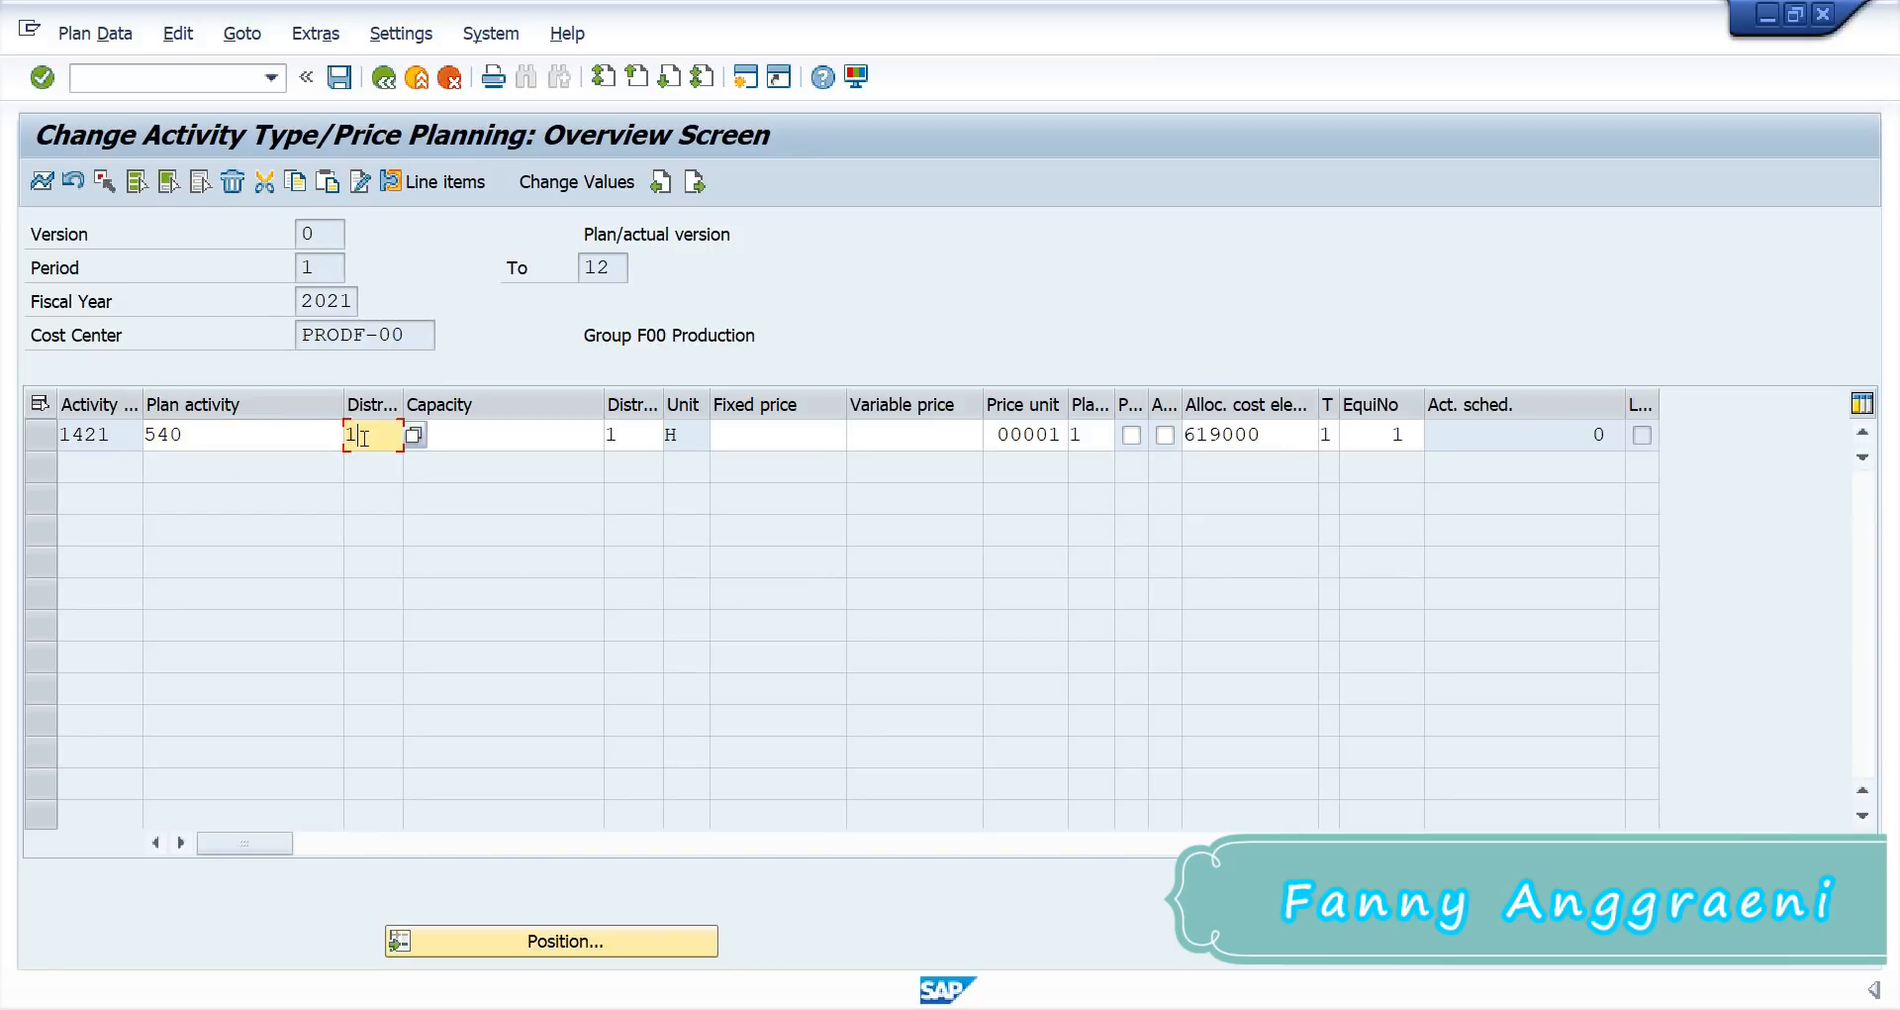
left_click(774, 440)
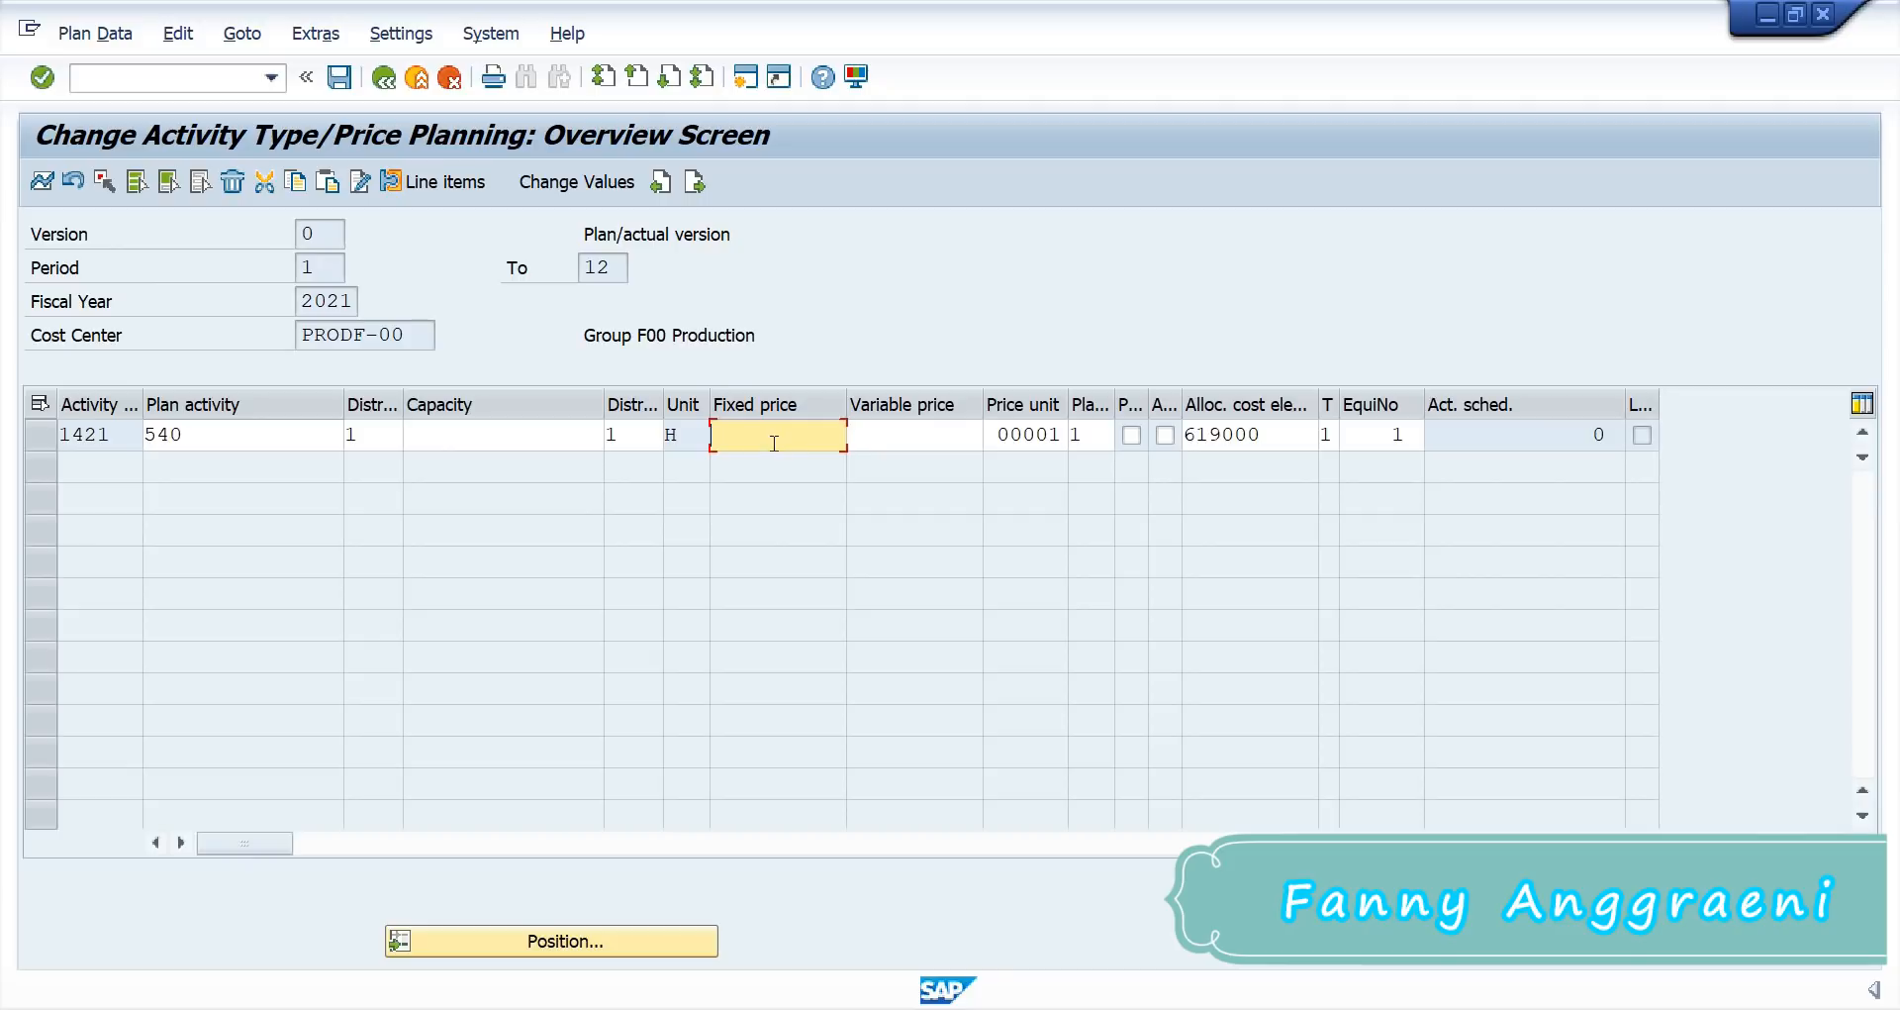
type("90")
key("Return")
left_click(338, 87)
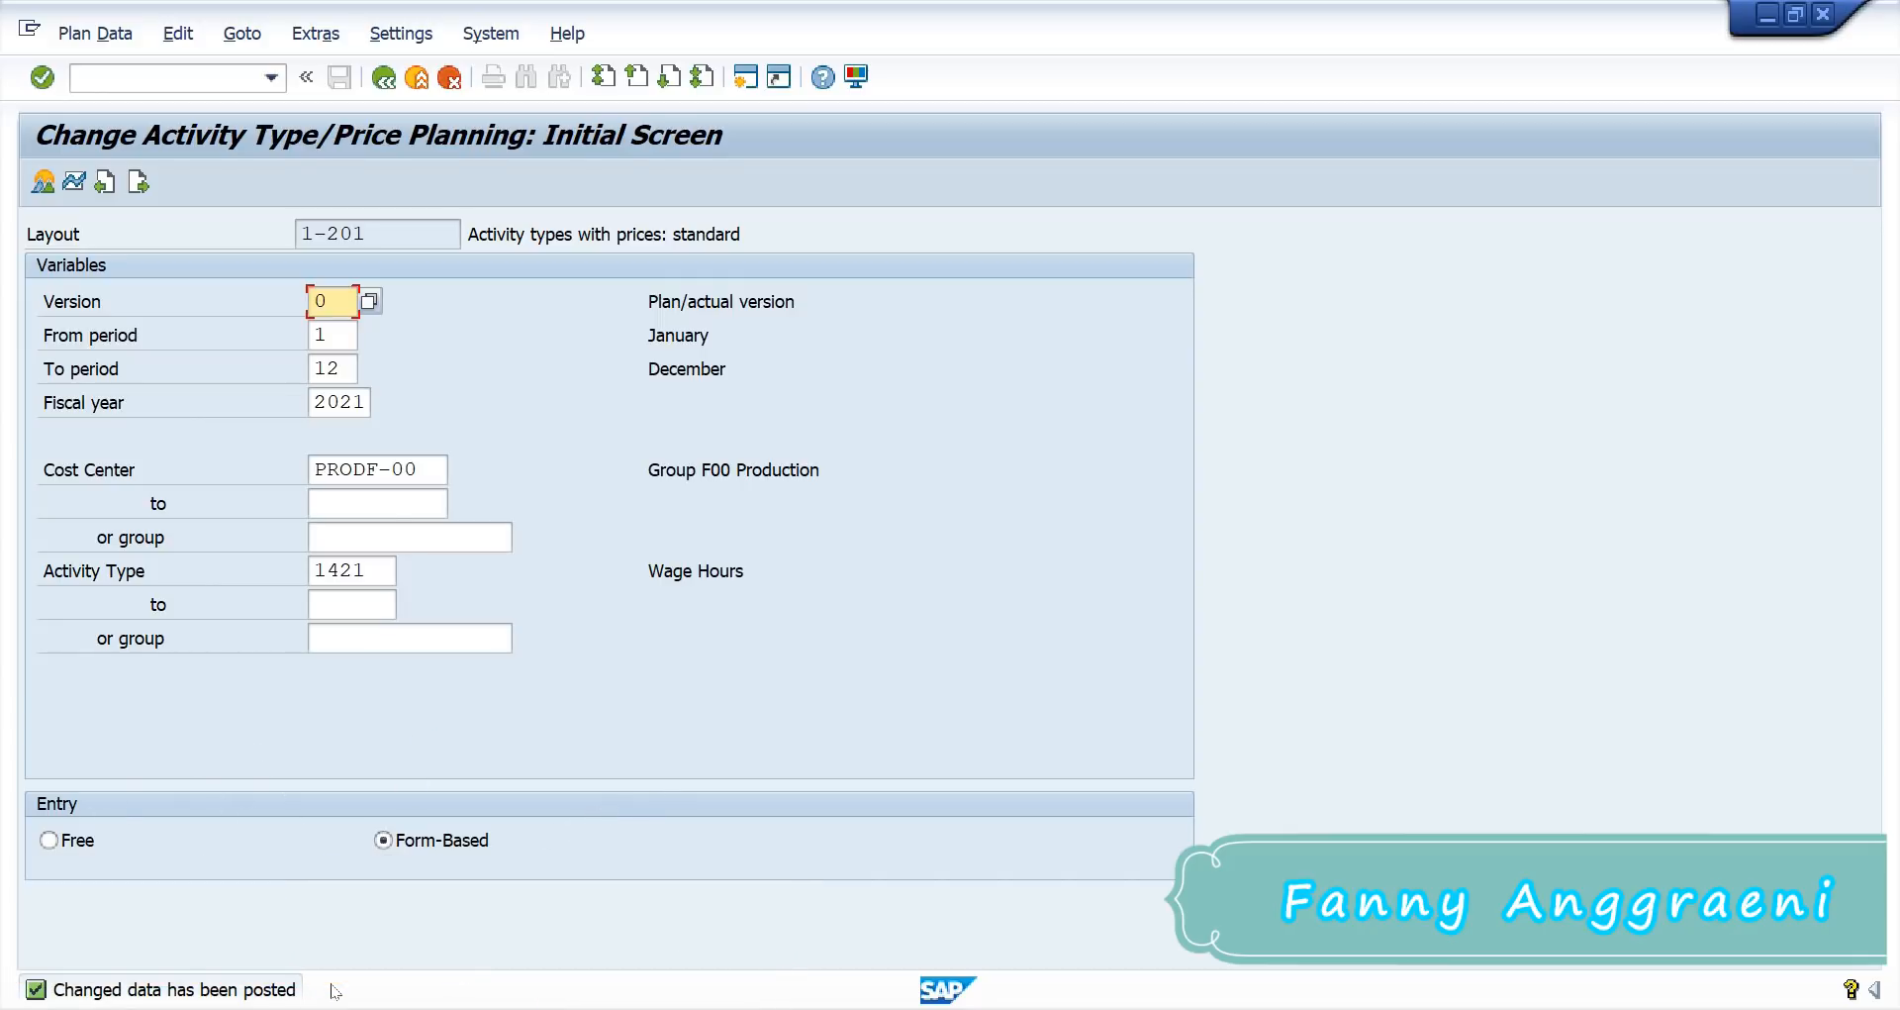
Step: Leave via /n to the SAP menu and launch KP06 cost element/activity input planning
left_click(163, 73)
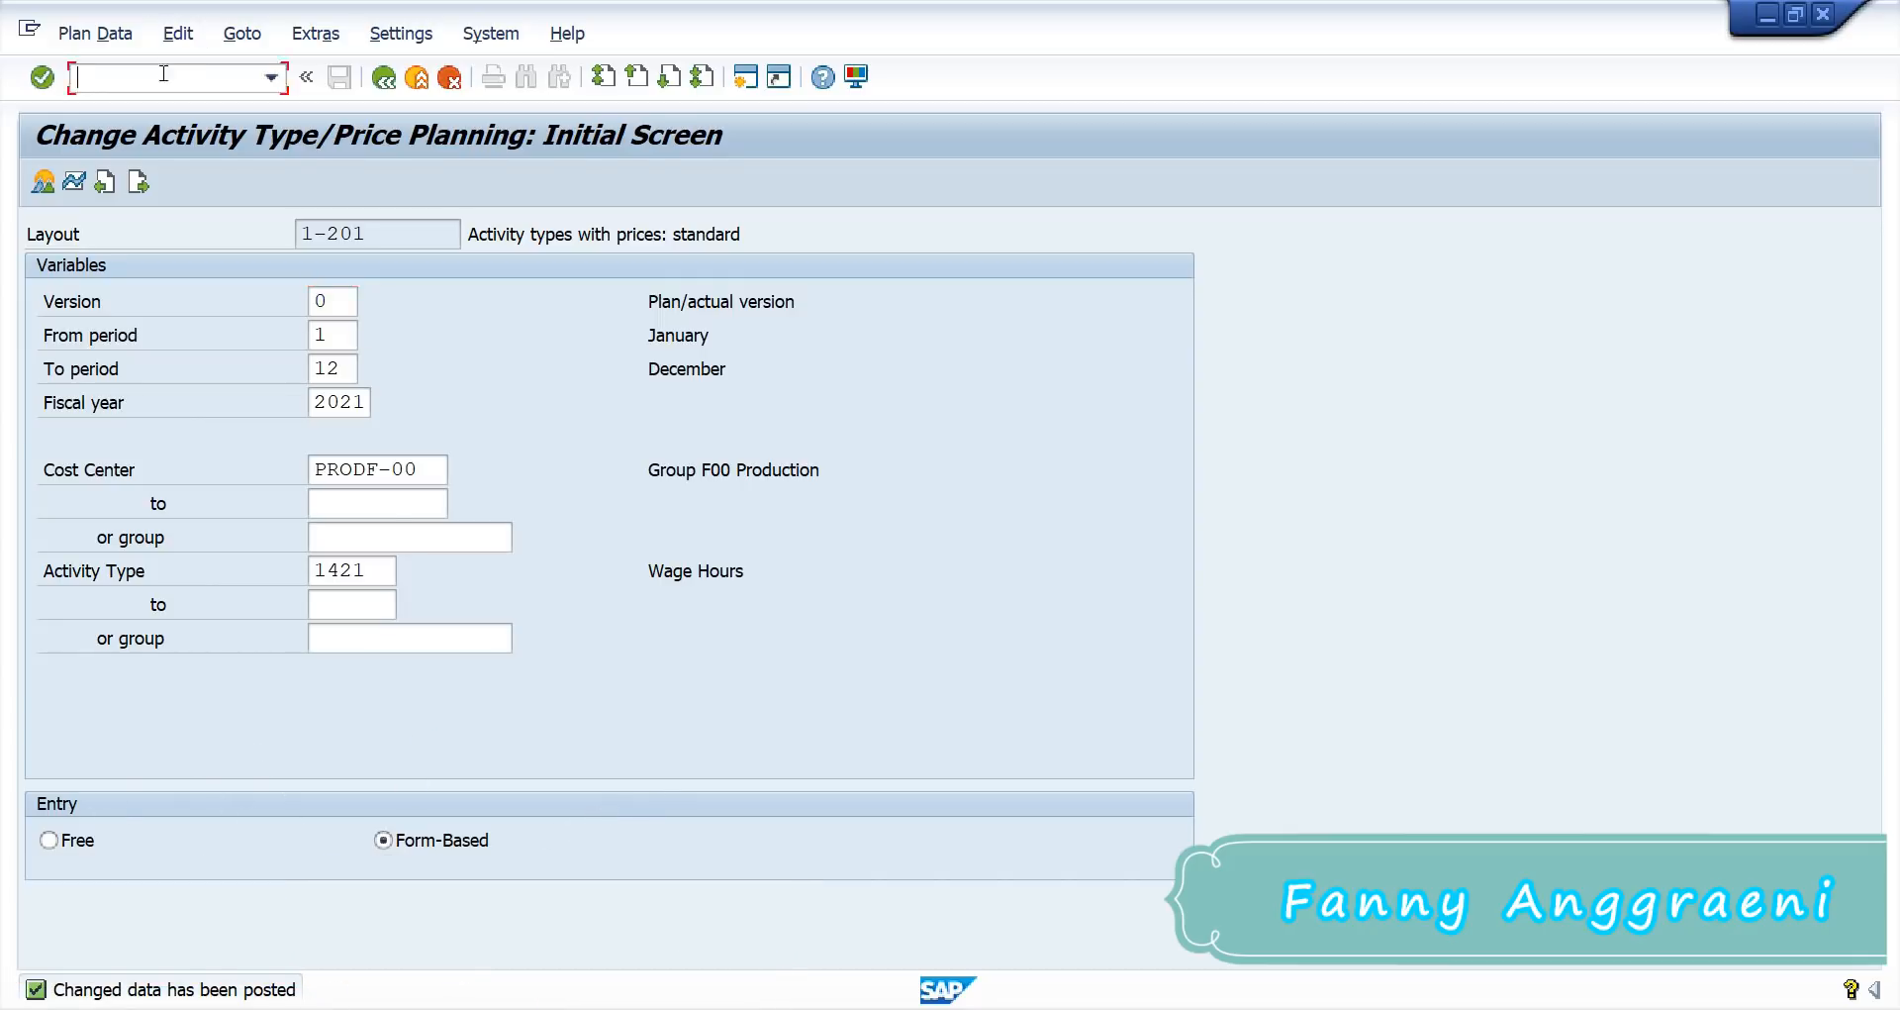
type("/n")
key("Return")
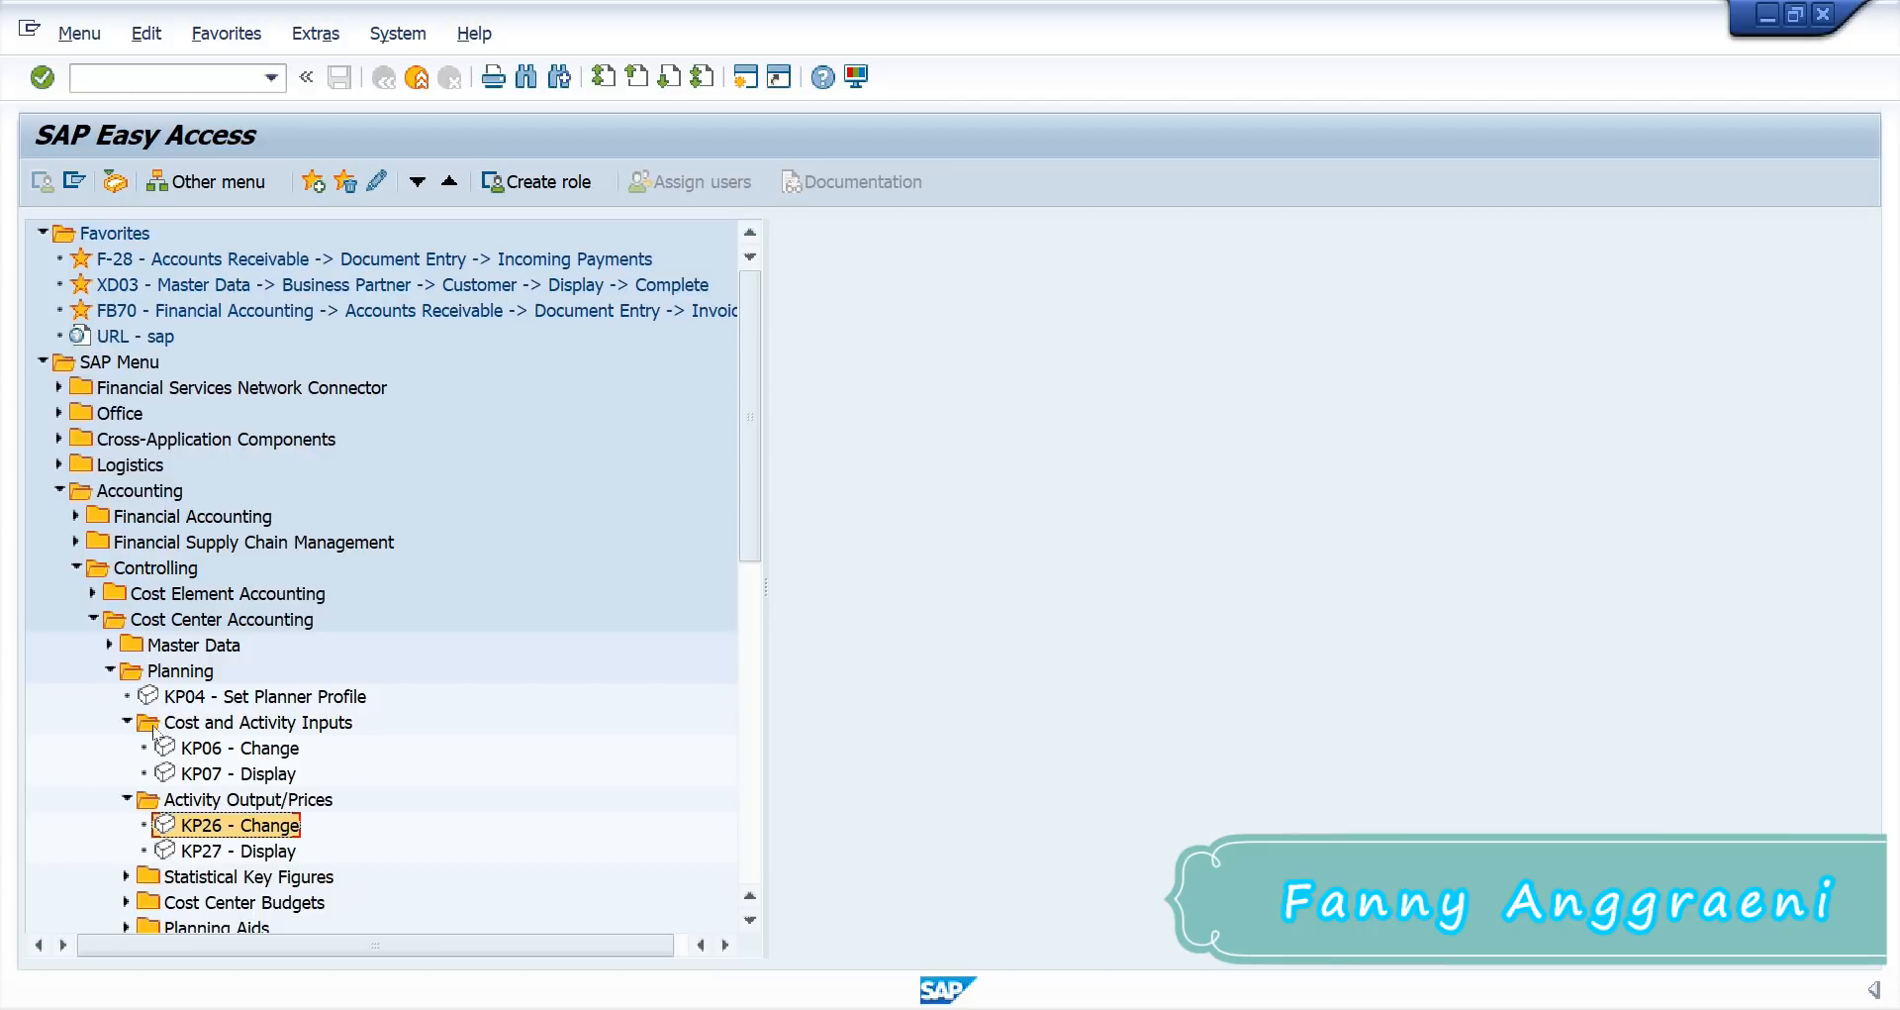
left_click(228, 753)
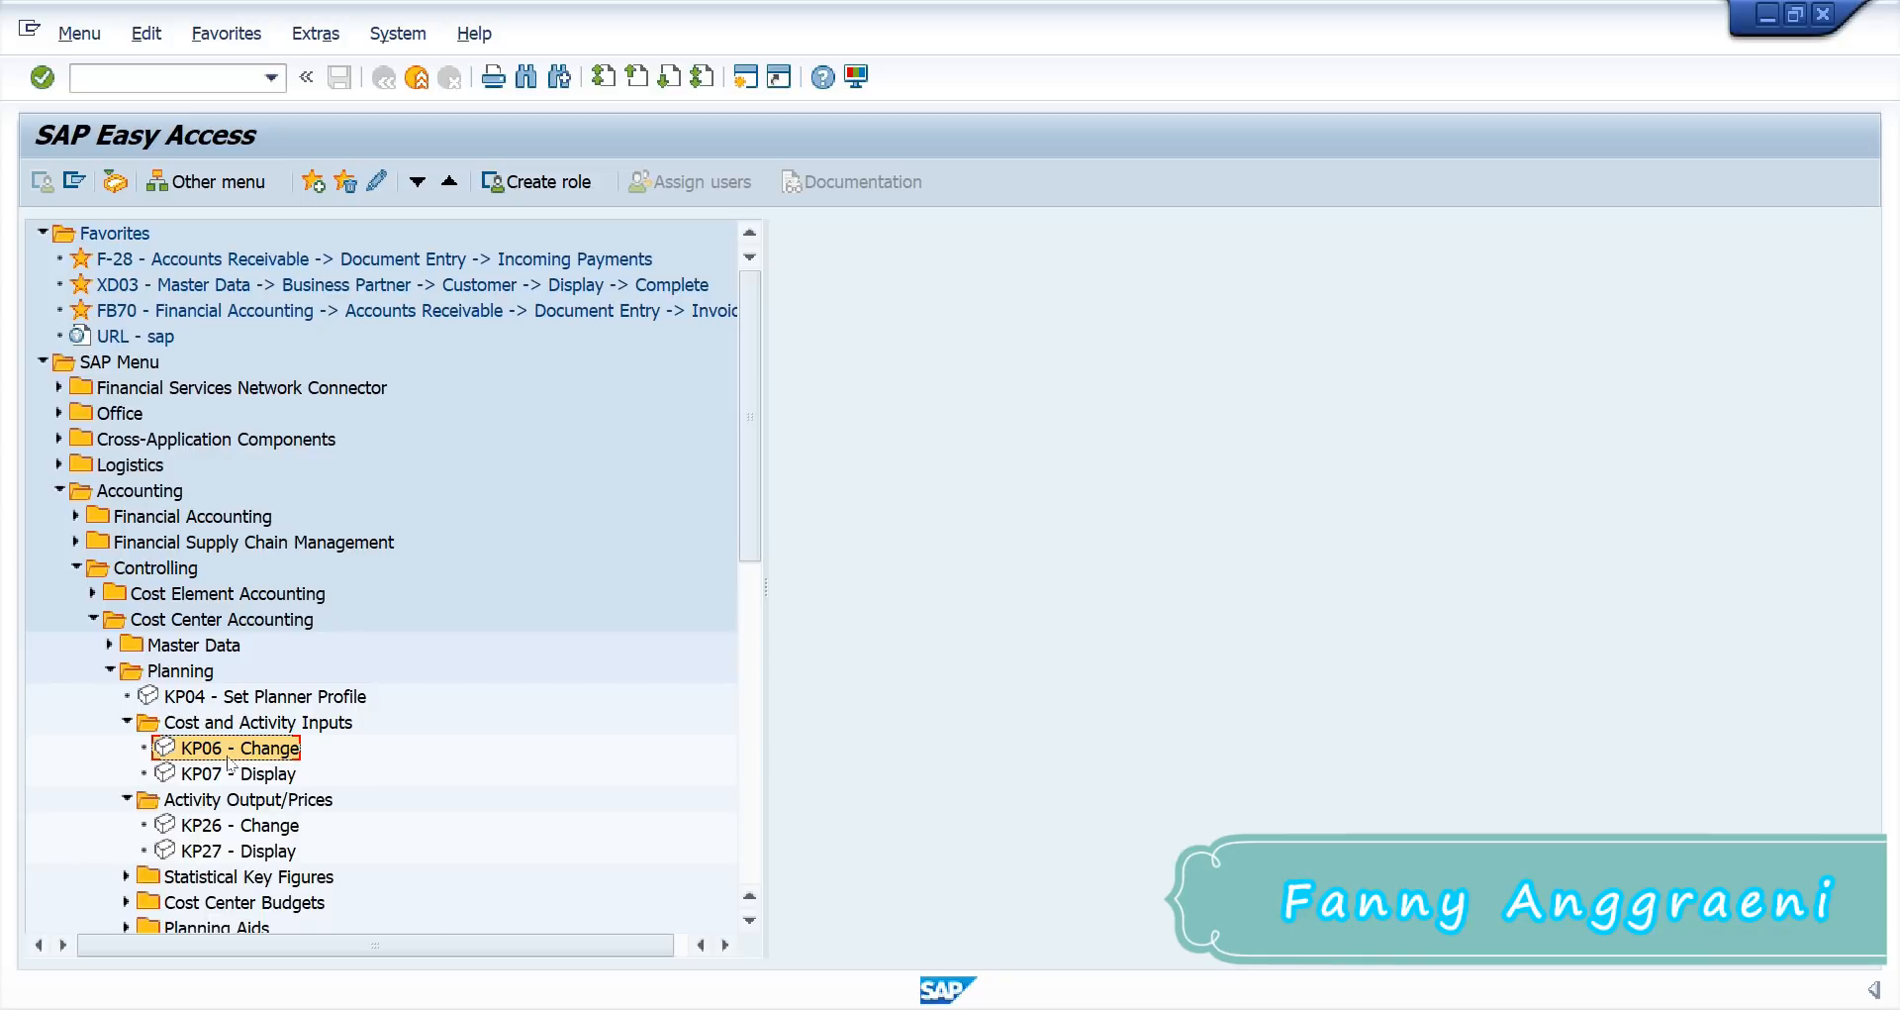
double_click(229, 754)
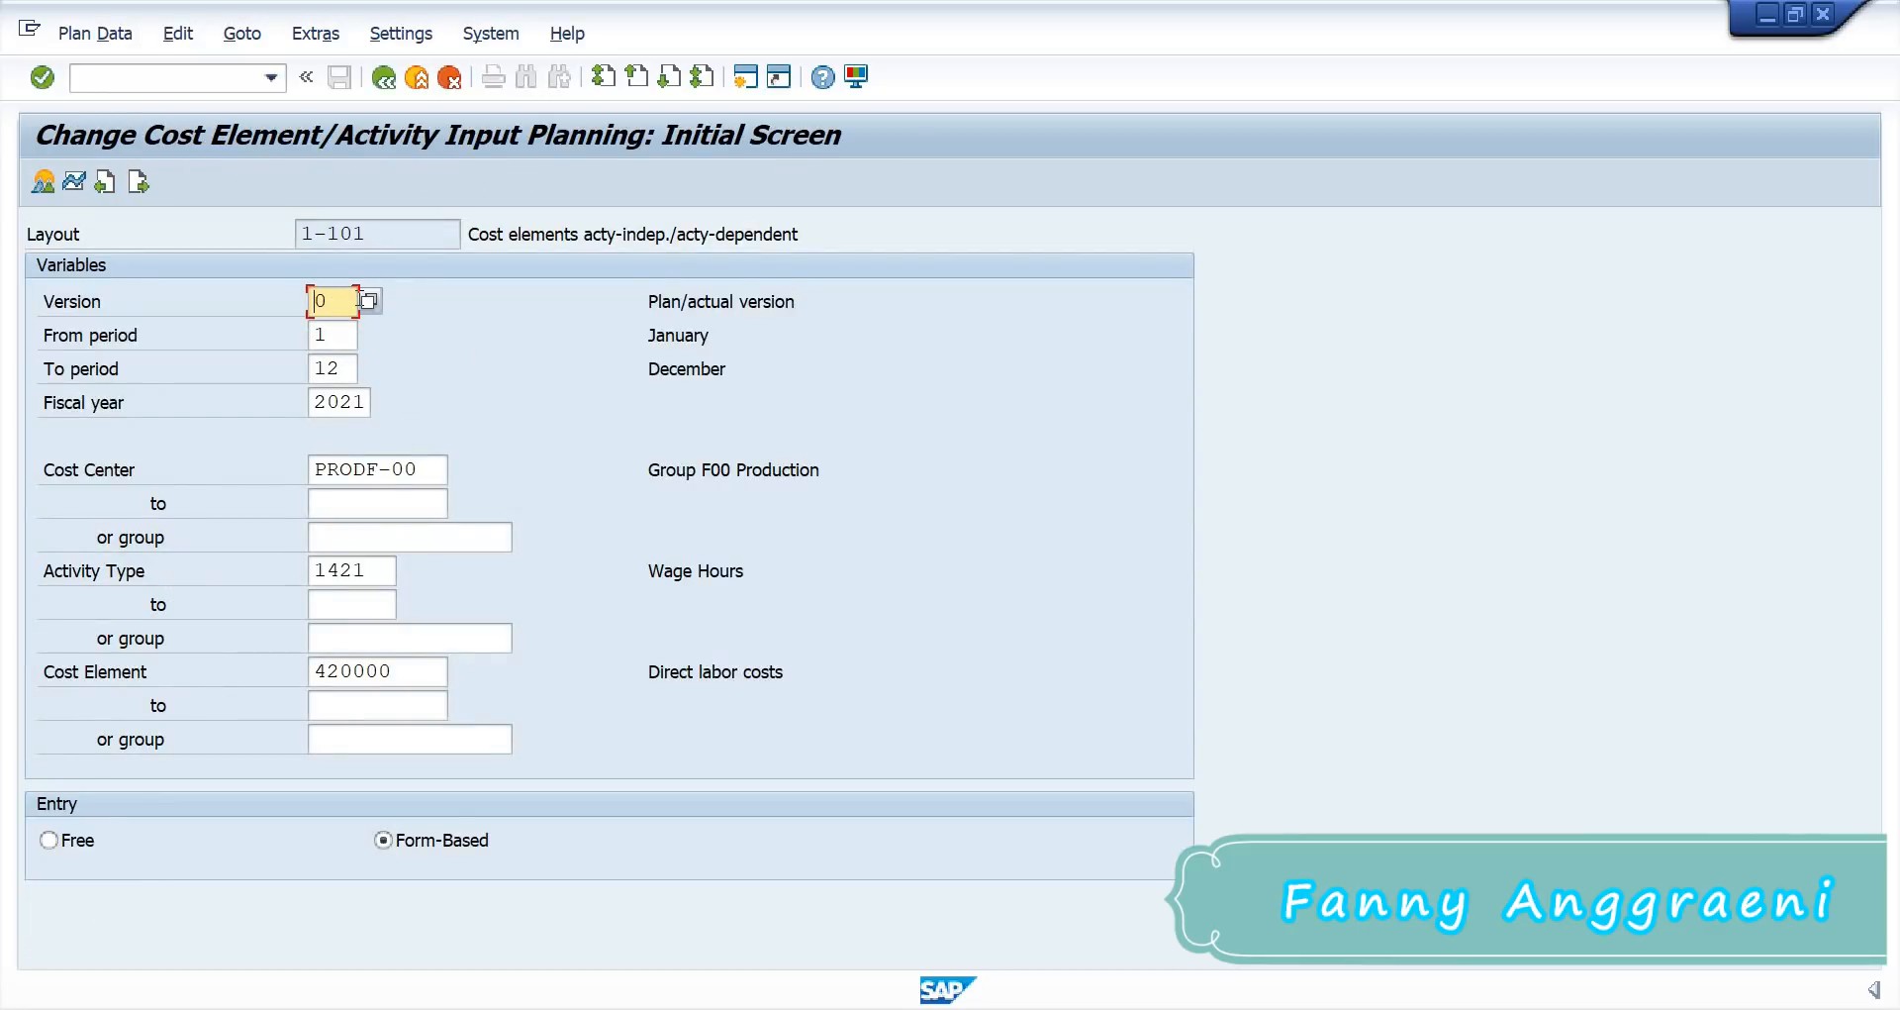
Step: Check the plan version, periods and fiscal year, then enter cost center SERVF-00
left_click(347, 298)
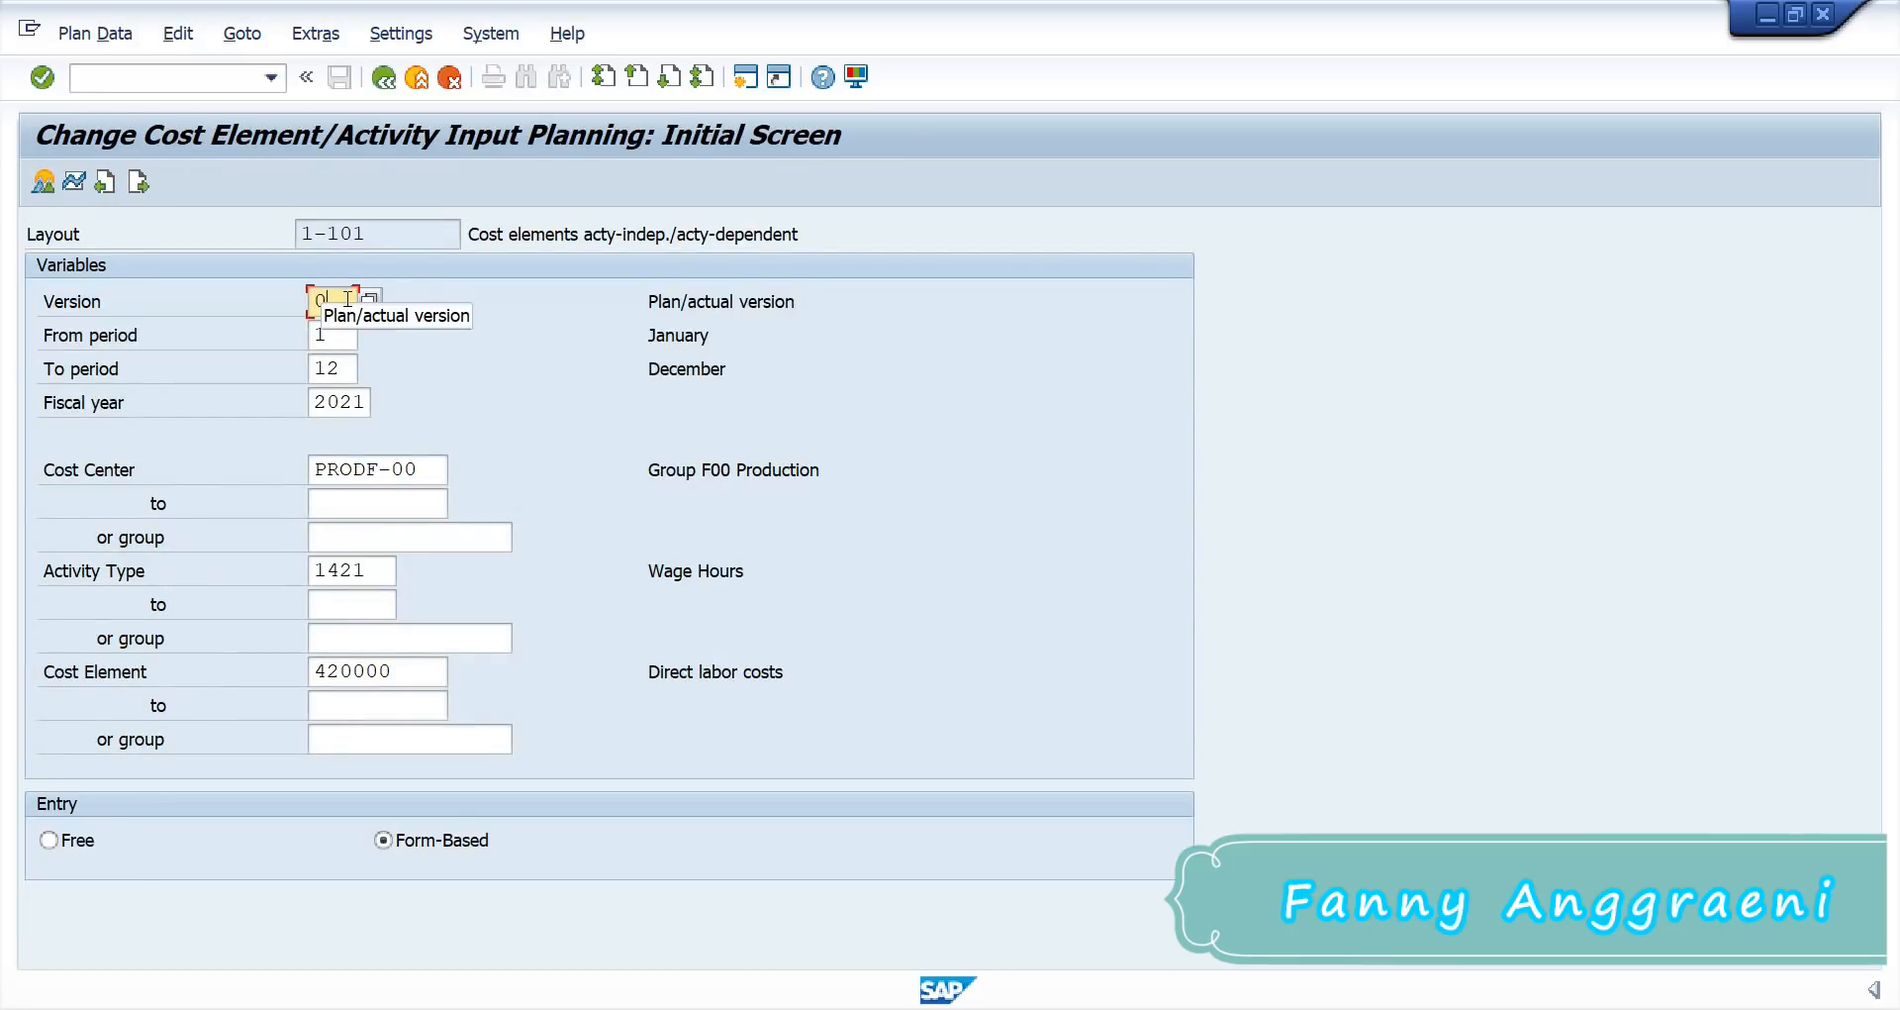
left_click(348, 335)
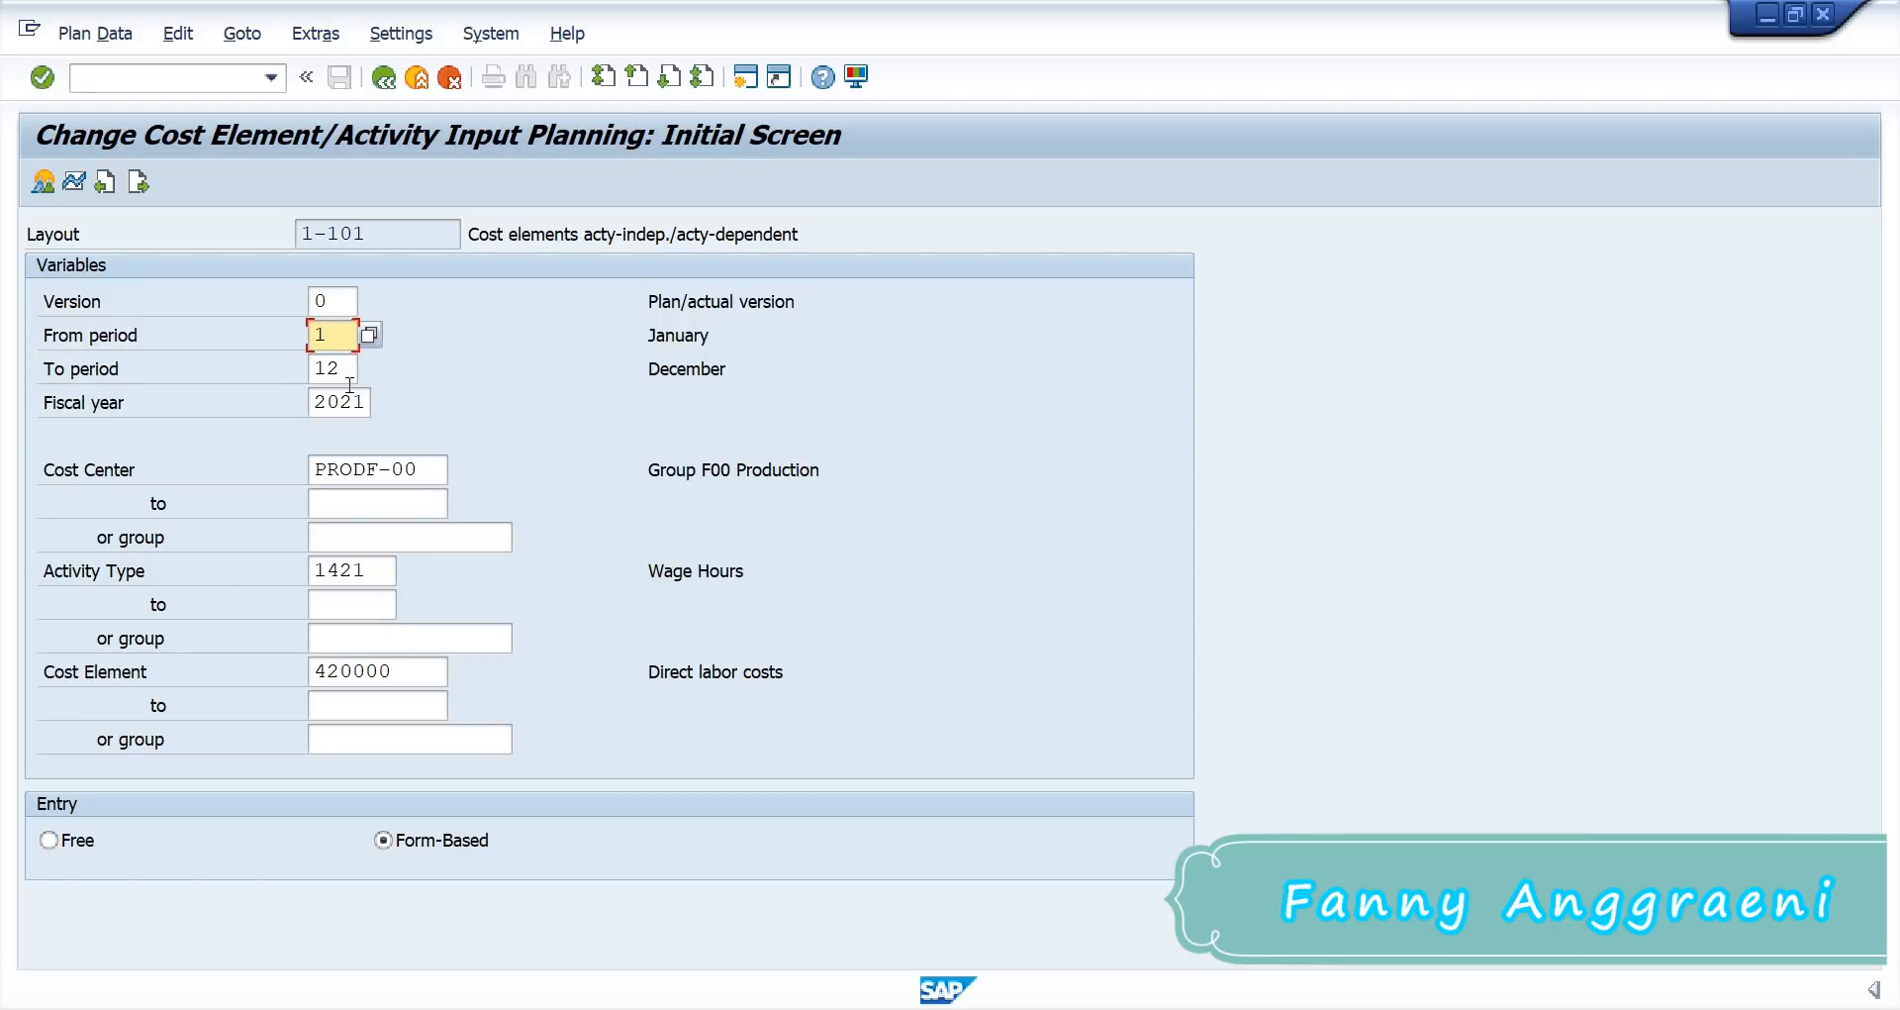
left_click(349, 376)
left_click(378, 404)
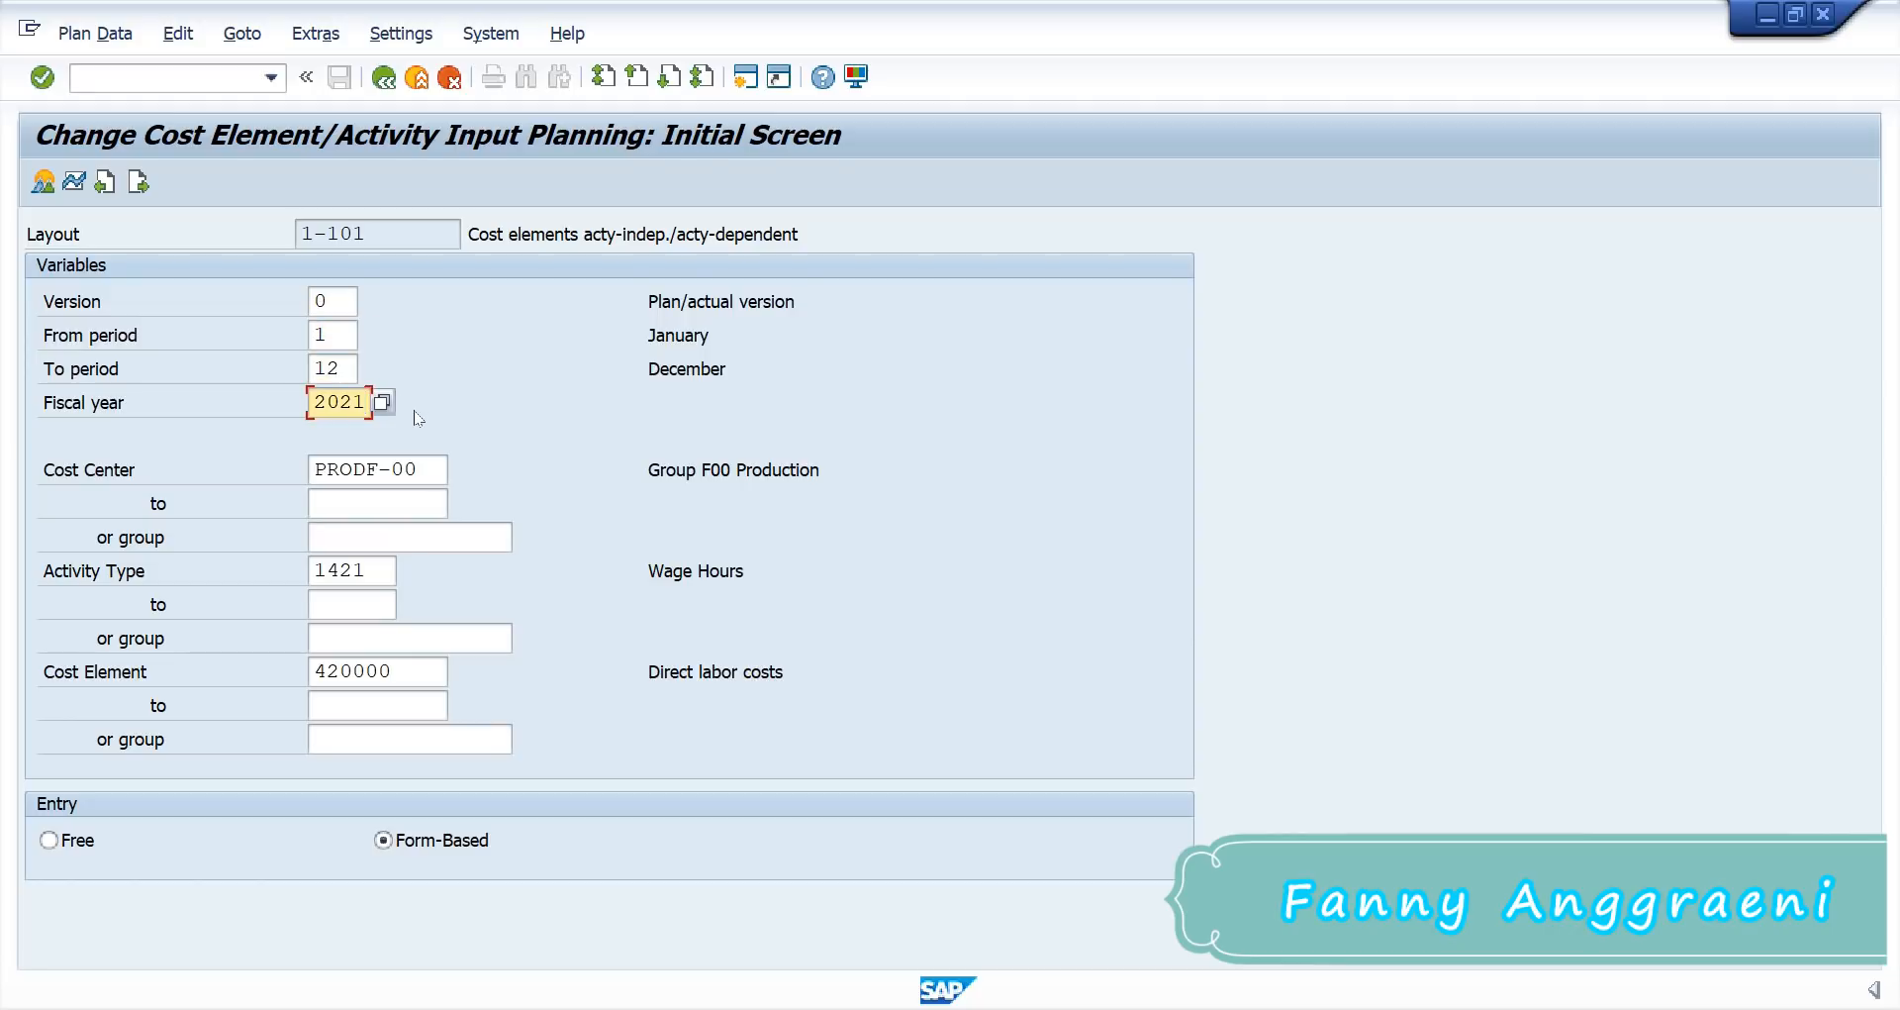
left_click(439, 472)
type("SW")
key("BackSpace")
key("BackSpace")
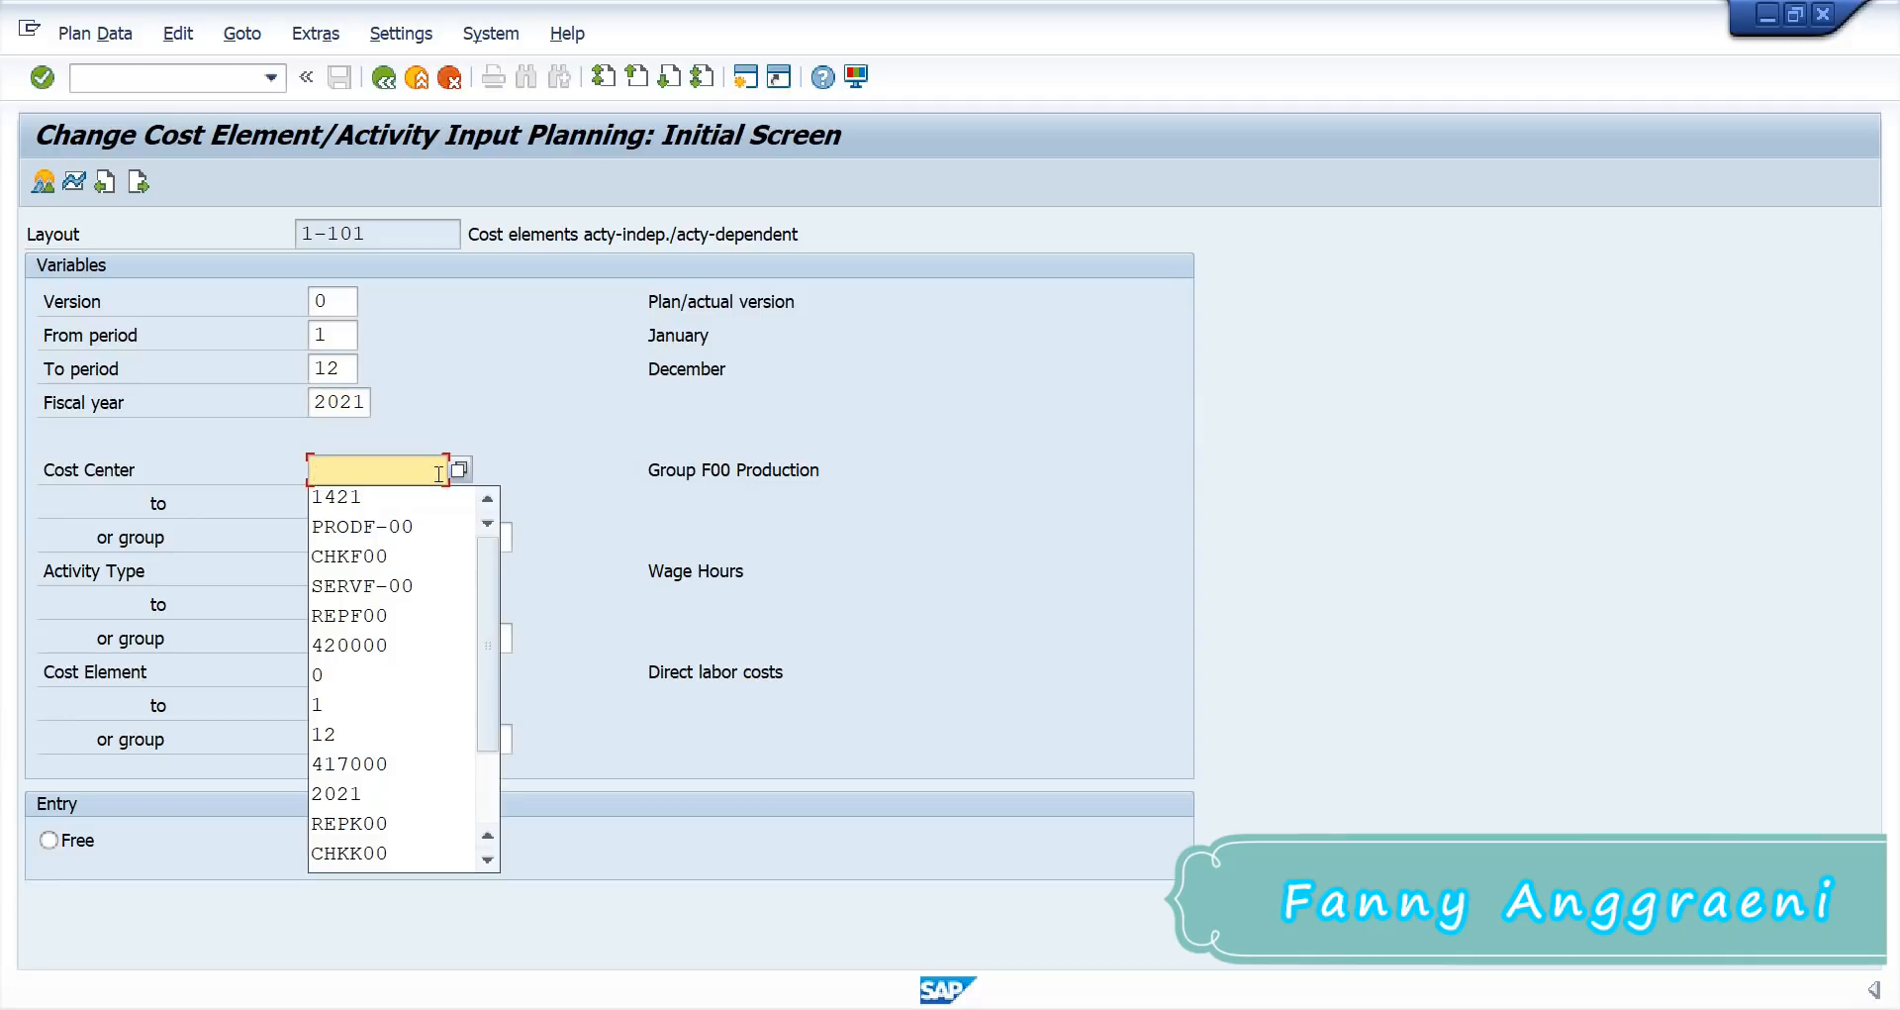
type("SE")
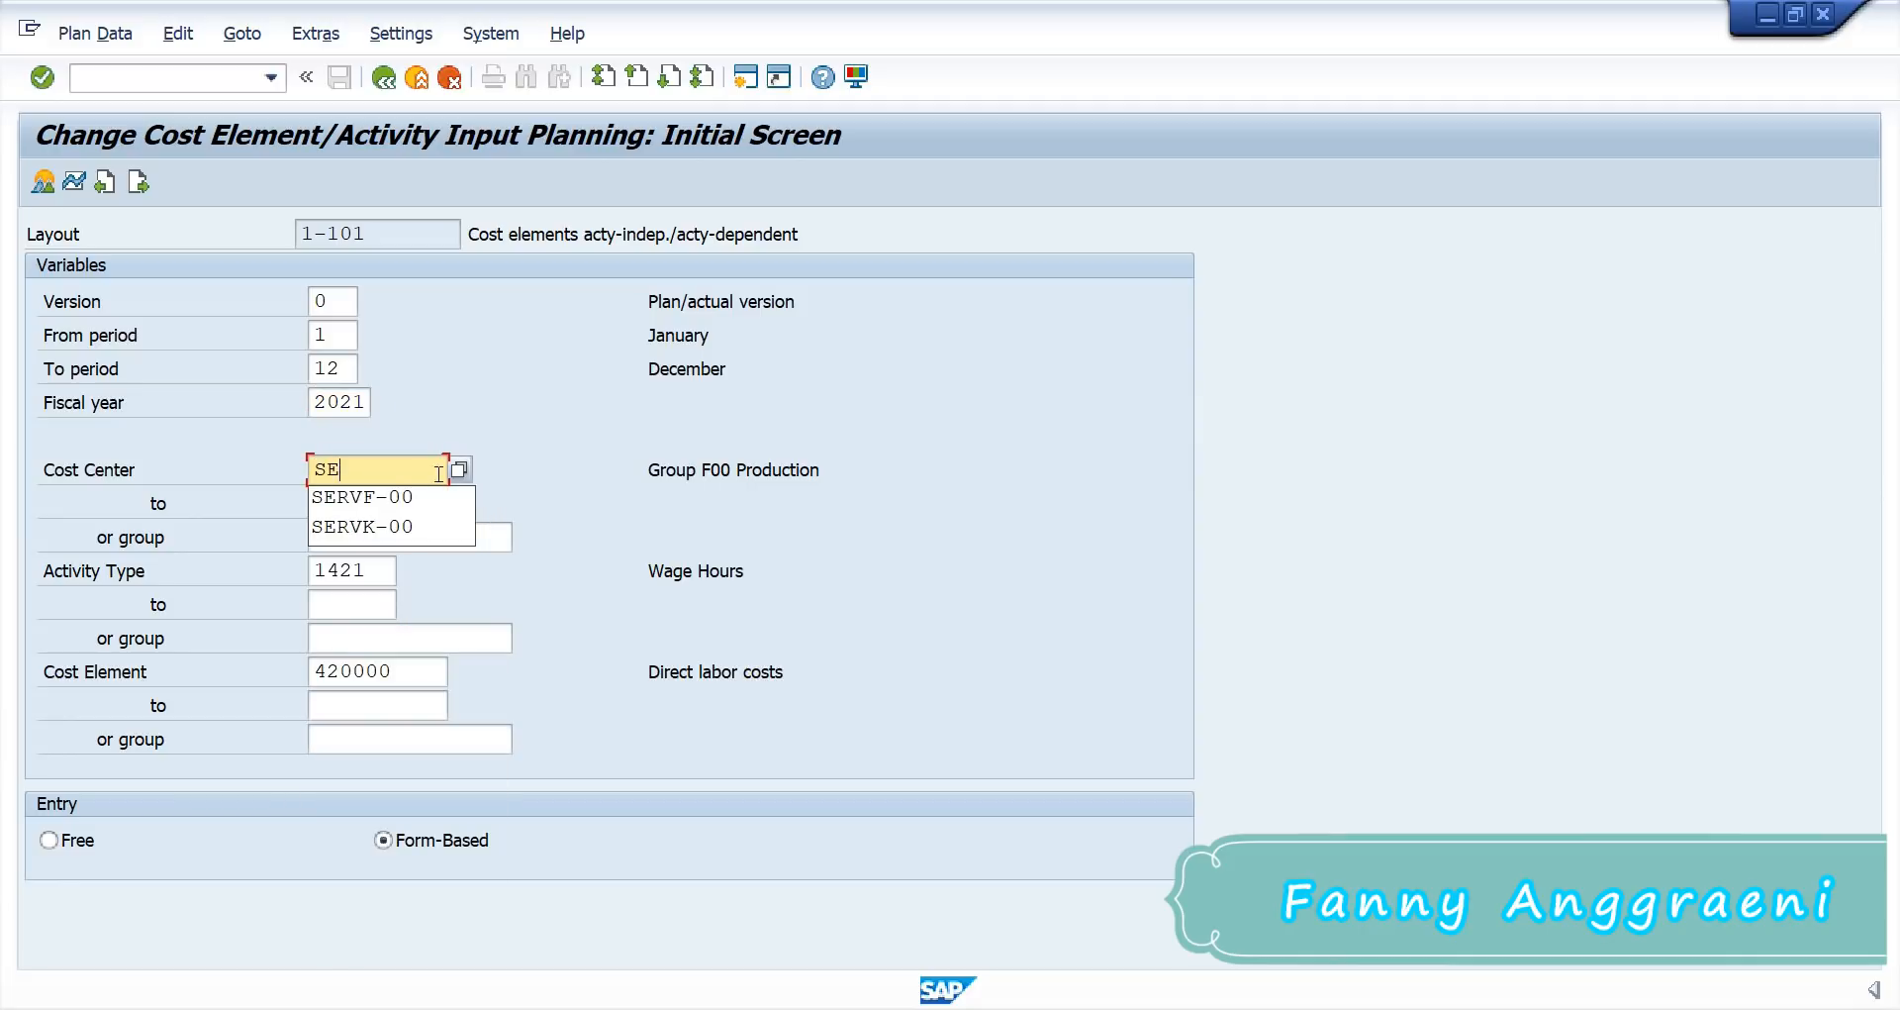
type("RVF-00")
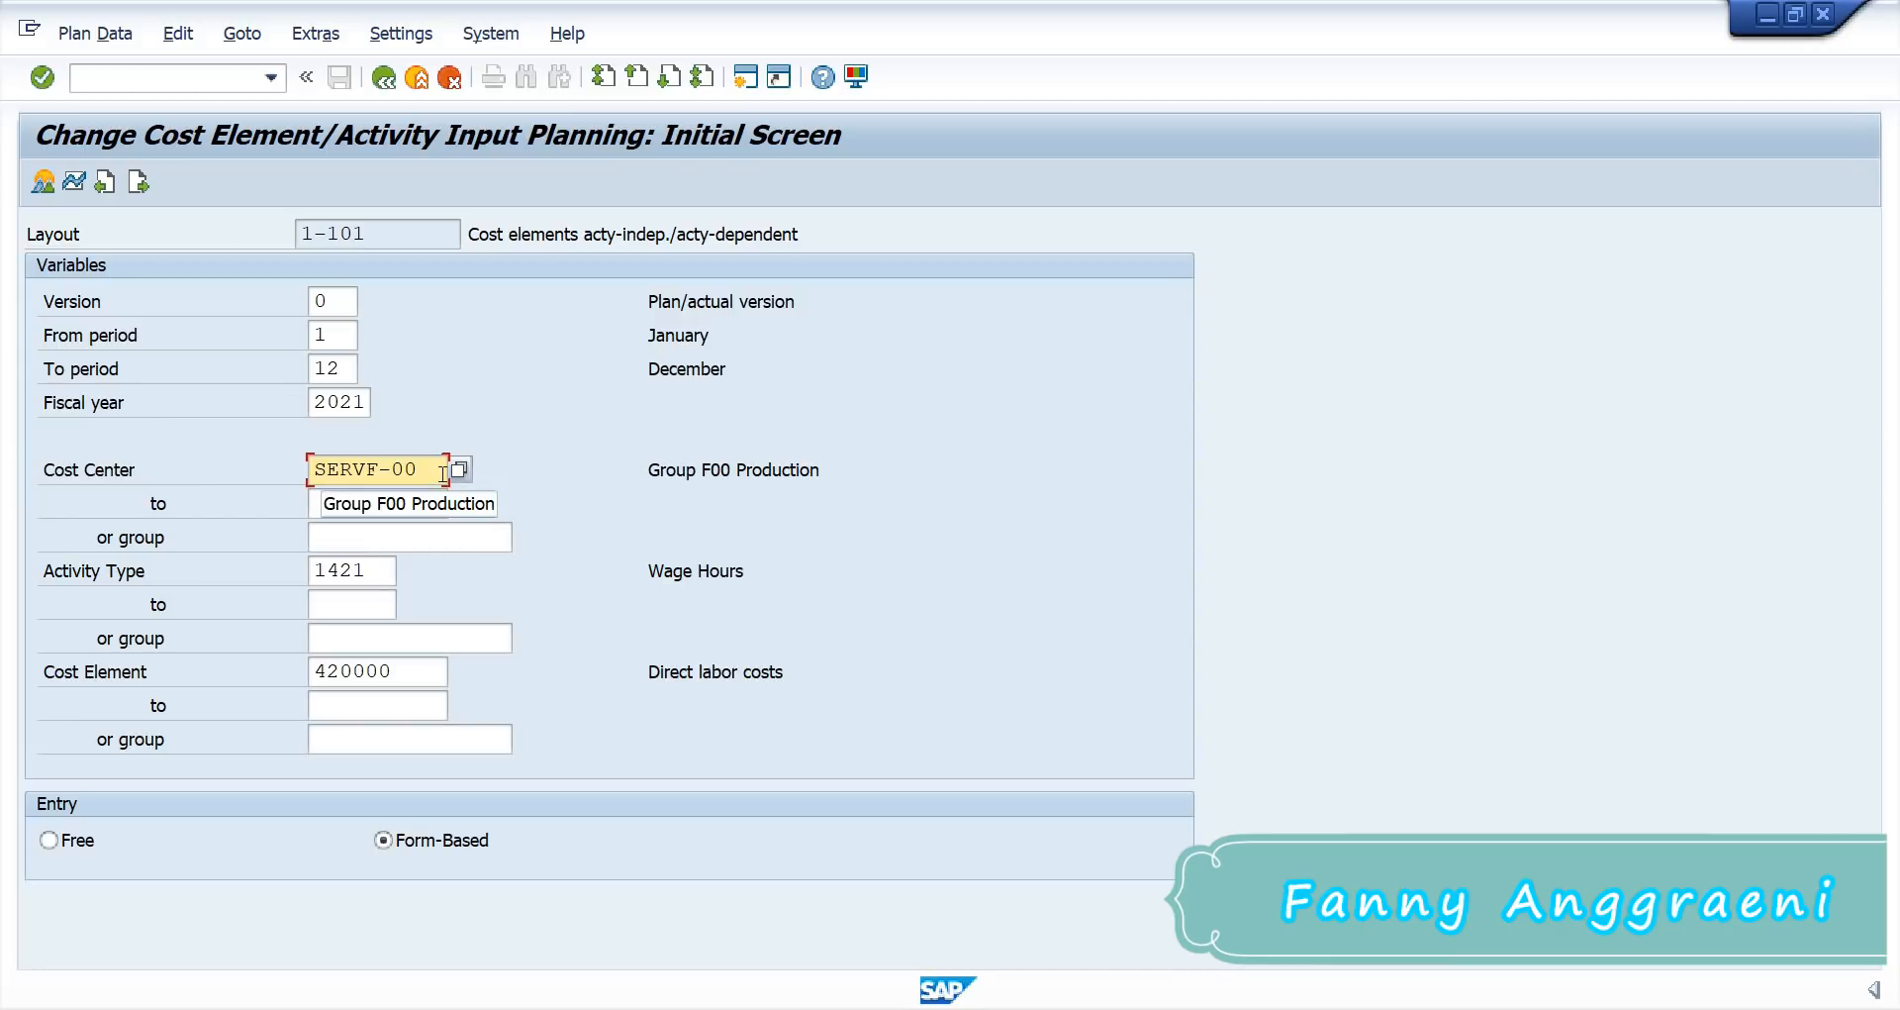
Step: Change activity type to REPF00 and cost element to 403000, and confirm the selection
left_click_drag(379, 571, 139, 531)
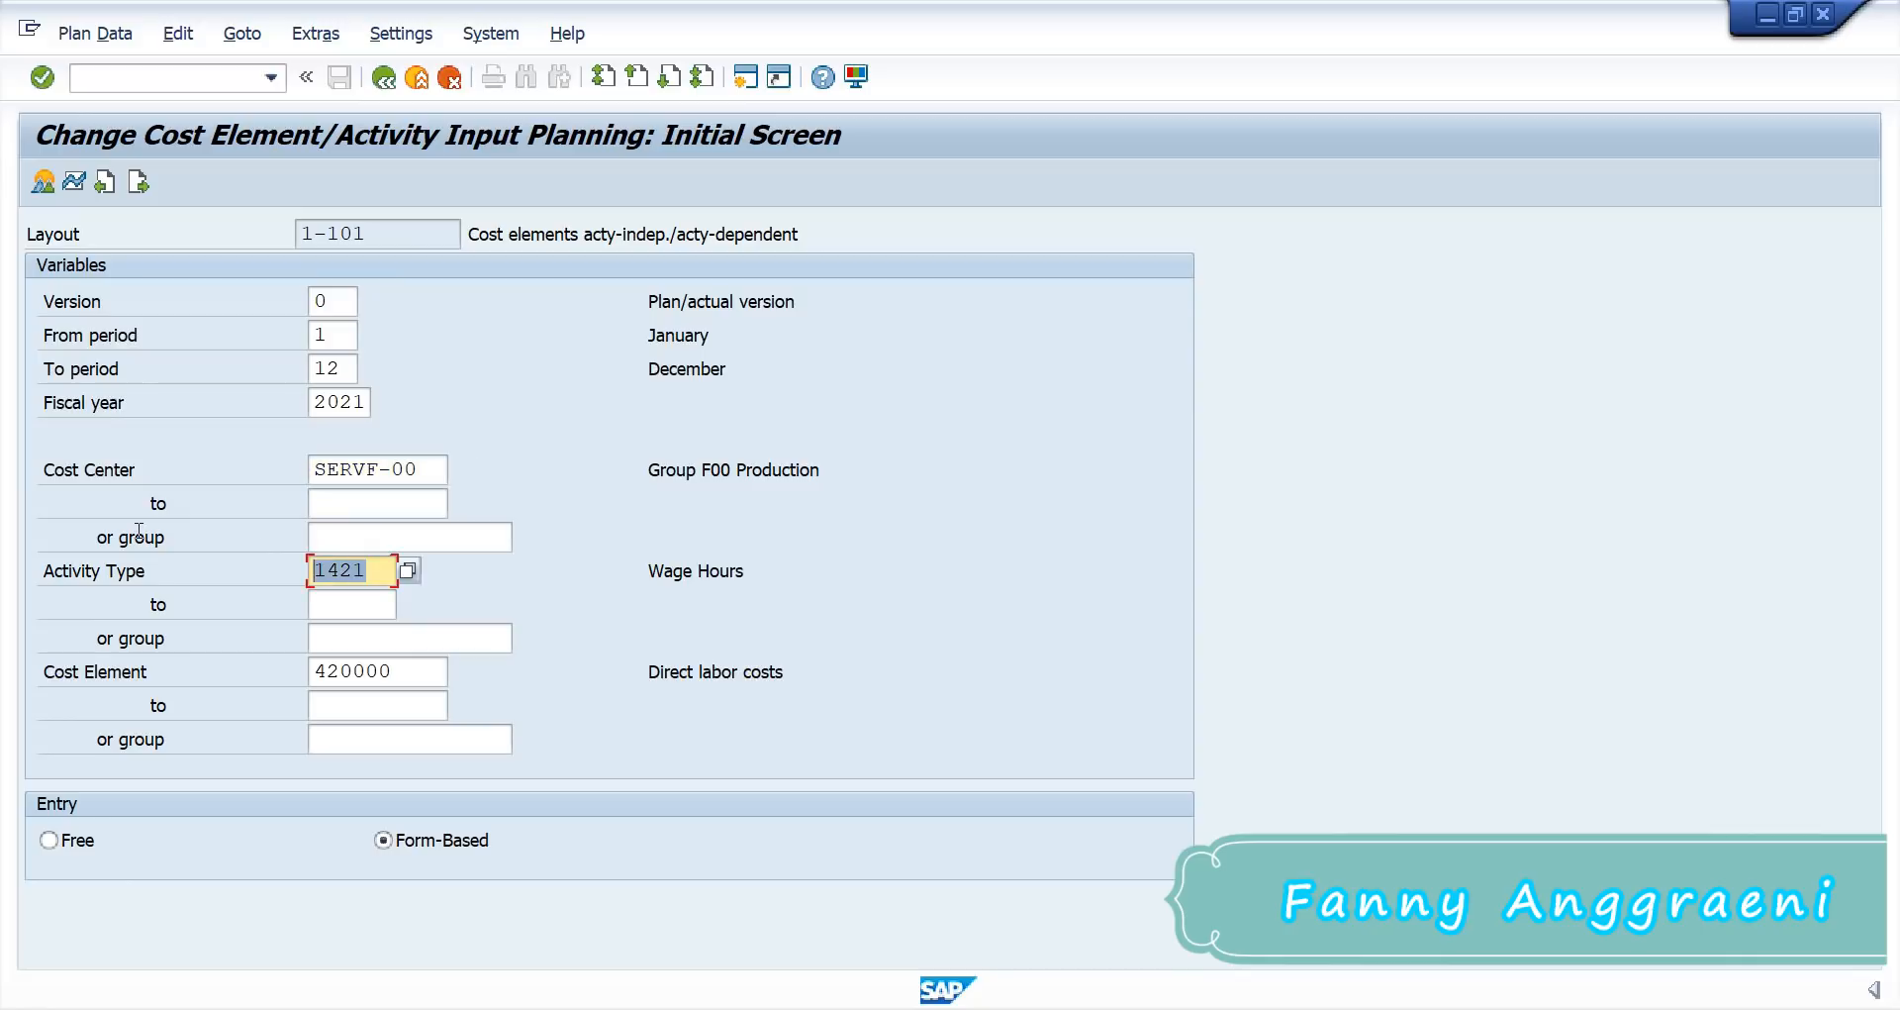
type("REP")
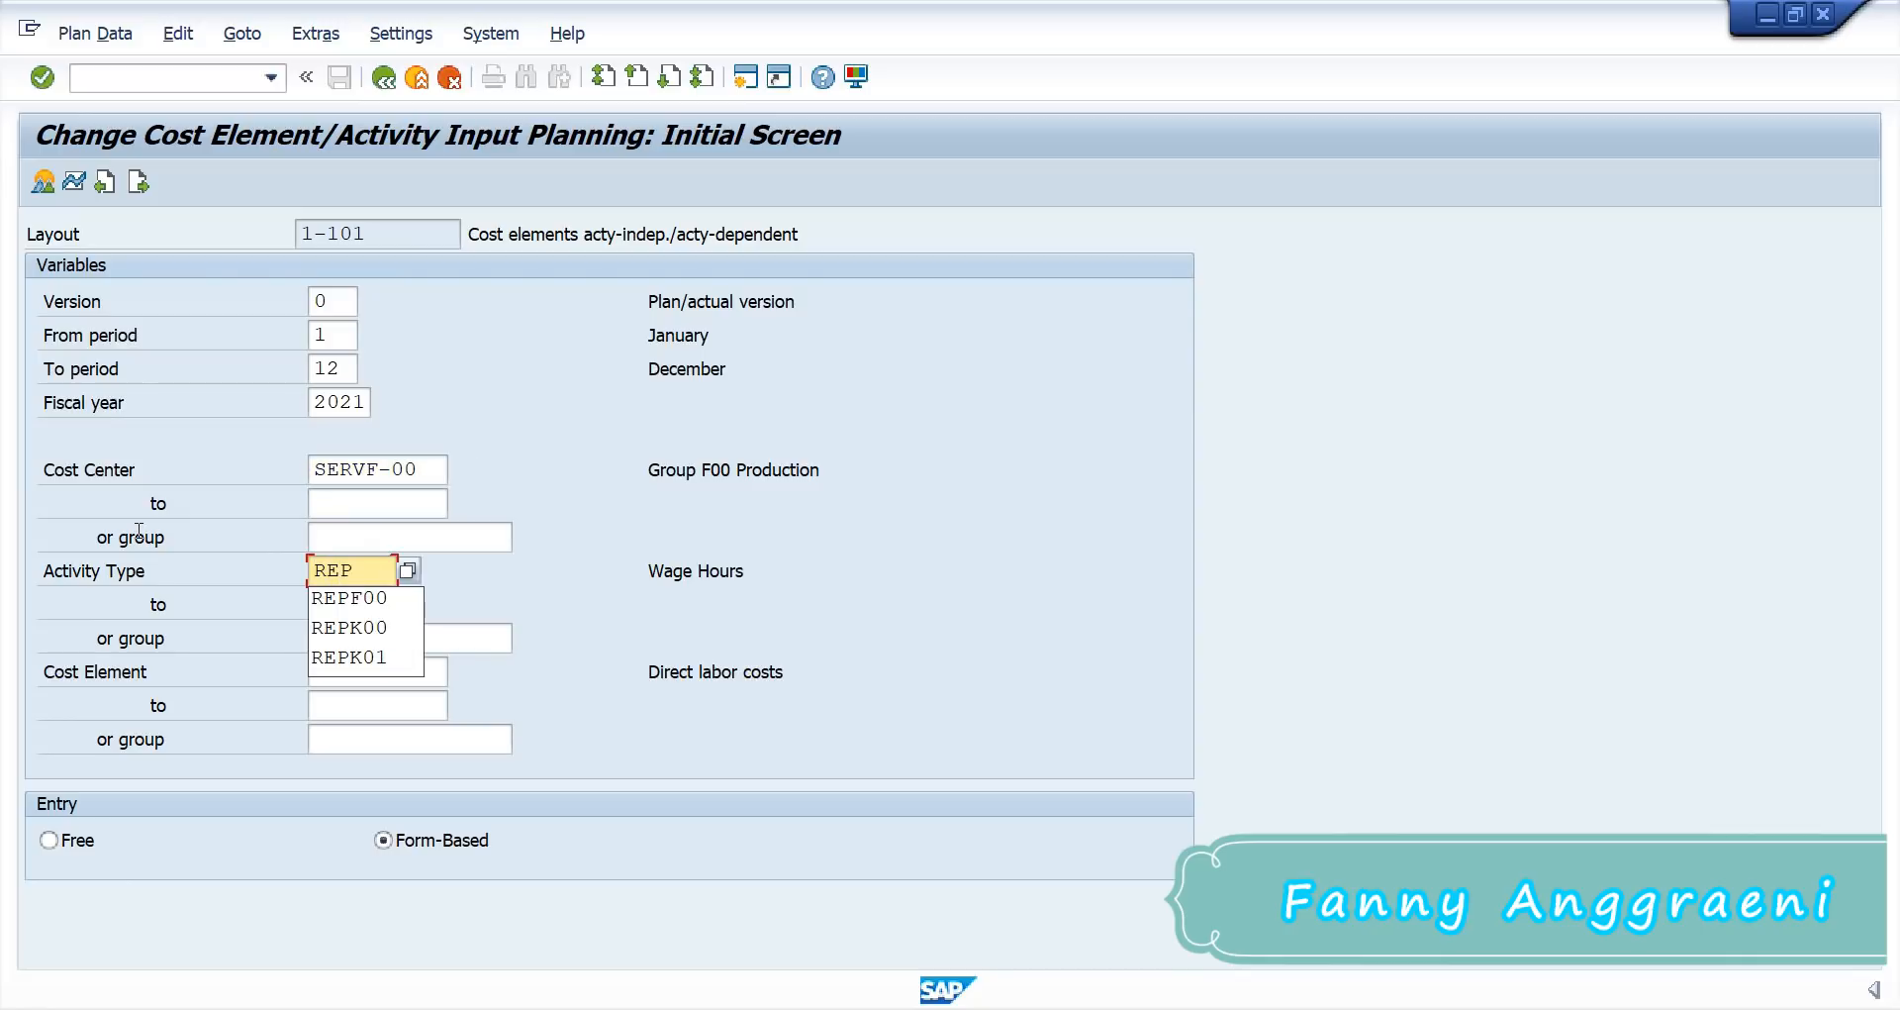
type("F00")
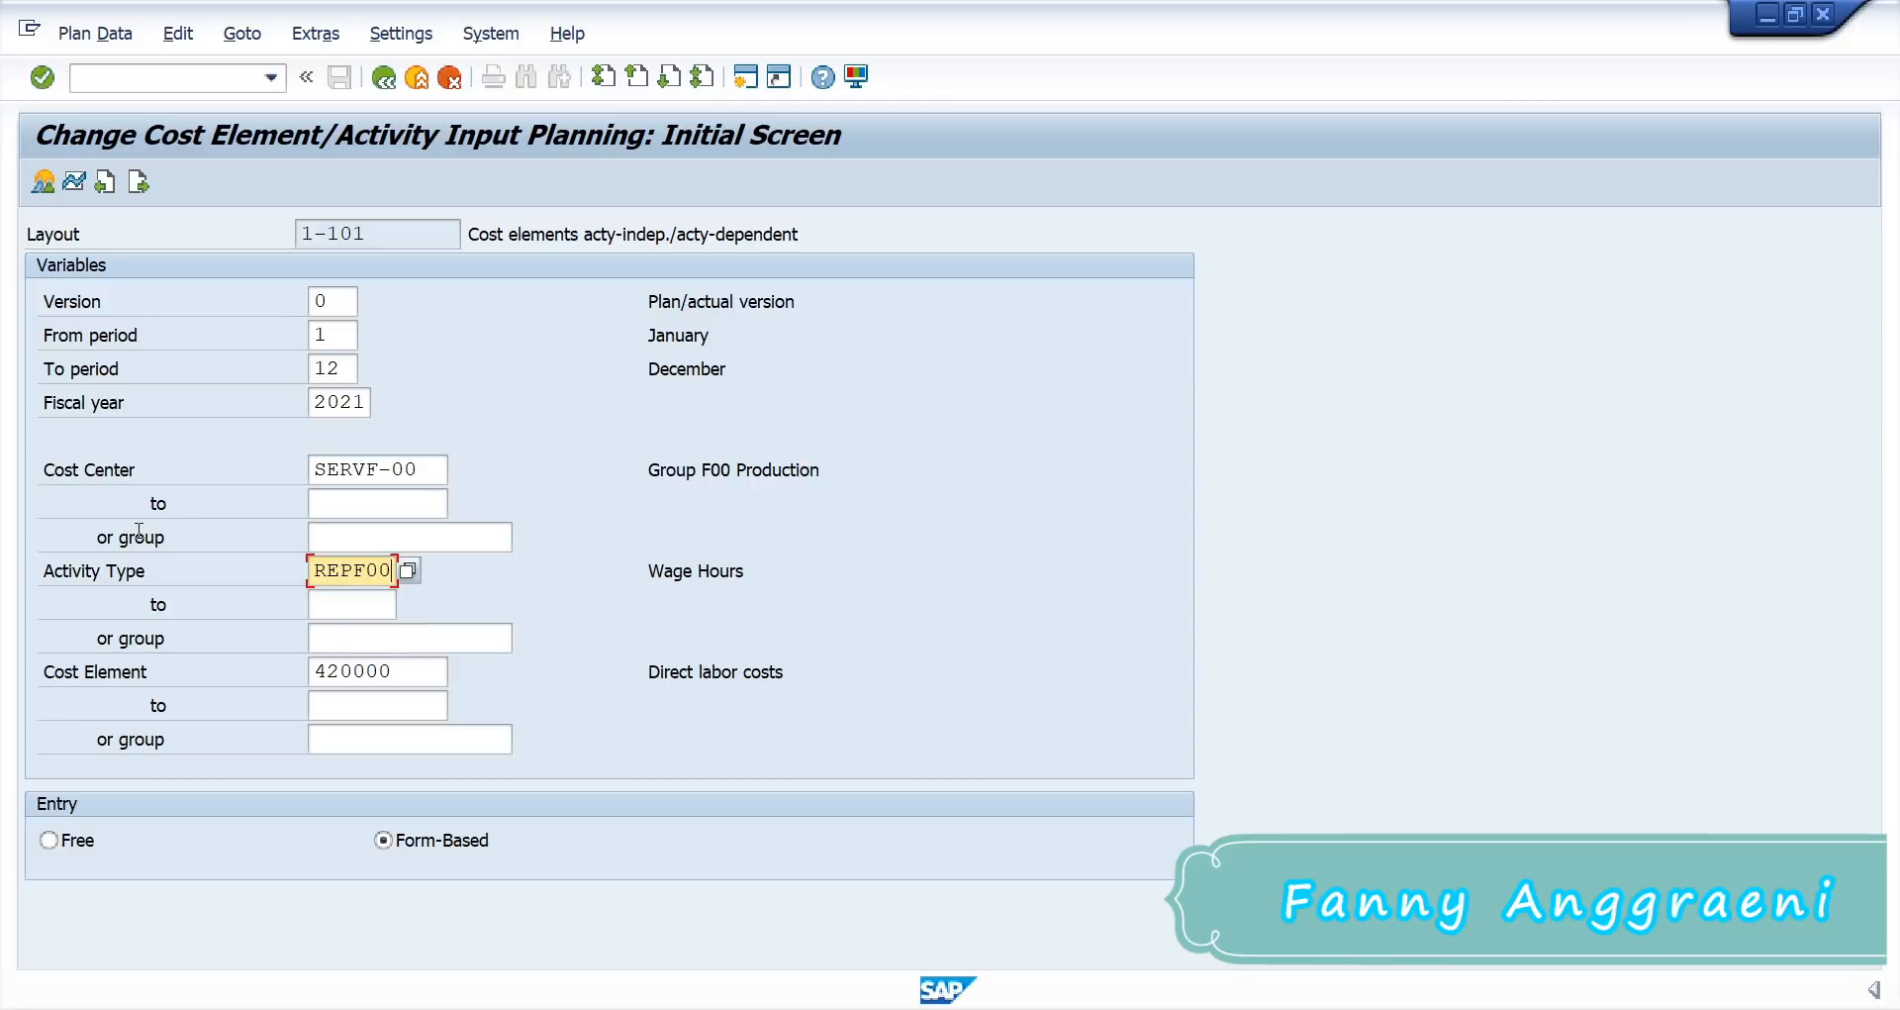
double_click(405, 682)
type("4")
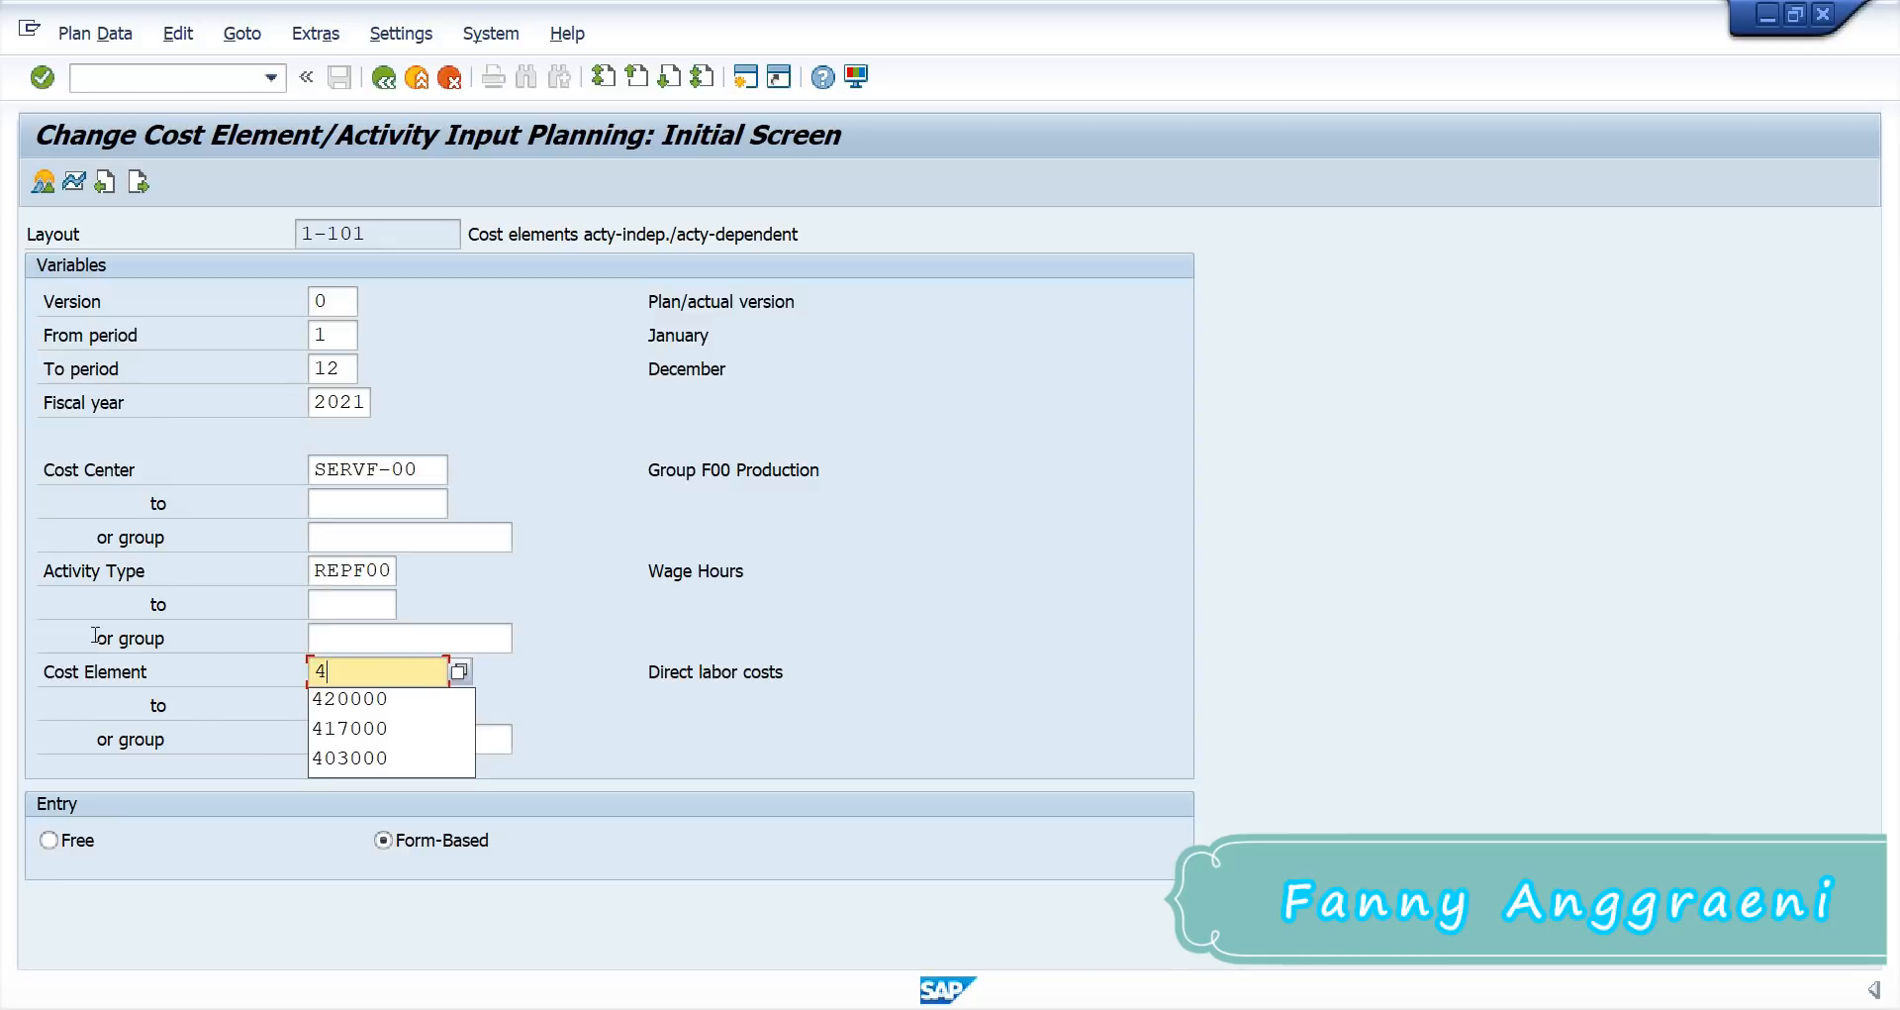
type("0300")
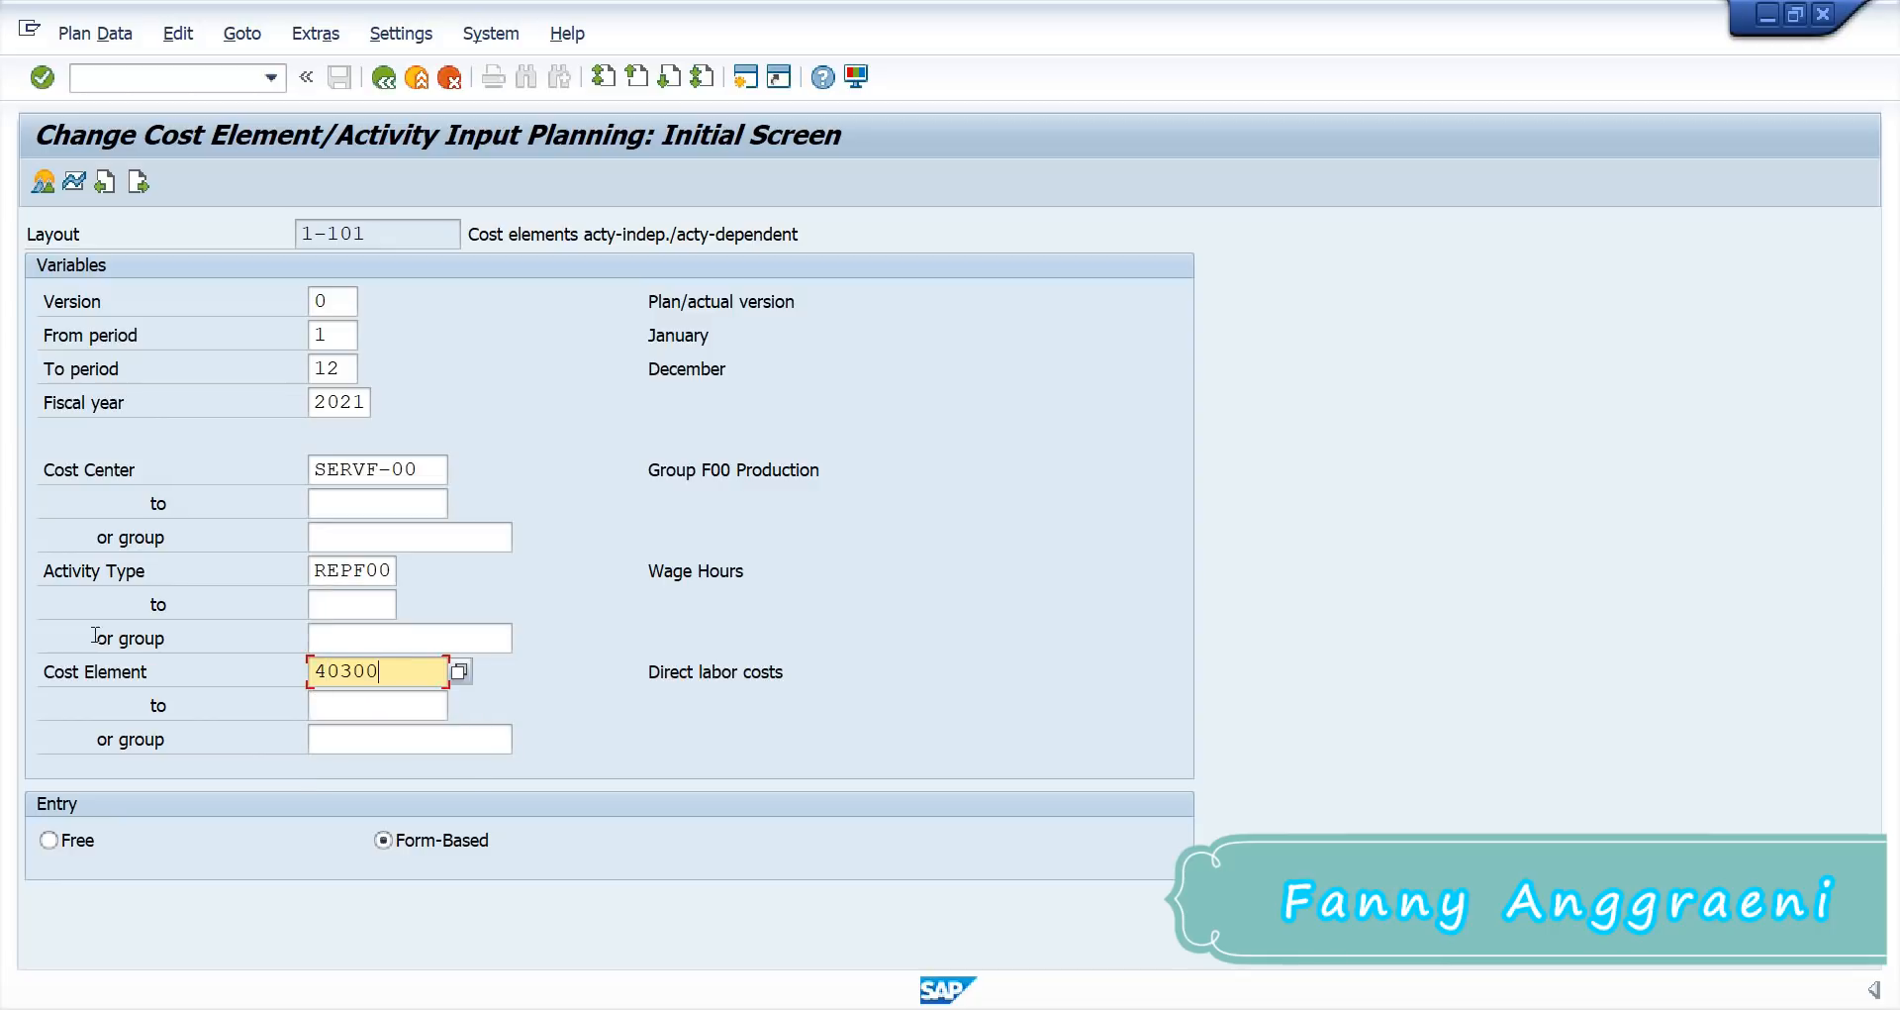
type("0")
key("Return")
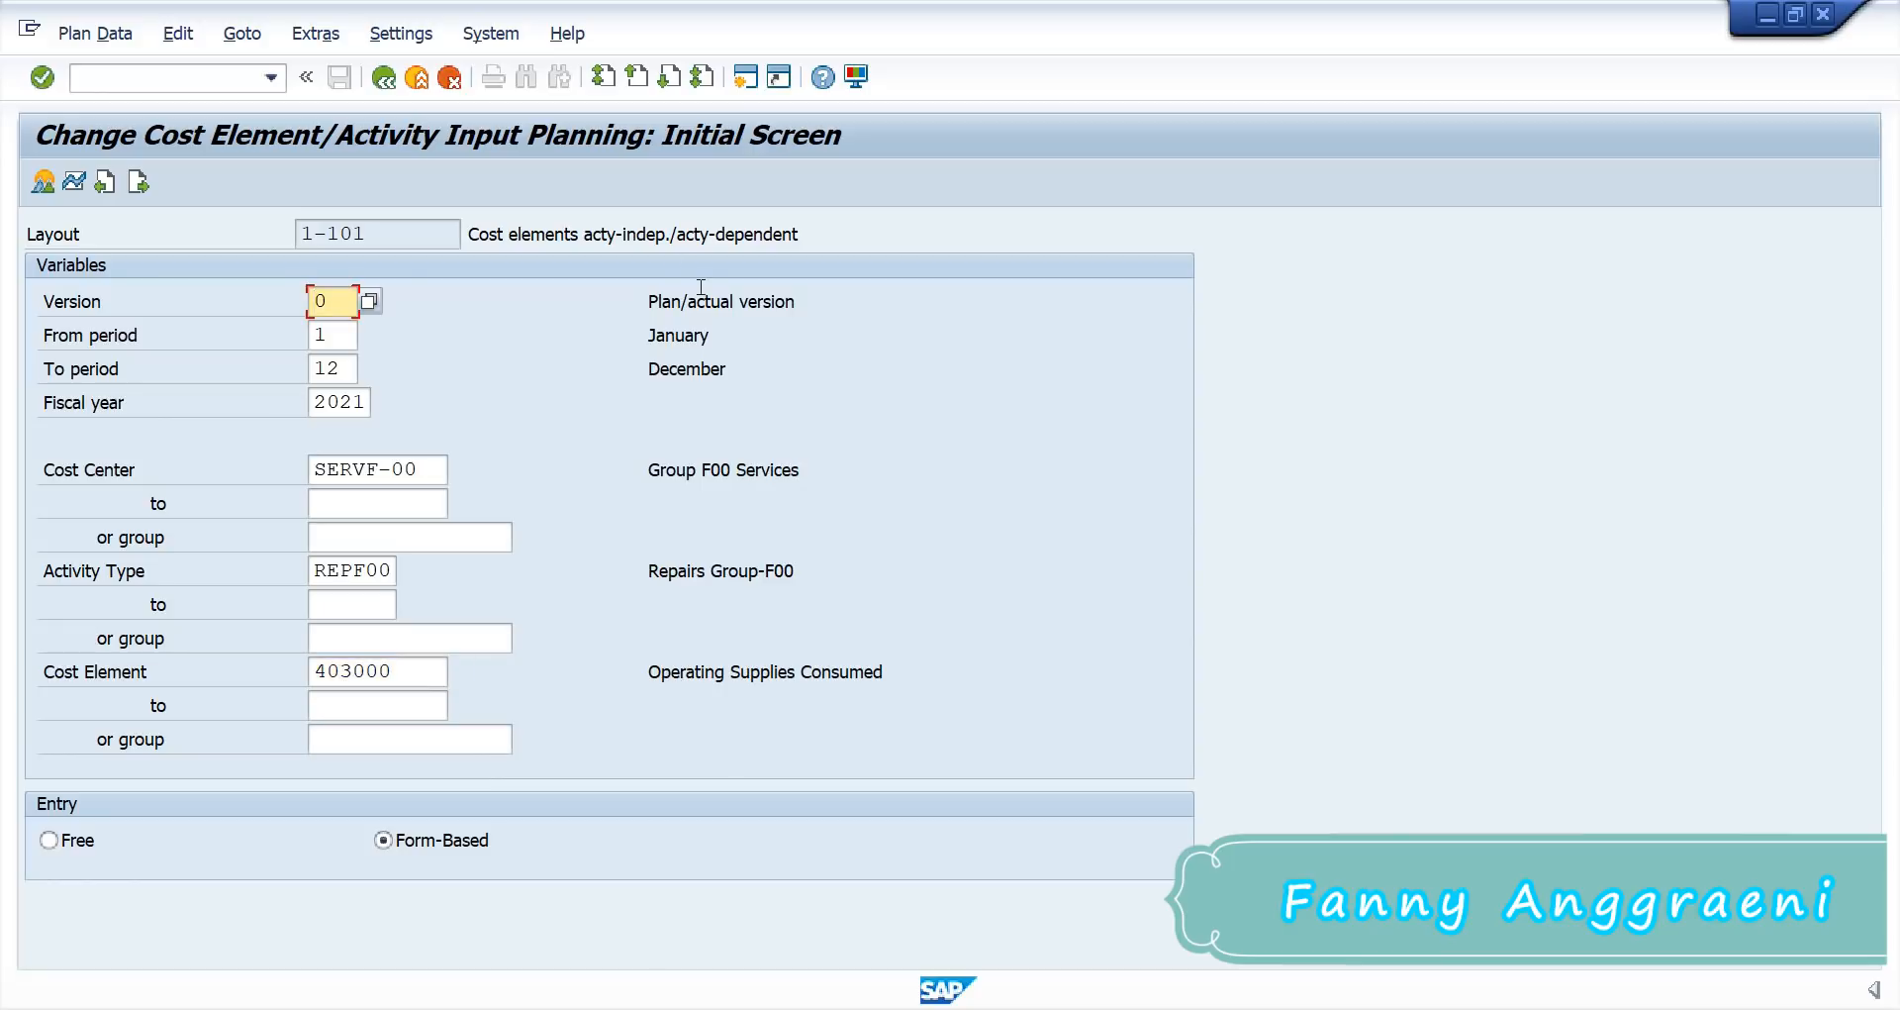
Step: Review the refreshed descriptions Group F00 Services and Repairs Group-F00
left_click(734, 470)
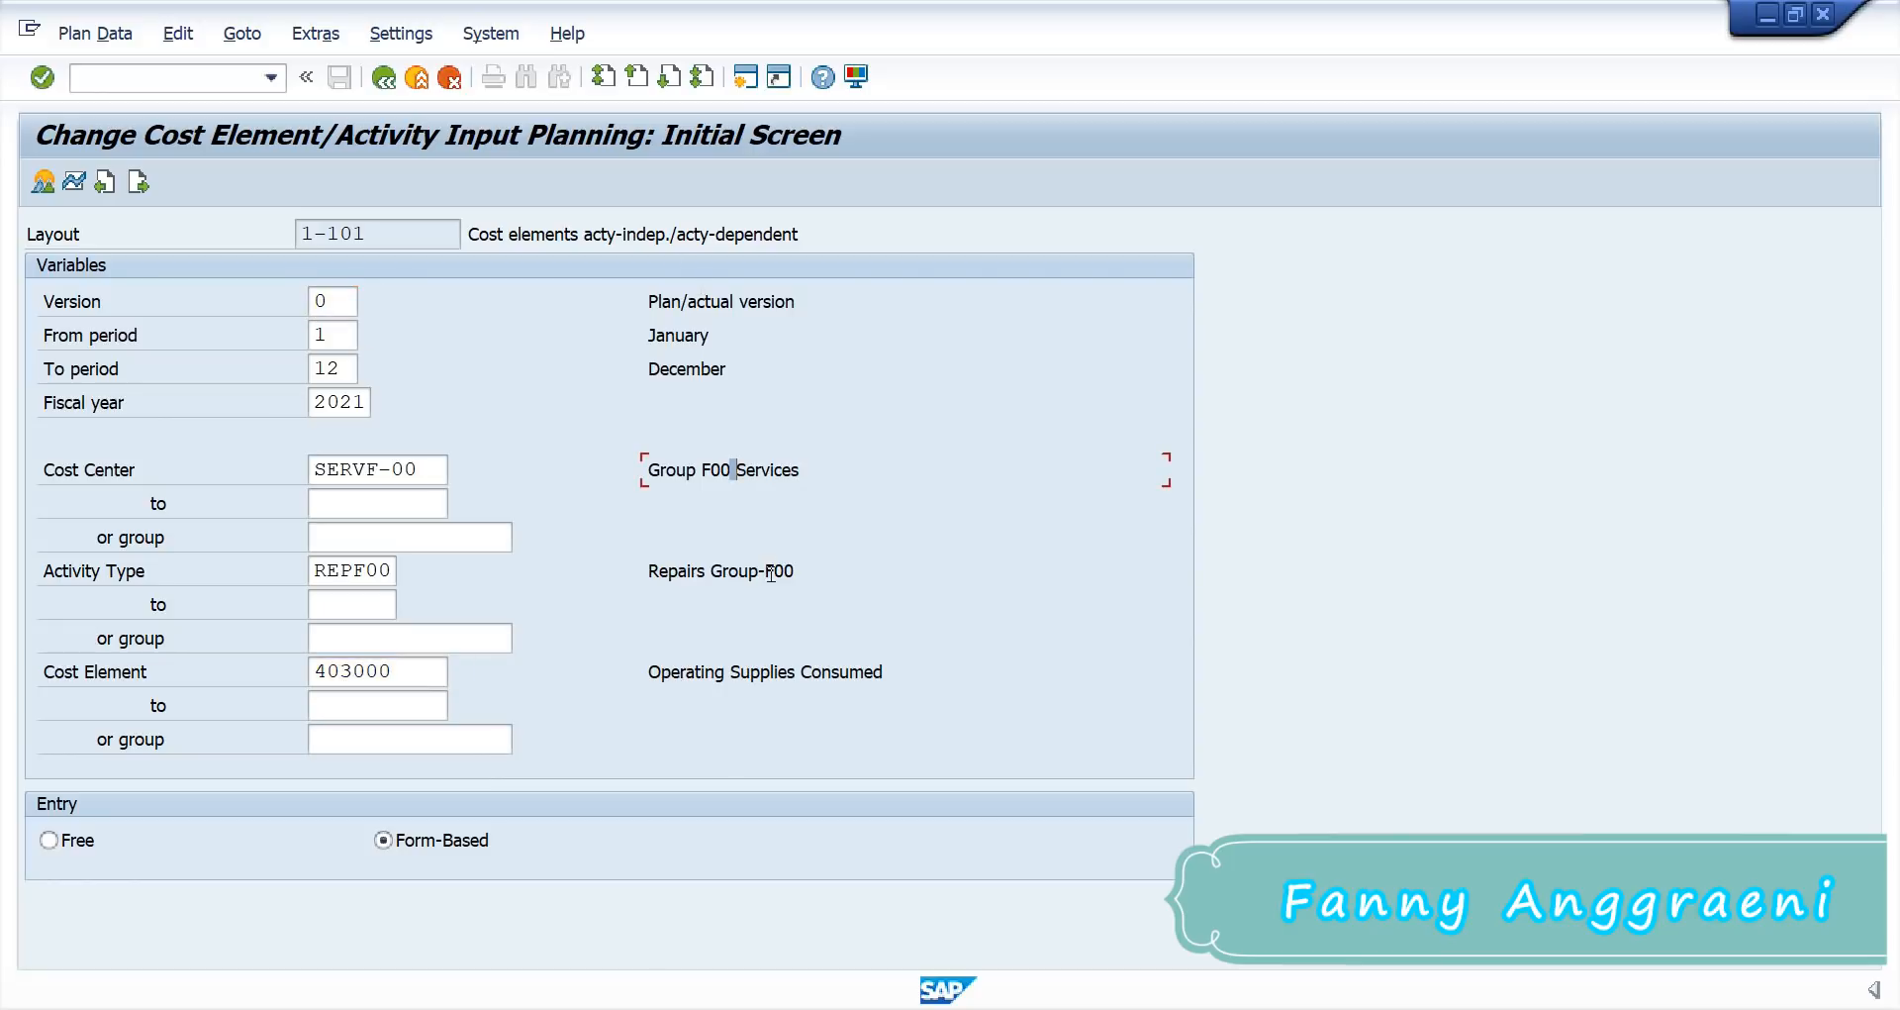
left_click(773, 571)
left_click(765, 467)
left_click(764, 571)
Step: Enter plan fixed costs 3000 and plan variable costs 9000 on the overview, then post
left_click(44, 182)
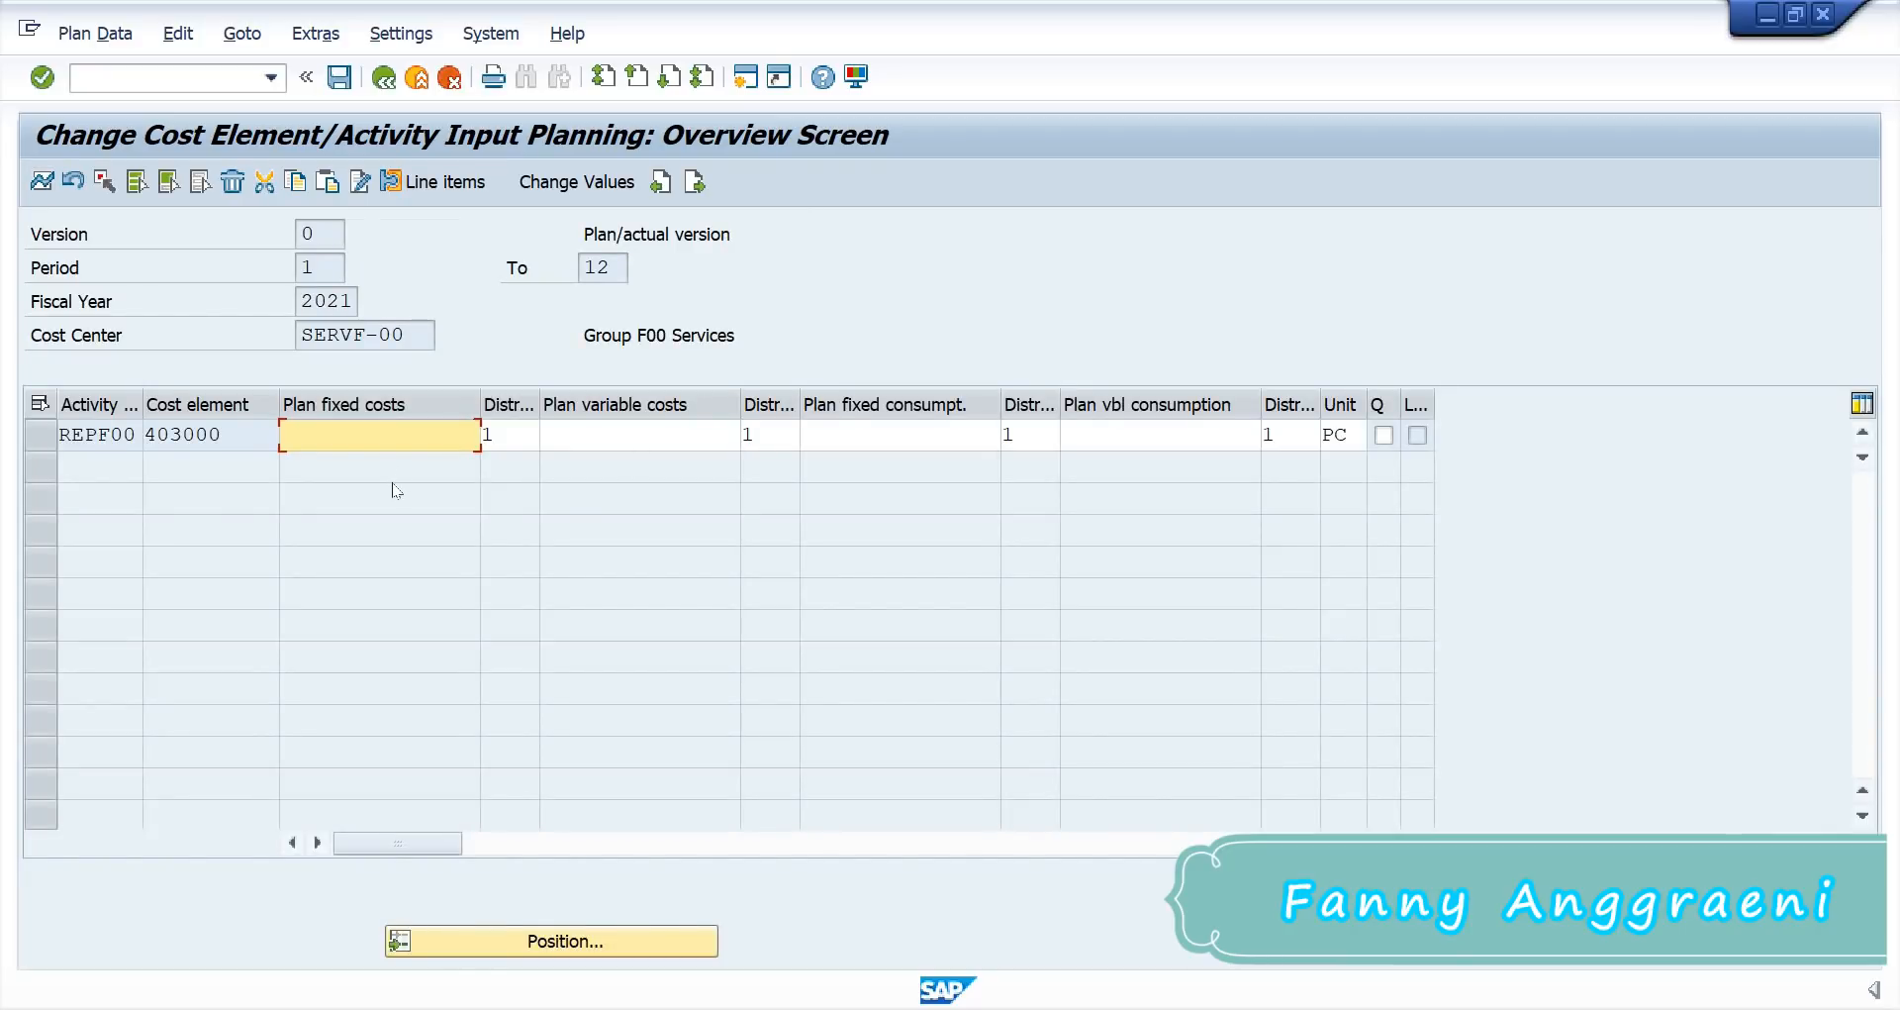
type("3")
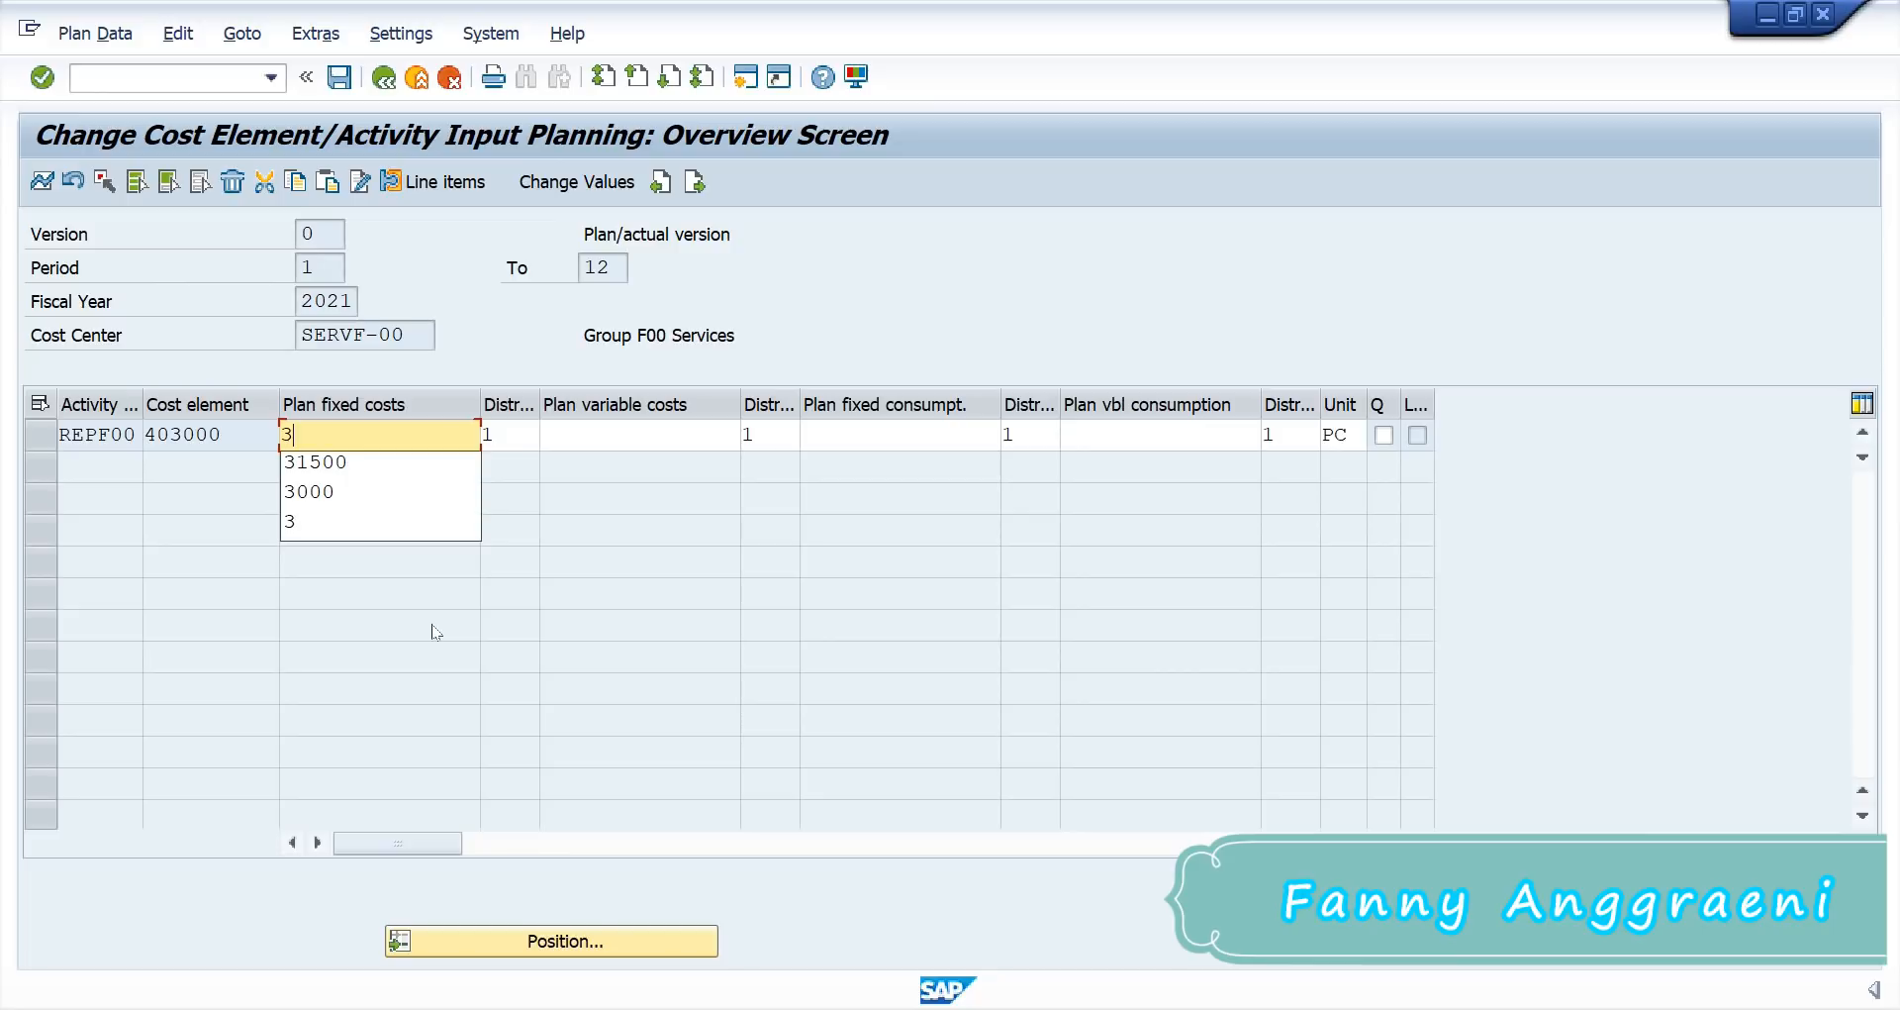
type("000")
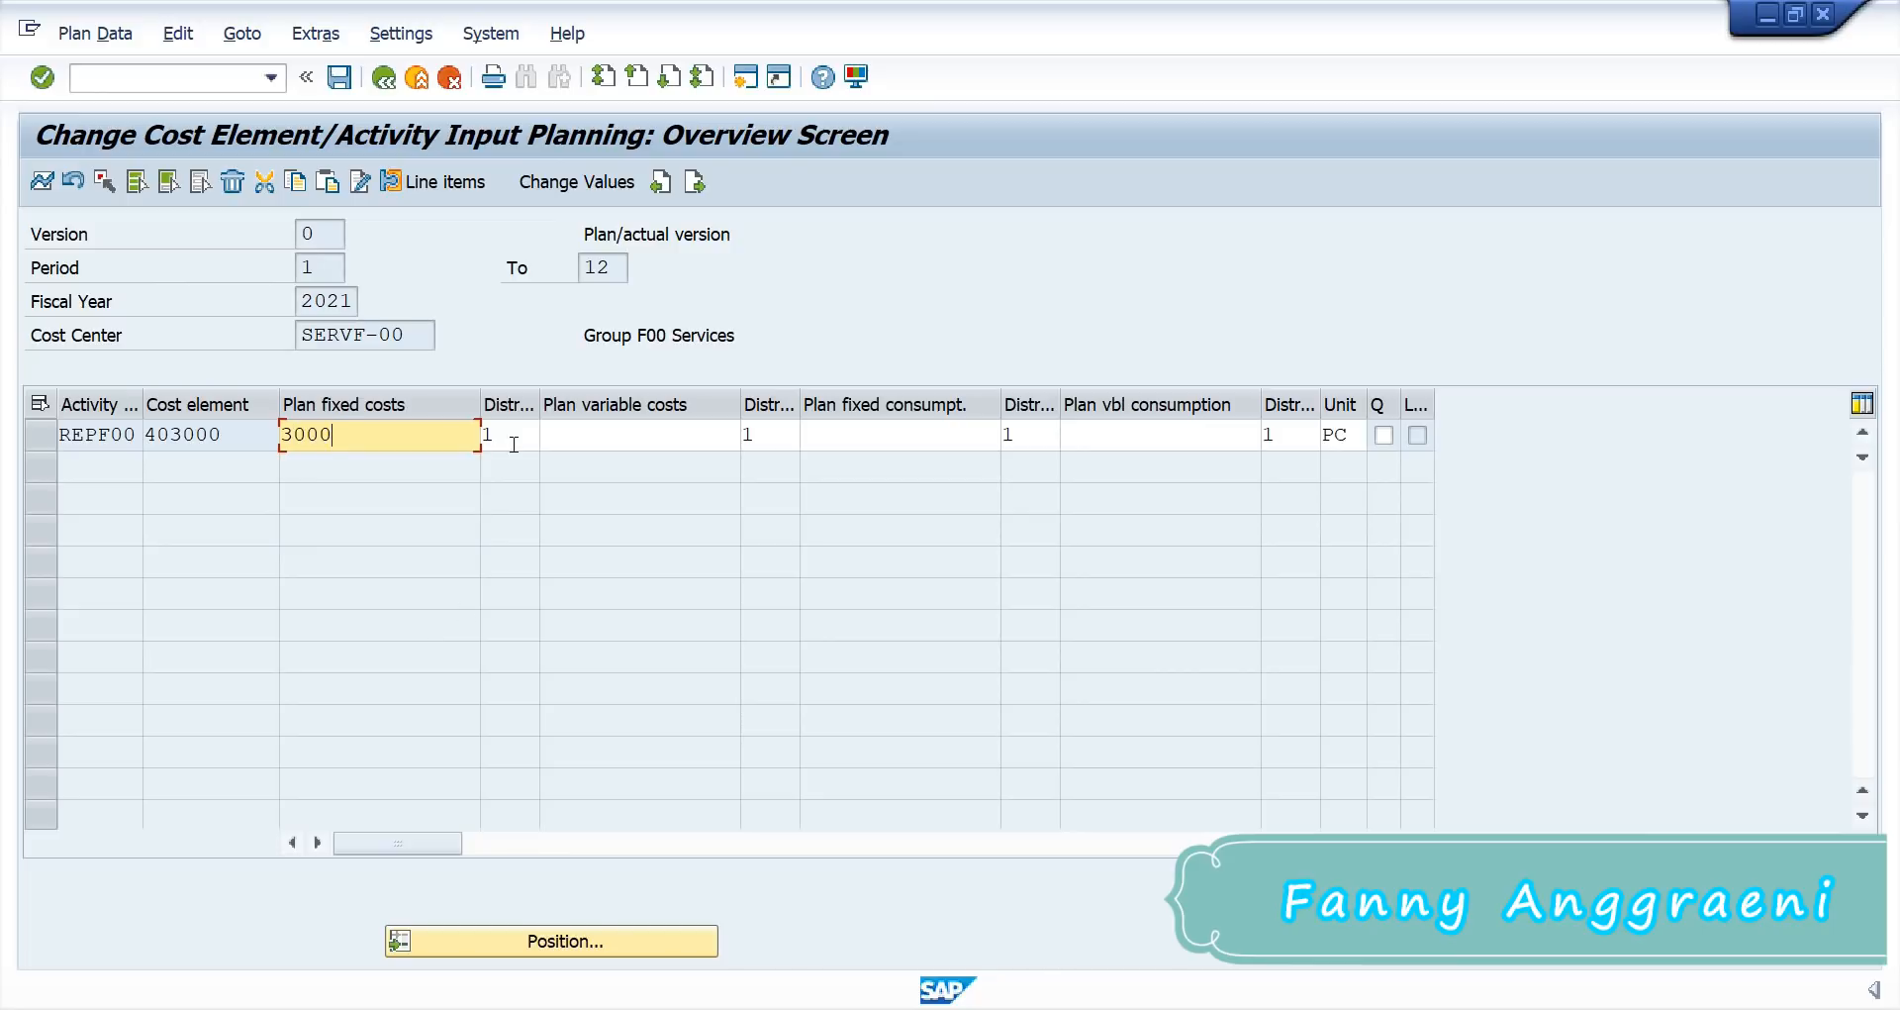
left_click(701, 432)
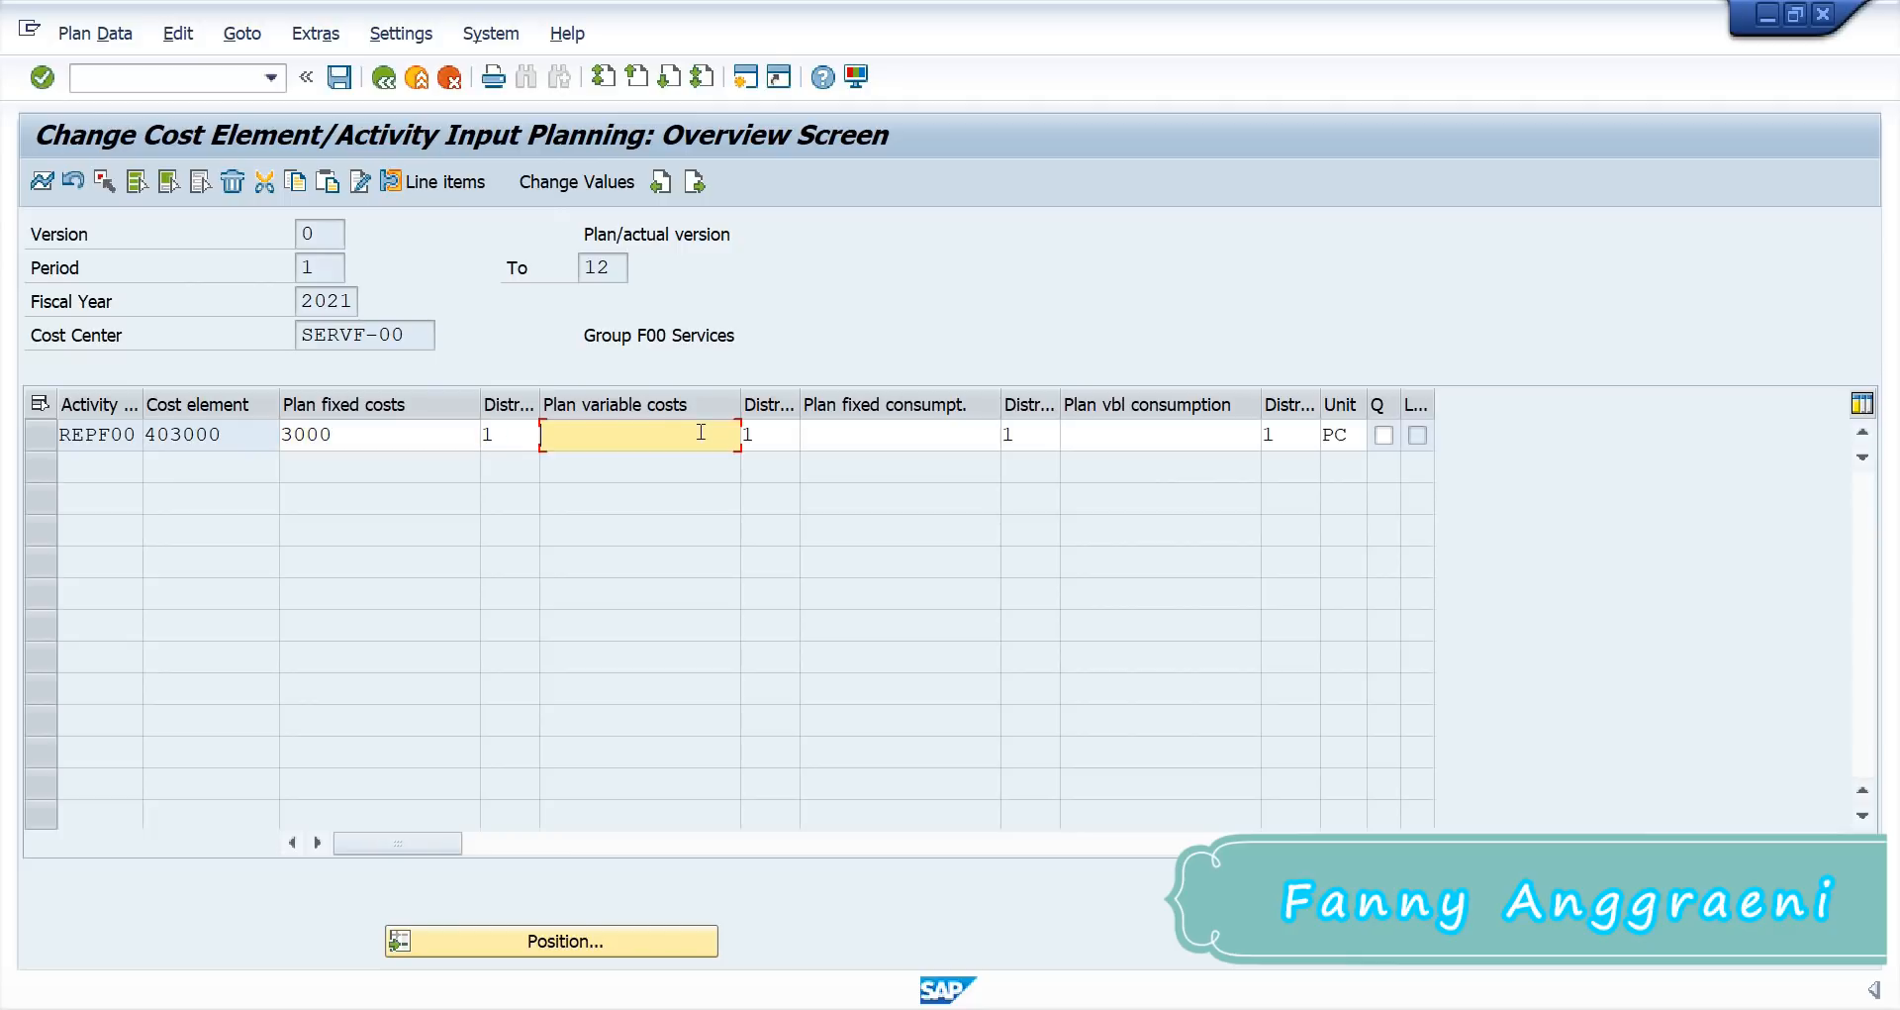
type("9")
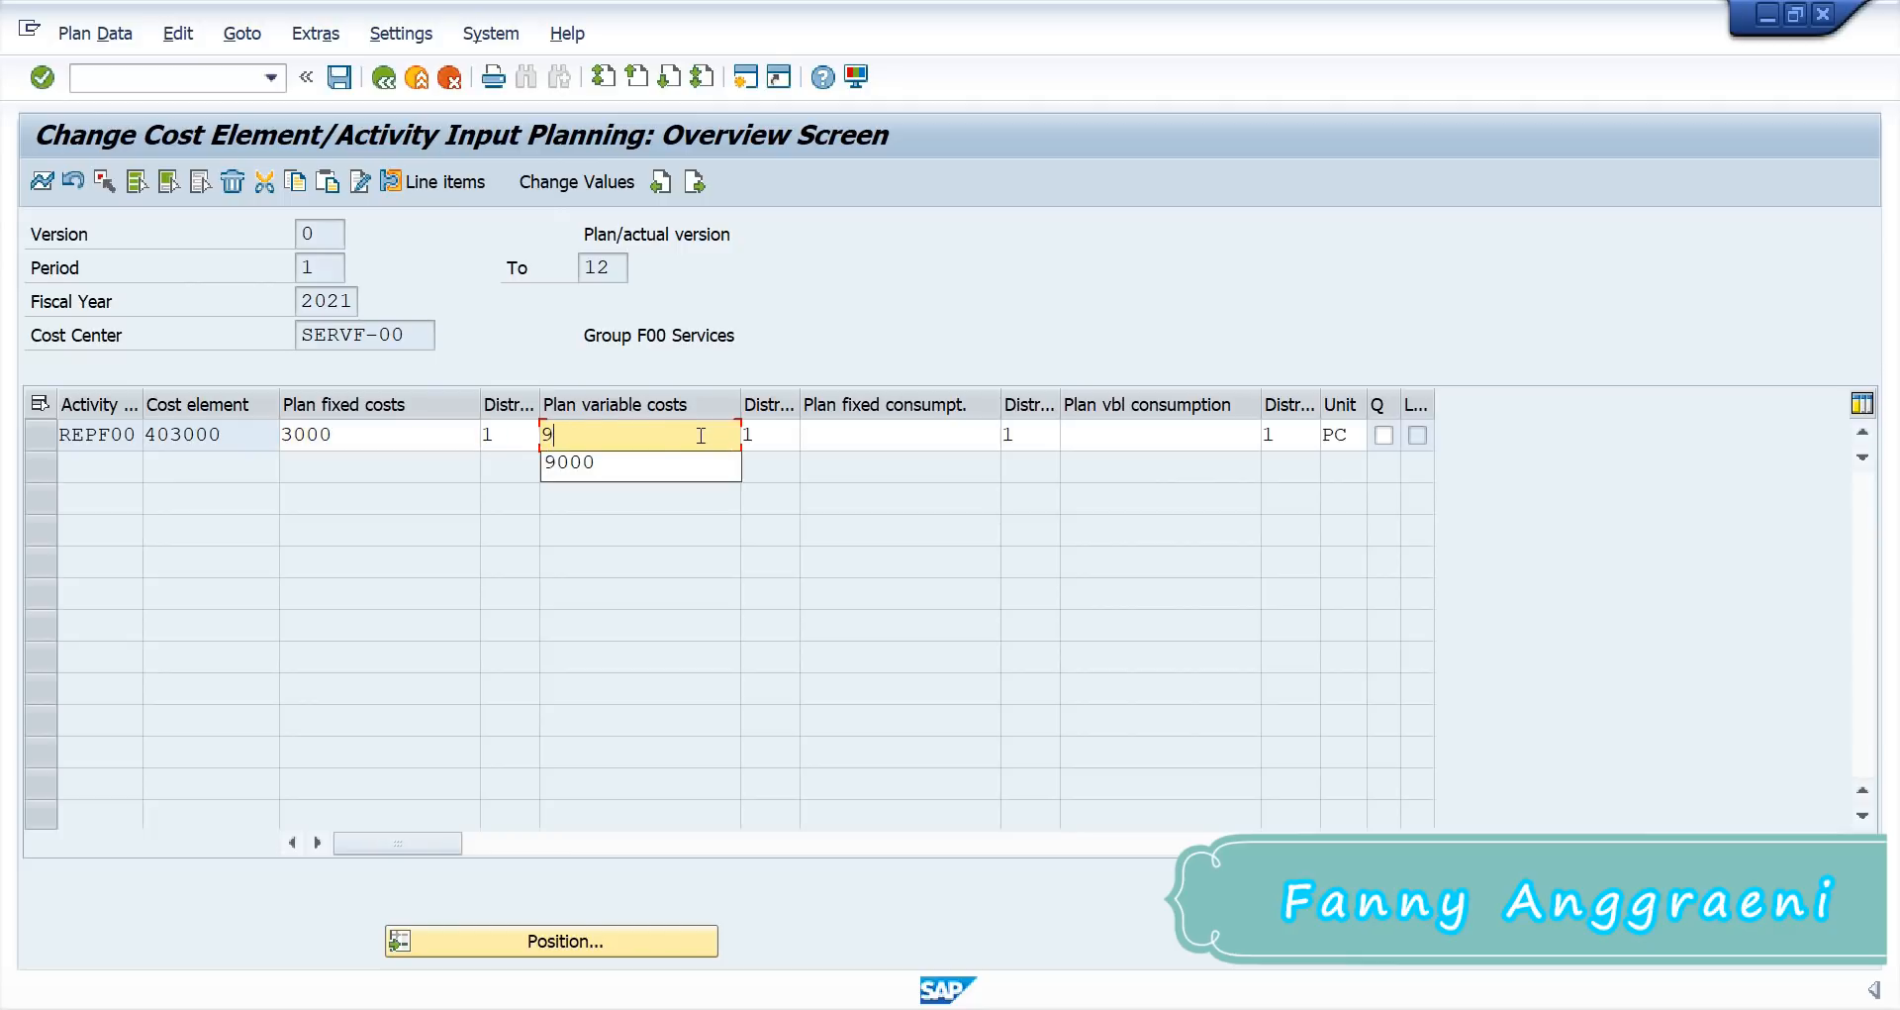
type("000")
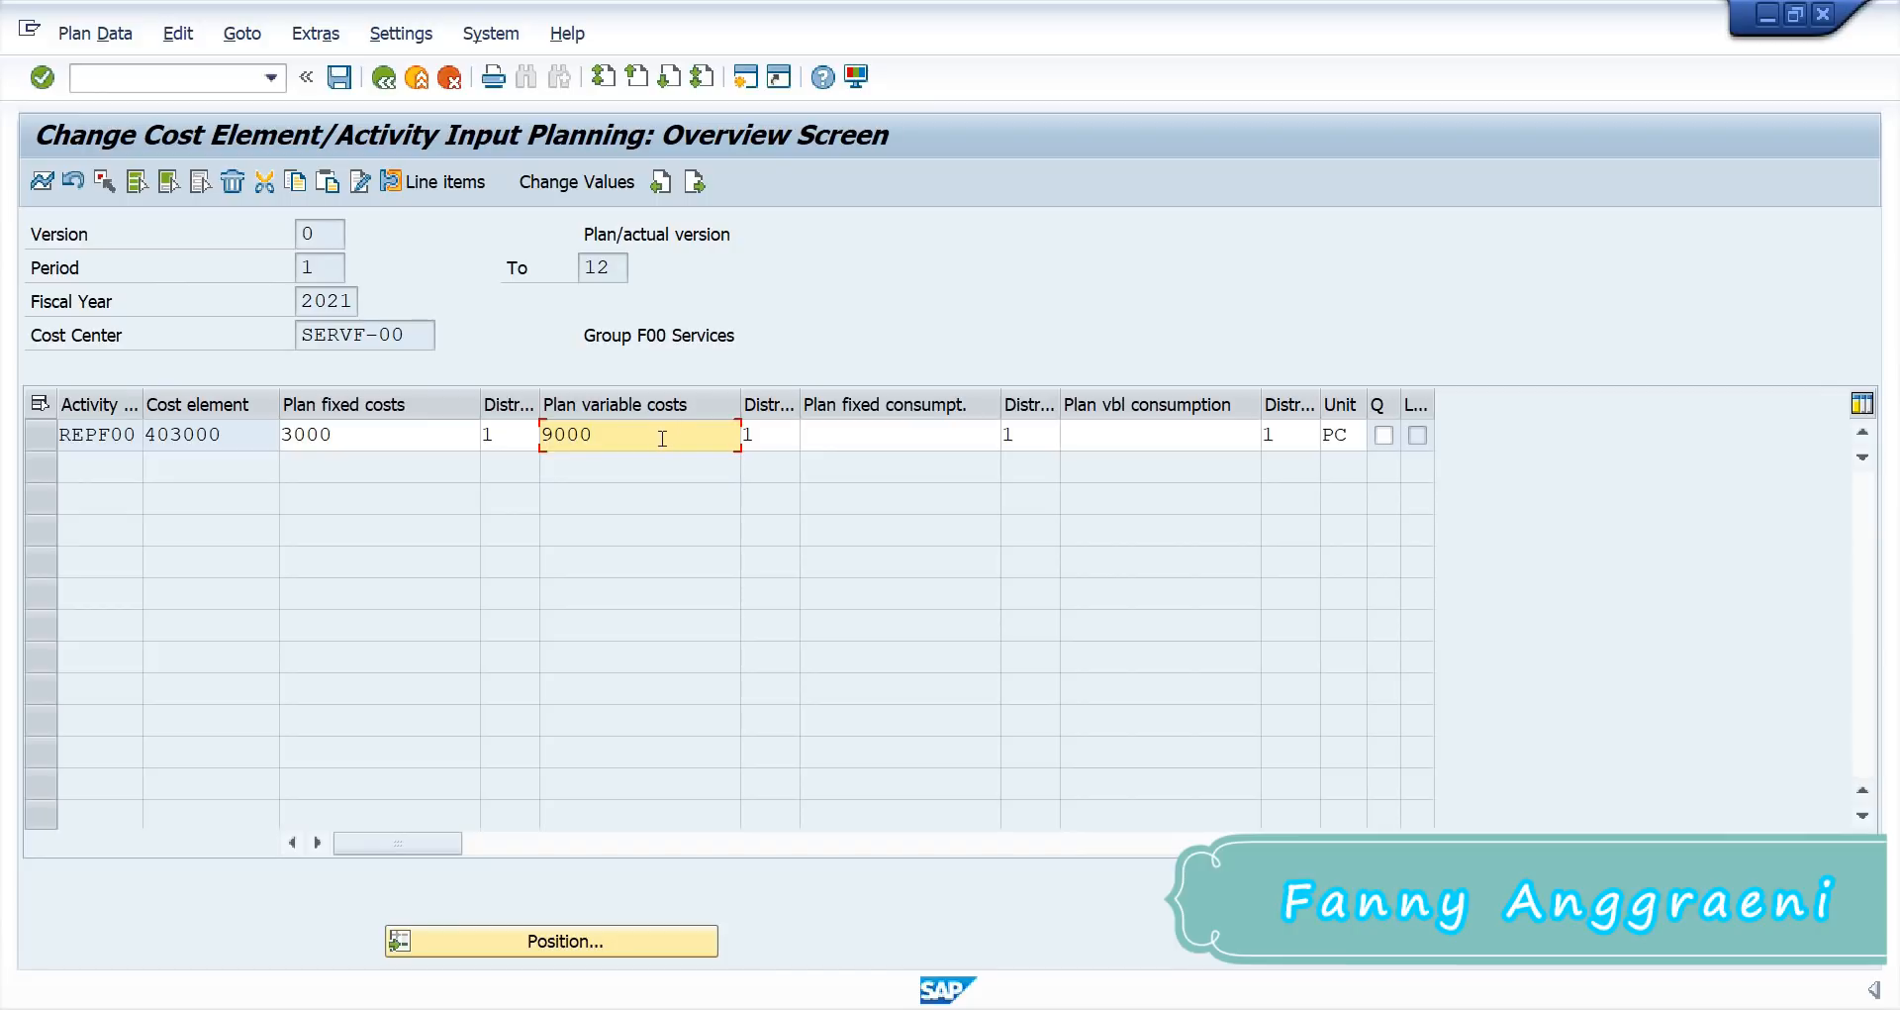
key("Return")
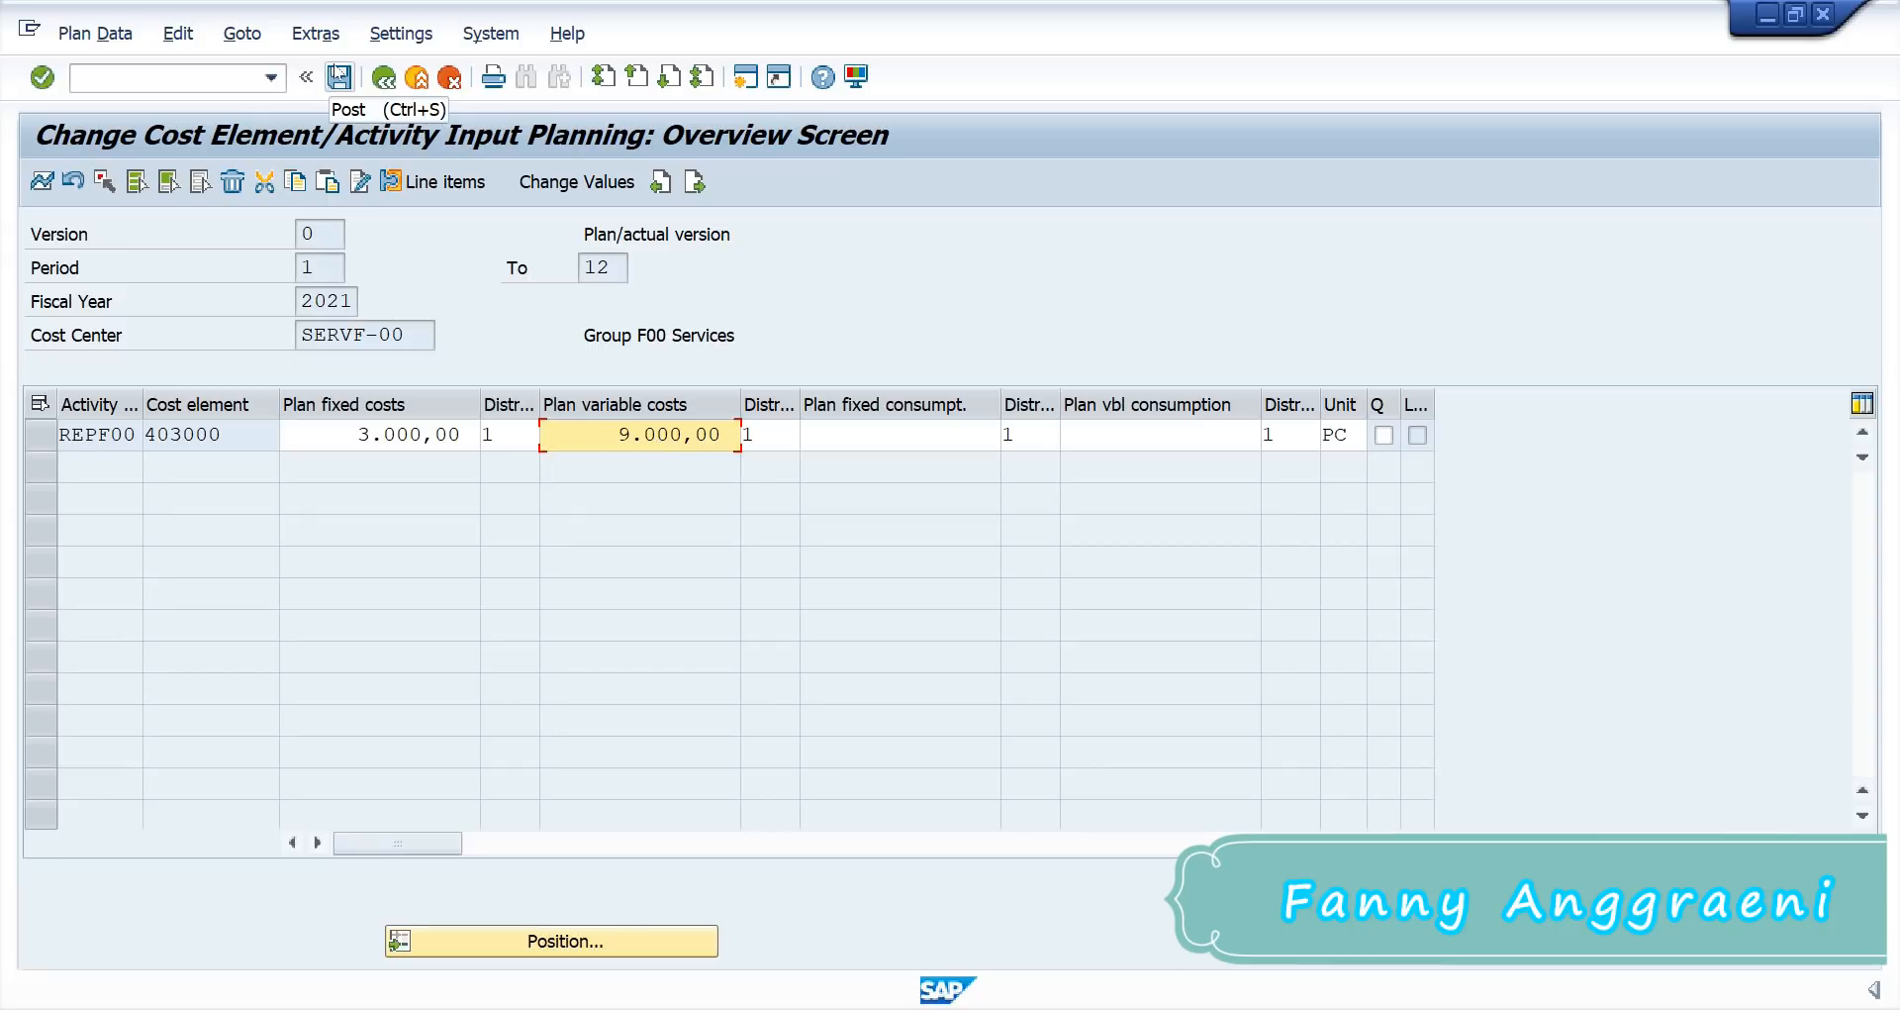
left_click(339, 78)
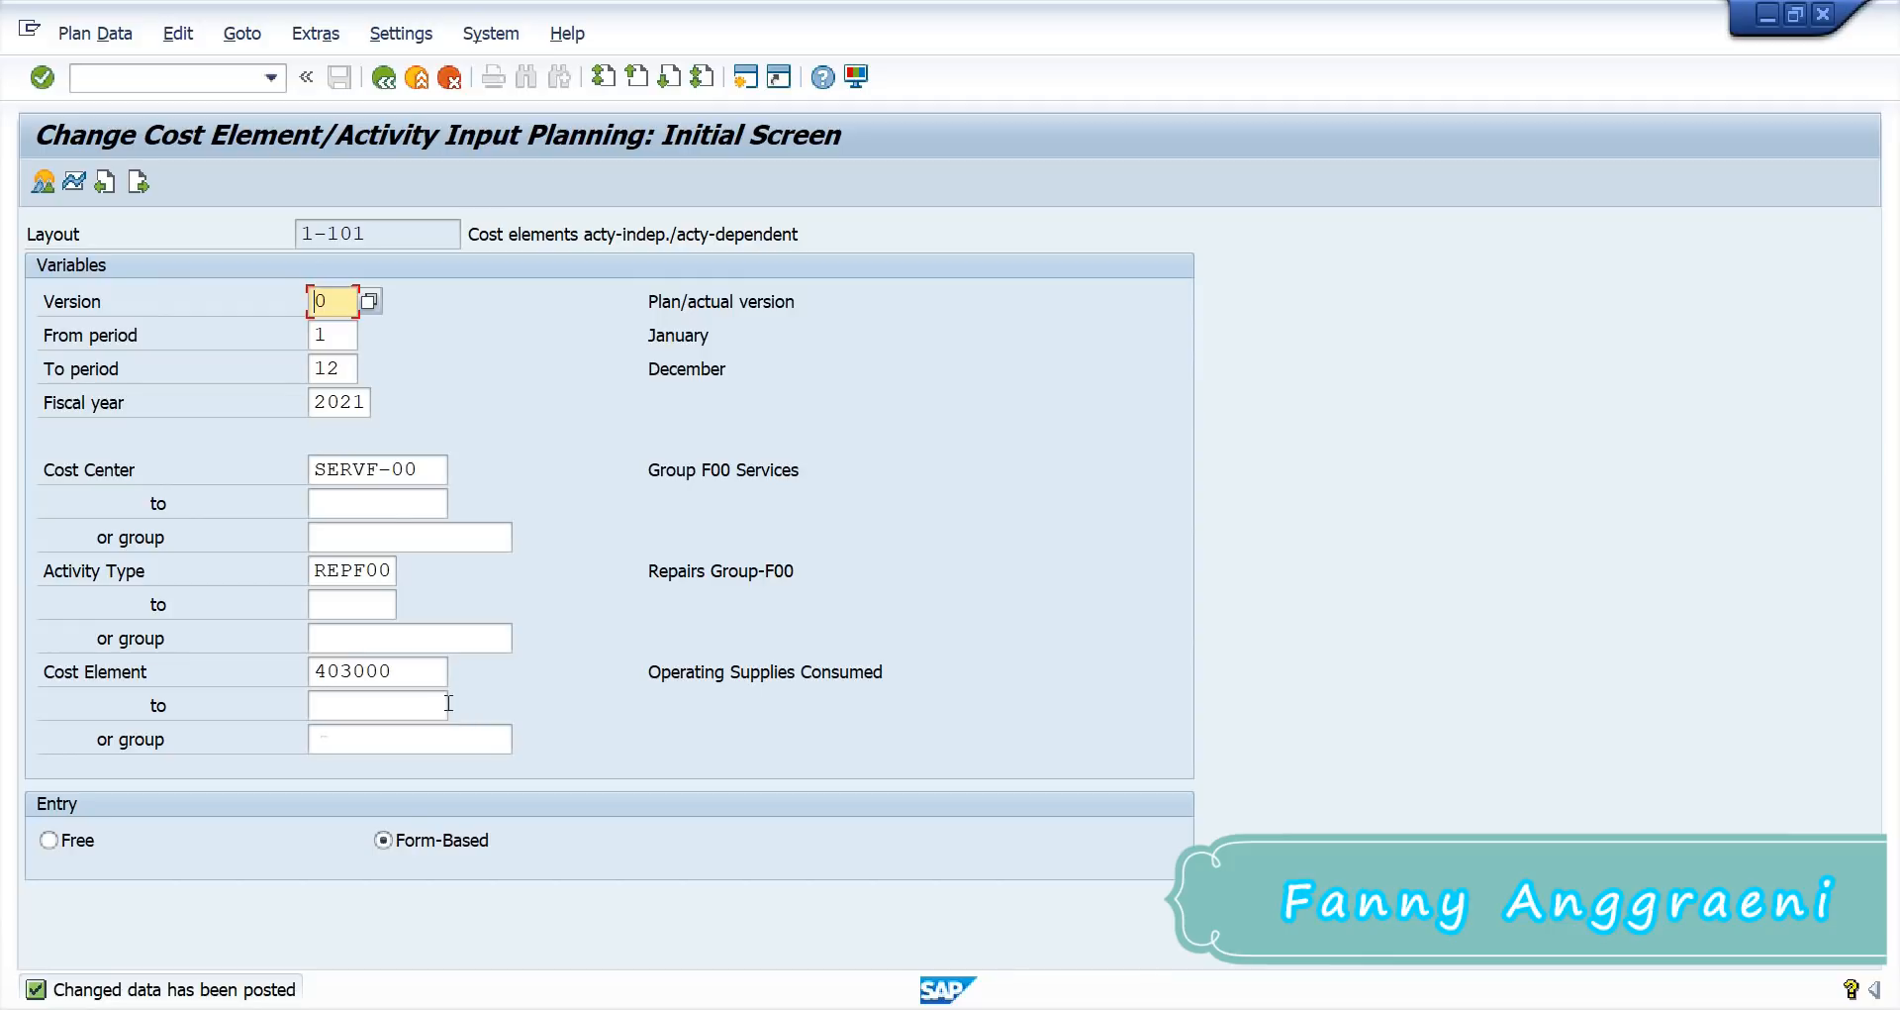
Step: Set the receiver cost center to PRODF-00 and clear the activity type
left_click(139, 183)
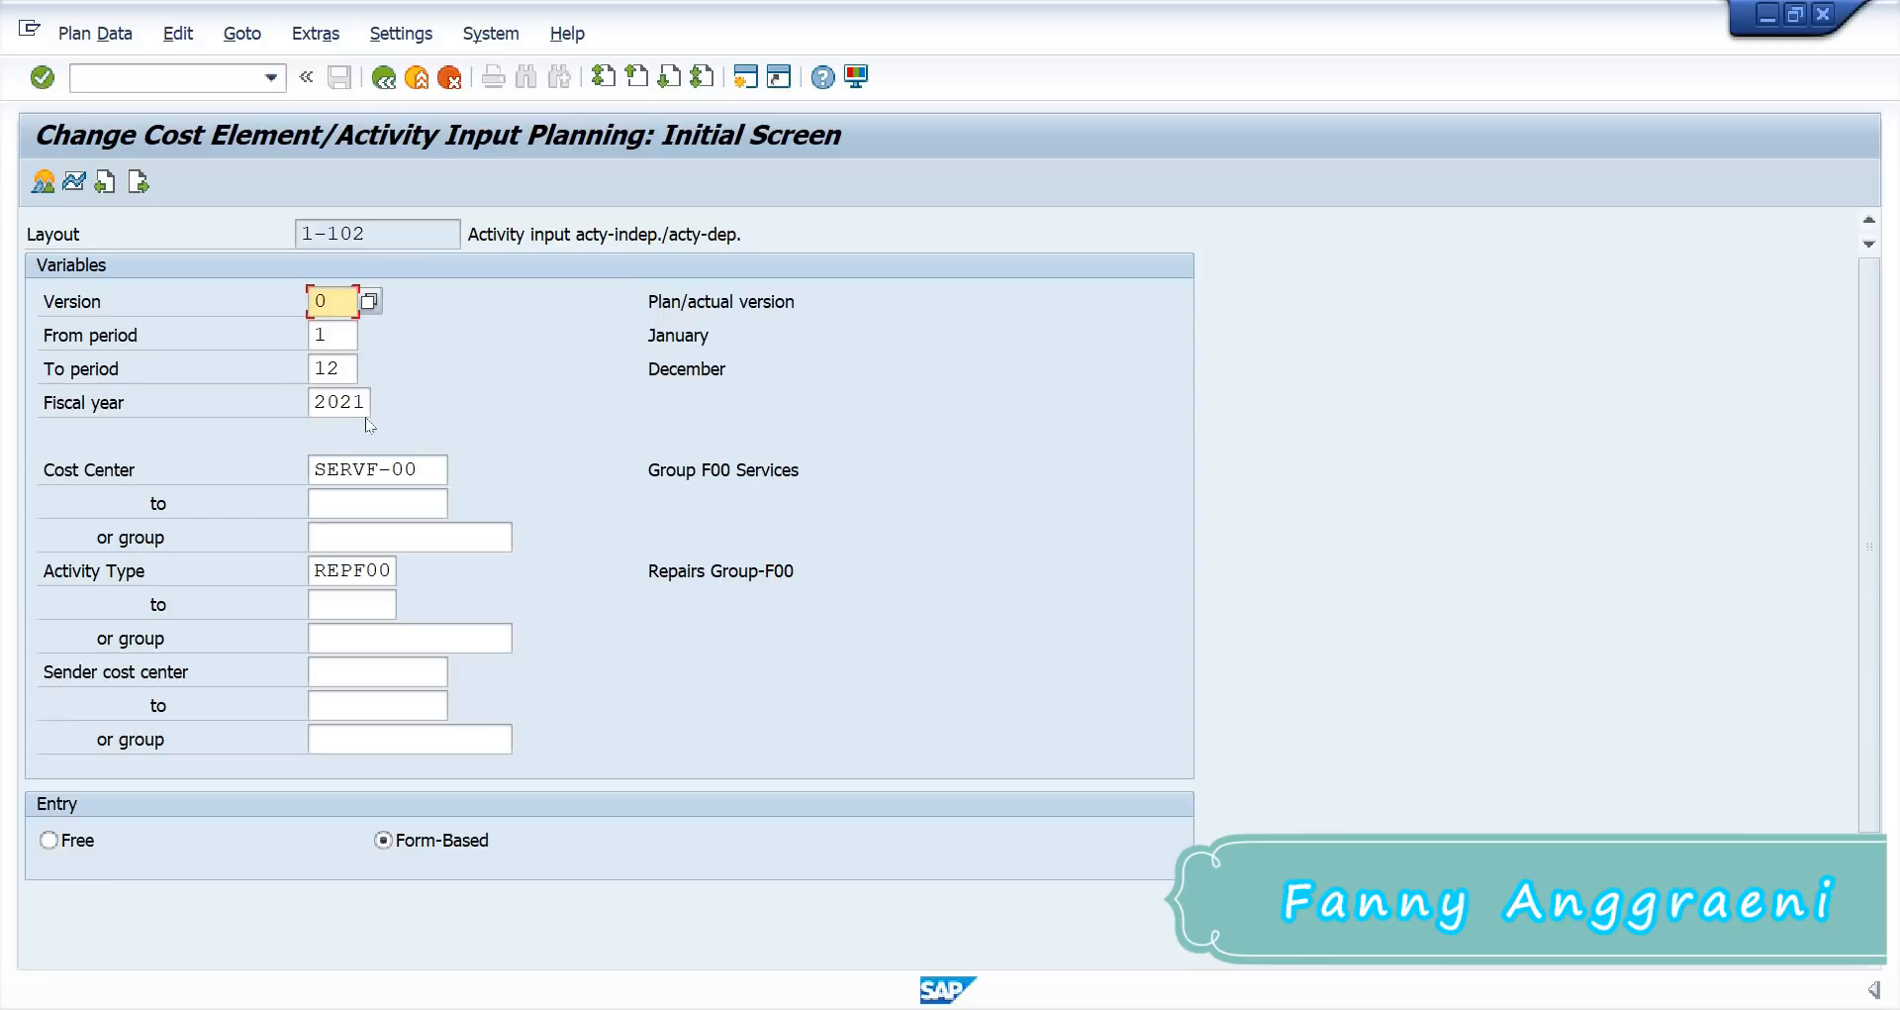
left_click(430, 467)
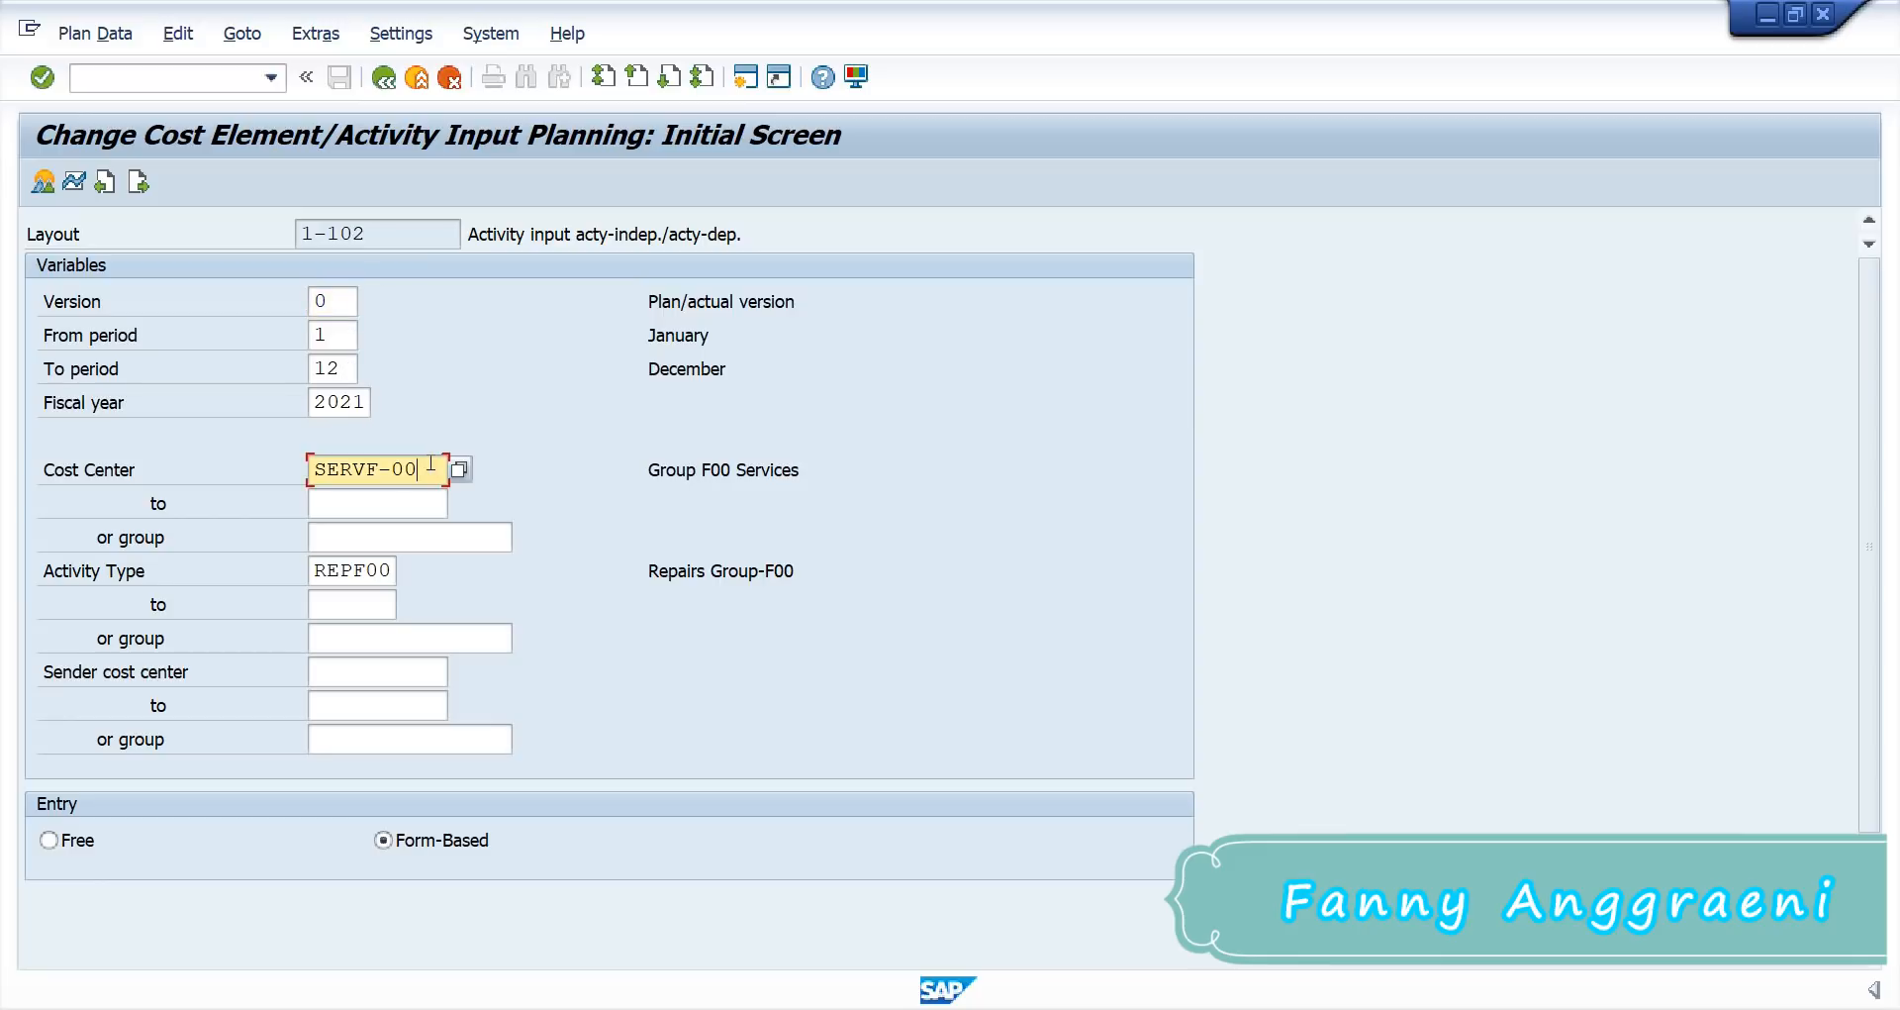
left_click_drag(431, 467, 195, 461)
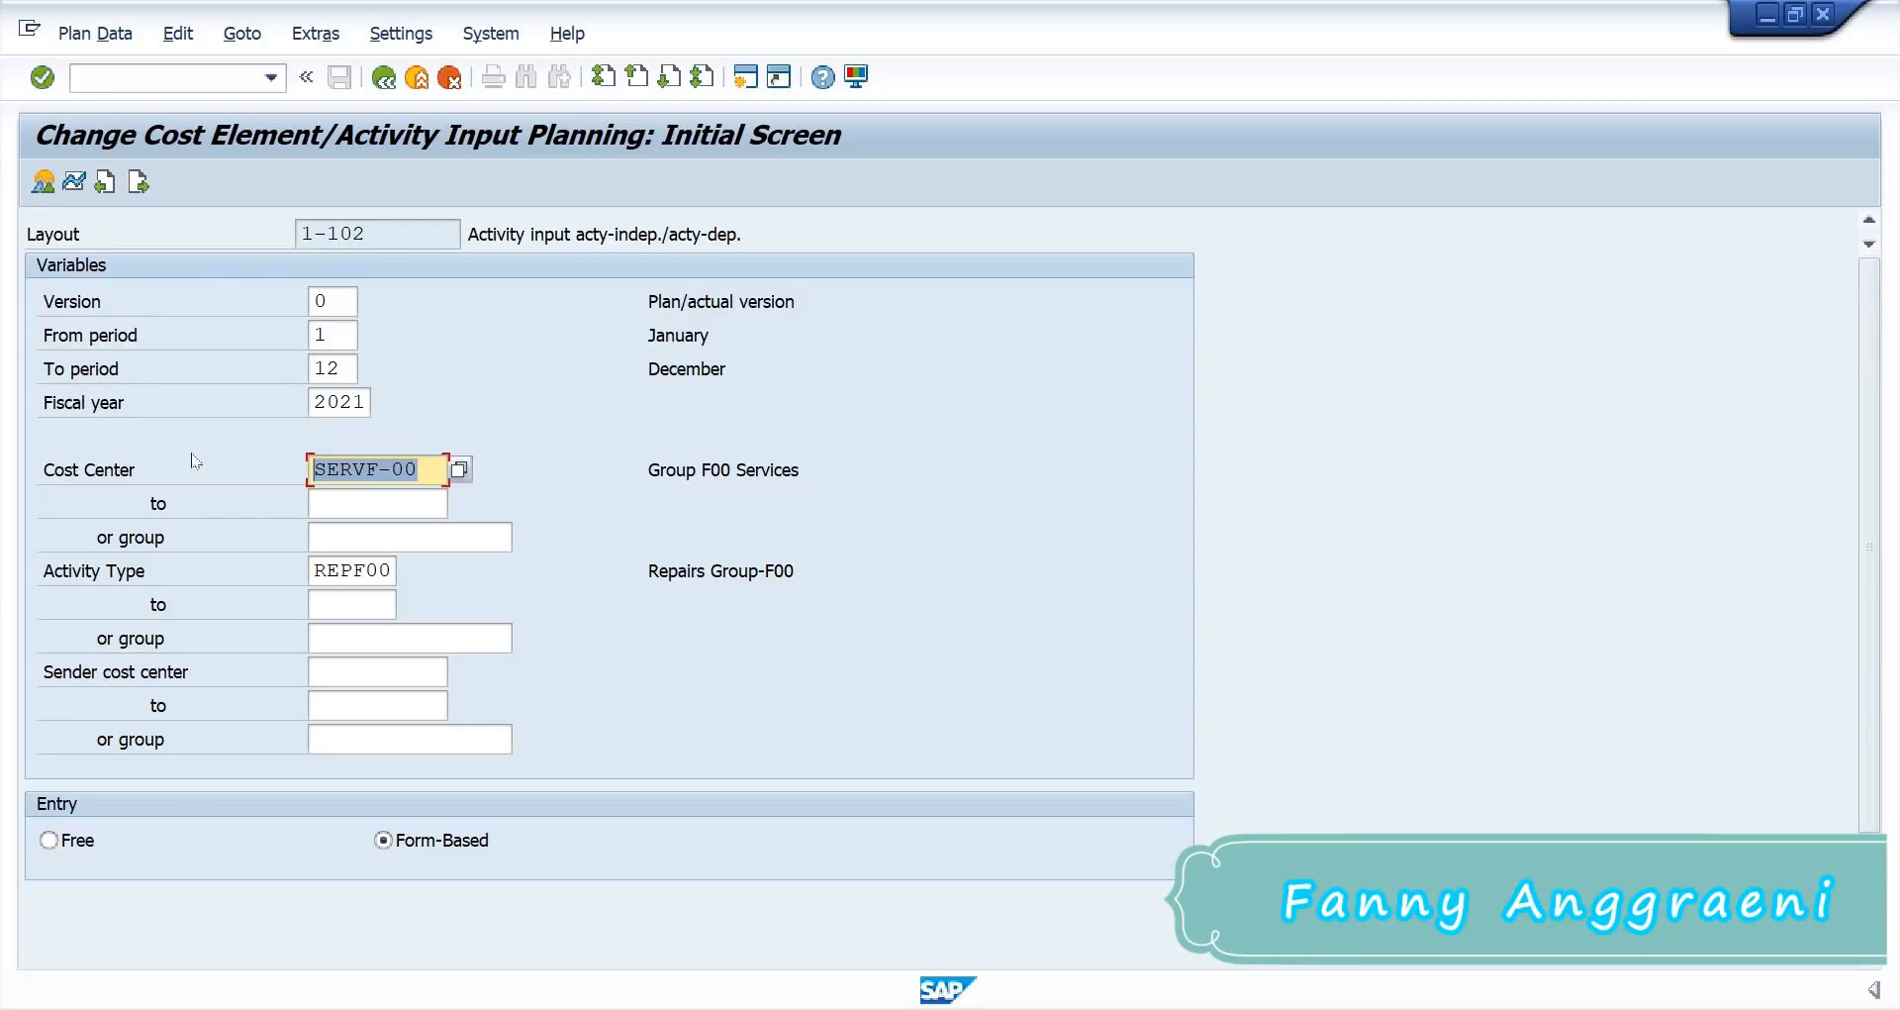
type("P")
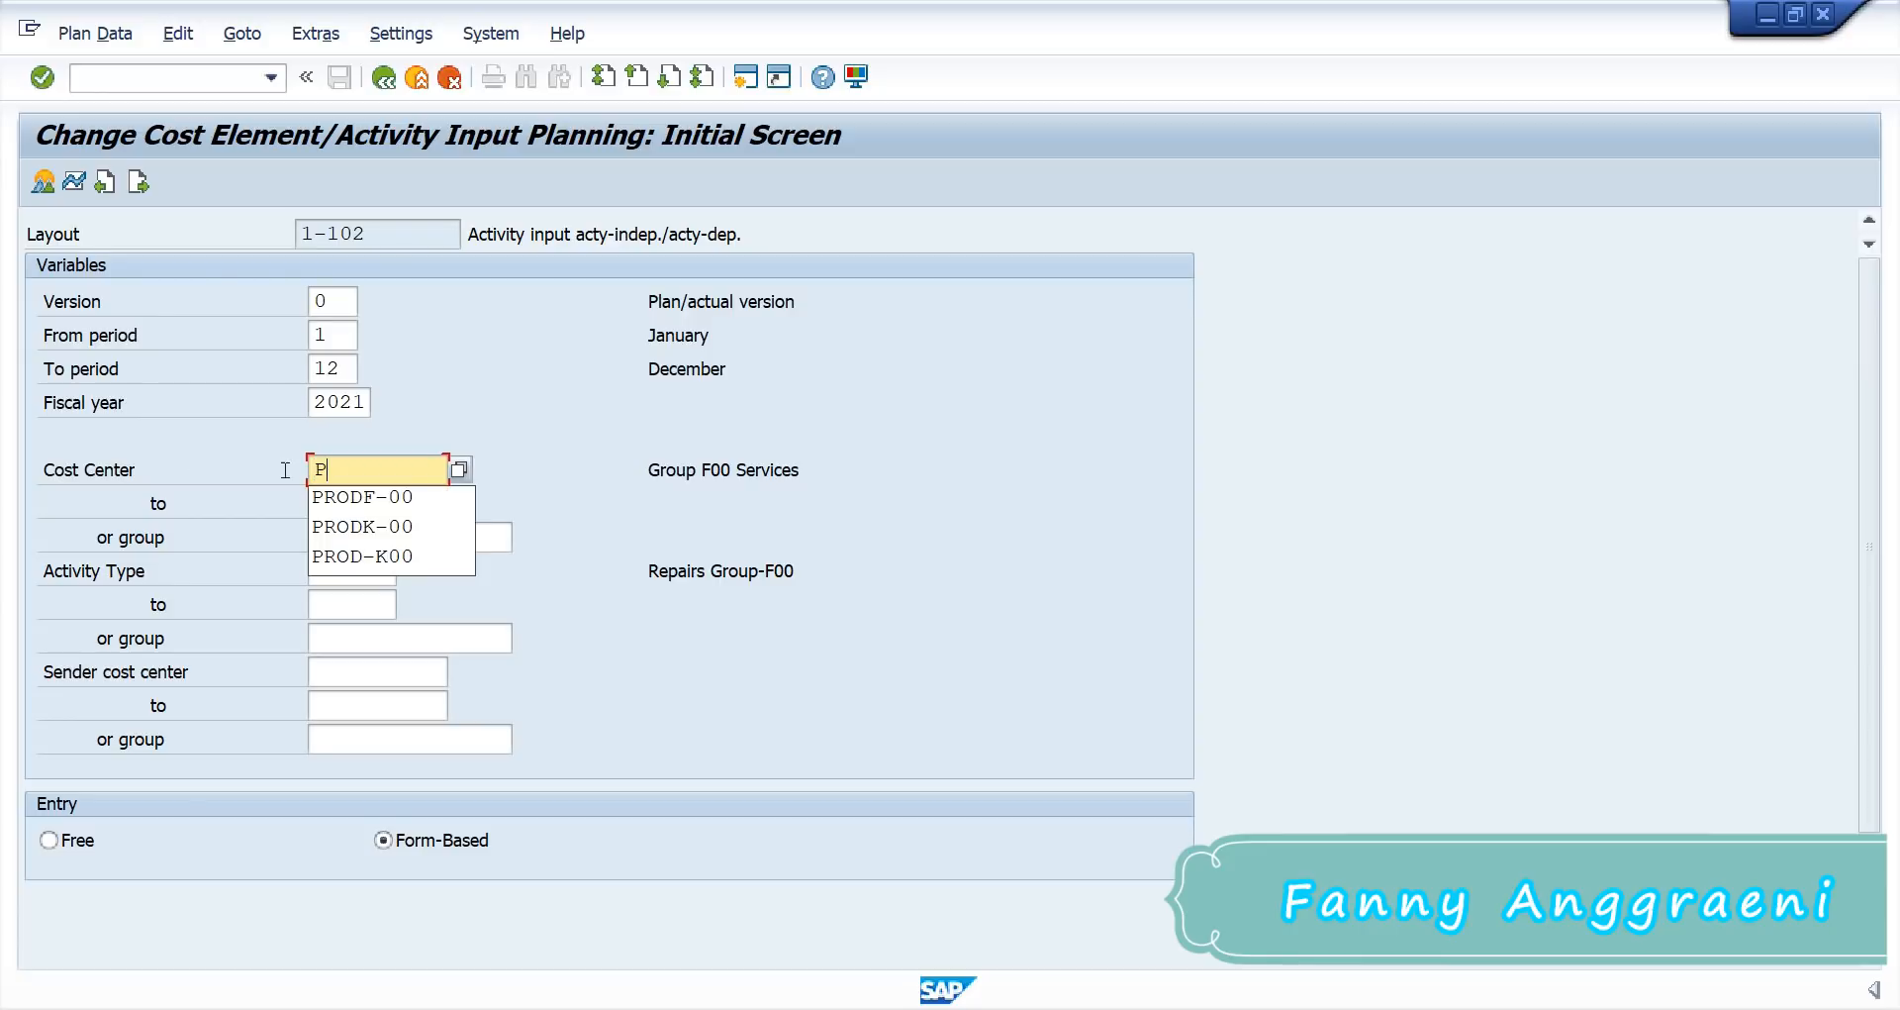
left_click(366, 495)
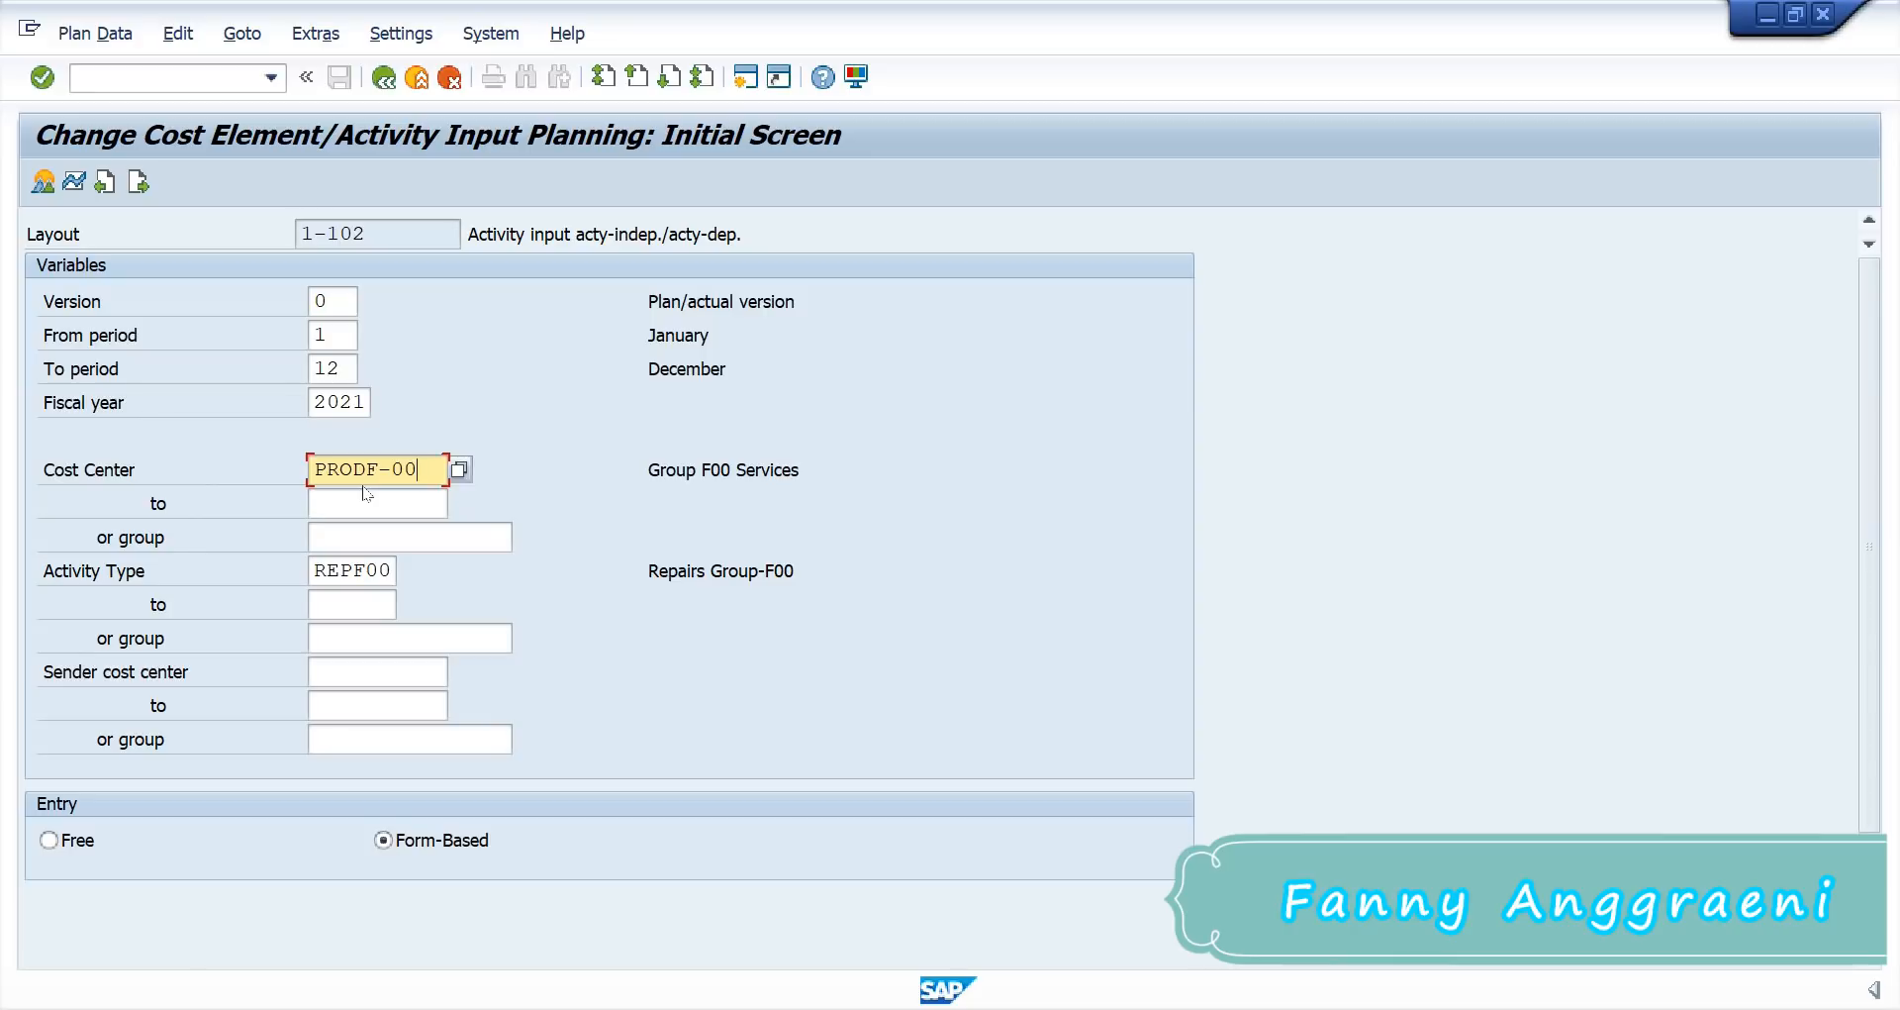
double_click(356, 569)
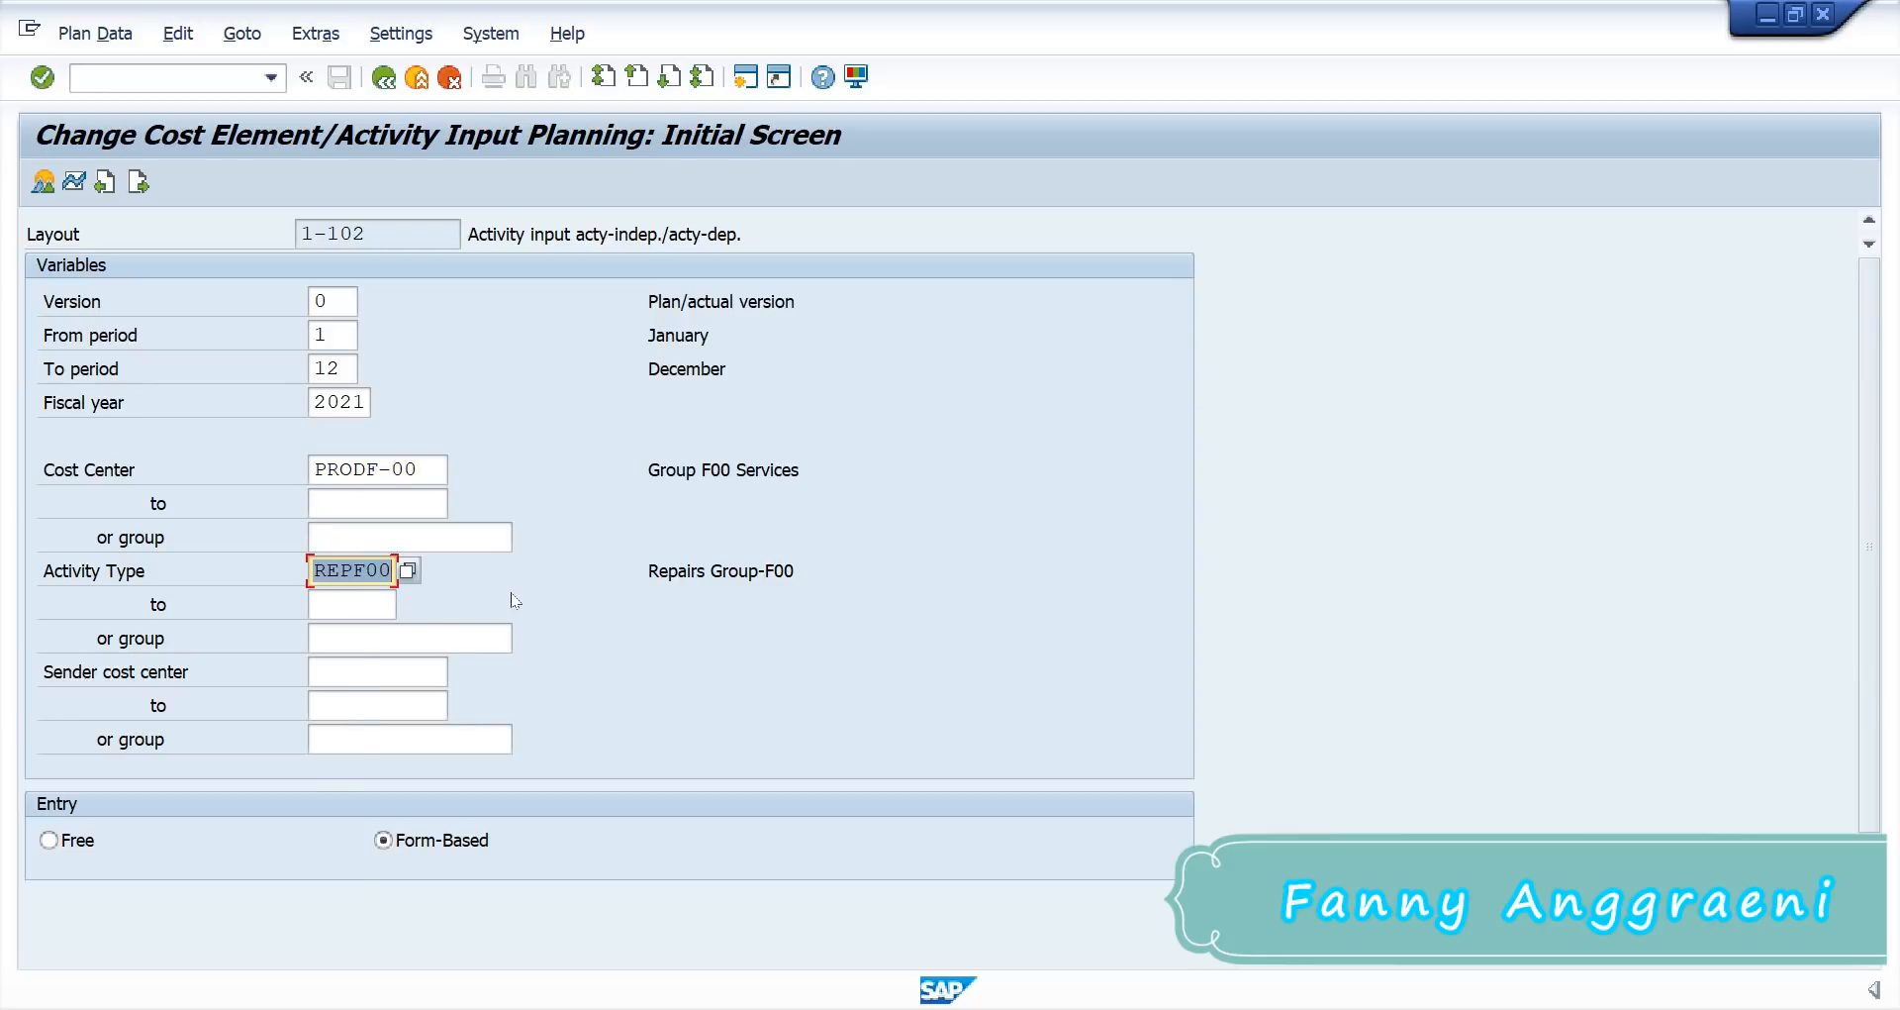
key("Delete")
key("Escape")
Step: Enter SERVF-00 as the sender cost center and confirm to reveal sender activity fields
left_click(365, 671)
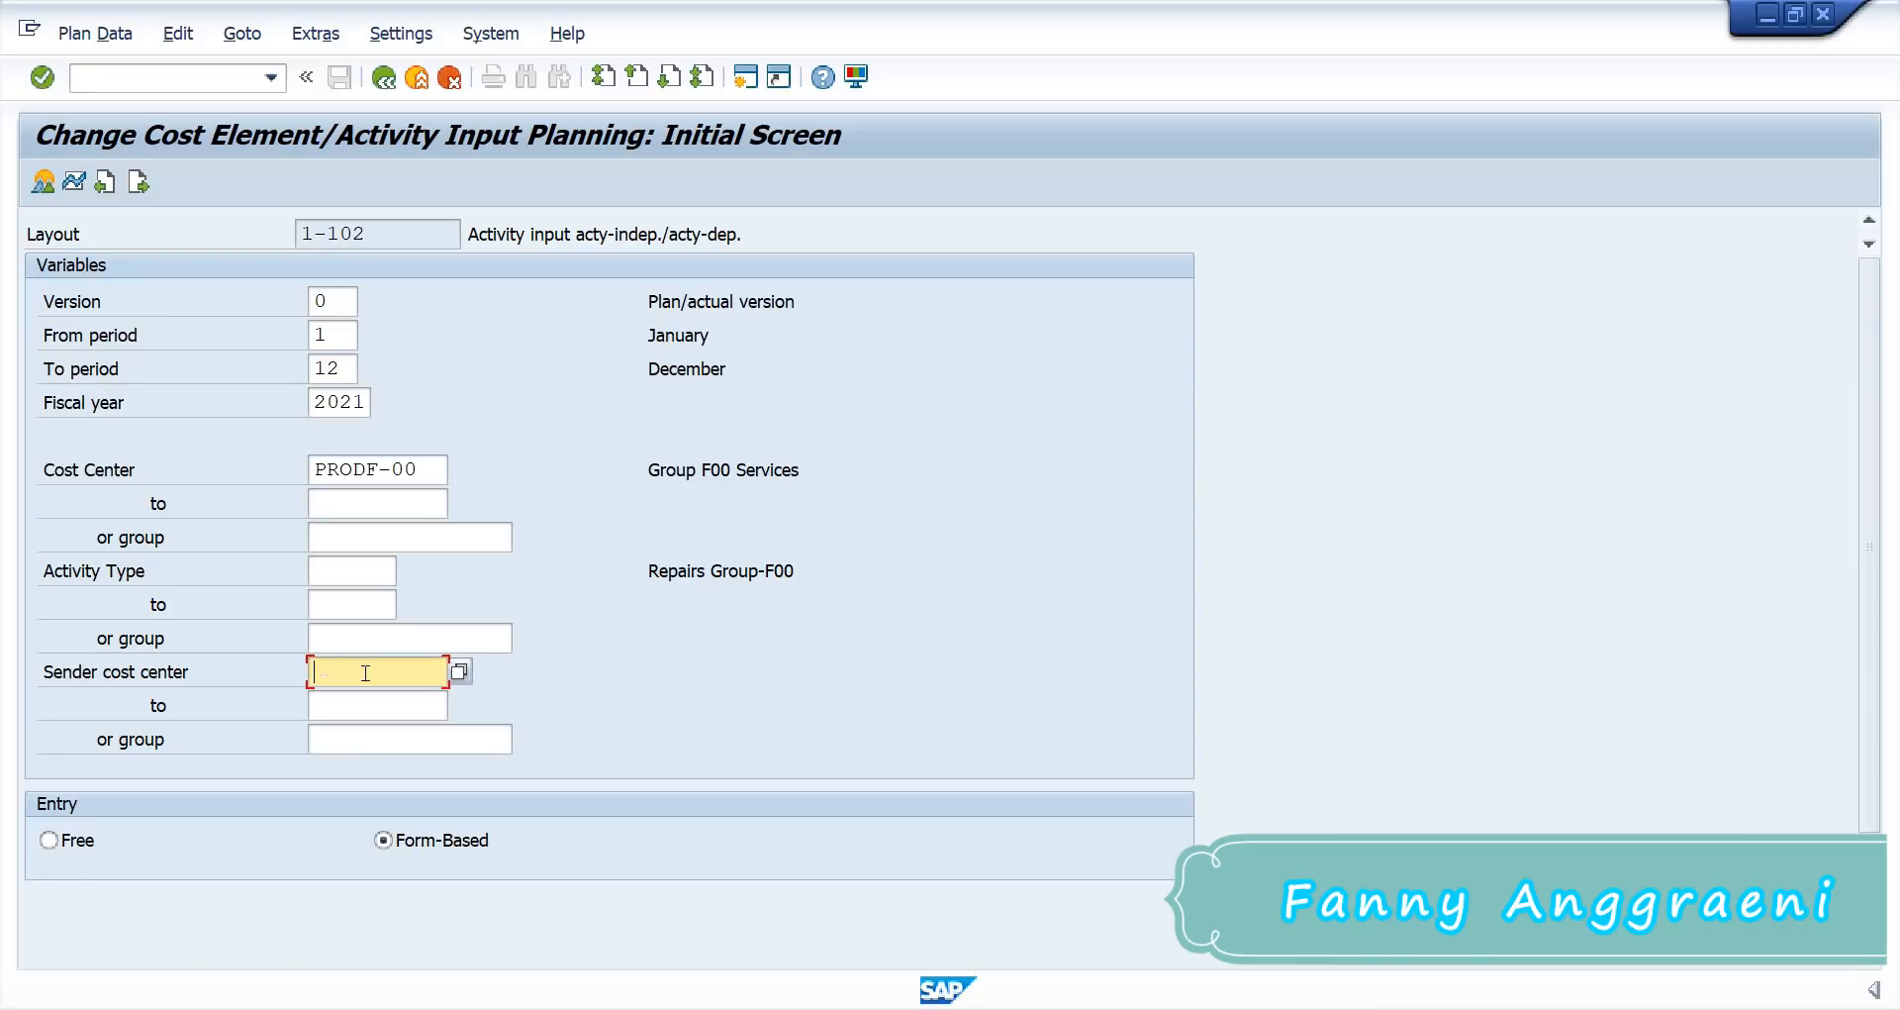
type("SE")
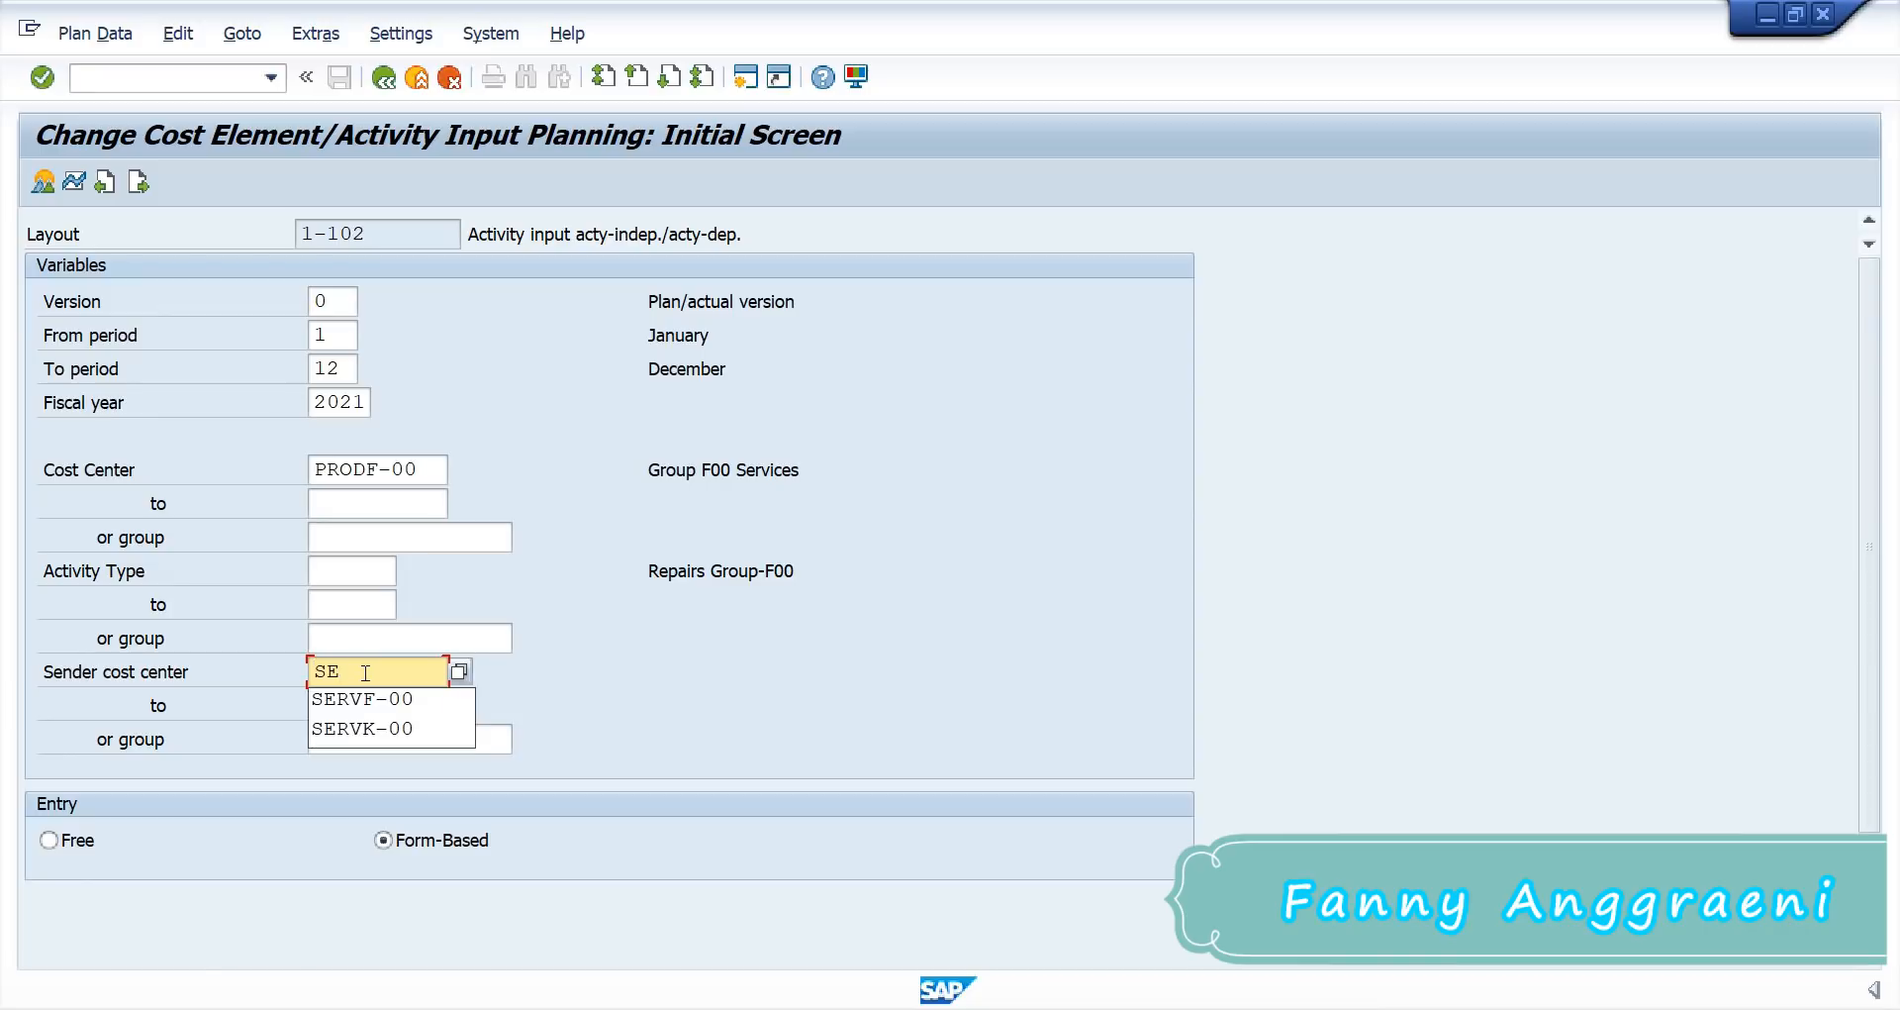
left_click(370, 697)
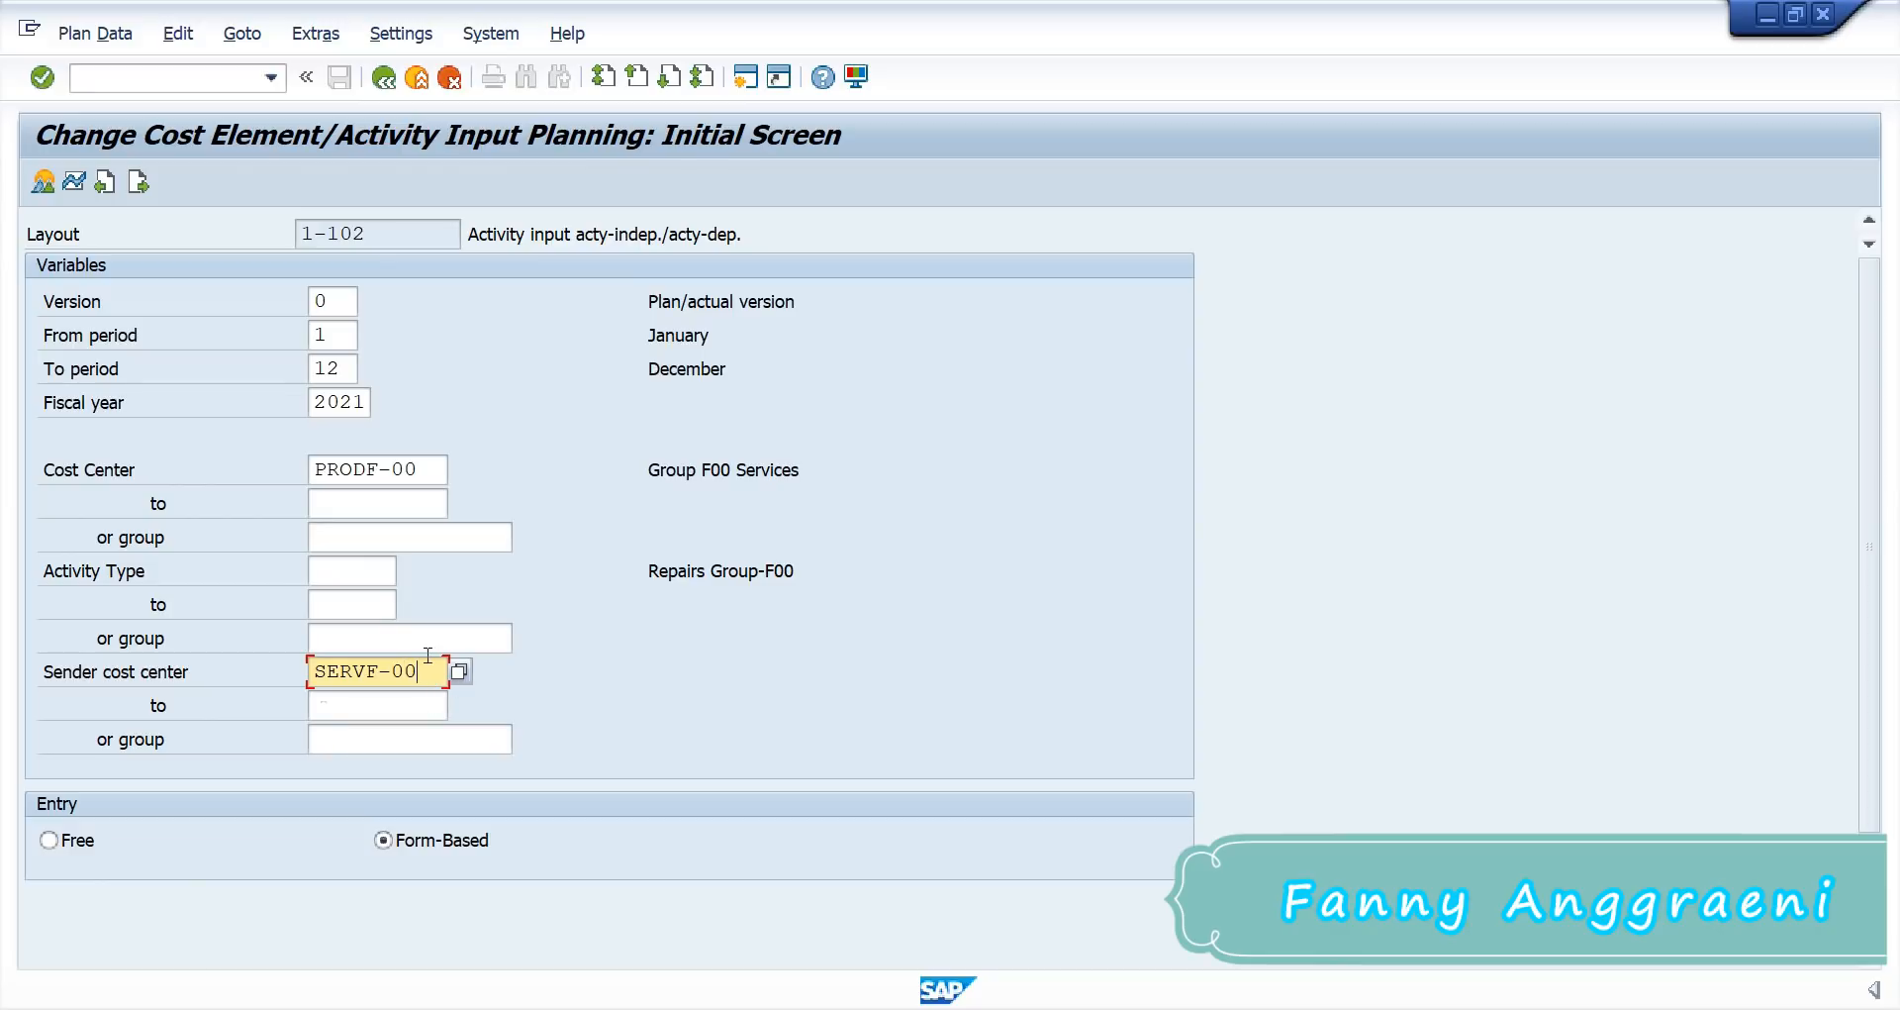
key("Return")
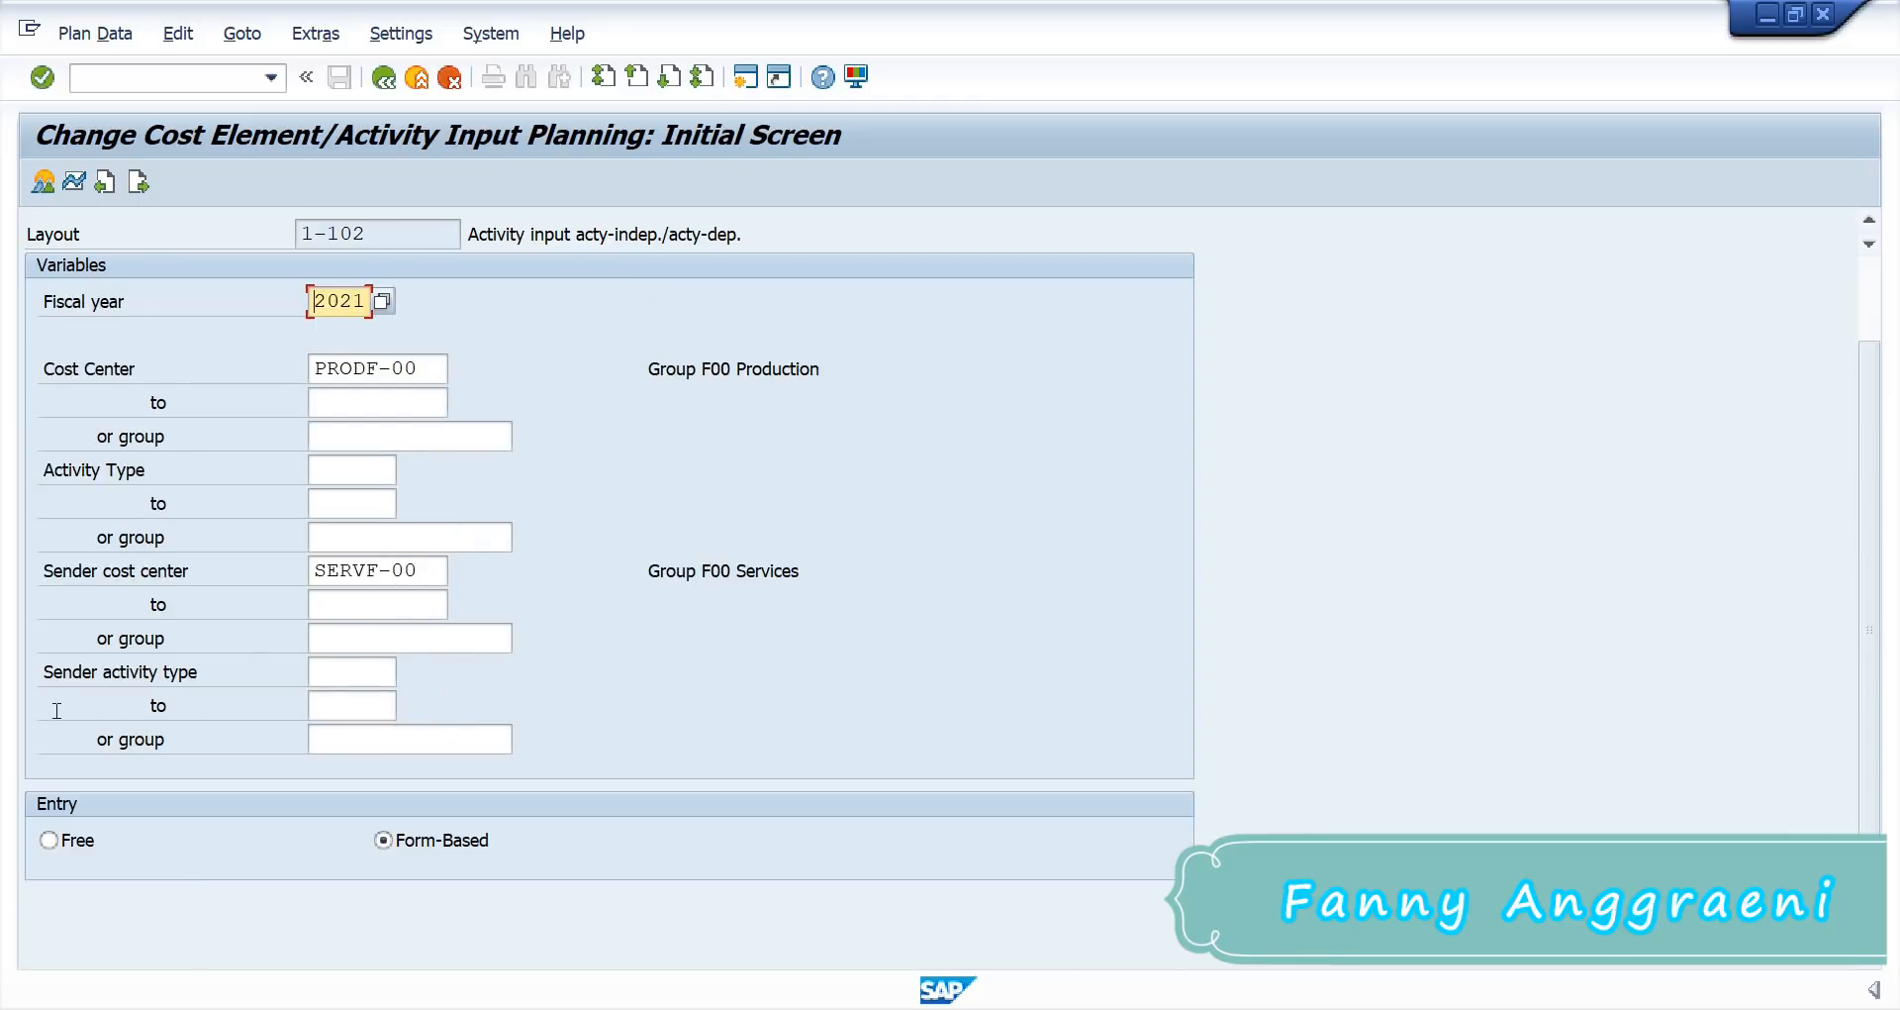
Step: Set sender activity types CHKF00 to REPF00 and confirm to load descriptions
left_click(374, 673)
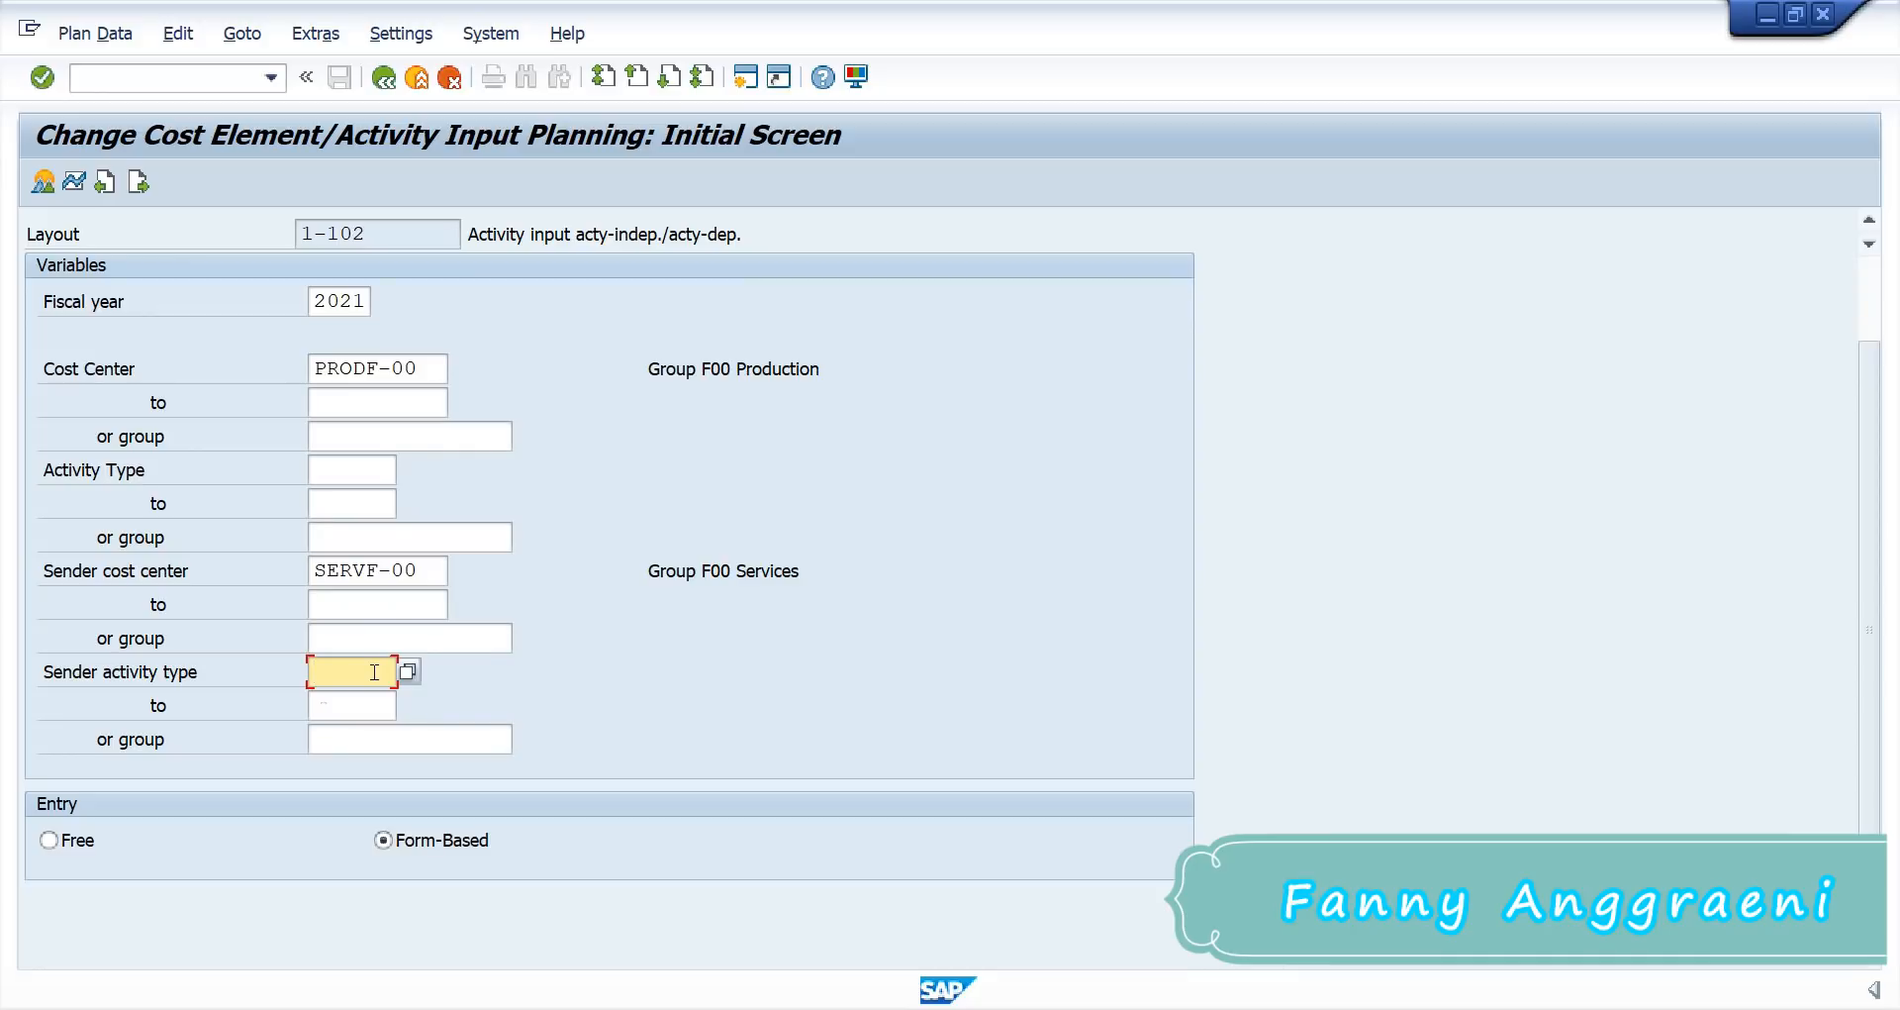
type("C")
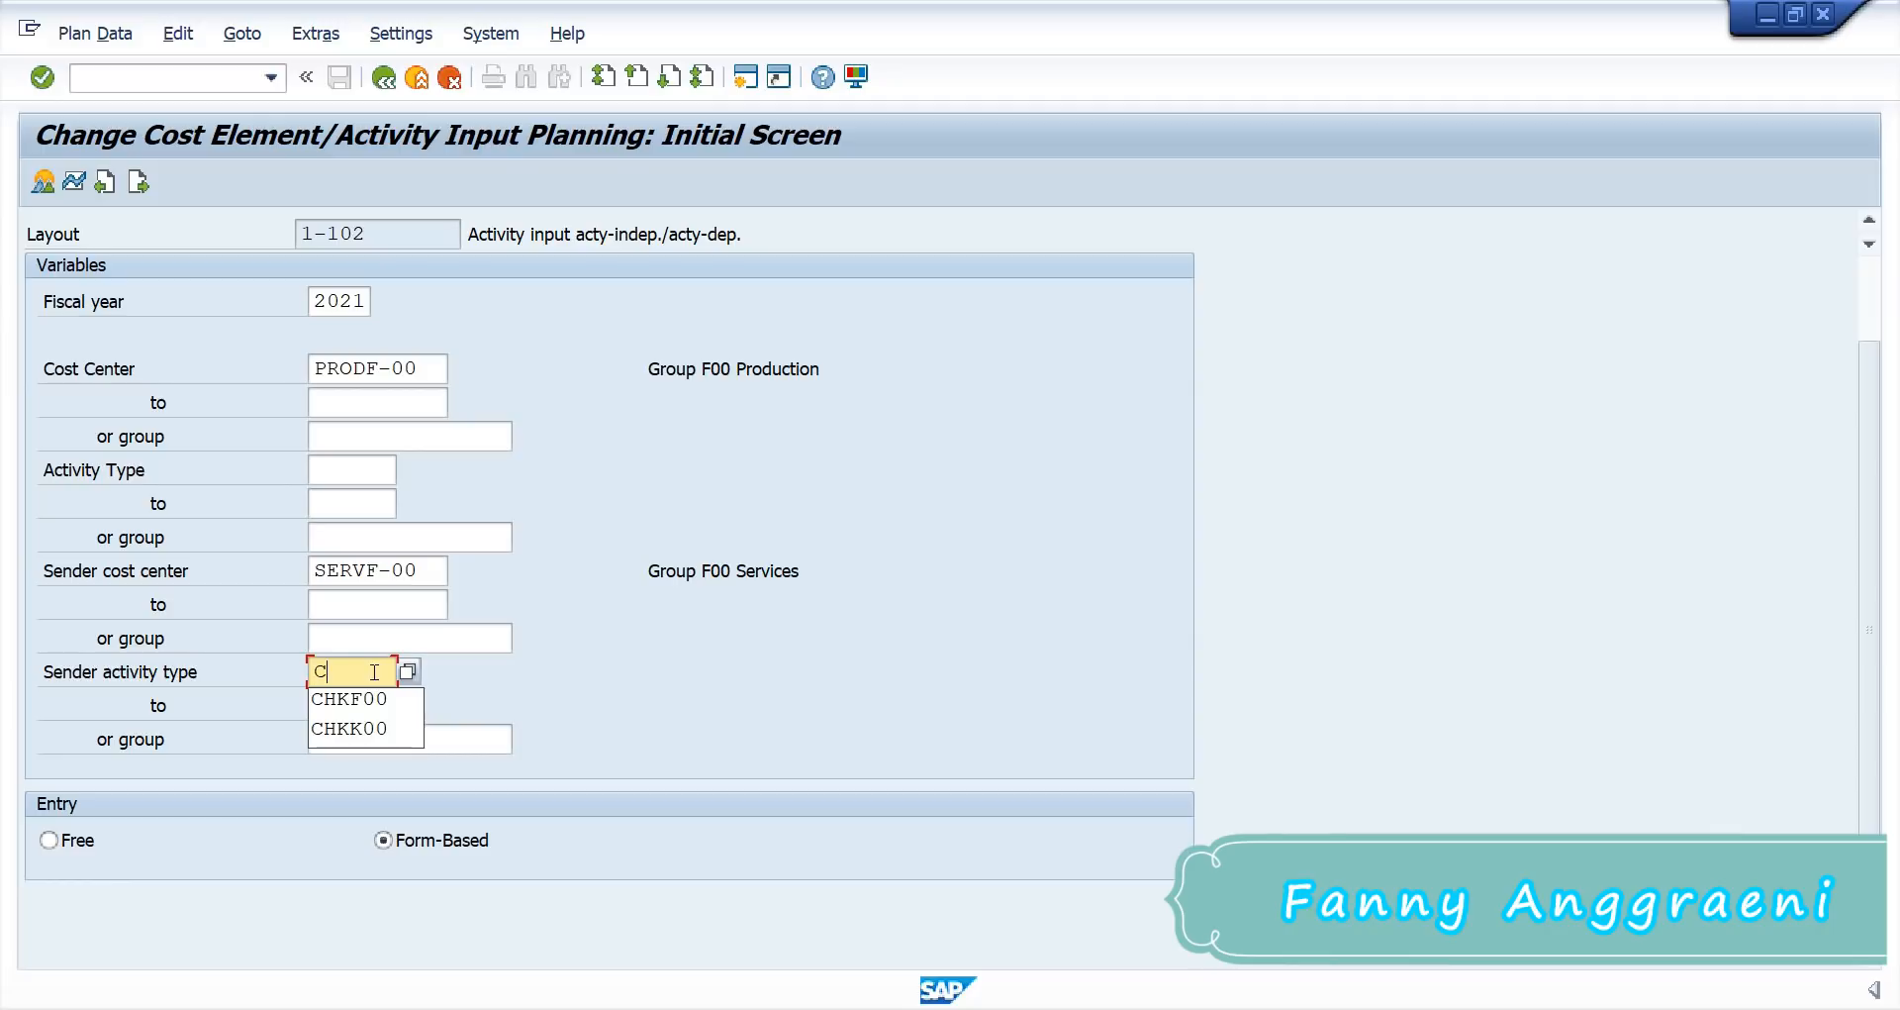
left_click(377, 697)
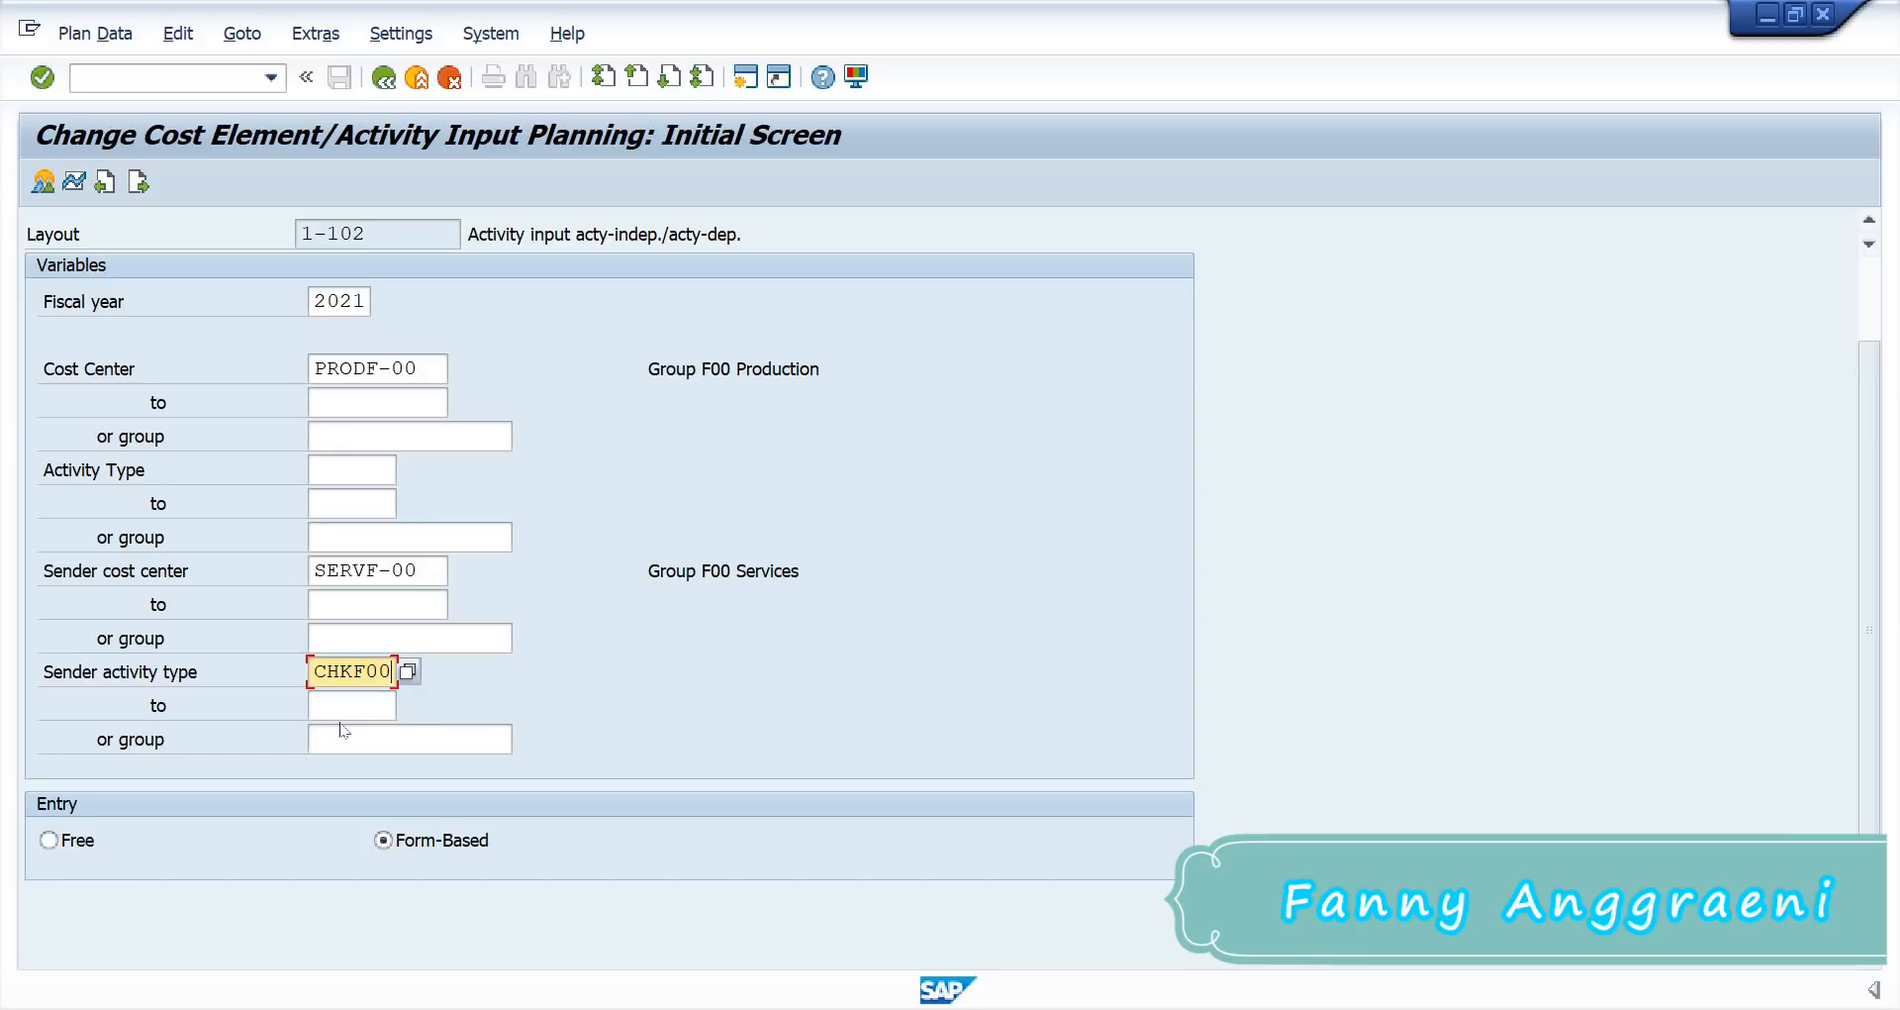
key("Tab")
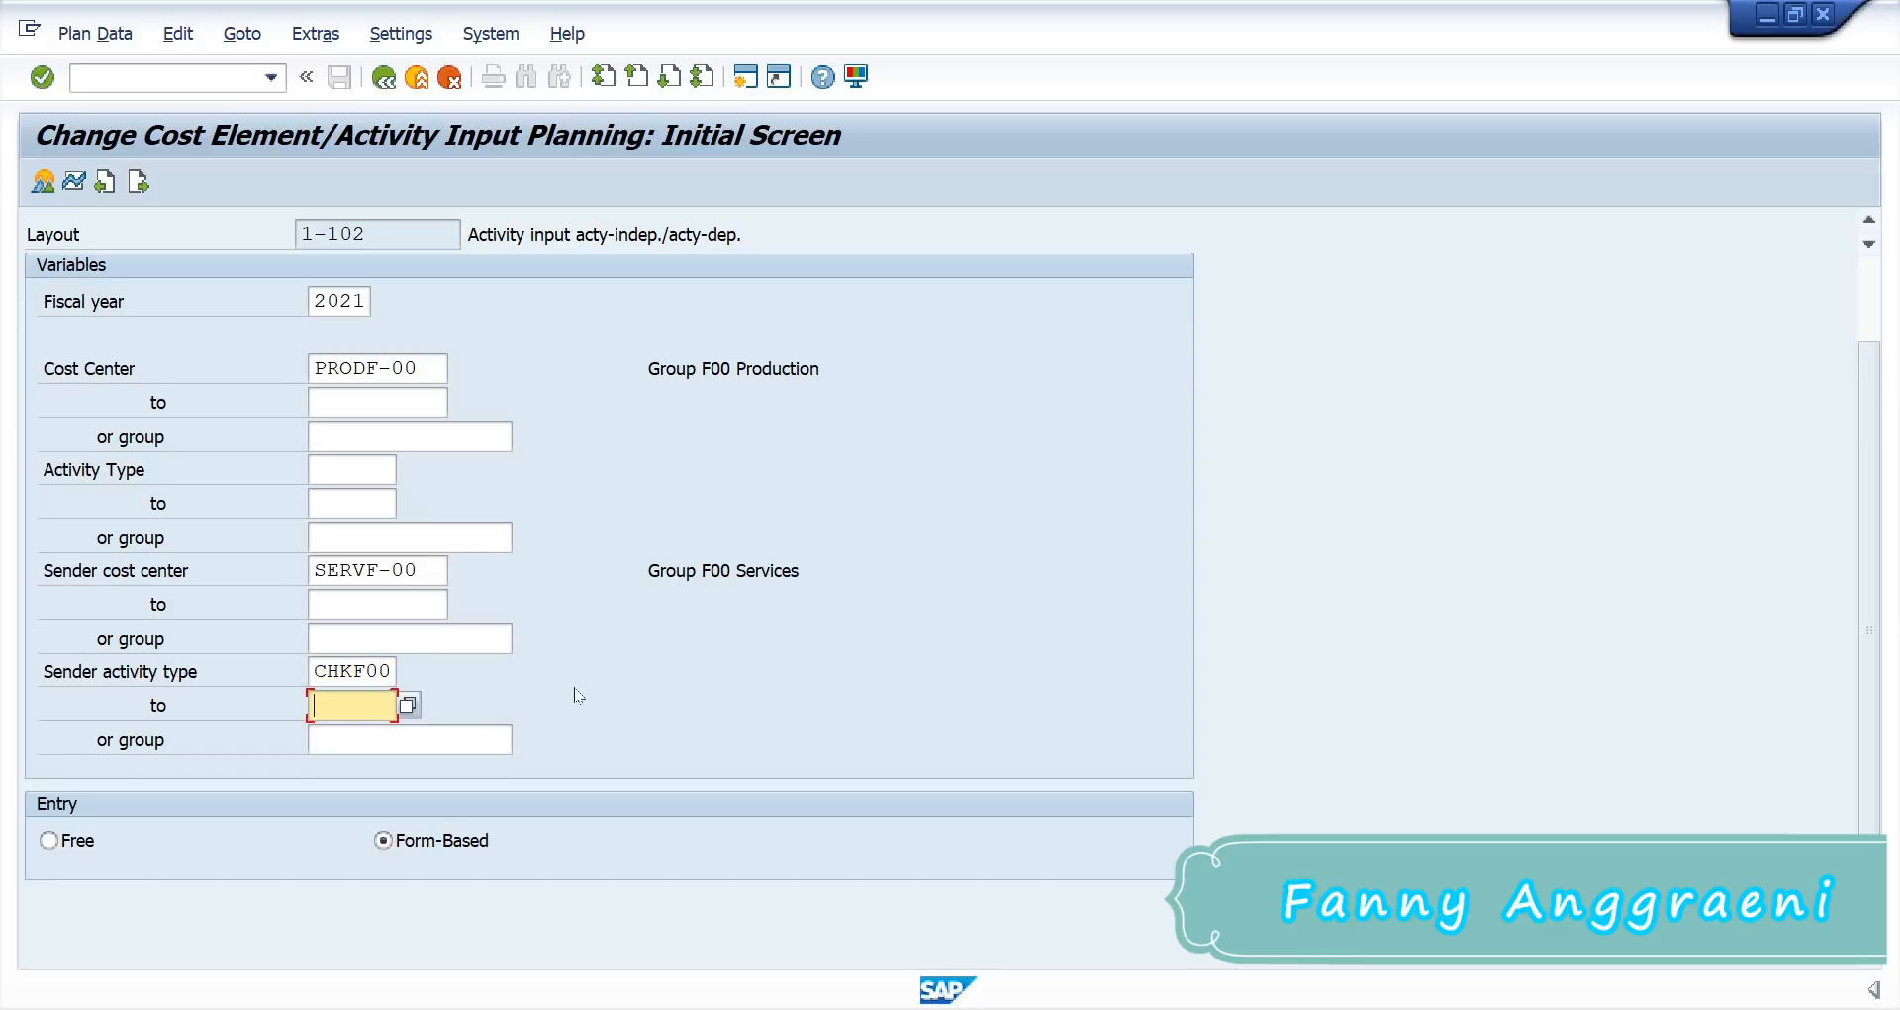
type("RE")
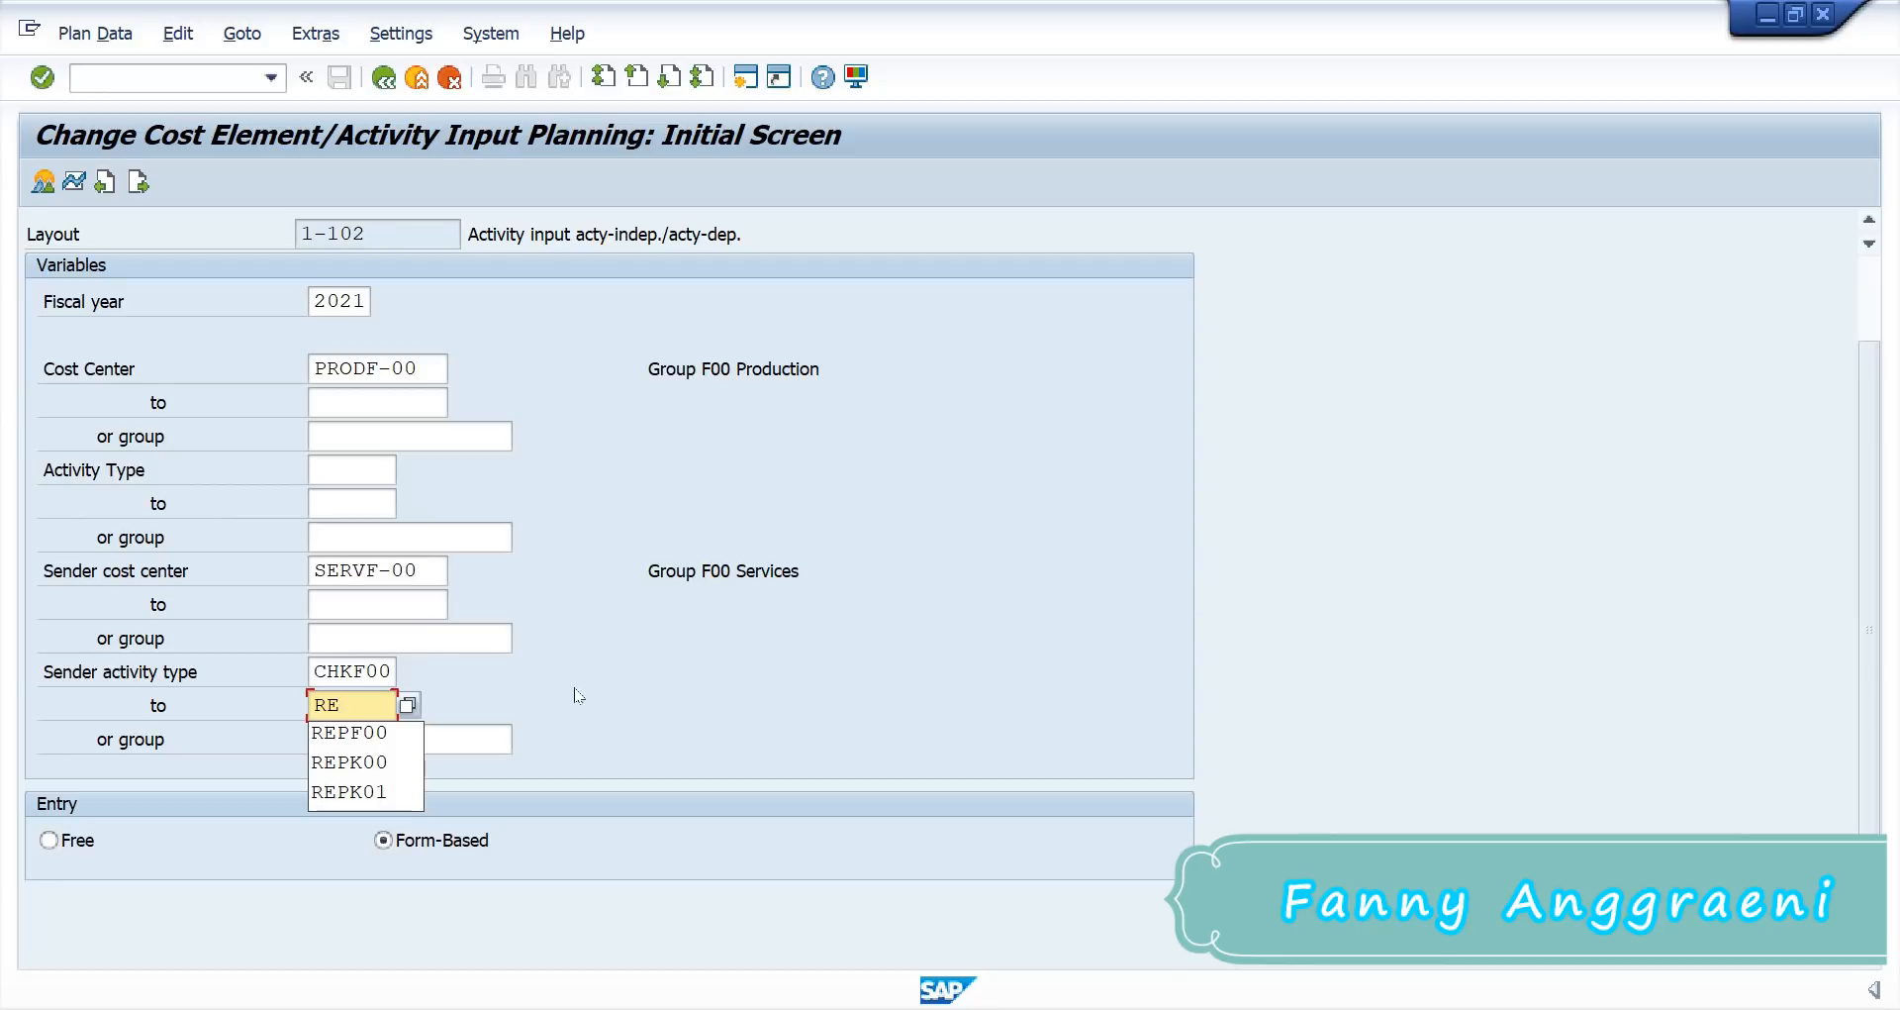
left_click(400, 732)
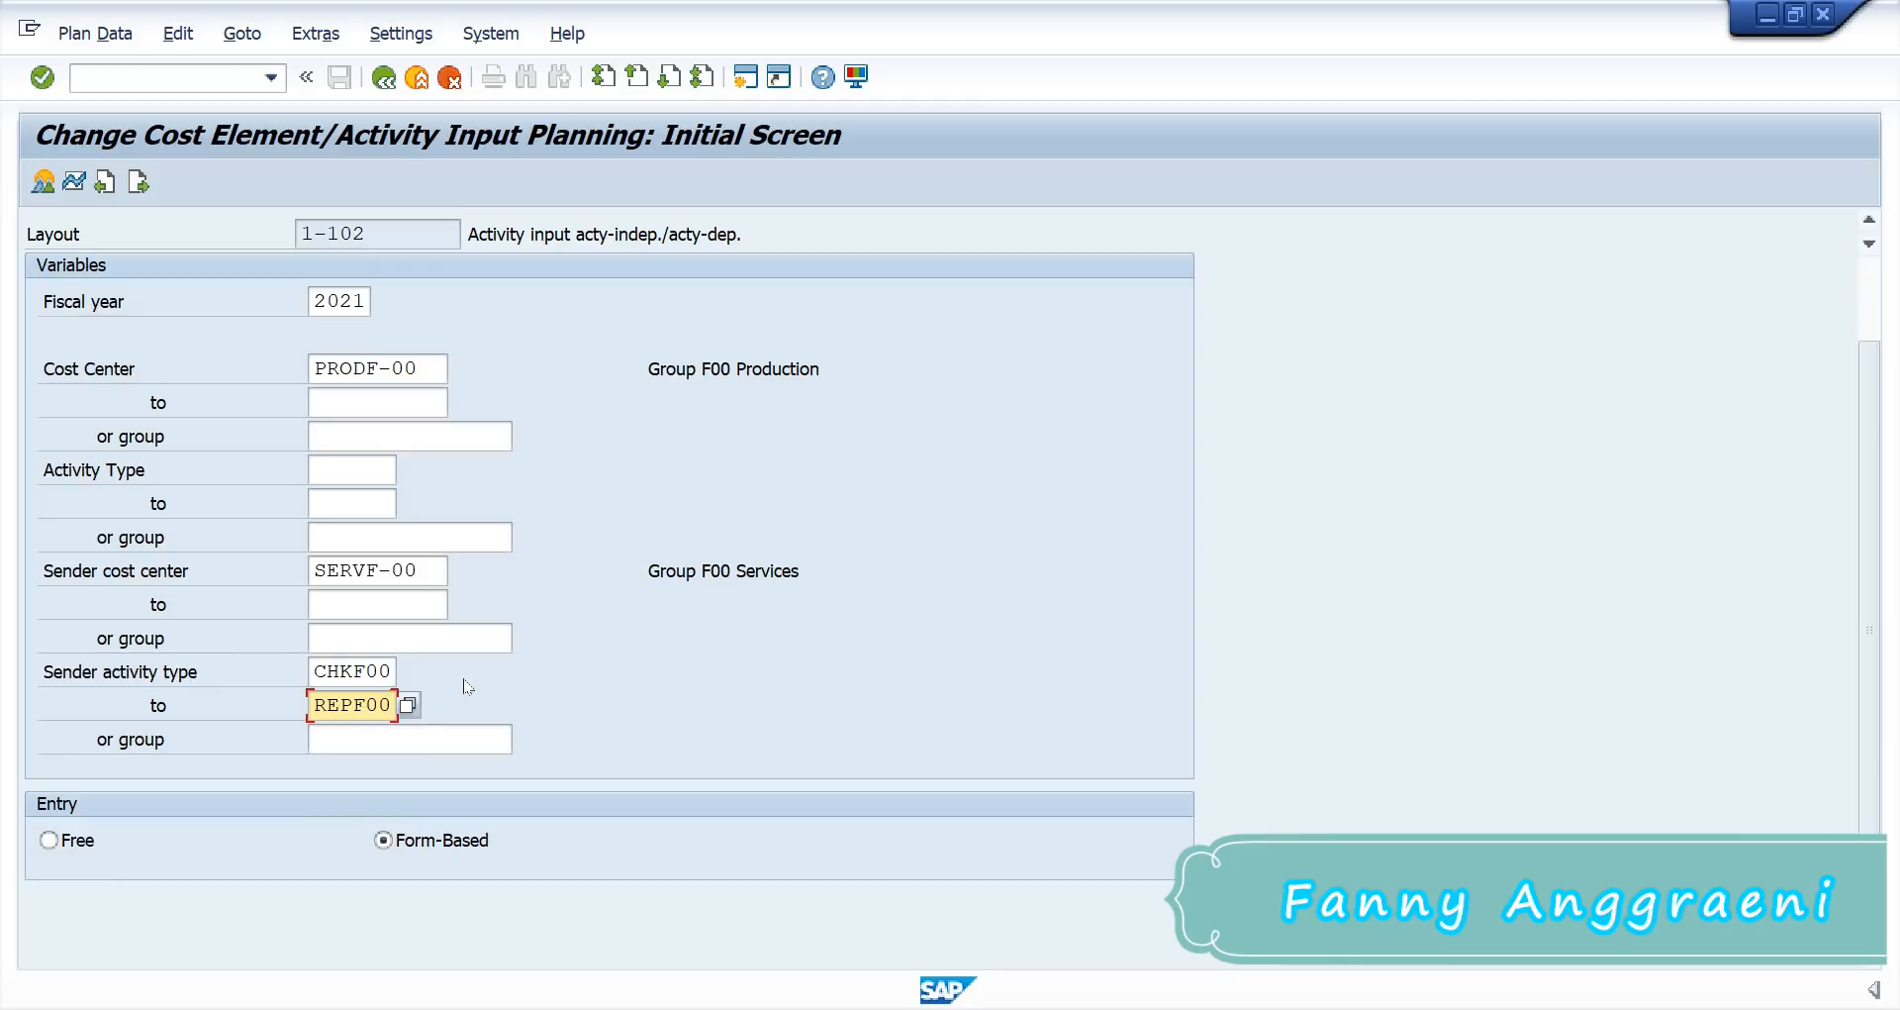
key("Return")
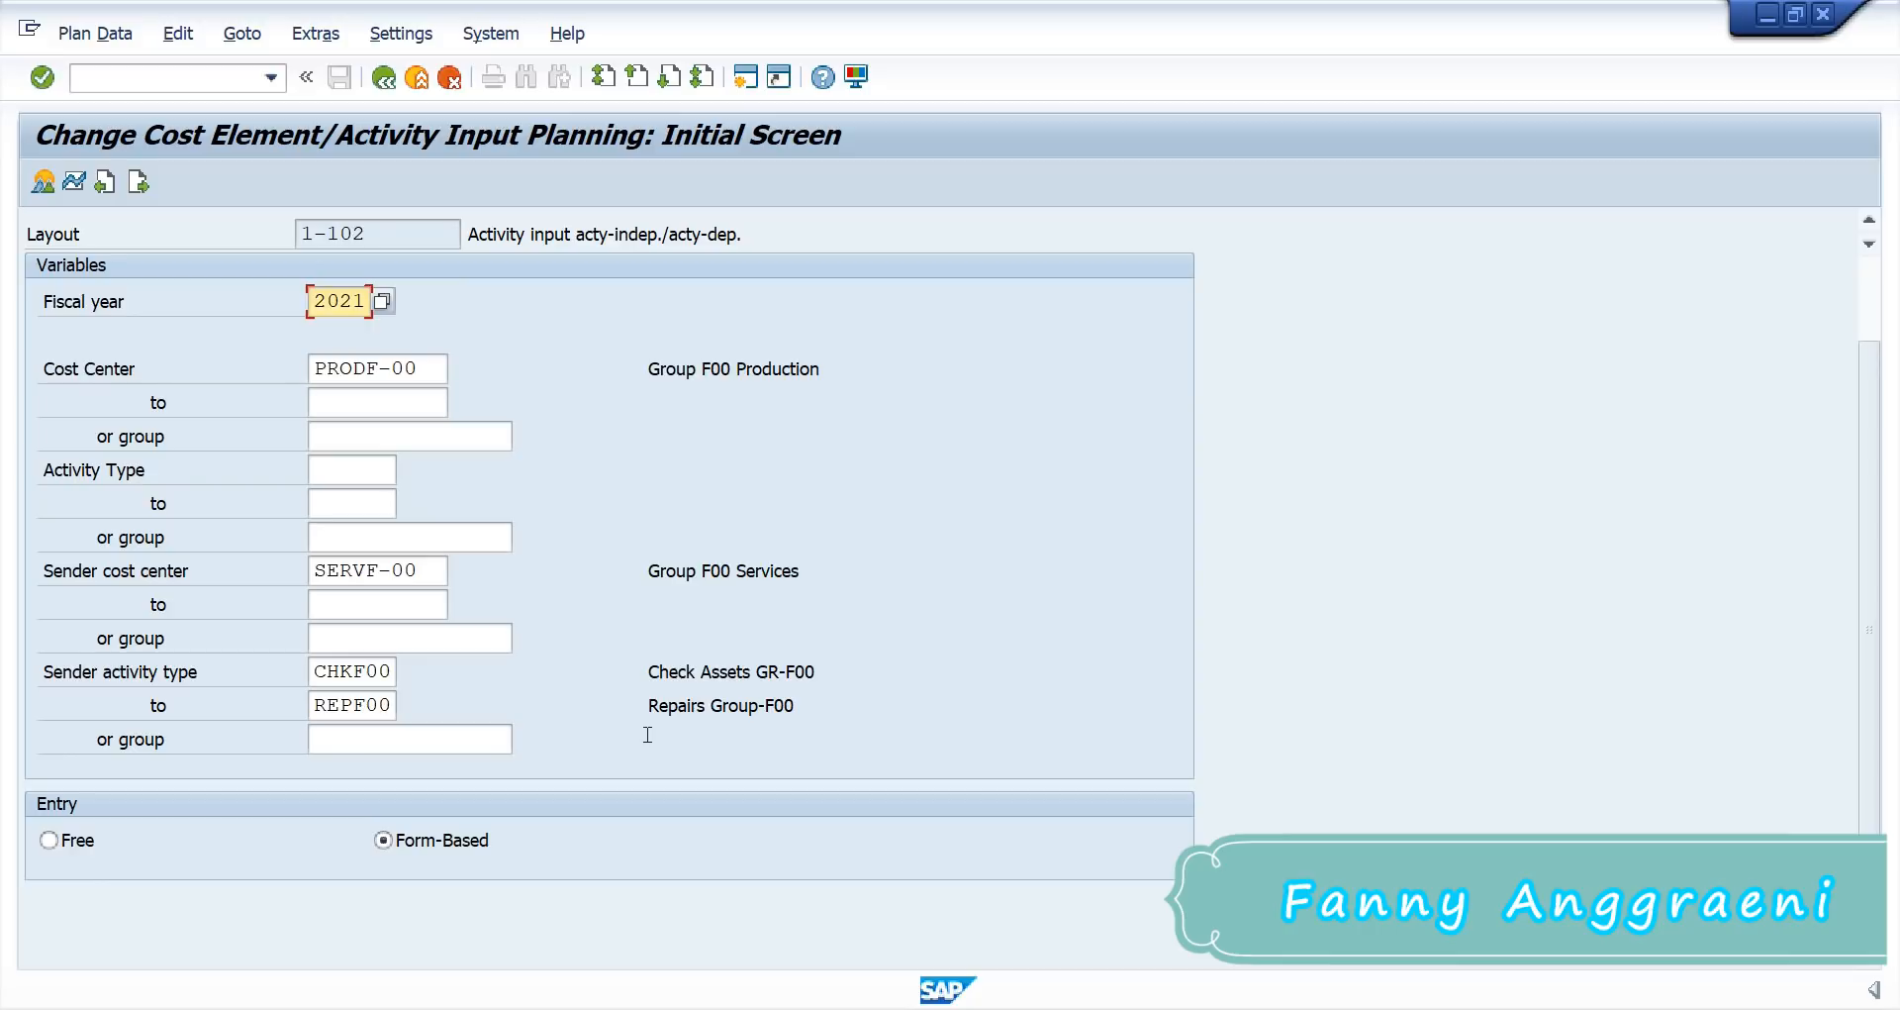
left_click(361, 566)
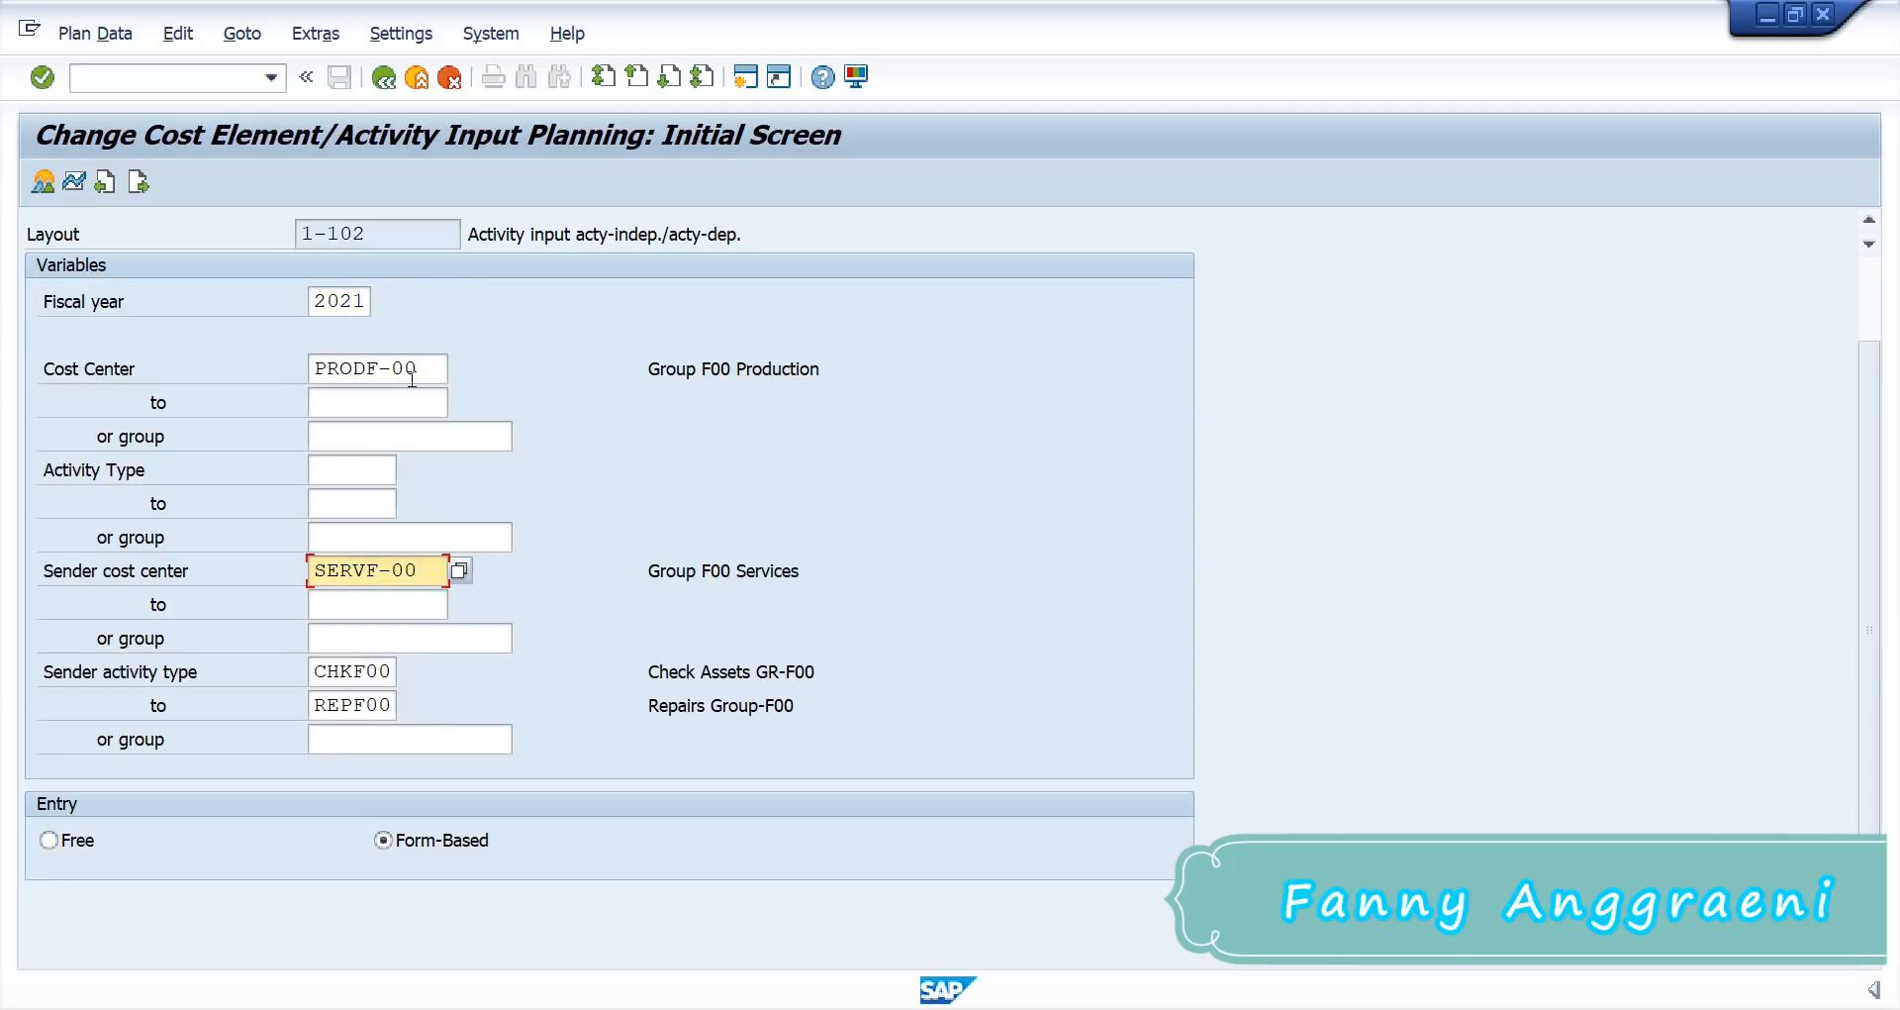
left_click(410, 371)
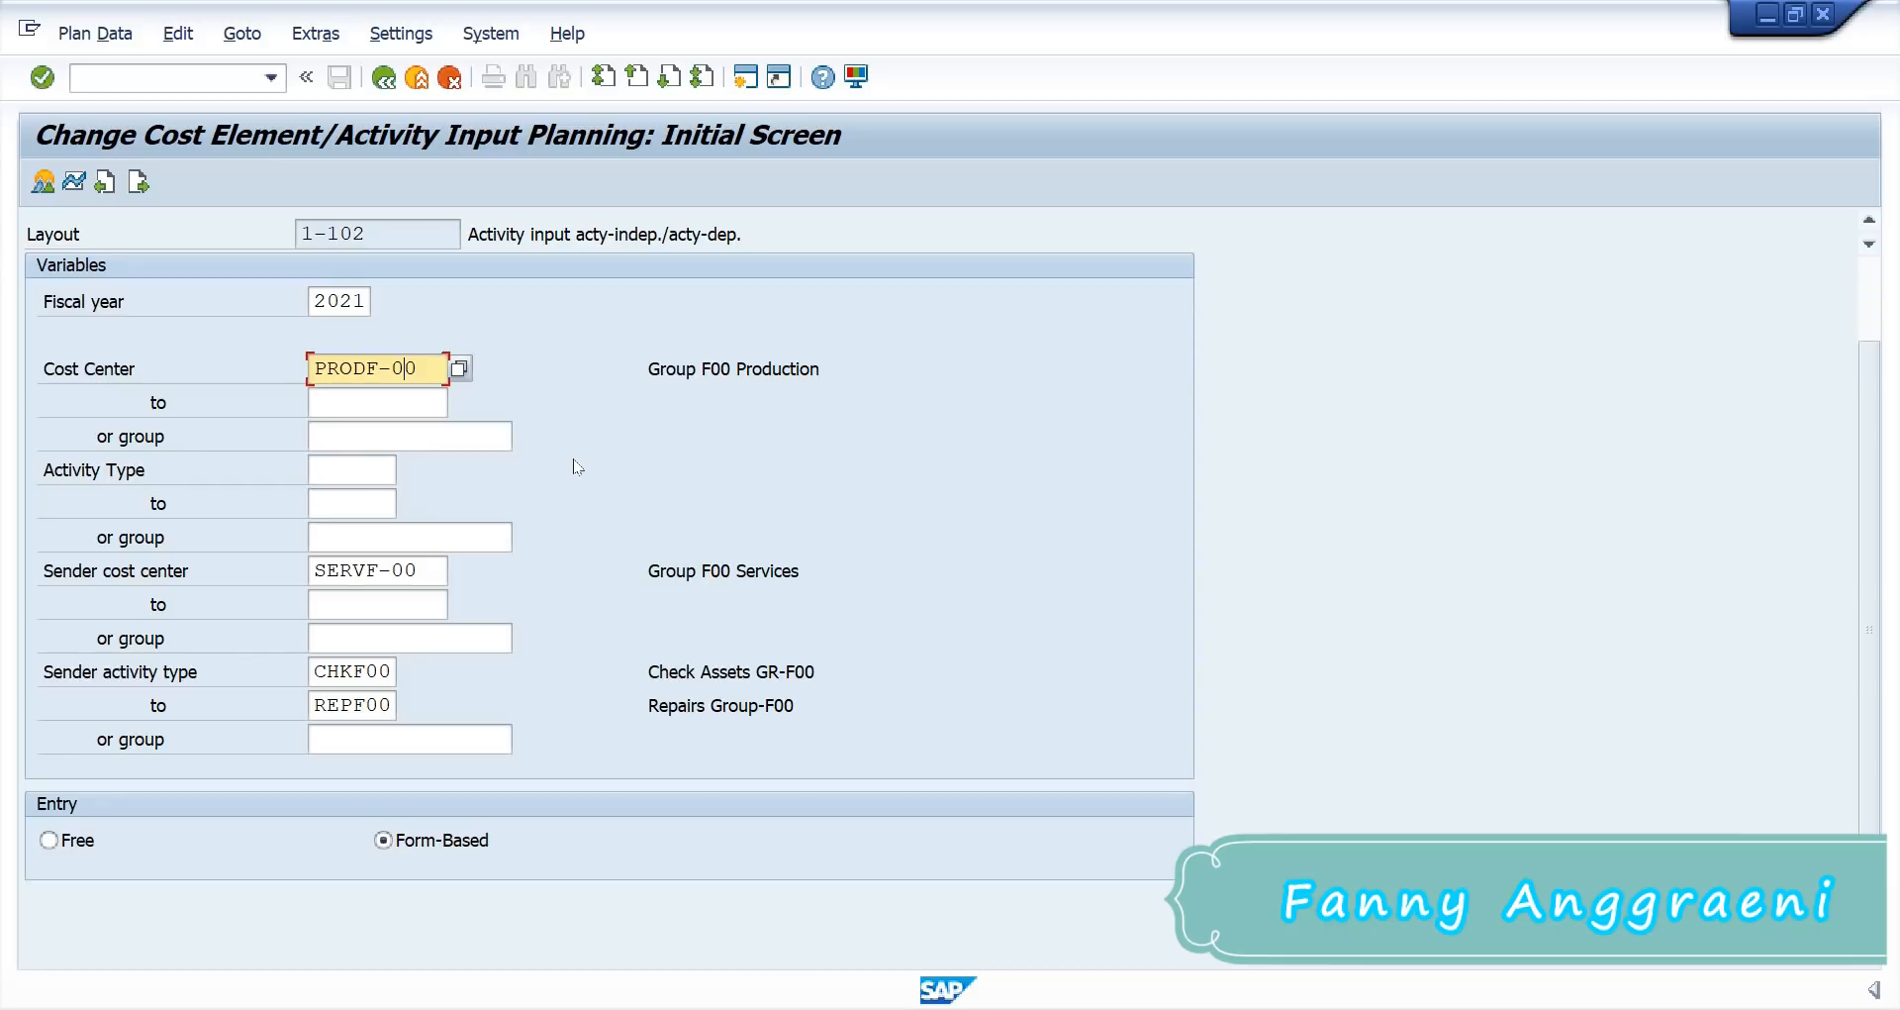
left_click(441, 570)
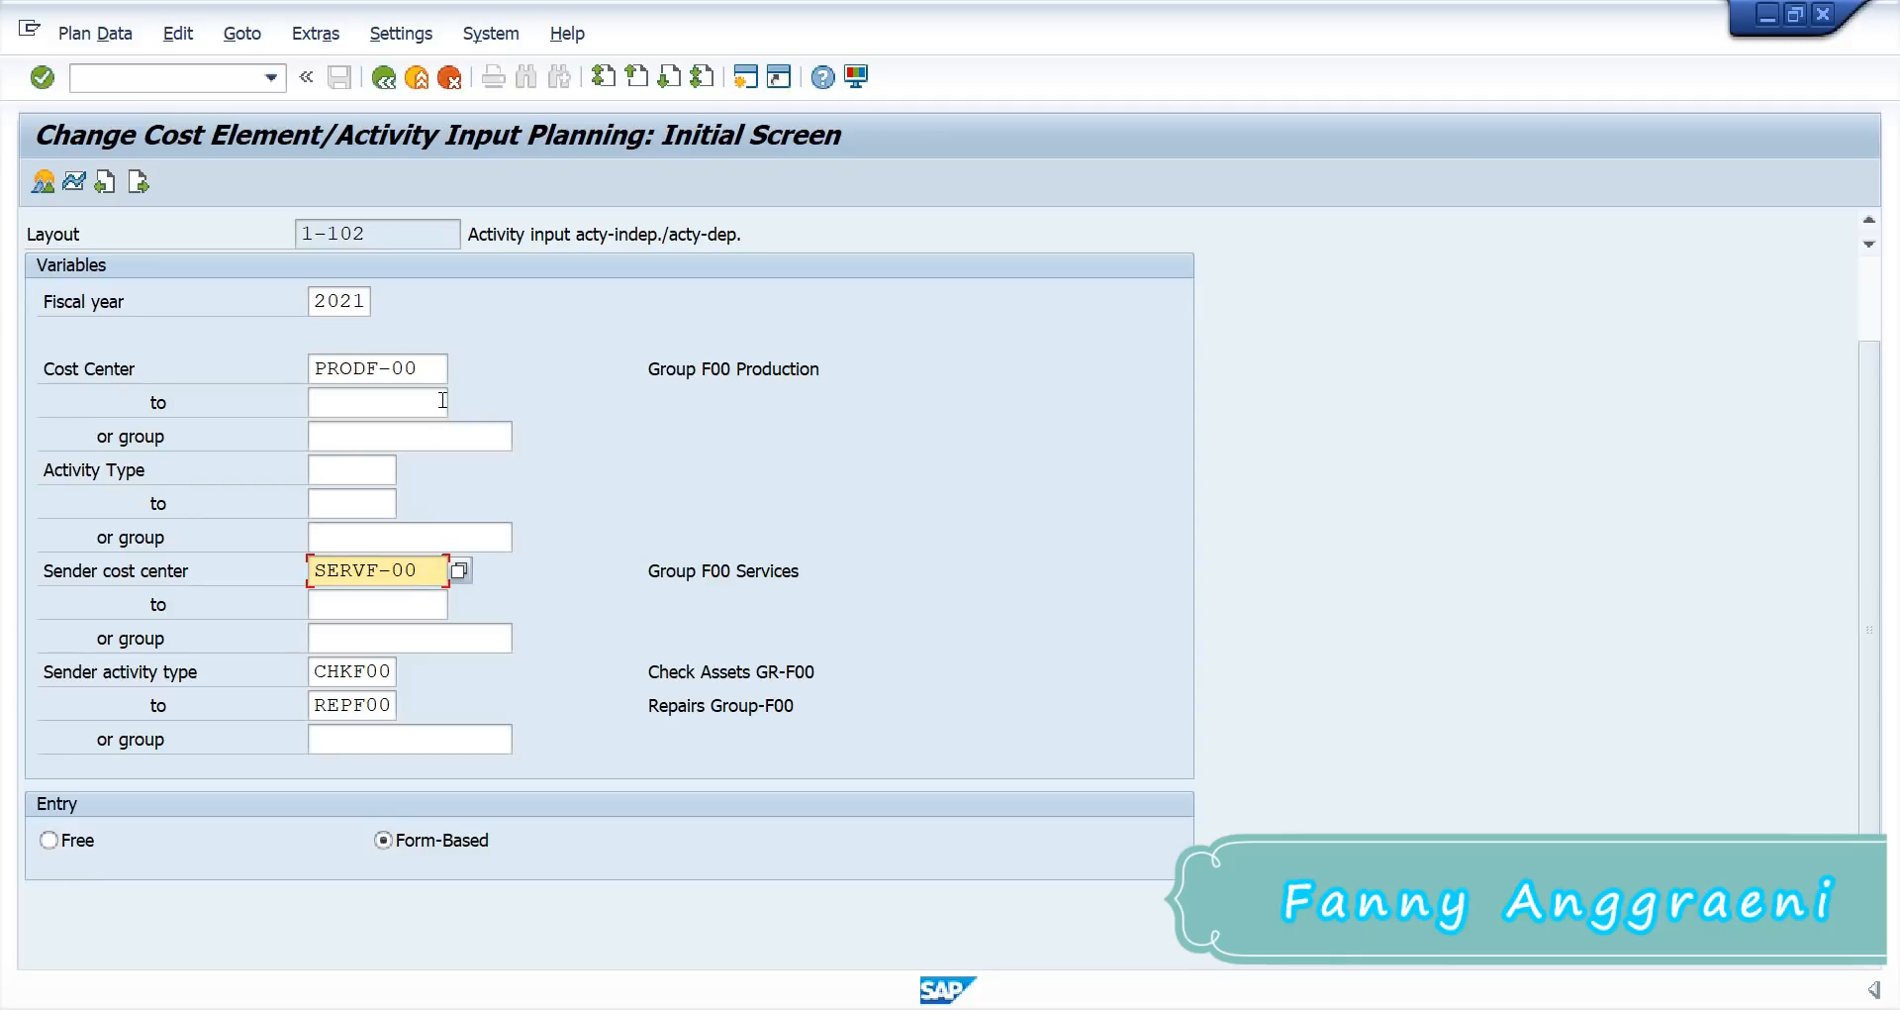
left_click(439, 369)
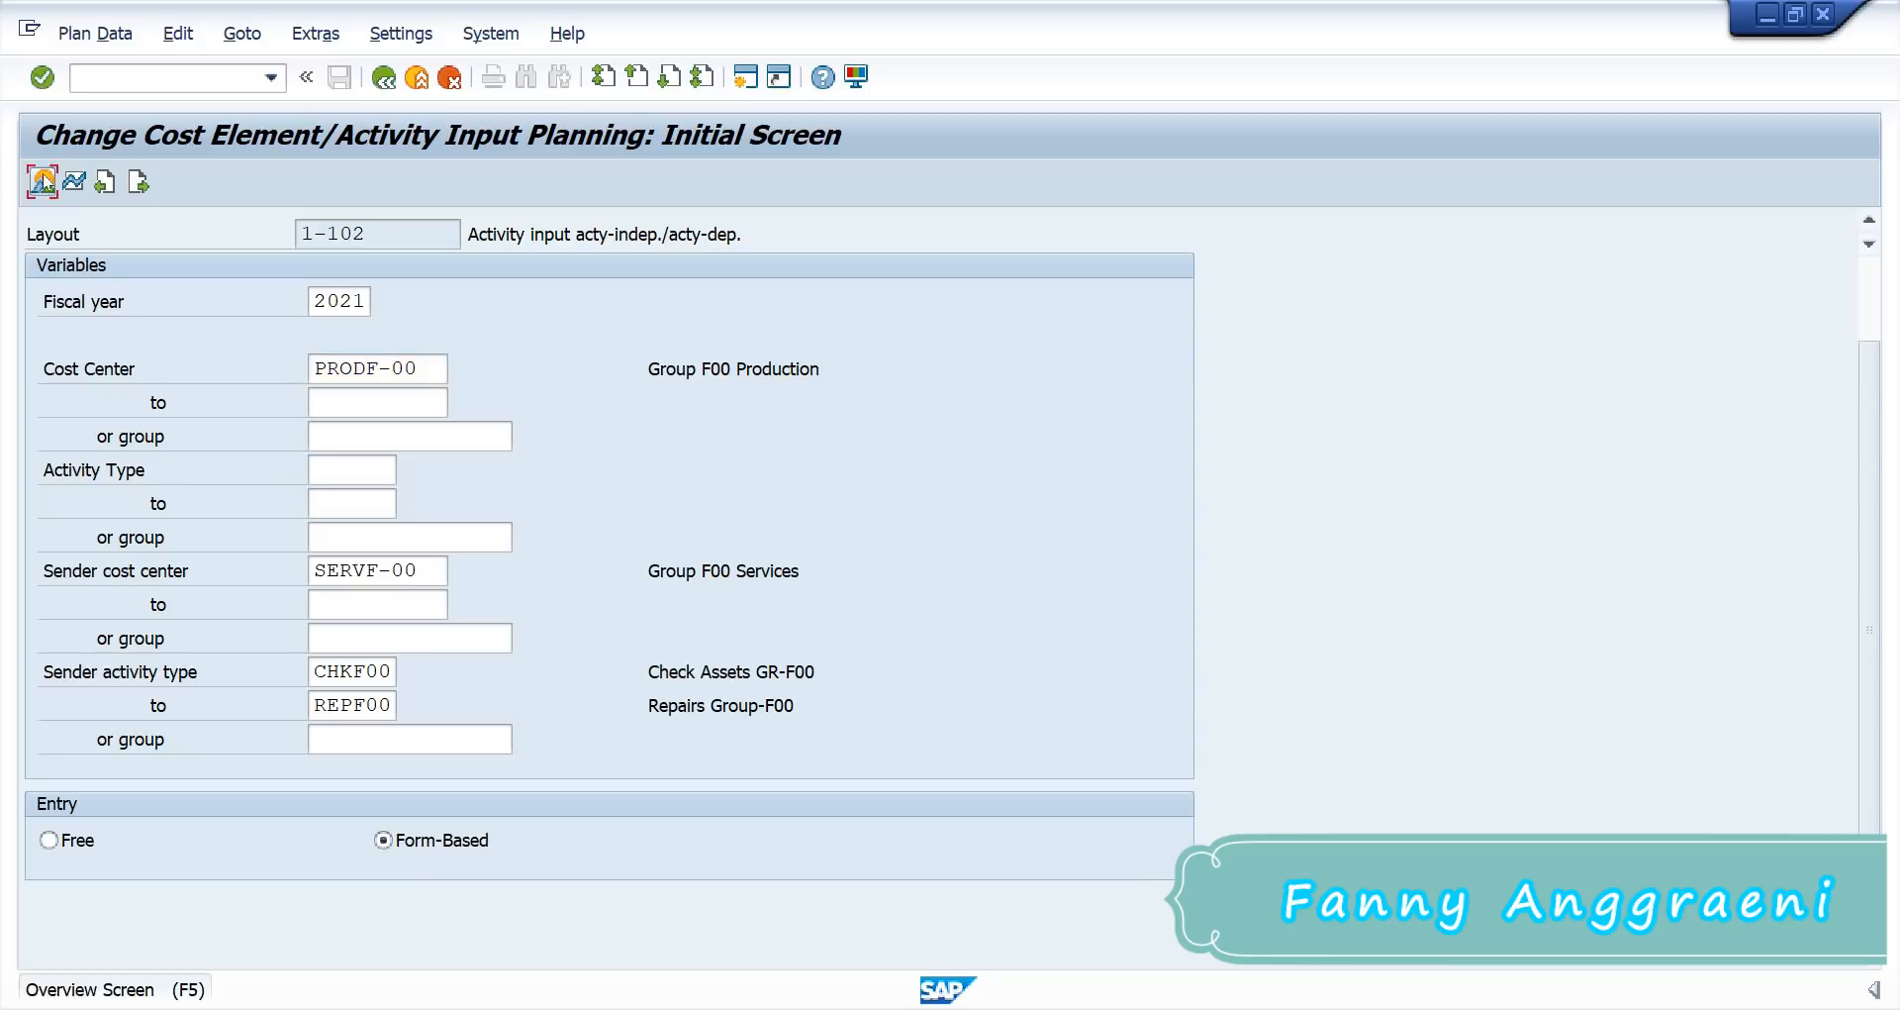
Step: Enter consumption quantities 480 for CHKF00 and 950 for REPF00 and calculate plan costs
left_click(44, 182)
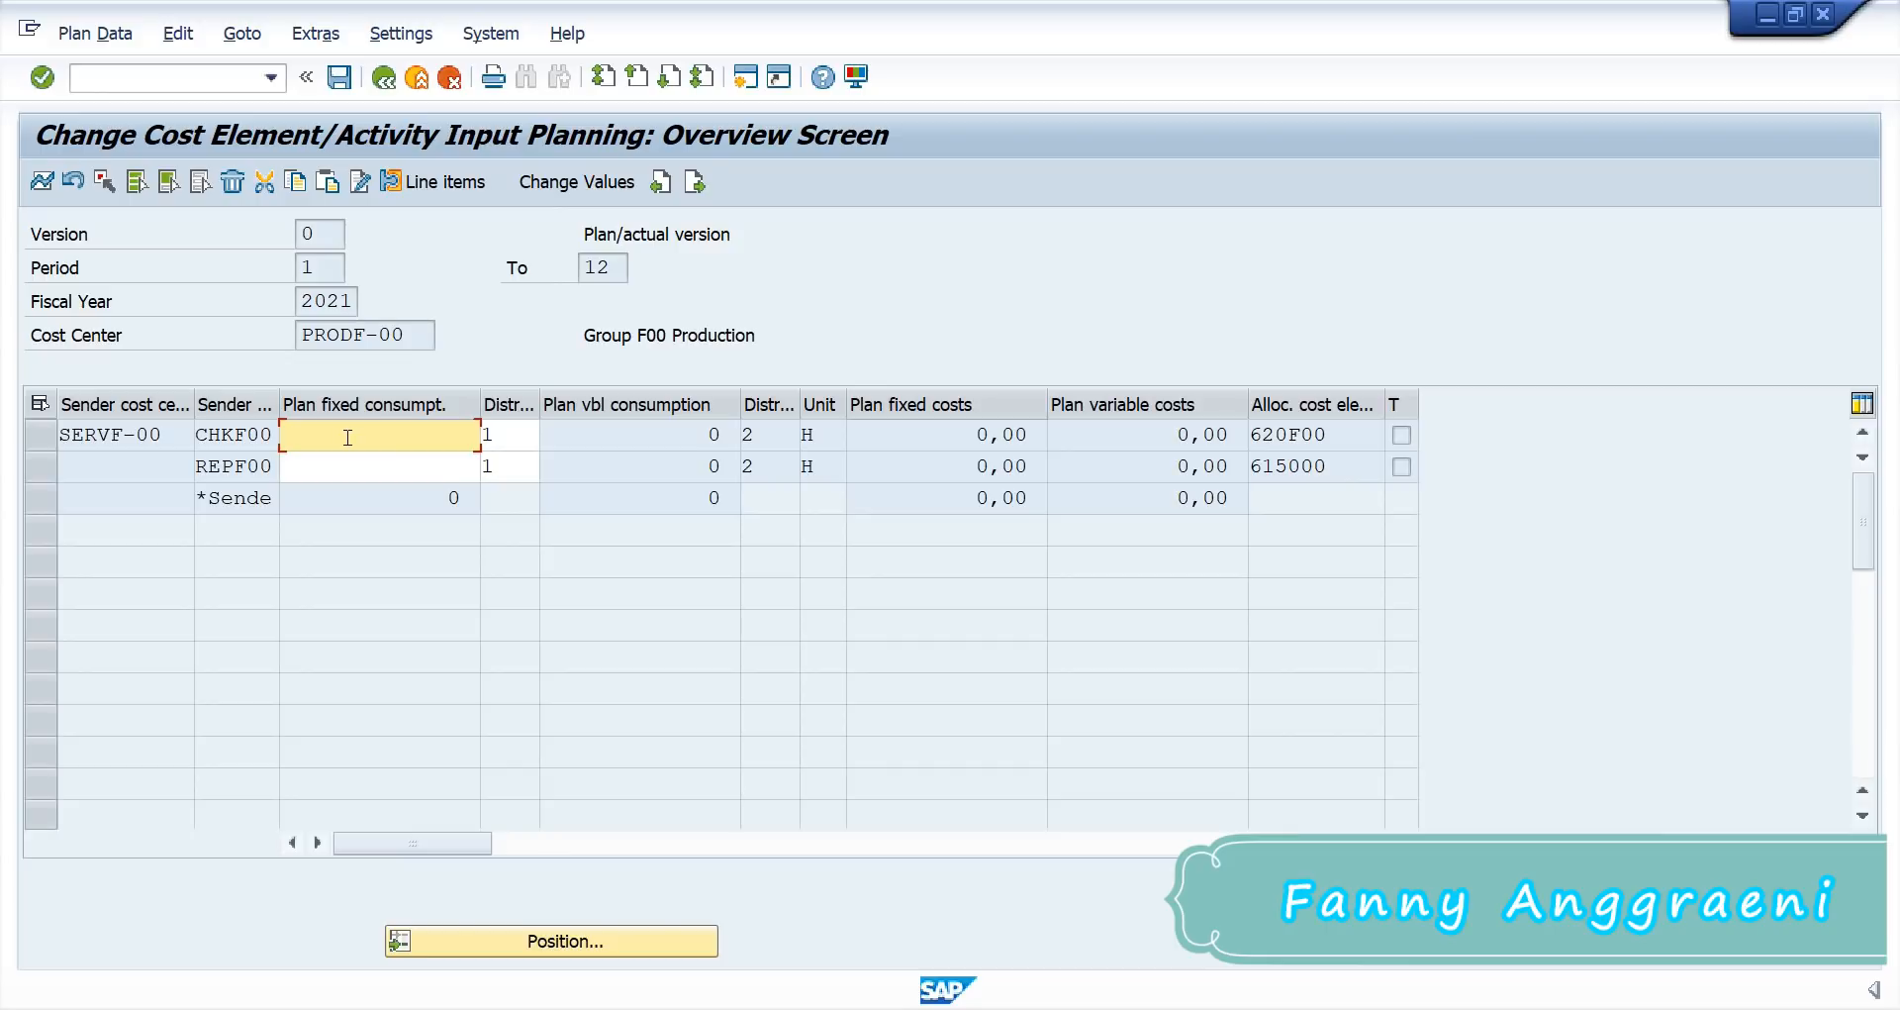
type("48")
left_click(322, 467)
left_click(326, 474)
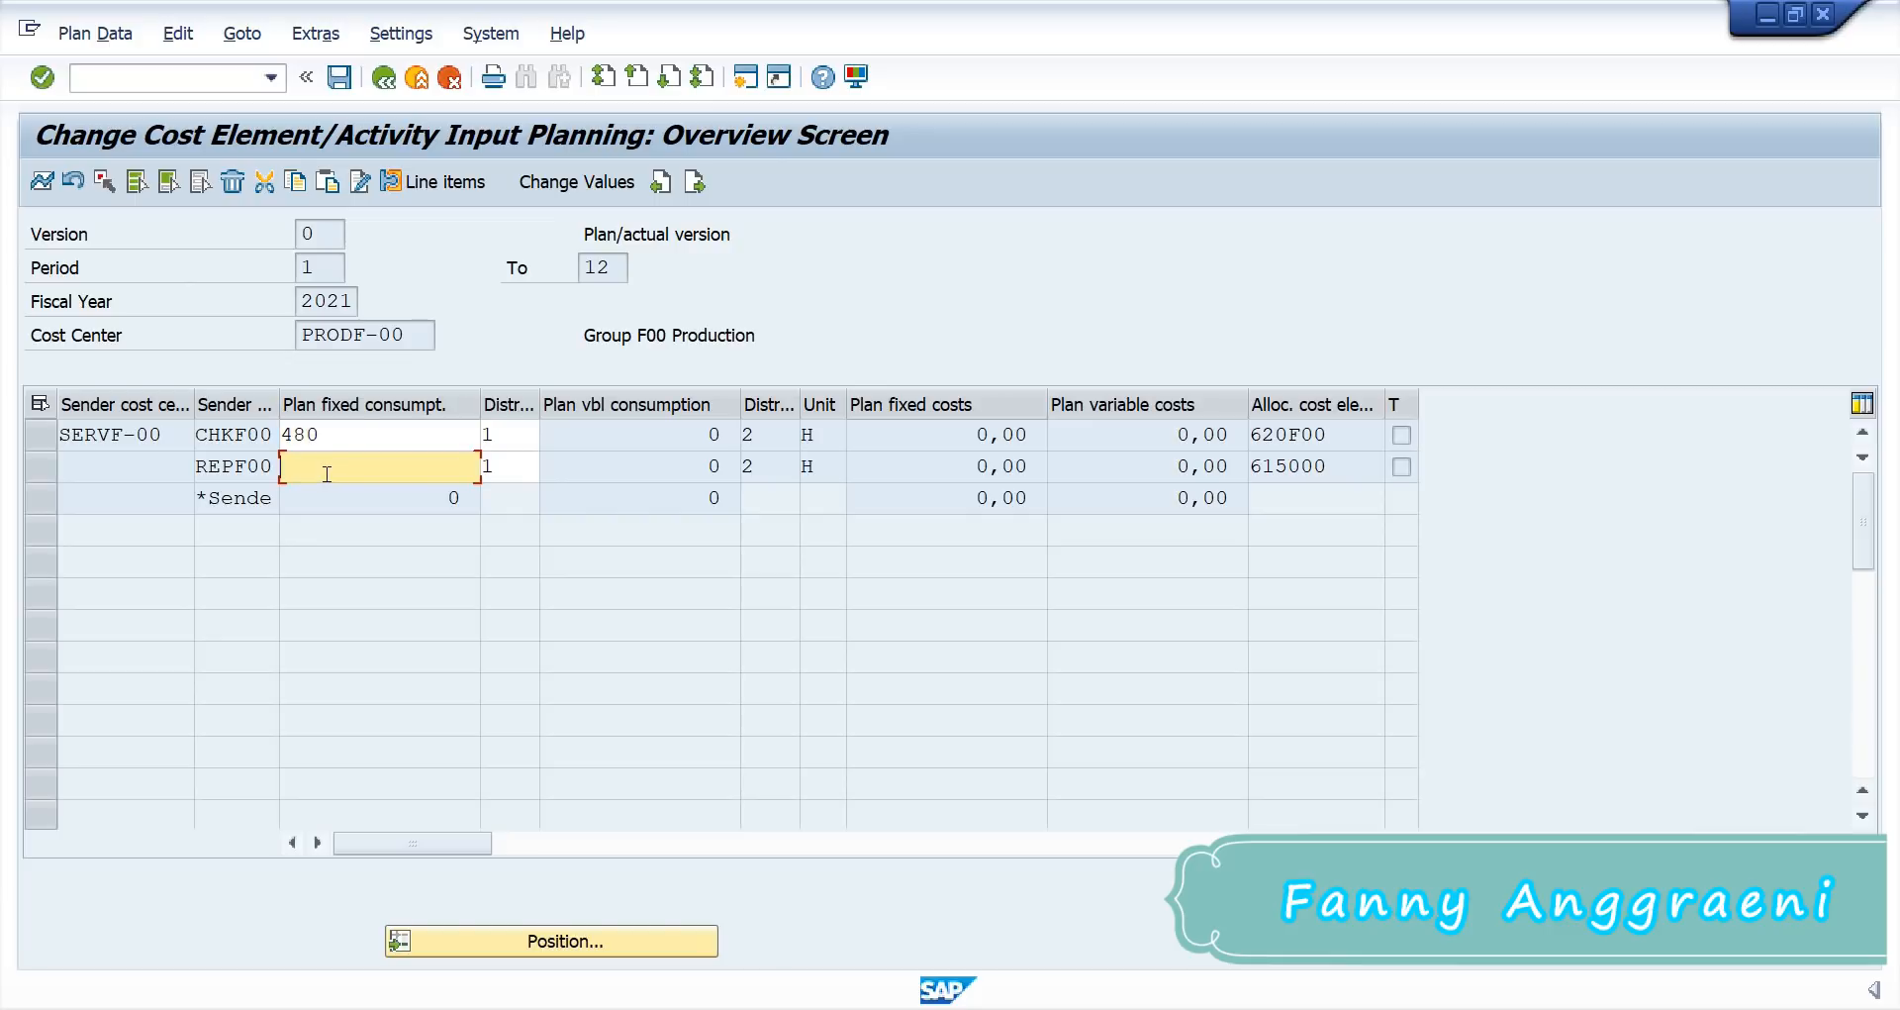
type("950")
left_click_drag(323, 435, 246, 435)
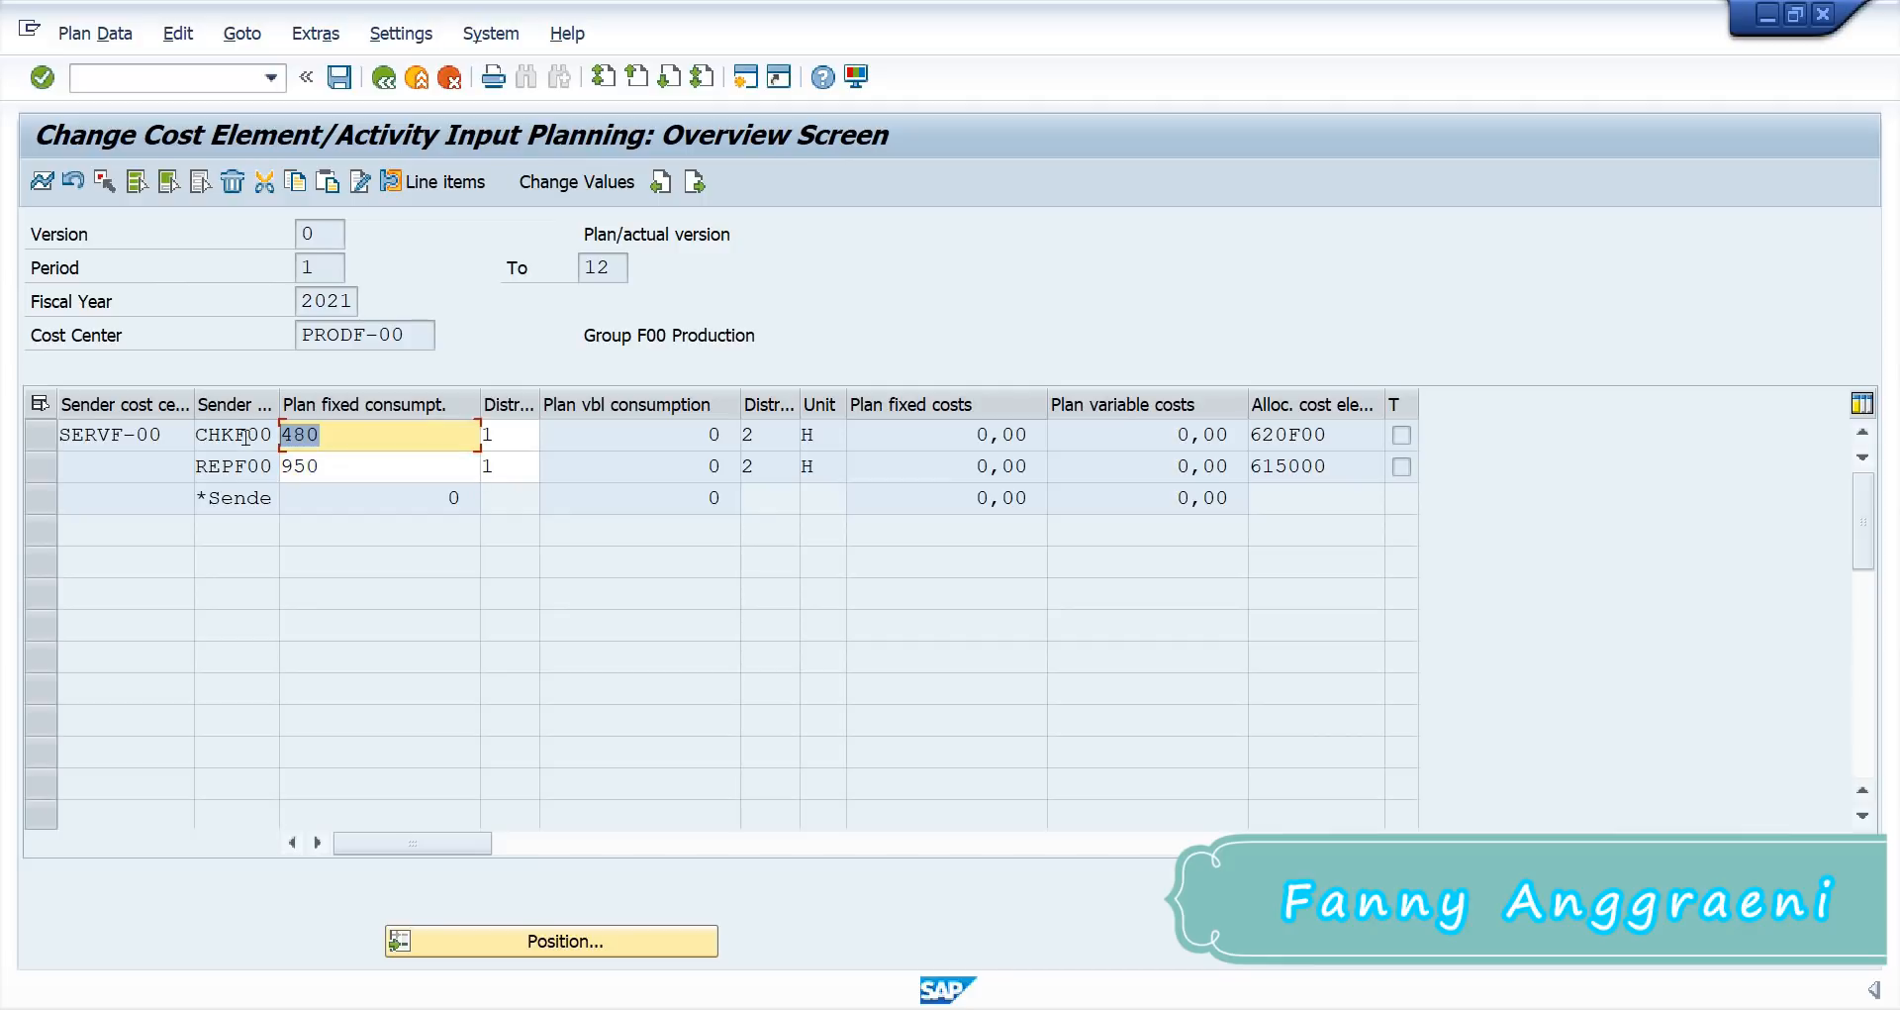
key("Down")
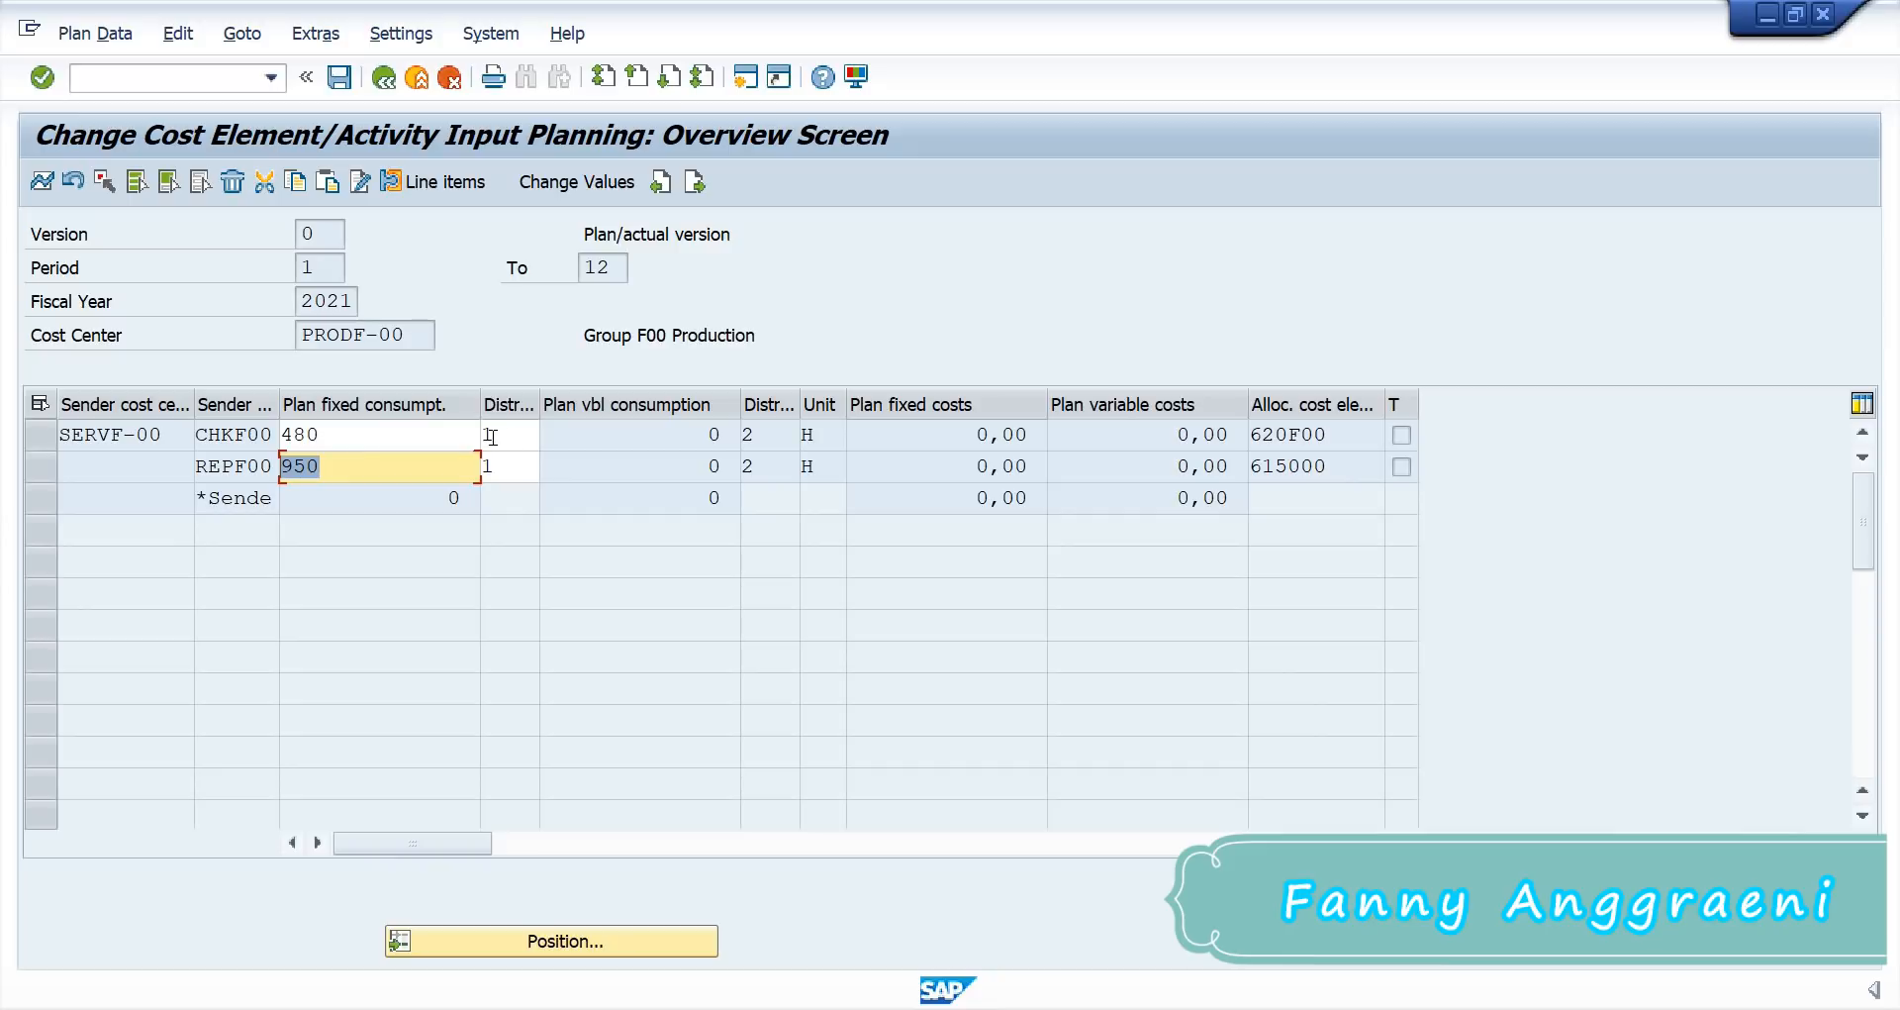
left_click(498, 465)
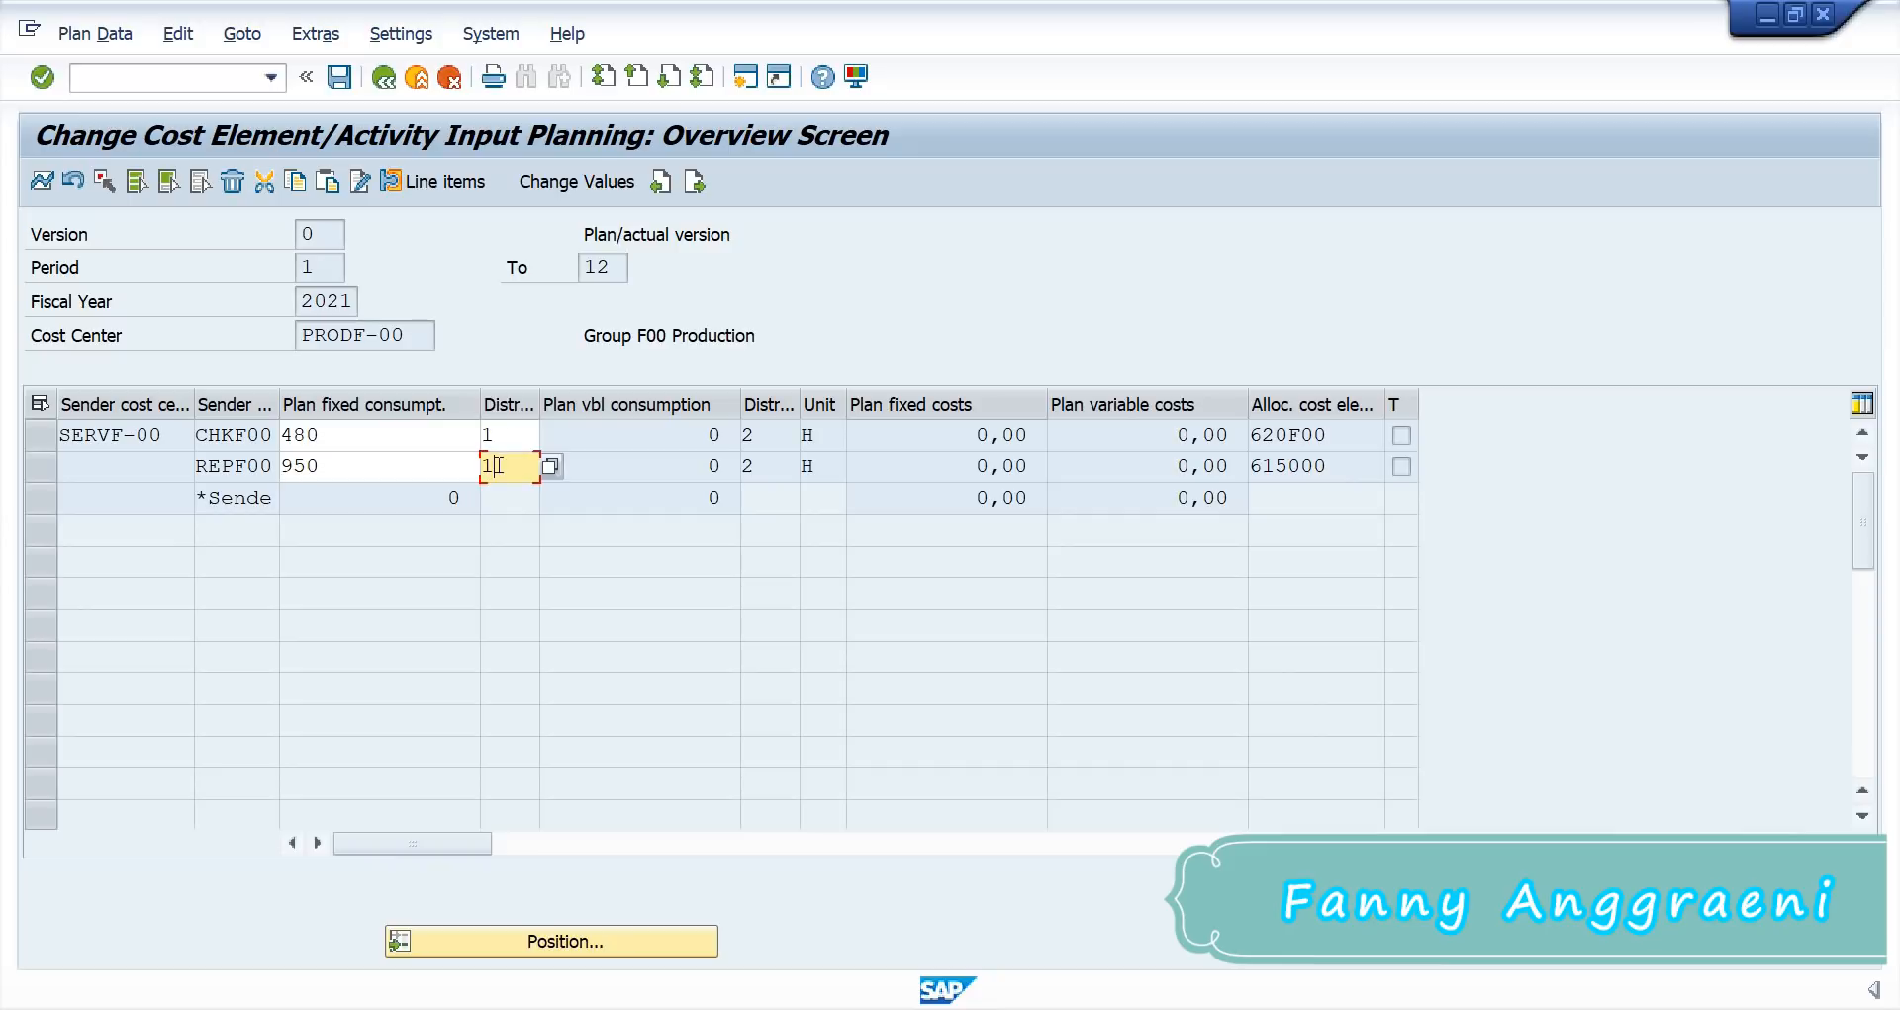
left_click(416, 465)
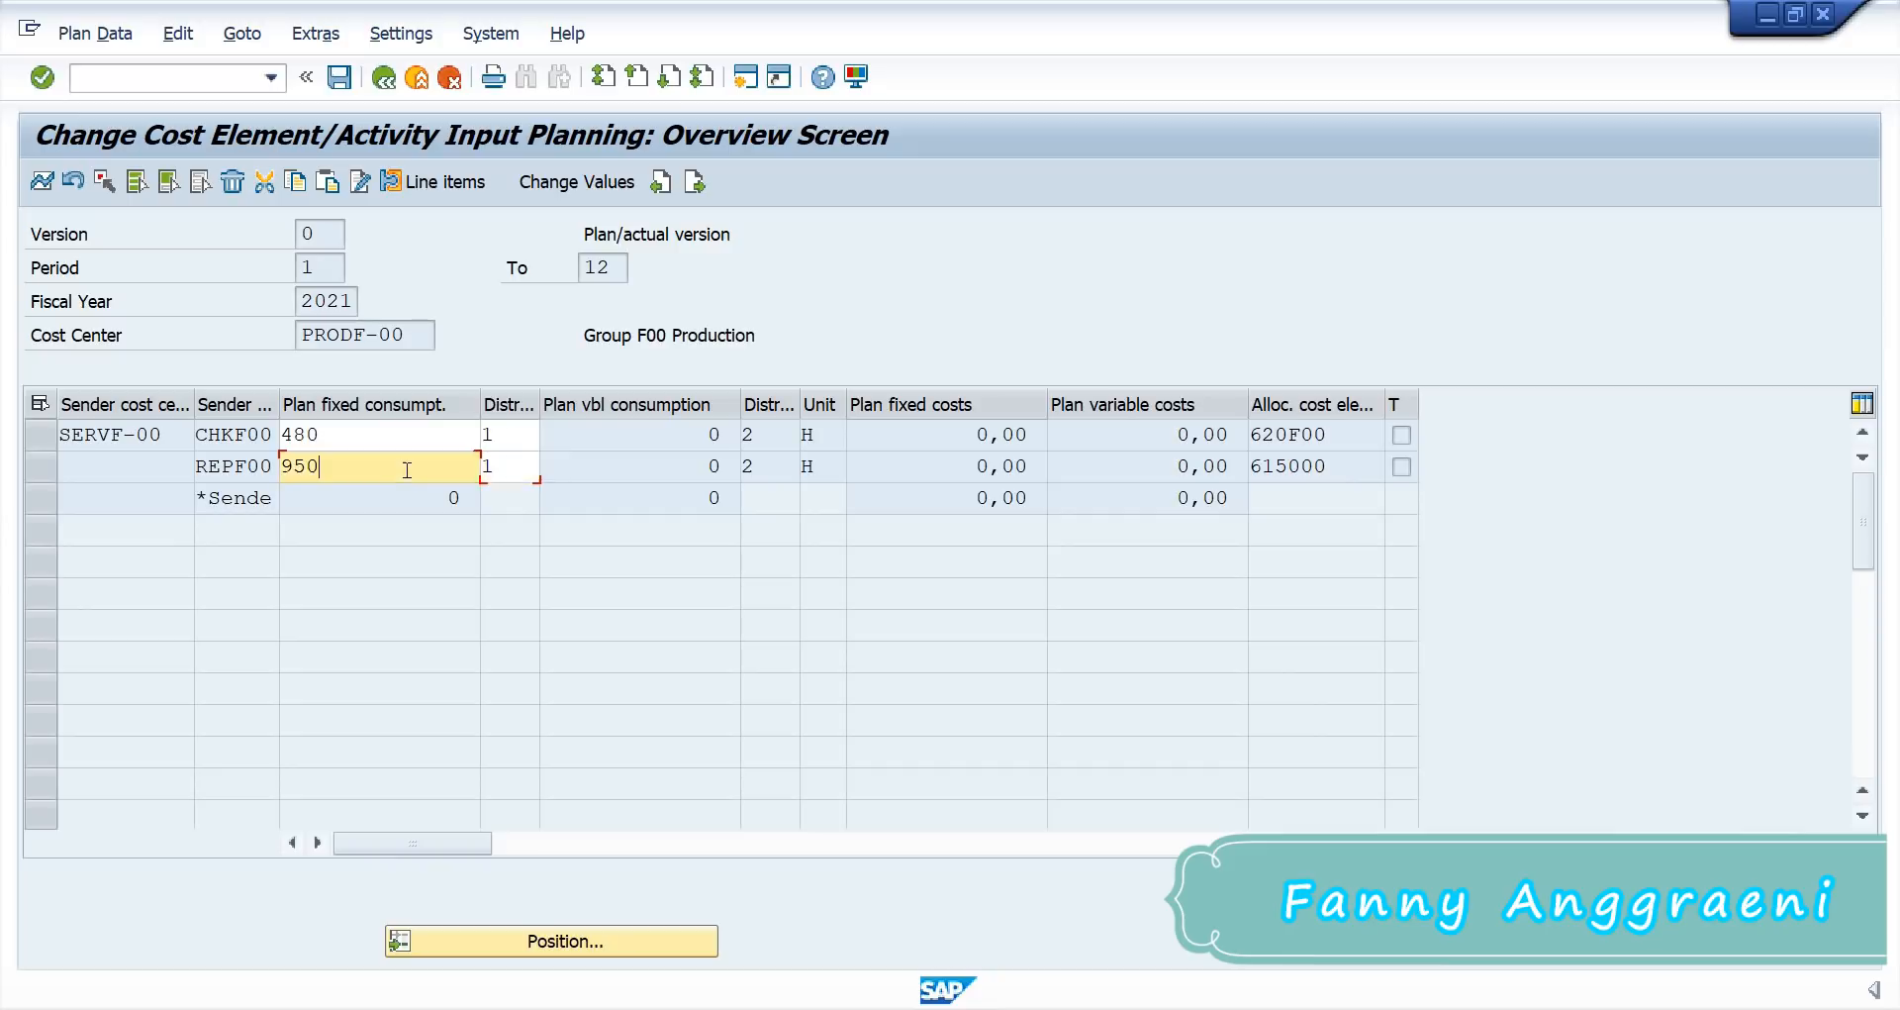
key("Return")
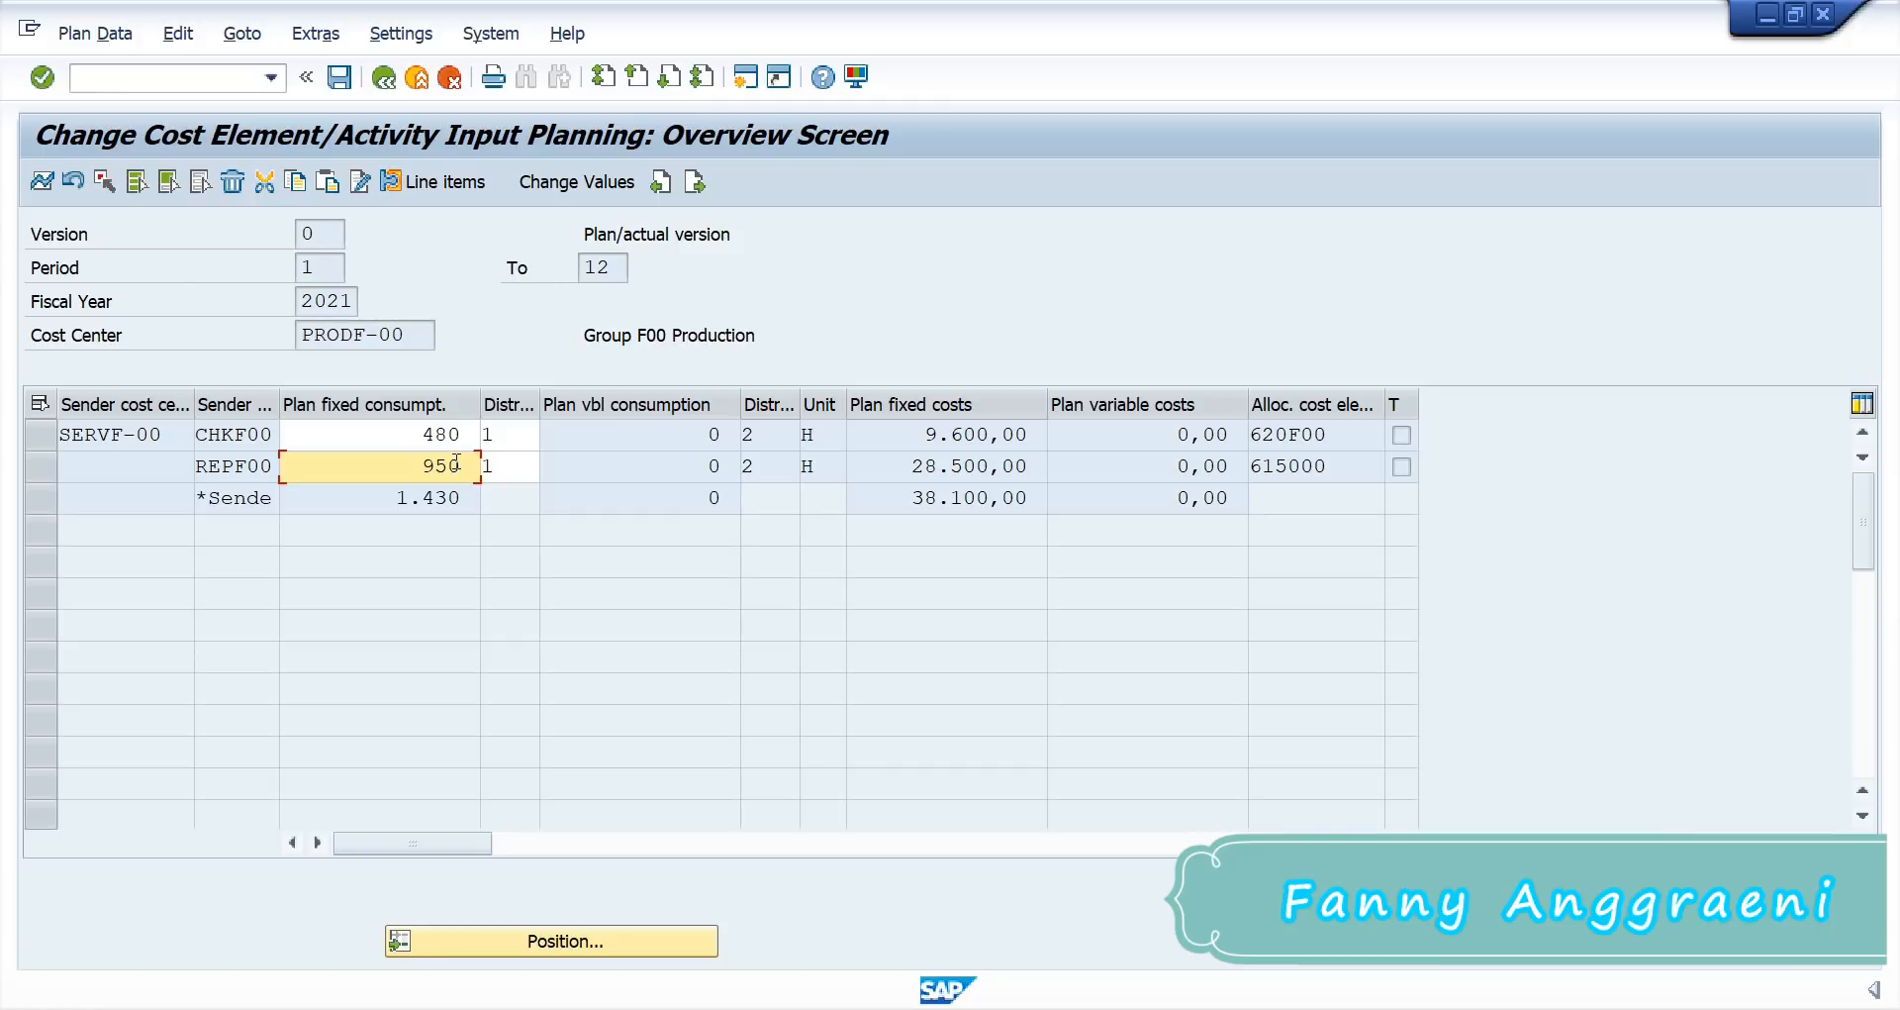
Step: Review the calculated plan values and post the activity input plan
left_click(452, 438)
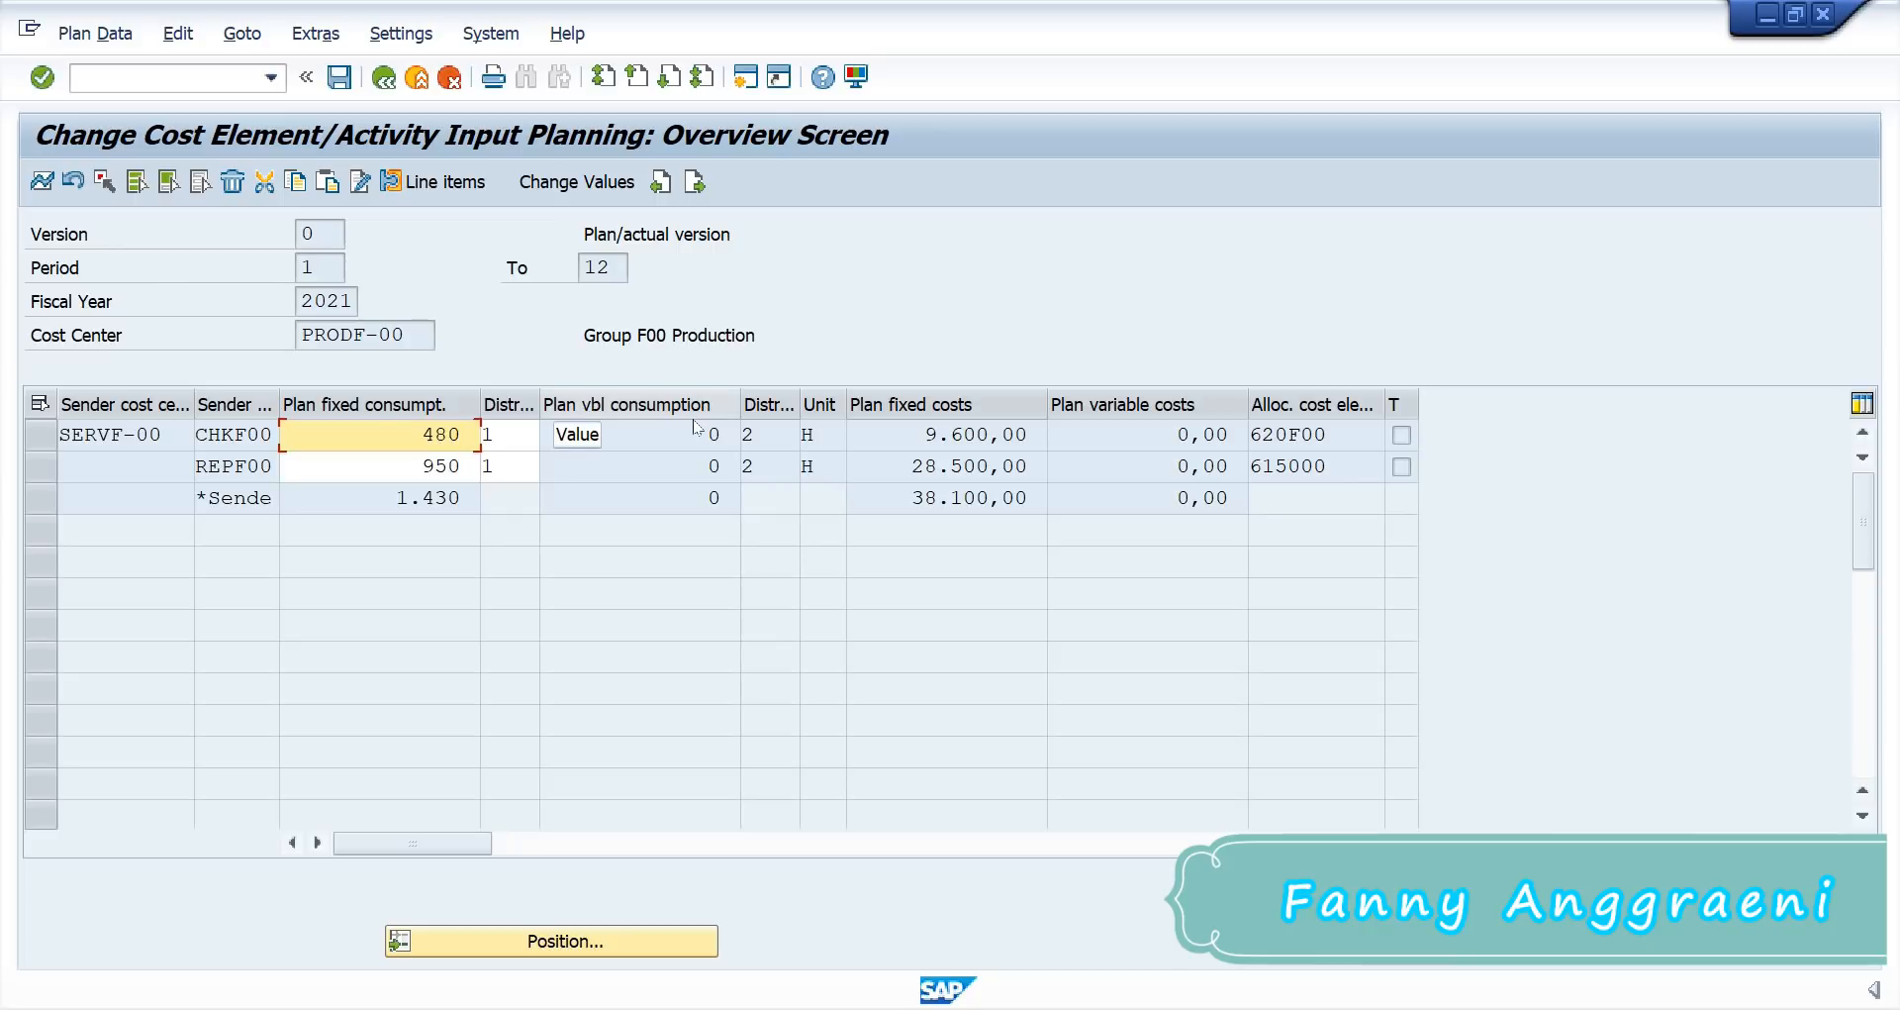
left_click(977, 434)
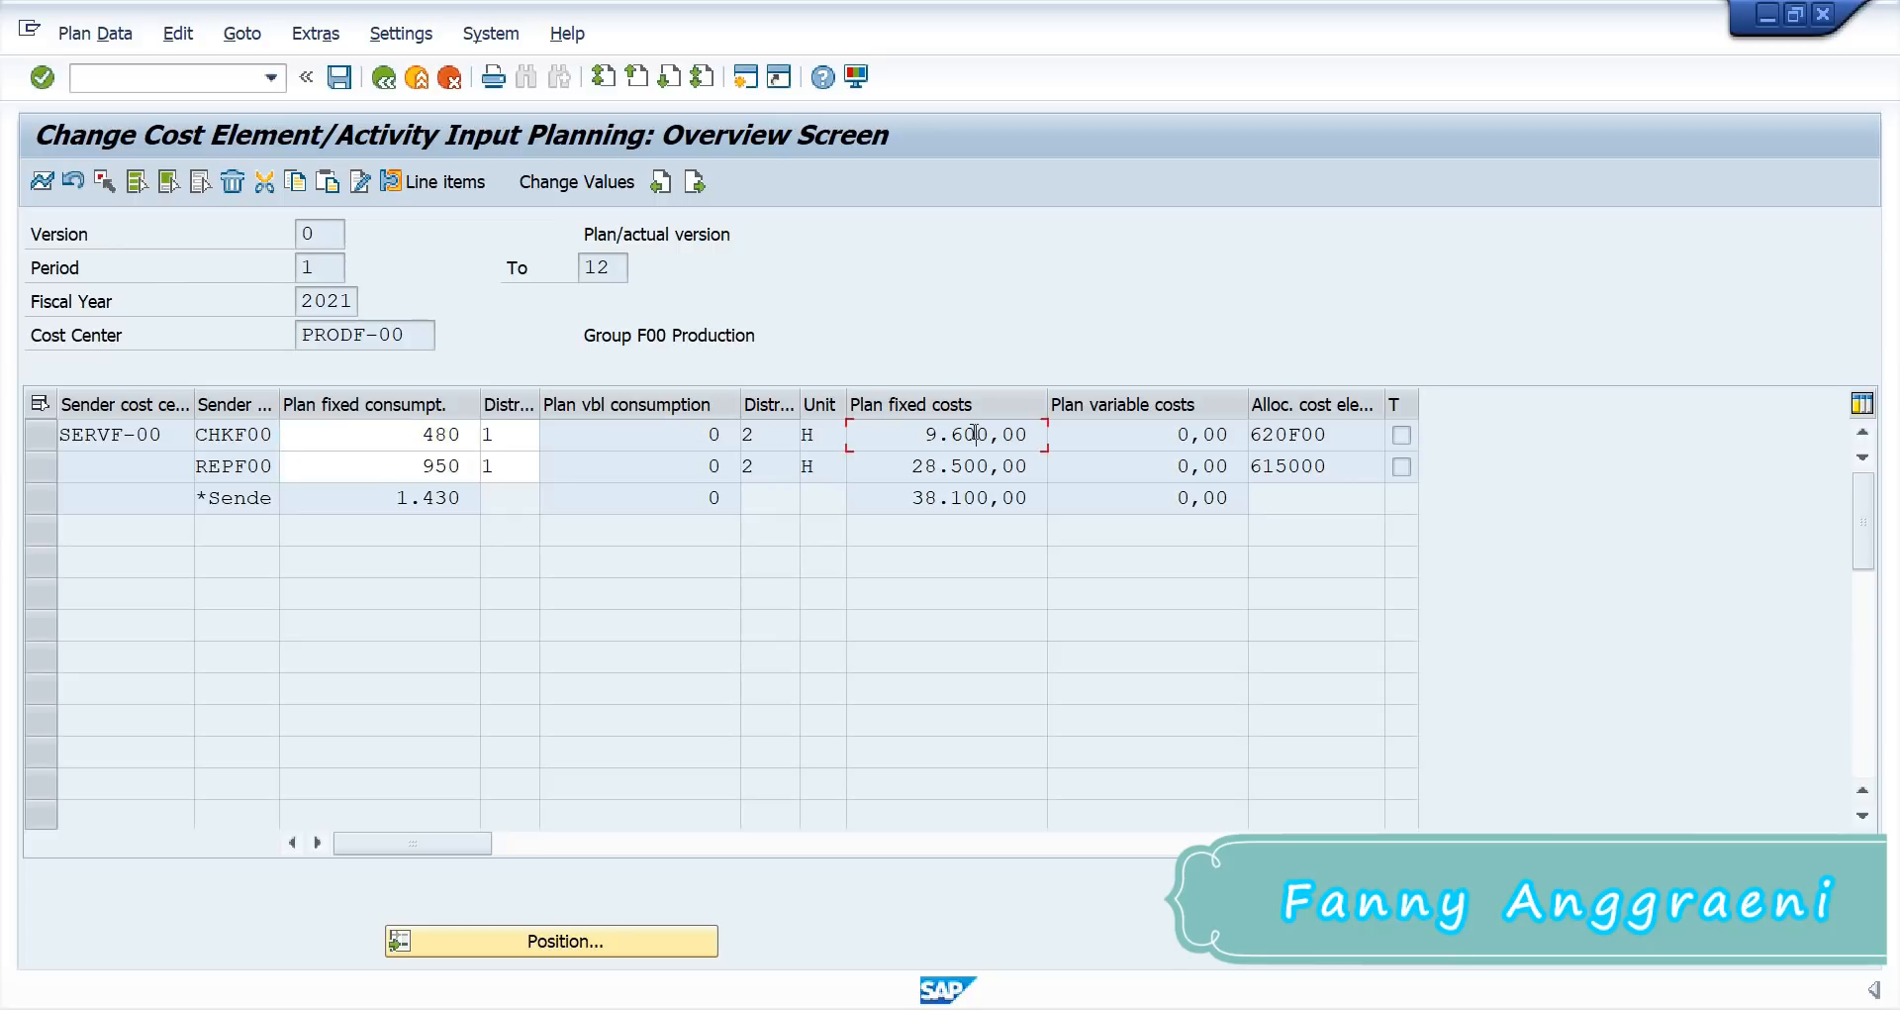
left_click(464, 473)
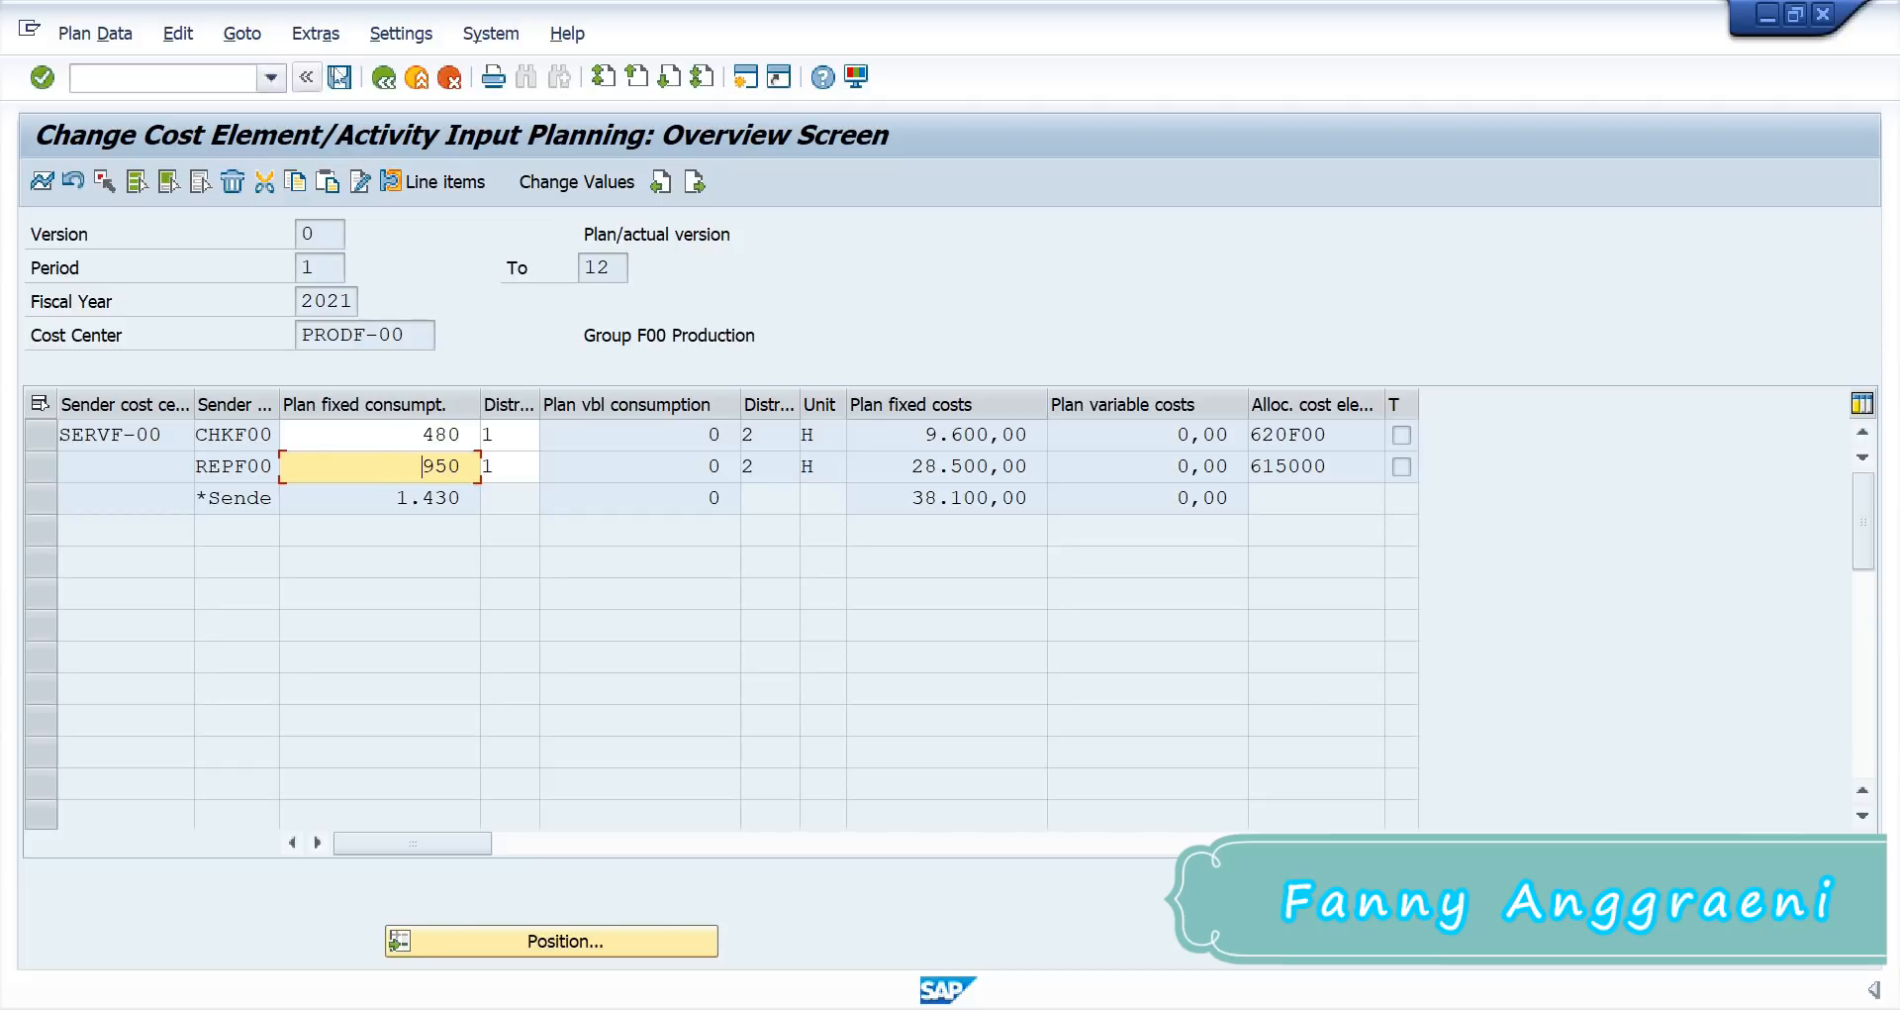
left_click(340, 78)
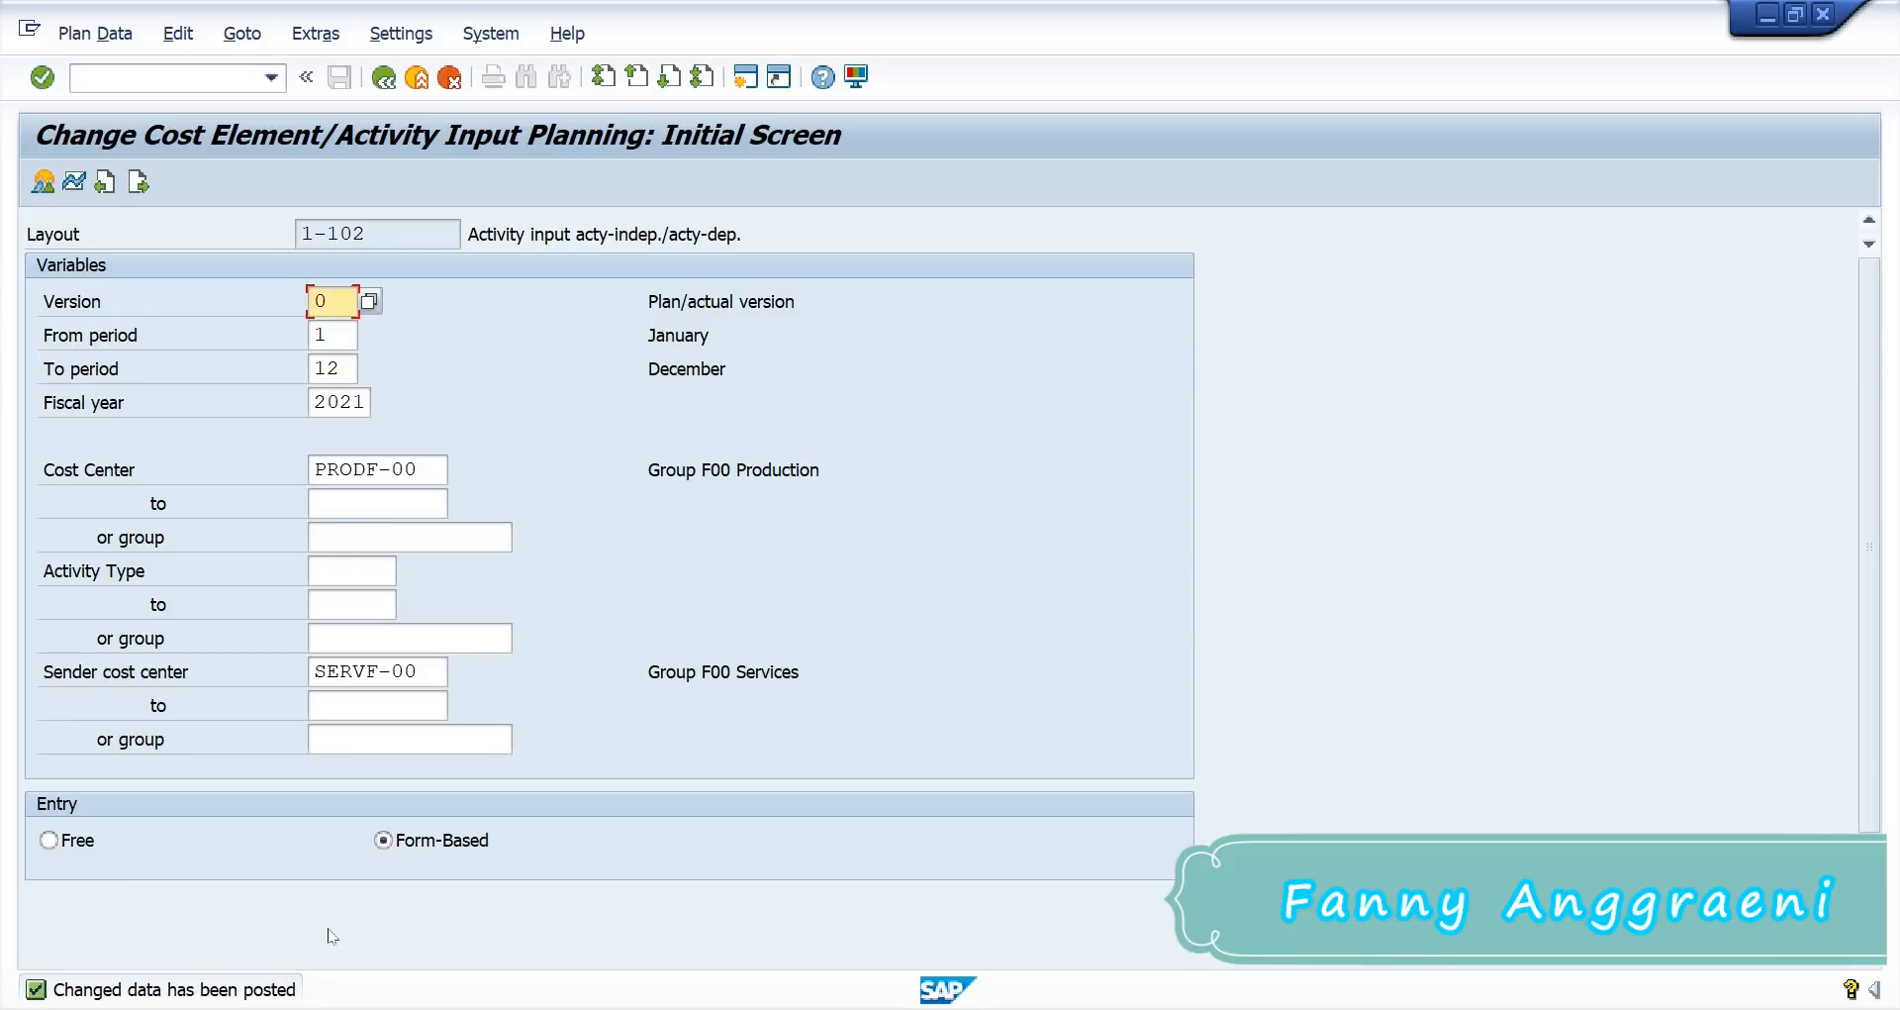
Step: Leave KP06 and open the KSBL Cost Centers: Planning Overview report under Planning Reports
left_click(201, 79)
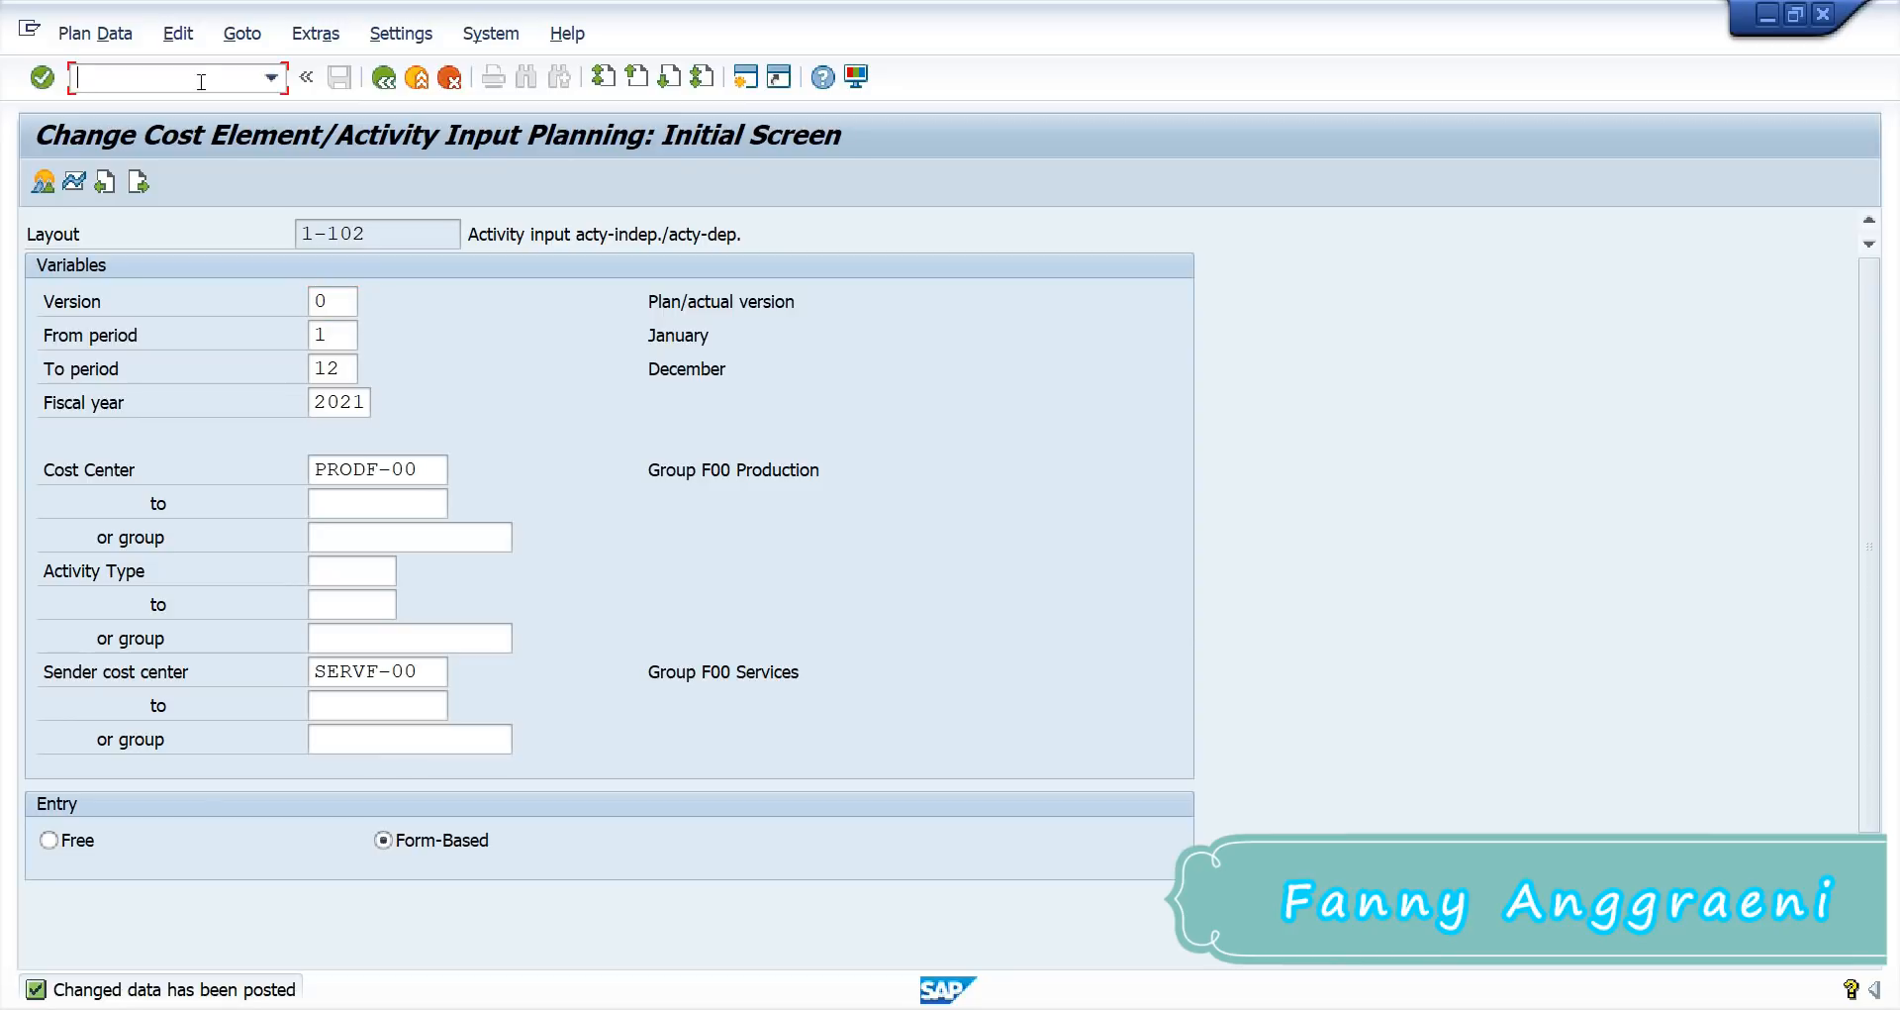
key("F3")
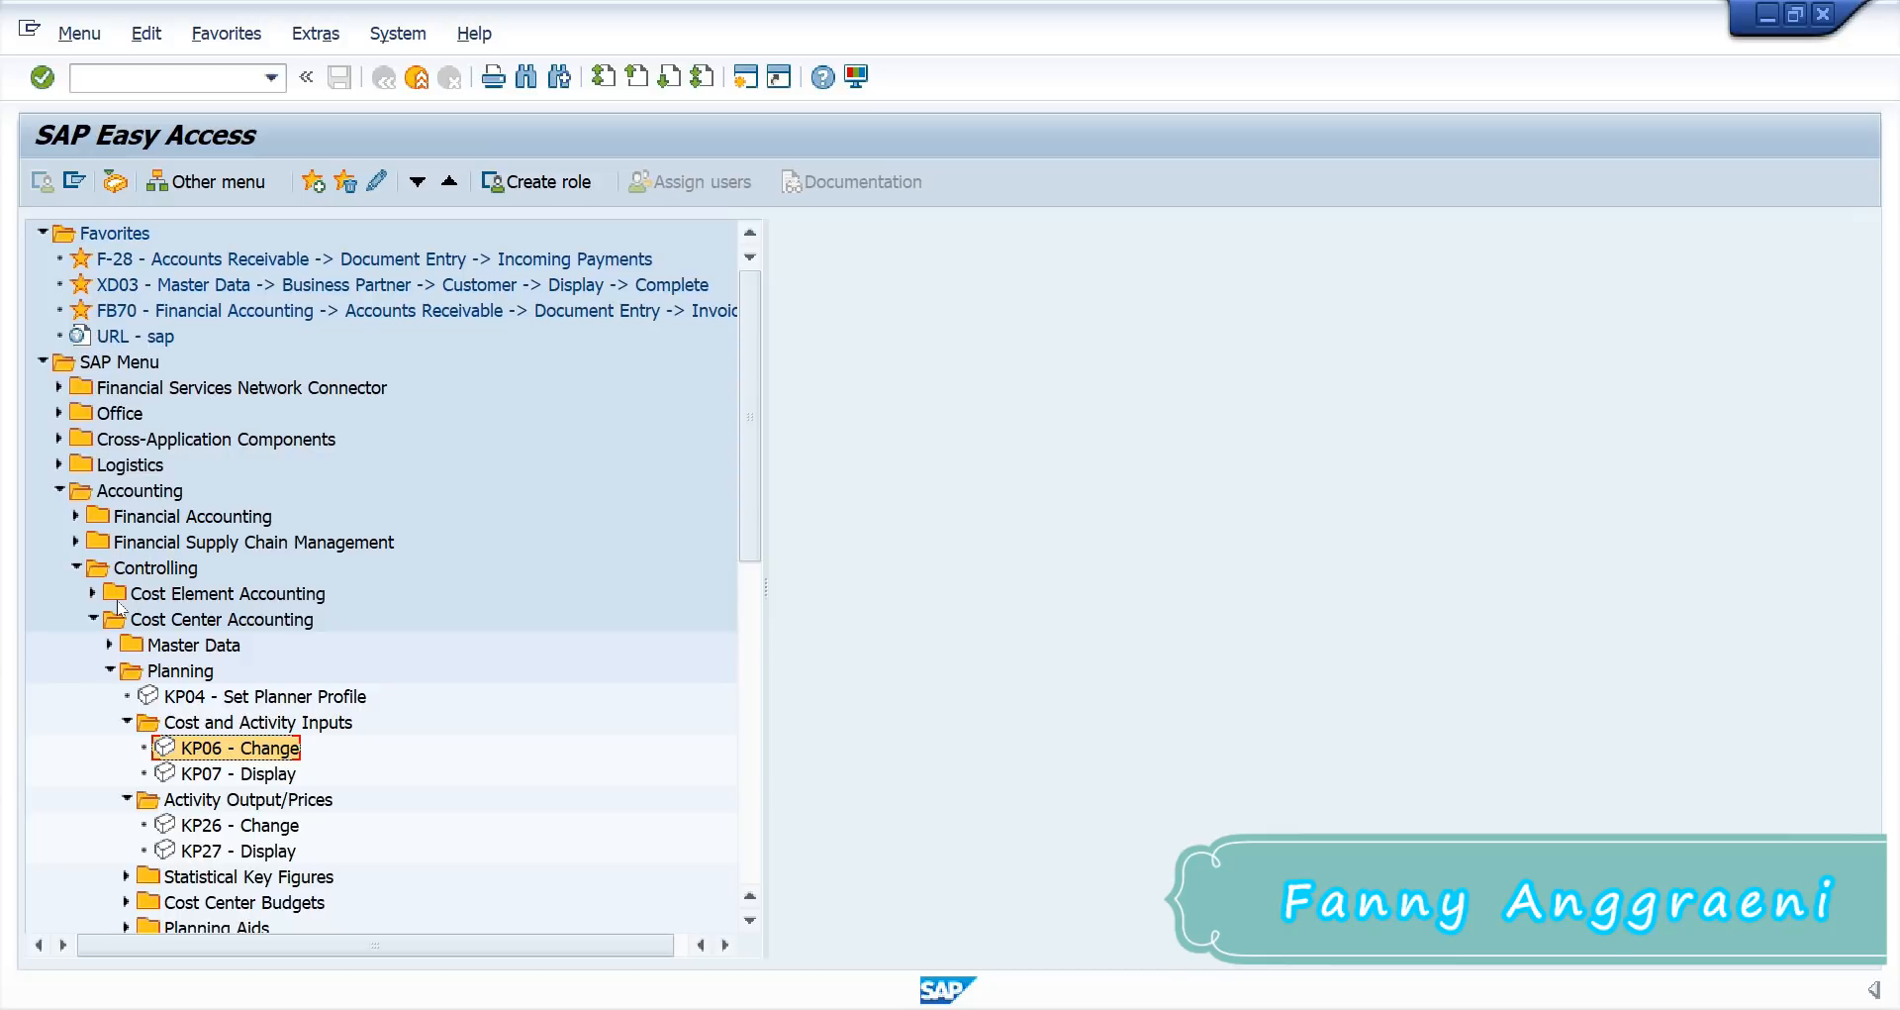
left_click(93, 619)
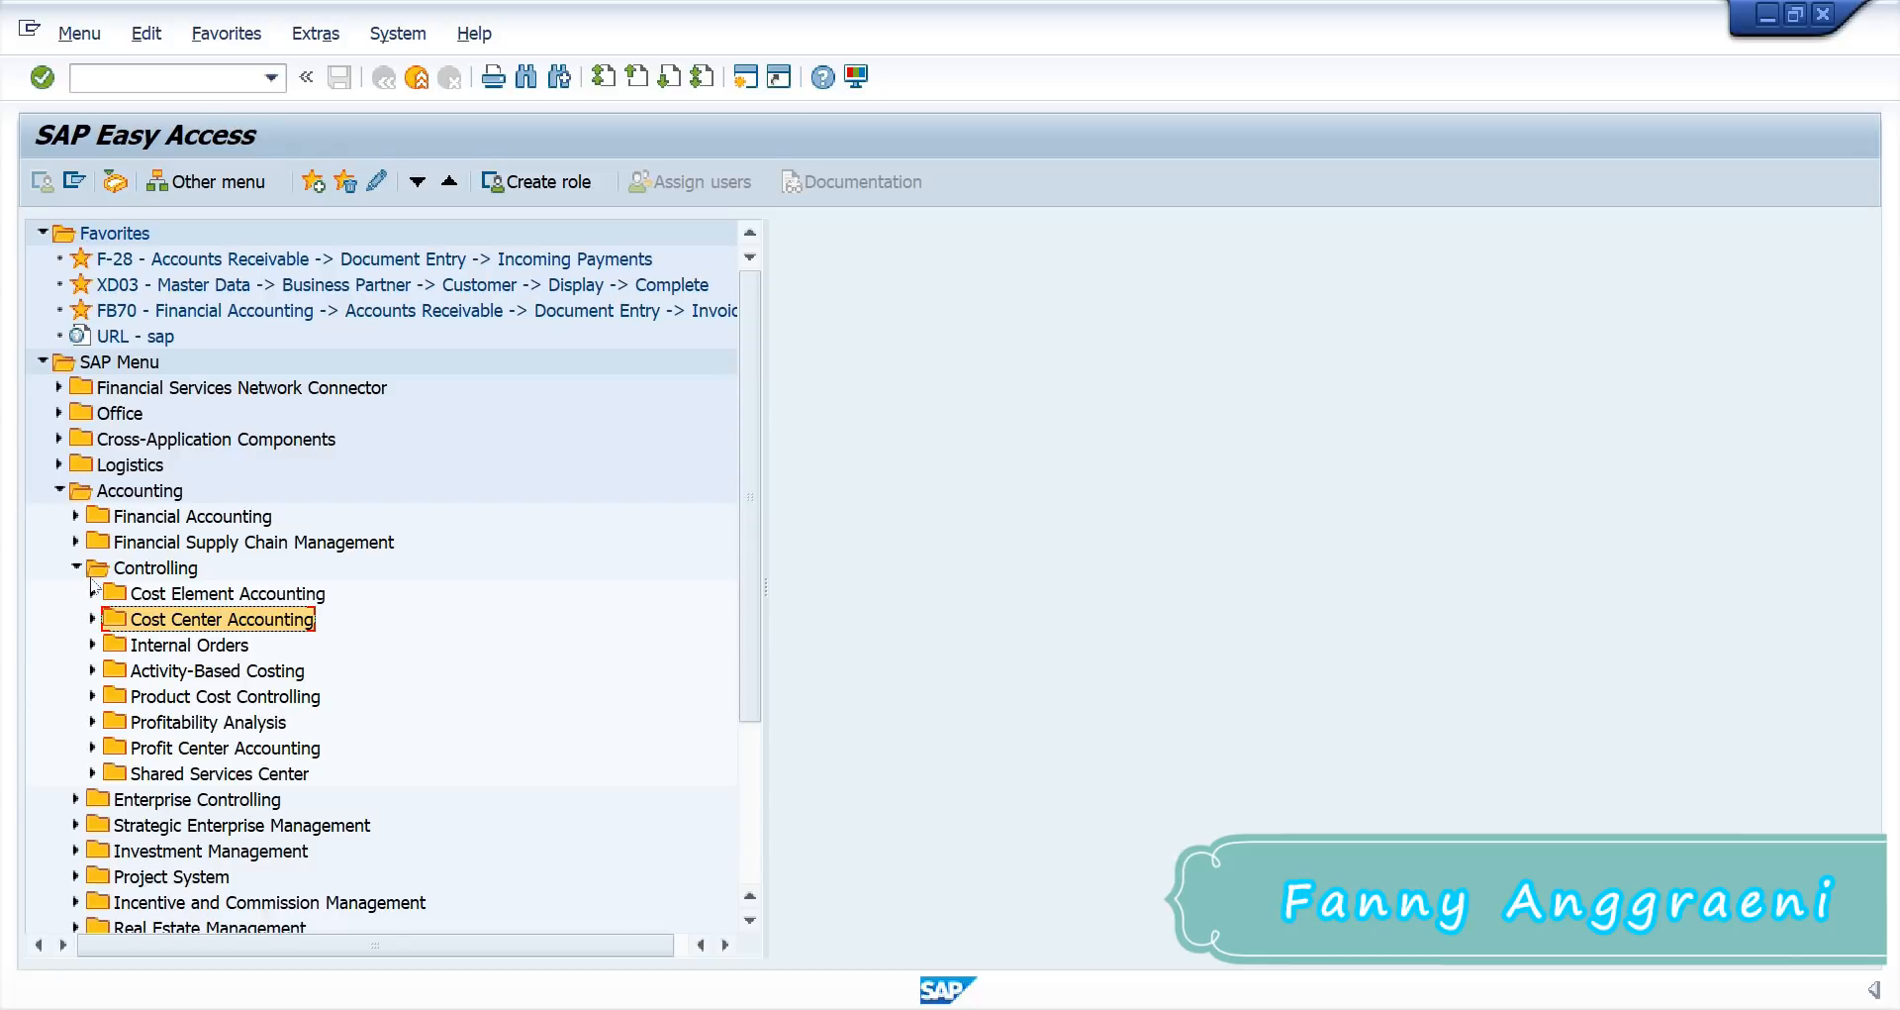
left_click(93, 619)
left_click(109, 464)
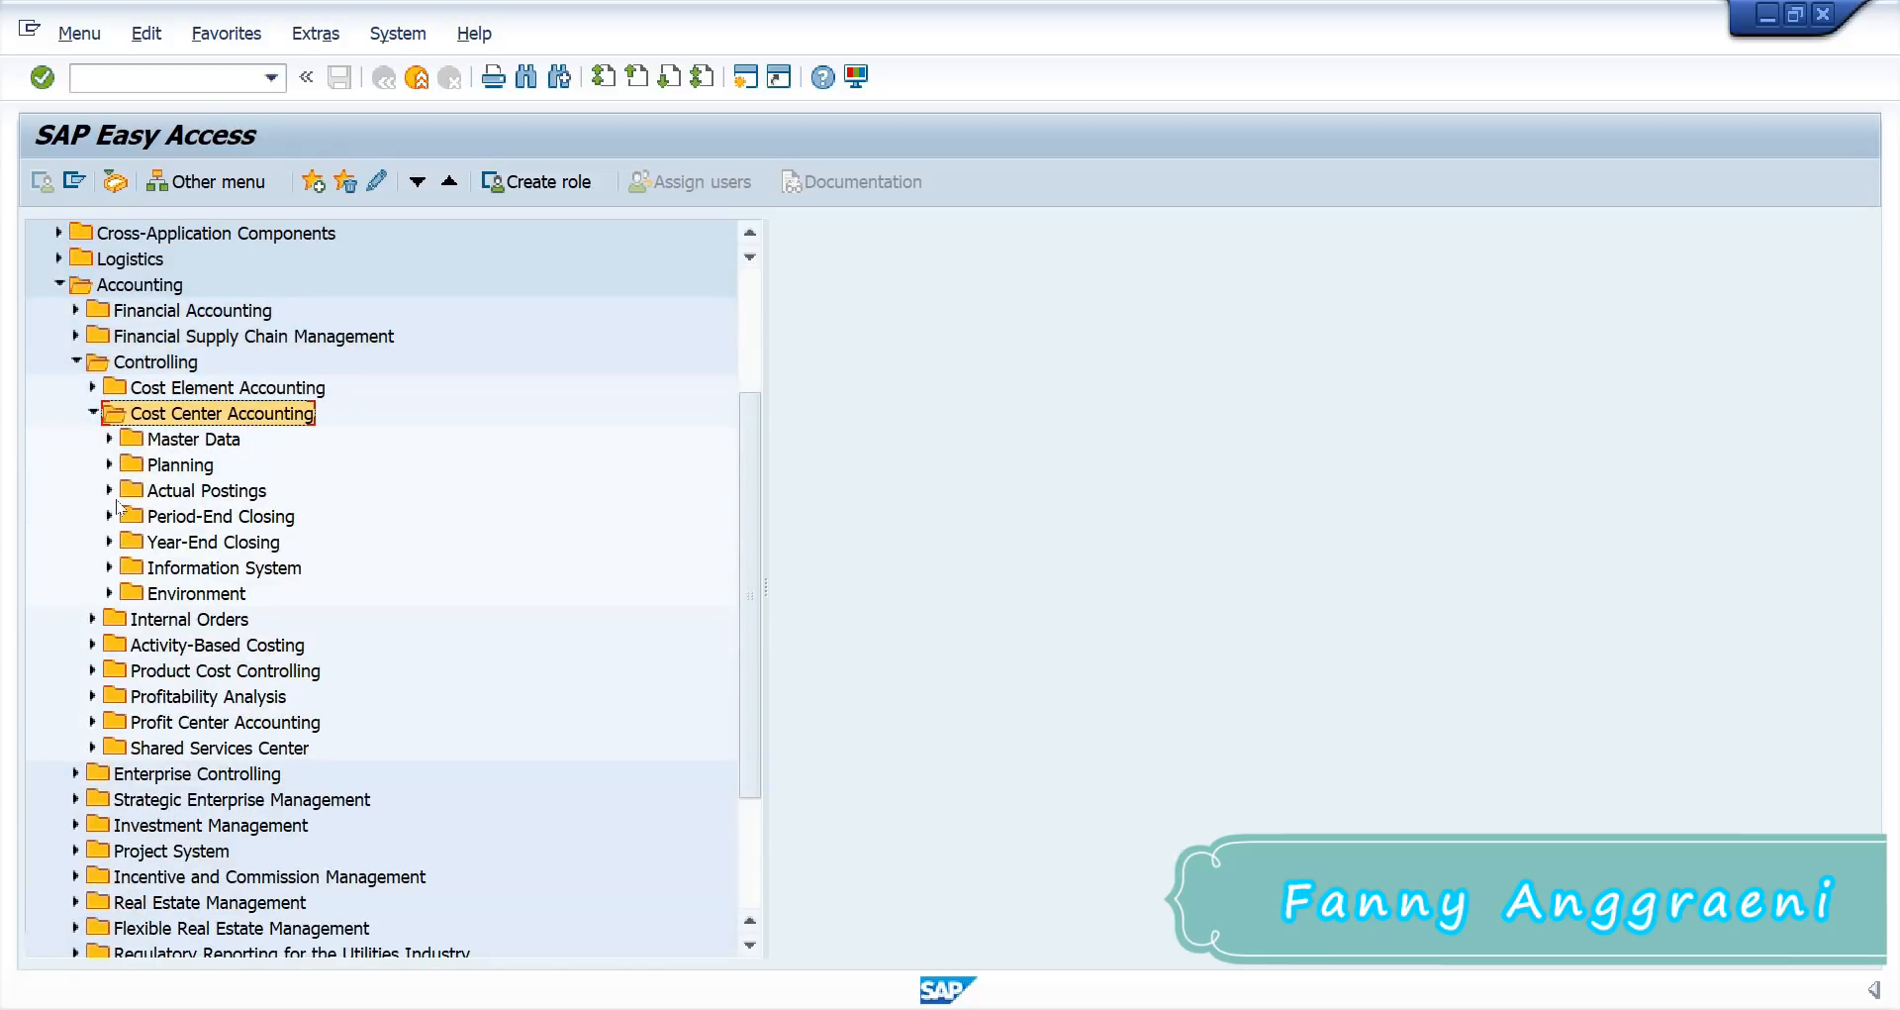
left_click(108, 567)
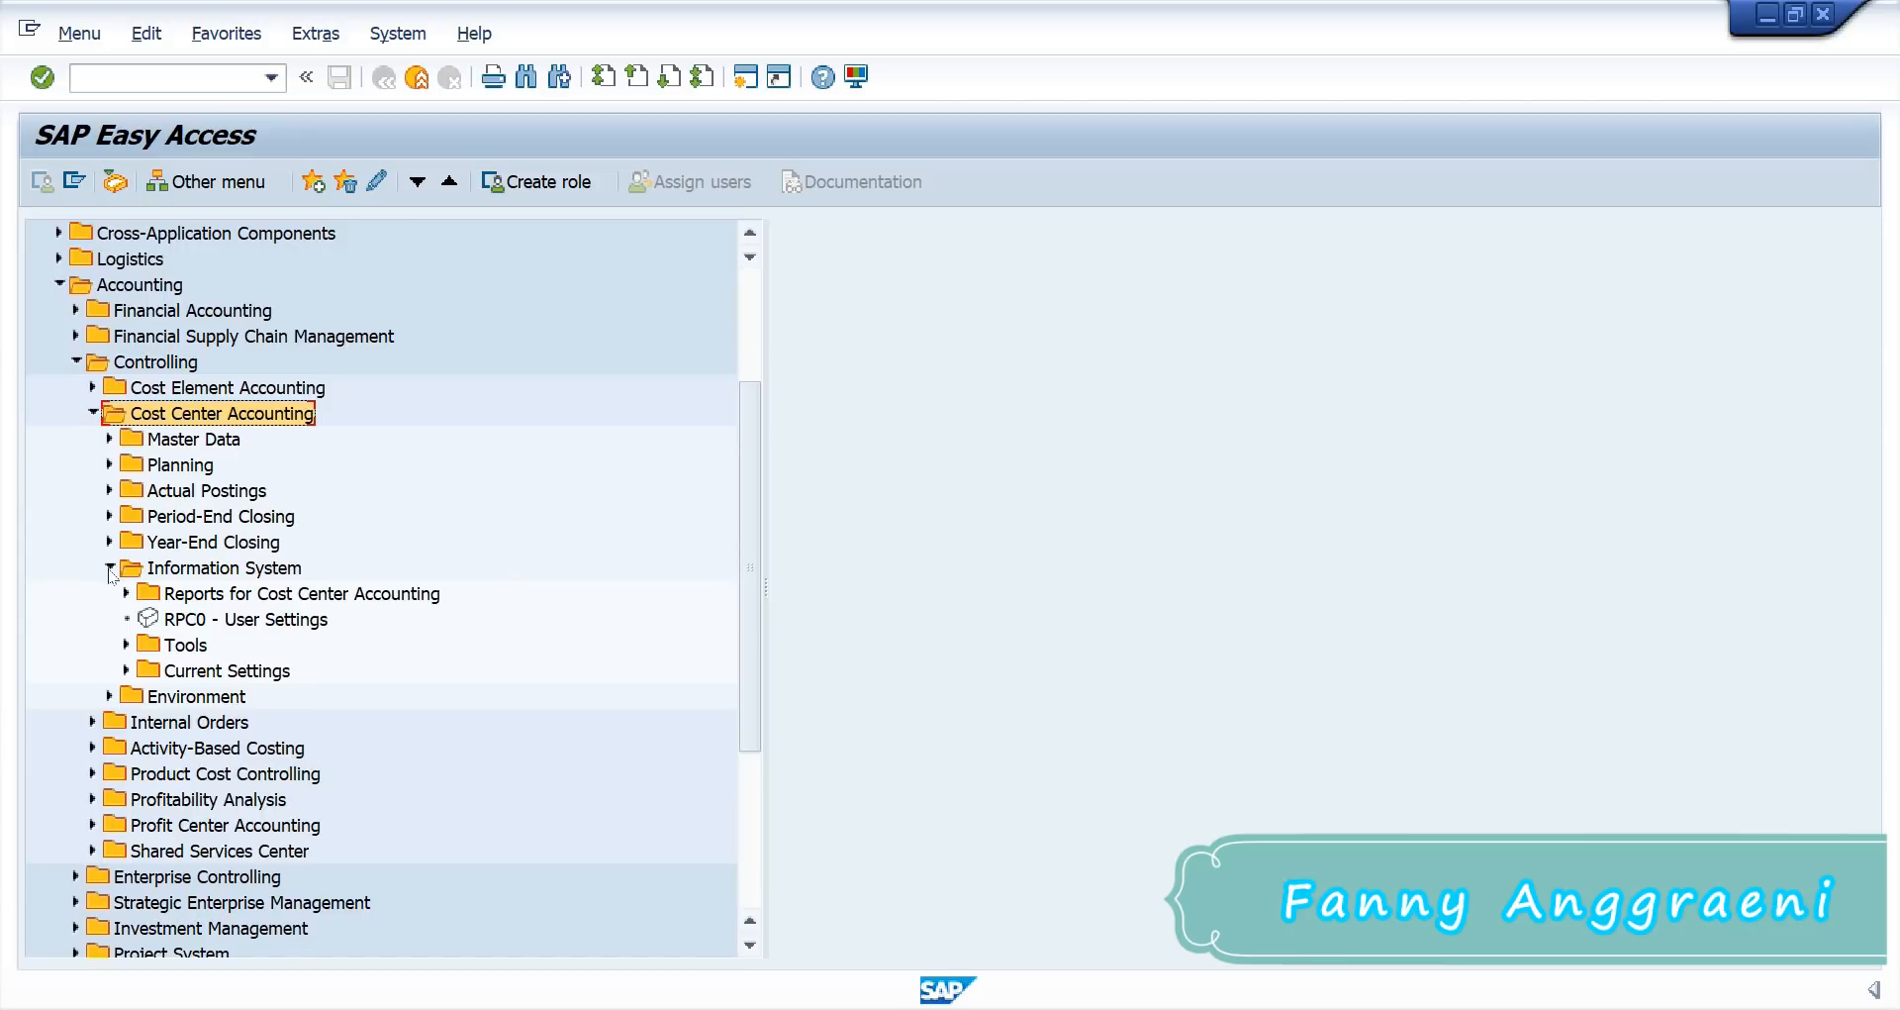
left_click(127, 593)
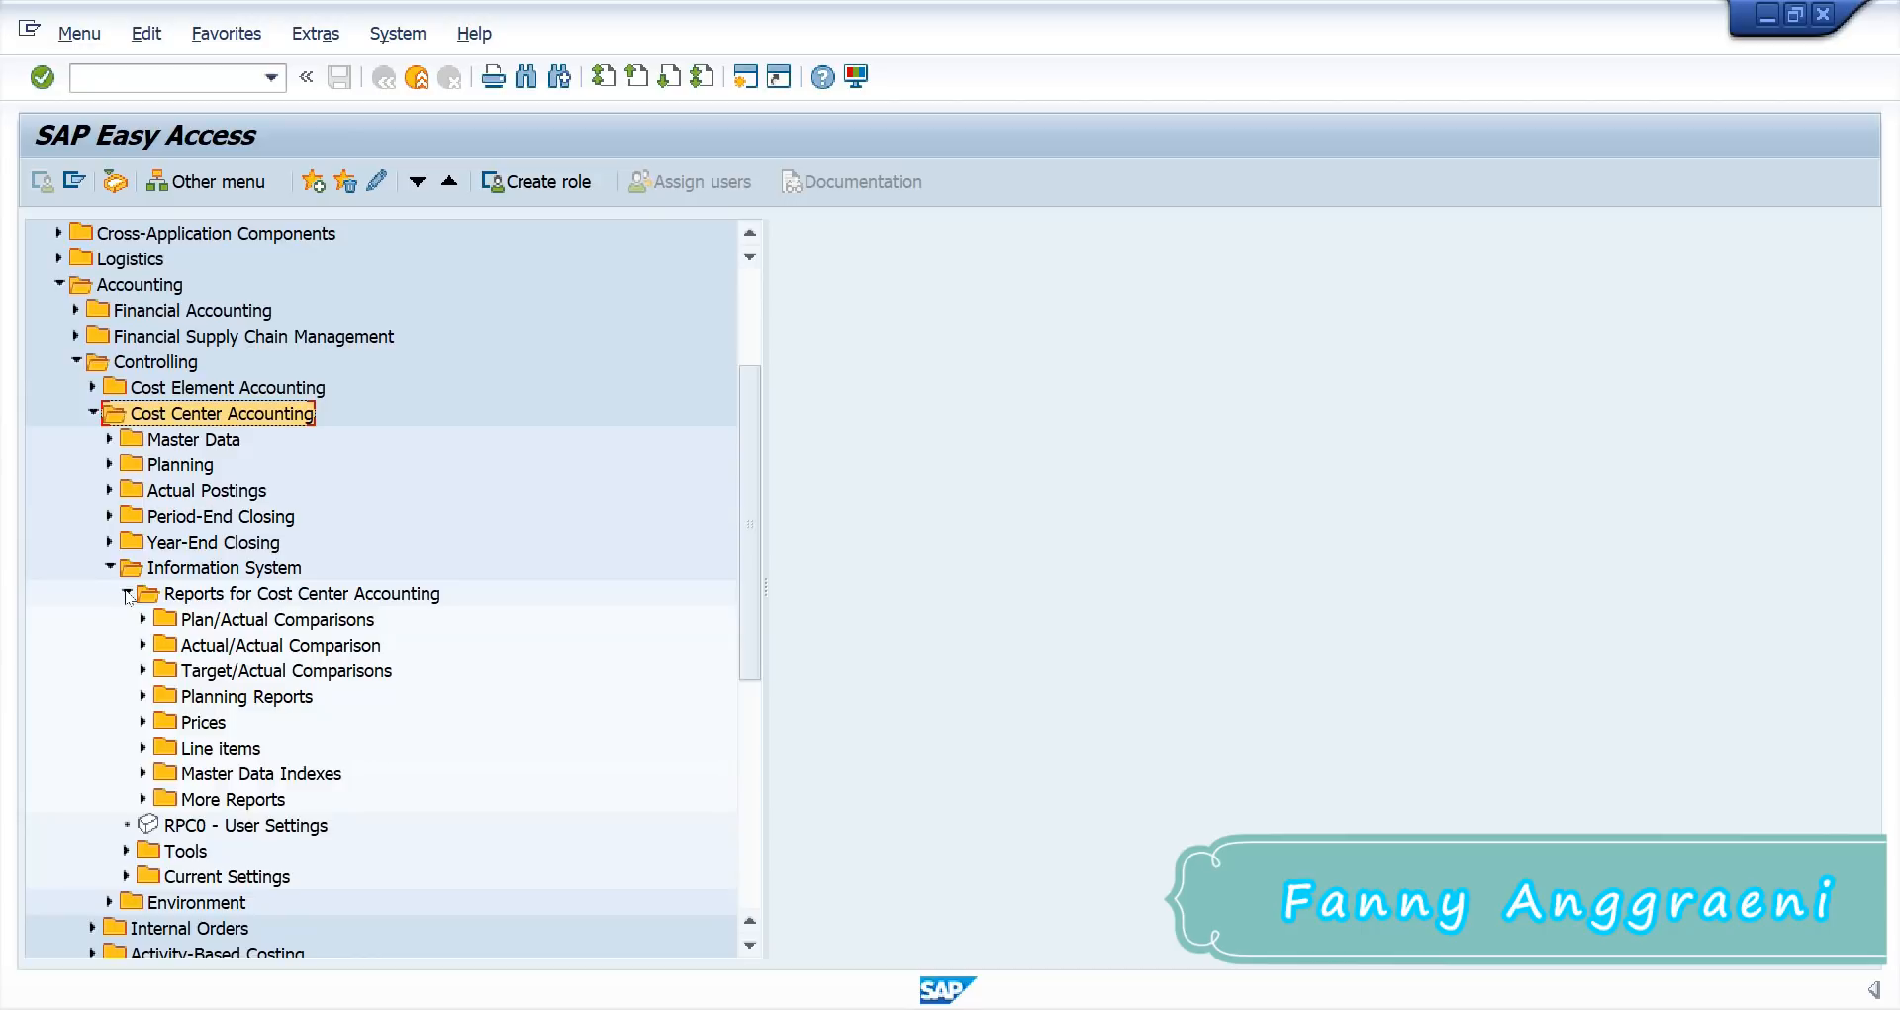
left_click(143, 696)
left_click(191, 723)
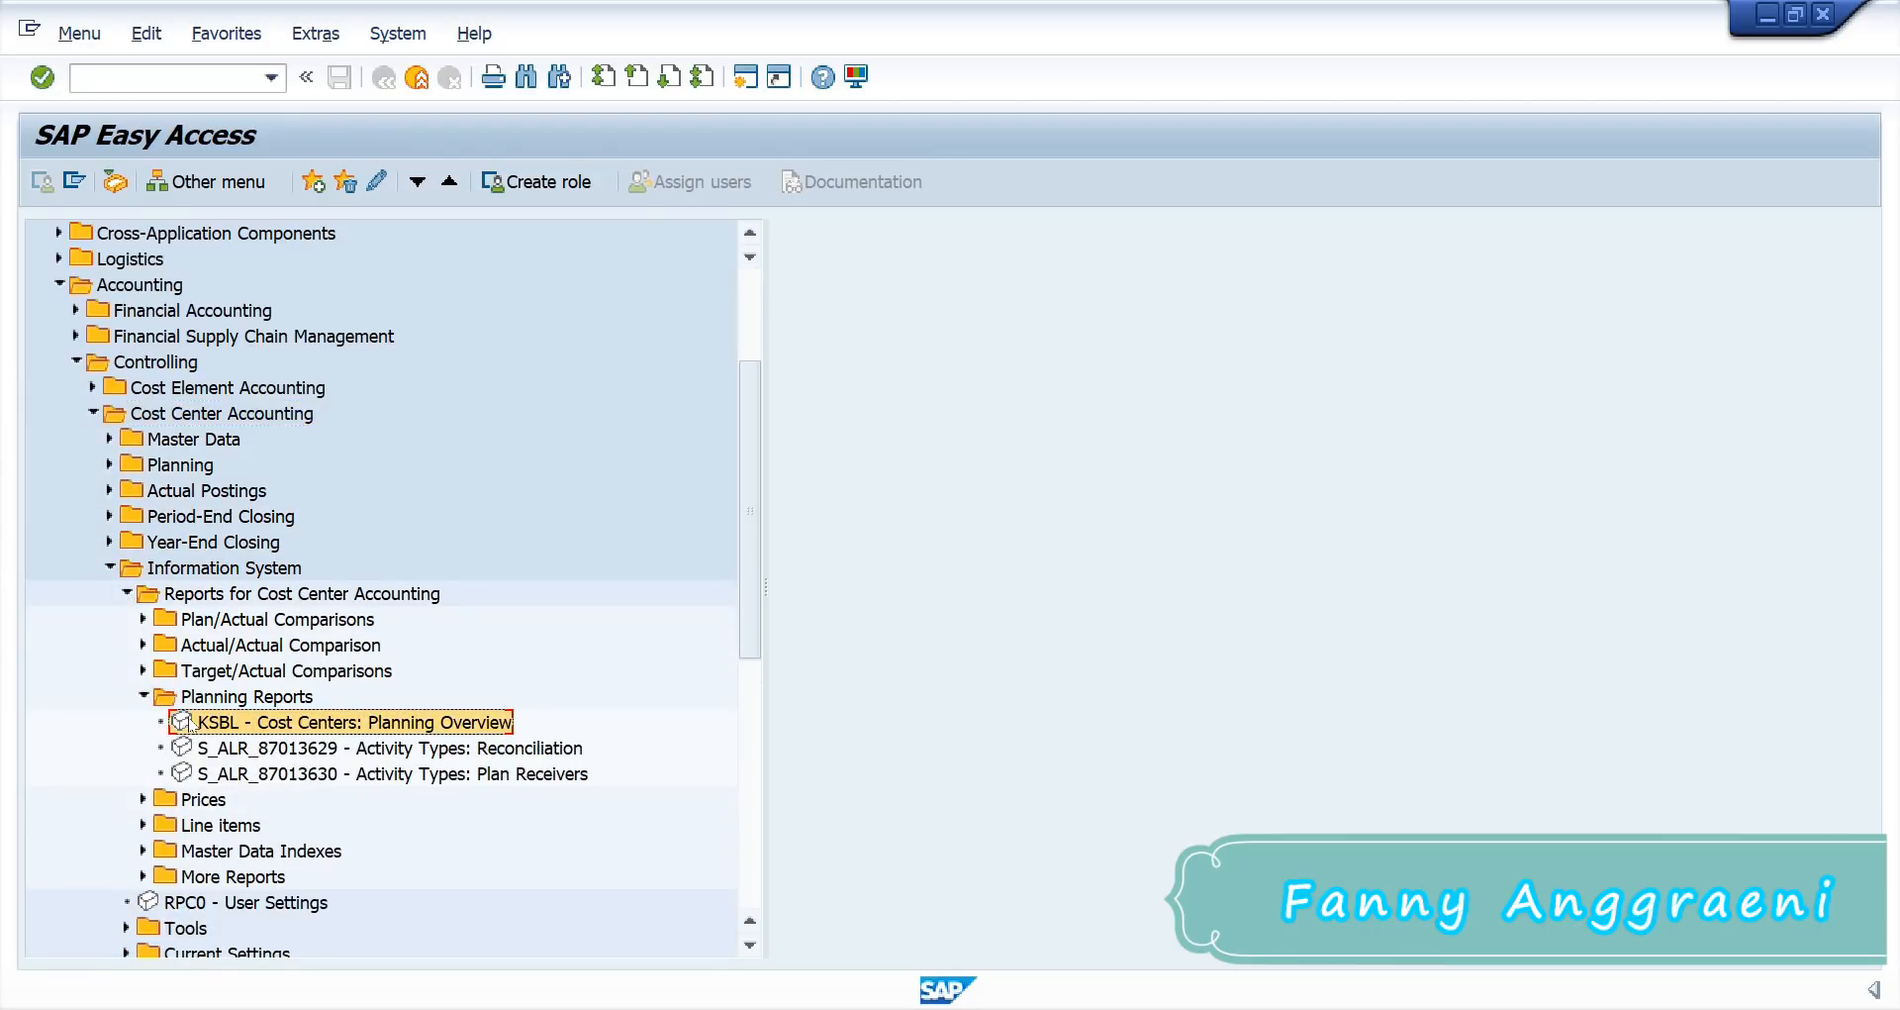
double_click(269, 729)
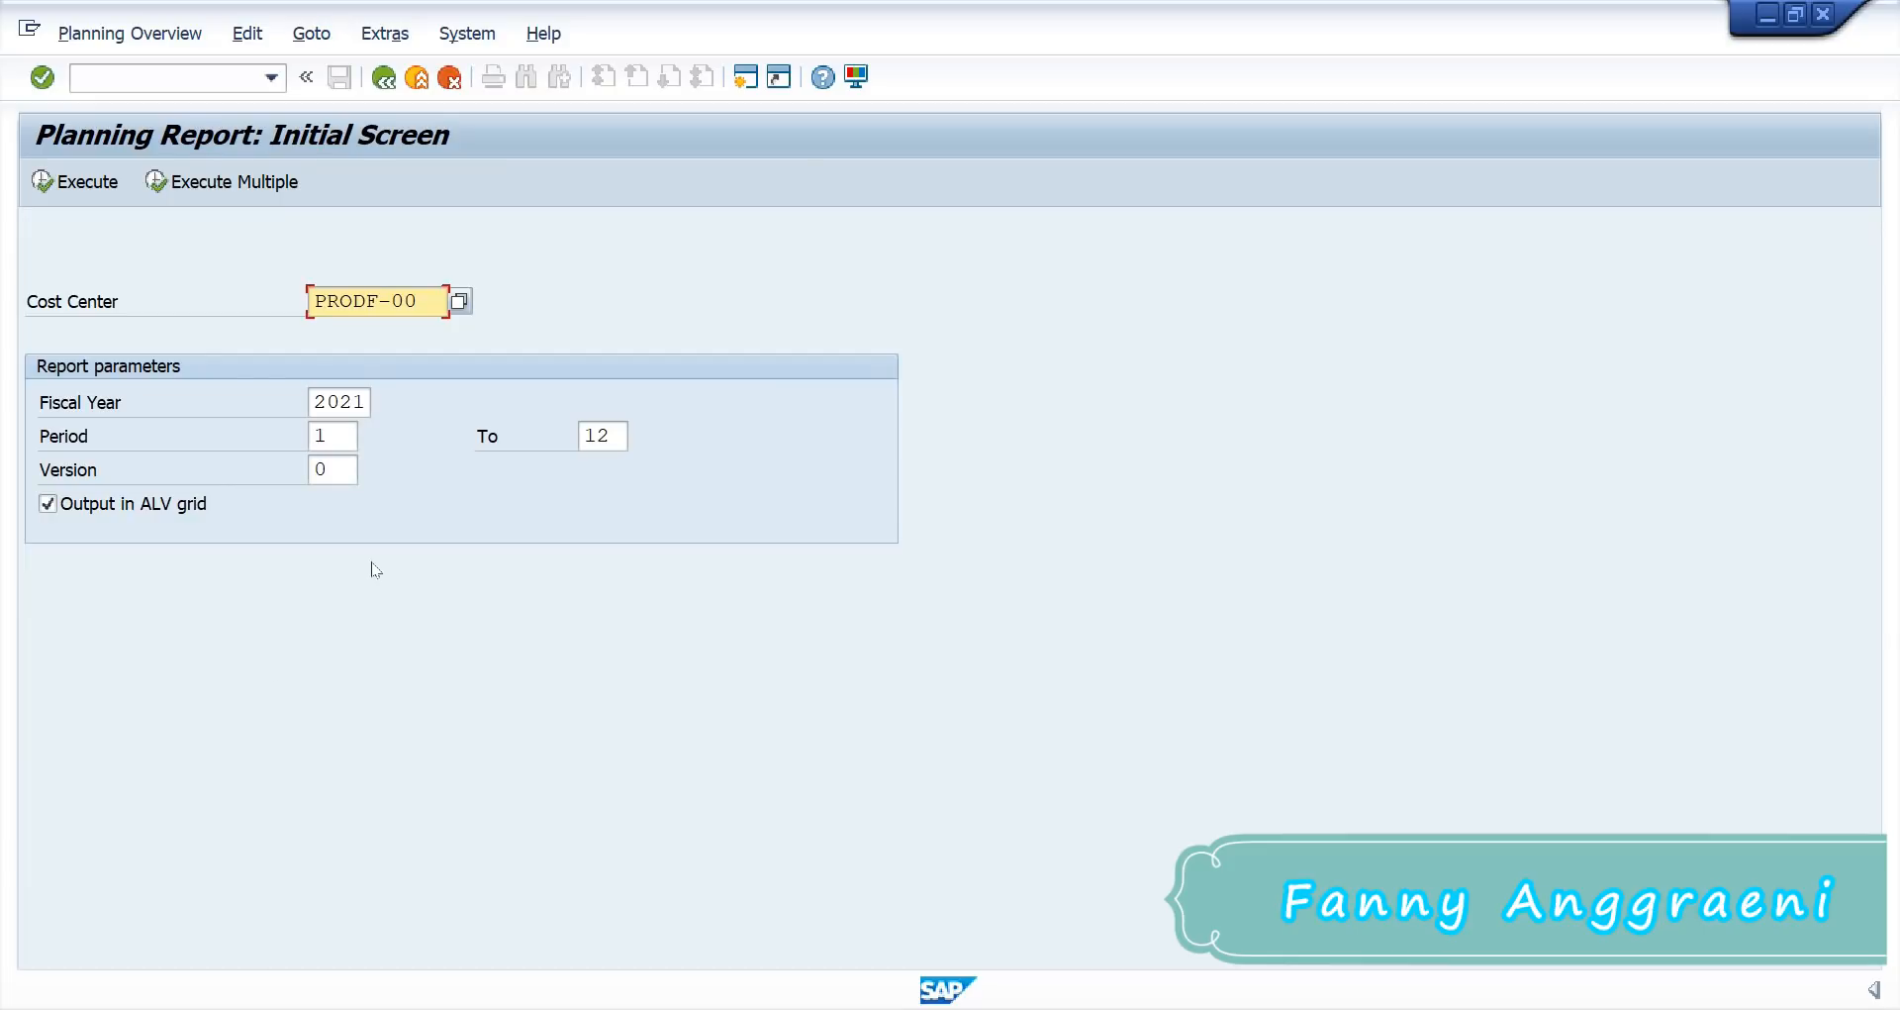
Step: Run the KSBL planning report for cost center SERVF-00
left_click_drag(421, 301, 196, 319)
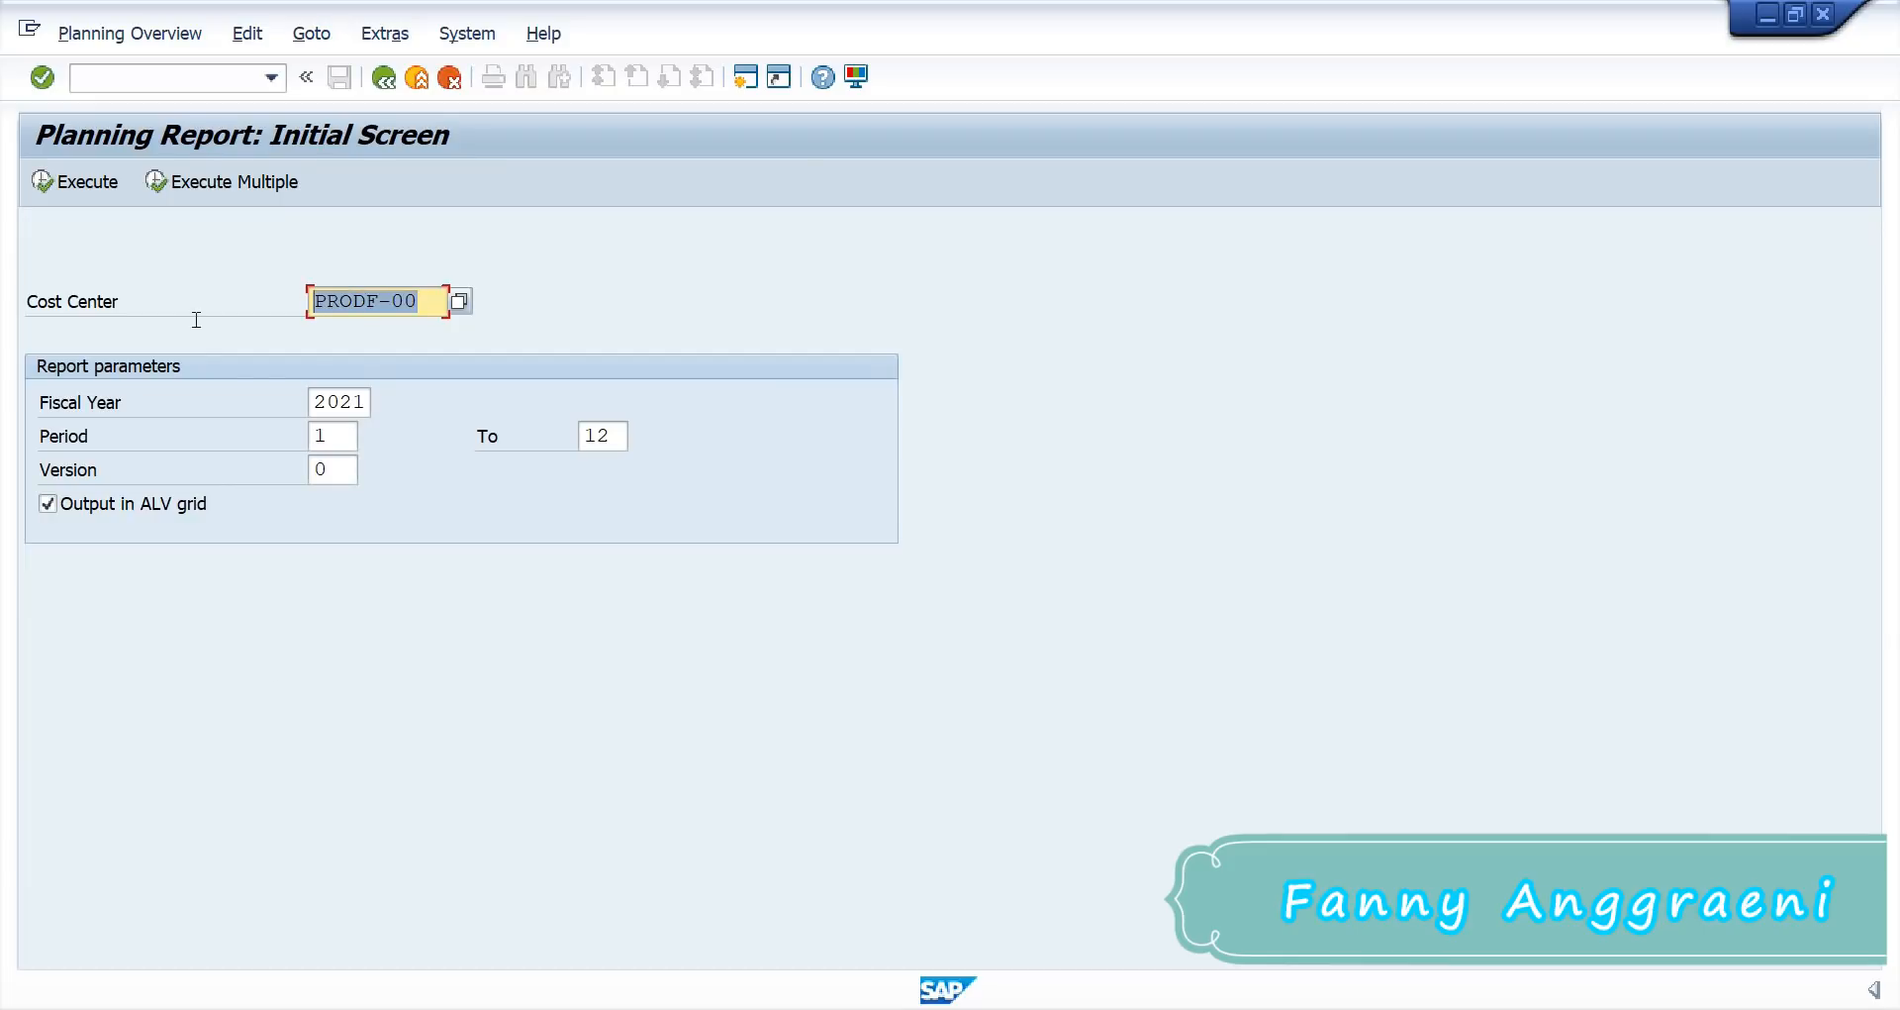
type("S")
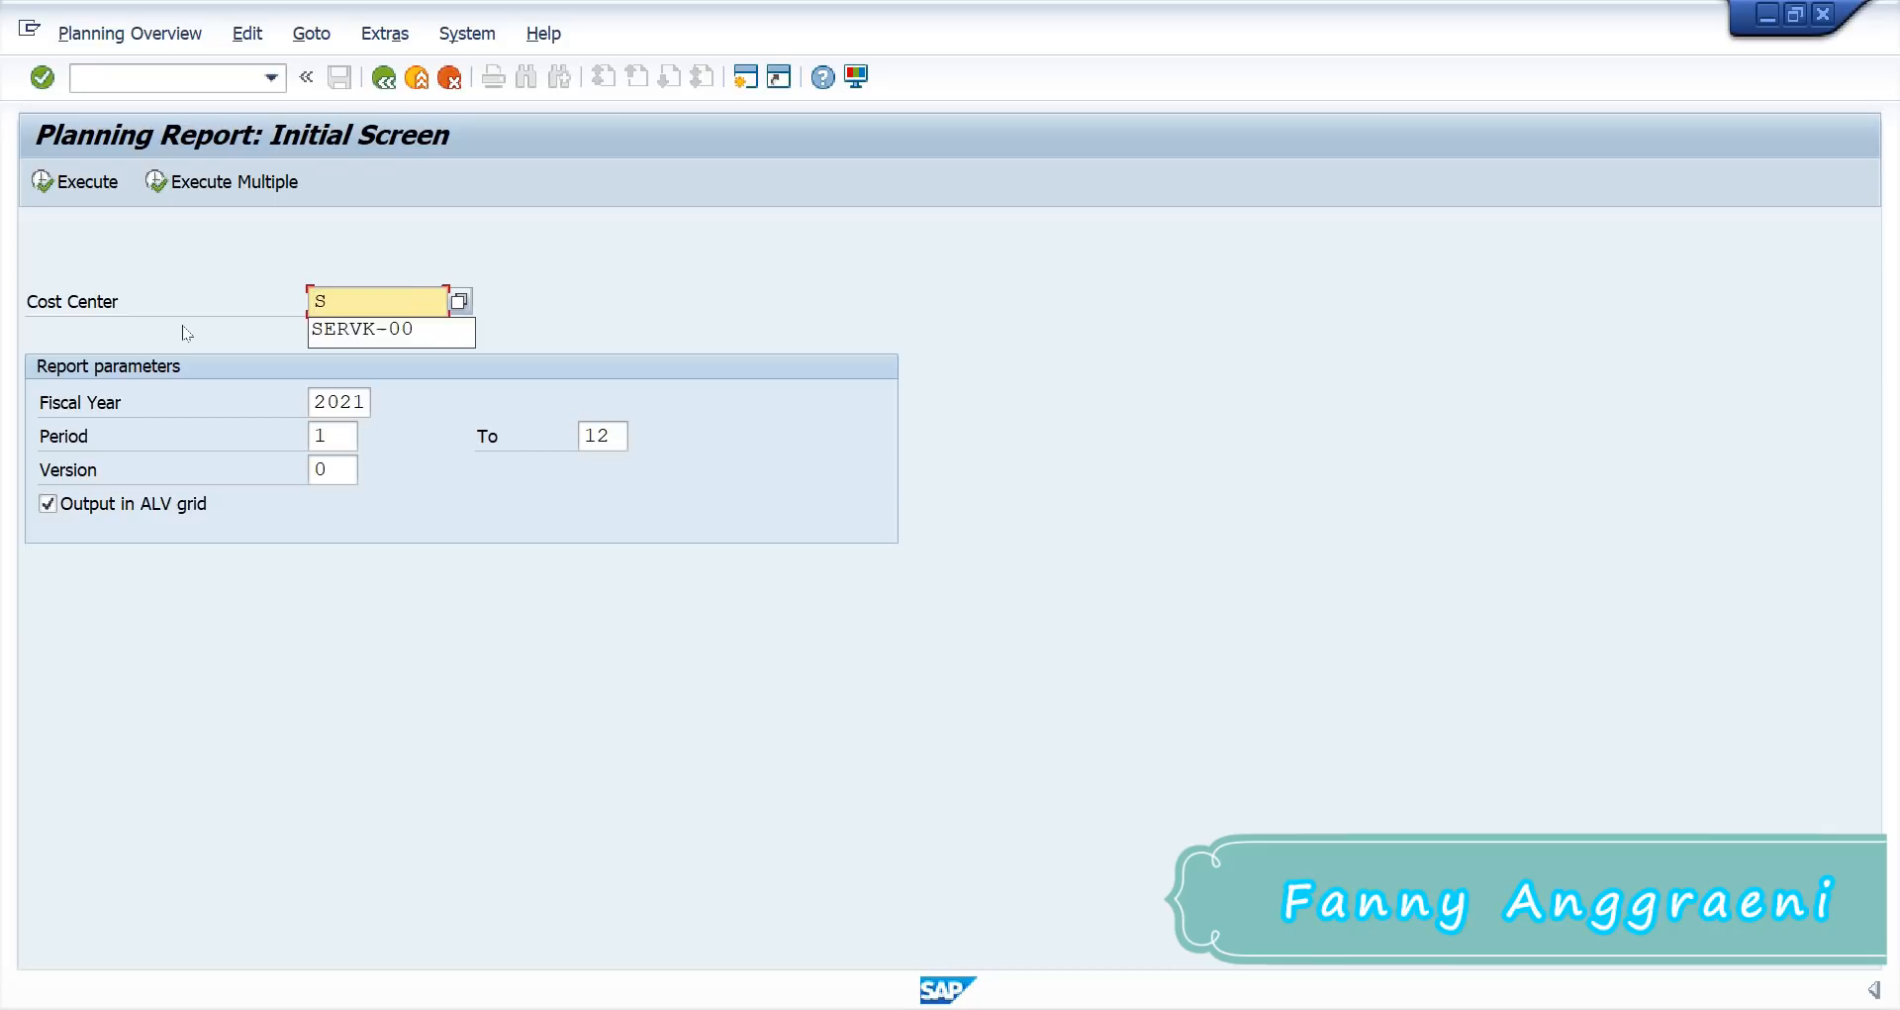
type("ERVF")
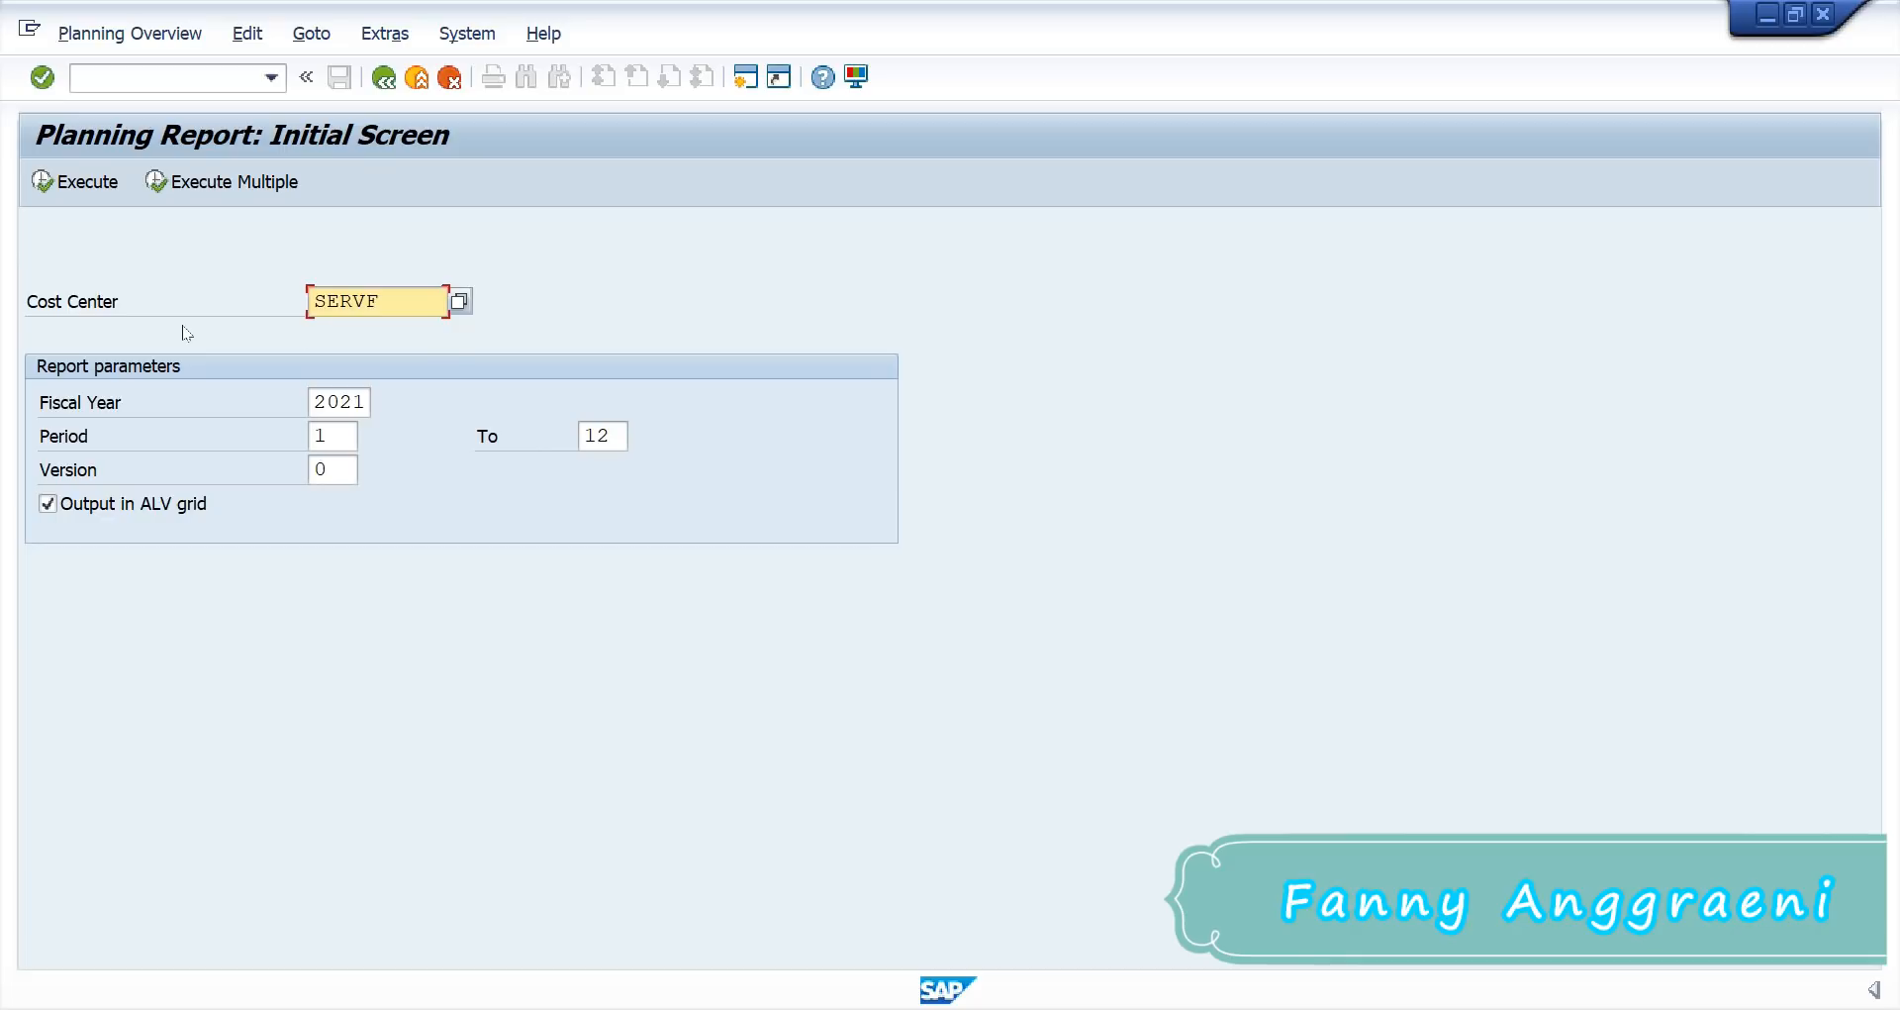
type("-00")
key("Return")
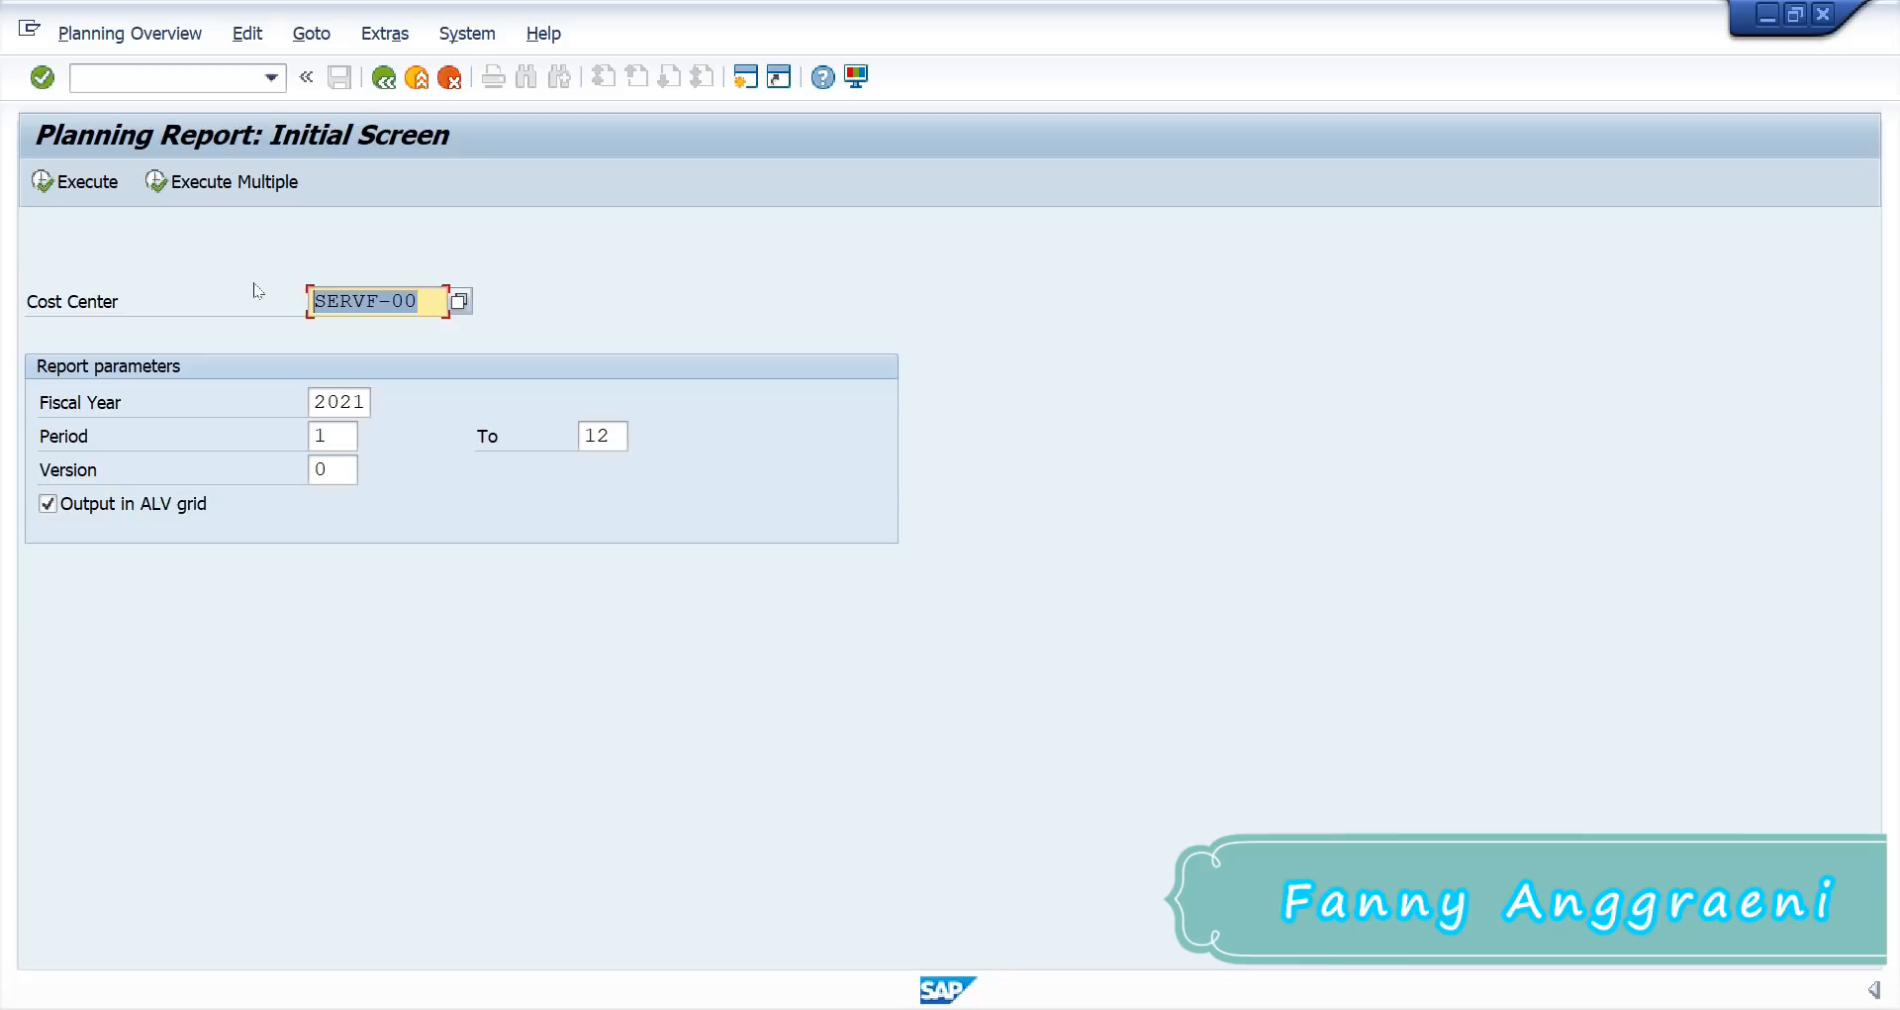
left_click(378, 345)
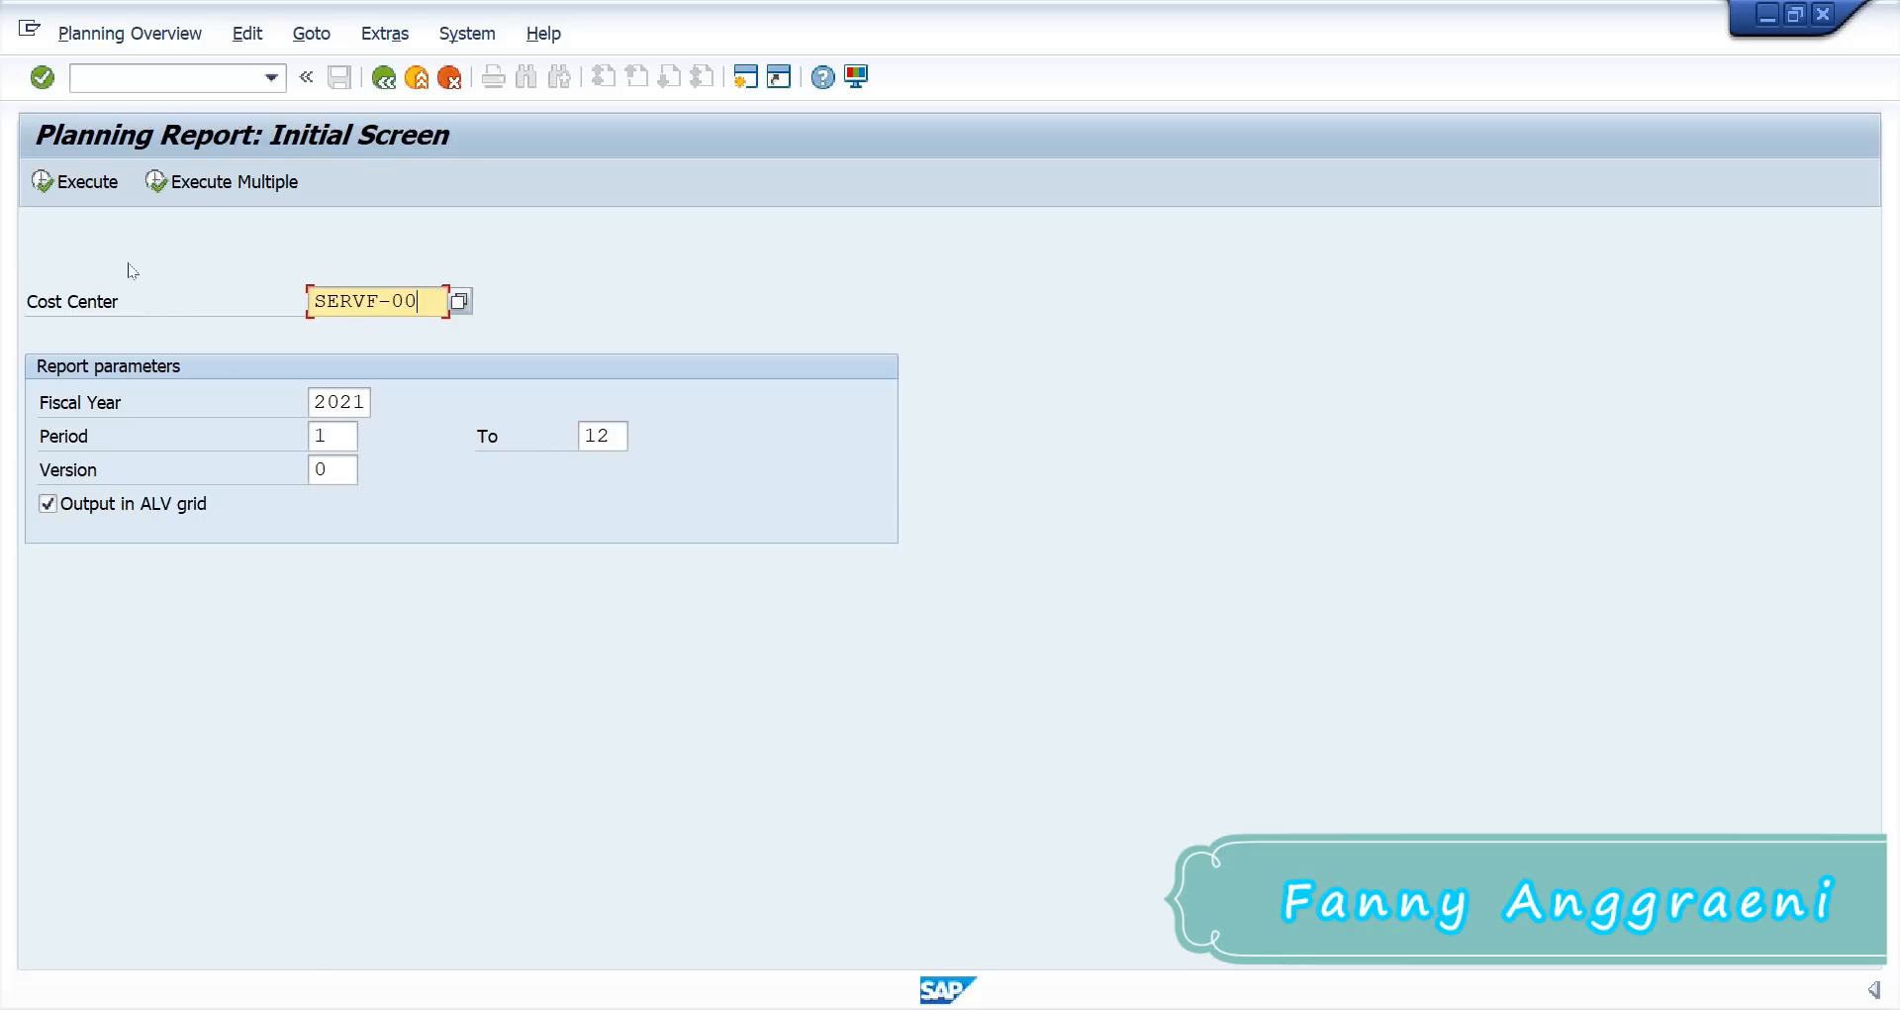
left_click(103, 189)
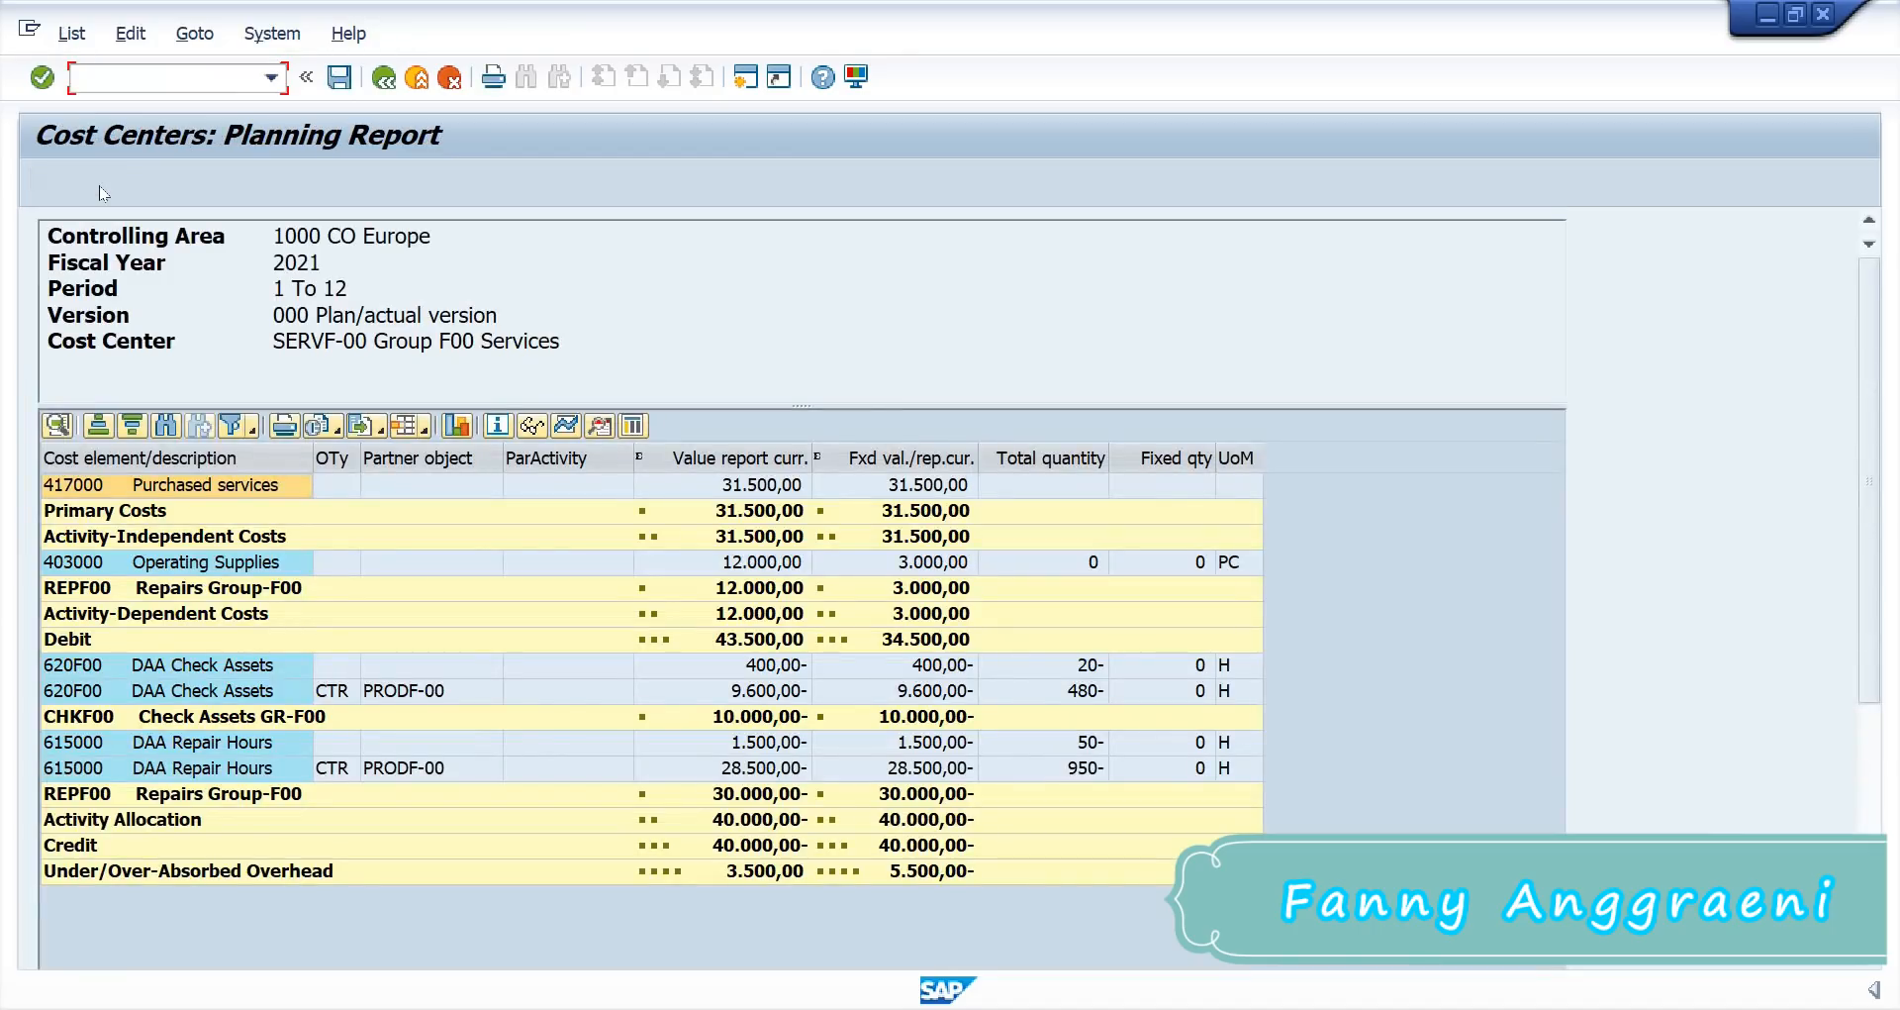
left_click(70, 487)
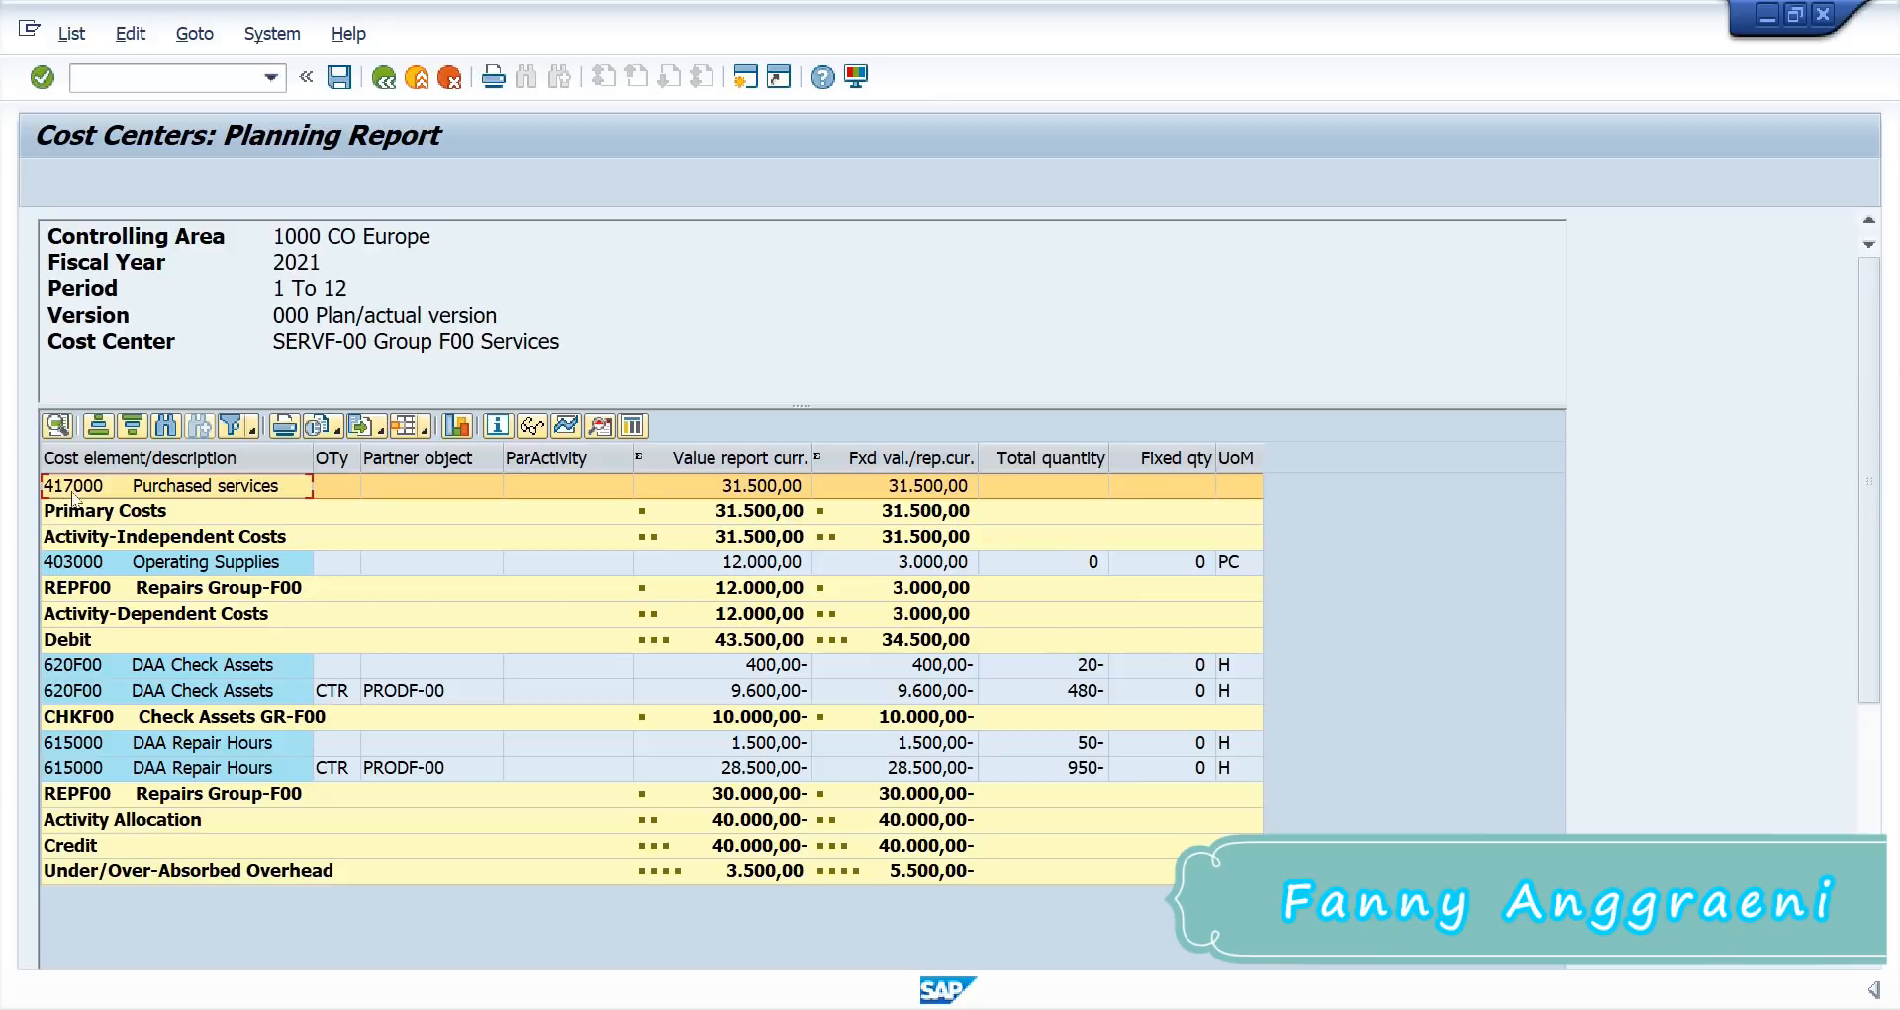
left_click(713, 489)
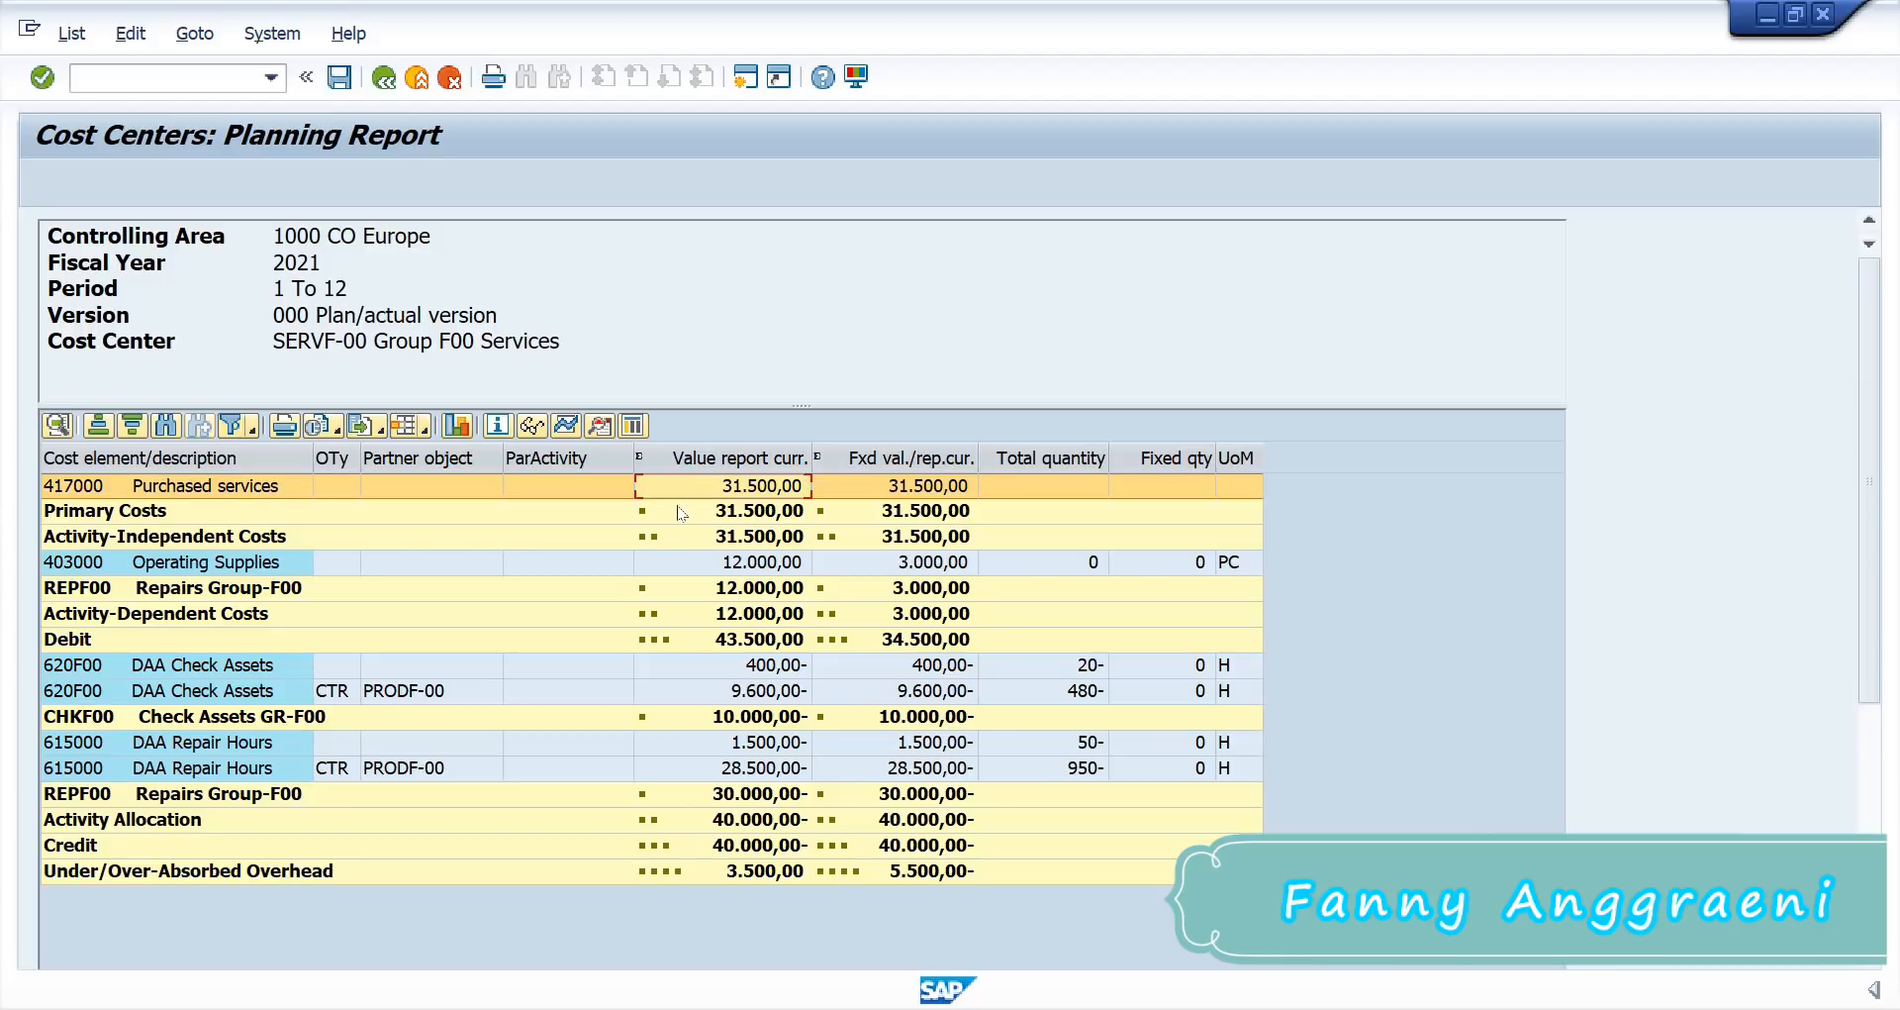
left_click(69, 564)
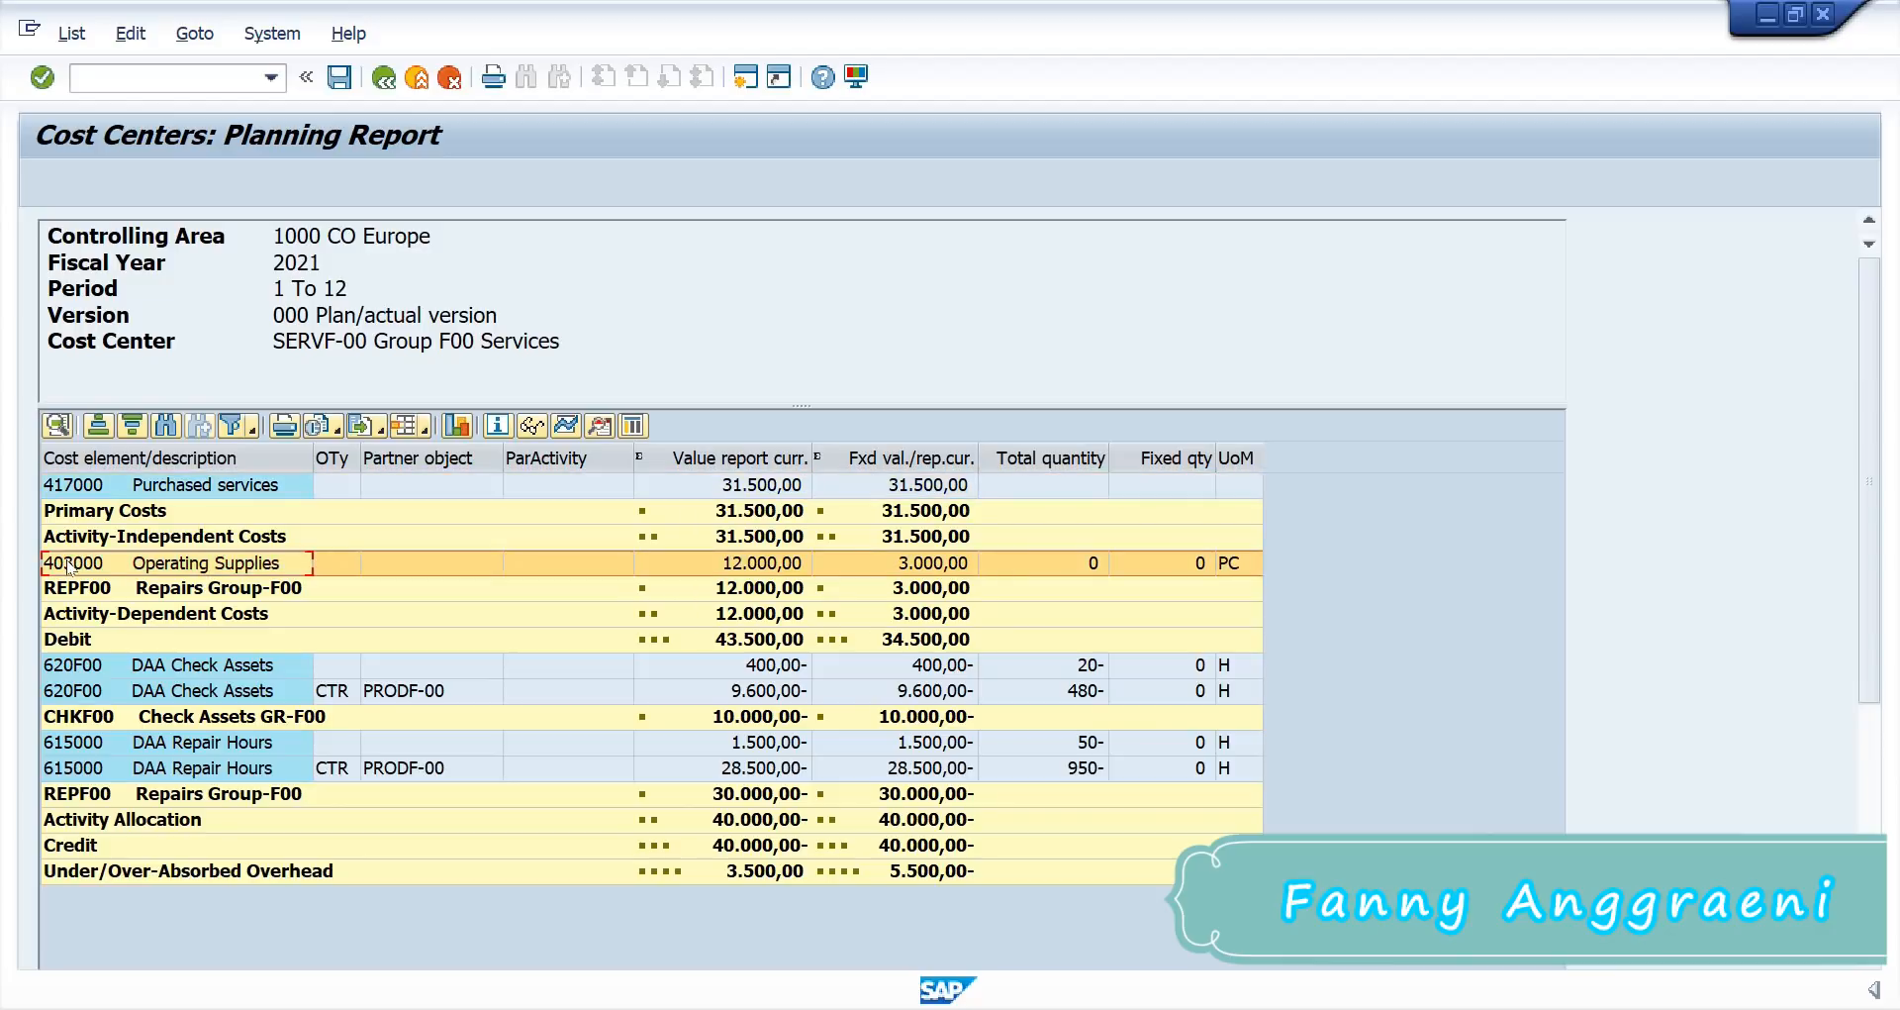
left_click(741, 570)
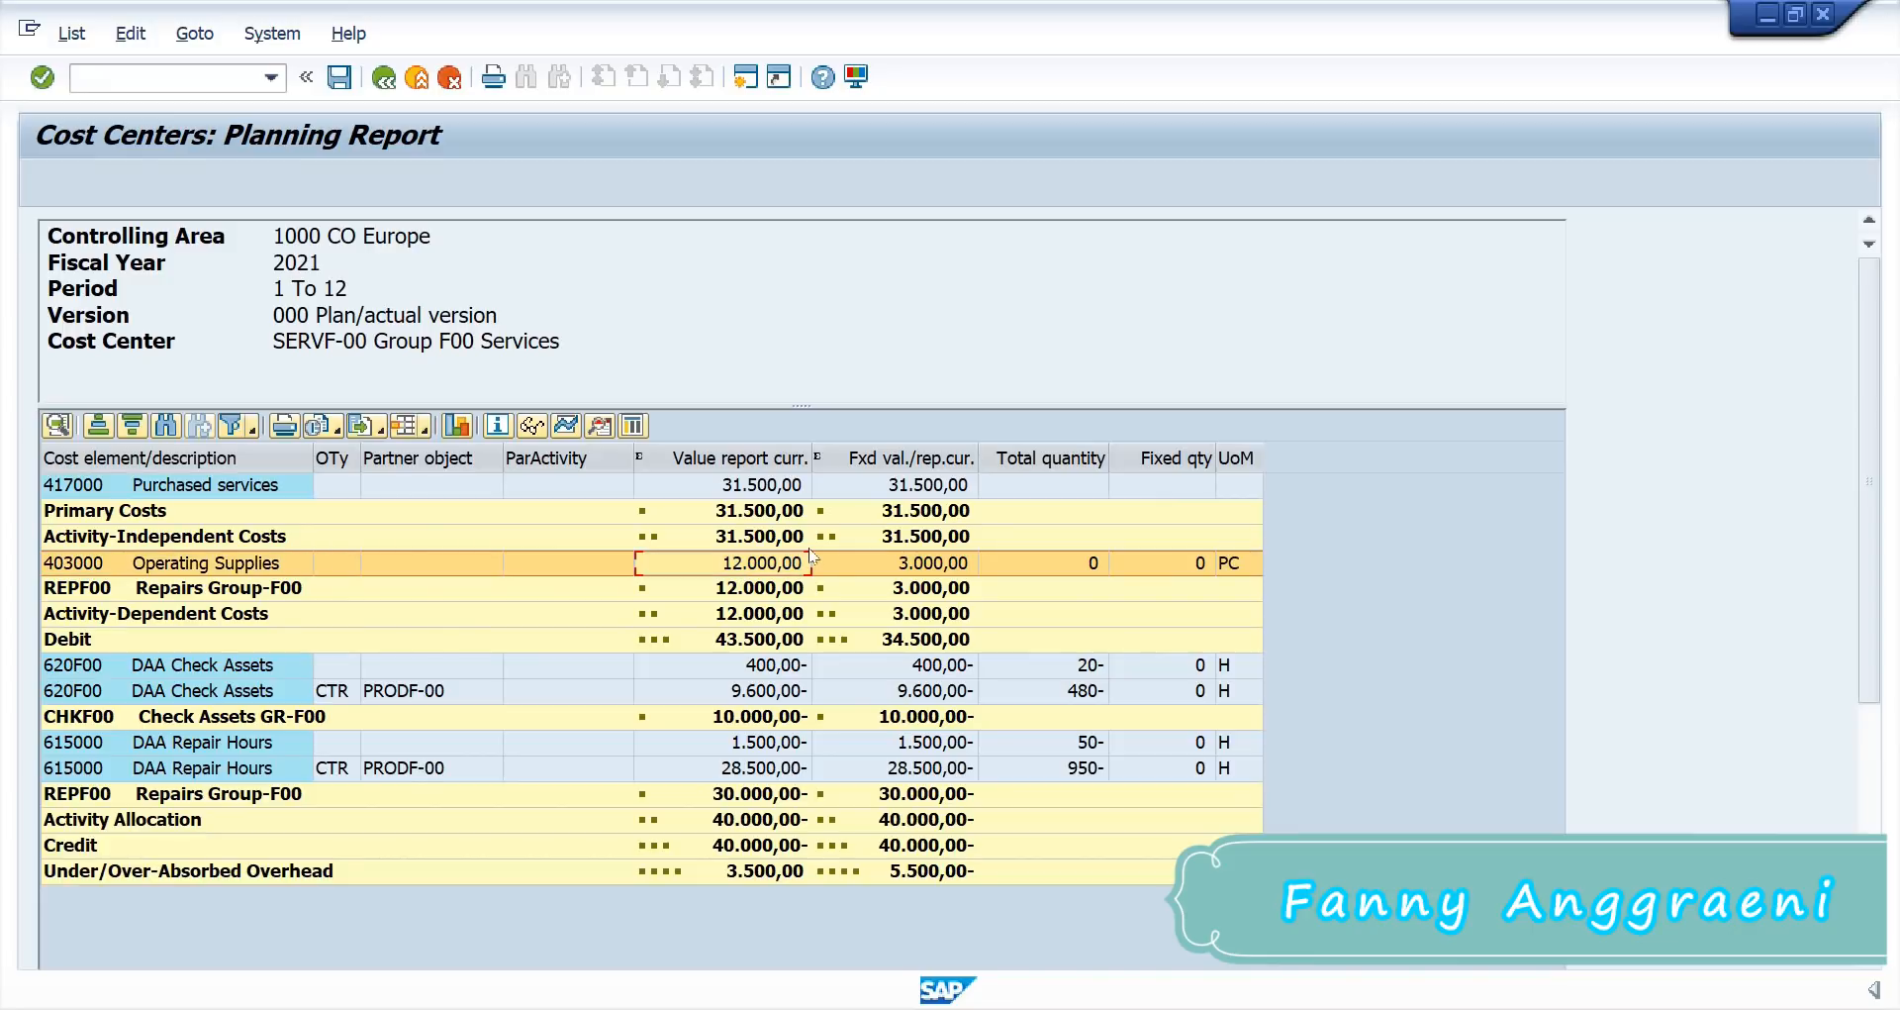
left_click(711, 542)
left_click(723, 594)
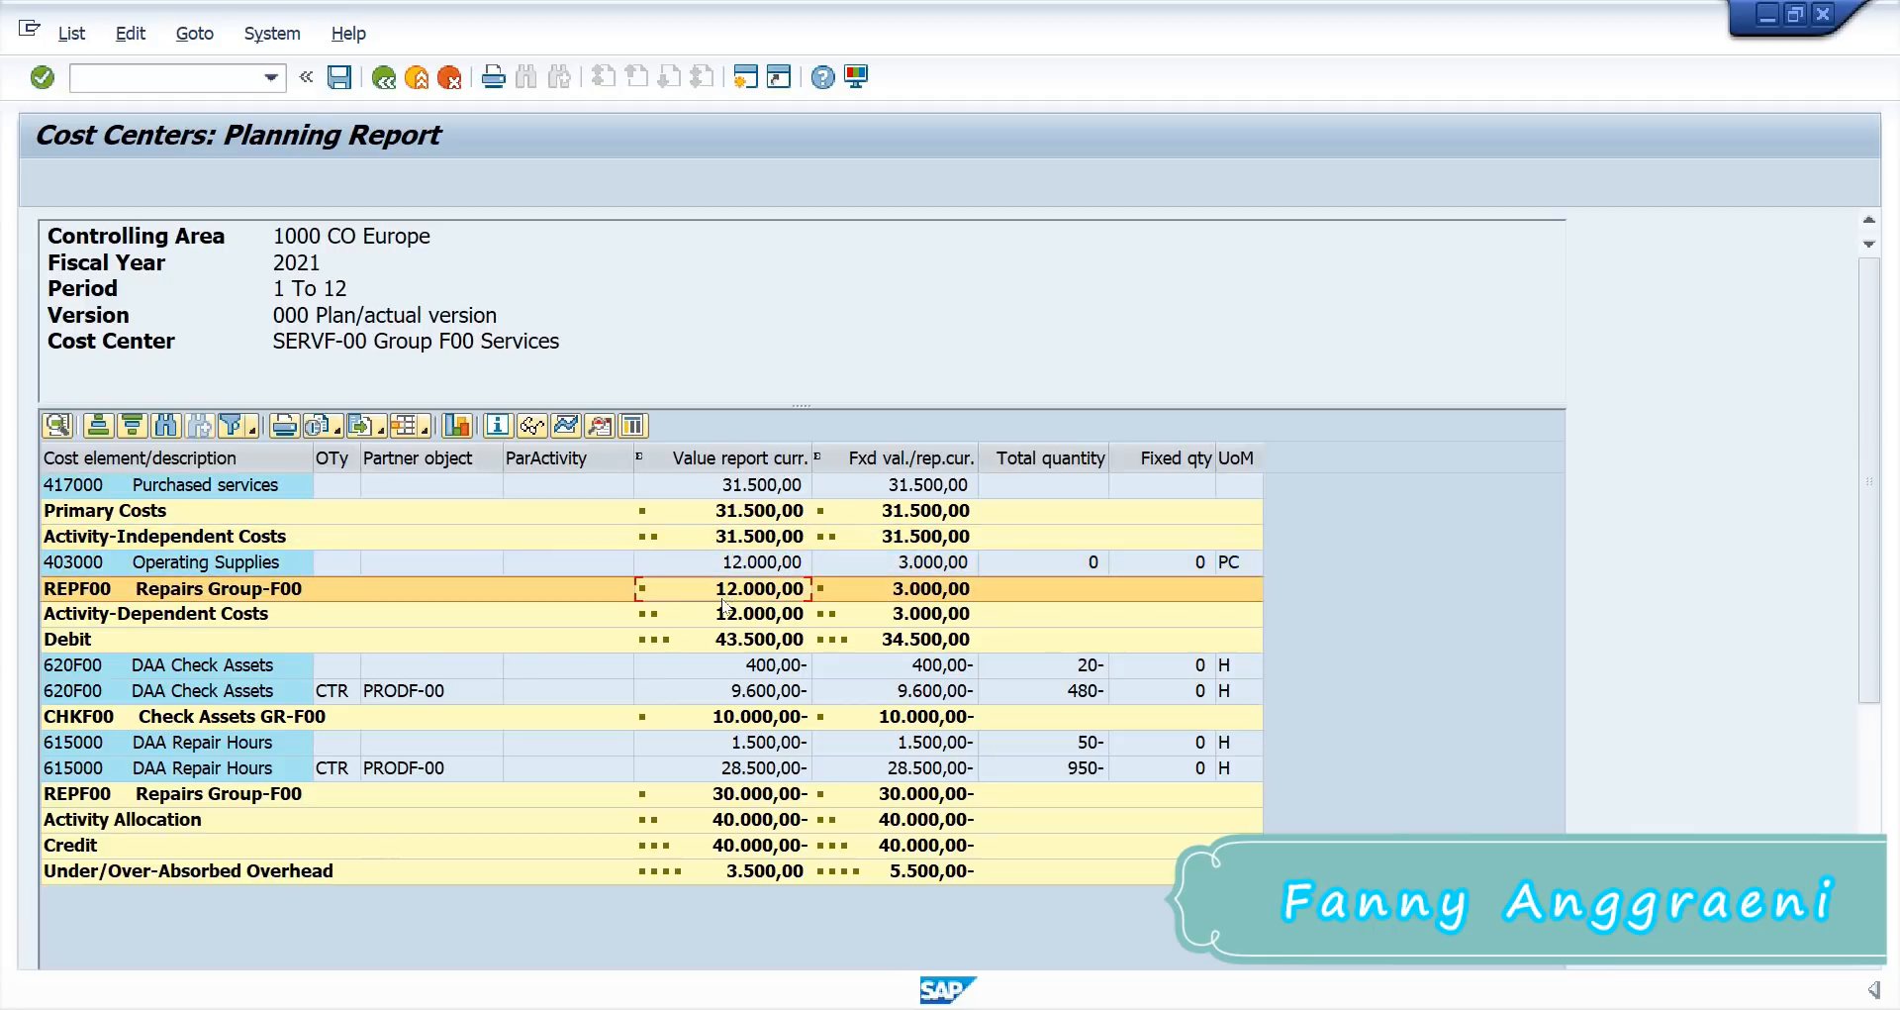
left_click(727, 639)
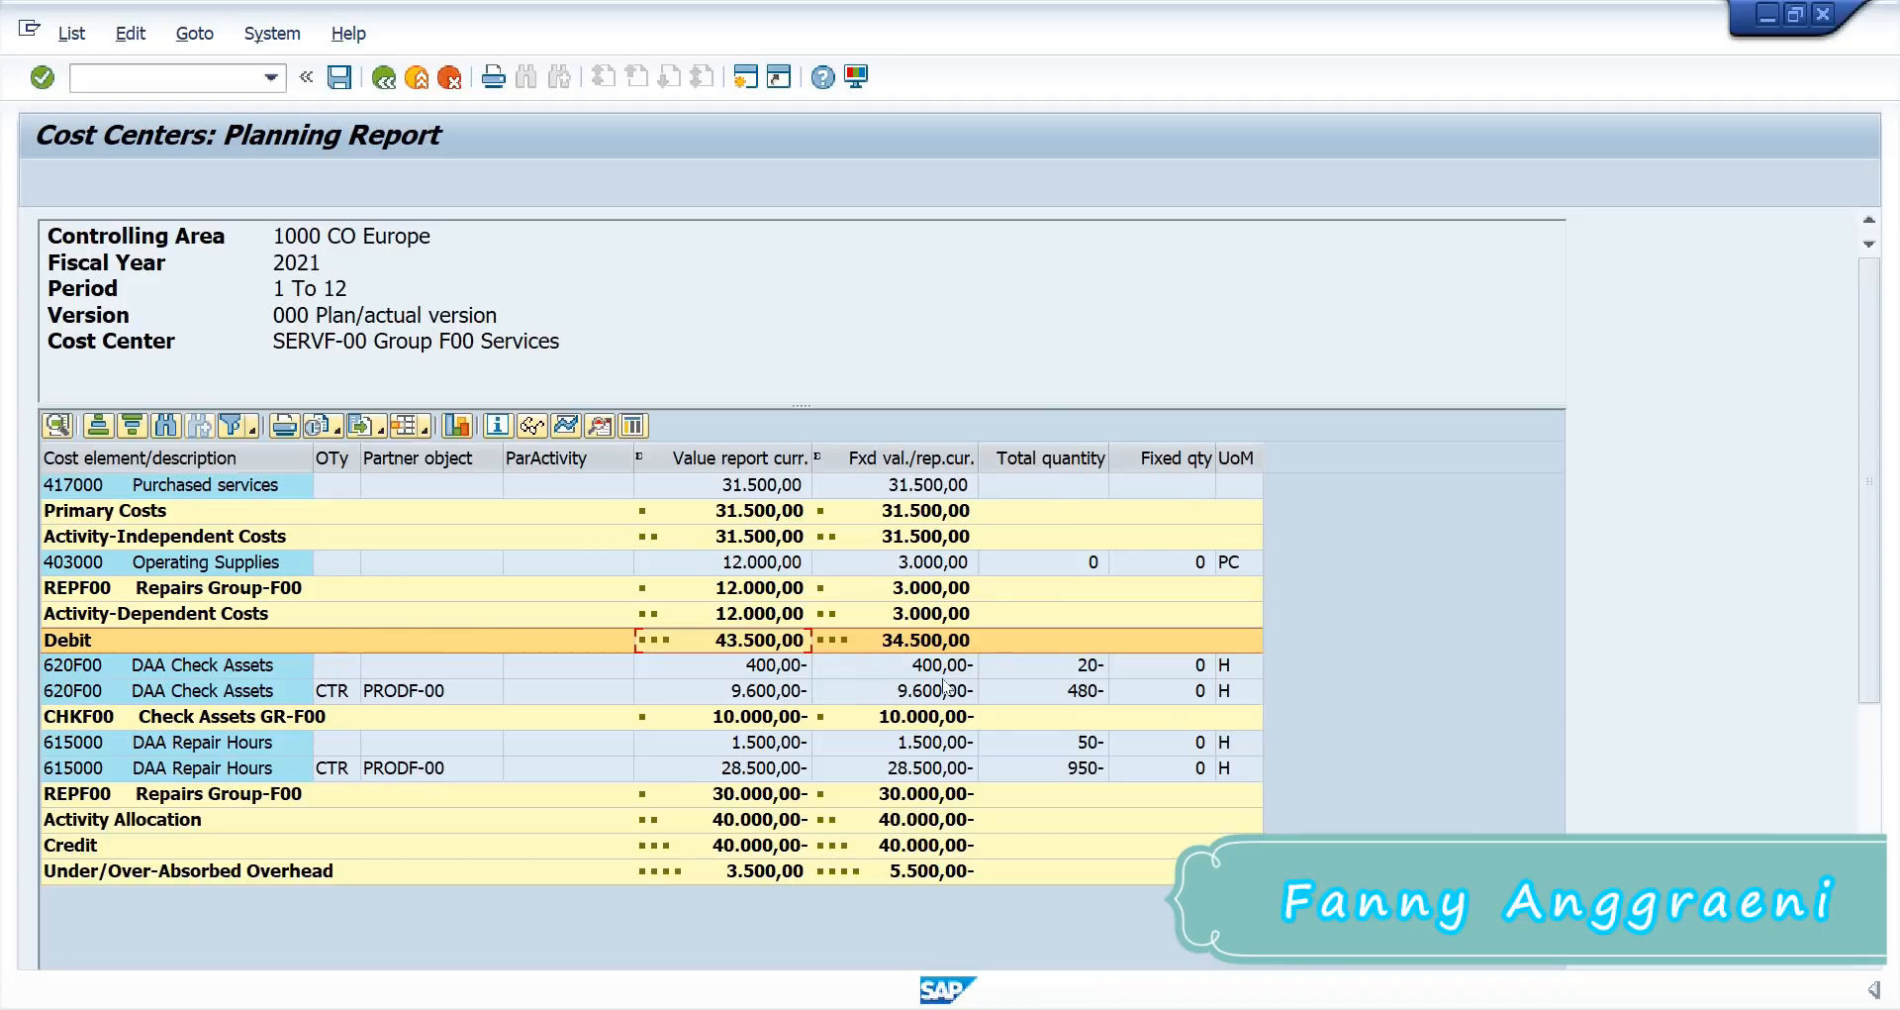
key("Down")
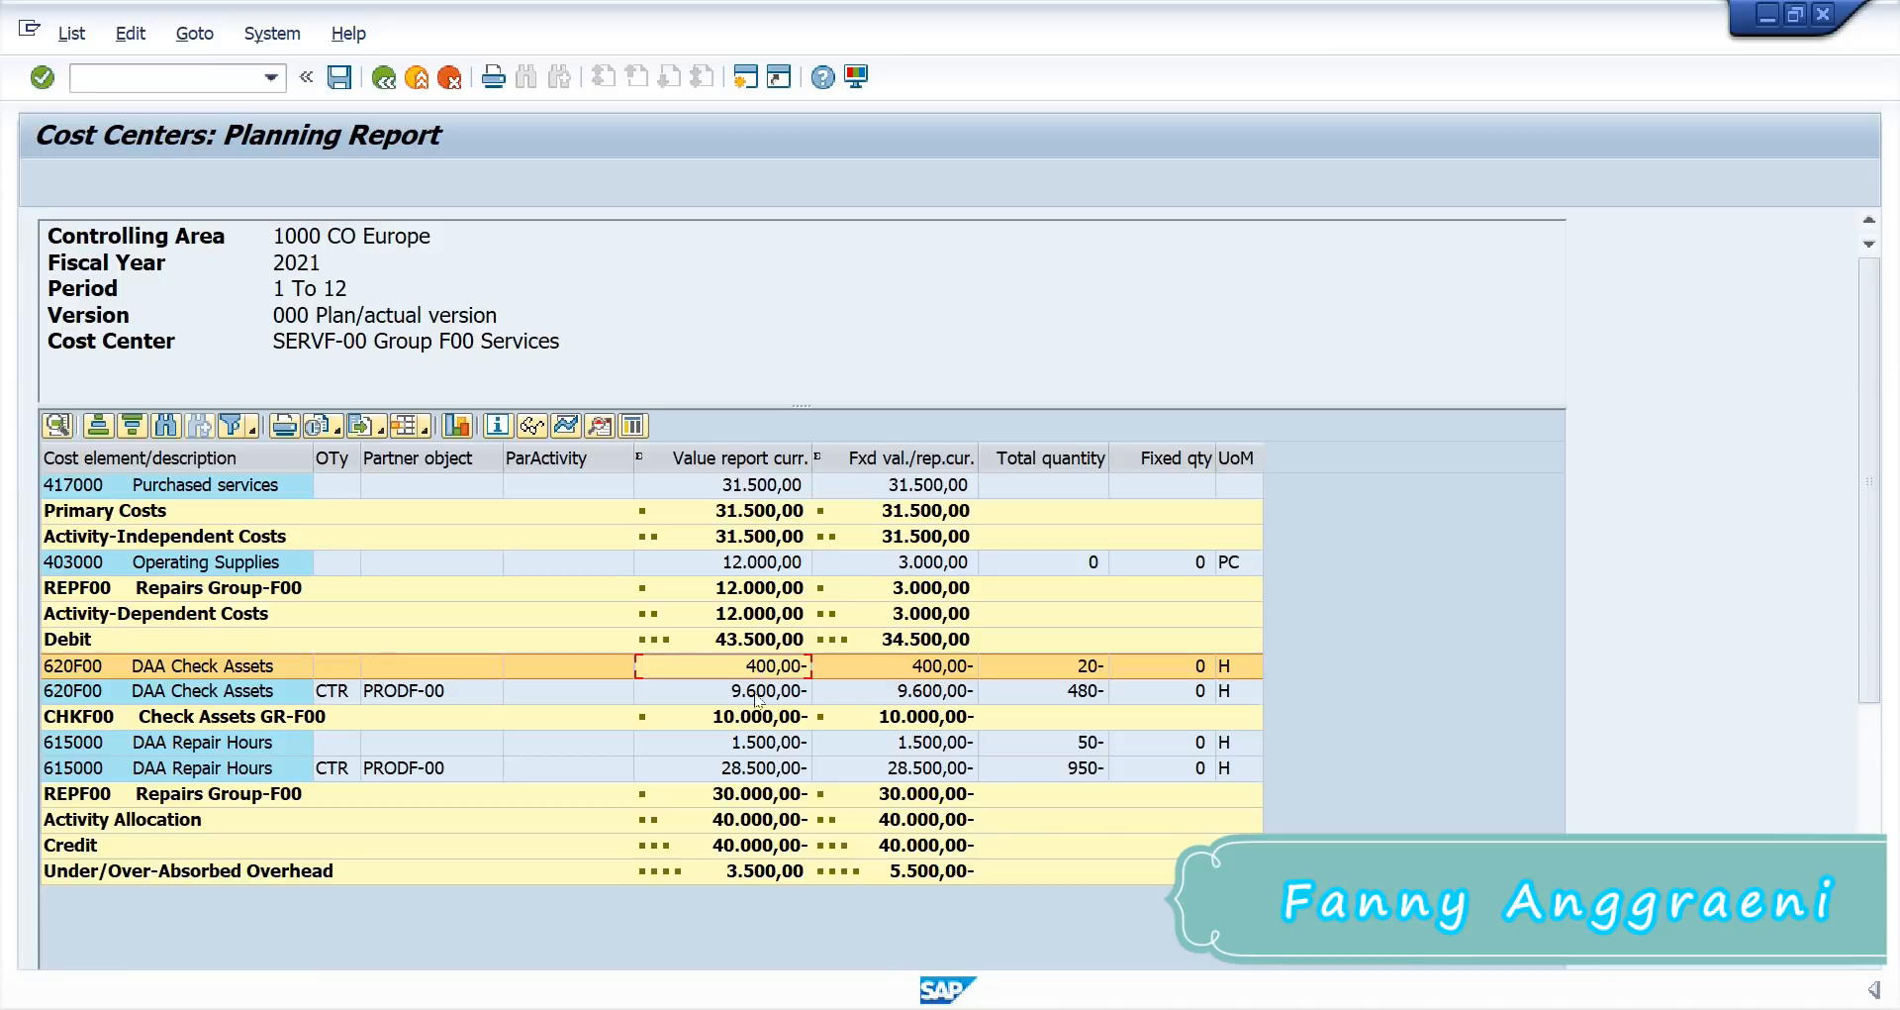
key("Down")
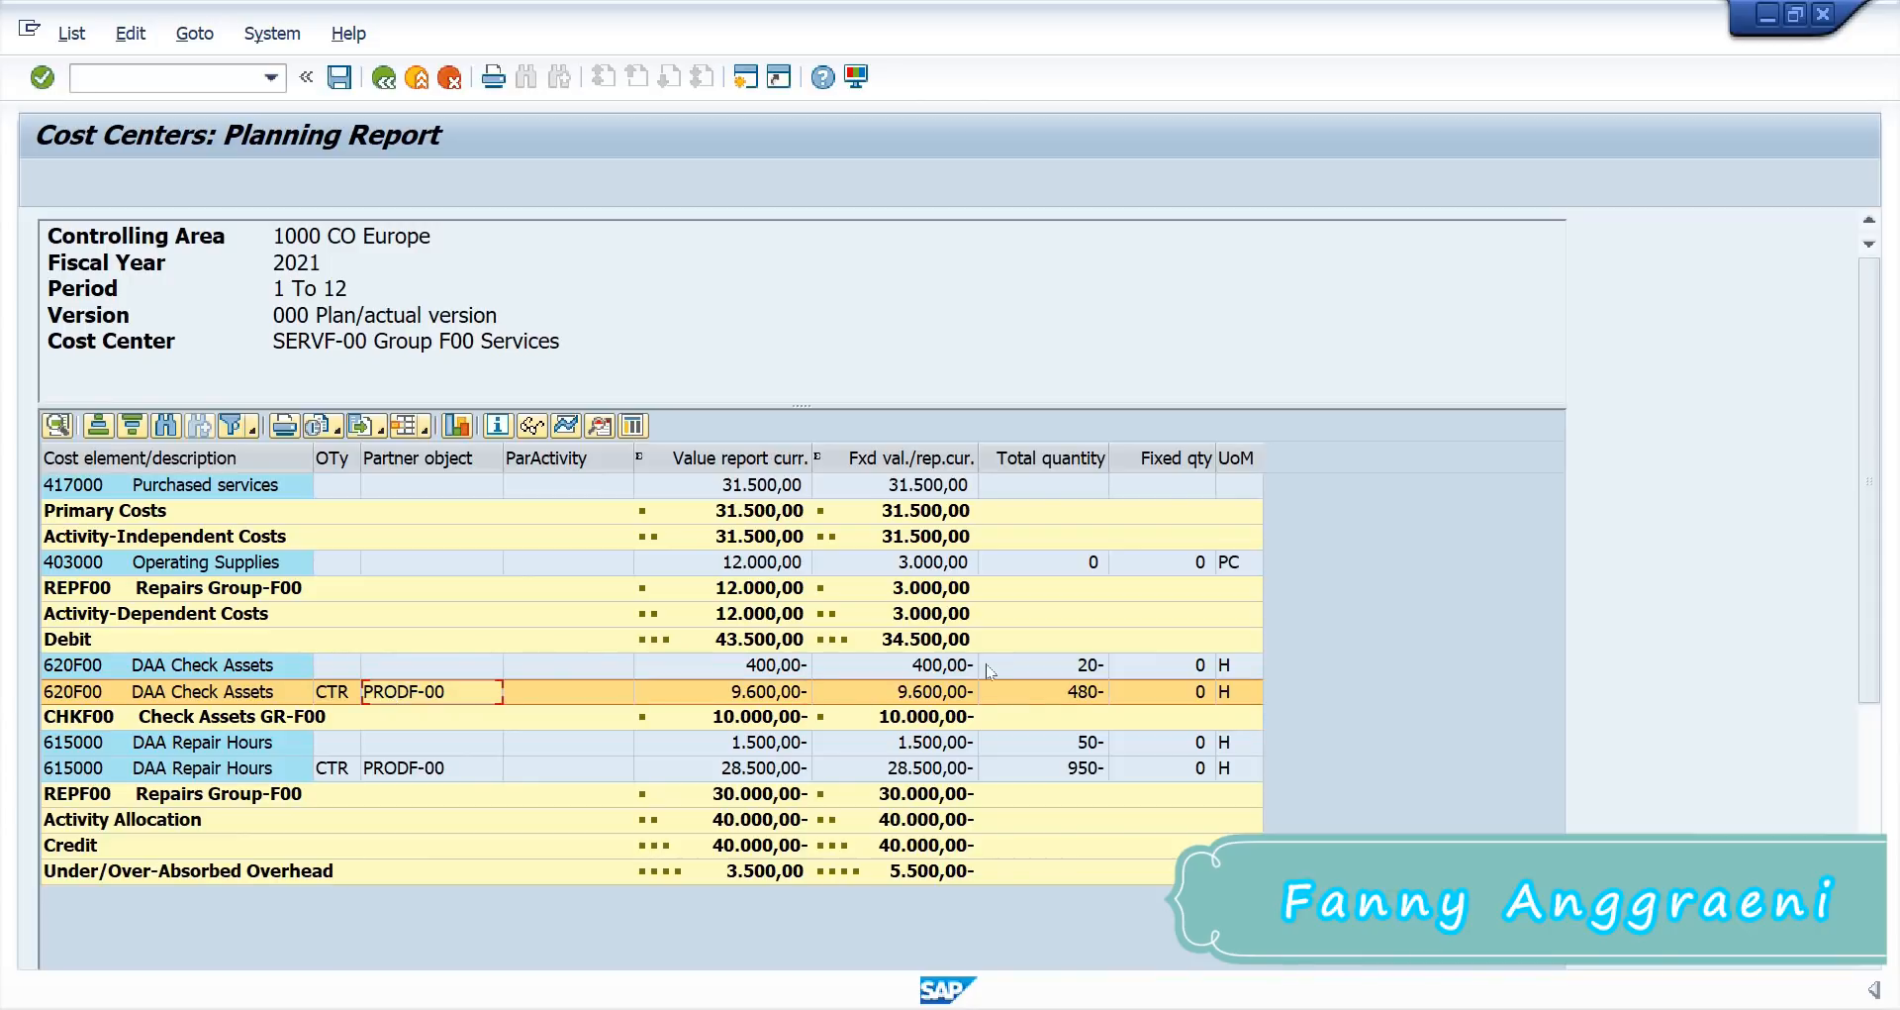
left_click(1063, 693)
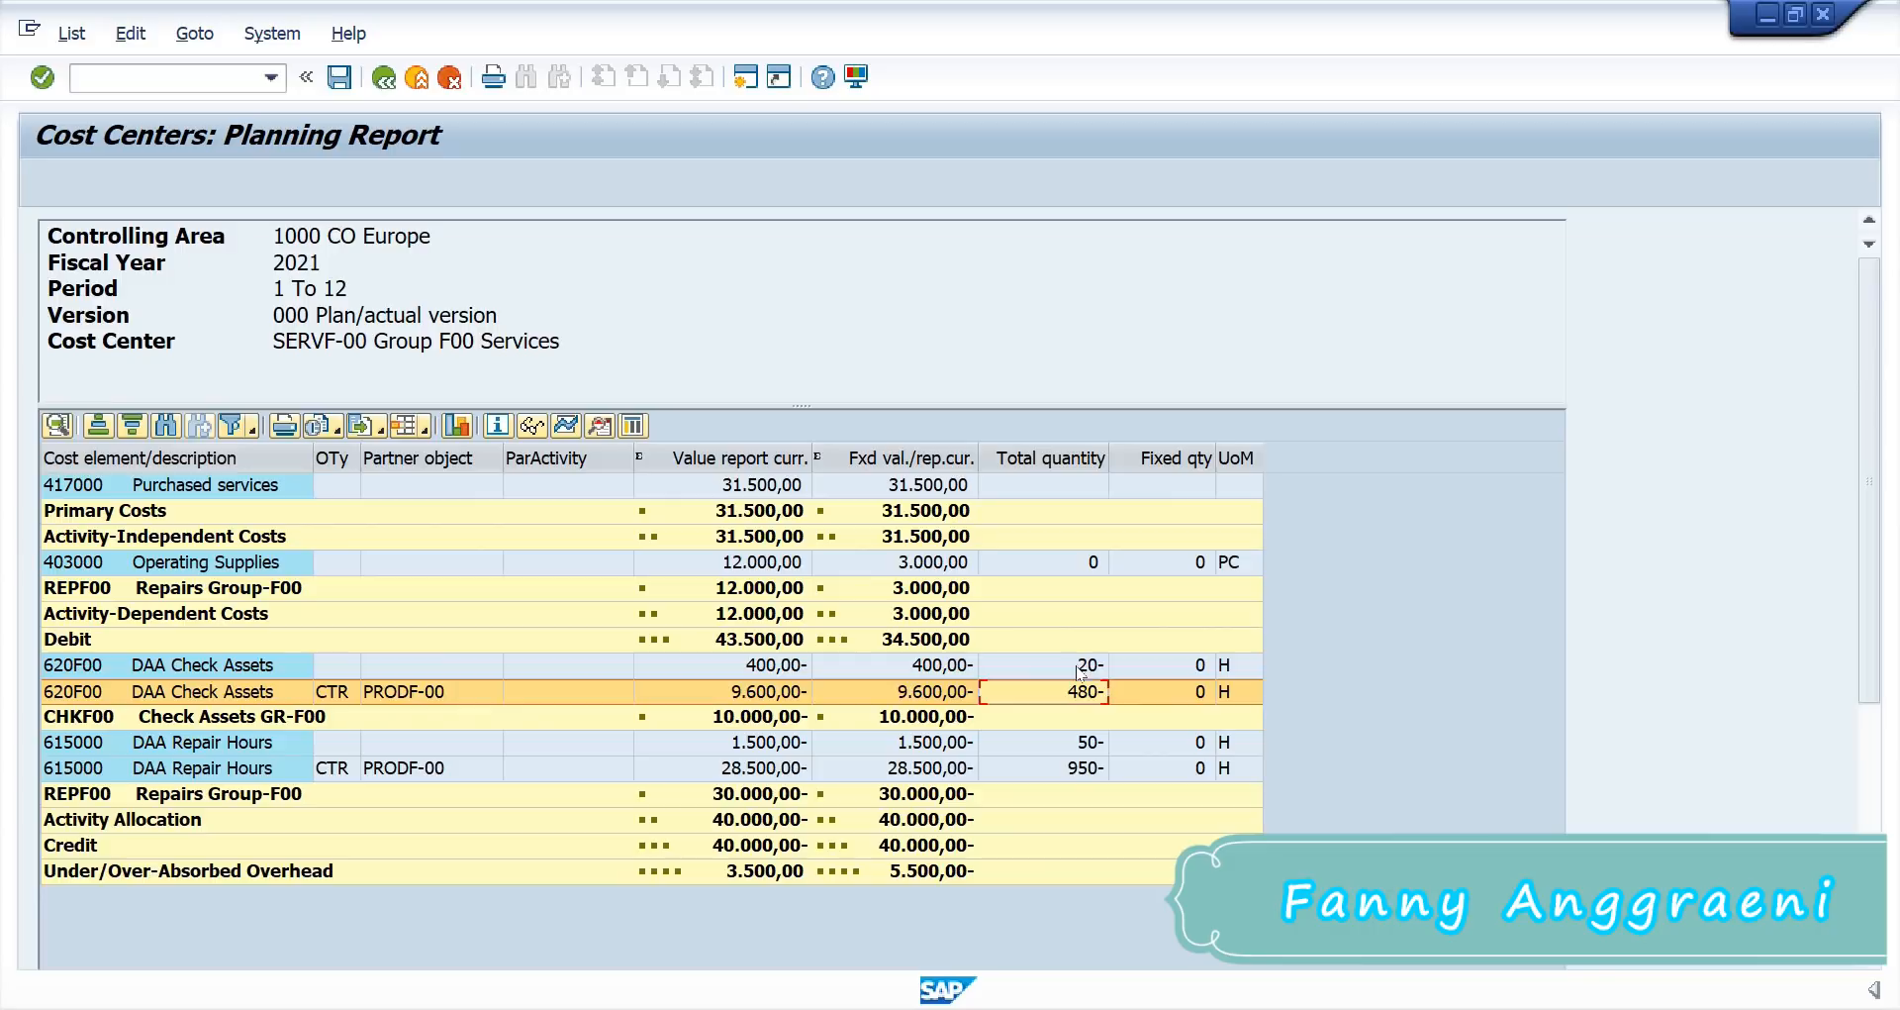
left_click(1082, 672)
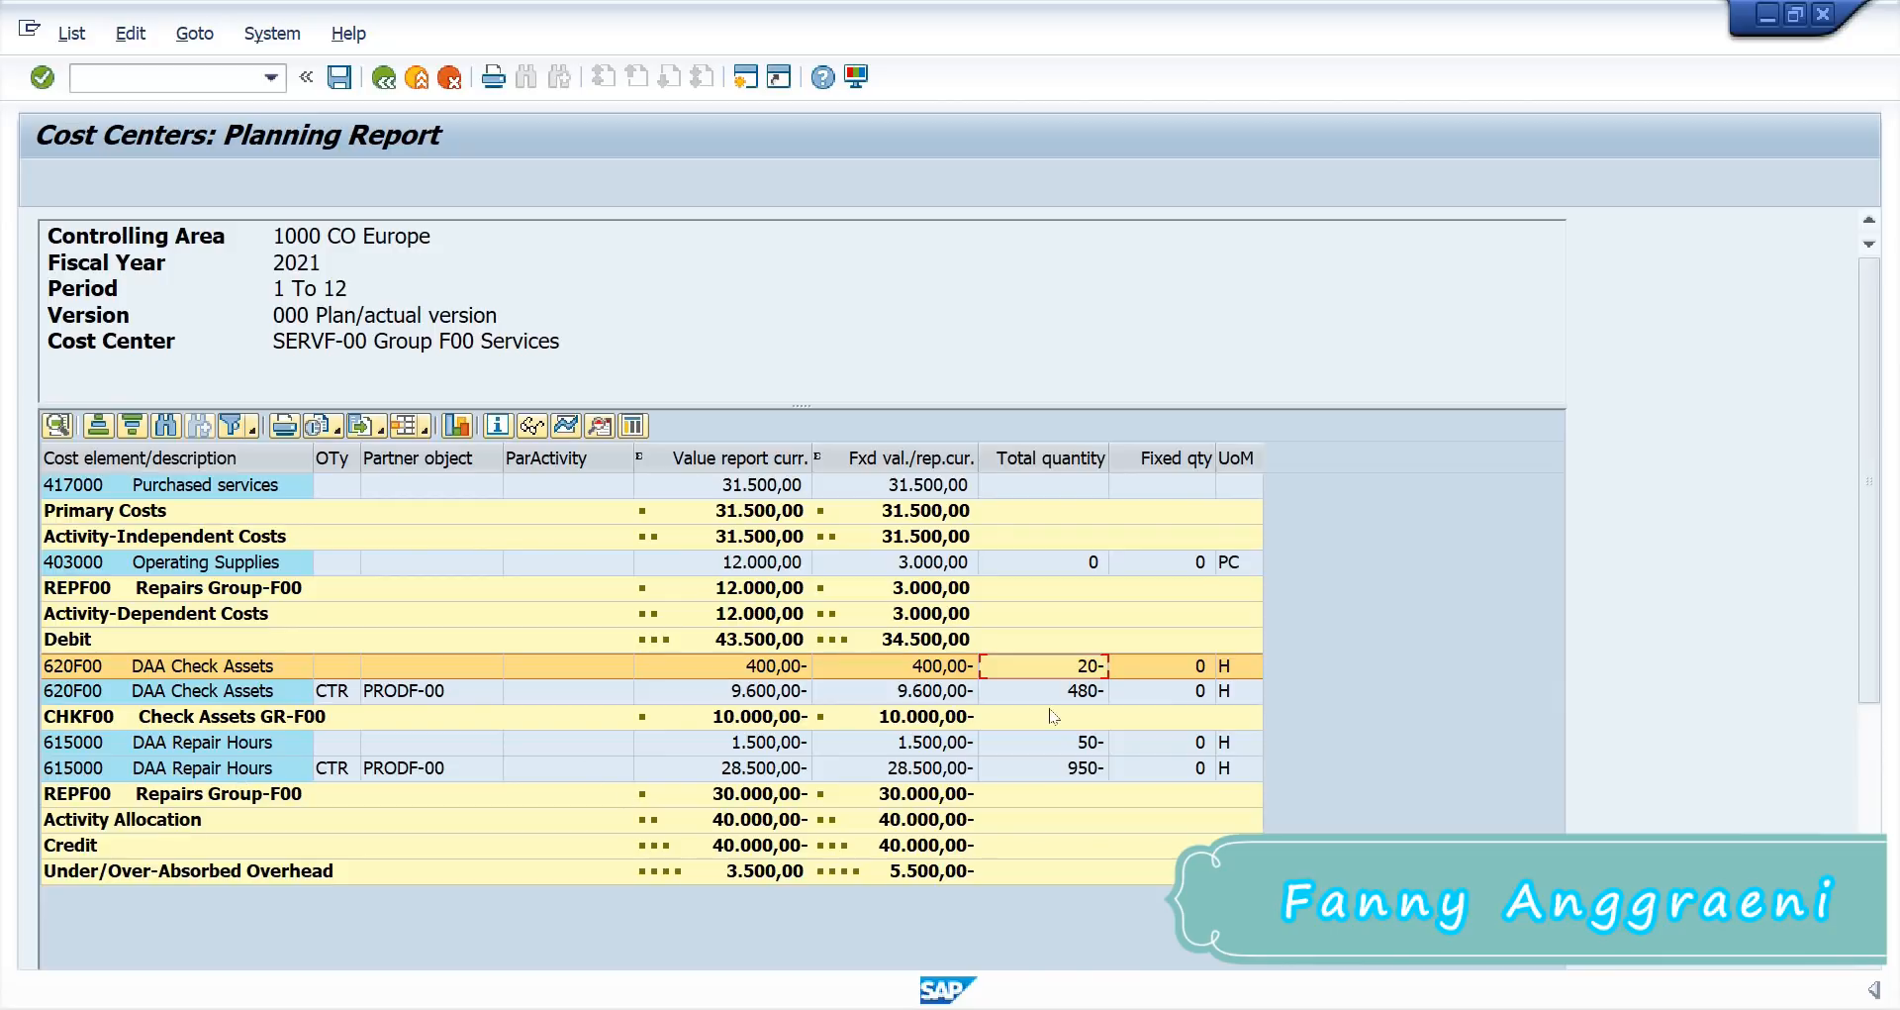
left_click(1027, 768)
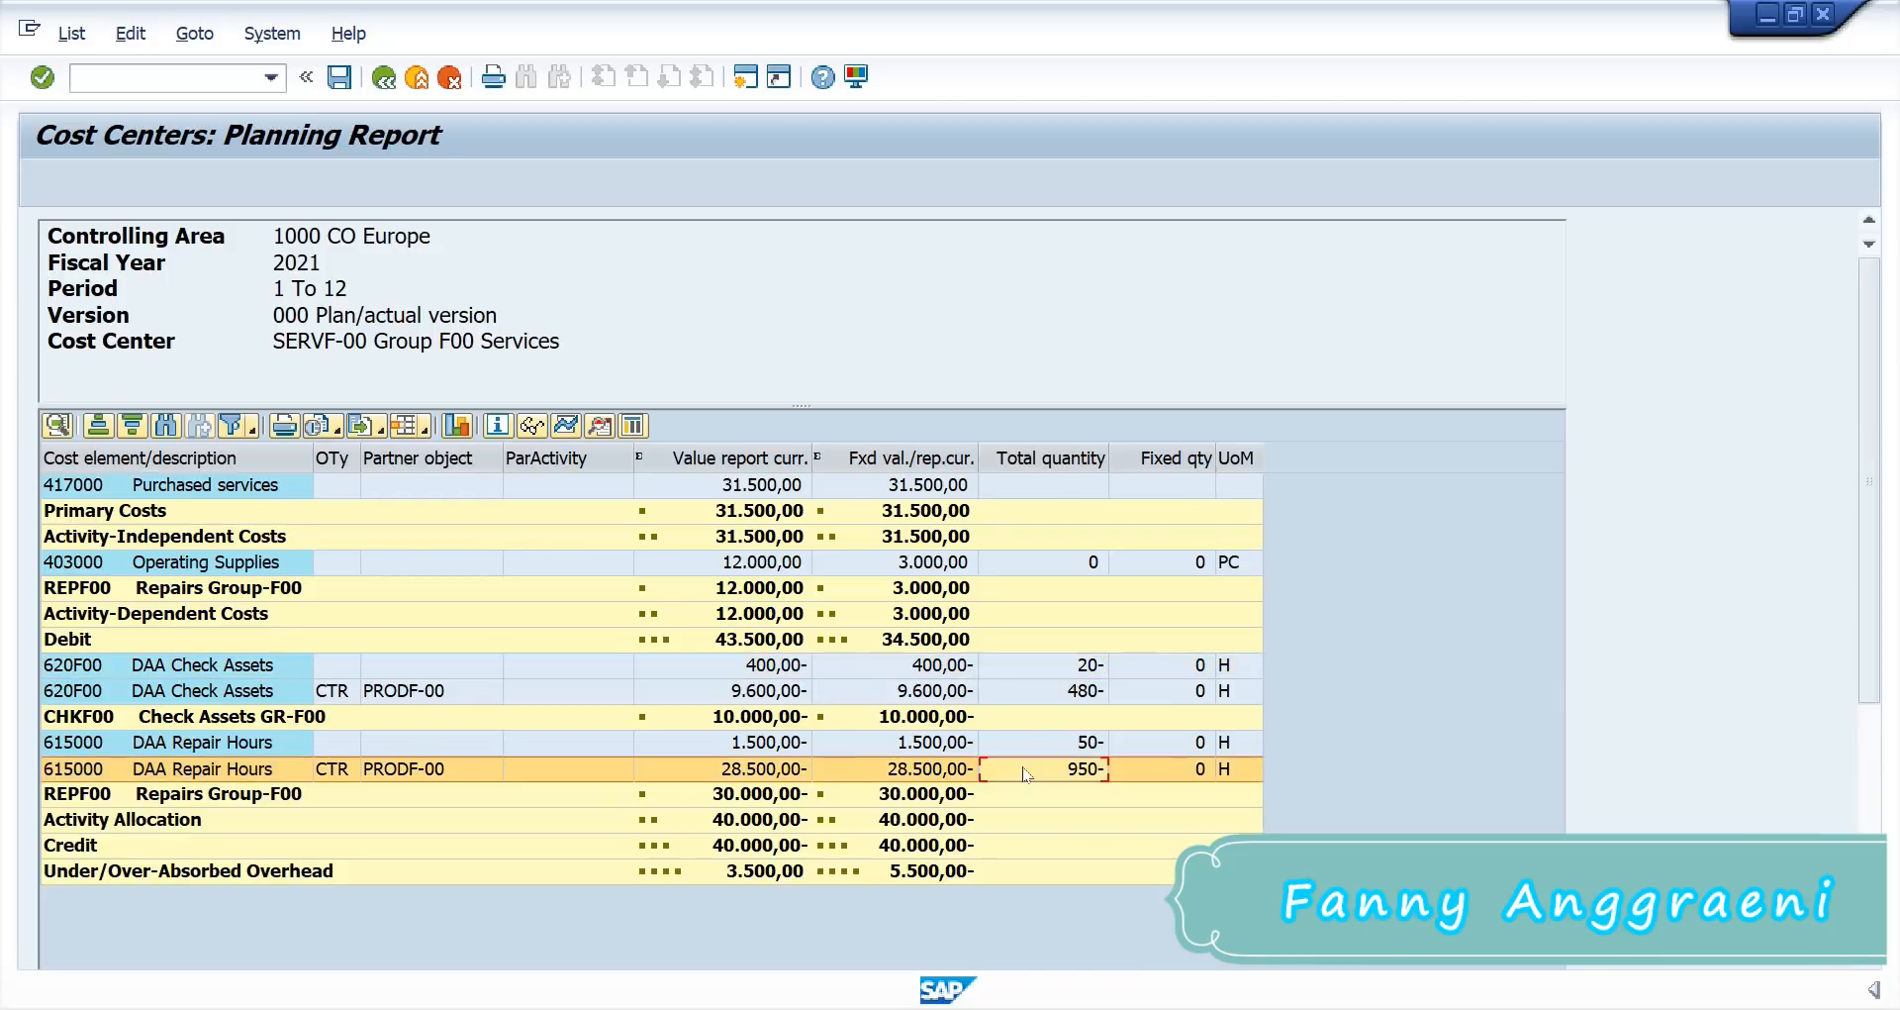
left_click(765, 770)
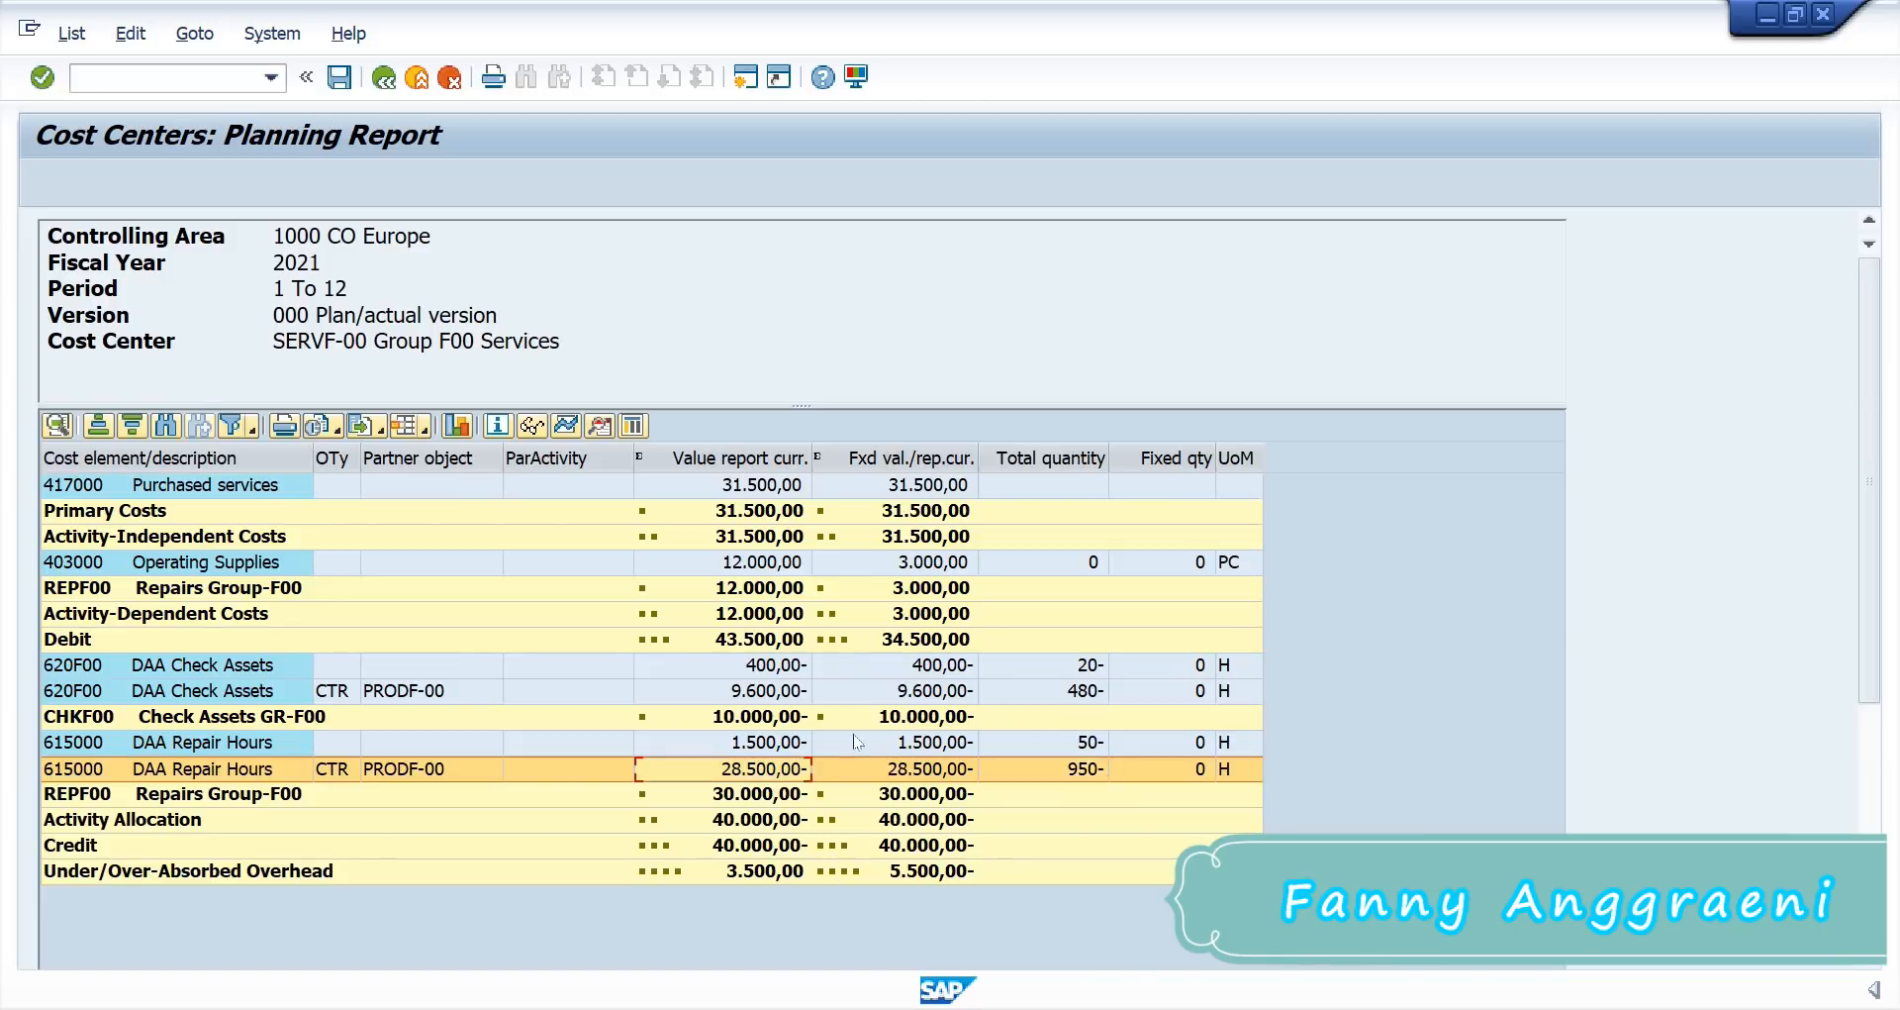
left_click(1045, 742)
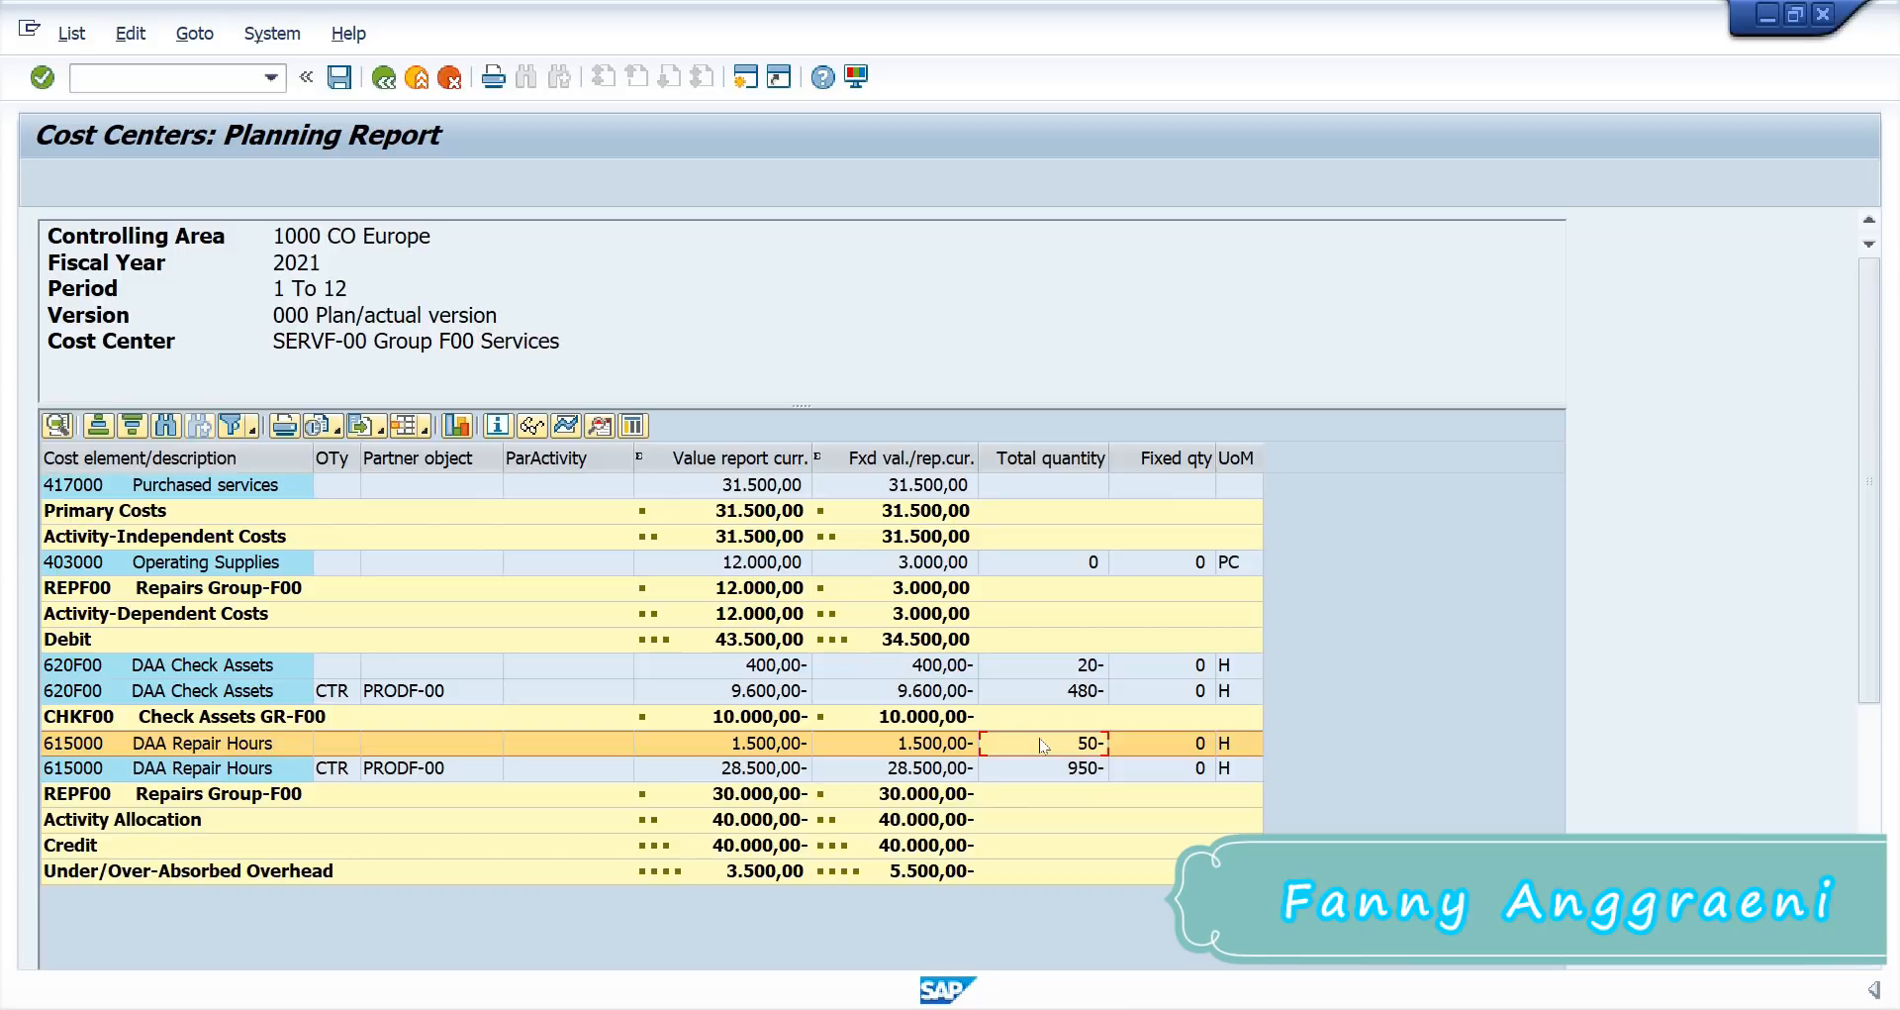
left_click(708, 752)
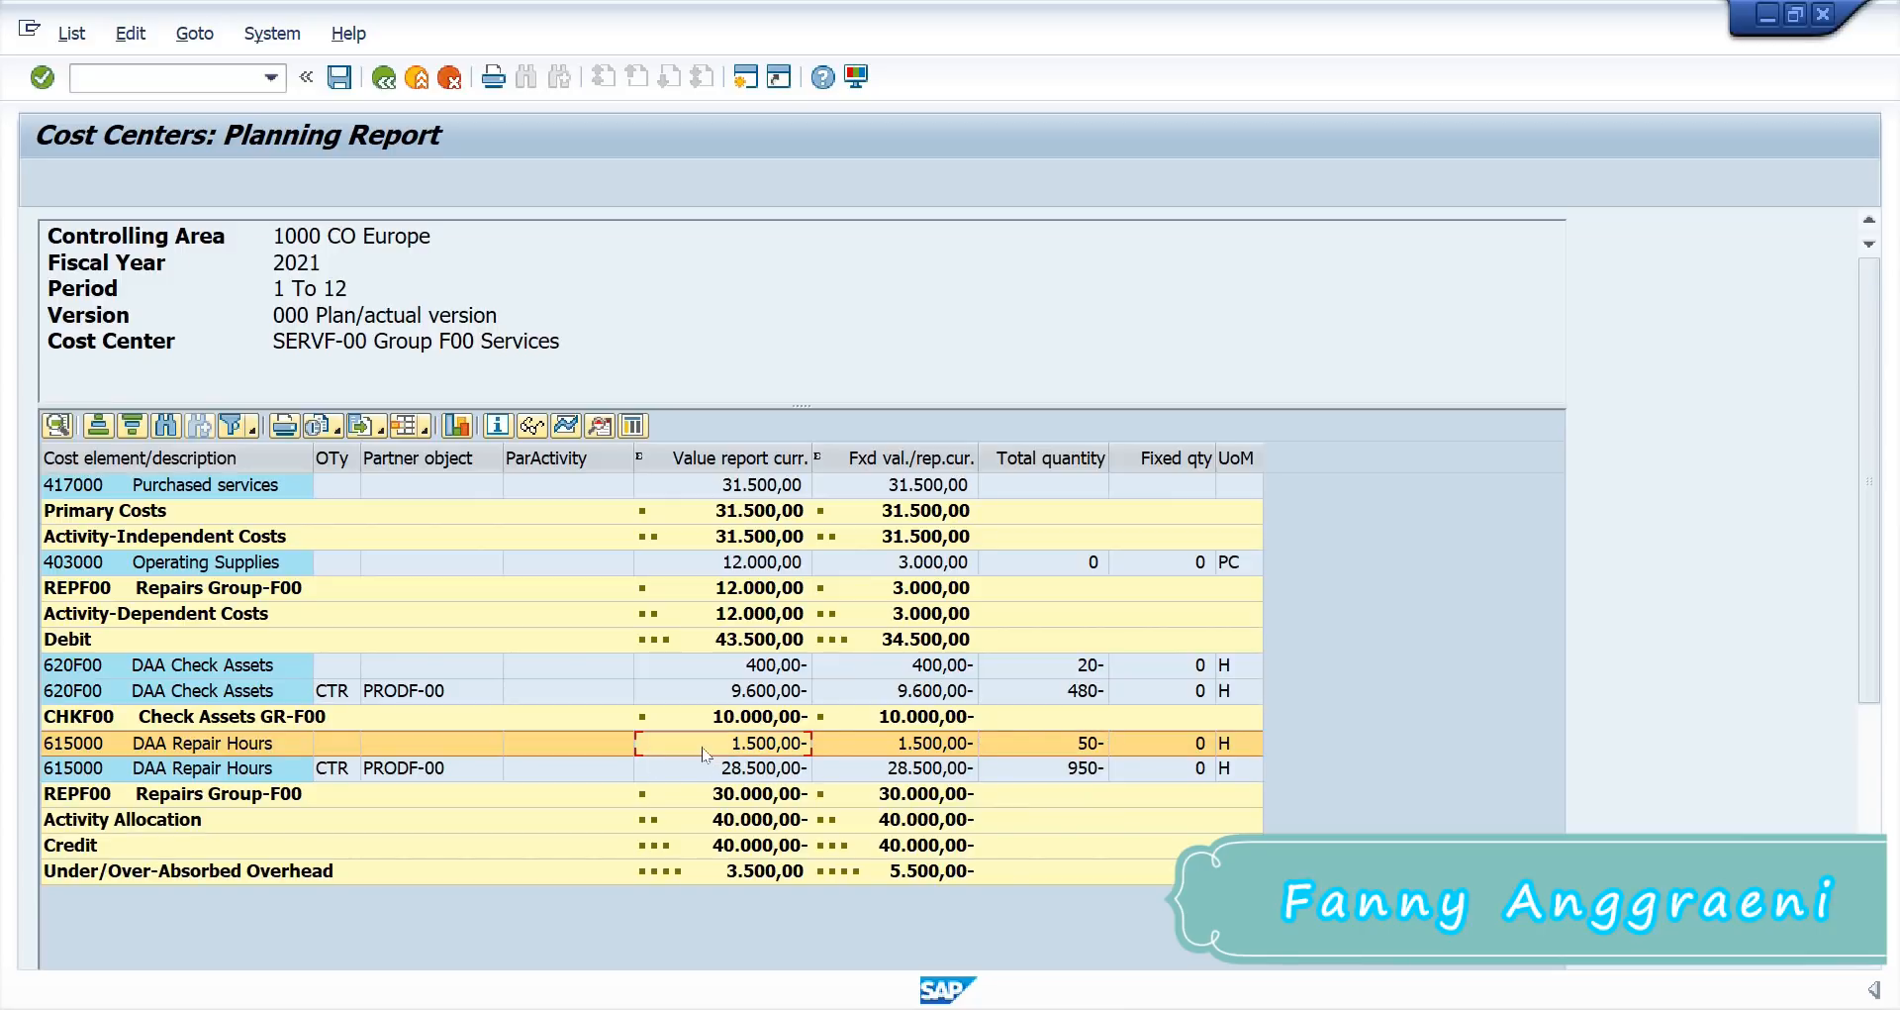
left_click(684, 721)
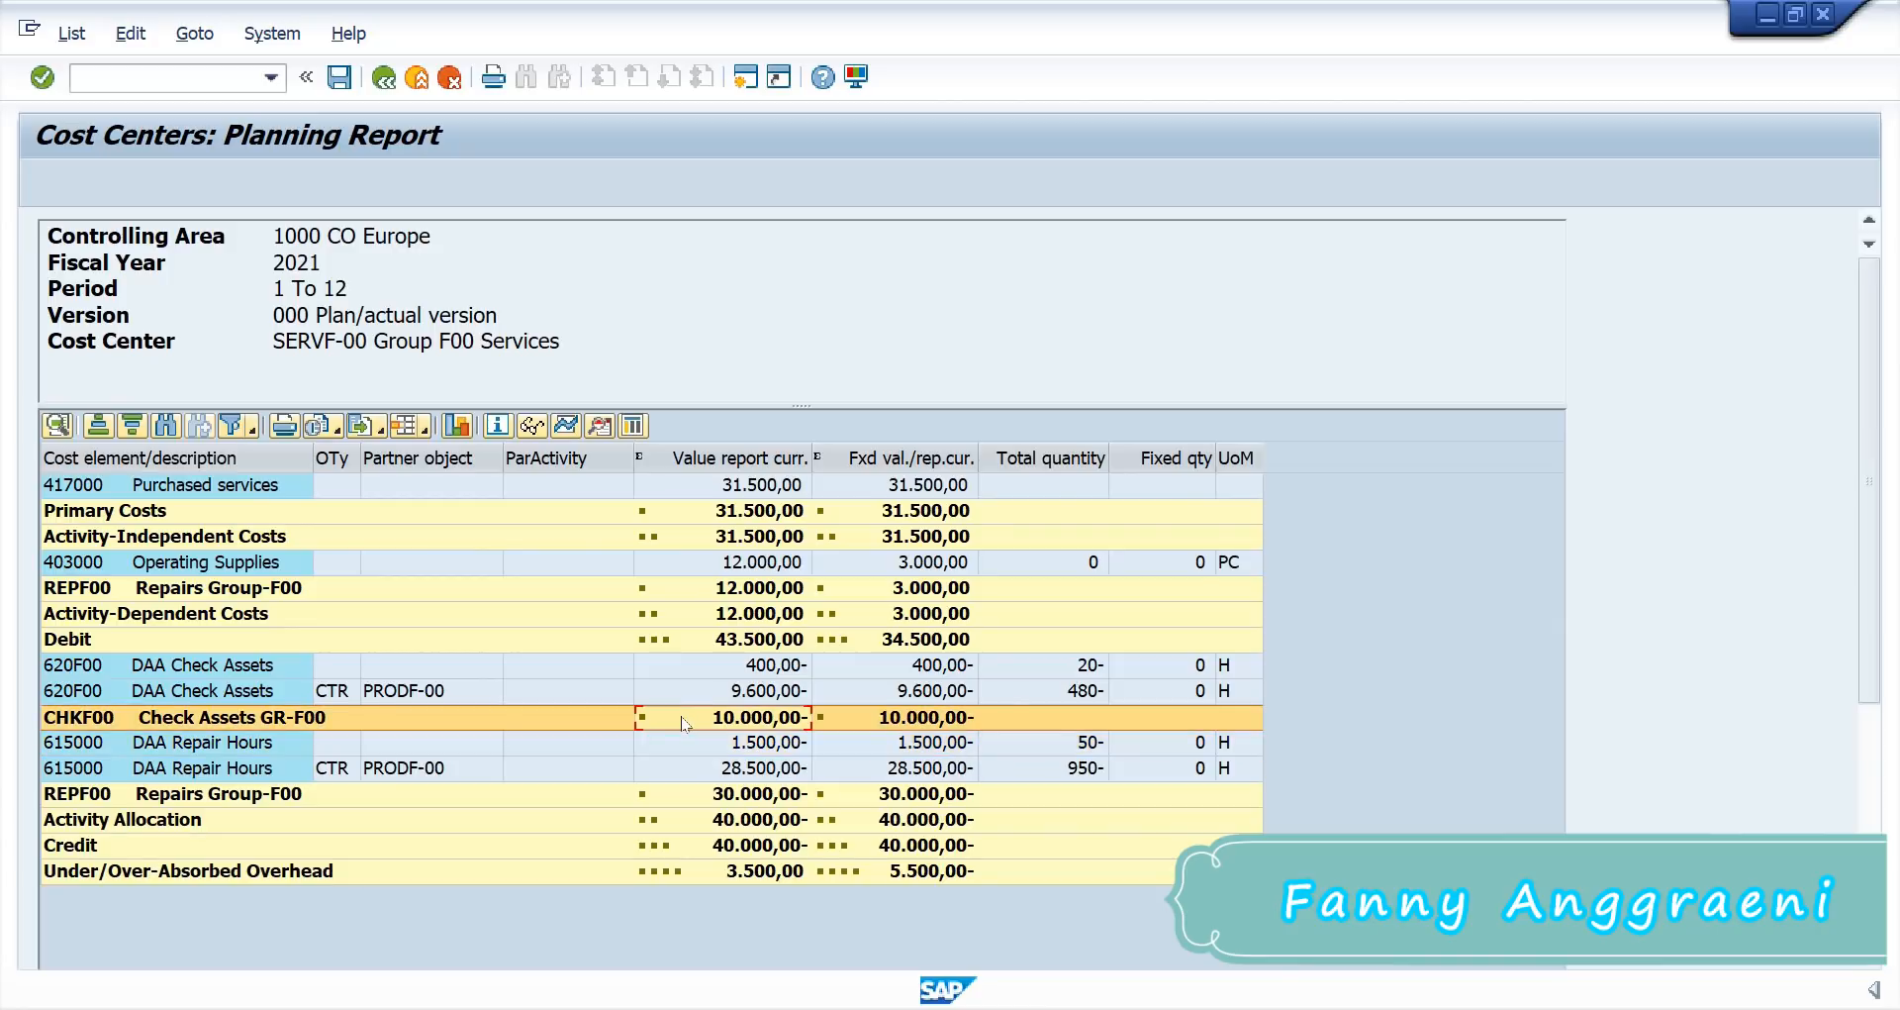
left_click(711, 795)
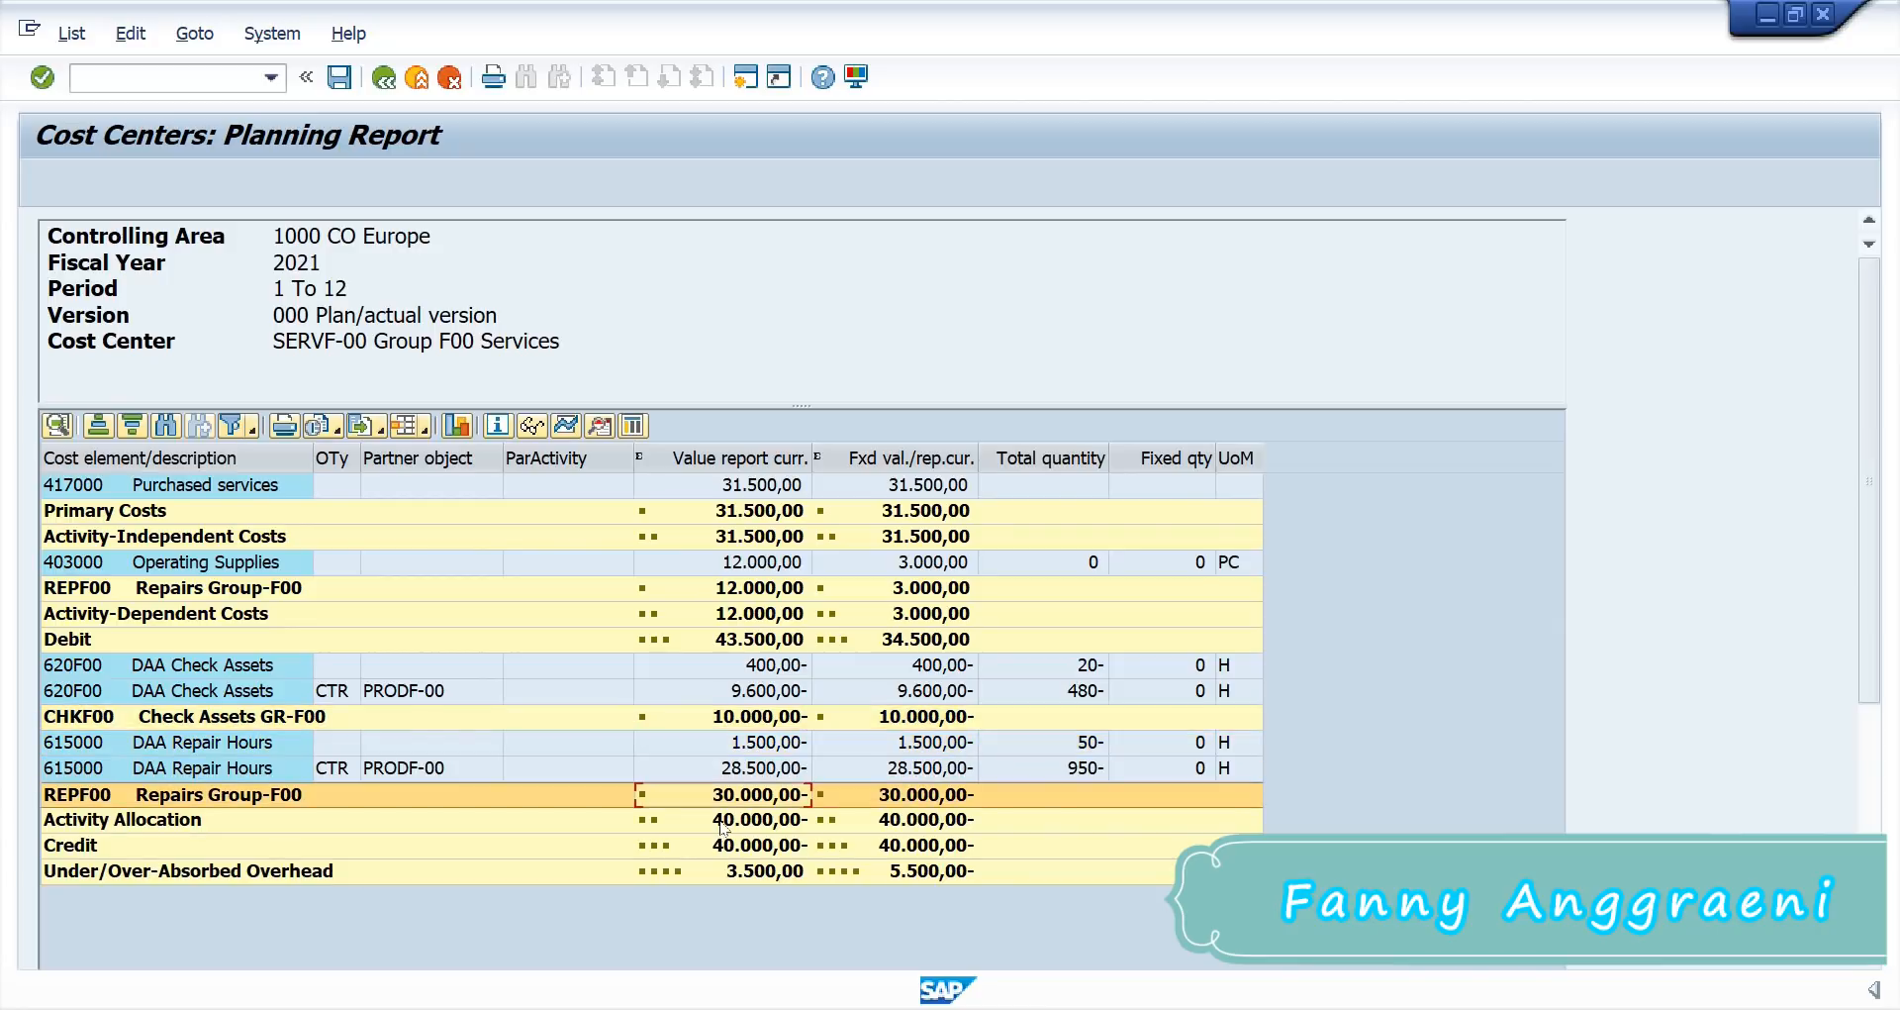
left_click(725, 821)
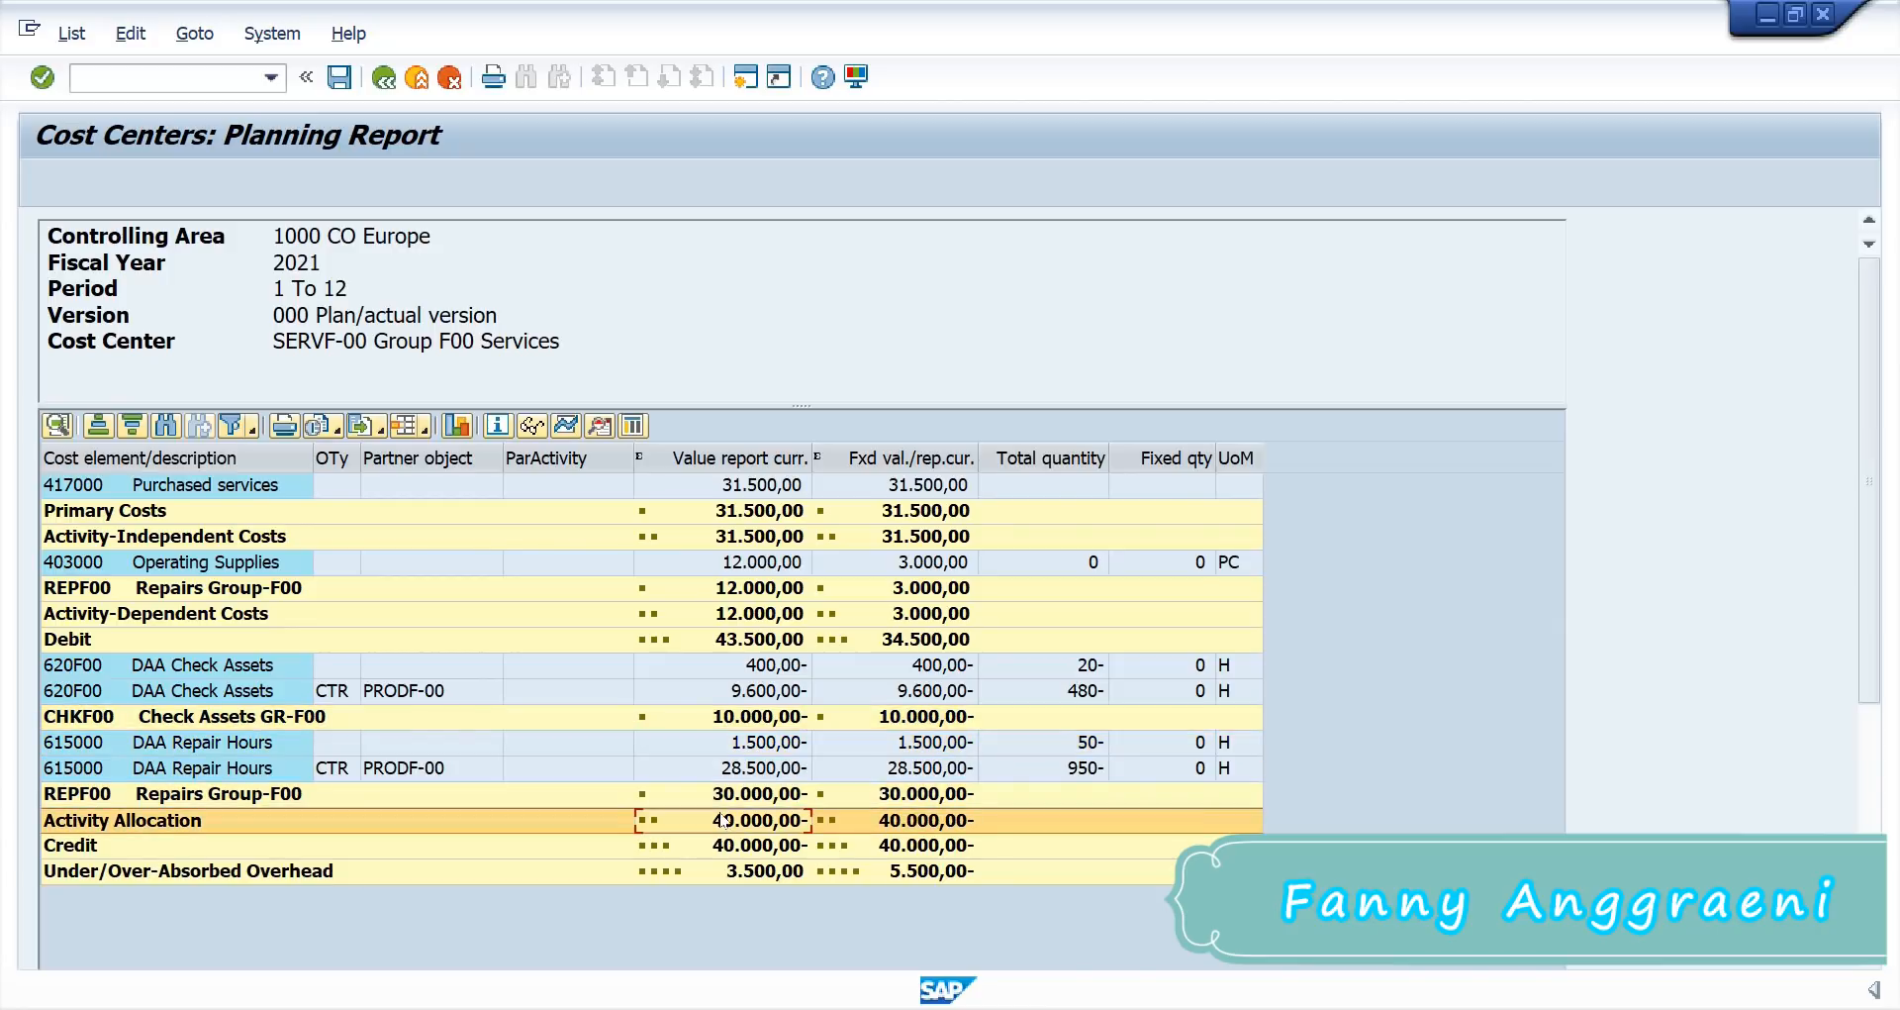
left_click(678, 641)
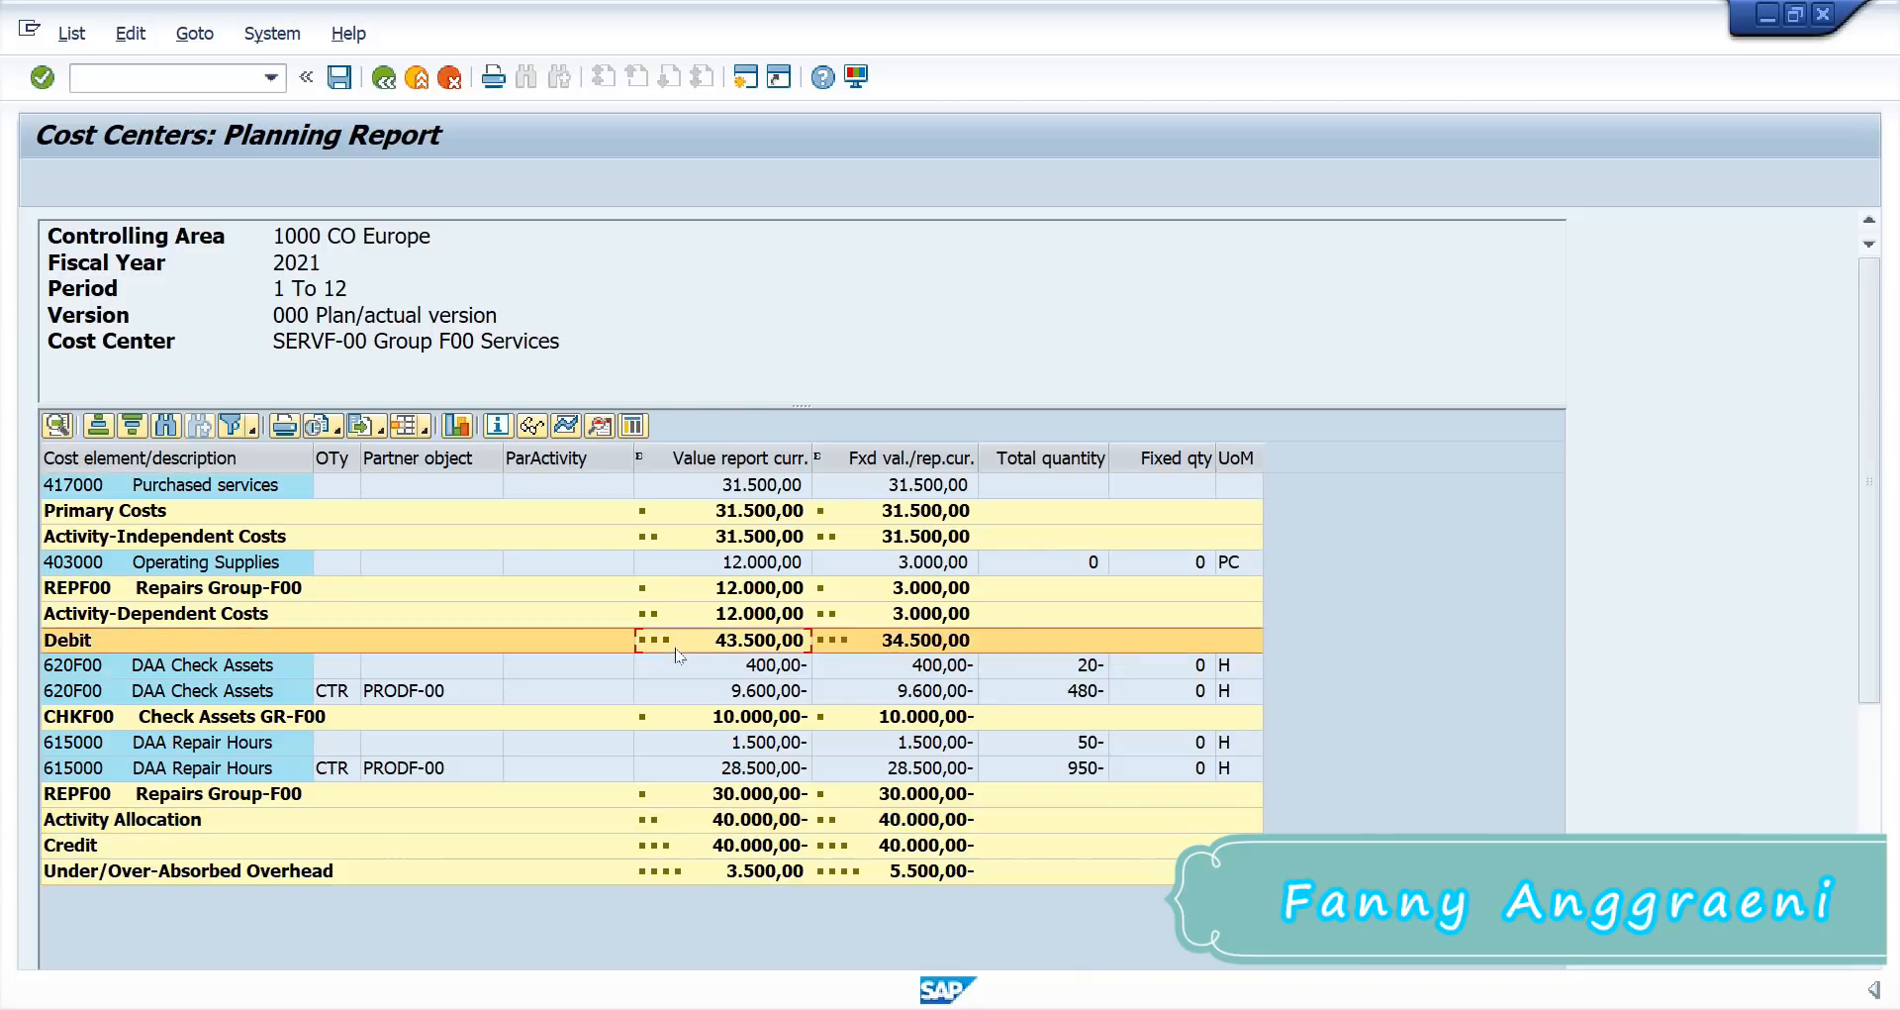
left_click(673, 827)
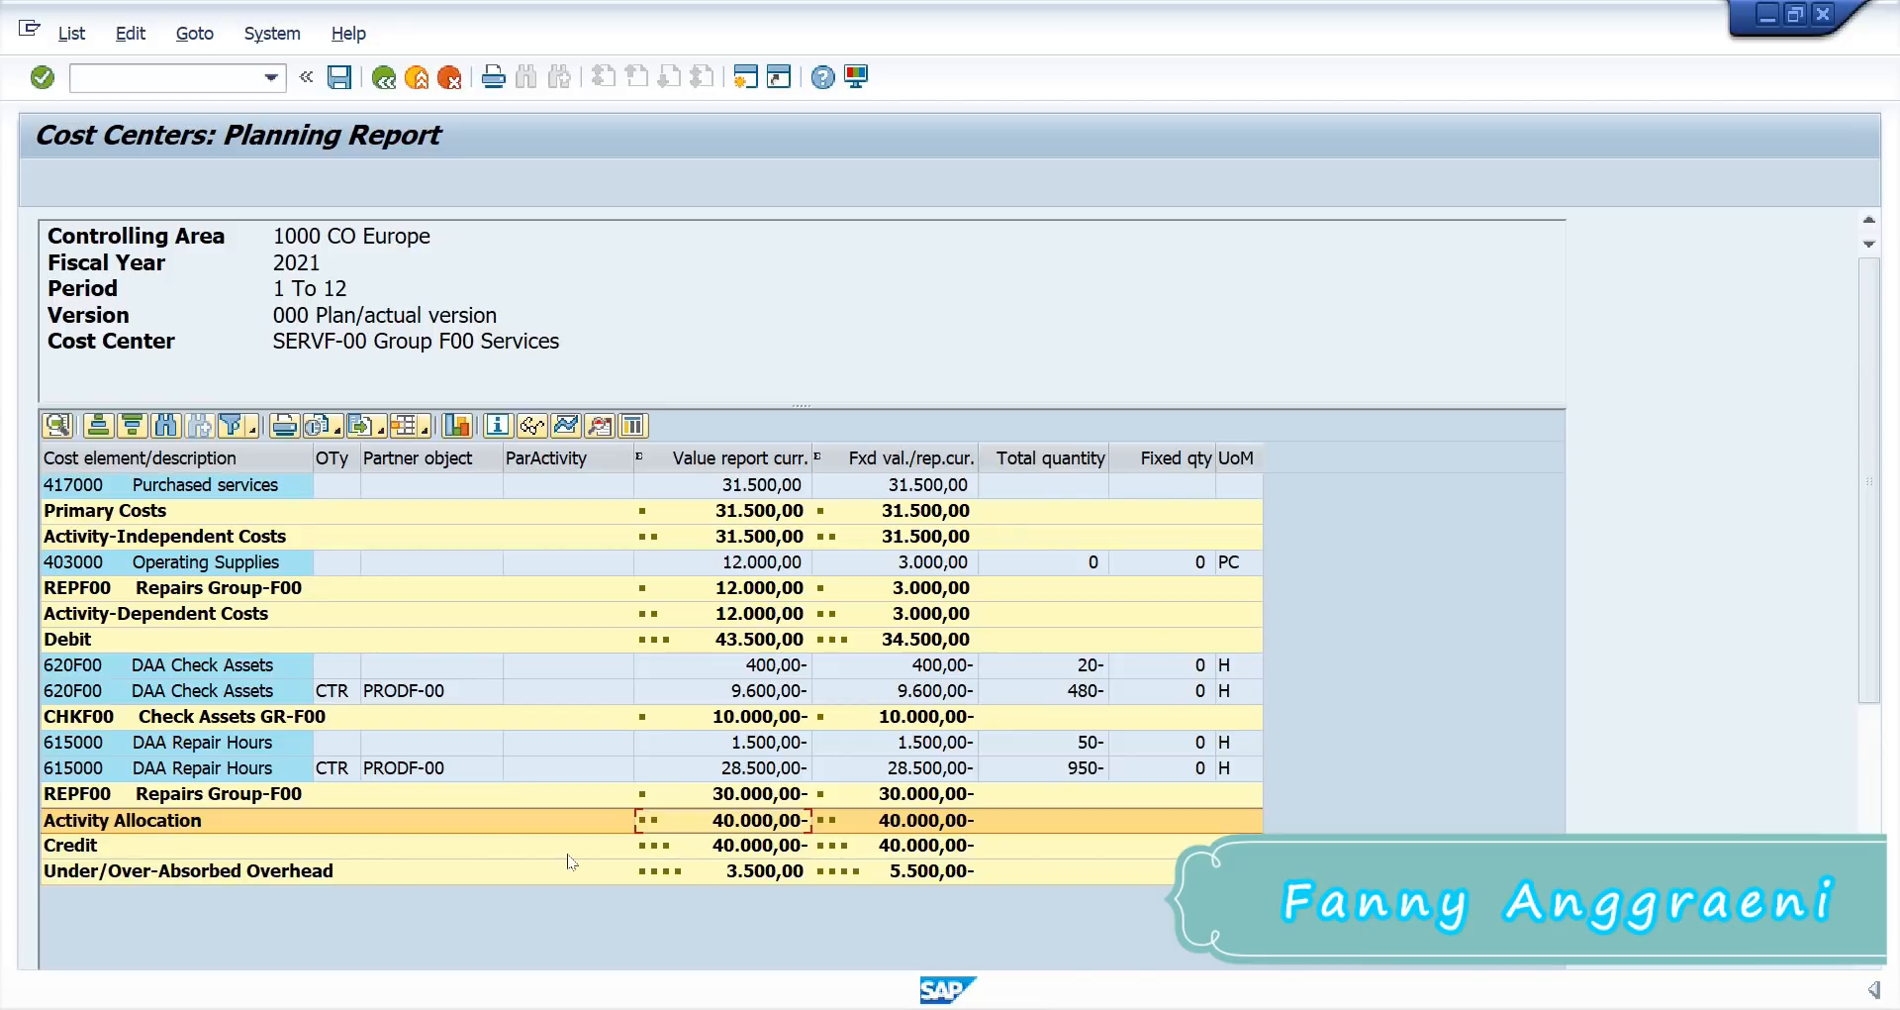
left_click(756, 873)
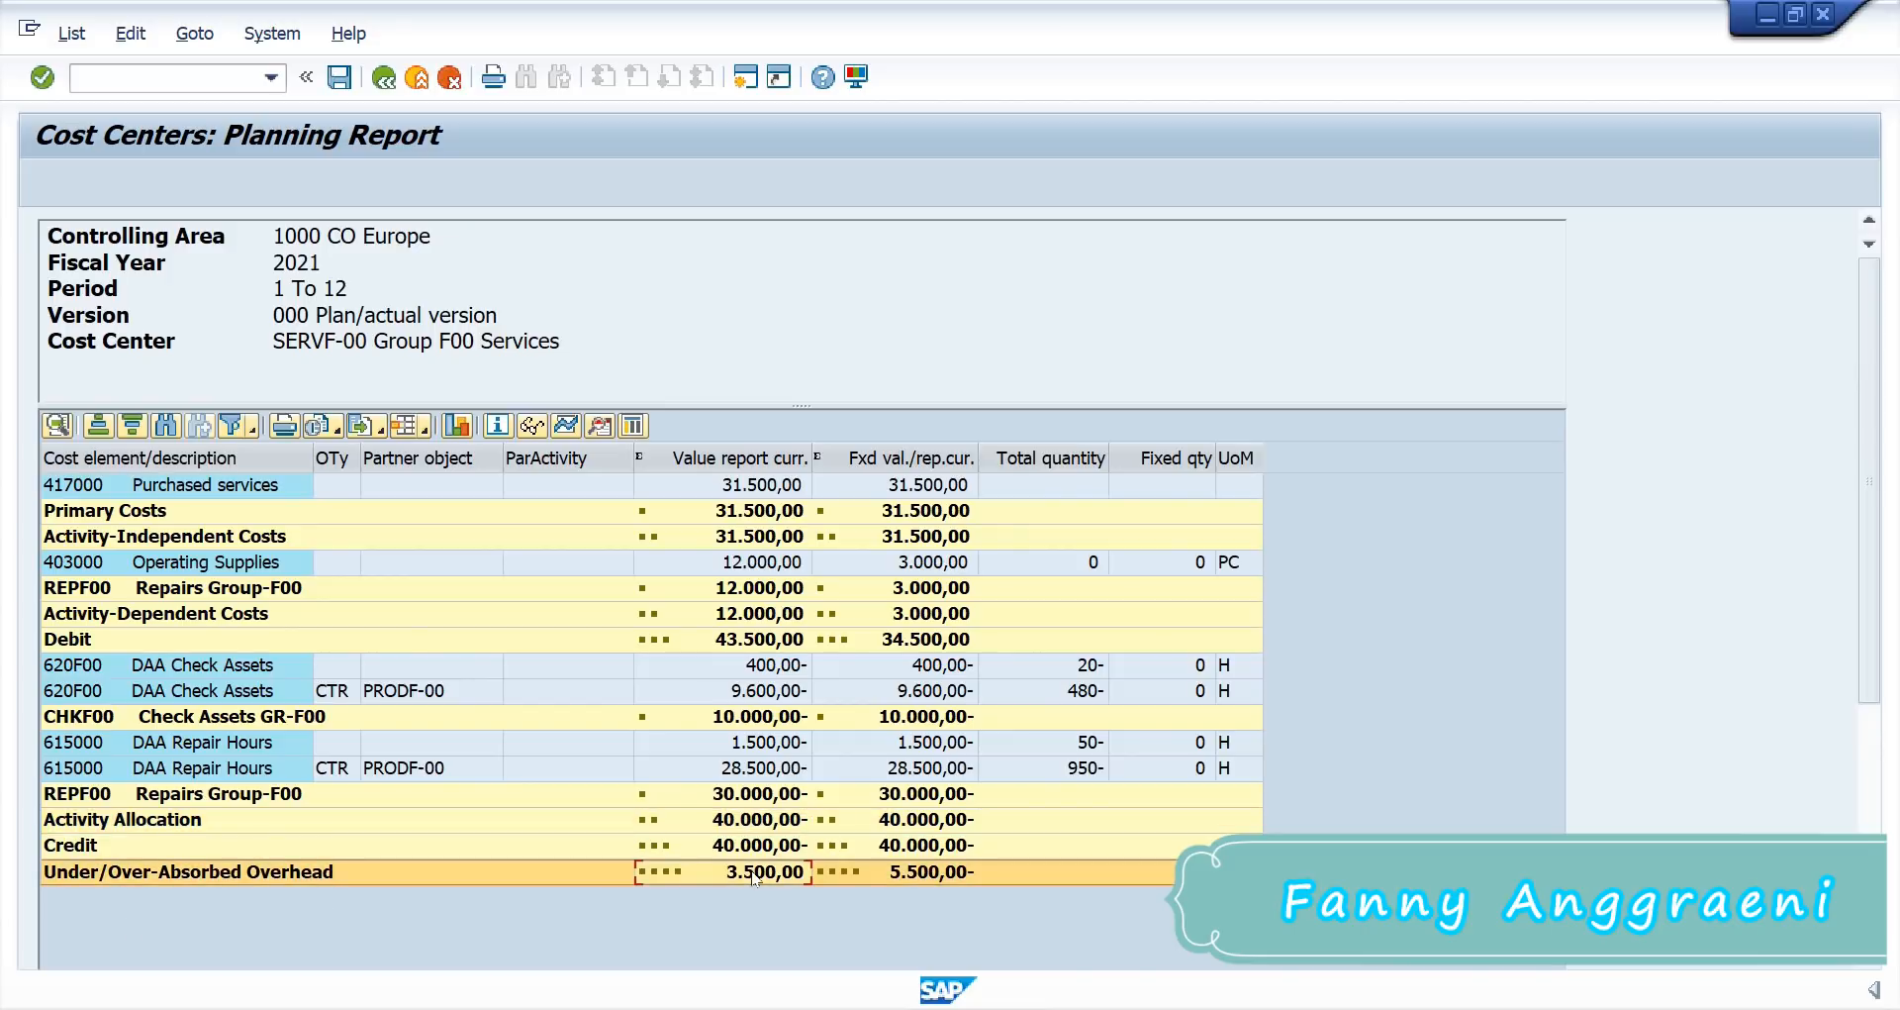
left_click(728, 640)
left_click(736, 873)
left_click_drag(1875, 639, 1875, 853)
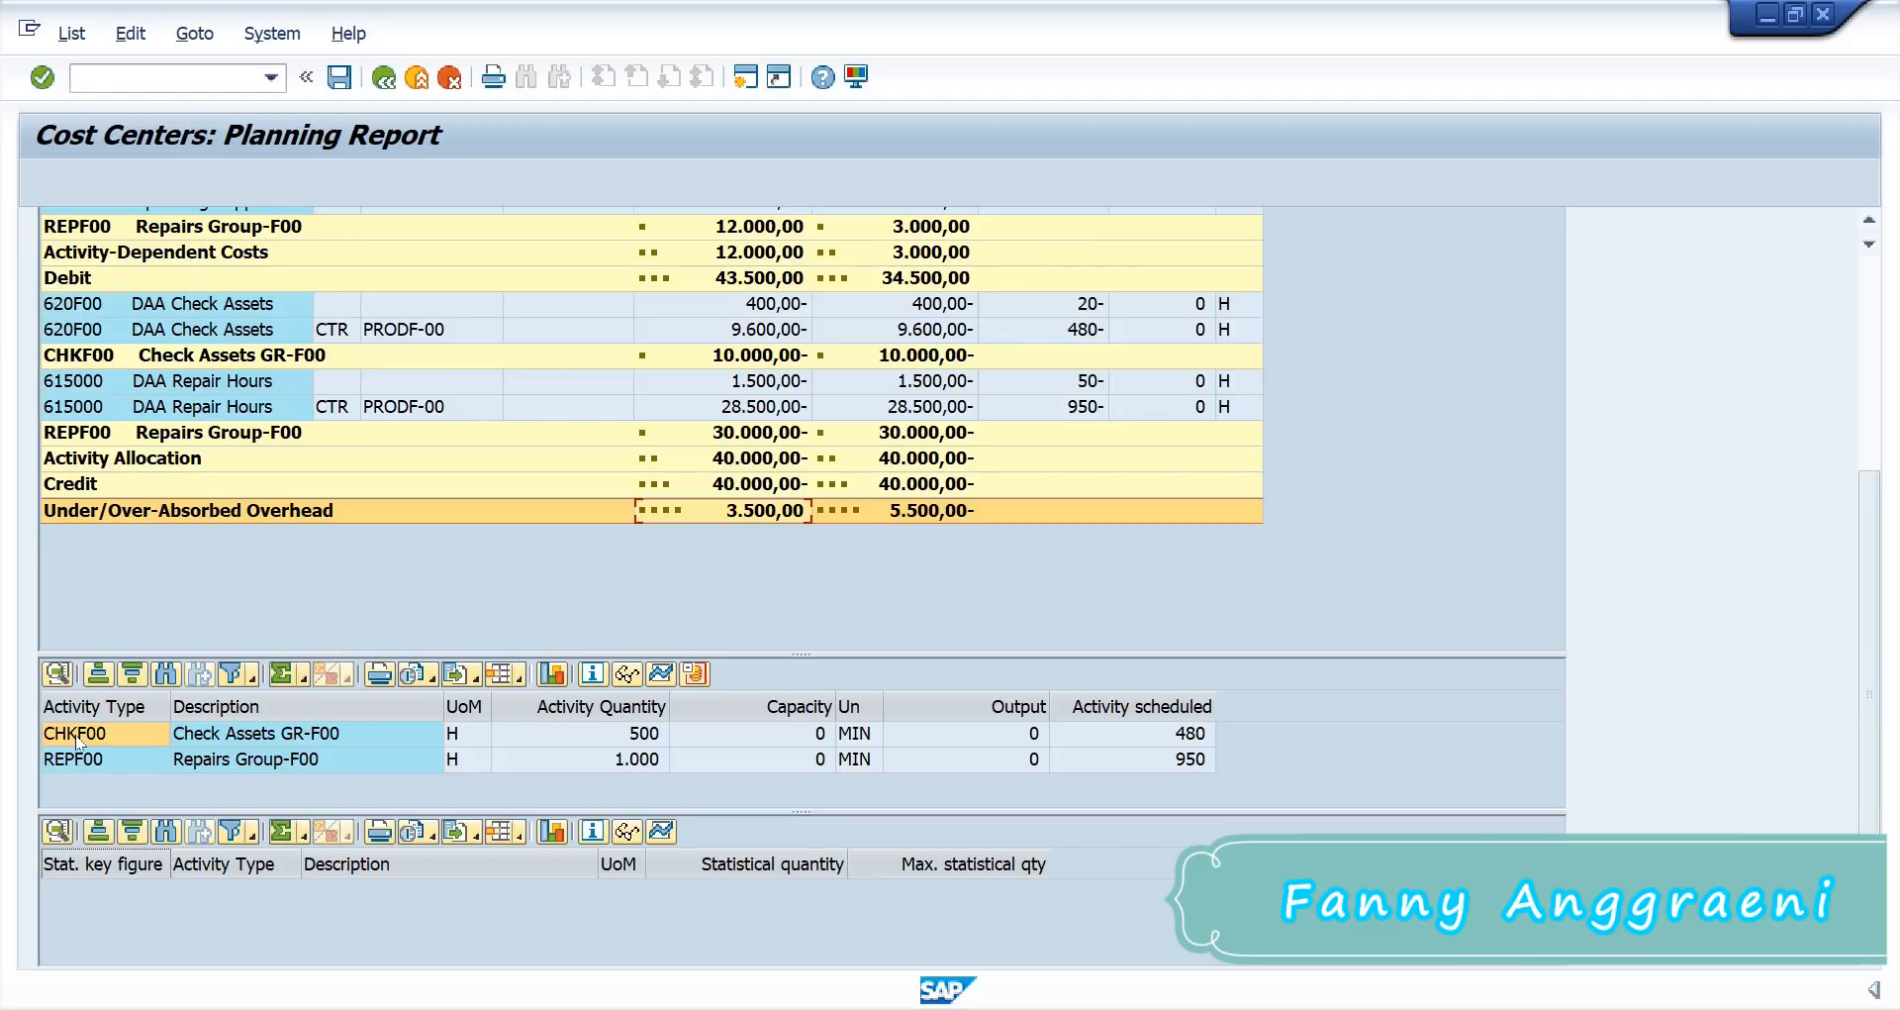
left_click(79, 740)
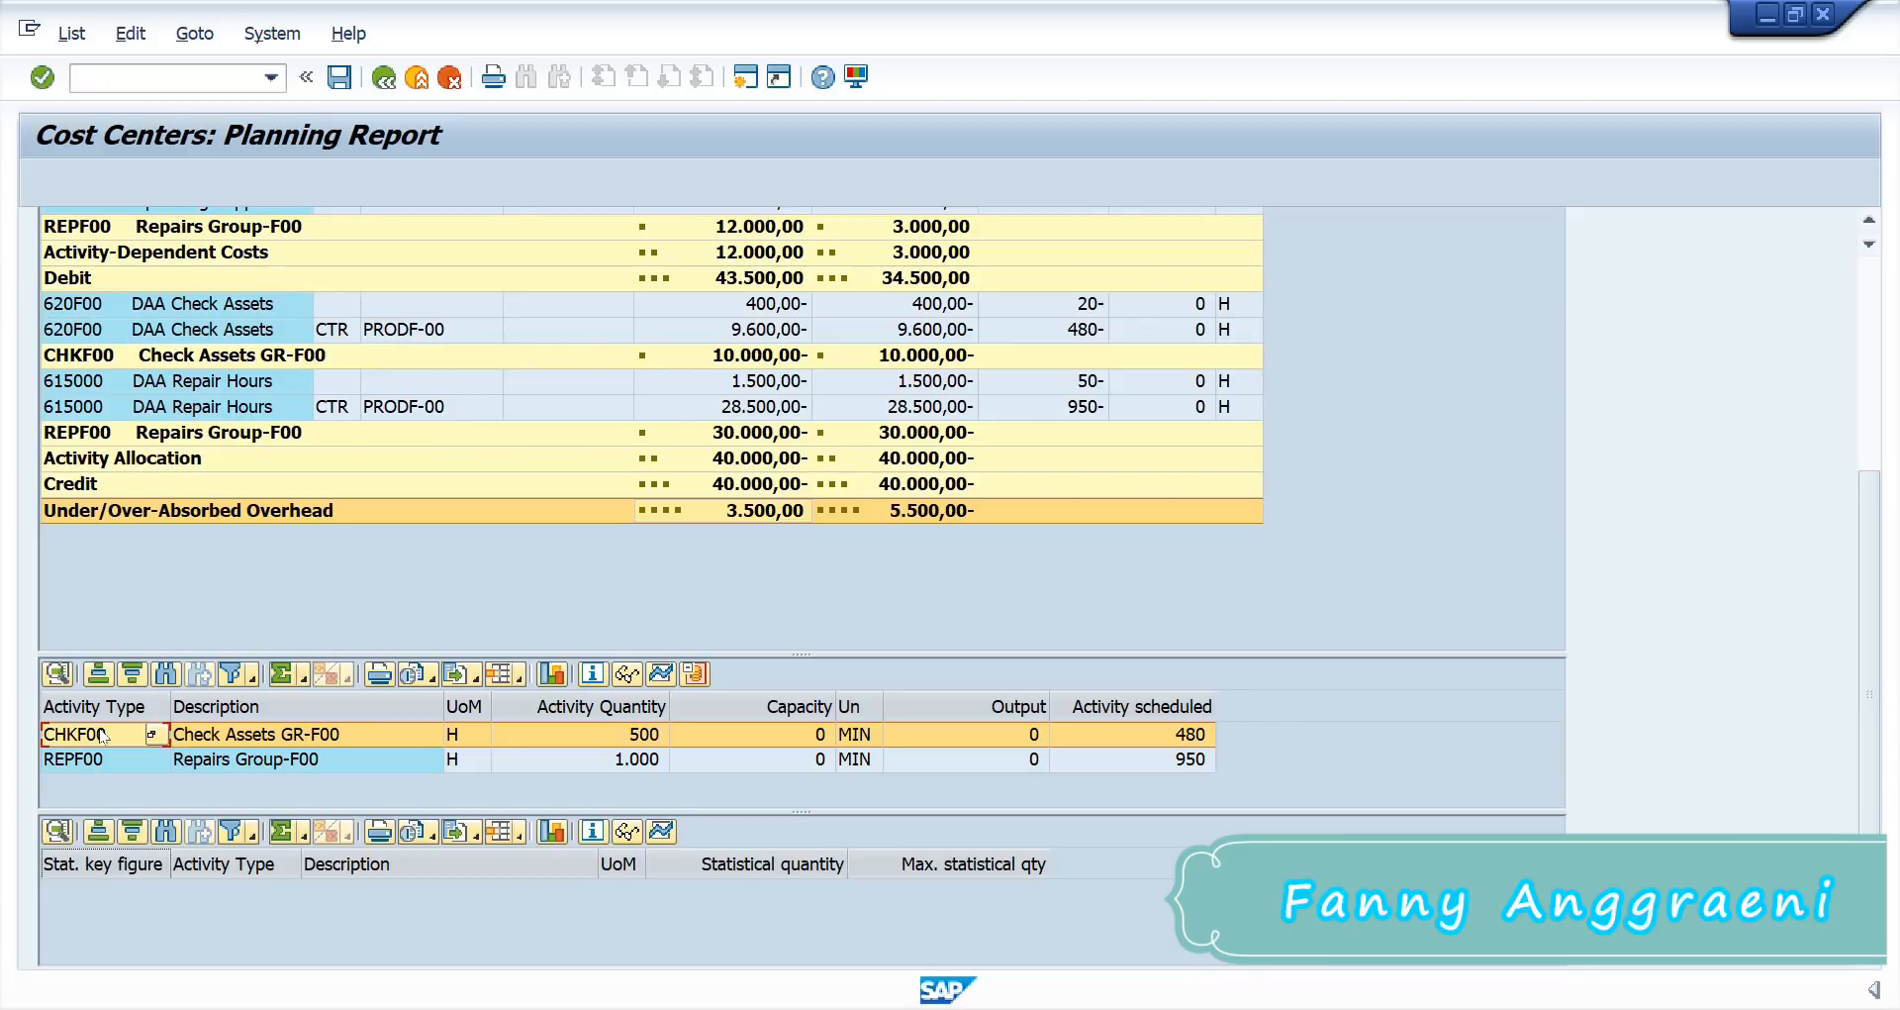
left_click(693, 674)
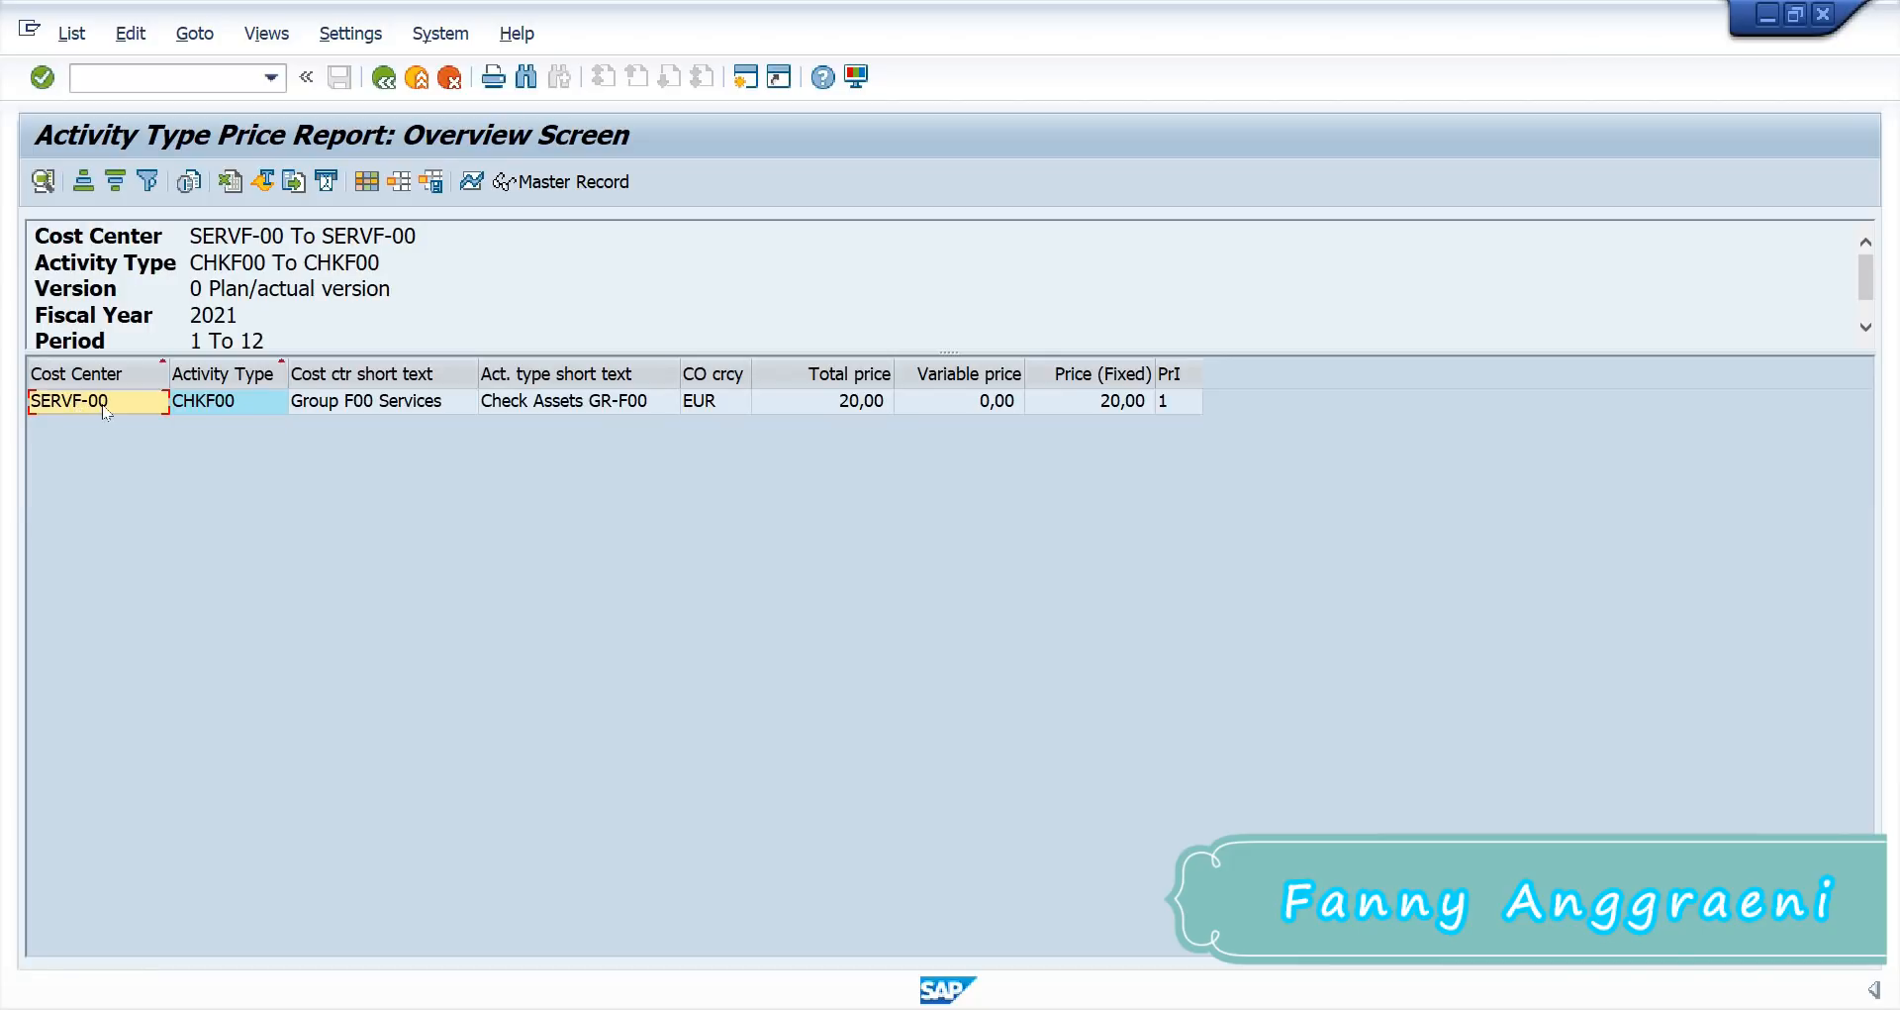
left_click(213, 407)
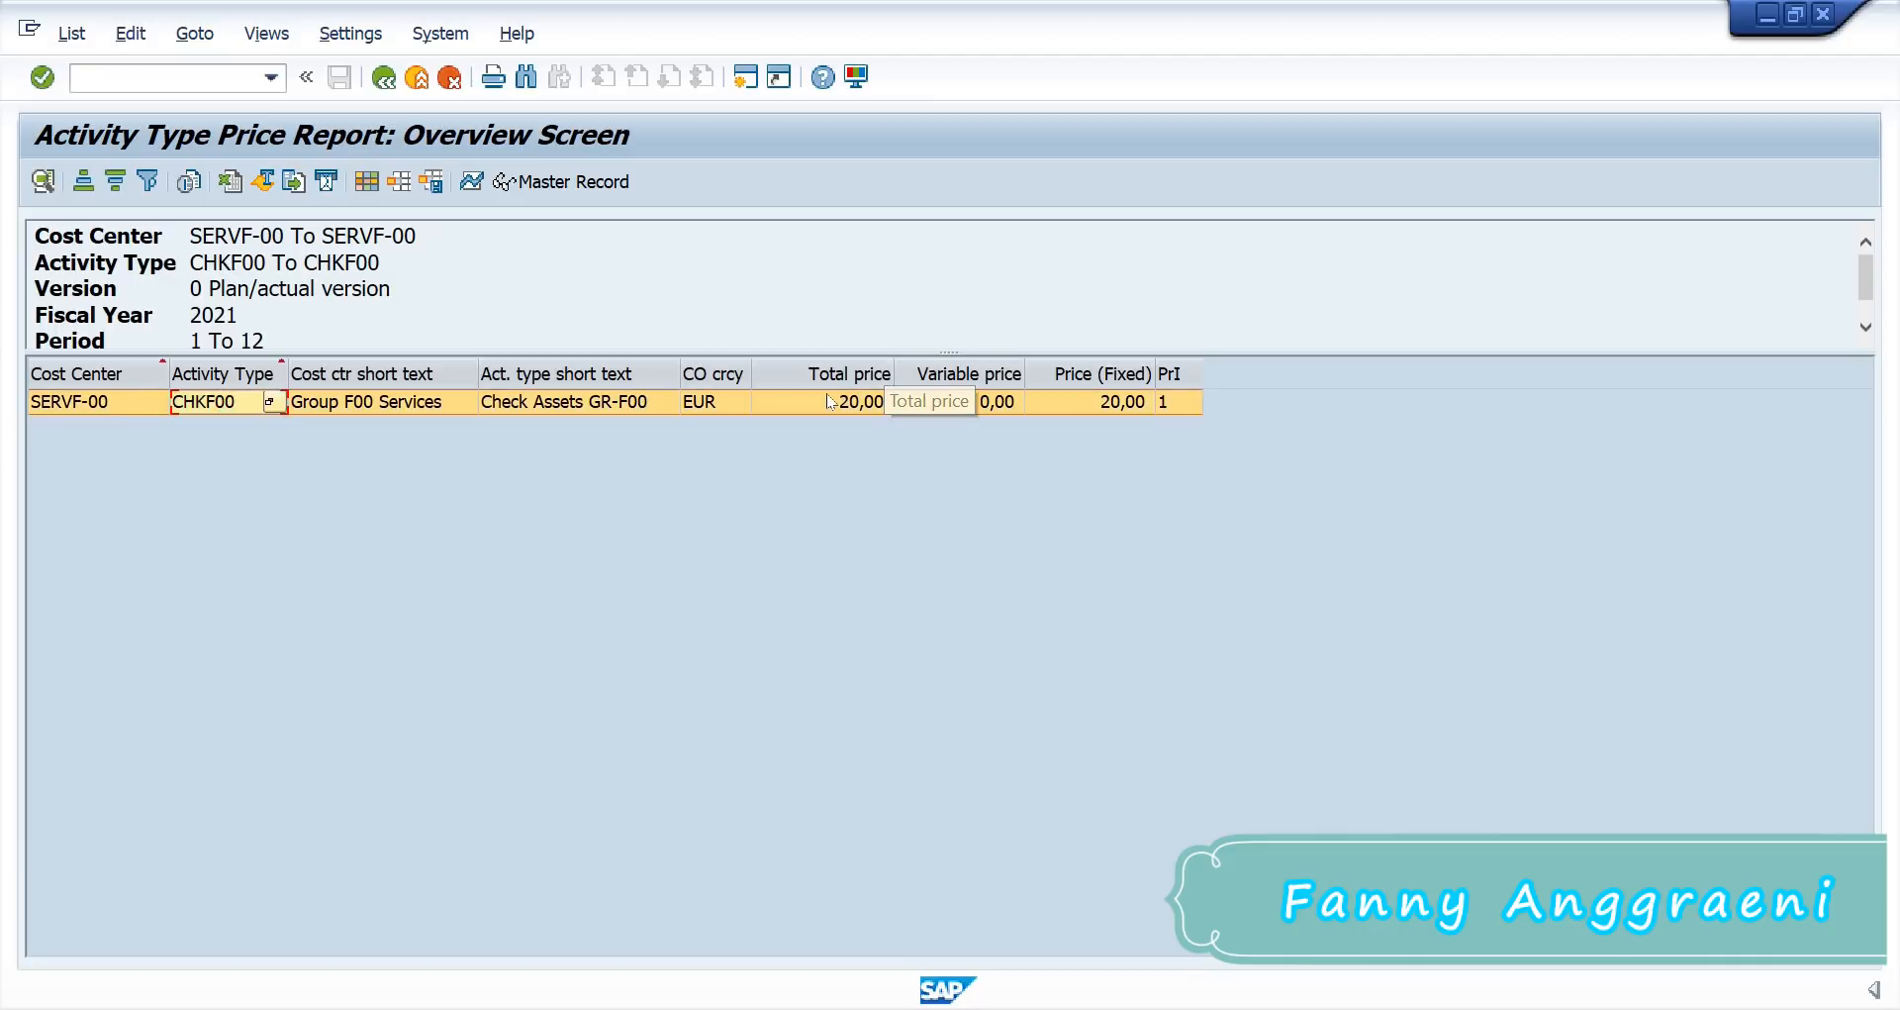
left_click(827, 393)
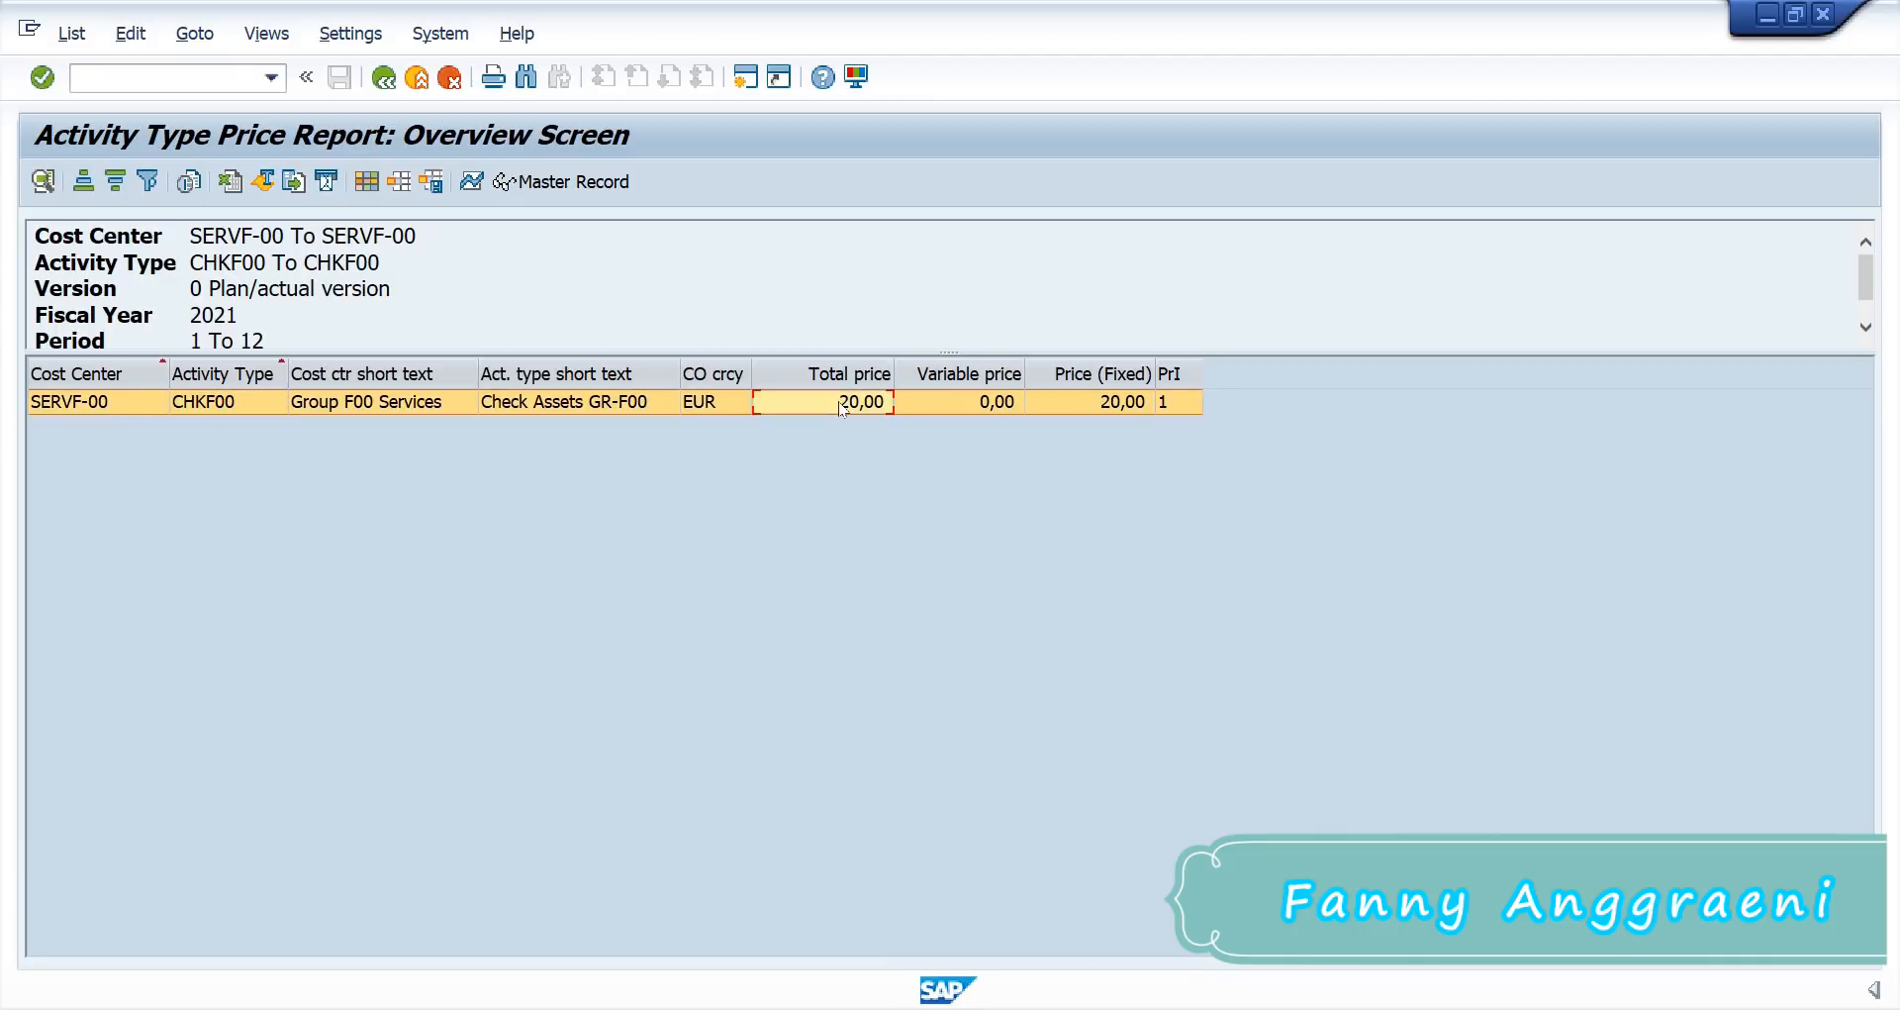
left_click(386, 75)
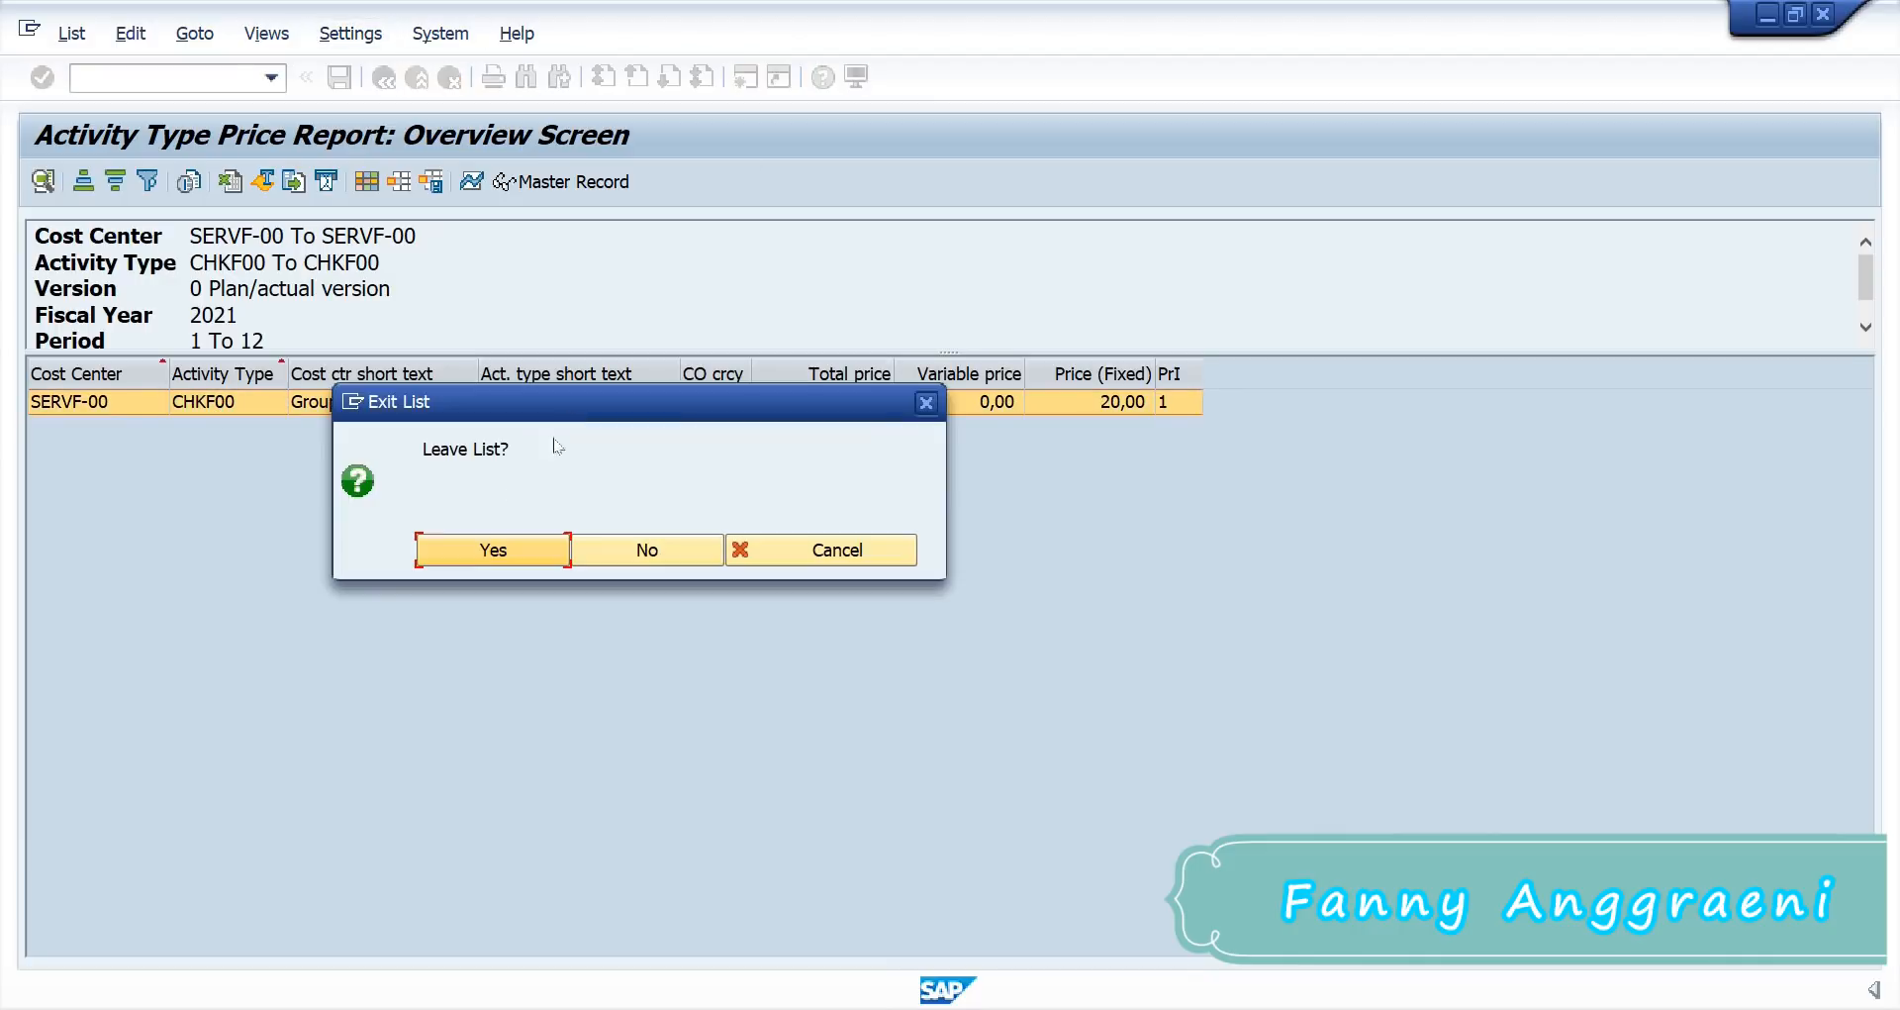
left_click(469, 557)
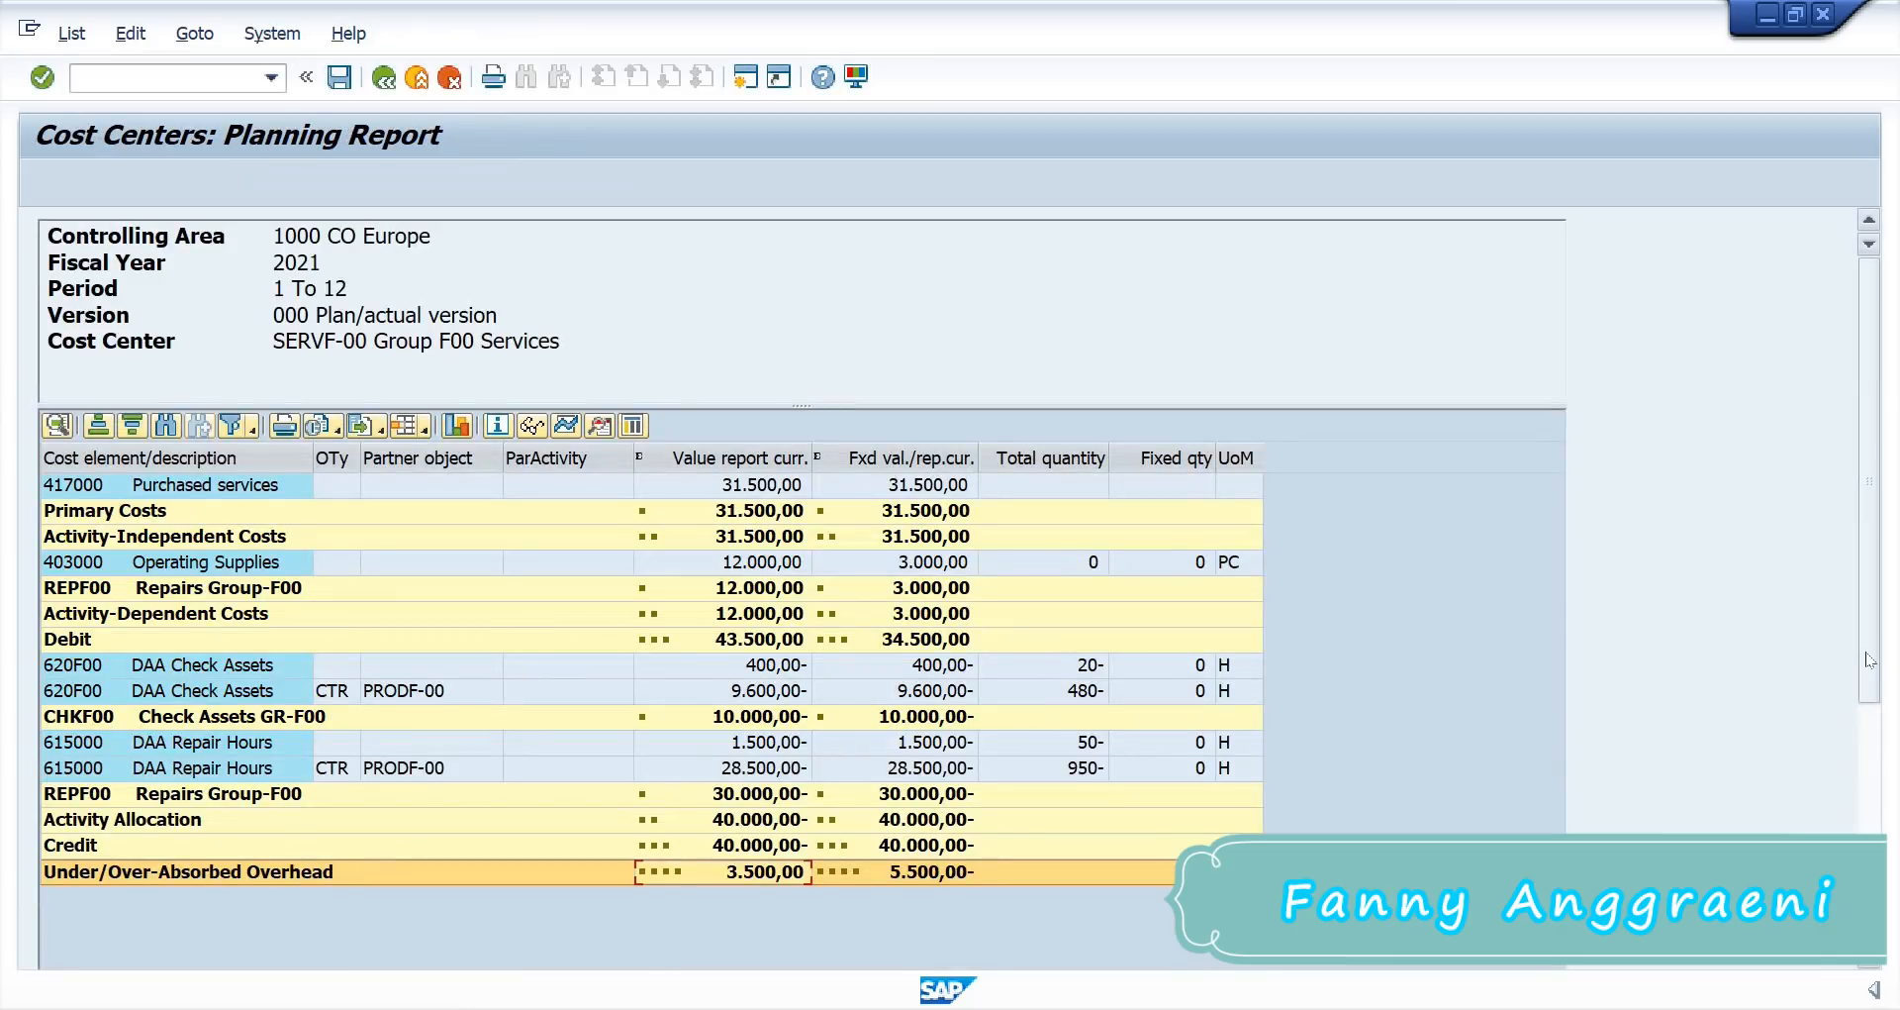
scroll(1869, 659, "down", 5)
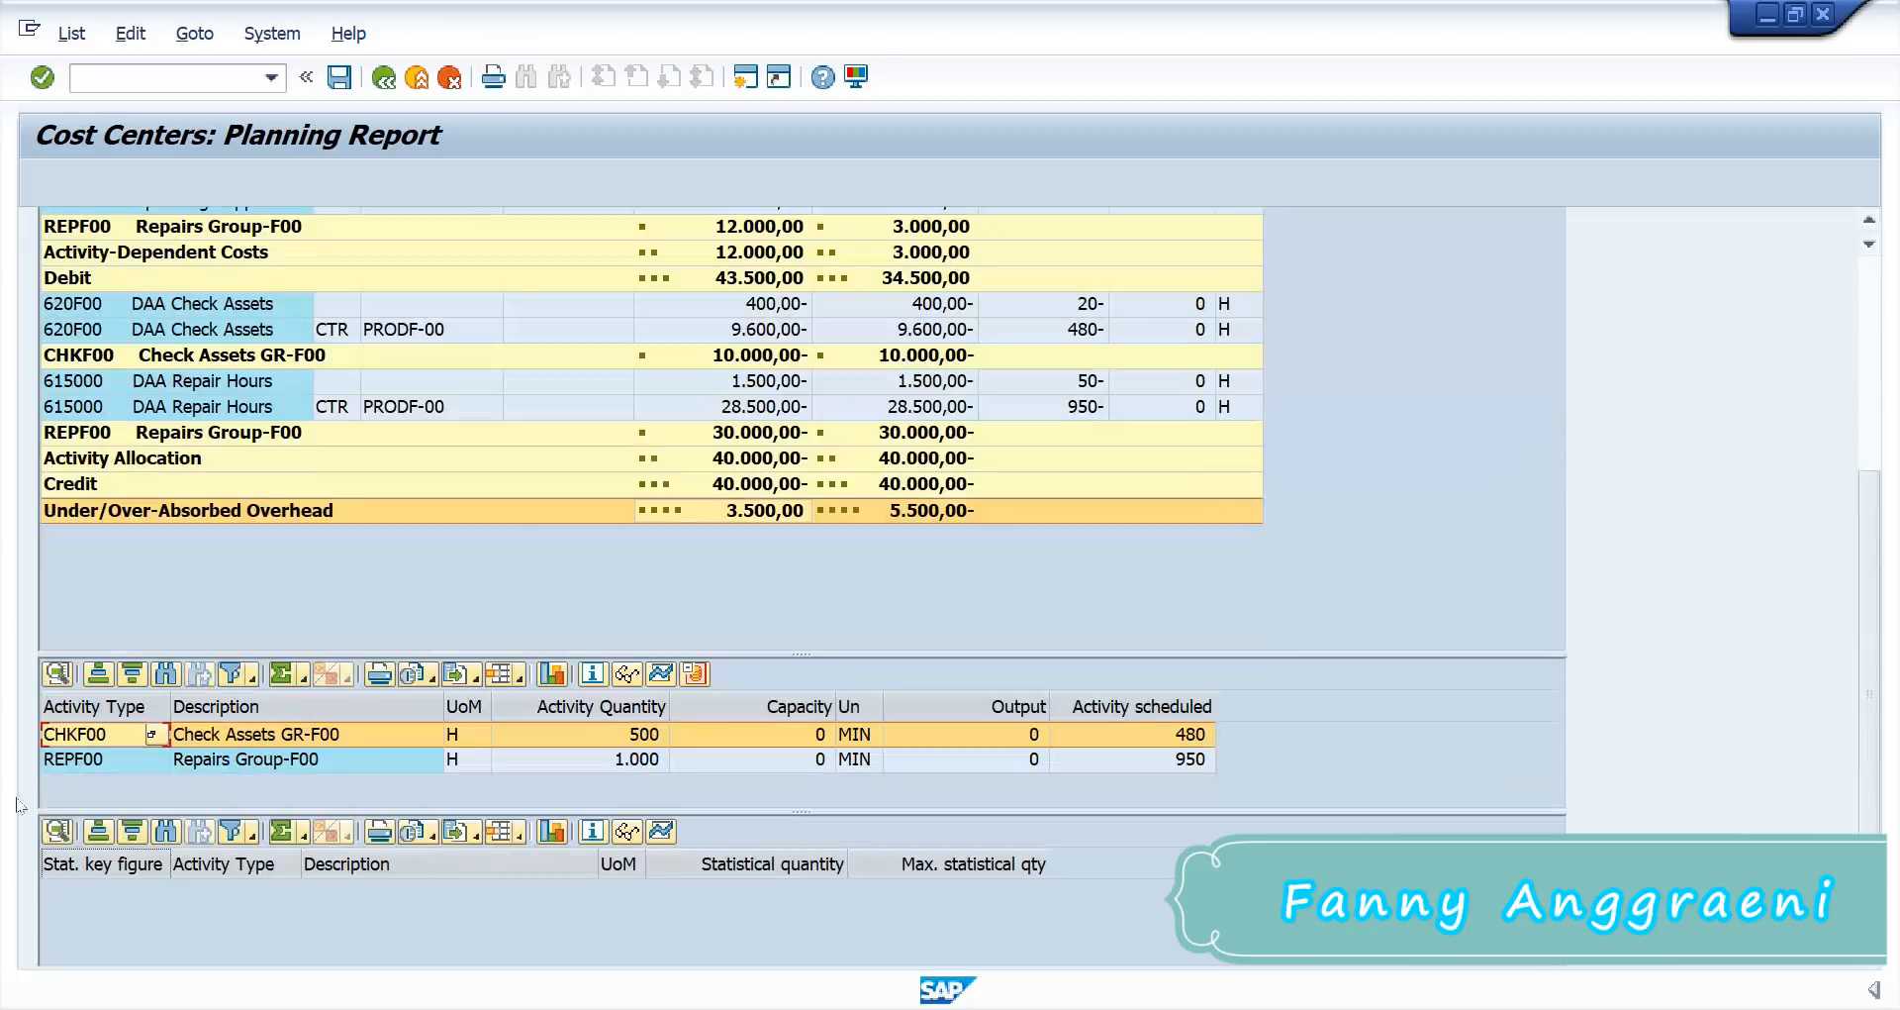
Step: Check REPF00's planned activity price of 30,00, then return to the main menu with /n
left_click(59, 764)
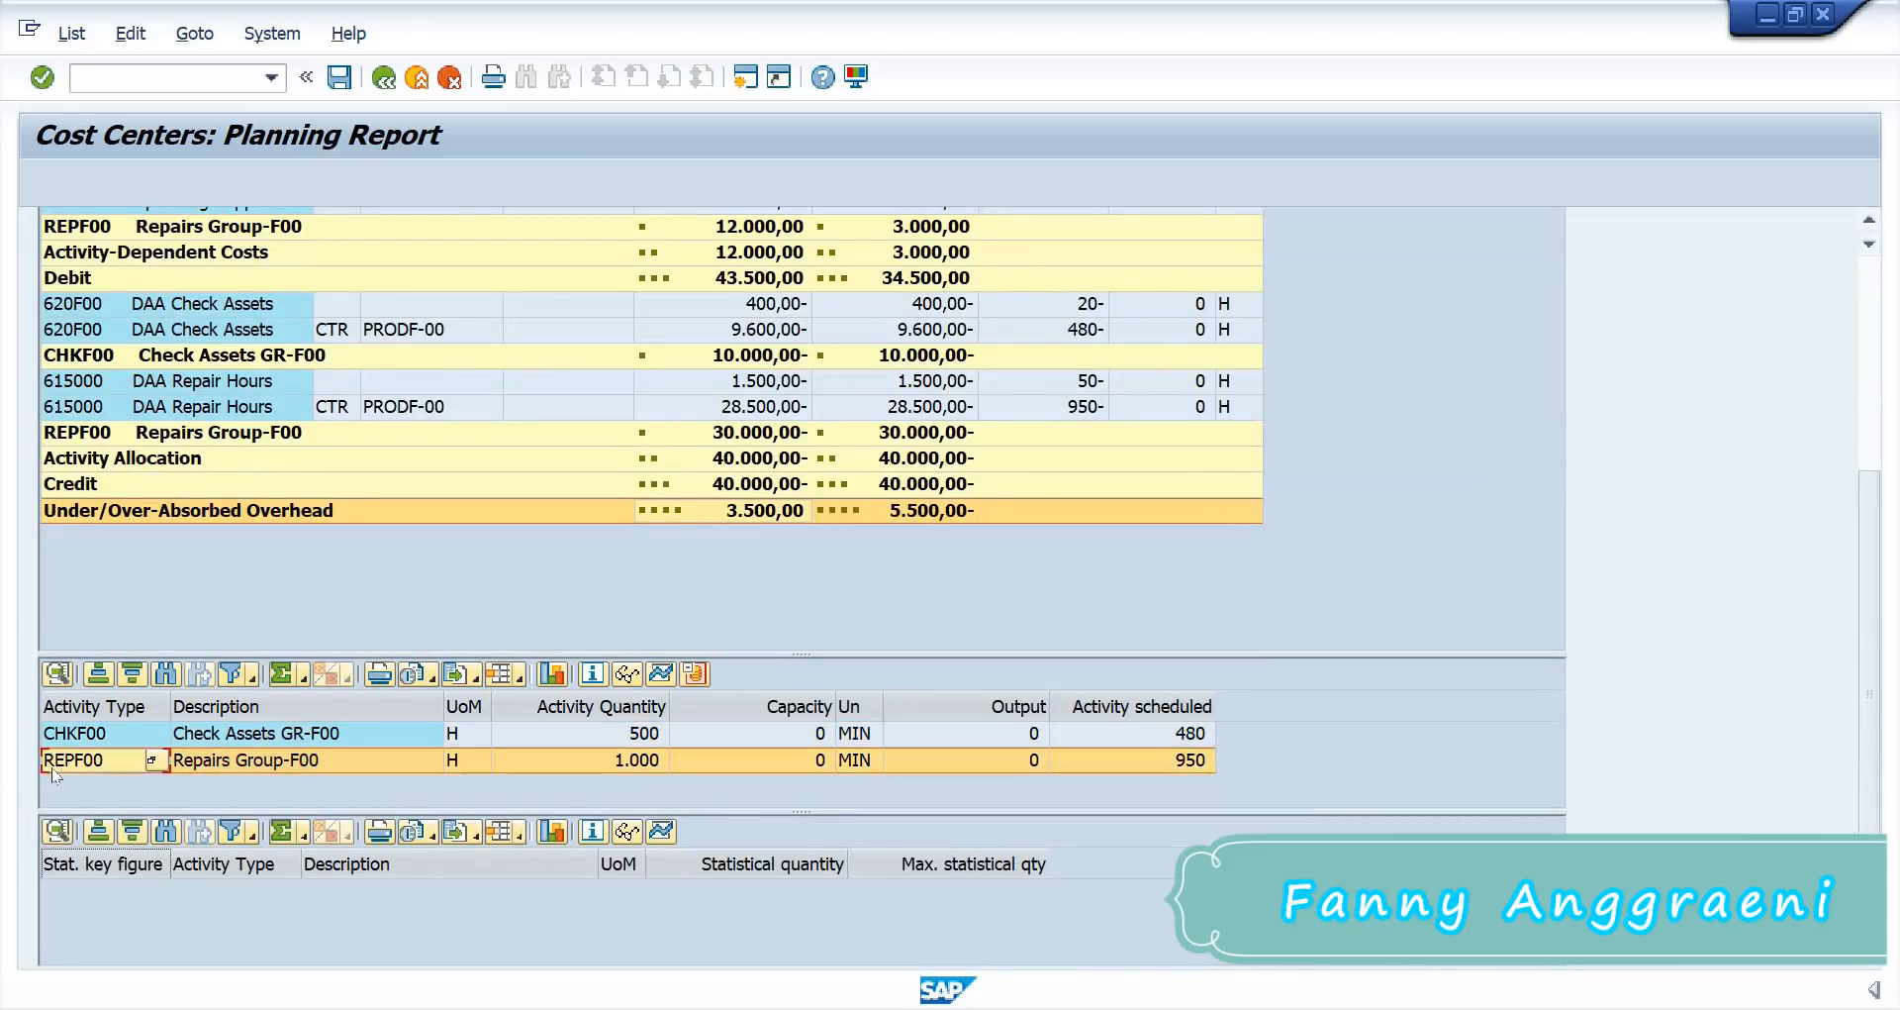
left_click(696, 673)
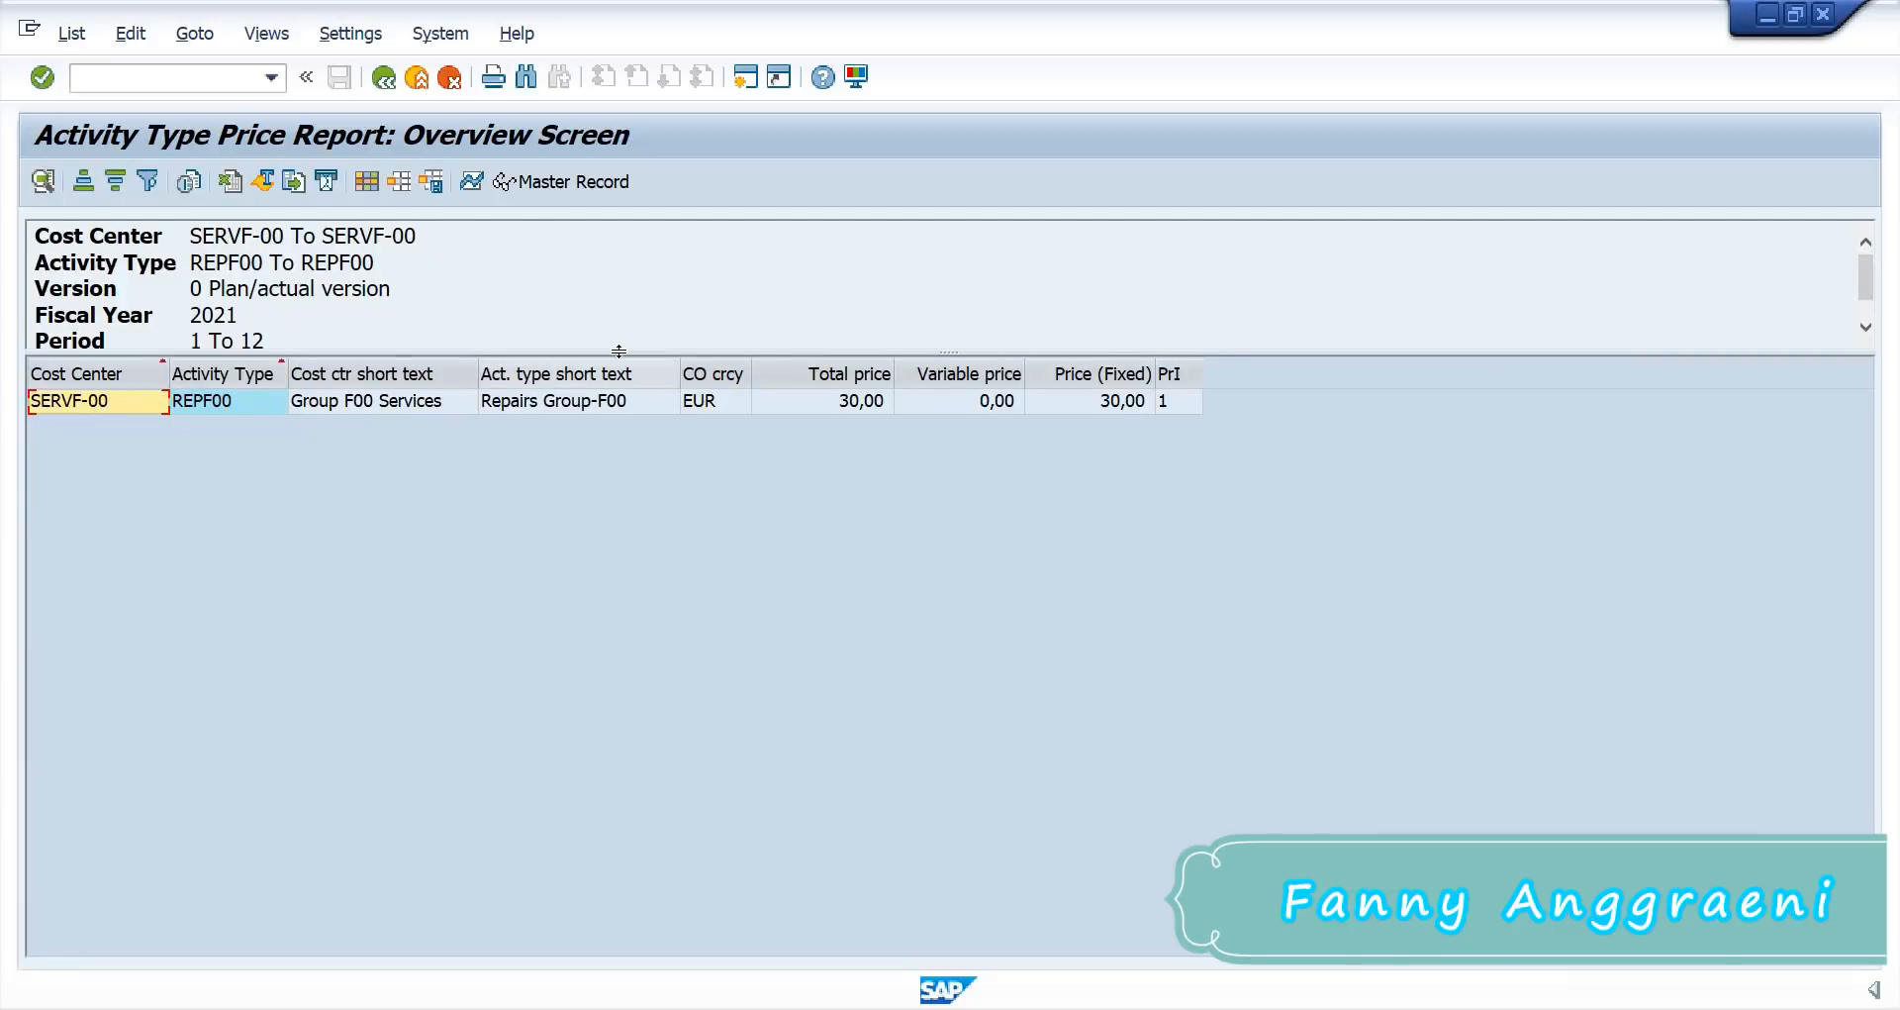
left_click(802, 400)
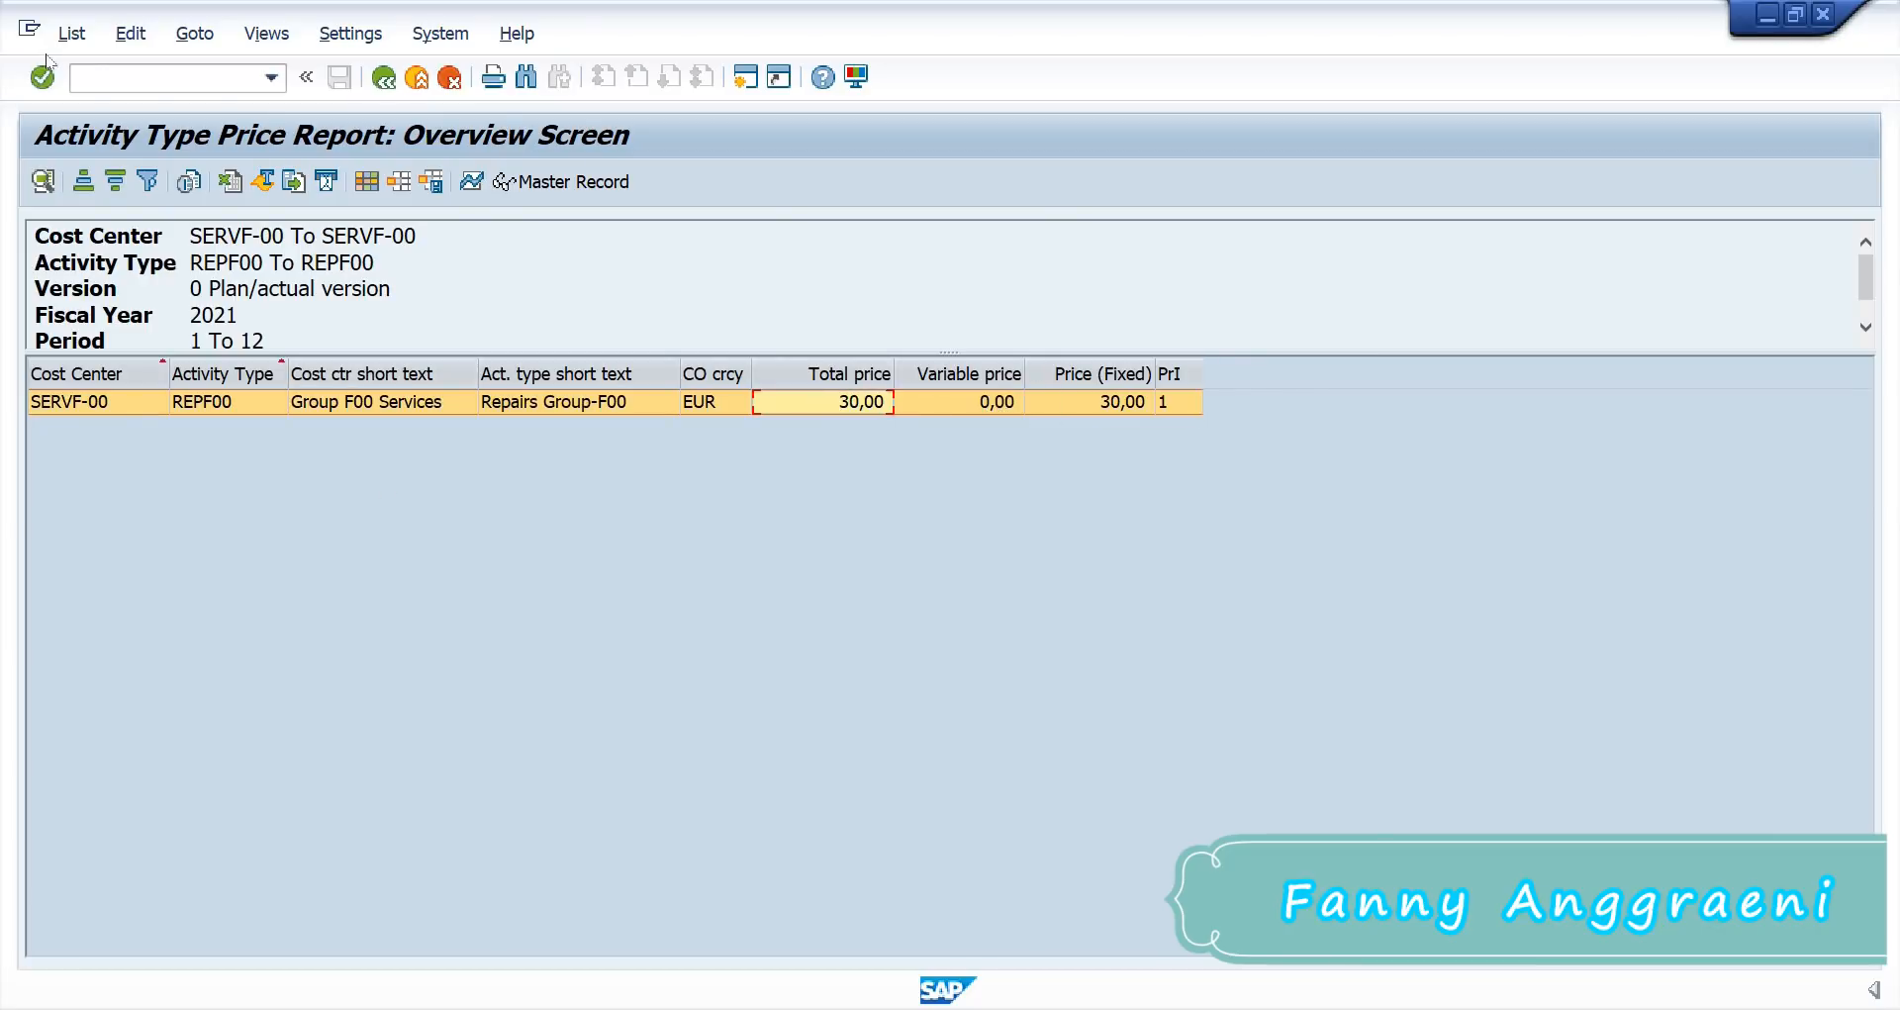
left_click(165, 79)
type("/n")
key("Return")
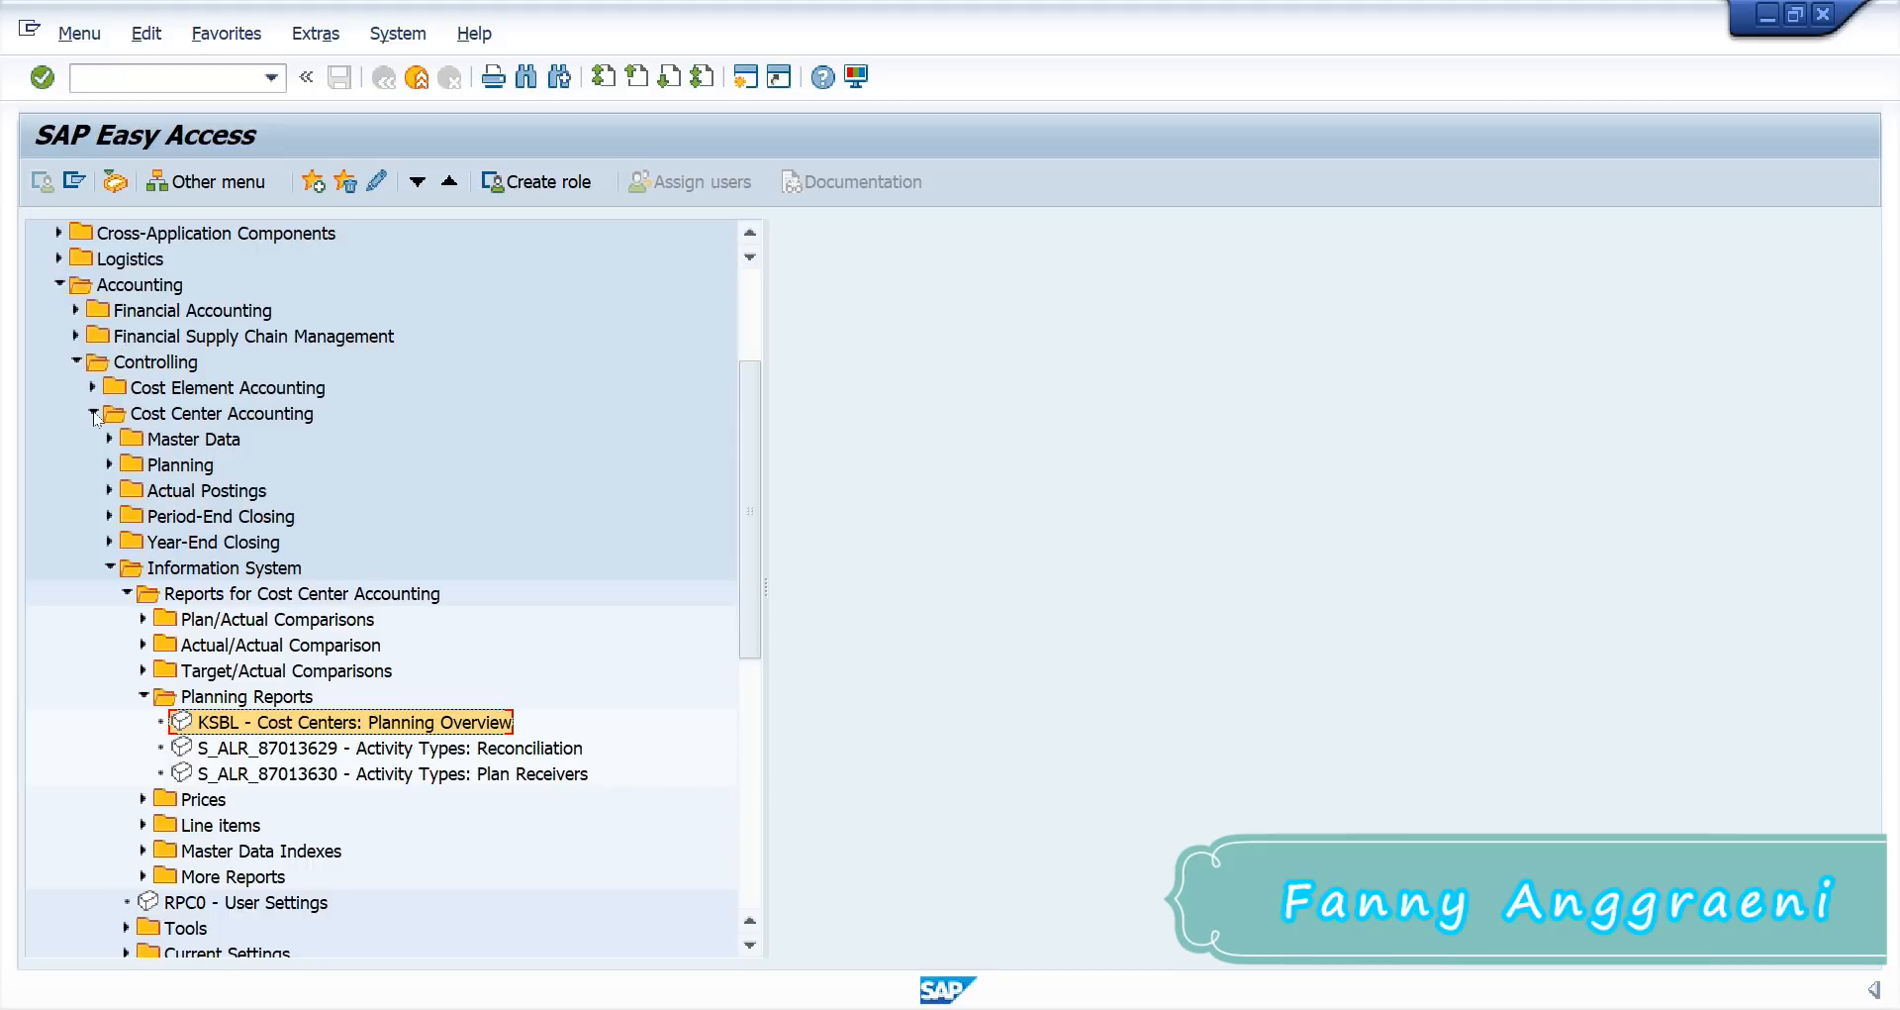
Step: Open KSPI price calculation from Planning > Allocations, then switch over to Excel
left_click(110, 566)
left_click(110, 464)
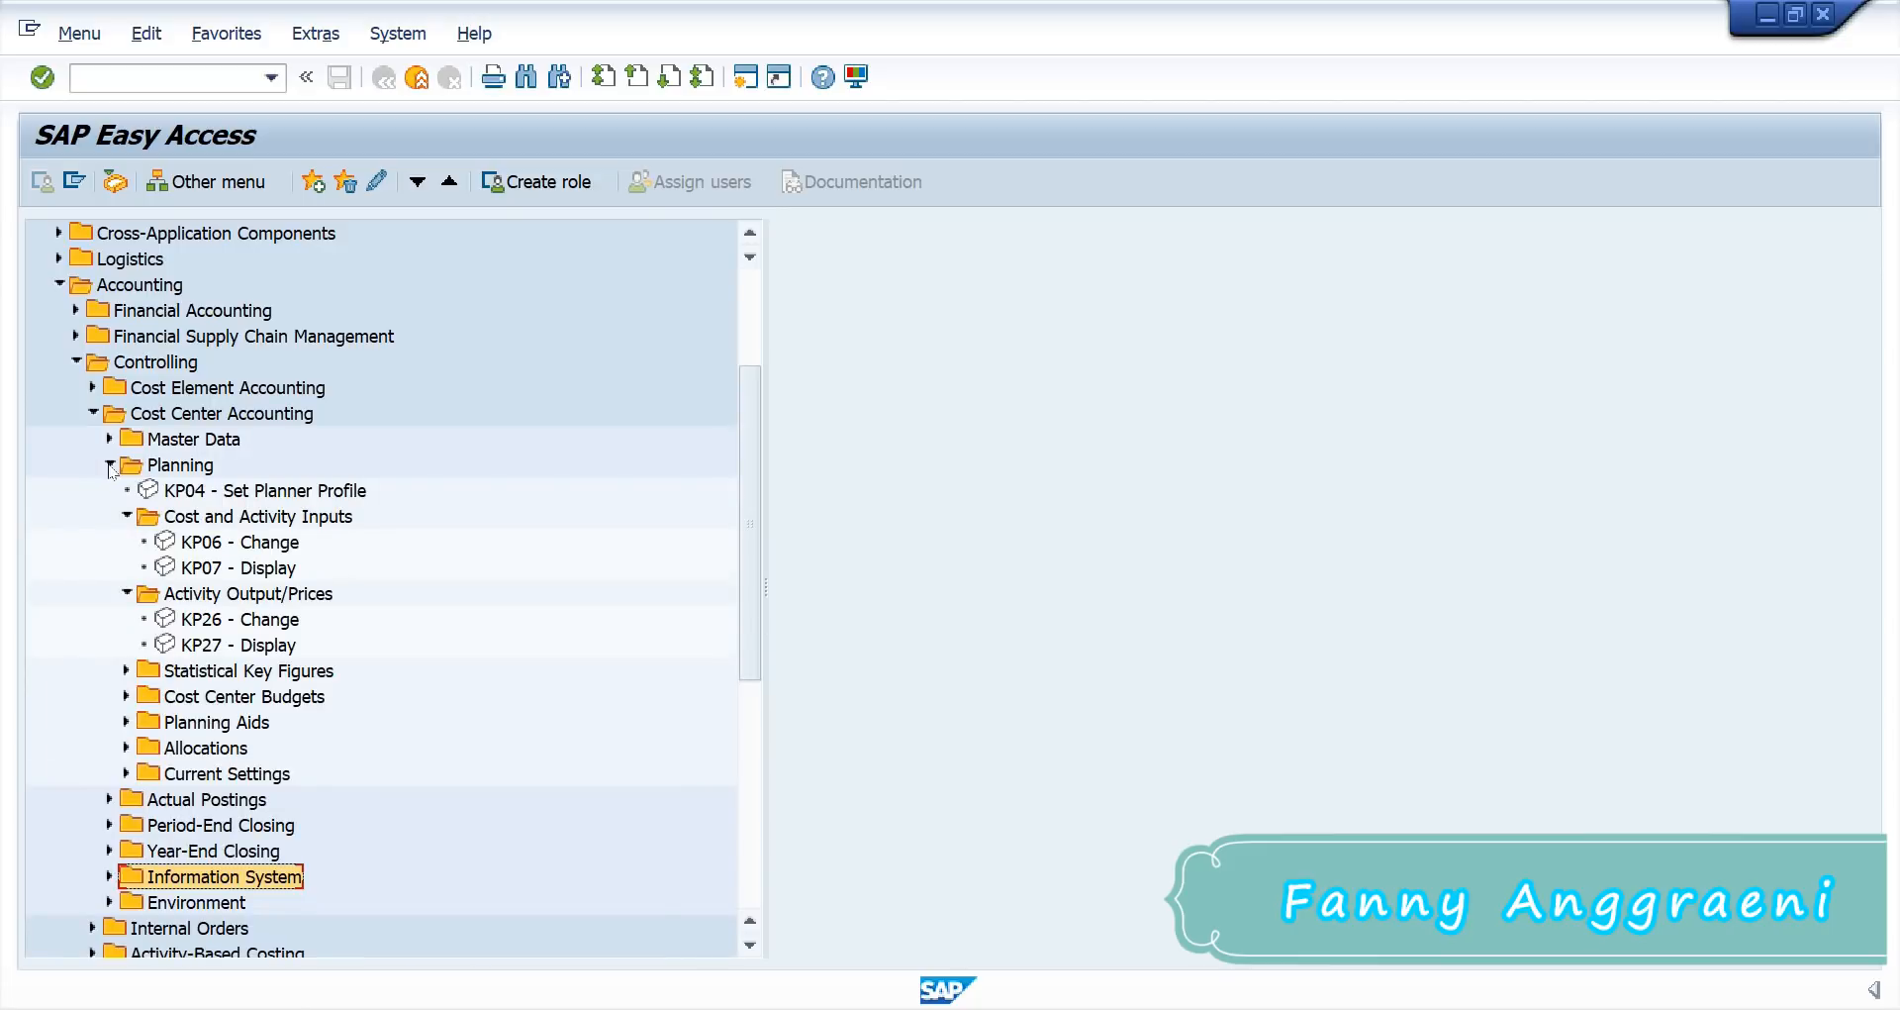
left_click(127, 747)
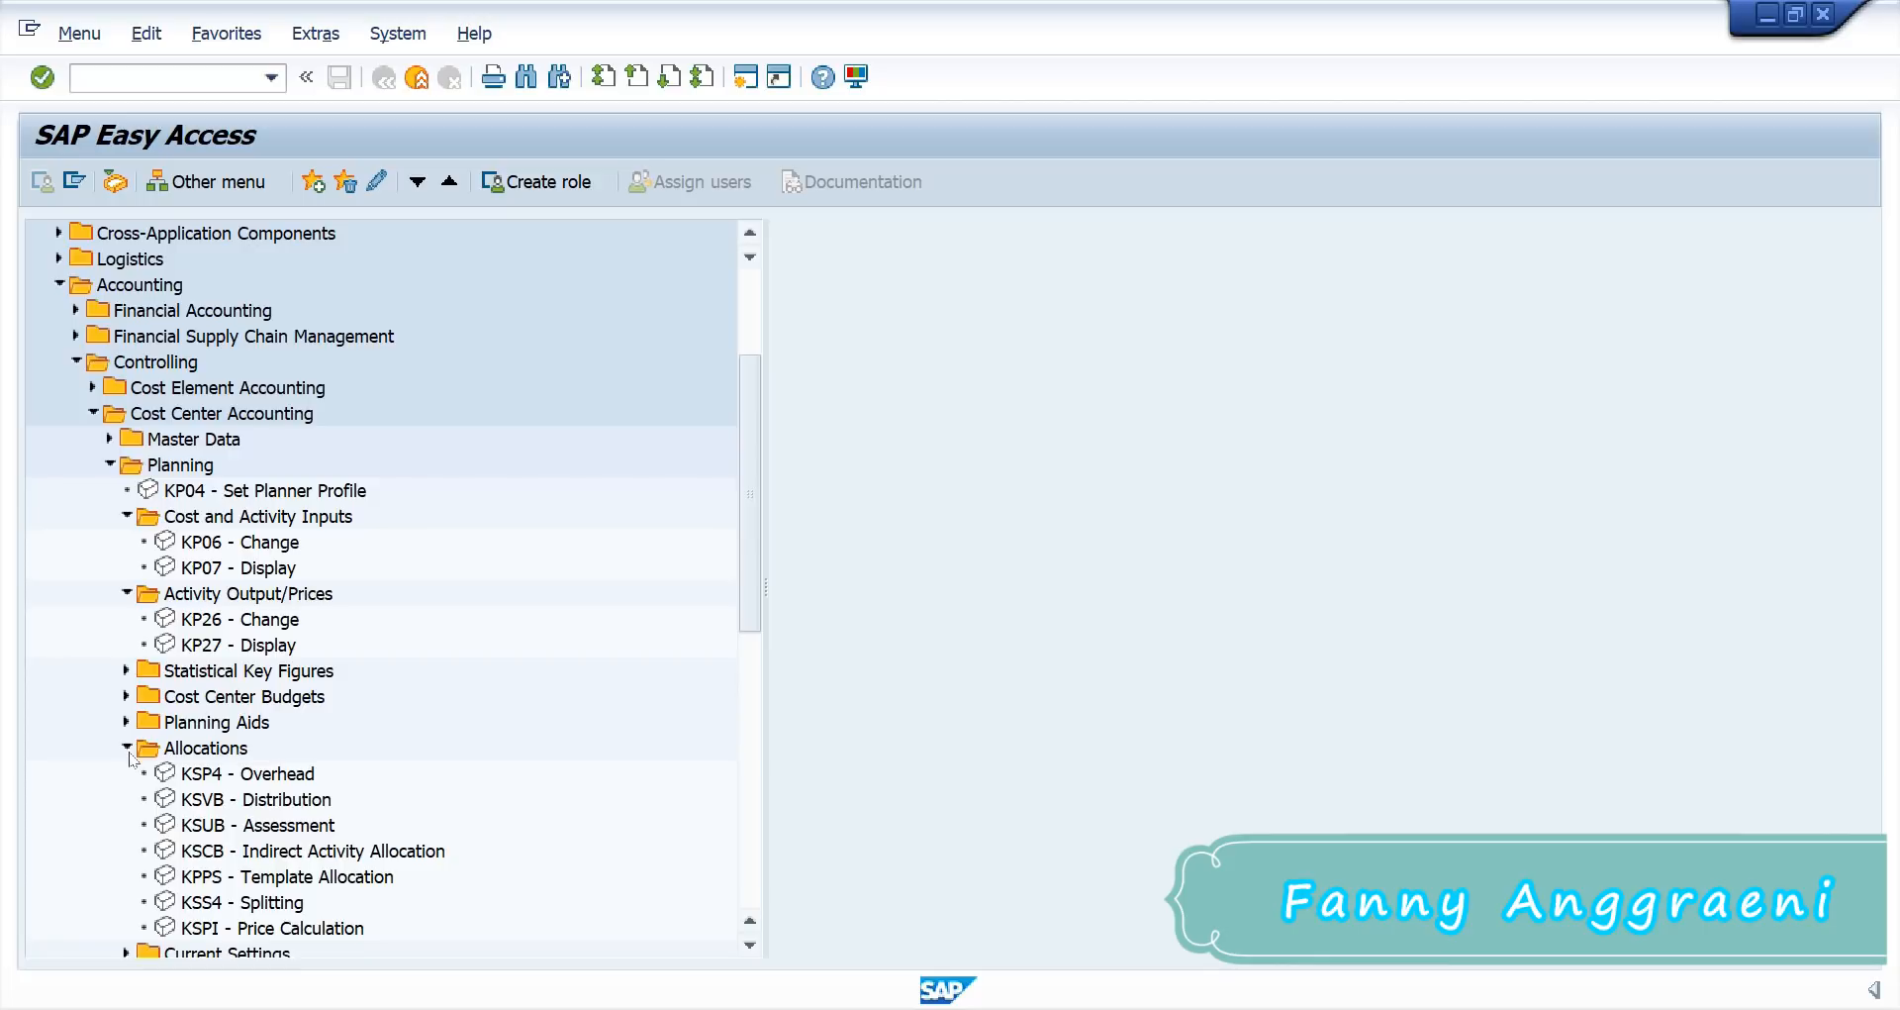
left_click(265, 930)
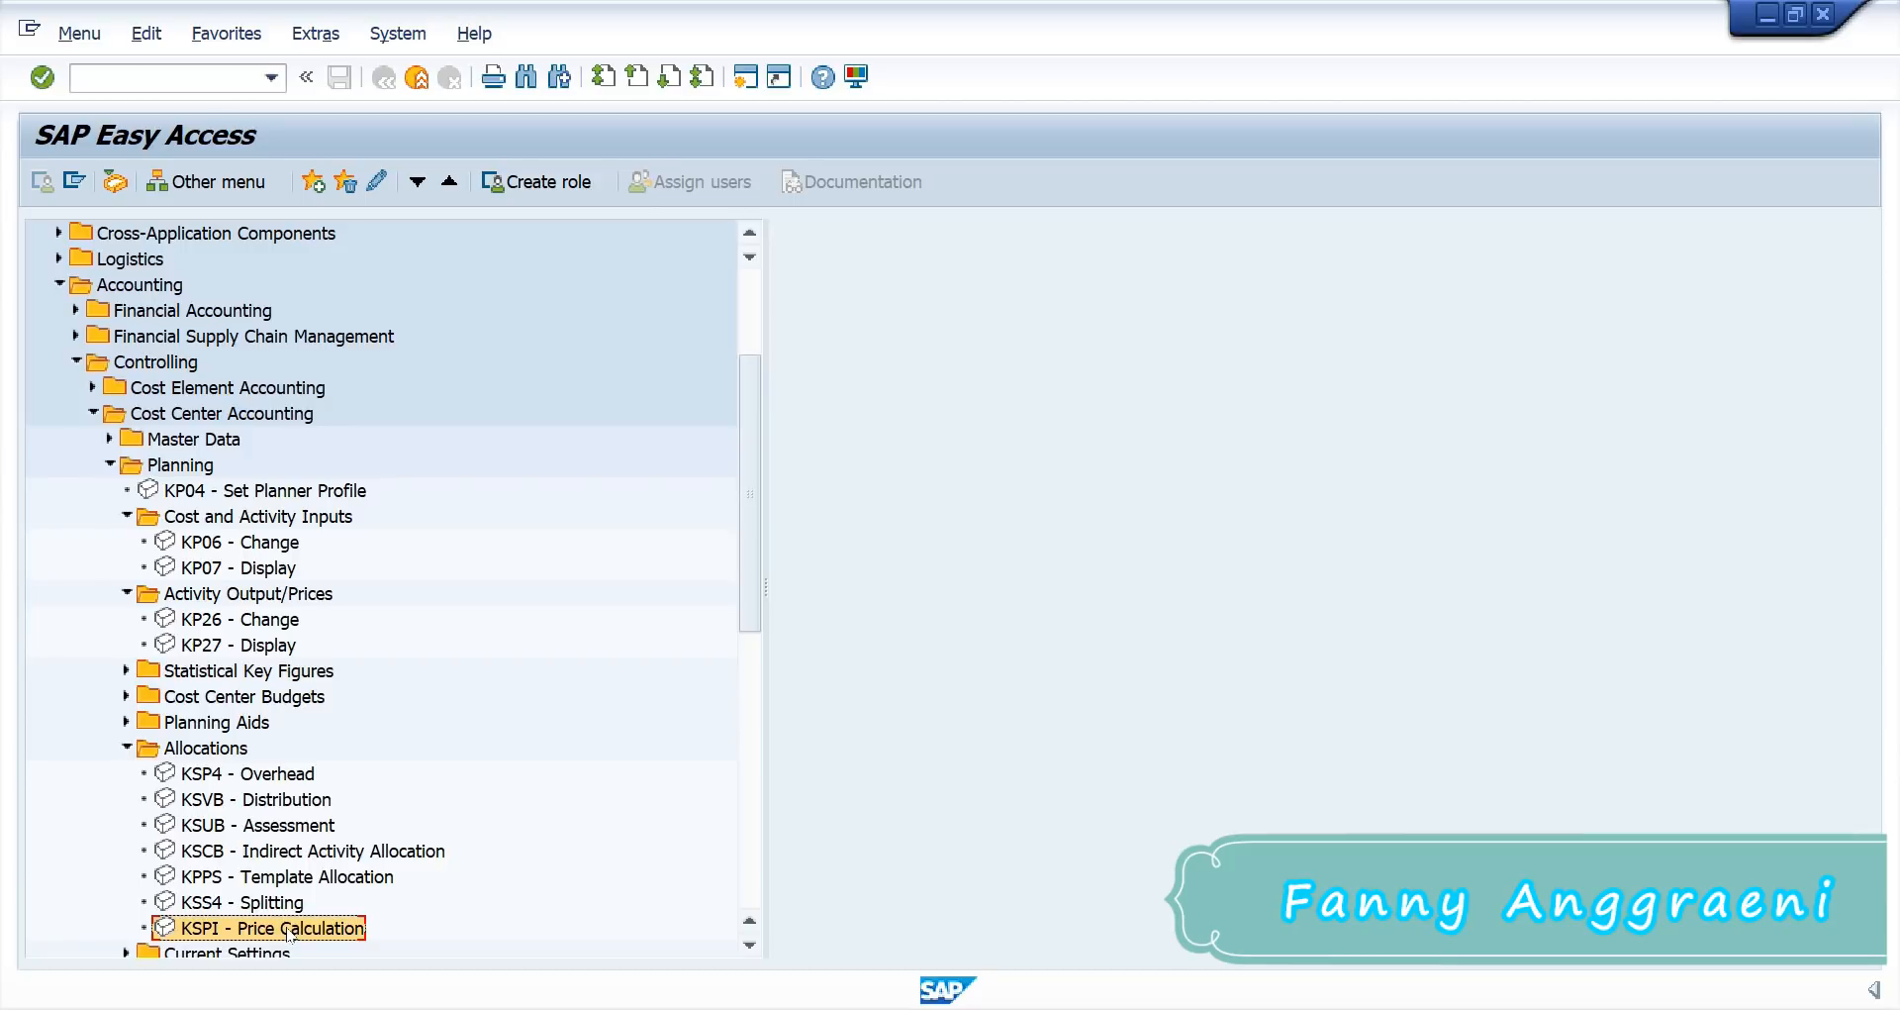
double_click(290, 929)
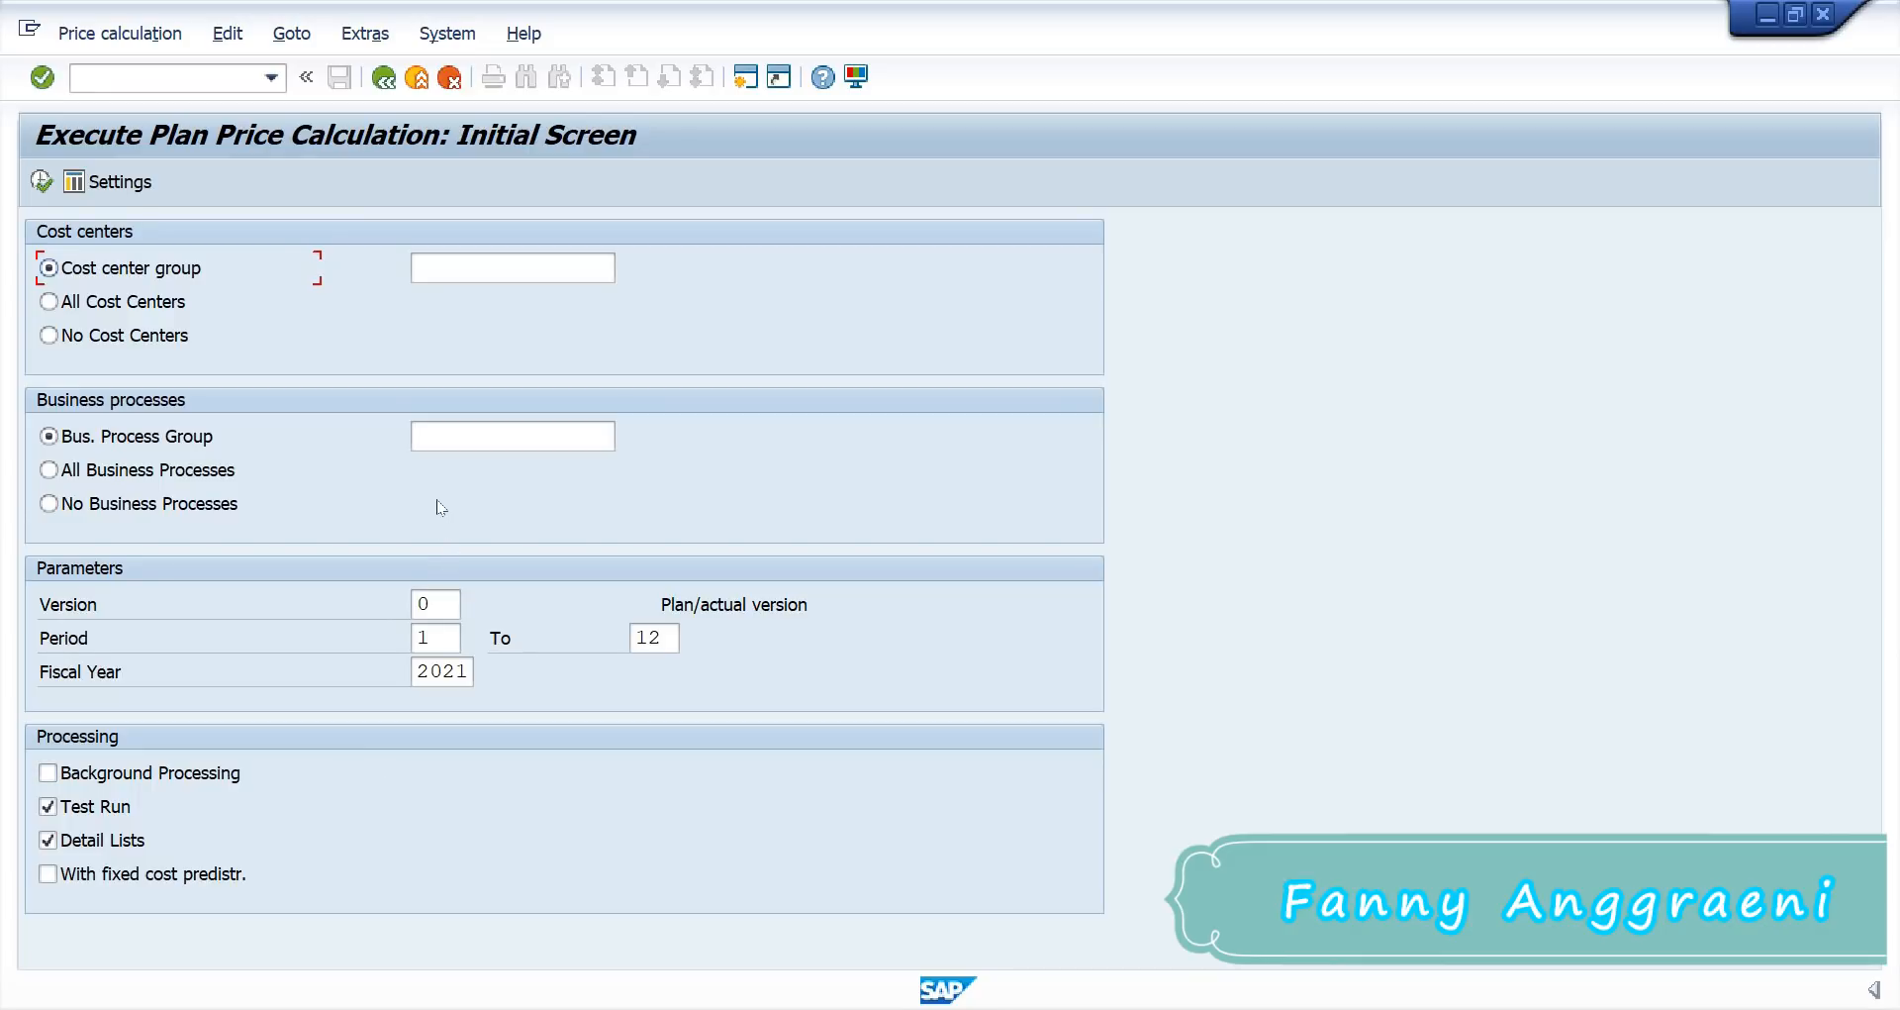
left_click(508, 270)
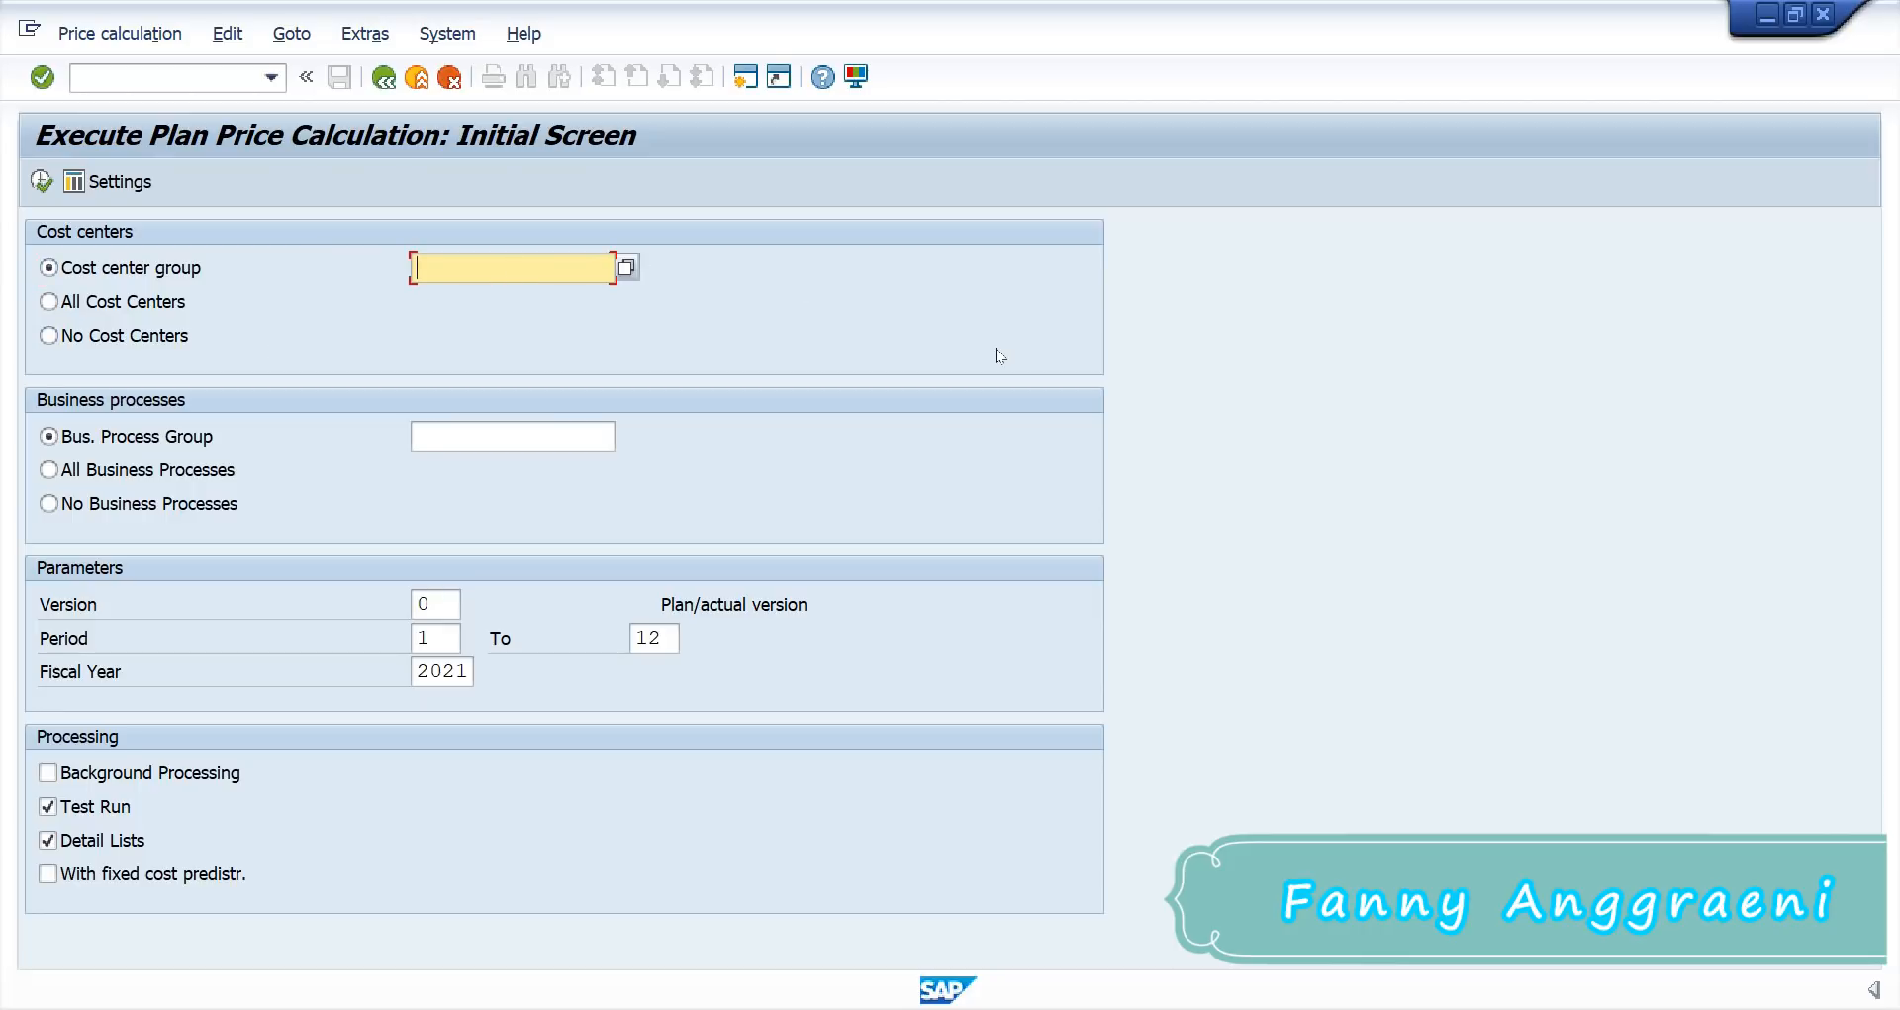
key("alt+Tab")
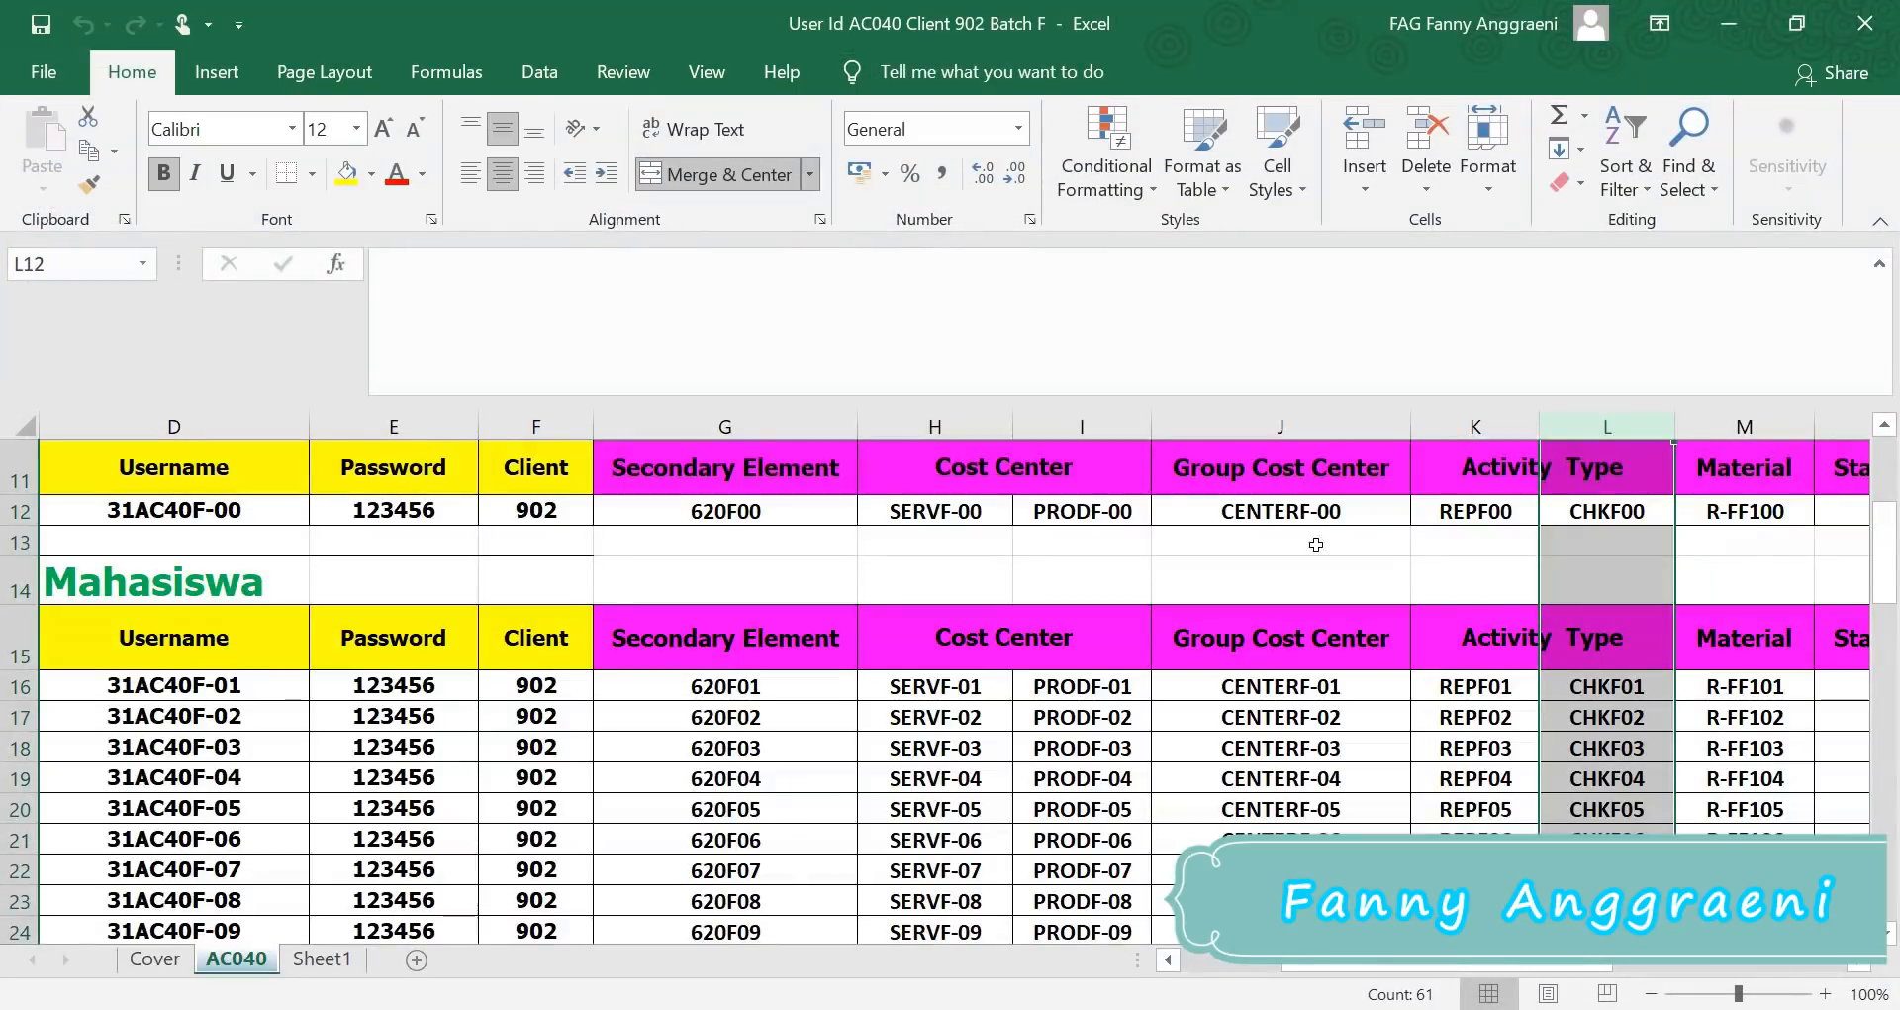
Step: Look up group cost center CENTERF-00 in column J and minimize Excel
left_click(1267, 434)
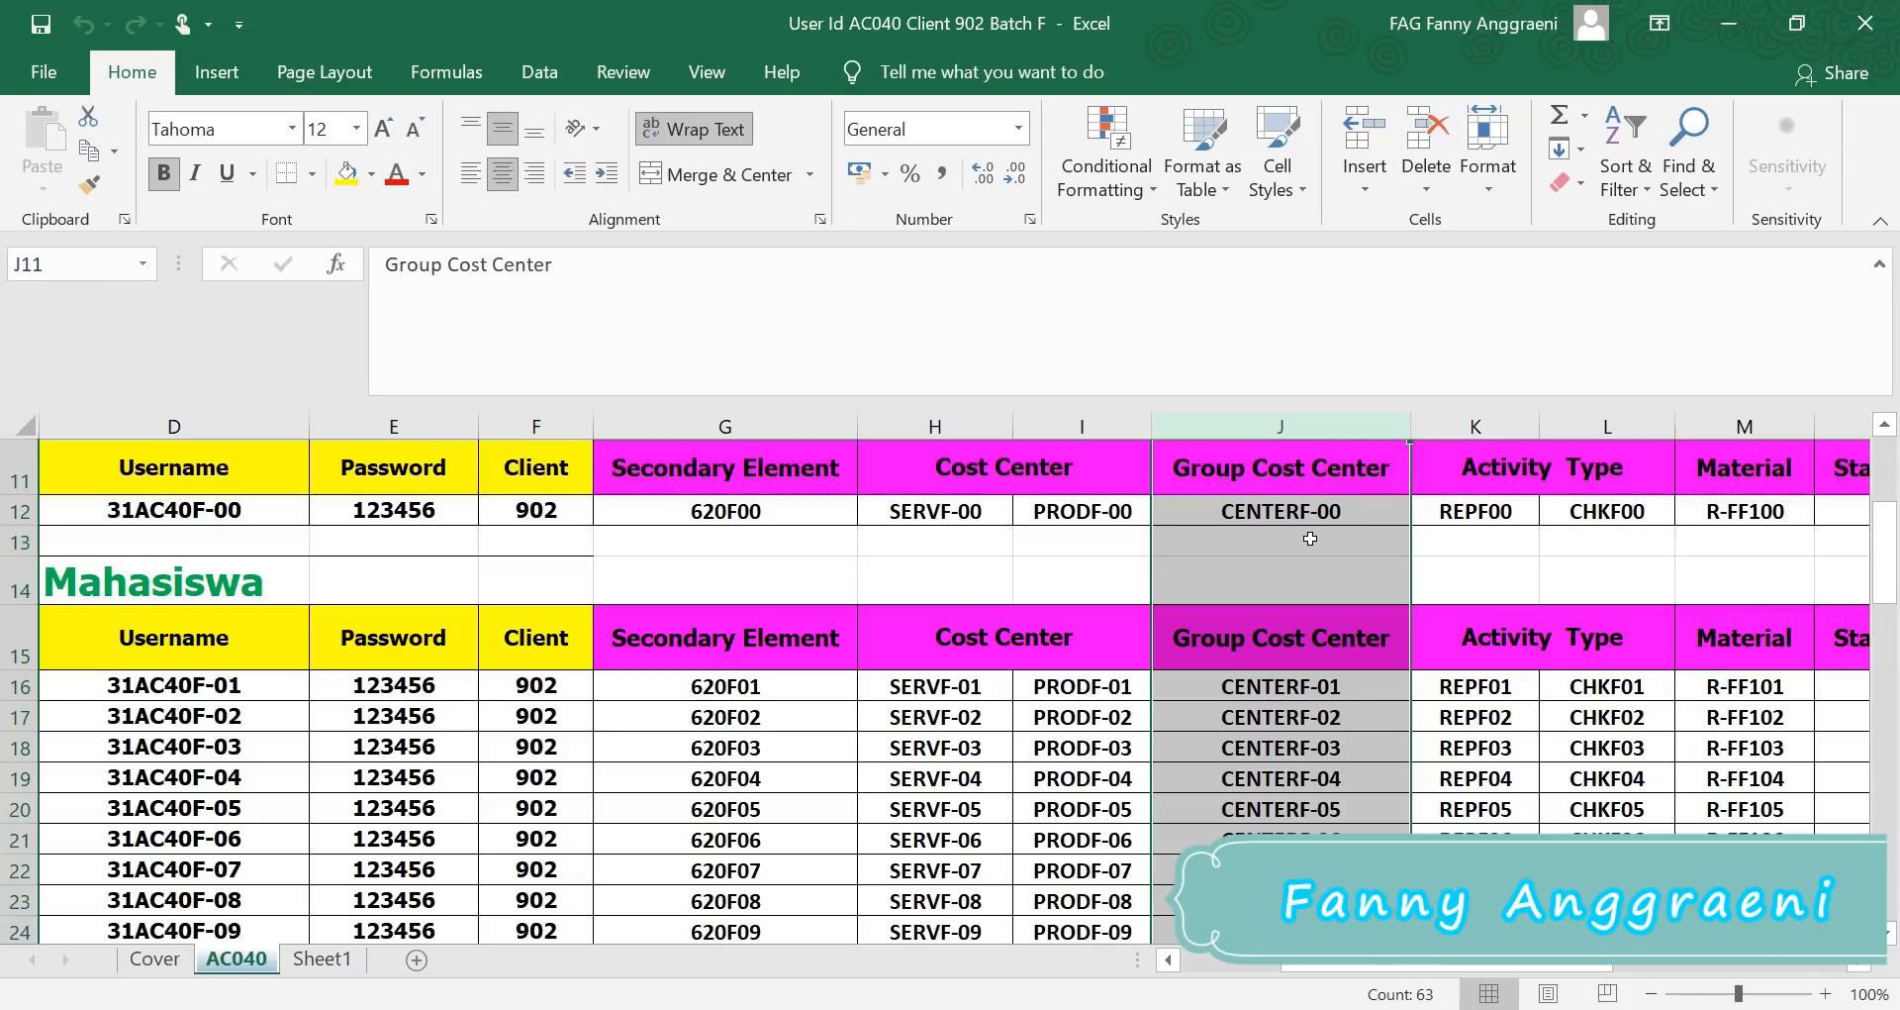
left_click(1725, 33)
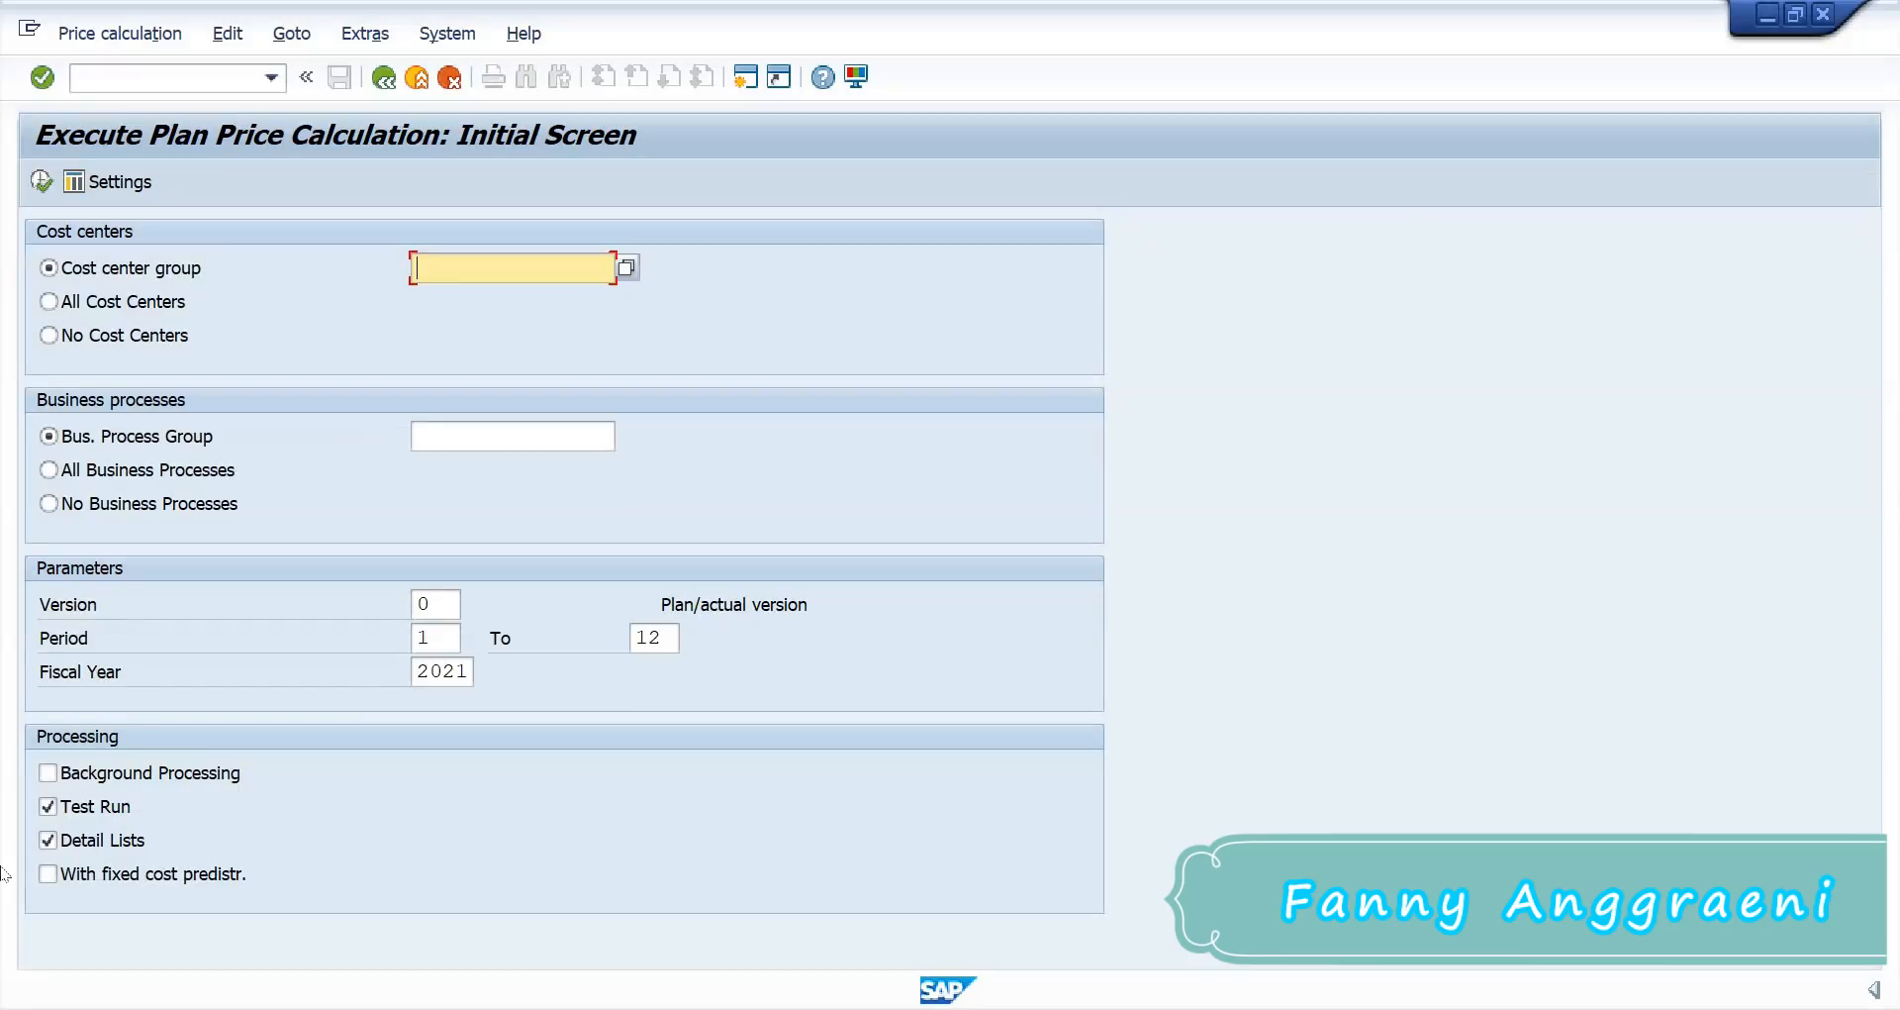
Step: Run a test price calculation for group CENTERF-00 with no business processes
type("CEN")
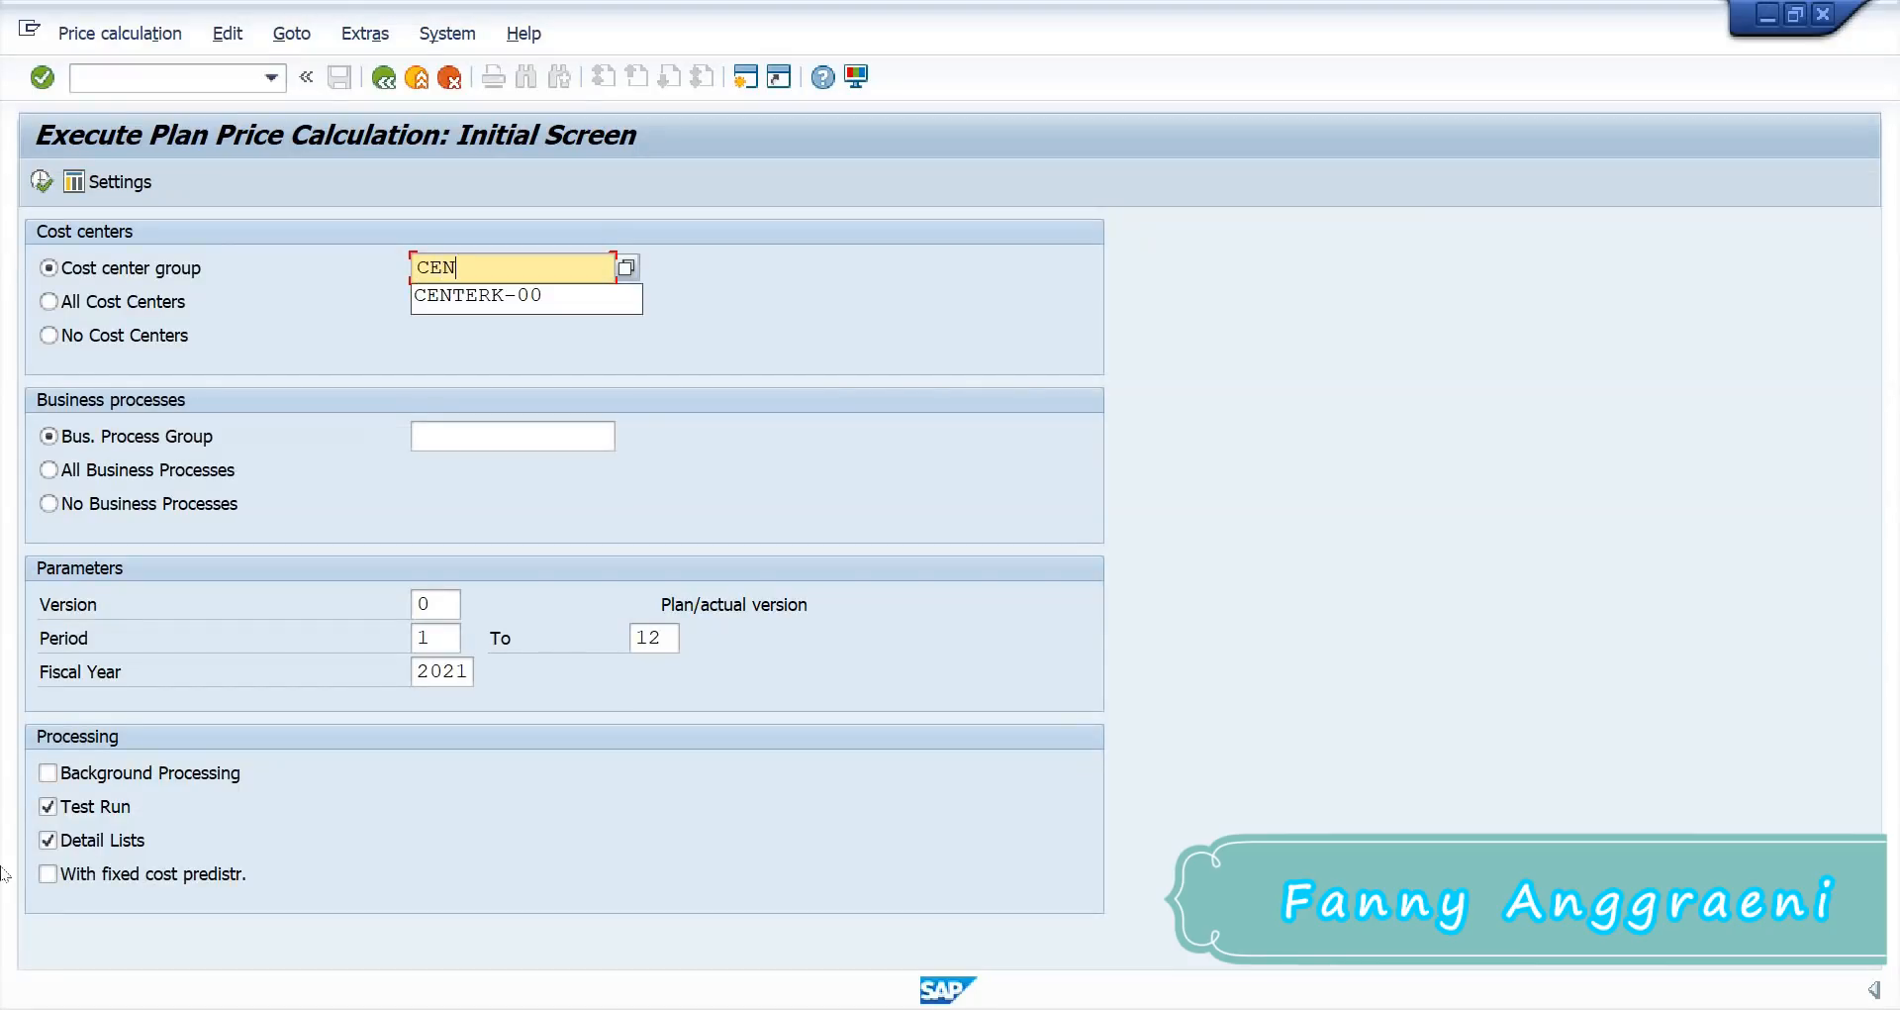
type("TERF-00")
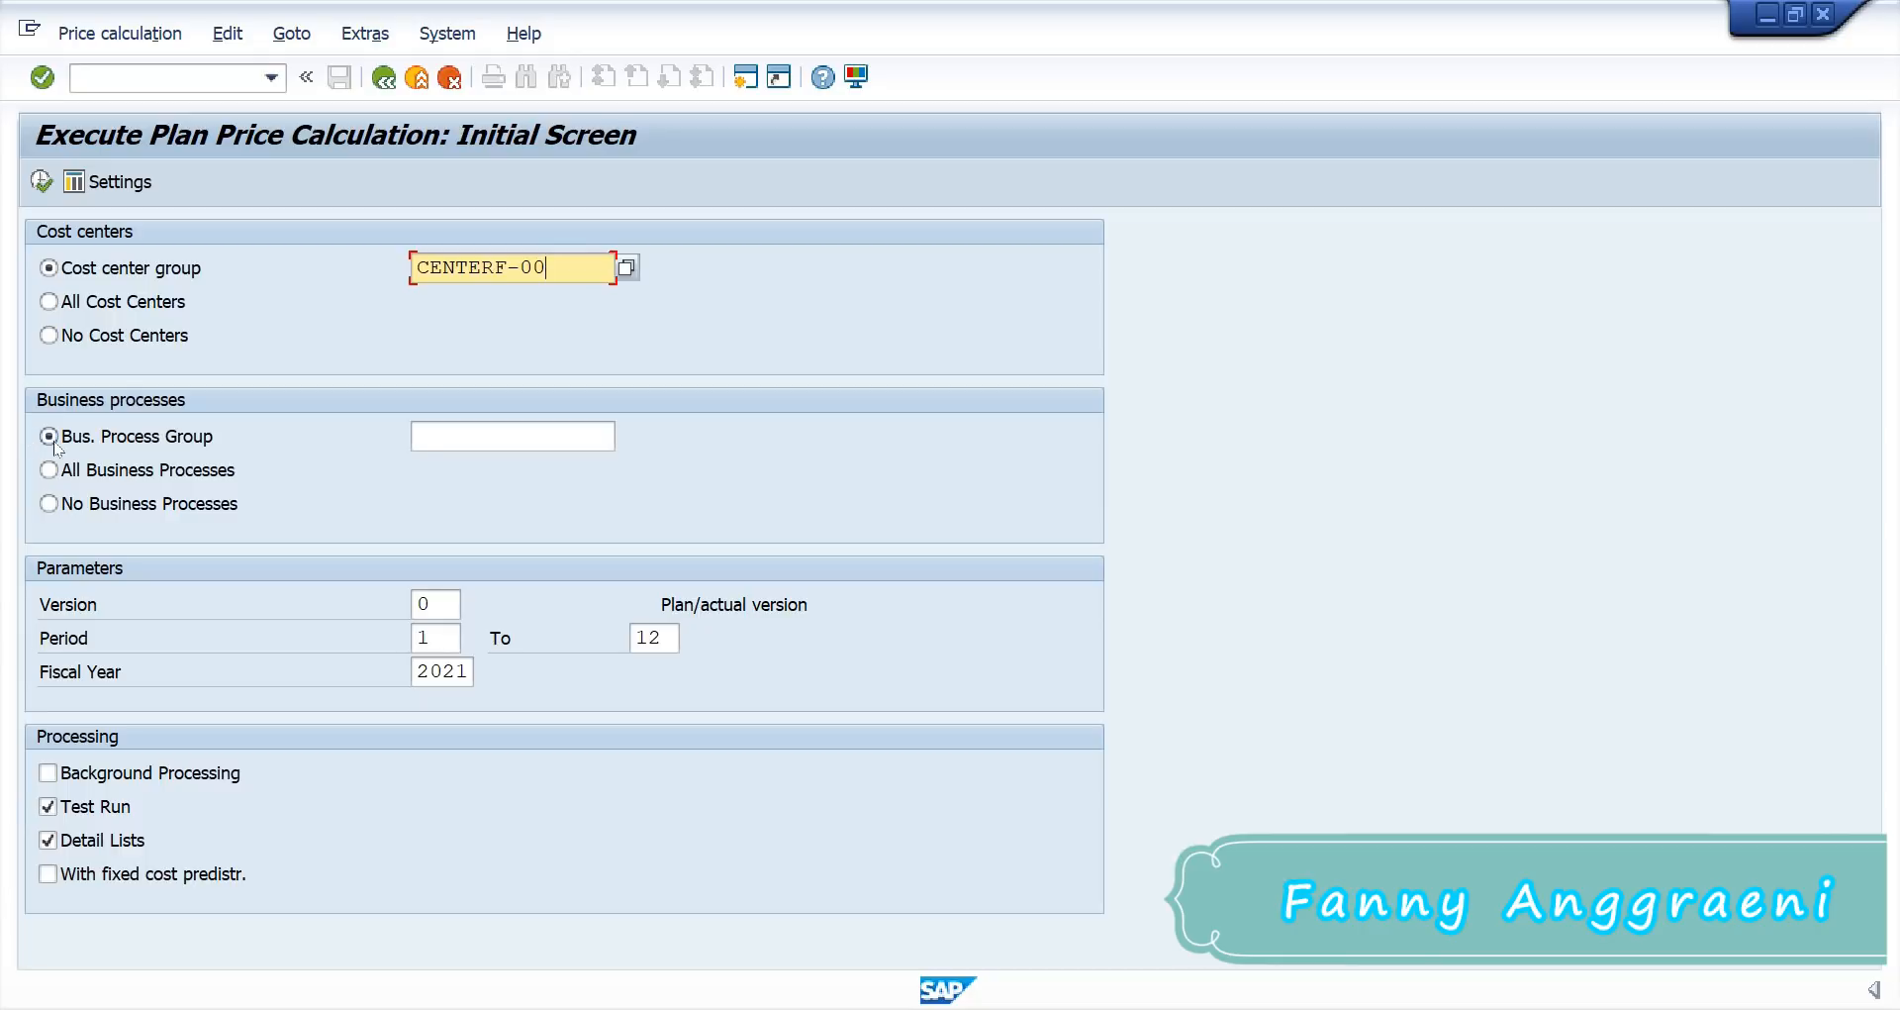
left_click(49, 503)
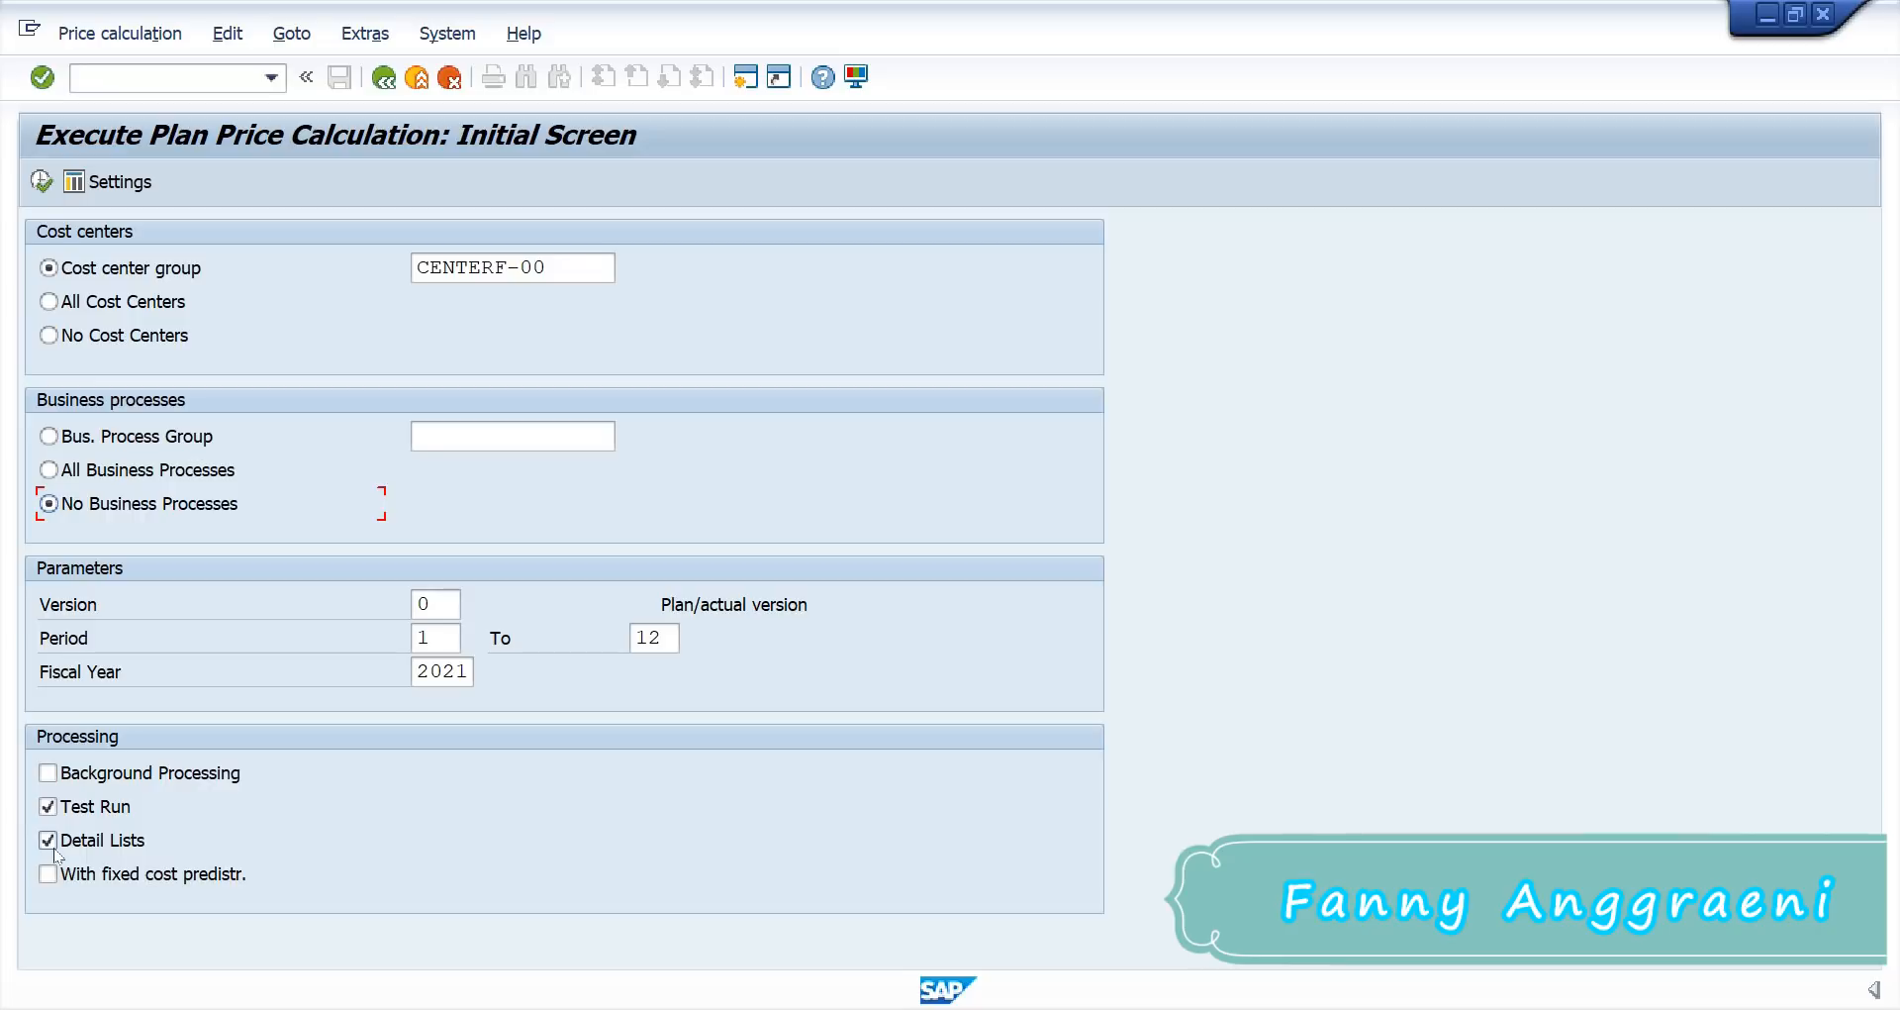
left_click(42, 181)
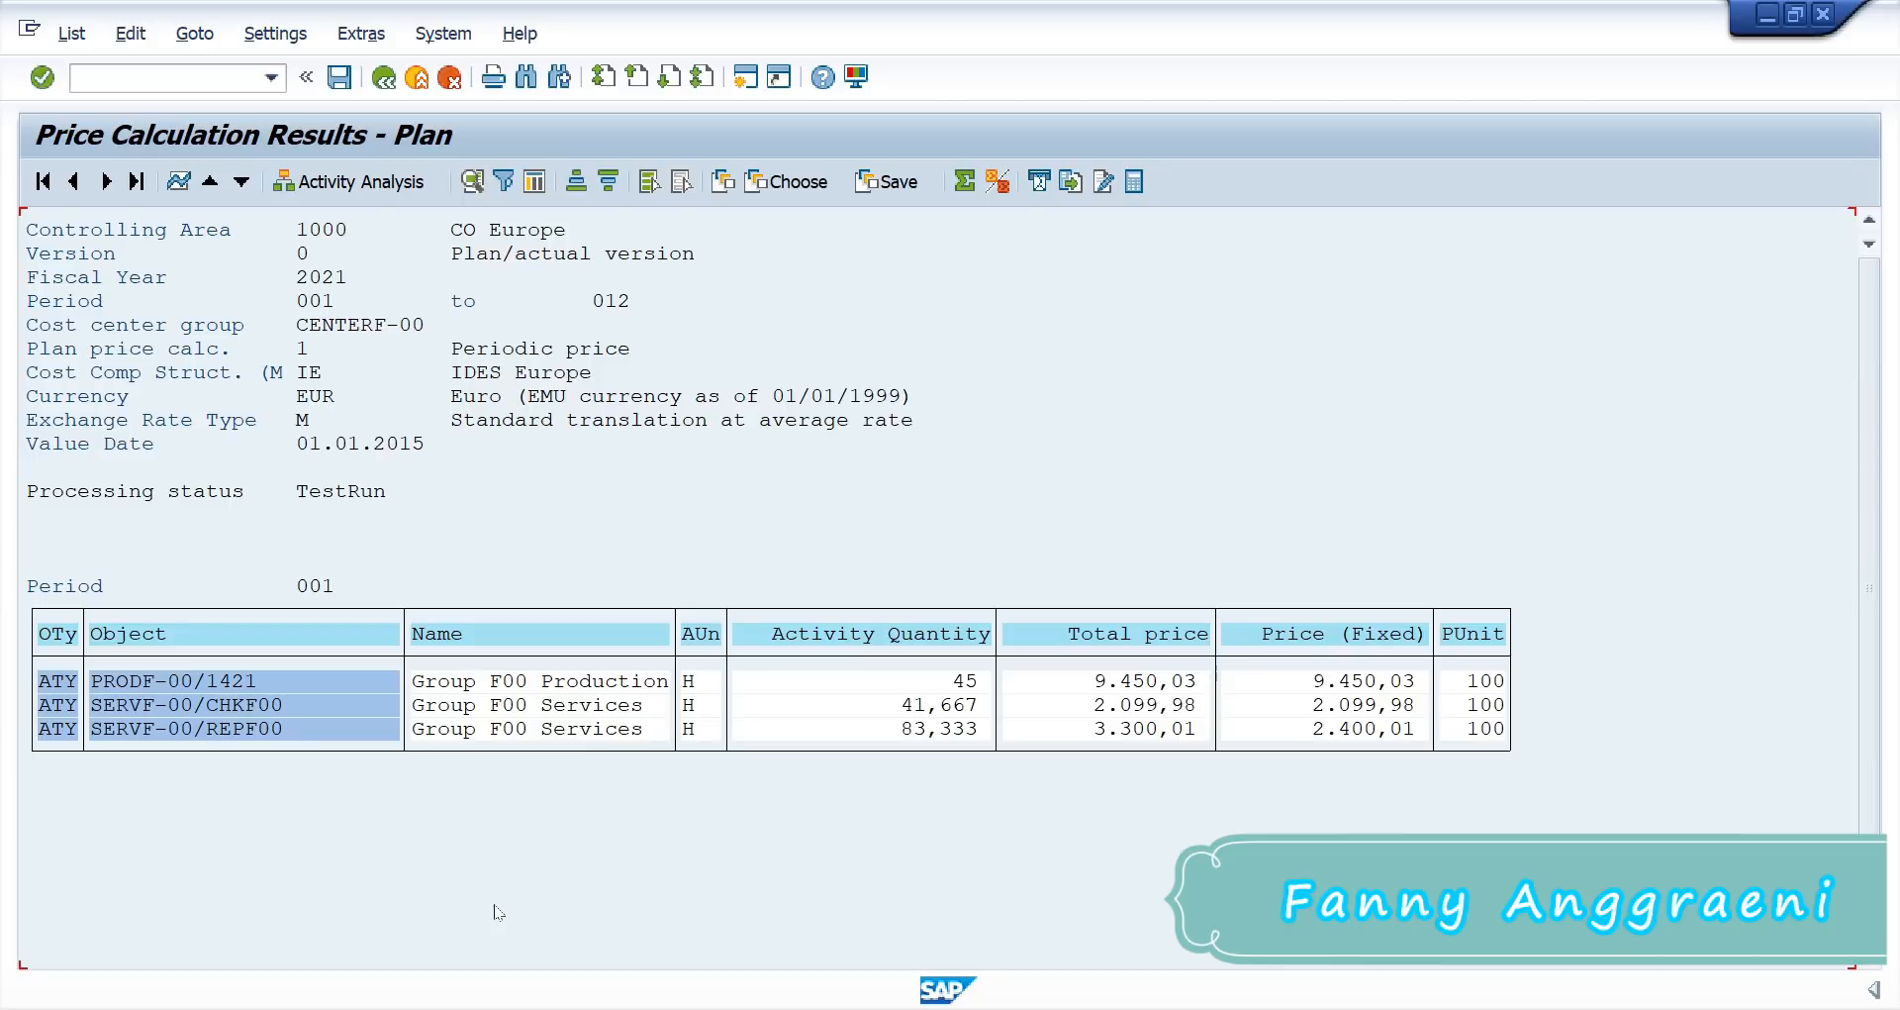
Step: Save the KSPI results list as an update run, acknowledge the posting, and leave via /n
left_click(264, 727)
key("ctrl+s")
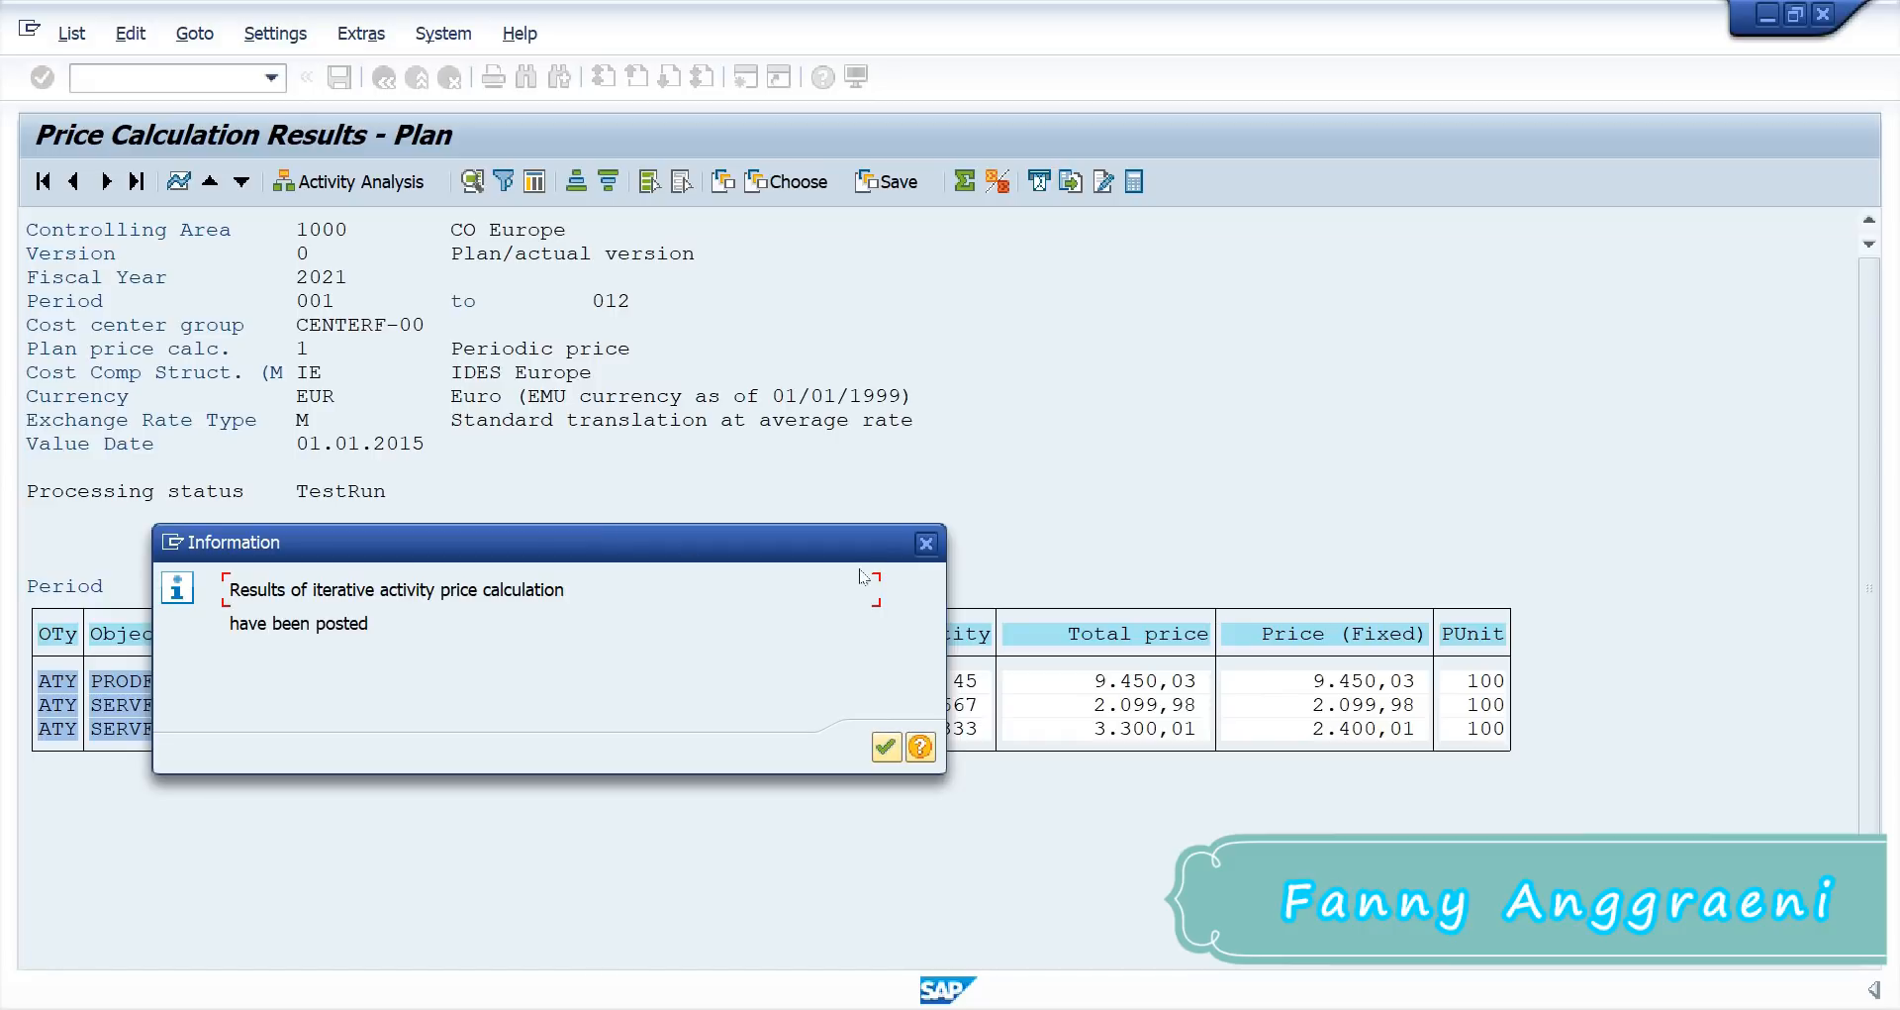
left_click(881, 749)
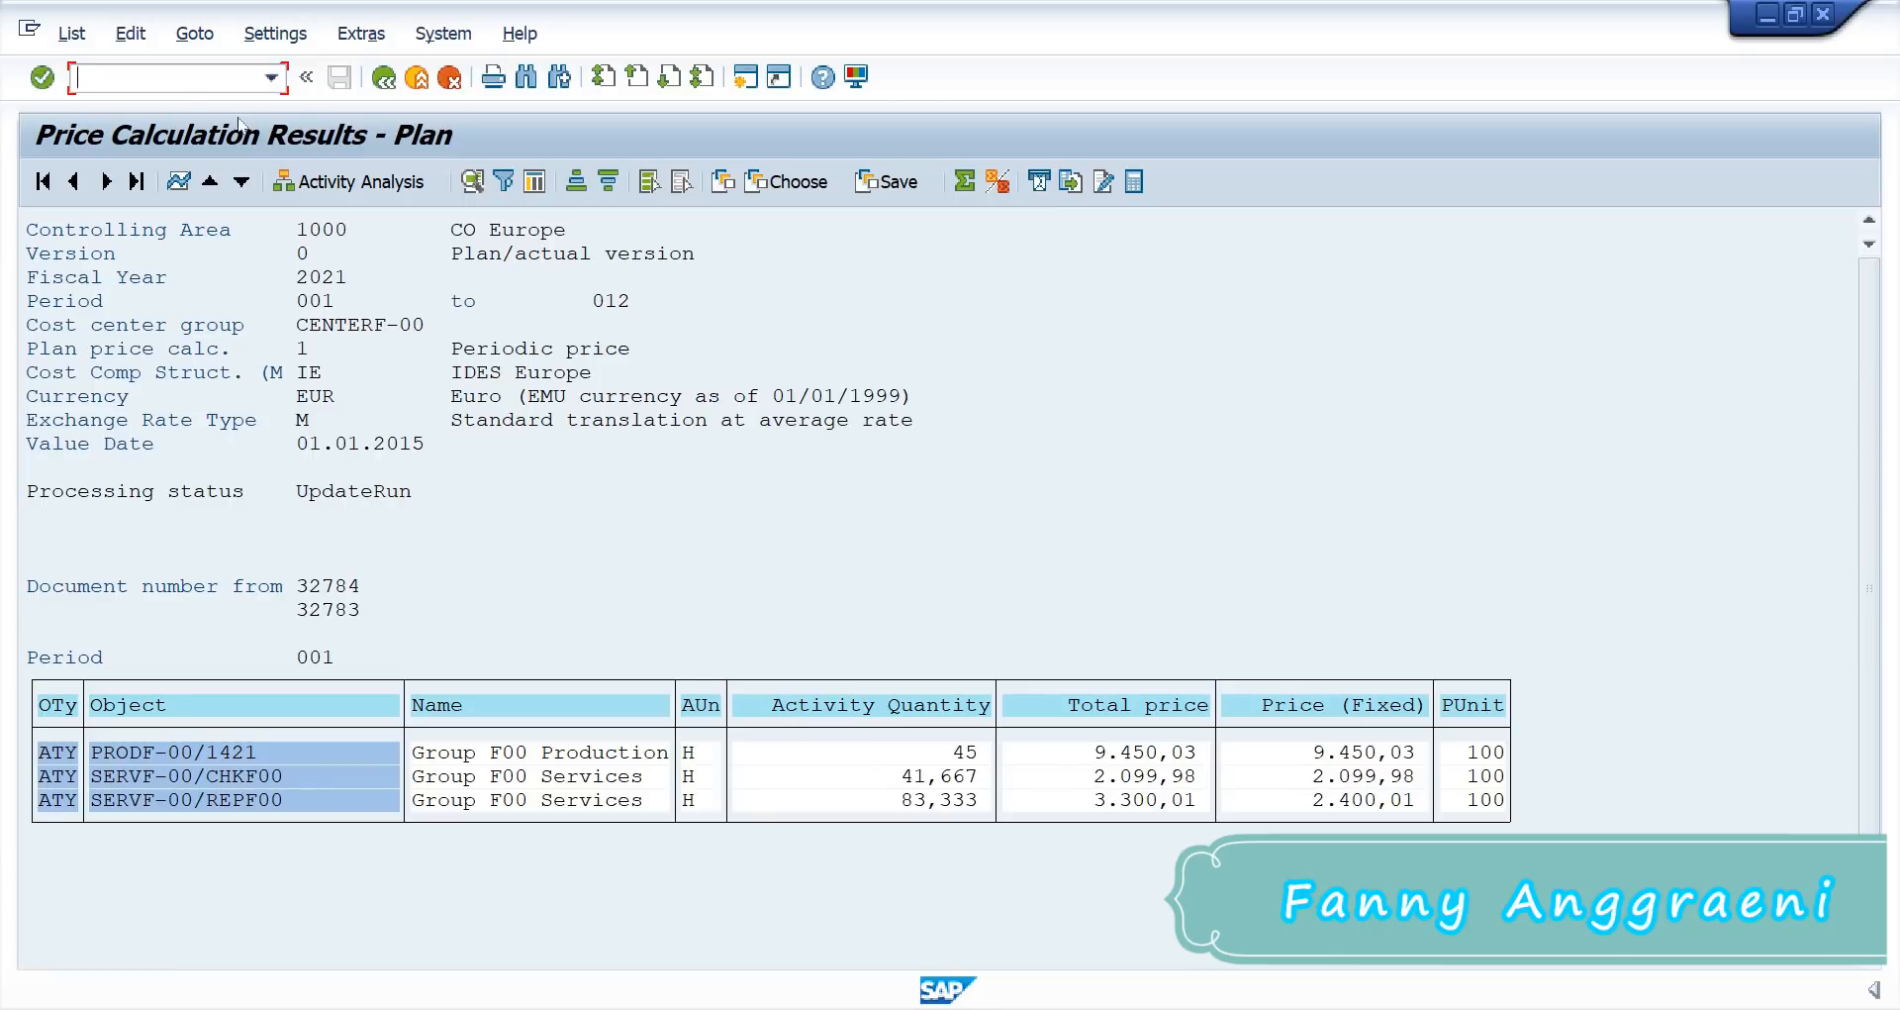
type("/n")
key("Return")
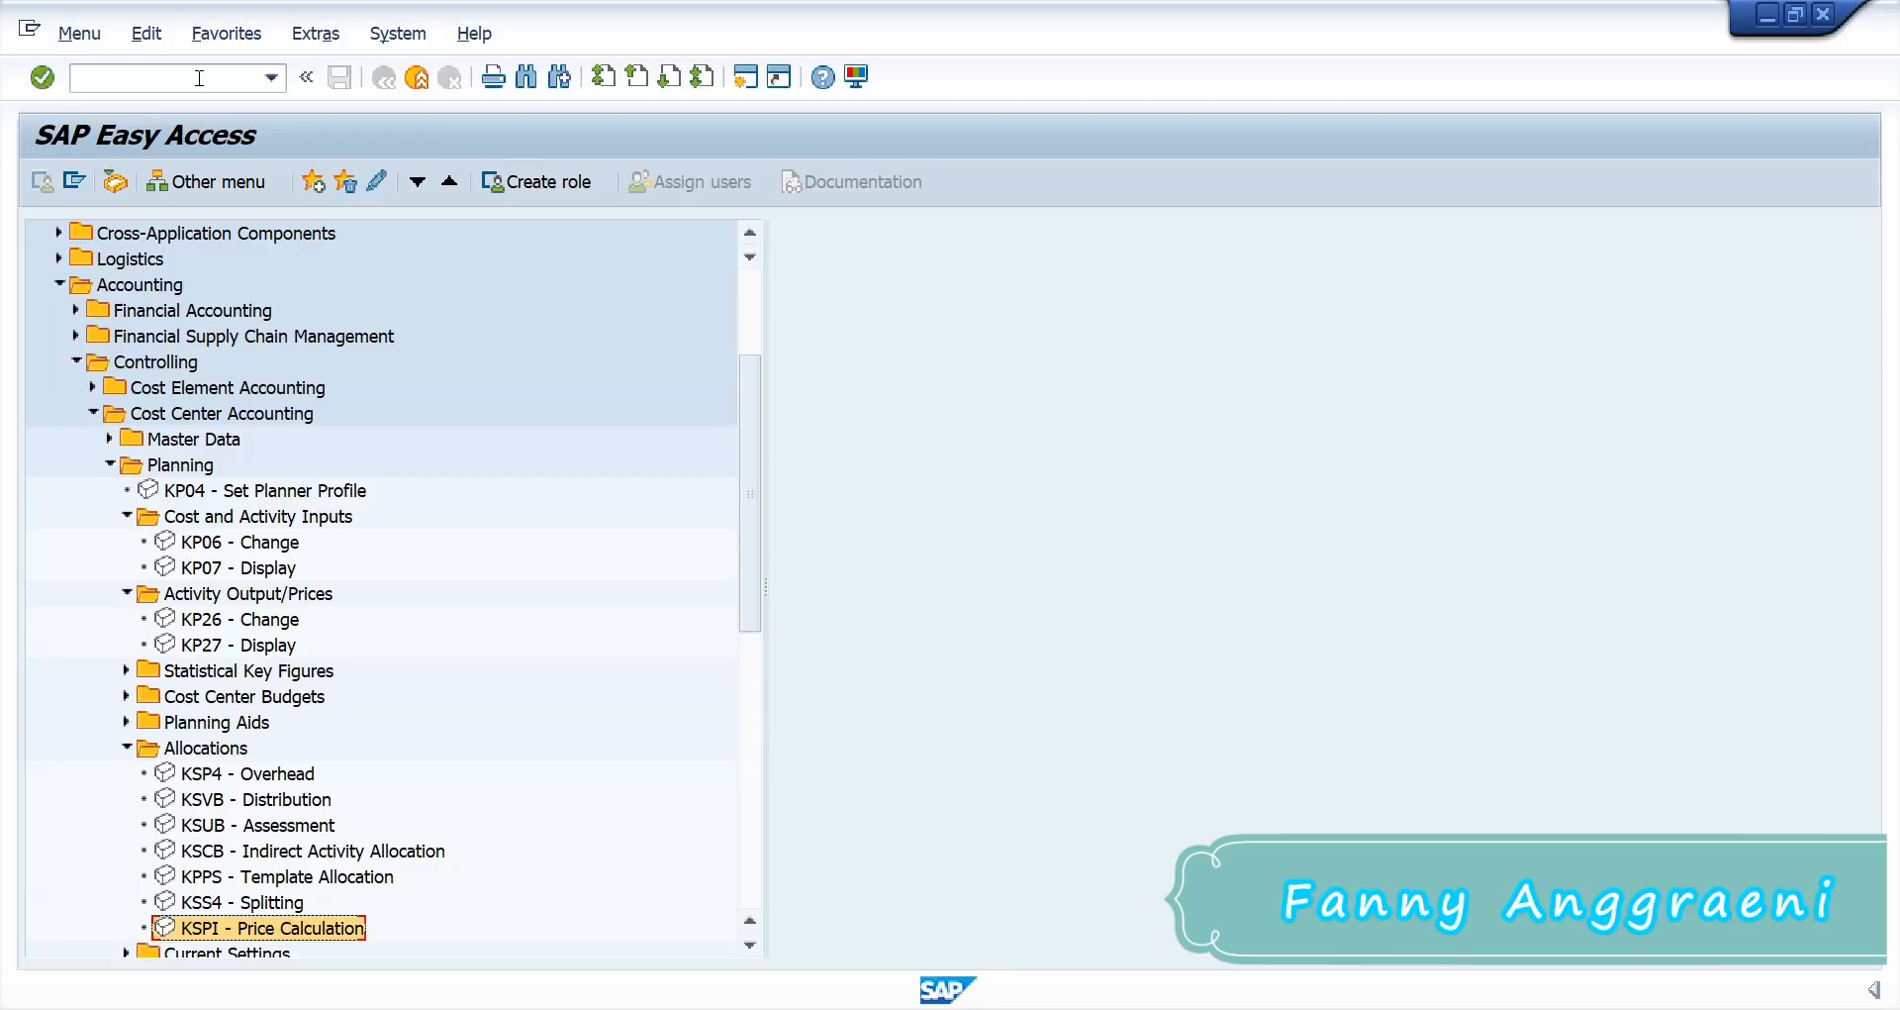